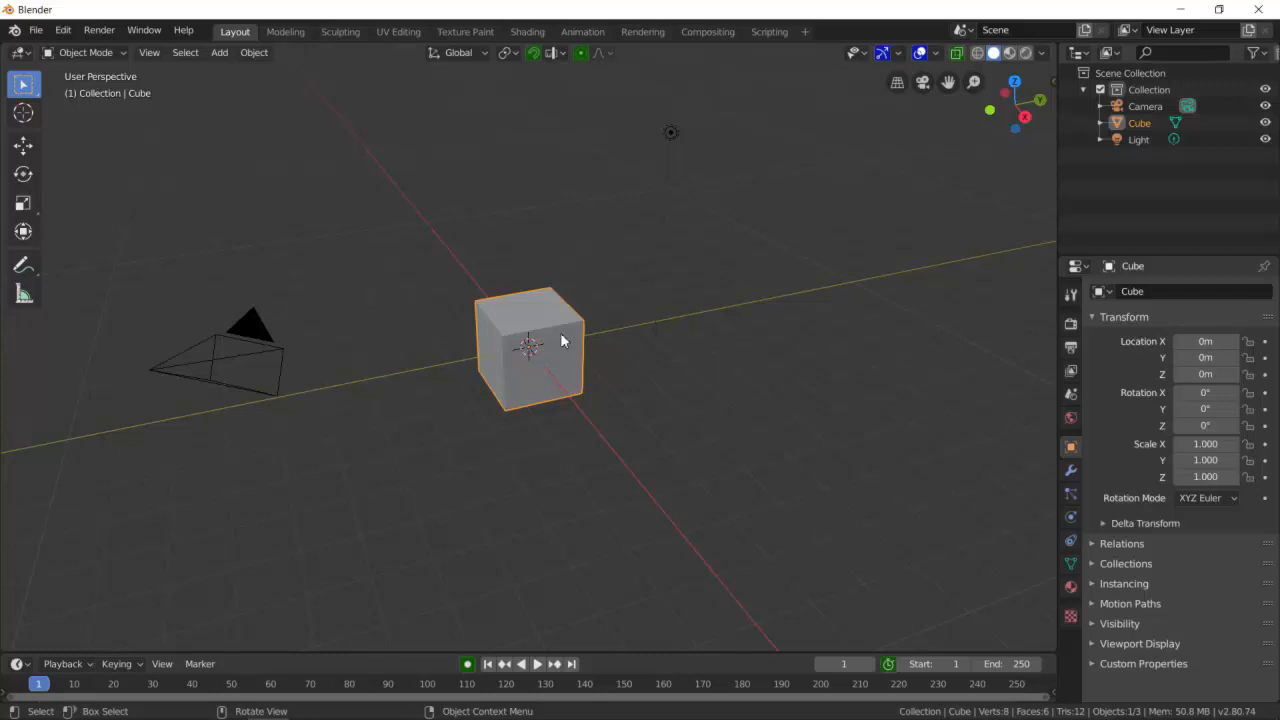
- Delete the default cube from the scene
scroll(537, 314, up, 2)
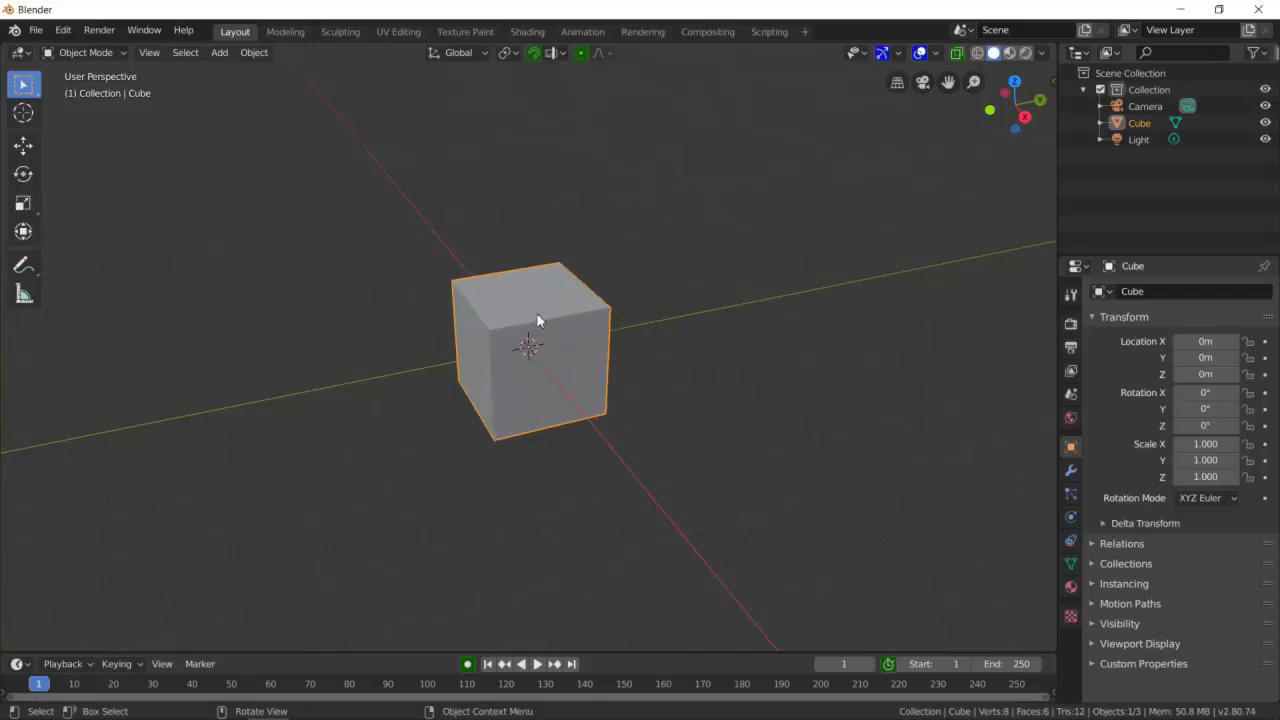
scroll(547, 312, down, 2)
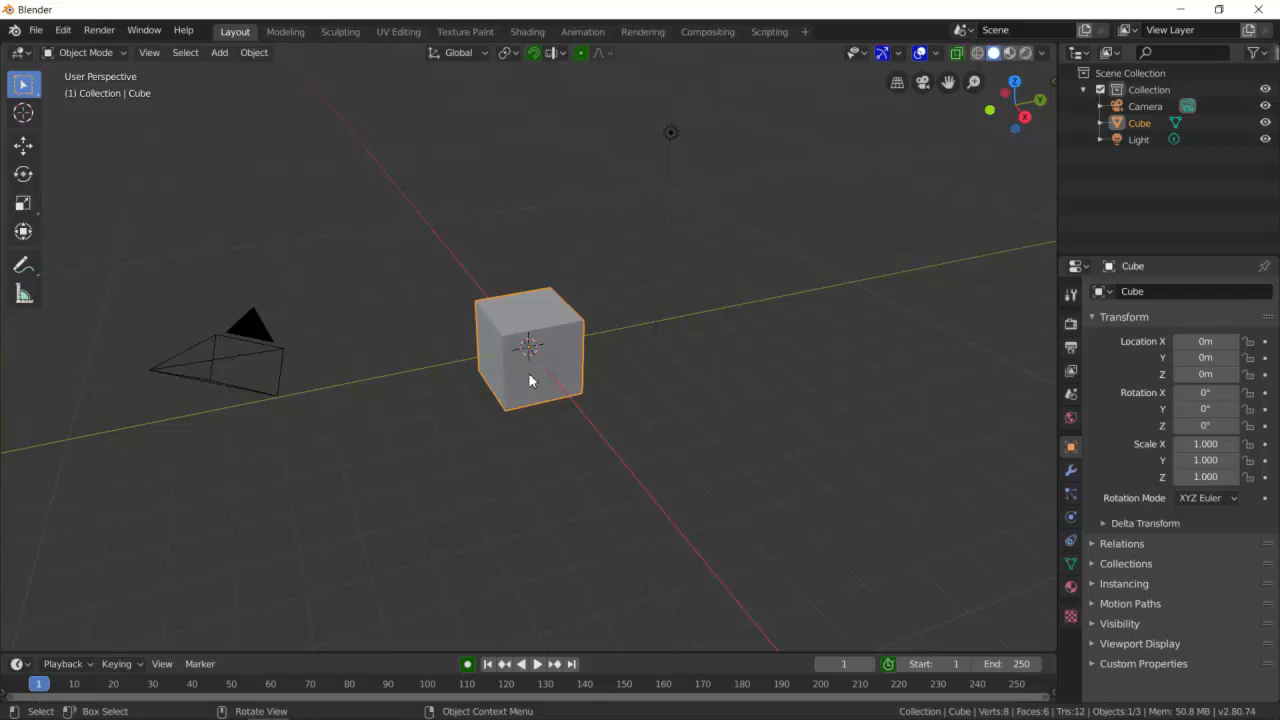
key(Delete)
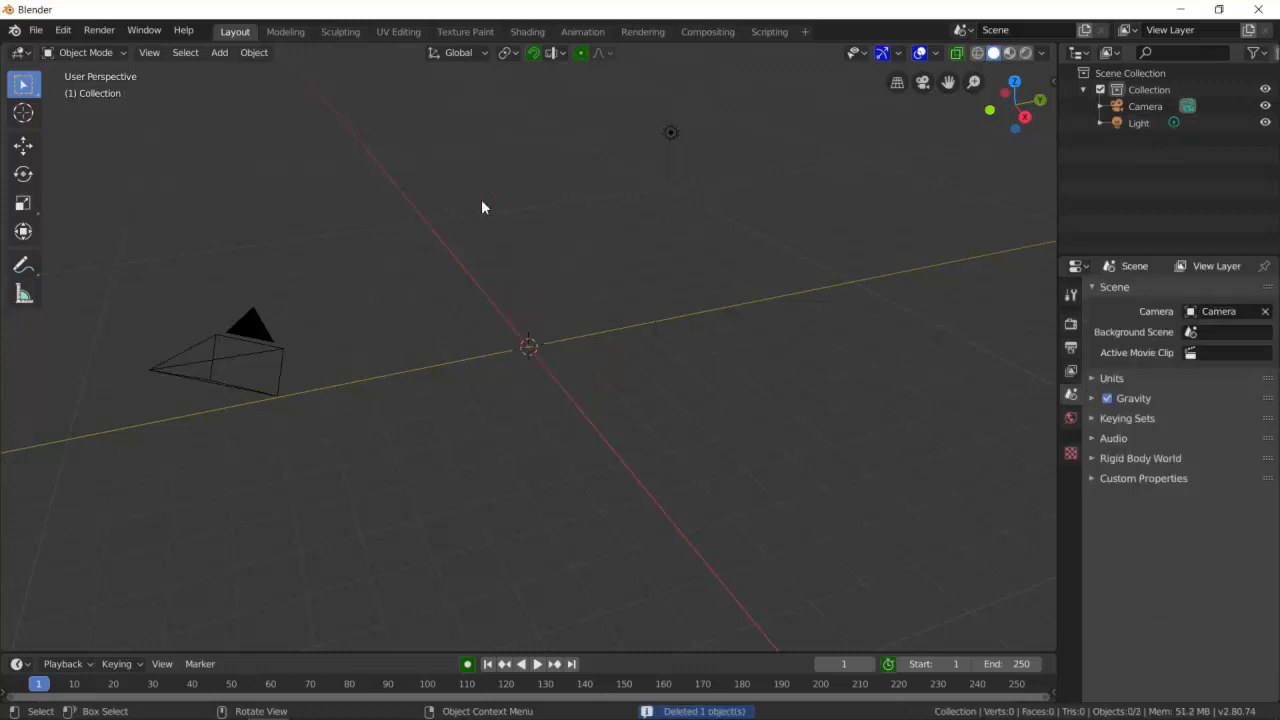
- Add a UV sphere and scale it up uniformly to about 3.5
key(shift+a)
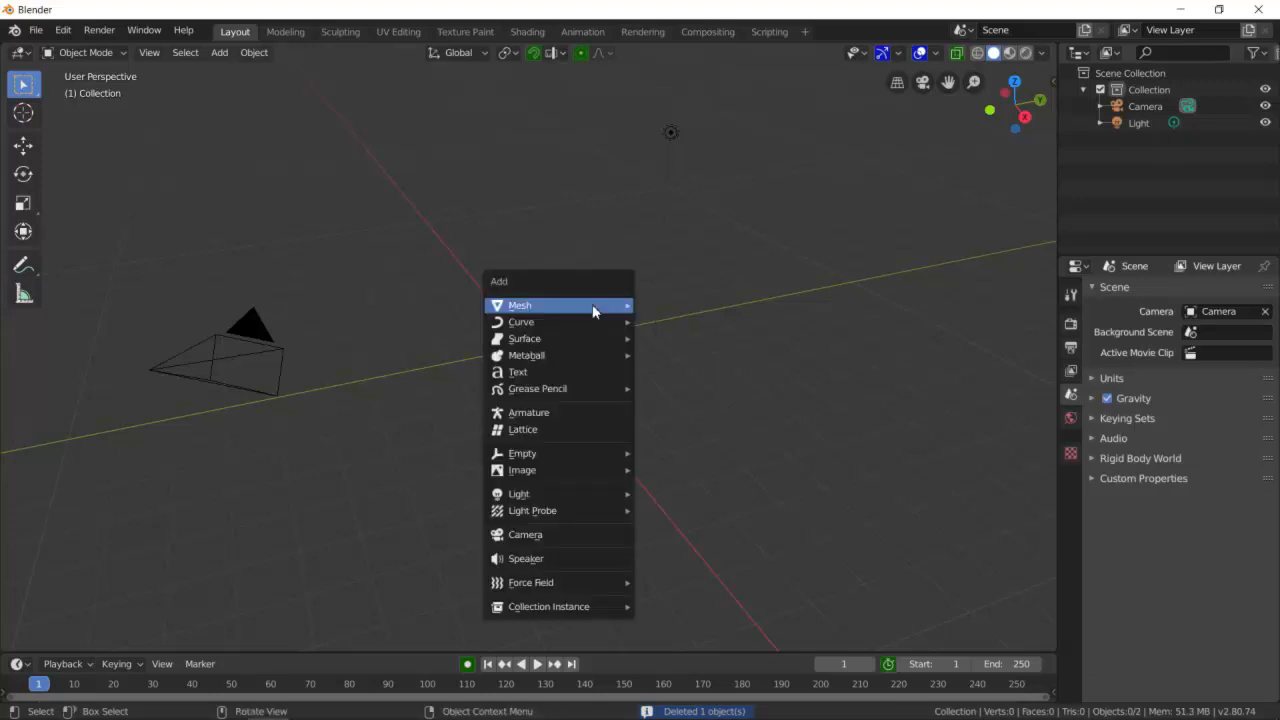
mouse_move(592, 306)
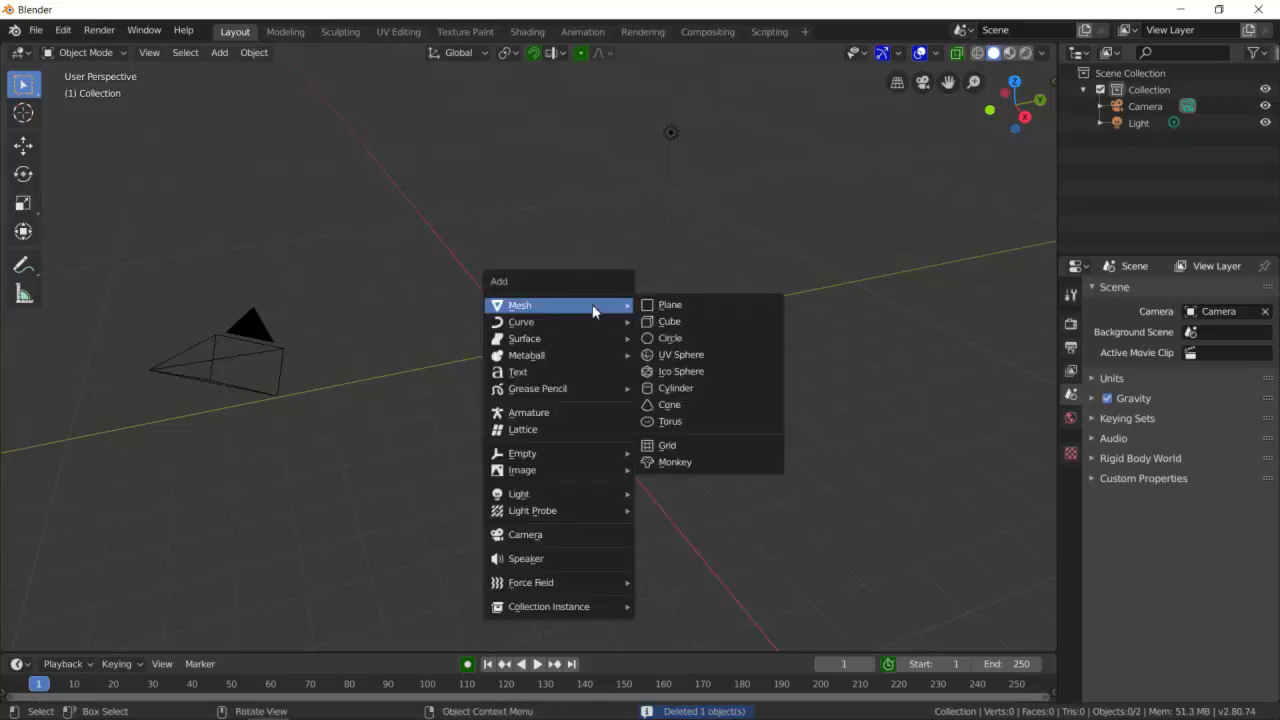
click(683, 355)
key(s)
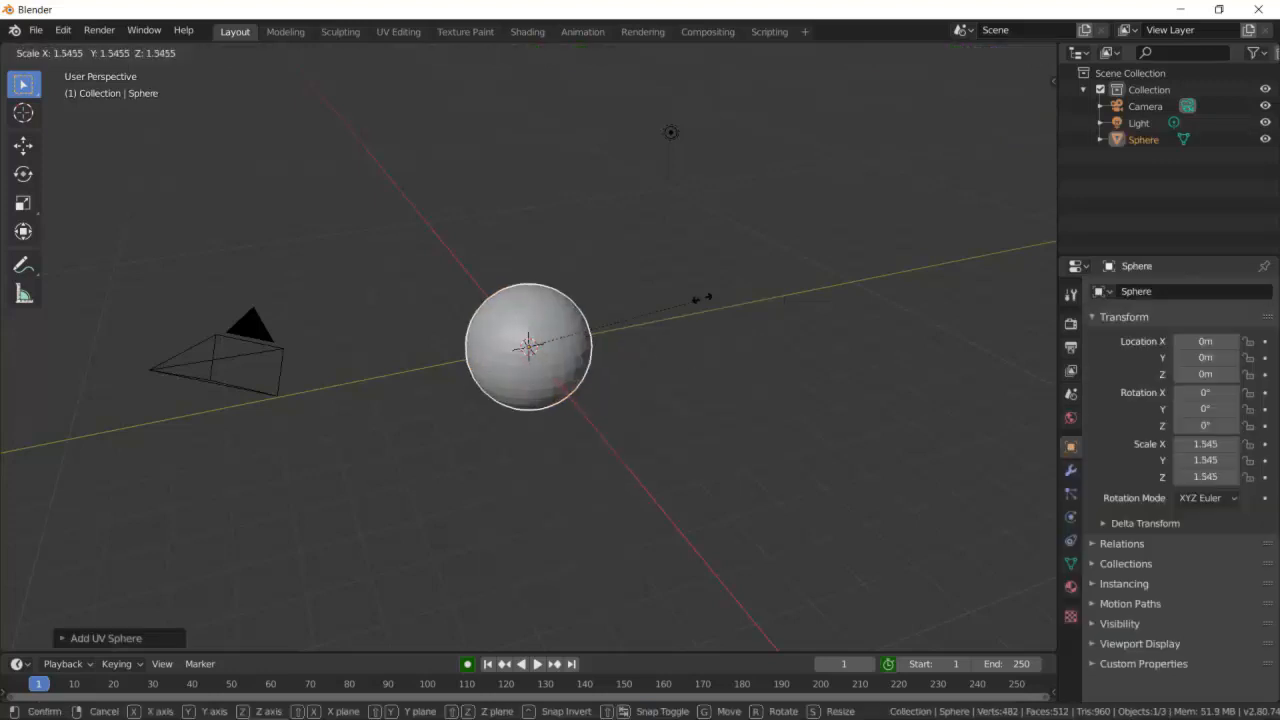
click(889, 166)
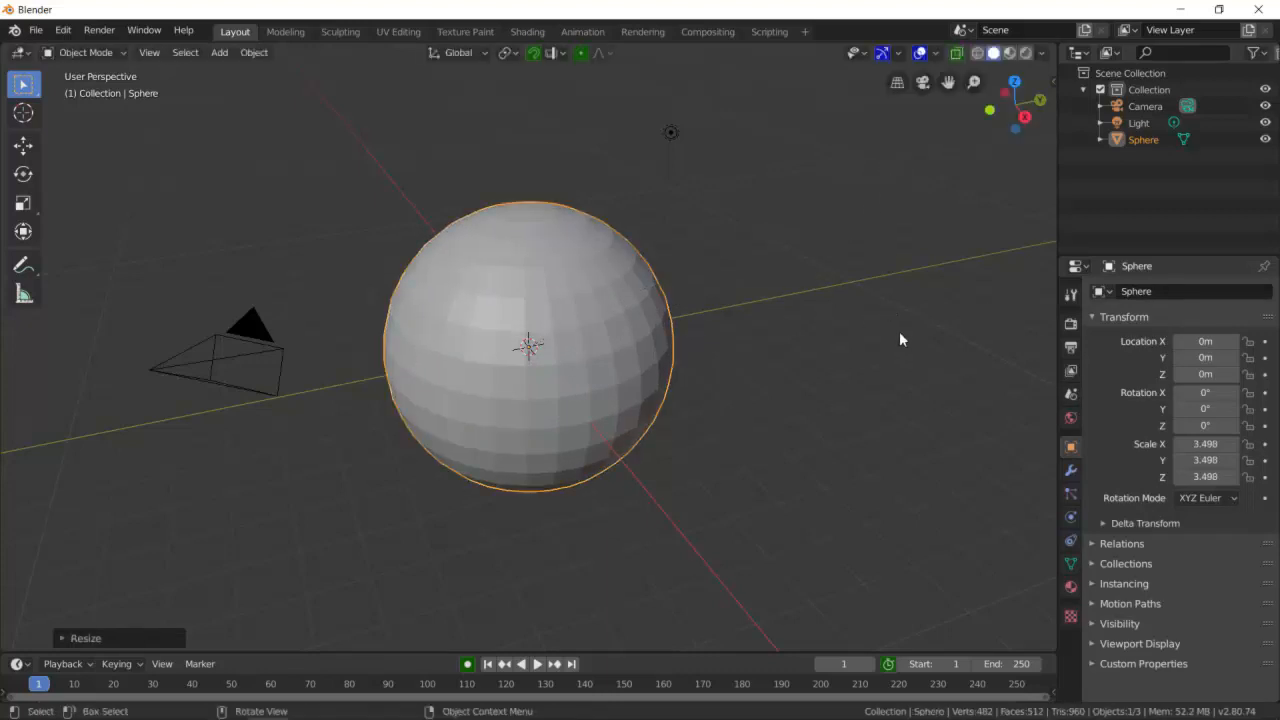
click(1071, 324)
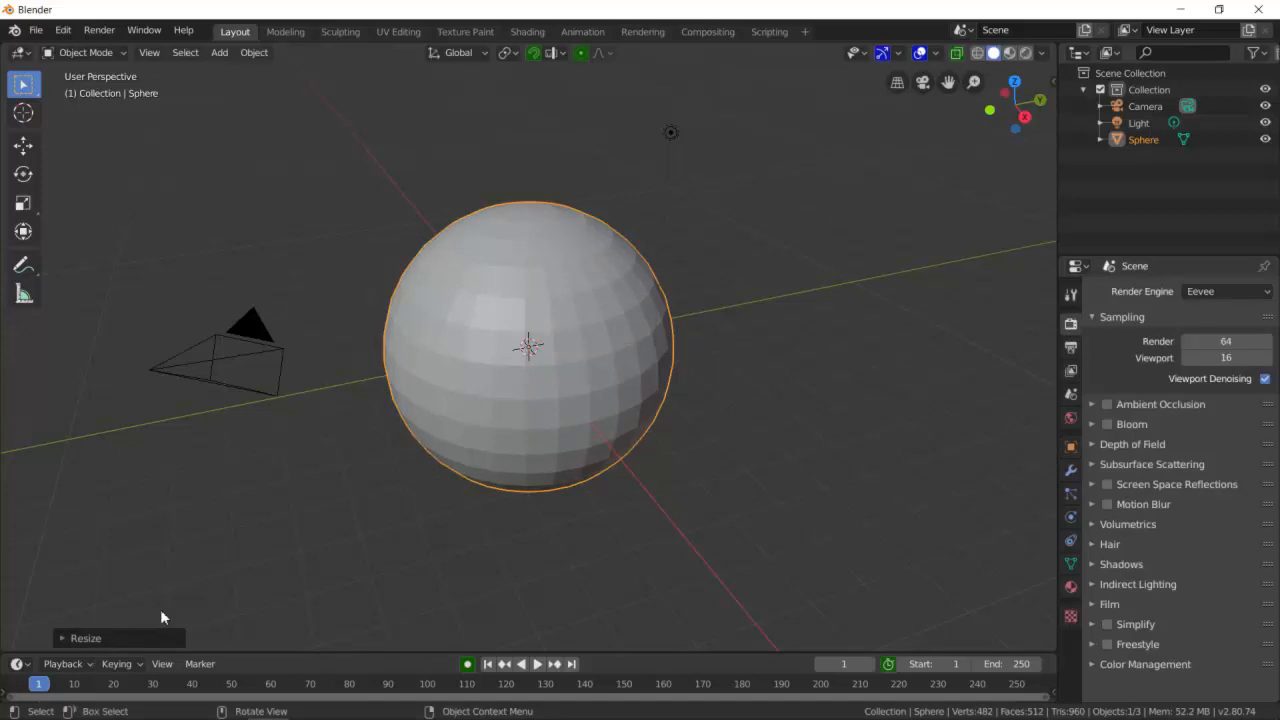
click(691, 399)
click(598, 353)
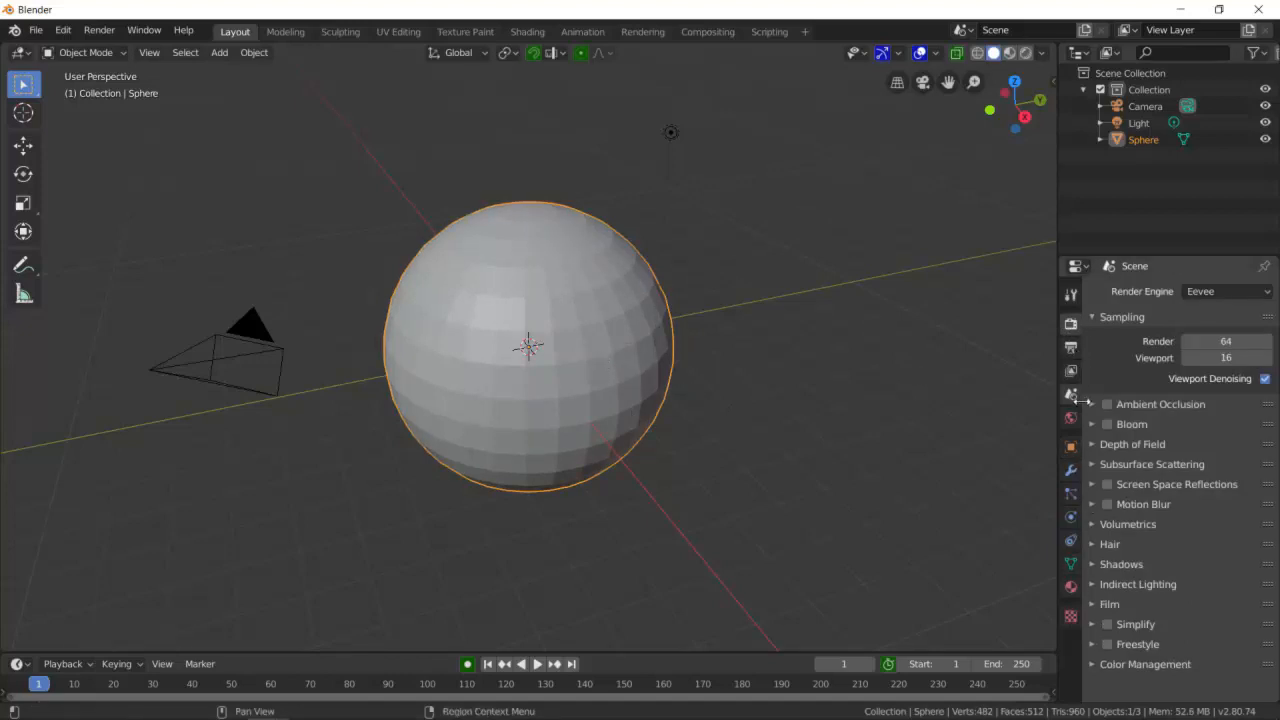
click(1071, 295)
click(735, 388)
middle_drag(466, 331, 544, 320)
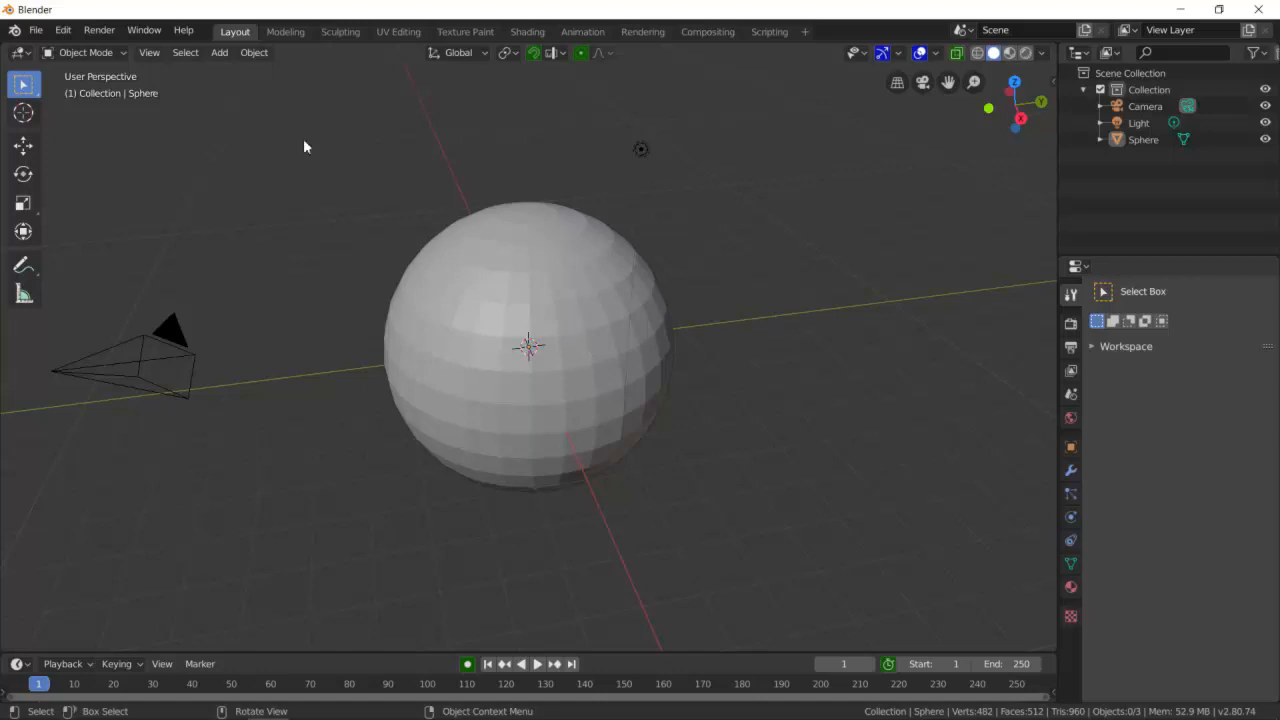
- Switch to the Sculpting workspace
click(349, 32)
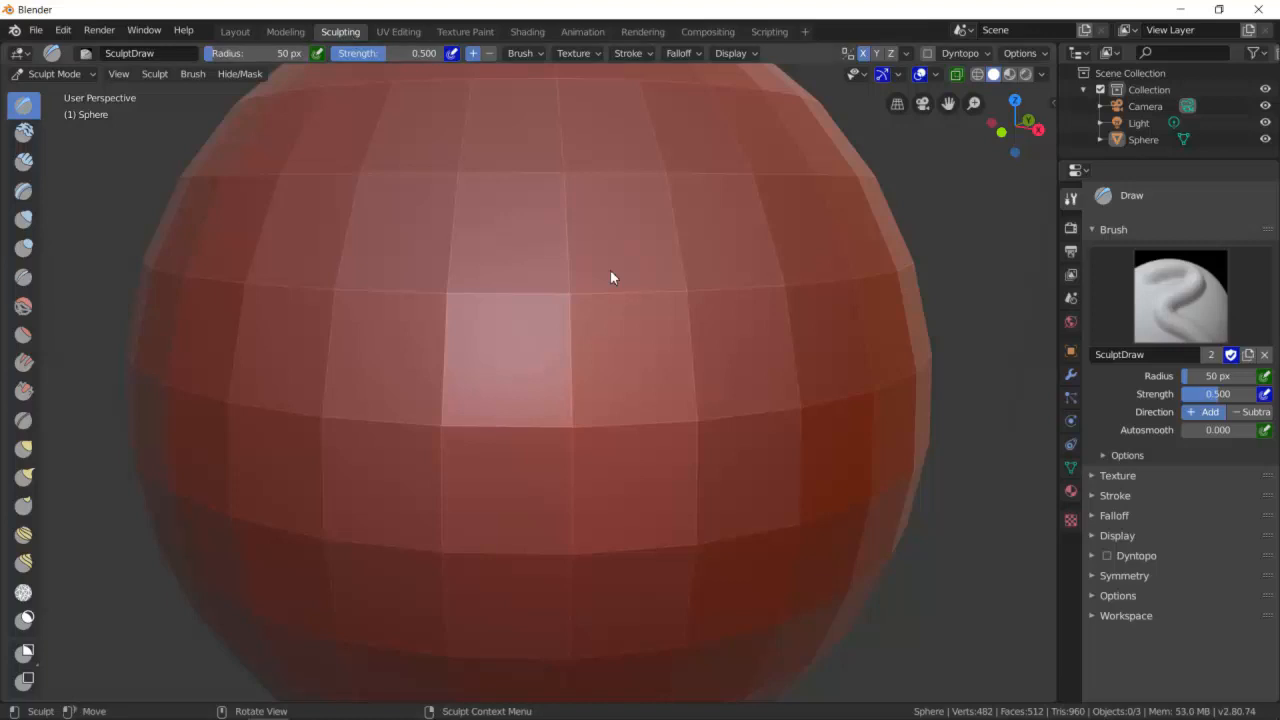
scroll(610, 269, down, 6)
middle_drag(675, 304, 622, 308)
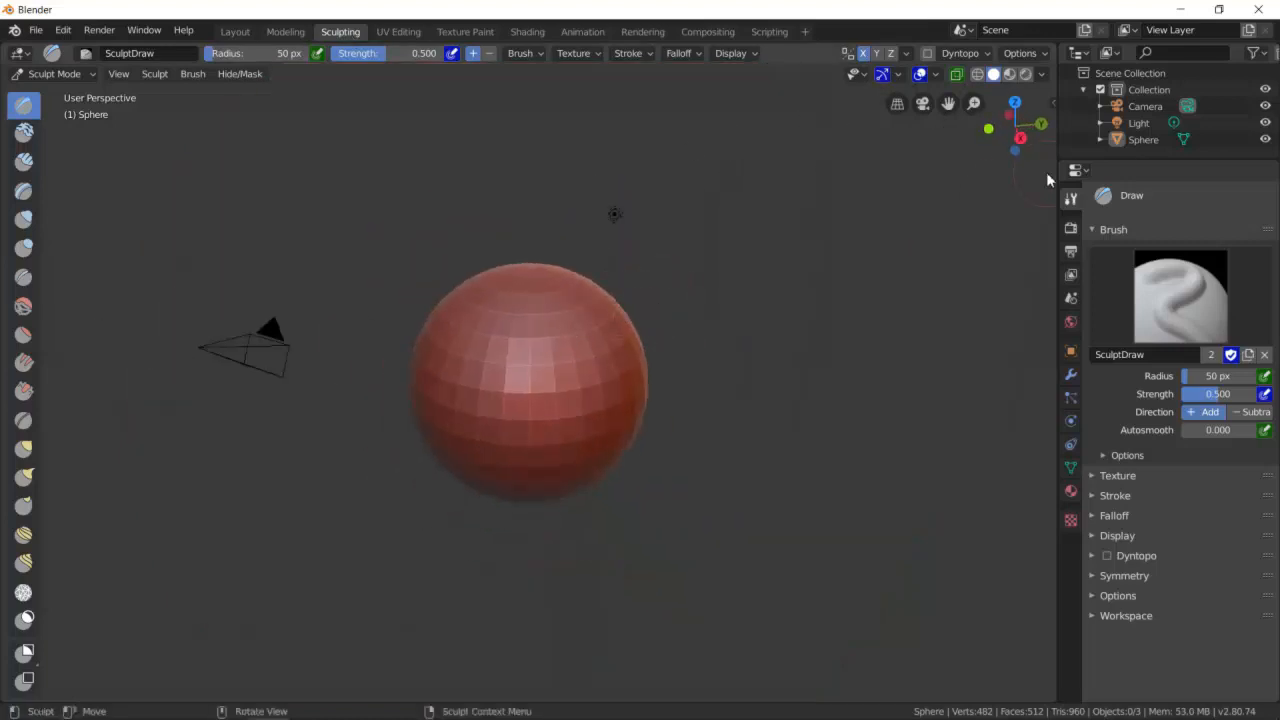
scroll(542, 397, up, 1)
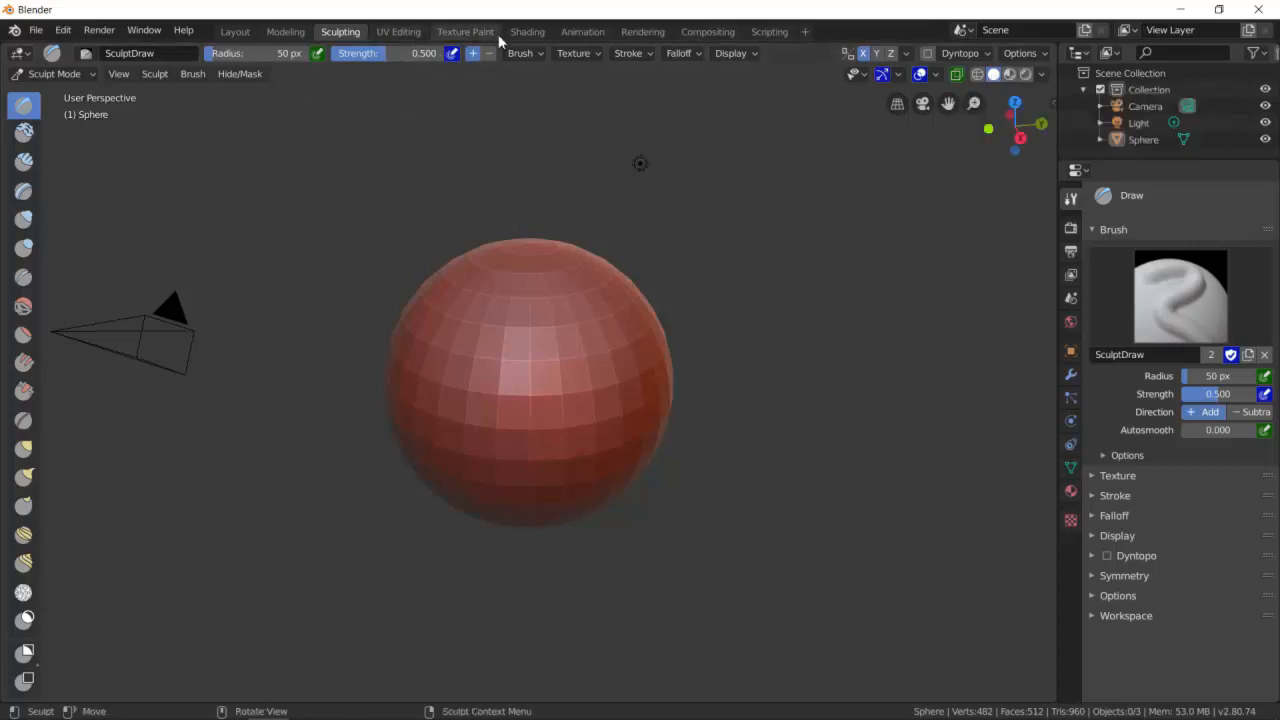
- Try out several MatCap materials in the viewport shading settings
click(1041, 75)
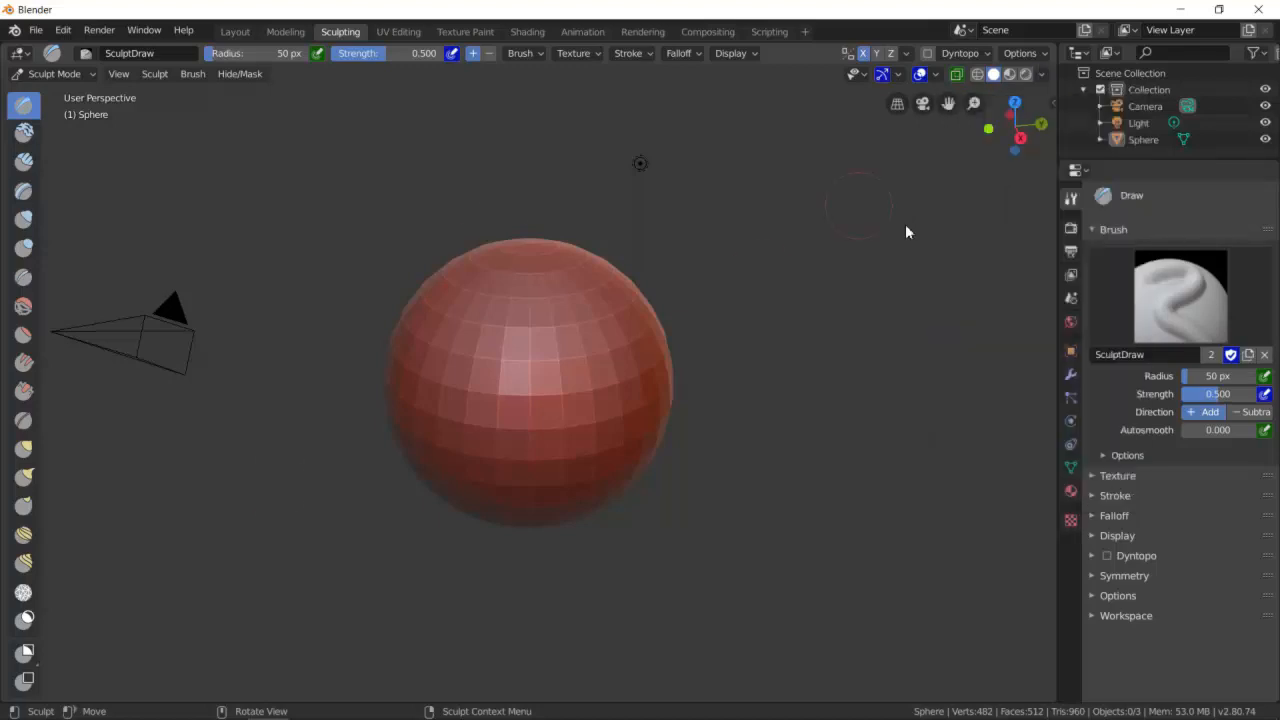
click(1043, 74)
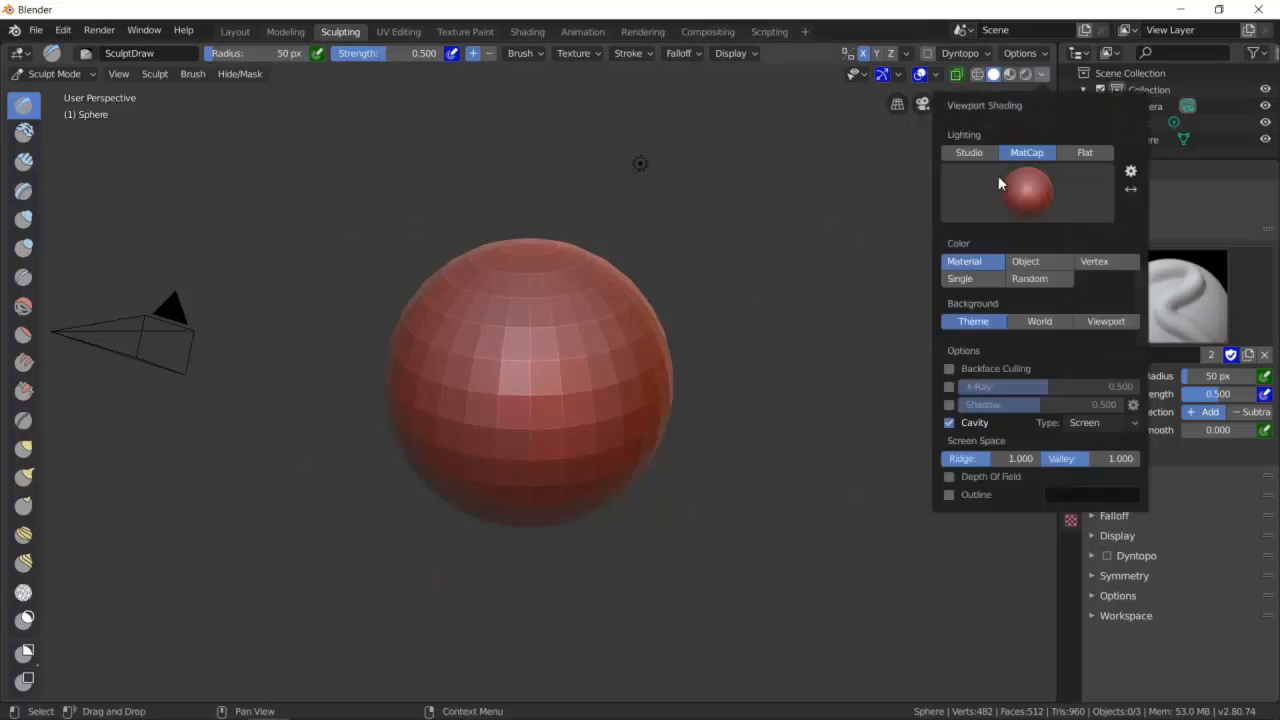
click(1027, 194)
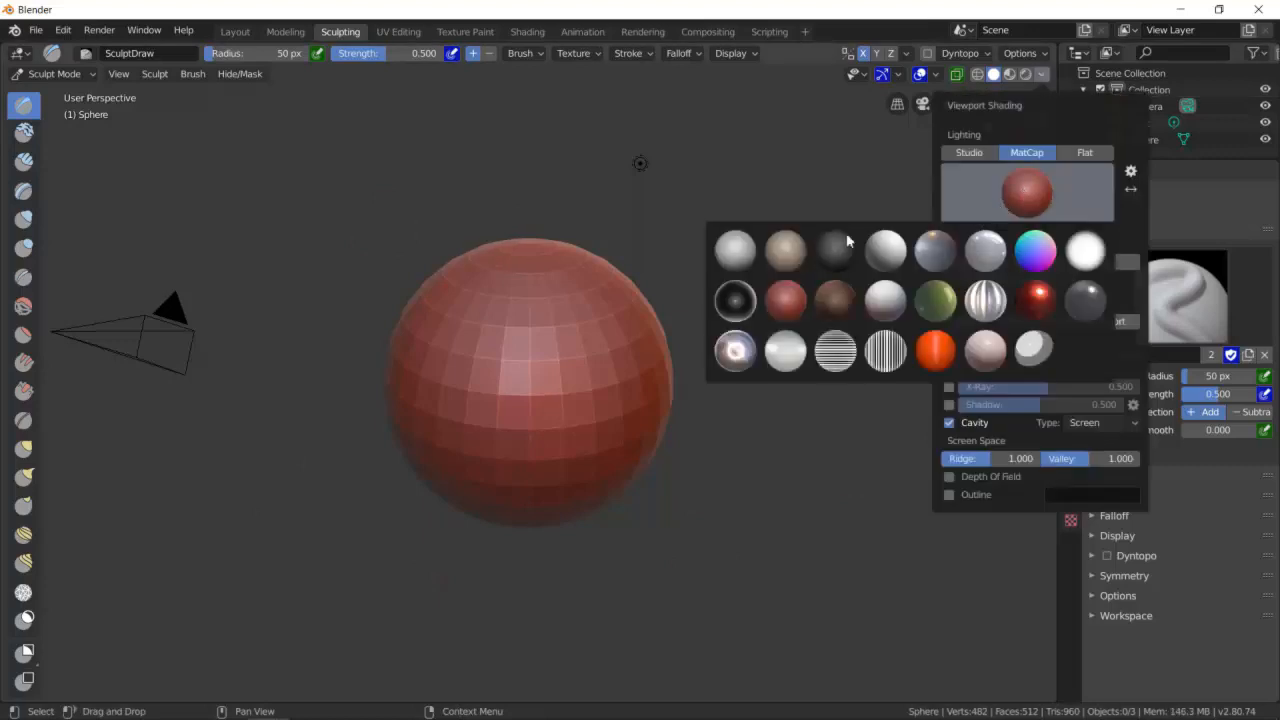
click(720, 266)
click(1026, 205)
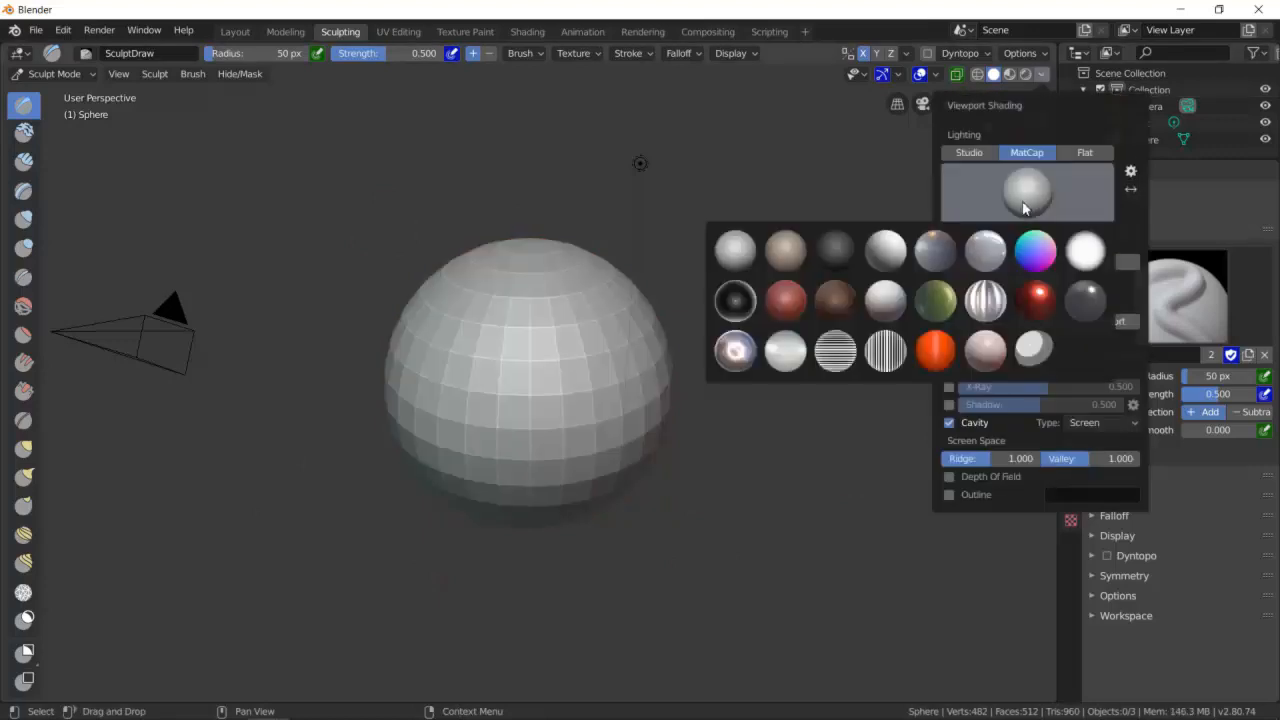
click(932, 347)
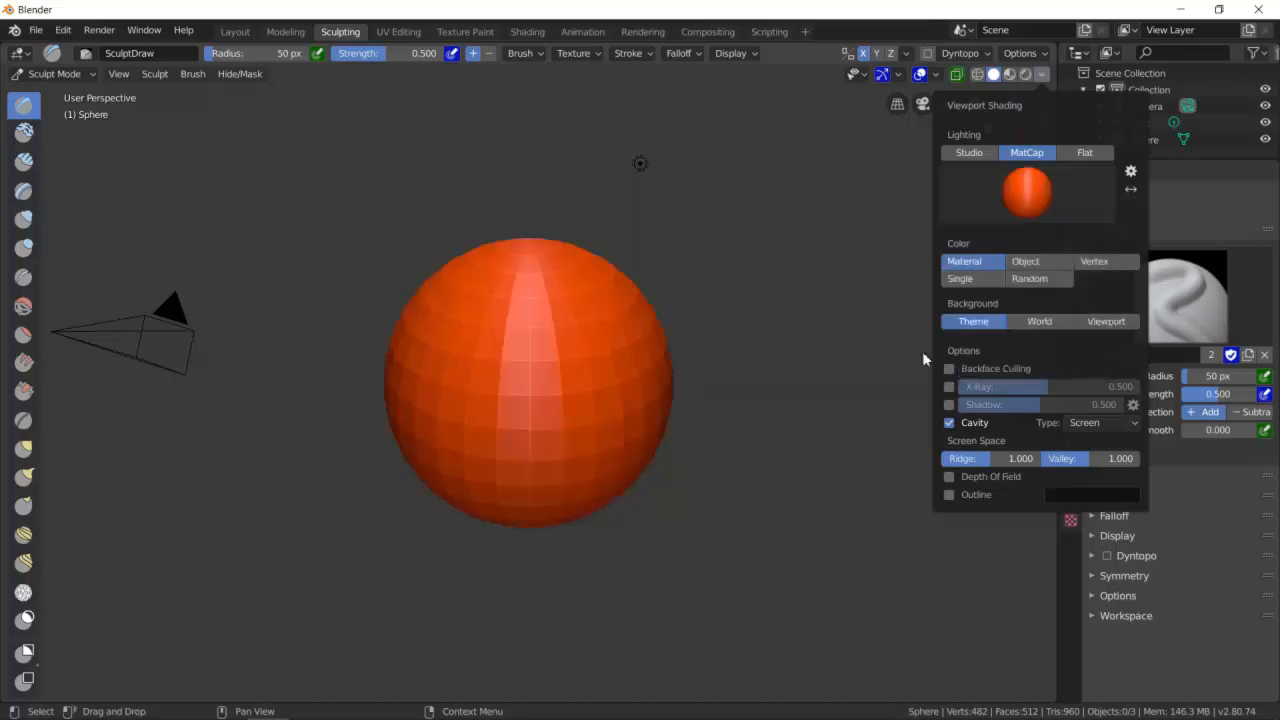
click(1030, 200)
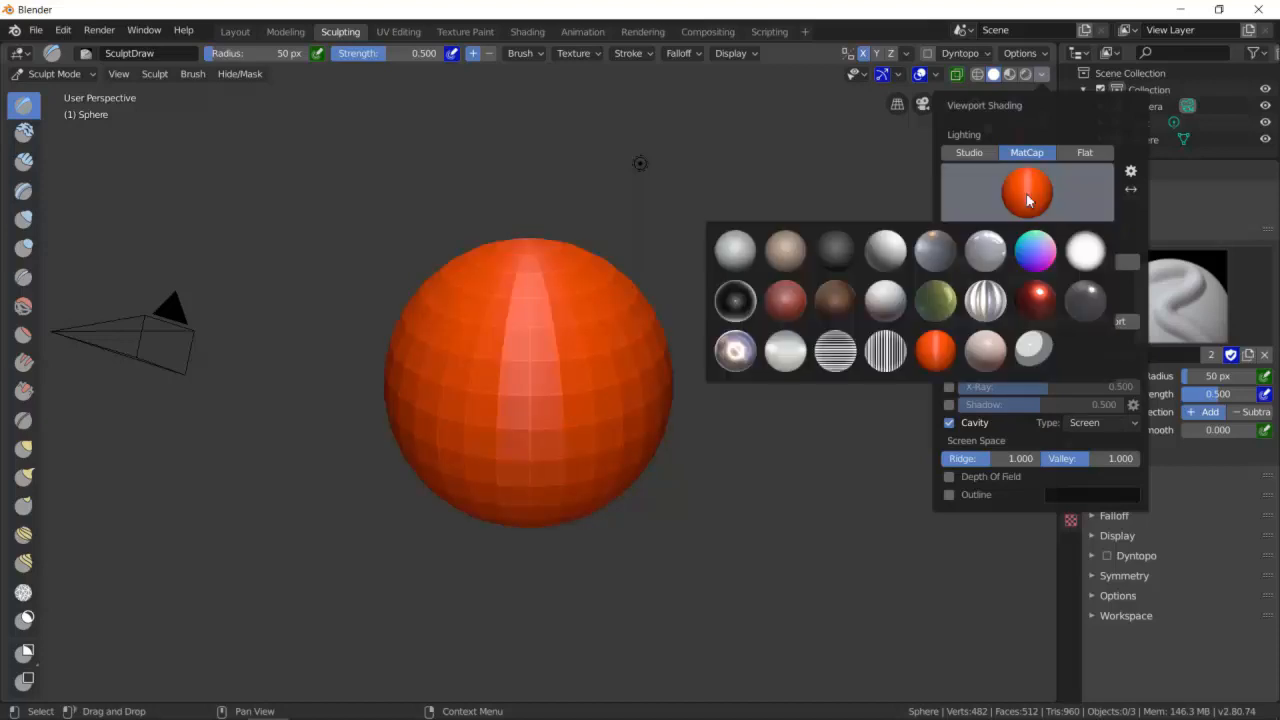
click(880, 269)
click(1030, 206)
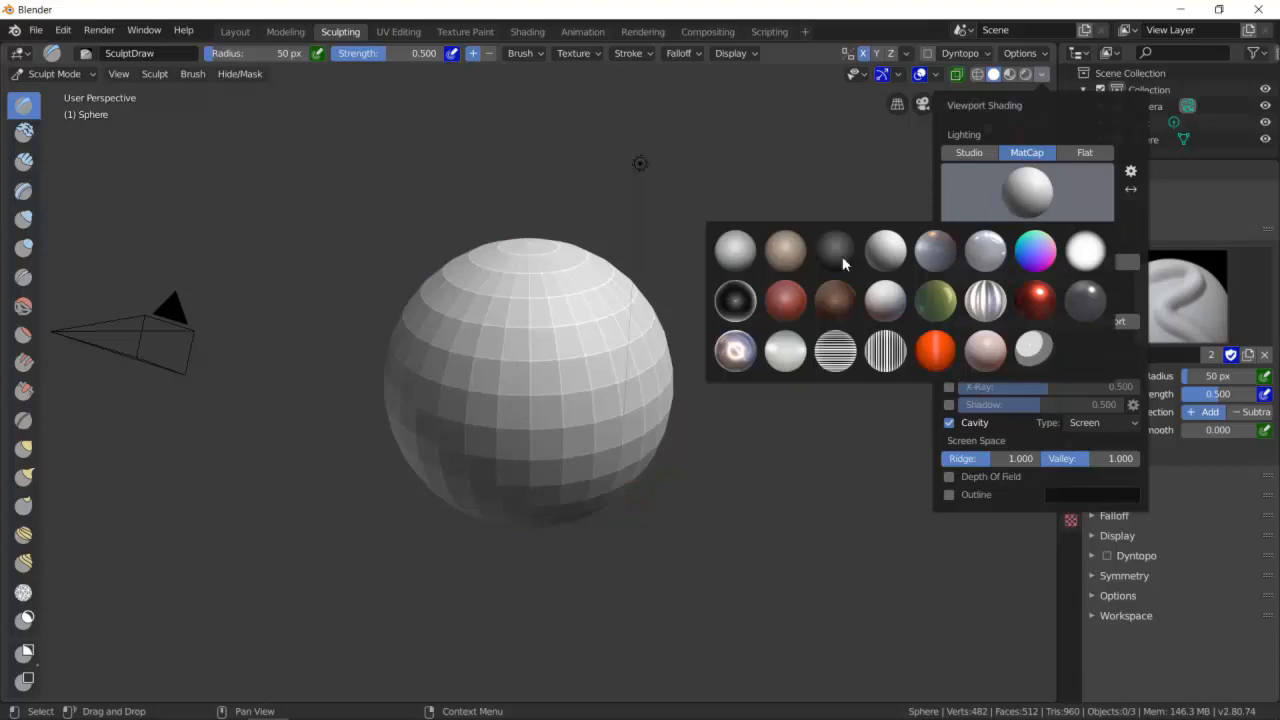
click(769, 260)
click(1031, 200)
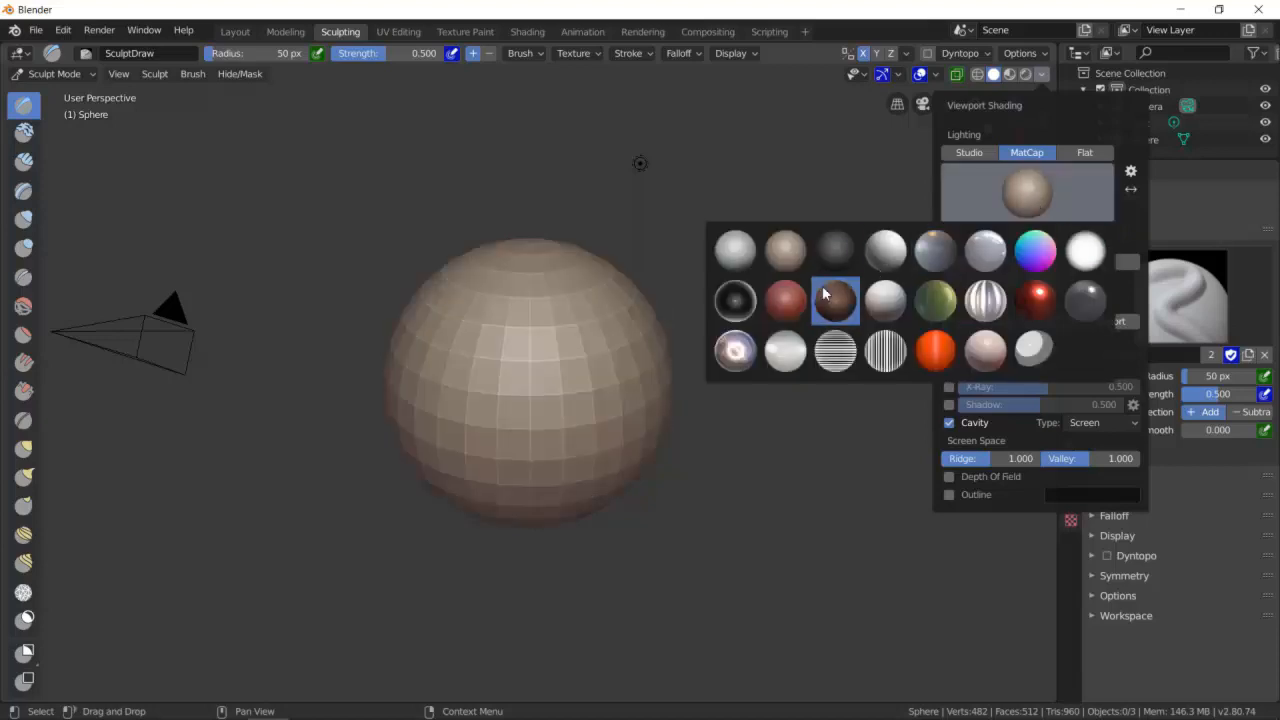
click(735, 350)
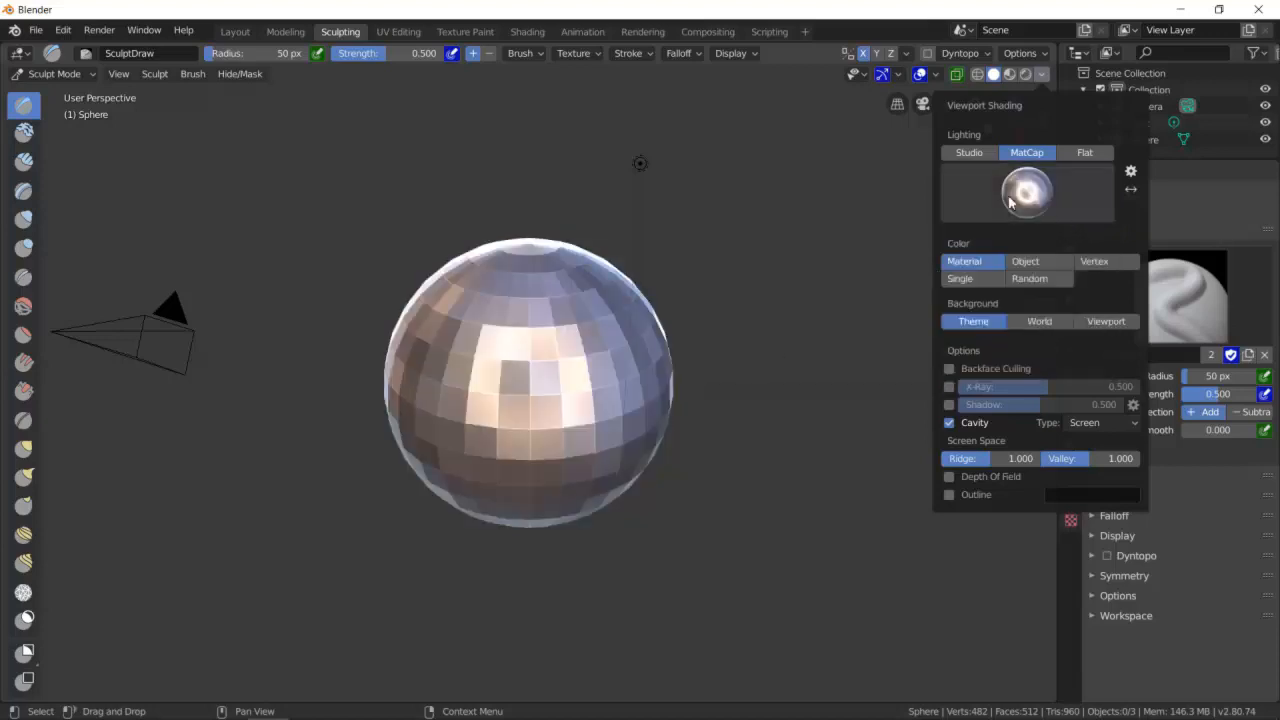
click(1031, 202)
click(785, 250)
- Set the viewport shading lighting to Studio
click(995, 186)
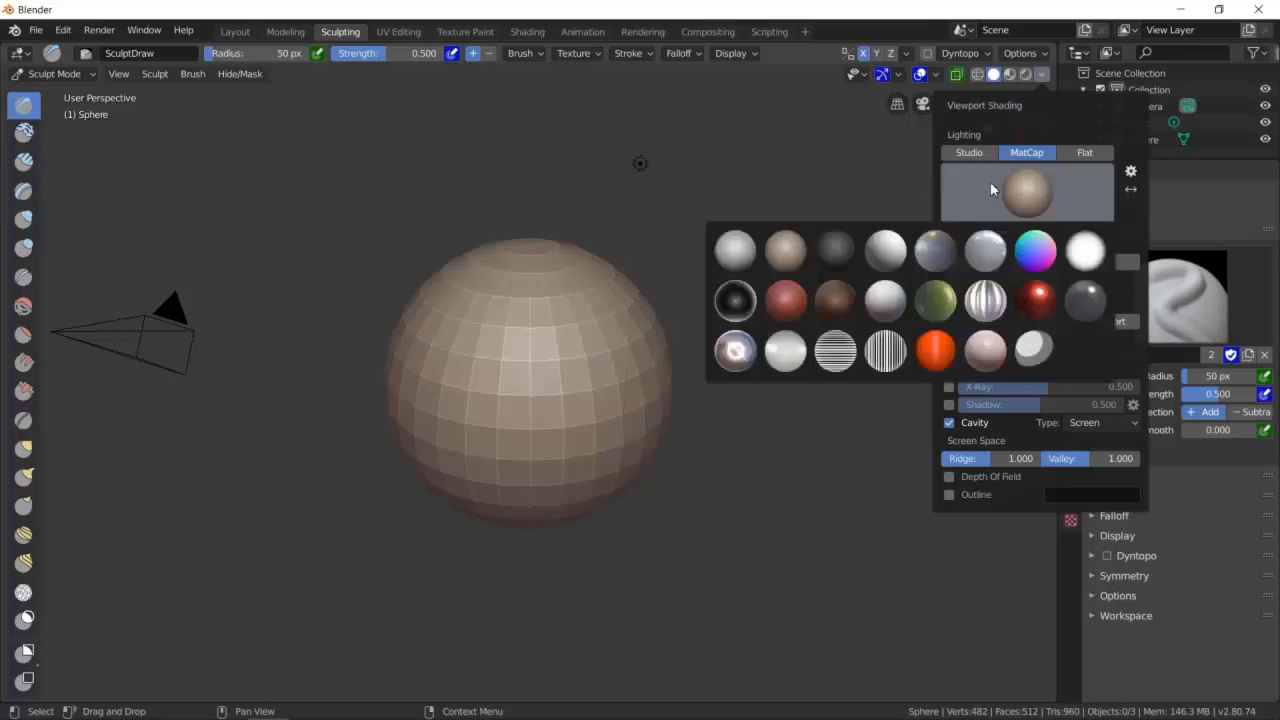
click(977, 153)
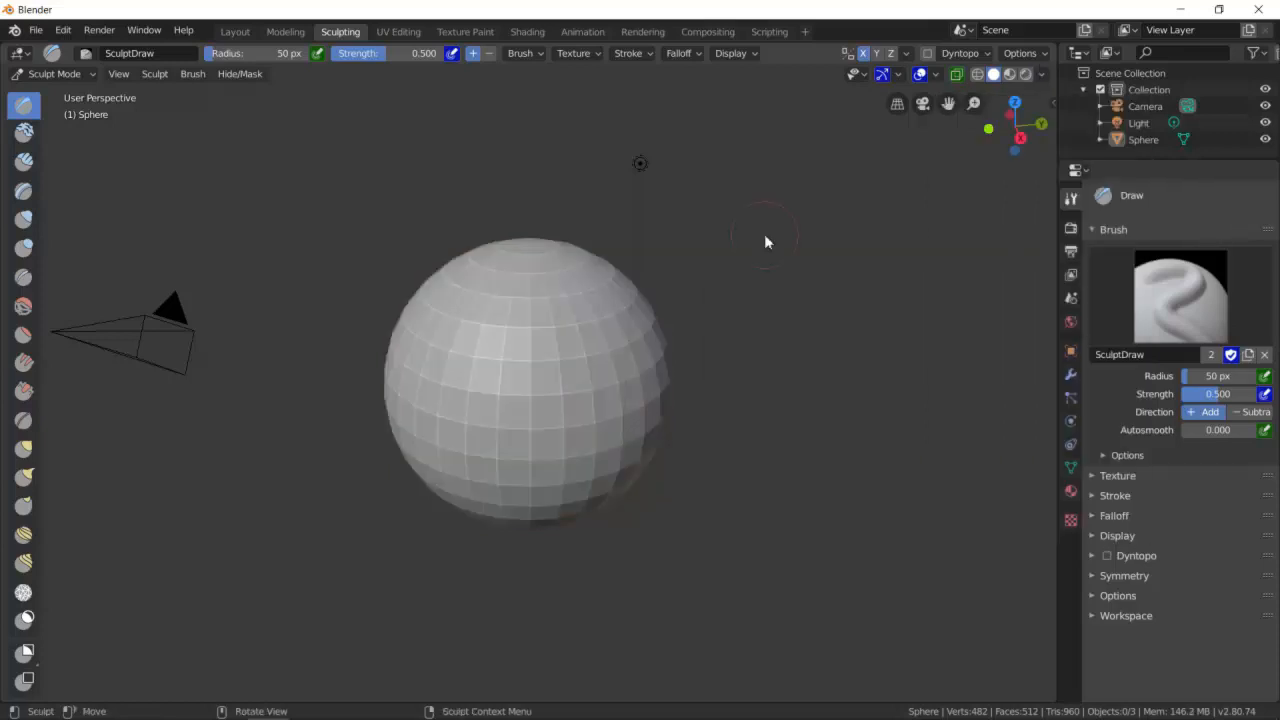
mouse_move(531, 298)
middle_down()
mouse_move(593, 318)
mouse_move(556, 322)
mouse_move(520, 290)
middle_up()
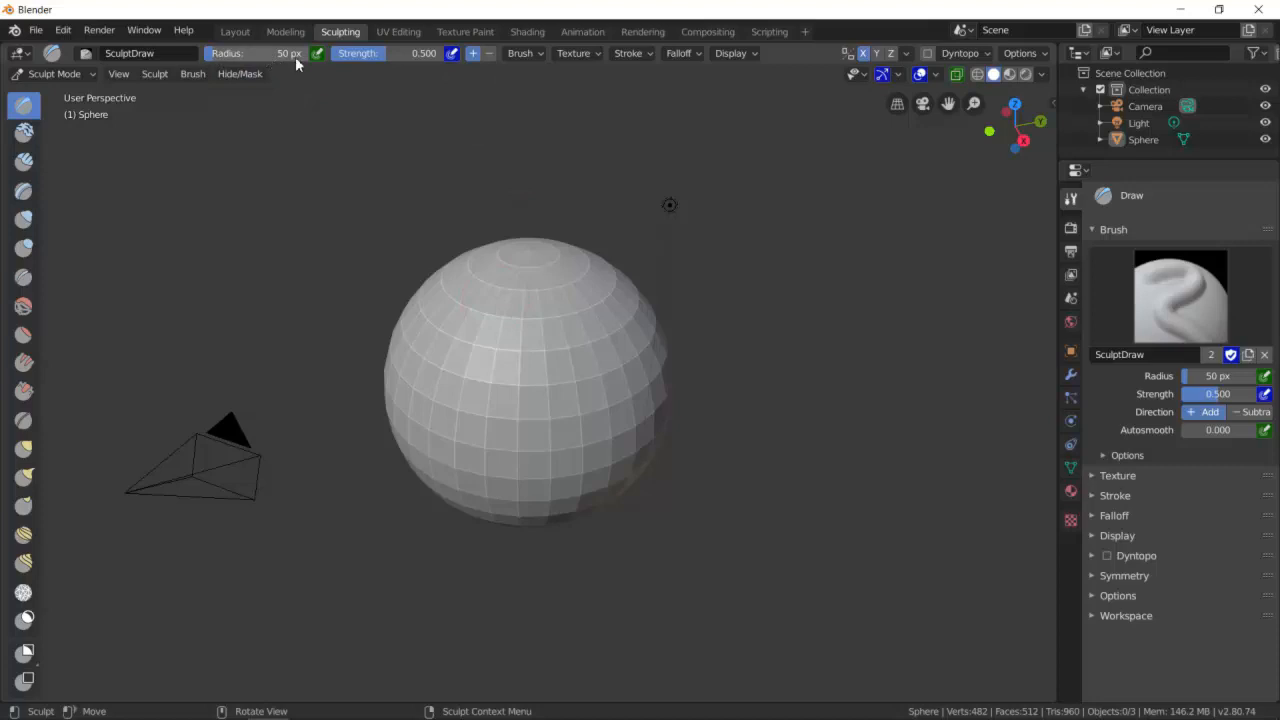
- Sculpt test strokes on the sphere with a 147 px brush radius and undo them
drag(257, 53, 414, 53)
click(572, 431)
mouse_move(558, 404)
mouse_down()
mouse_move(514, 436)
mouse_move(513, 314)
mouse_move(559, 408)
mouse_move(514, 323)
mouse_up()
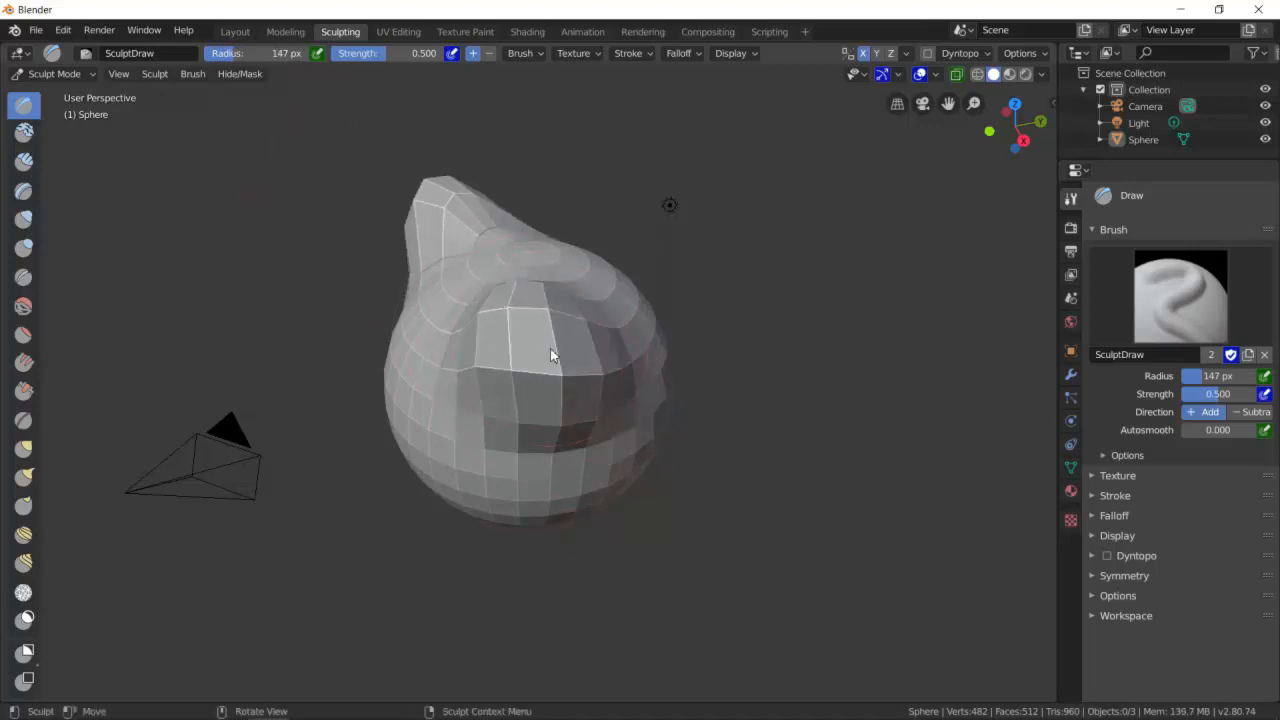
key(ctrl+z)
key(ctrl+z)
key(ctrl+z)
key(ctrl+z)
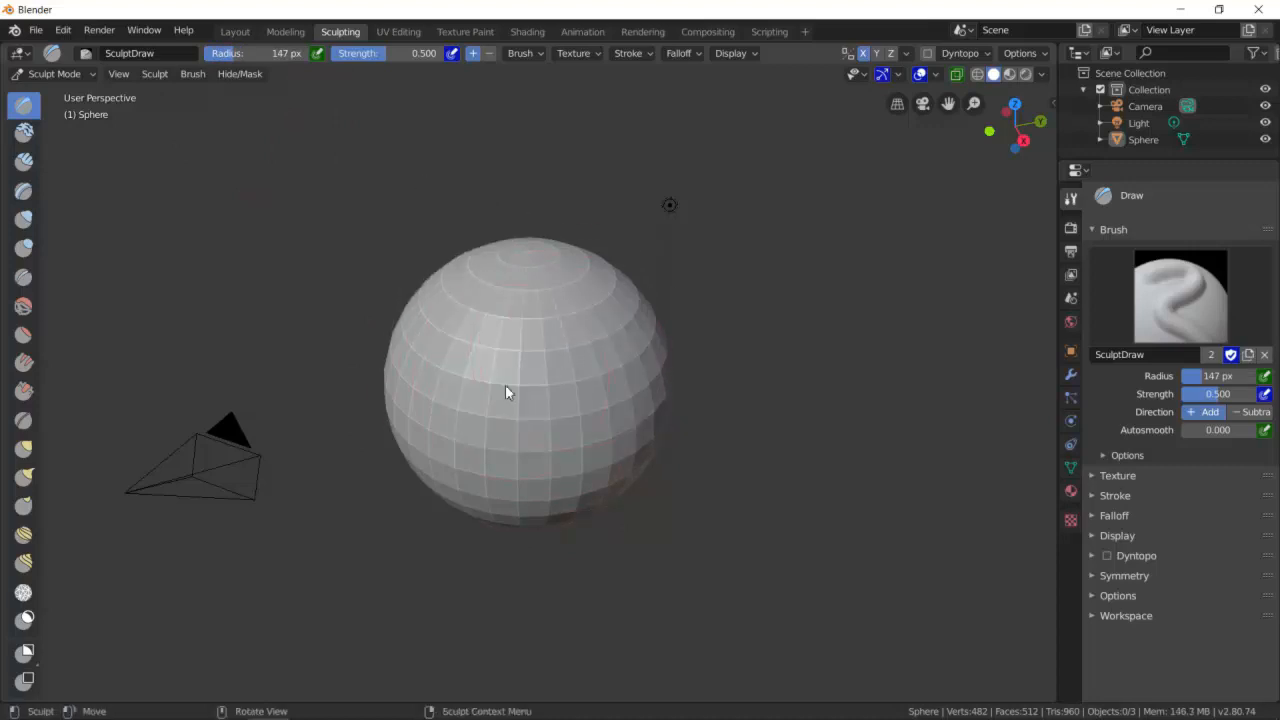
- Set the Draw brush radius to 86 px and its strength to 1.000
key(f)
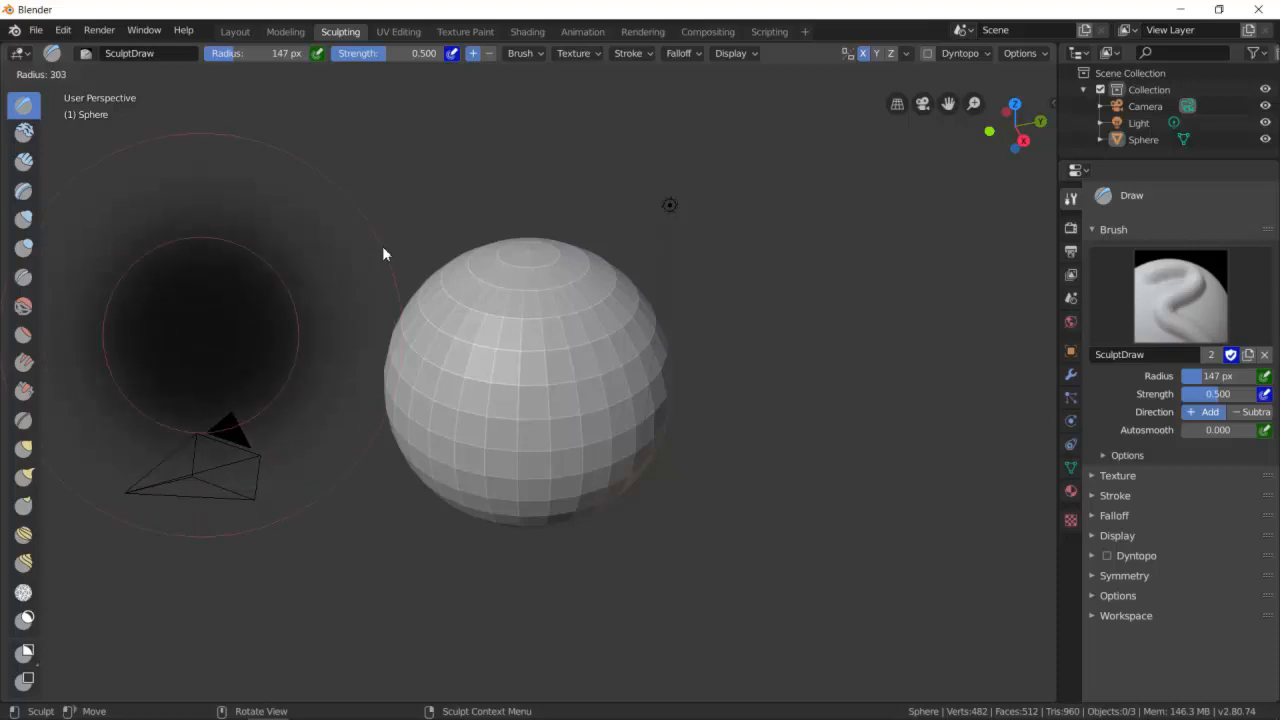
click(257, 322)
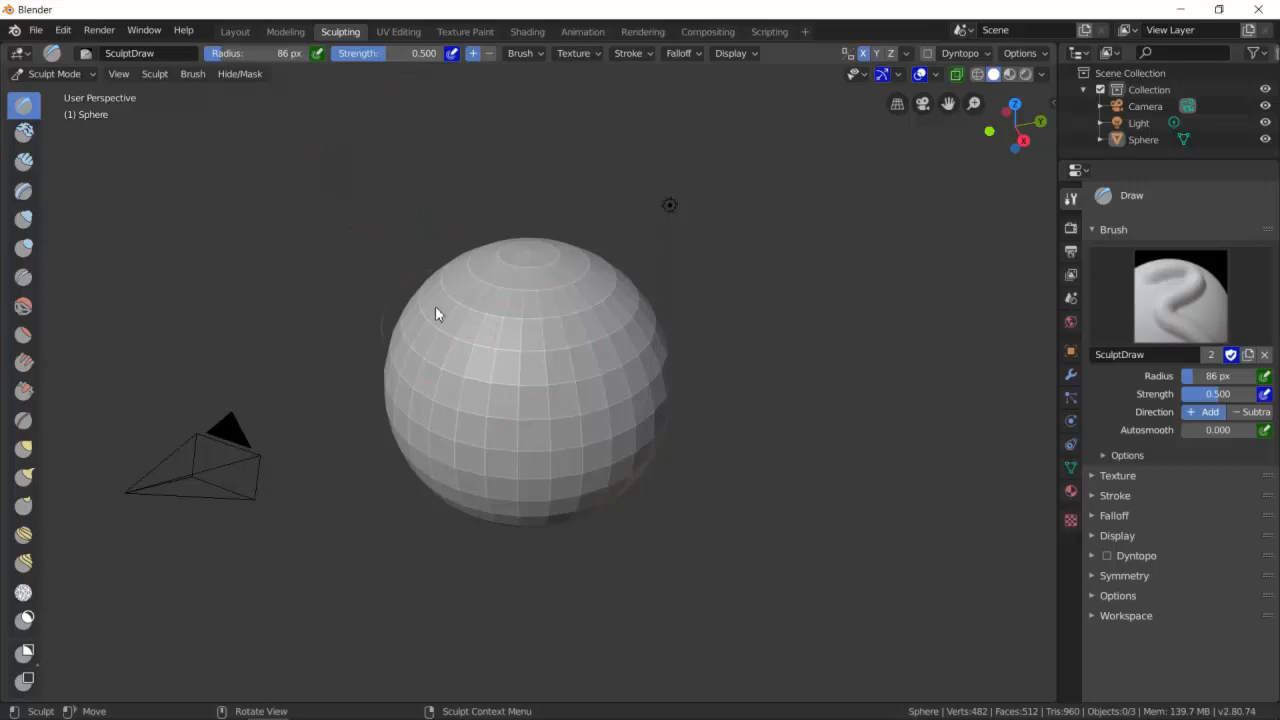
drag(388, 54, 447, 58)
- Draw strokes across the sphere's front and undo the last one
mouse_move(556, 384)
mouse_down()
mouse_move(543, 374)
mouse_move(594, 363)
mouse_move(506, 343)
mouse_move(525, 410)
mouse_move(540, 404)
mouse_up()
mouse_move(540, 404)
middle_down()
mouse_move(626, 423)
mouse_move(507, 410)
middle_up()
key(ctrl+z)
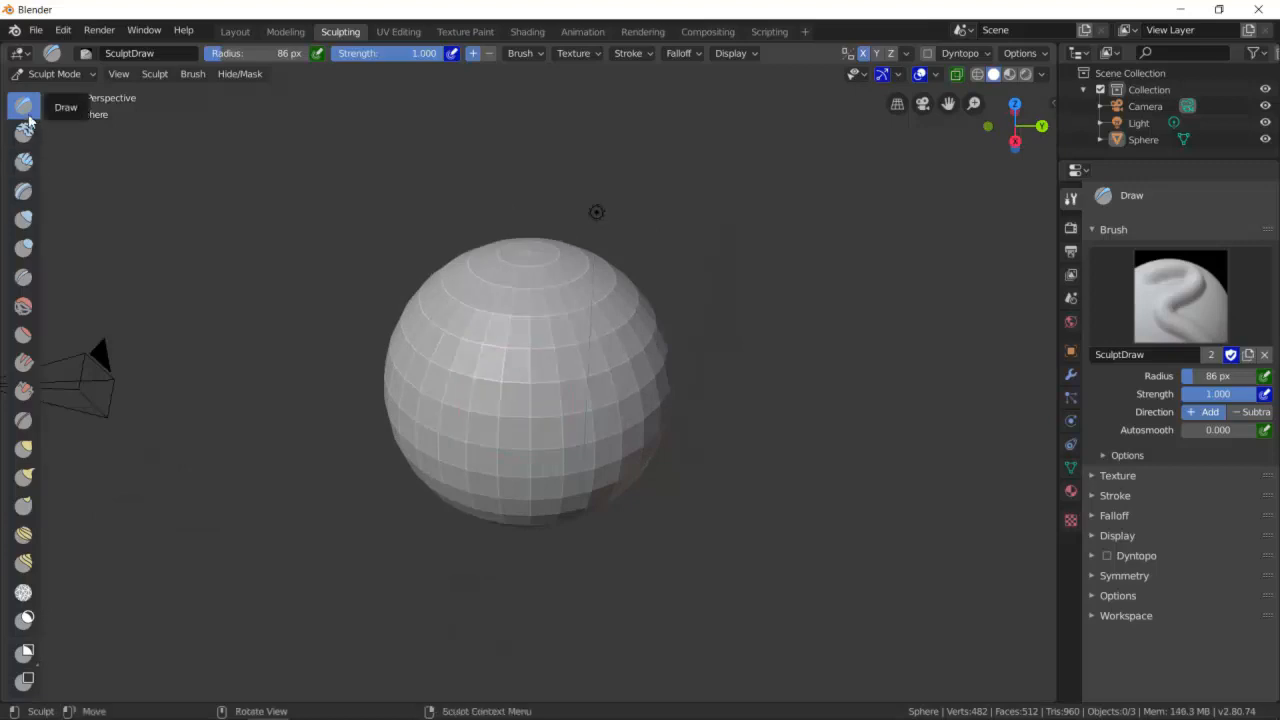
- Sculpt two pointed fins out of the sphere's upper band with the Draw brush
scroll(525, 378, down, 3)
scroll(525, 381, up, 3)
mouse_move(470, 380)
mouse_down()
mouse_move(587, 378)
mouse_move(437, 372)
mouse_move(620, 365)
mouse_move(417, 366)
mouse_move(631, 363)
mouse_up()
middle_drag(649, 360, 554, 370)
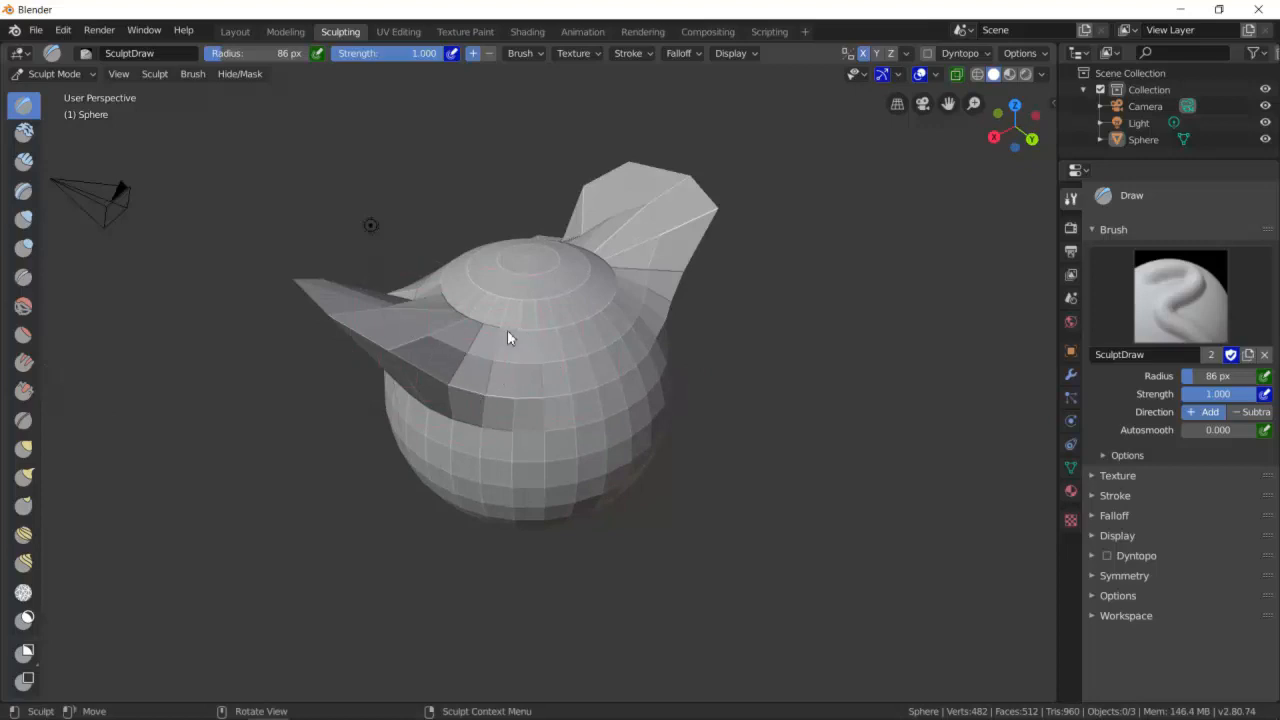
- Sculpt more pointed fins all around the sphere's upper rim
scroll(492, 387, up, 2)
mouse_move(603, 374)
mouse_down()
mouse_move(534, 362)
mouse_move(672, 290)
mouse_up()
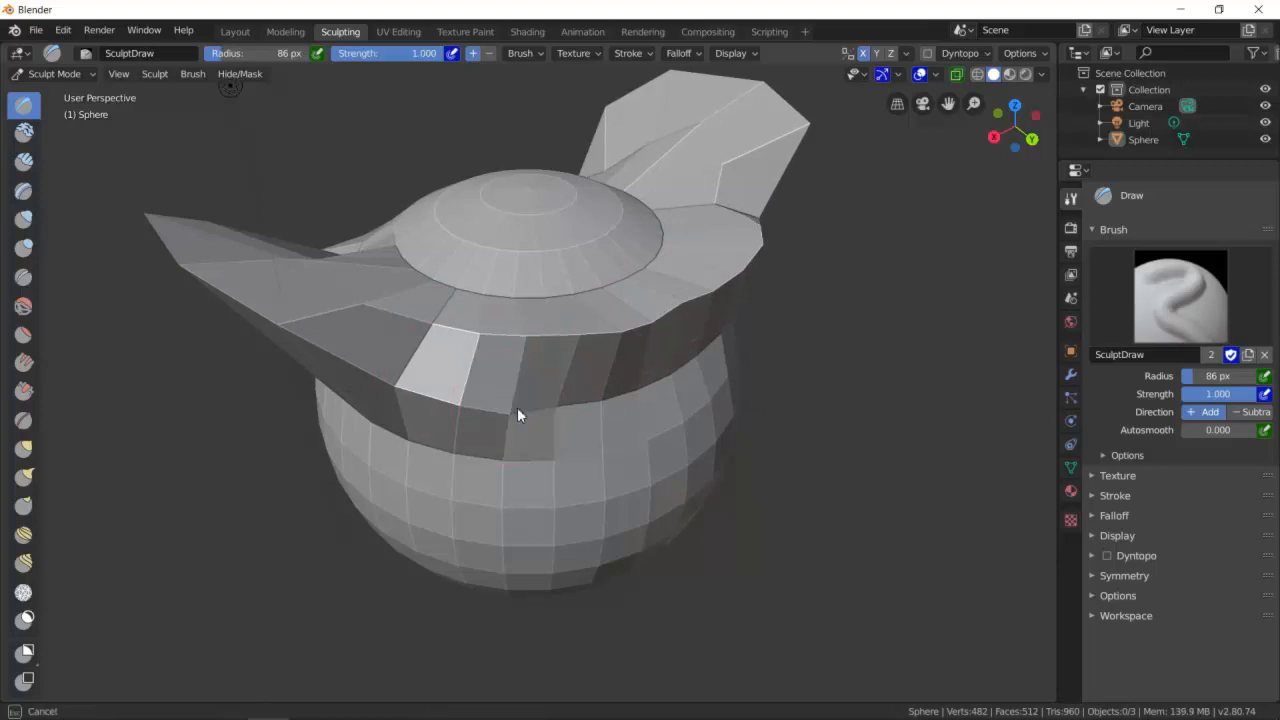
drag(513, 401, 539, 395)
mouse_move(684, 331)
mouse_down()
mouse_move(692, 356)
mouse_move(741, 333)
mouse_move(411, 365)
mouse_move(634, 330)
mouse_move(380, 343)
mouse_move(643, 341)
mouse_up()
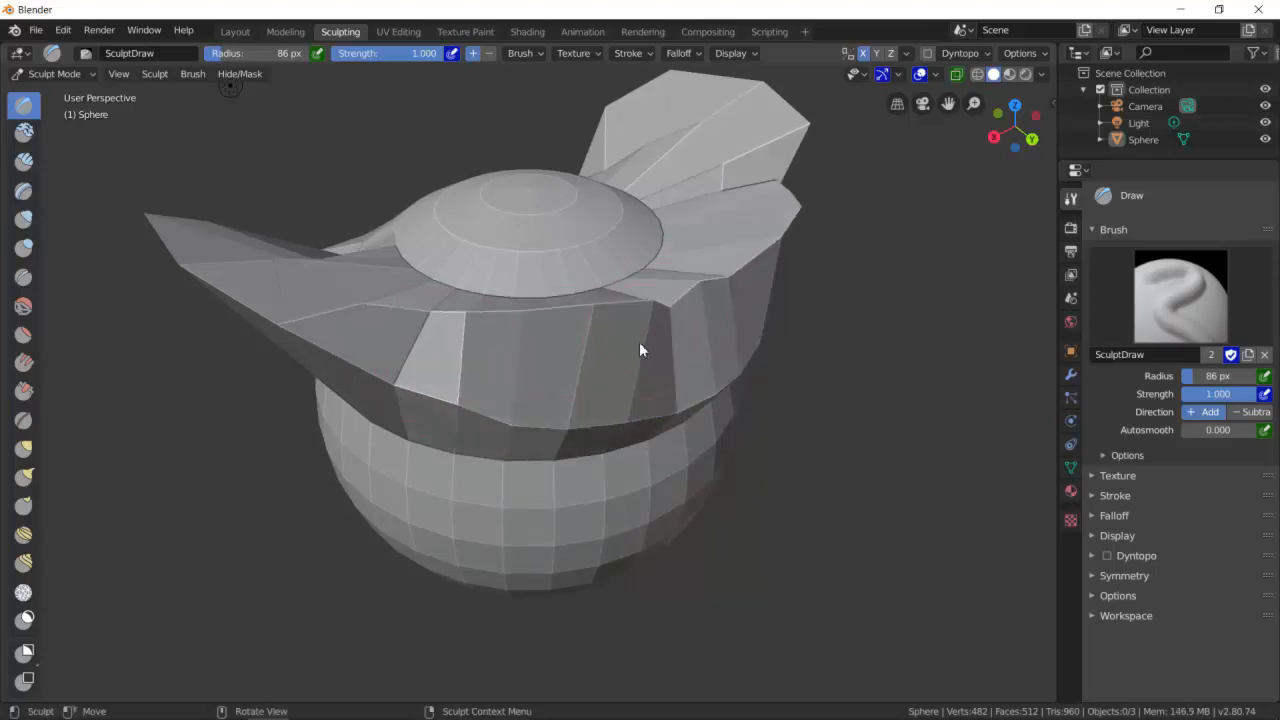
mouse_move(557, 305)
middle_down()
mouse_move(643, 286)
mouse_move(777, 300)
mouse_move(670, 318)
middle_up()
mouse_move(471, 383)
mouse_down()
mouse_move(354, 340)
mouse_move(486, 394)
mouse_move(354, 334)
mouse_move(415, 367)
mouse_move(323, 294)
mouse_move(443, 374)
mouse_move(325, 310)
mouse_move(340, 322)
mouse_up()
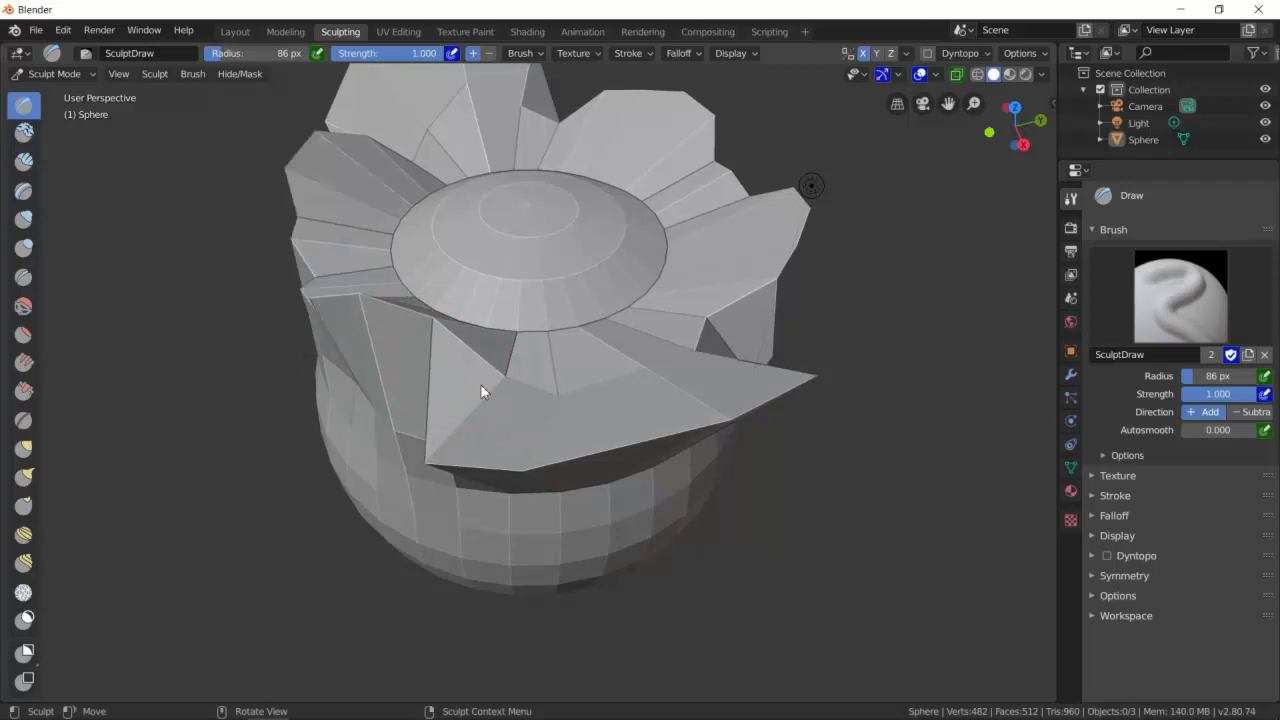
- Expand the brush's Symmetry settings and toggle the Y and Z mirror axes on and off, leaving only X
click(1096, 578)
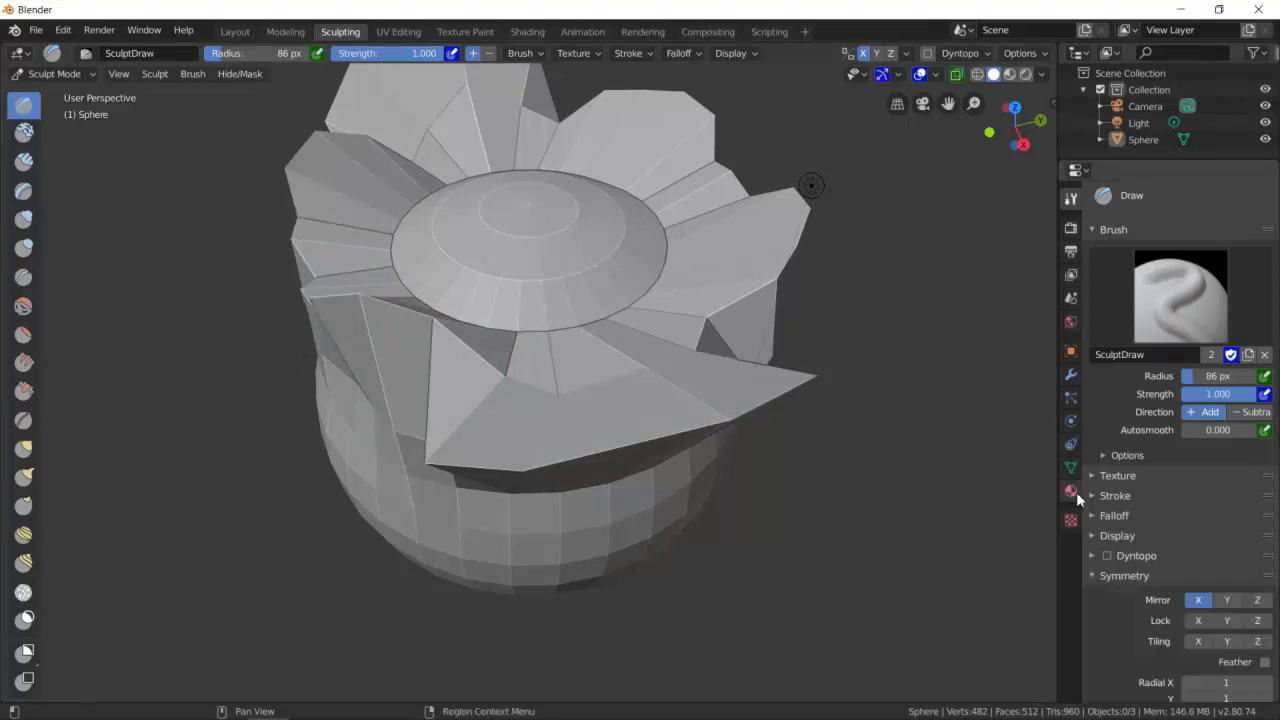
scroll(1235, 596, down, 2)
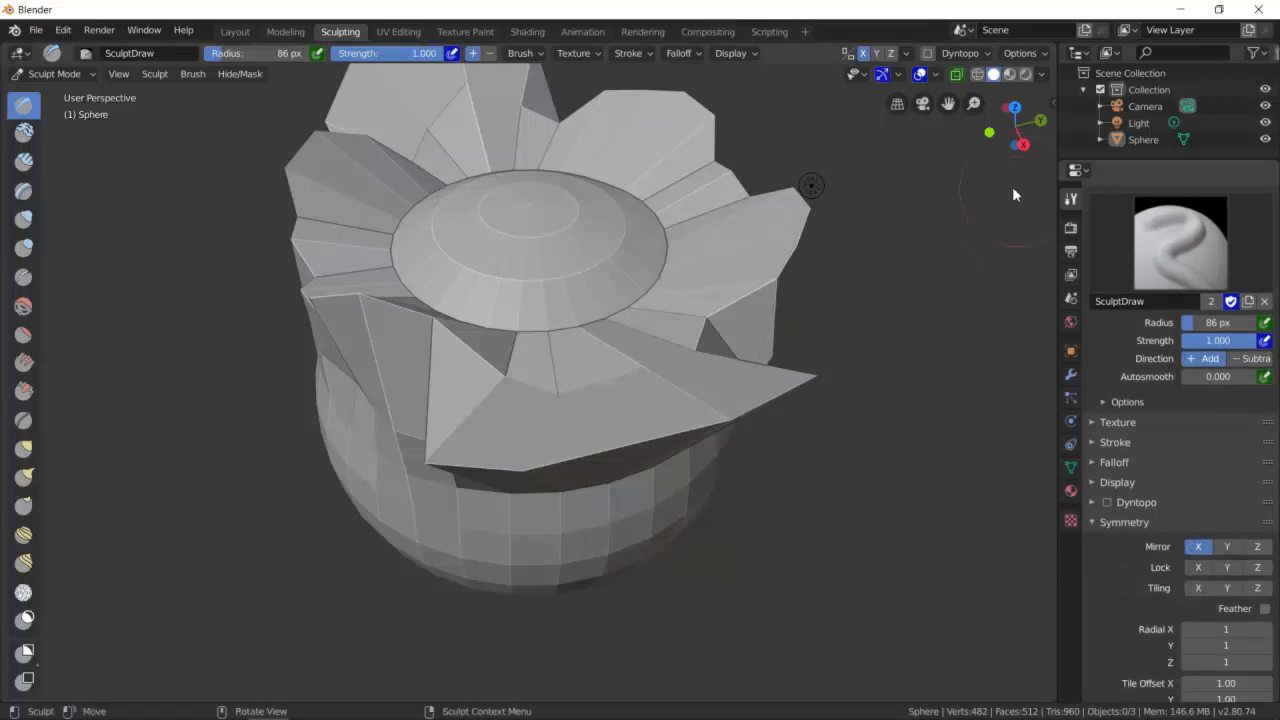
click(1227, 547)
middle_drag(686, 464, 606, 386)
mouse_move(606, 386)
mouse_down()
mouse_move(587, 481)
mouse_move(588, 339)
mouse_move(713, 424)
mouse_move(570, 335)
mouse_move(671, 383)
mouse_move(720, 370)
mouse_up()
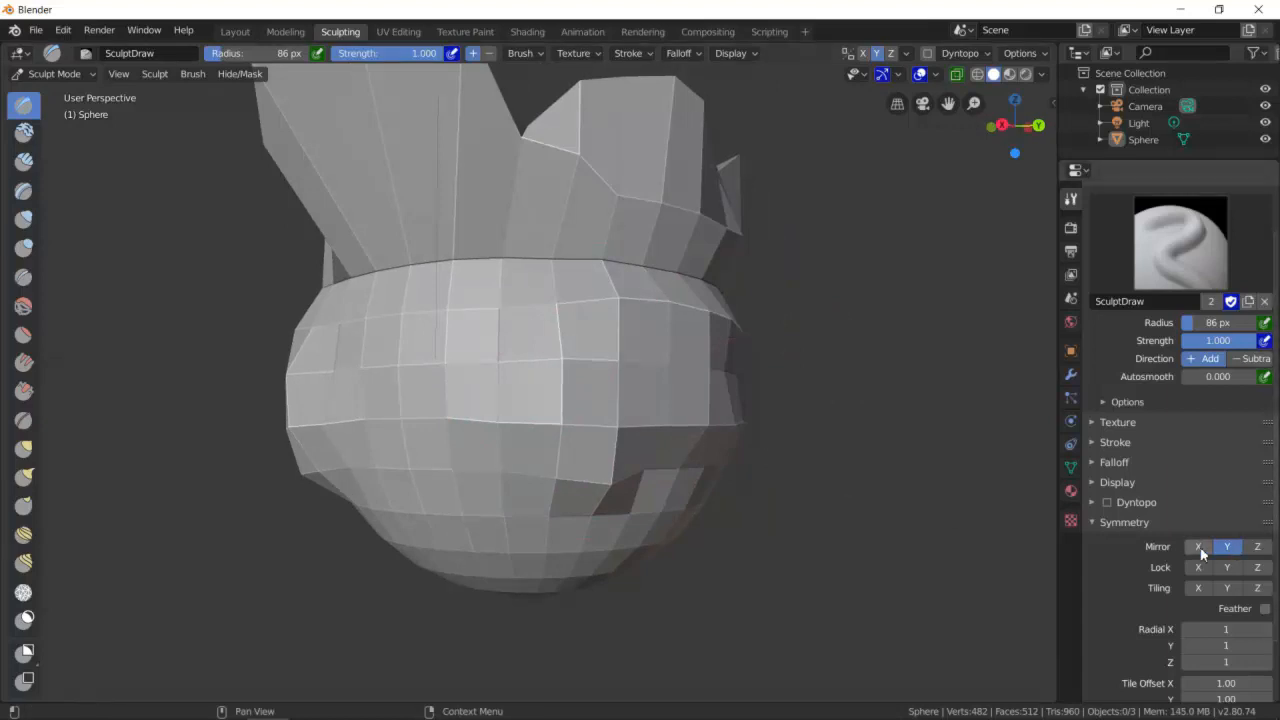
click(1257, 547)
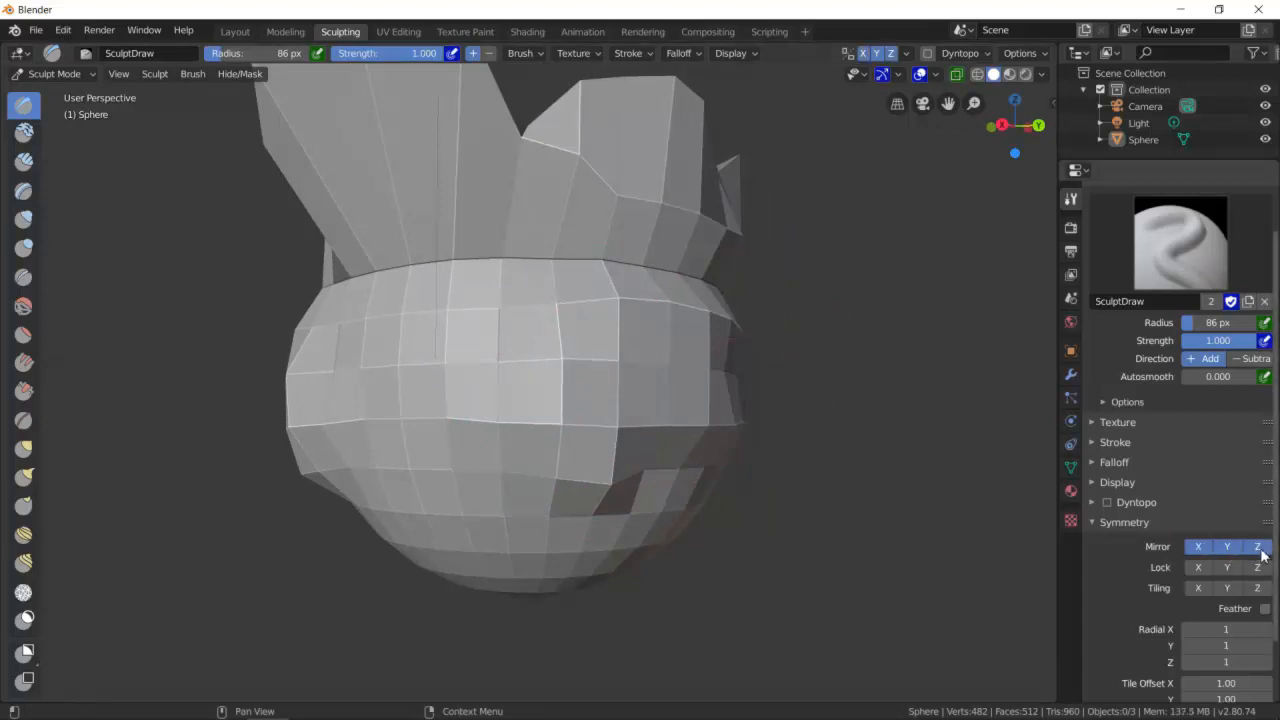
click(1257, 547)
click(1227, 547)
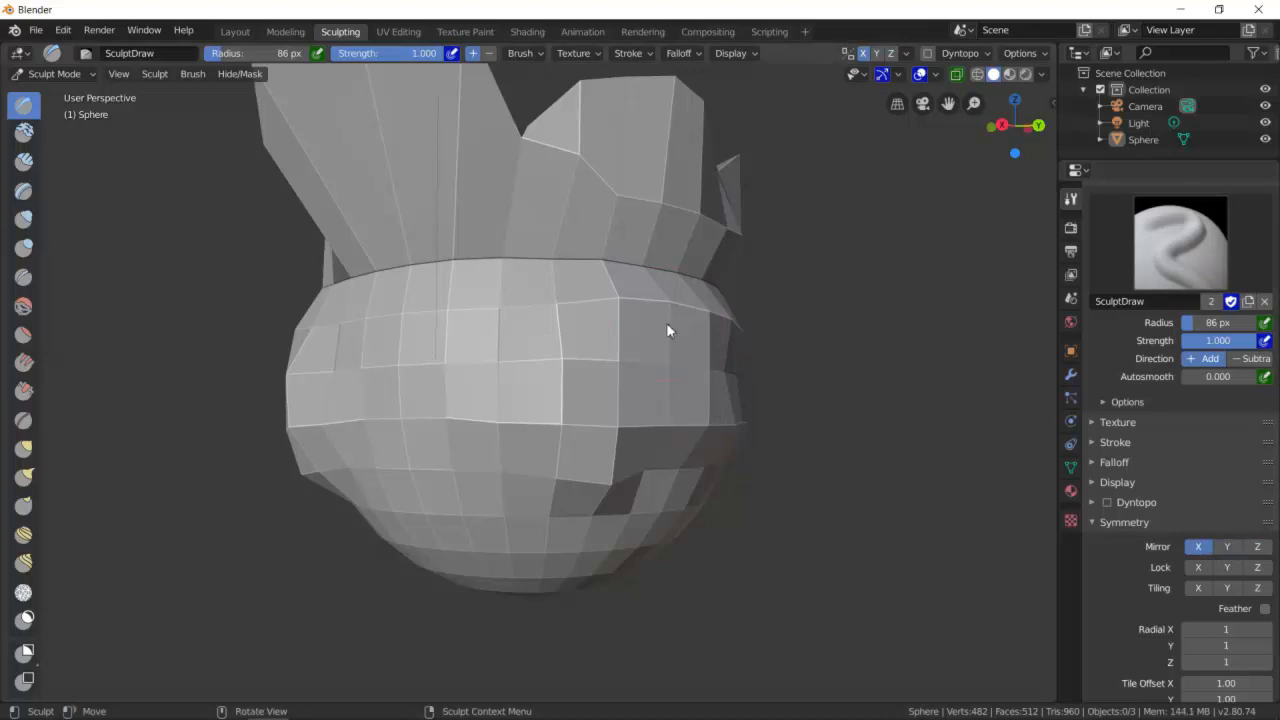
- Orbit and zoom around the sculpted sphere to examine the fins from several angles
scroll(576, 320, down, 5)
mouse_move(576, 320)
middle_down()
mouse_move(644, 376)
mouse_move(712, 401)
middle_up()
middle_drag(516, 441, 531, 337)
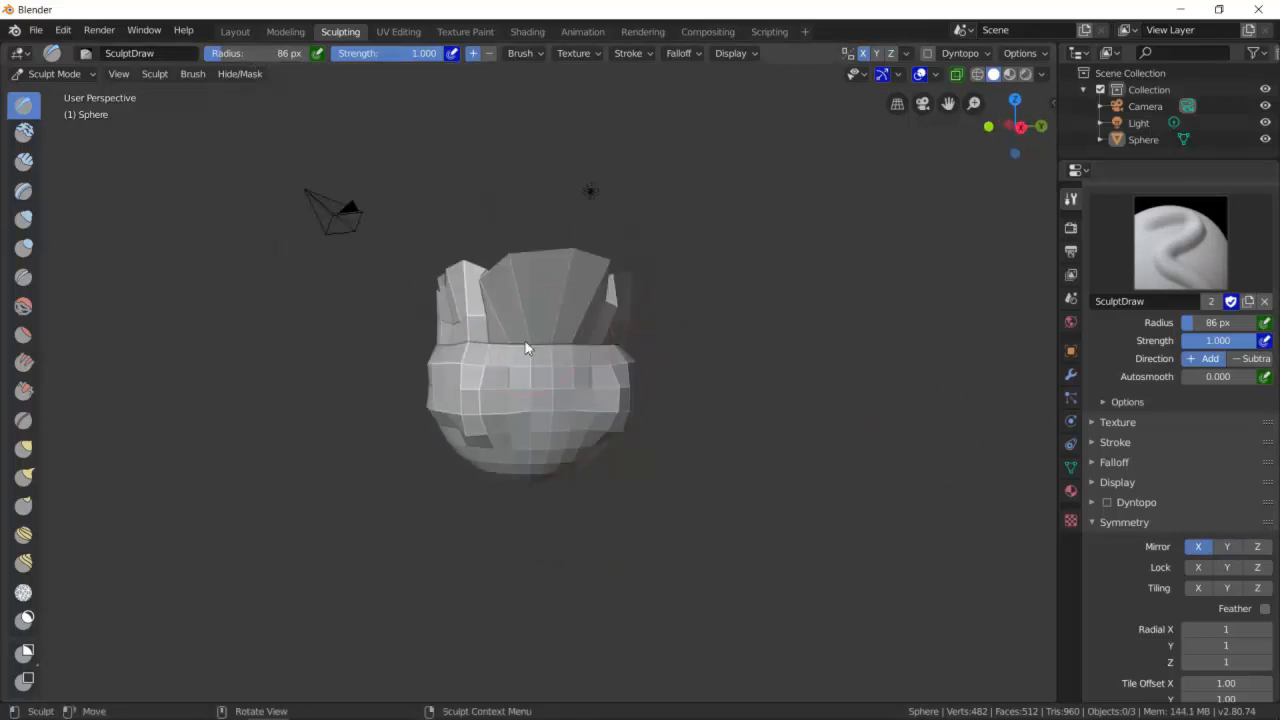
scroll(527, 389, up, 5)
drag(383, 367, 603, 422)
mouse_move(612, 418)
mouse_down()
mouse_move(373, 362)
mouse_move(620, 394)
mouse_up()
mouse_move(560, 396)
middle_down()
mouse_move(611, 399)
mouse_move(580, 315)
middle_up()
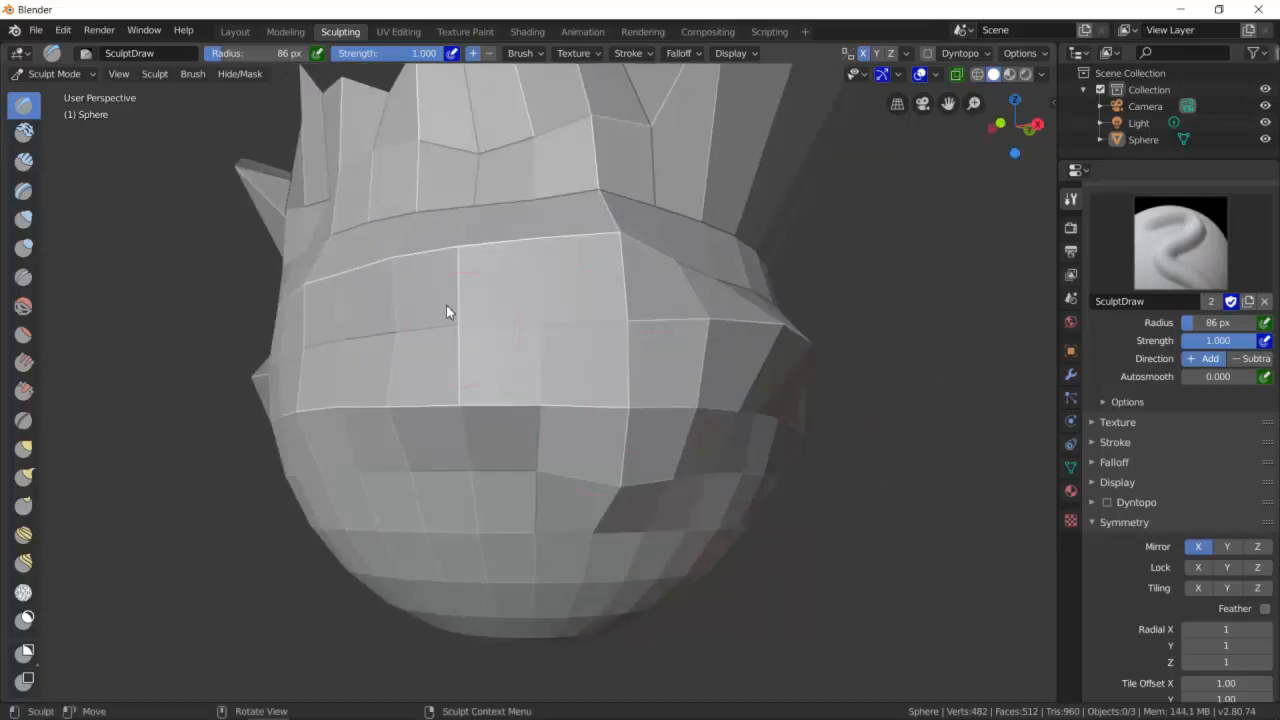
scroll(686, 368, down, 6)
mouse_move(643, 349)
middle_down()
mouse_move(651, 309)
mouse_move(575, 386)
middle_up()
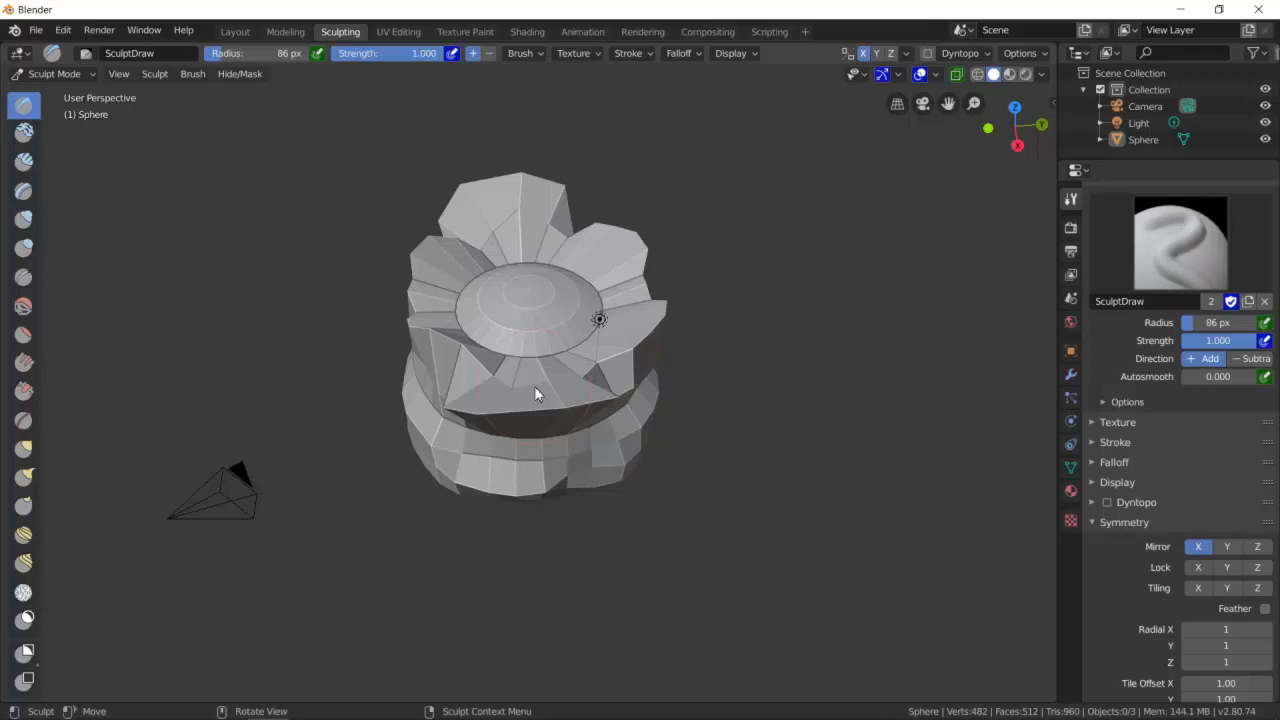
scroll(578, 358, up, 5)
scroll(738, 310, down, 3)
mouse_move(718, 300)
middle_down()
mouse_move(722, 280)
mouse_move(663, 304)
mouse_move(557, 294)
mouse_move(705, 312)
middle_up()
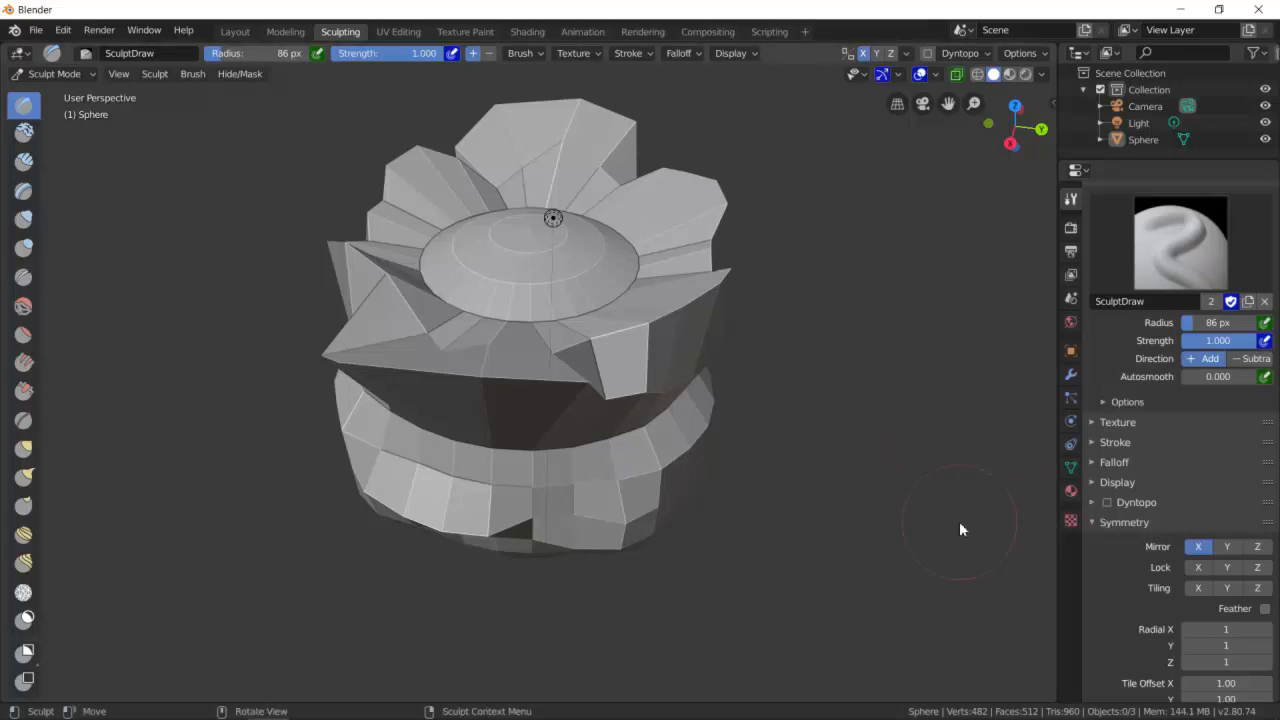
- Undo all the fin sculpting strokes until the plain sphere is restored
key(ctrl+z)
key(ctrl+z)
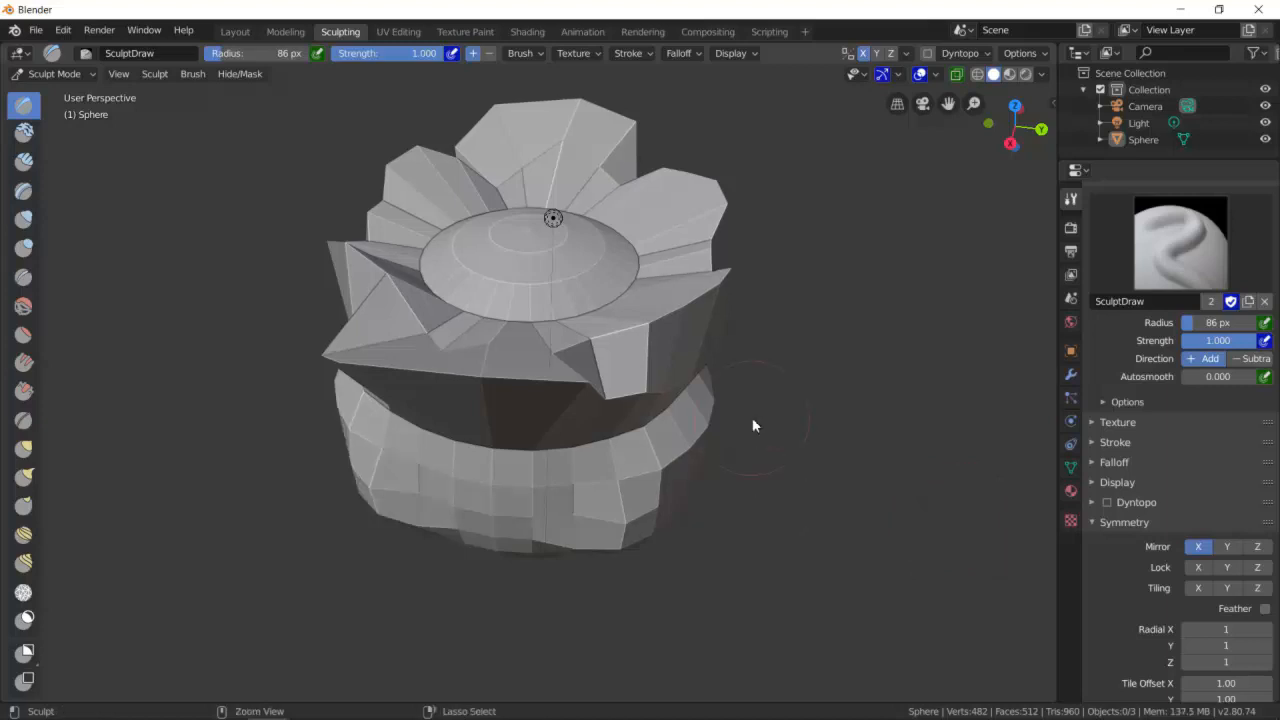
key(ctrl+z)
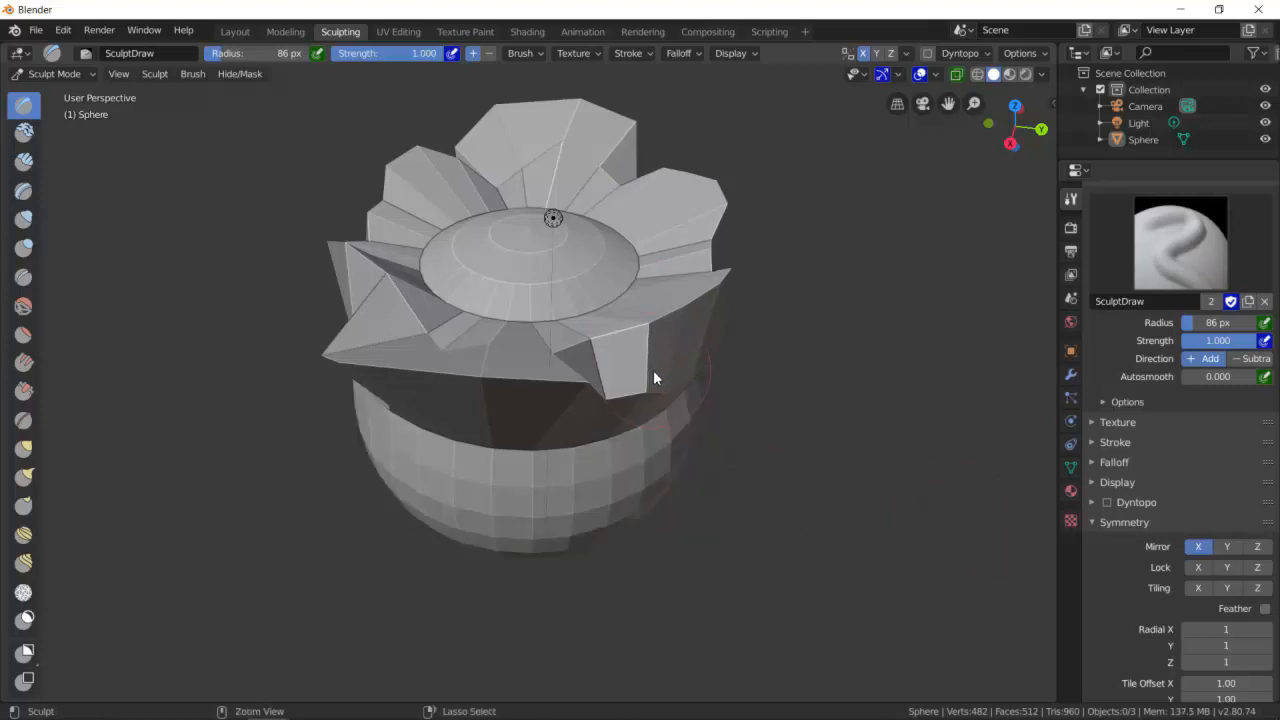
key(ctrl+z)
key(ctrl+z)
key(ctrl+z)
key(ctrl+z)
key(ctrl+z)
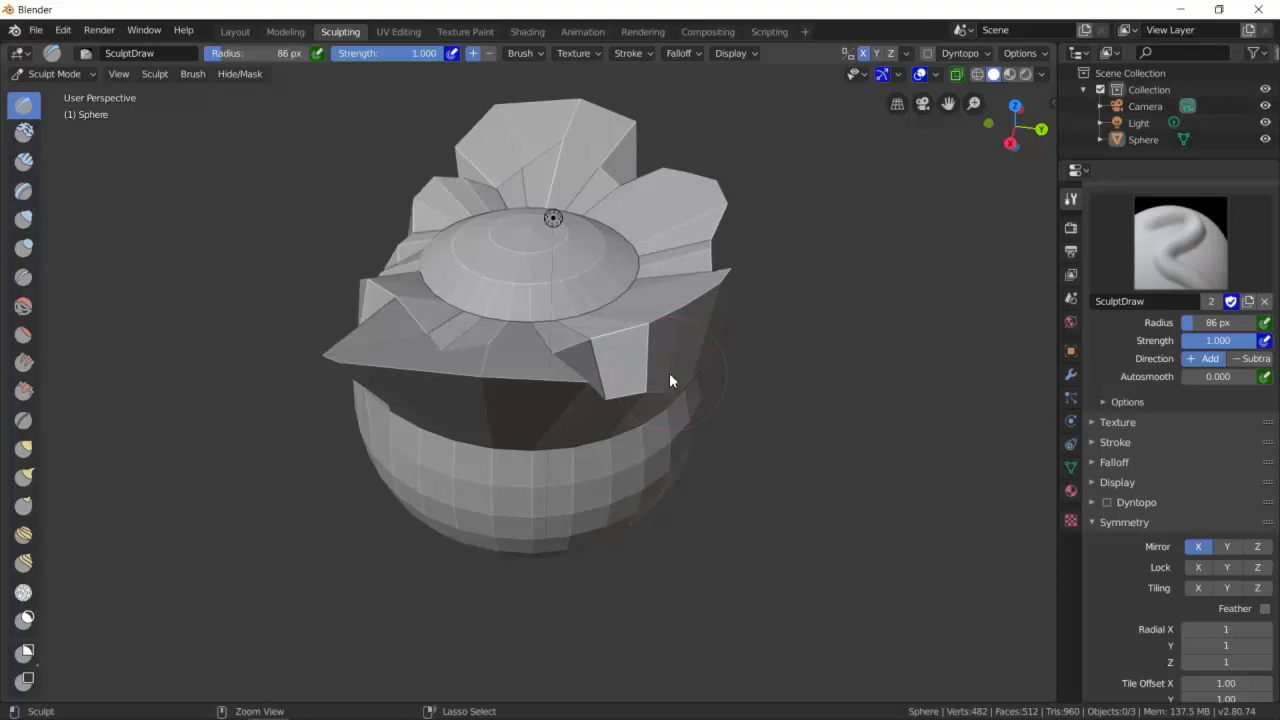
key(ctrl+z)
key(ctrl+z)
key(ctrl+z)
key(ctrl+z)
key(ctrl+z)
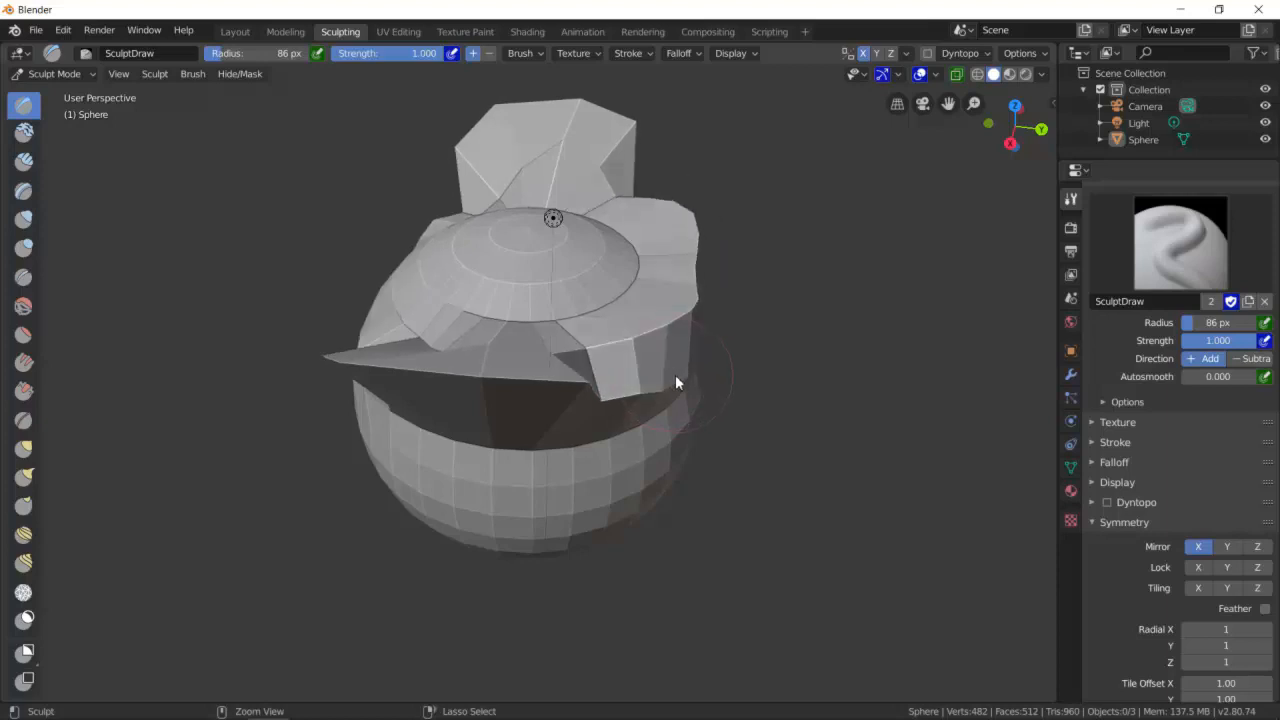
key(ctrl+z)
key(ctrl+z)
key(ctrl+z)
key(ctrl+z)
key(ctrl+z)
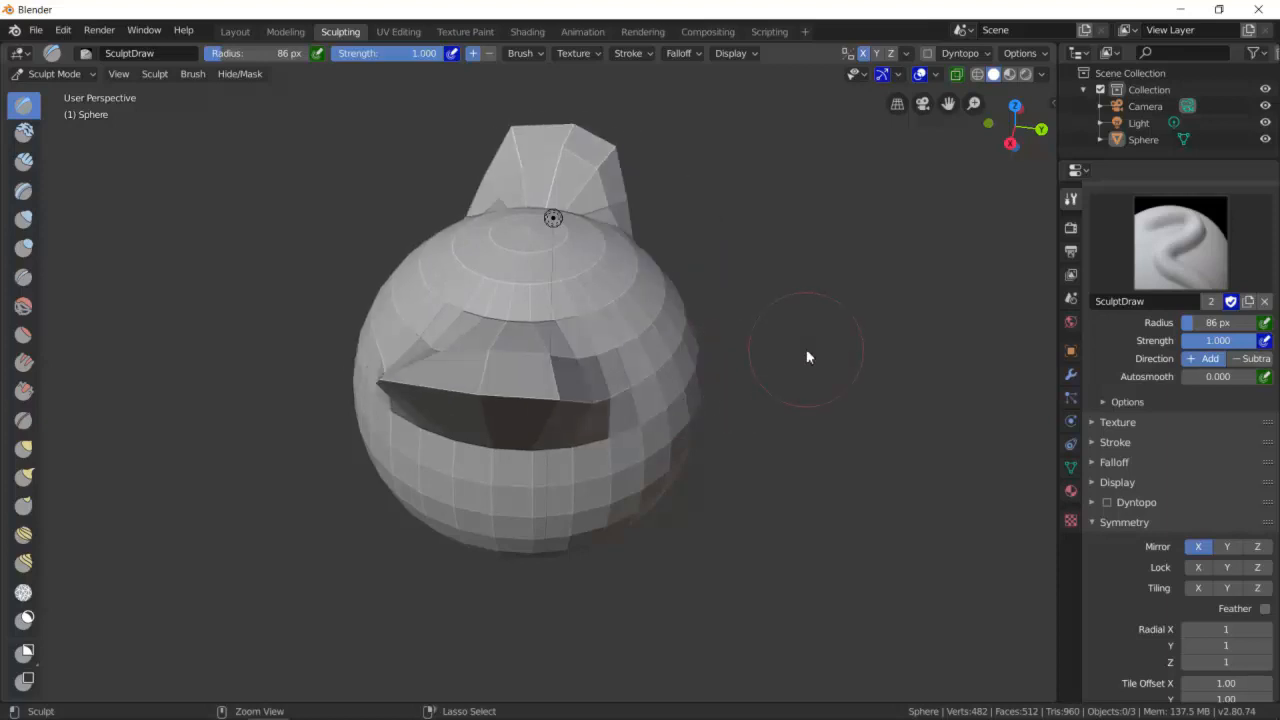
key(ctrl+z)
key(ctrl+z)
mouse_move(678, 384)
middle_down()
mouse_move(656, 372)
mouse_move(668, 380)
middle_up()
mouse_move(507, 352)
mouse_down()
mouse_move(602, 347)
mouse_move(573, 357)
mouse_up()
mouse_move(573, 357)
middle_down()
mouse_move(554, 401)
mouse_move(651, 380)
mouse_move(491, 386)
mouse_move(474, 409)
mouse_move(554, 392)
middle_up()
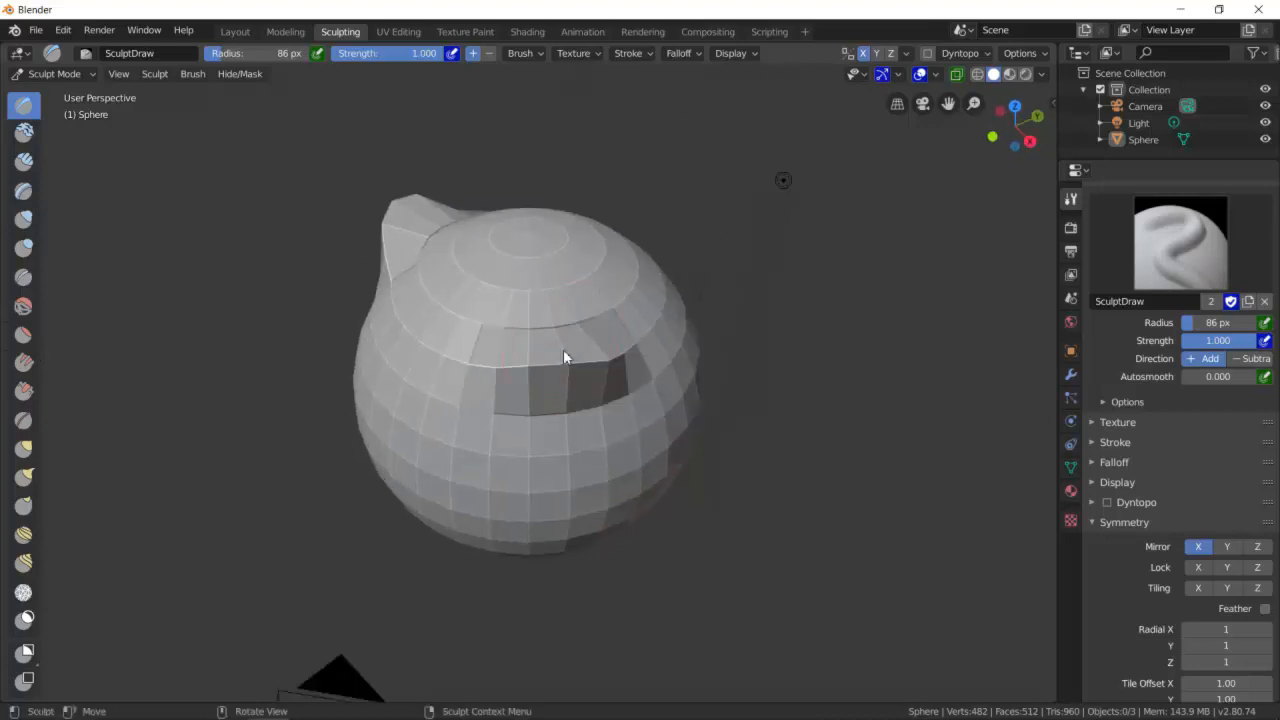
key(ctrl+z)
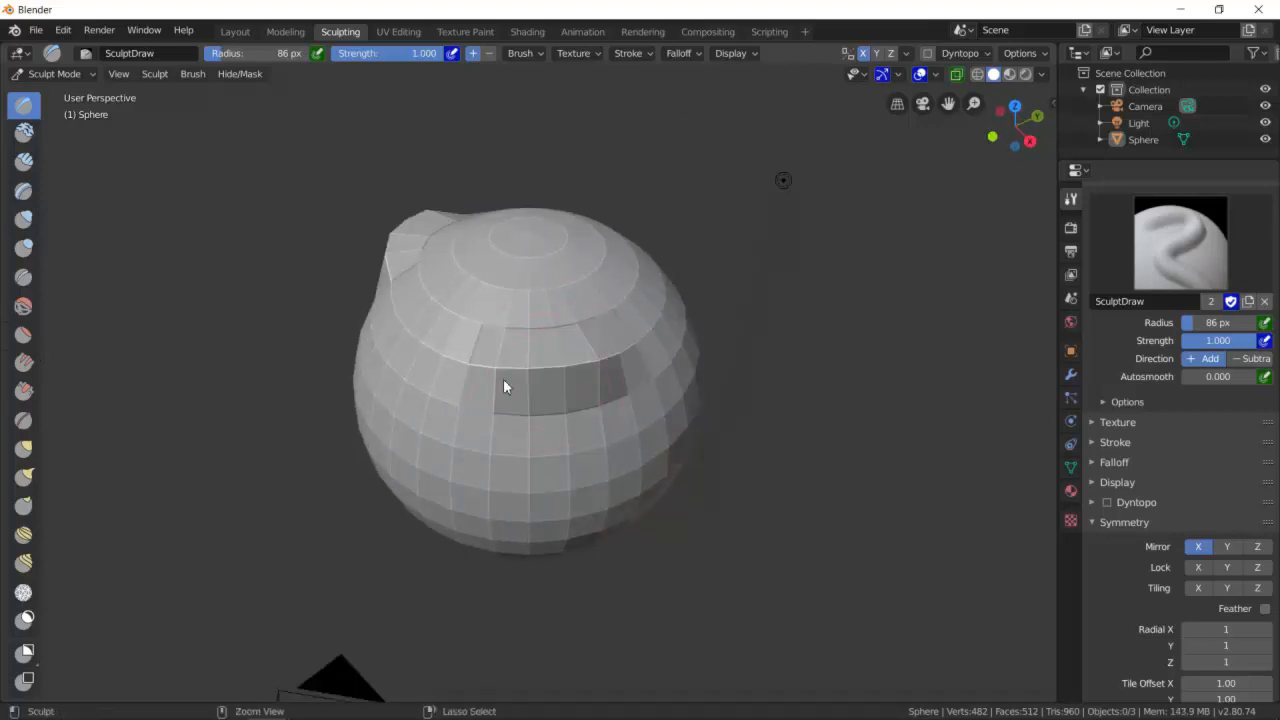
key(ctrl+z)
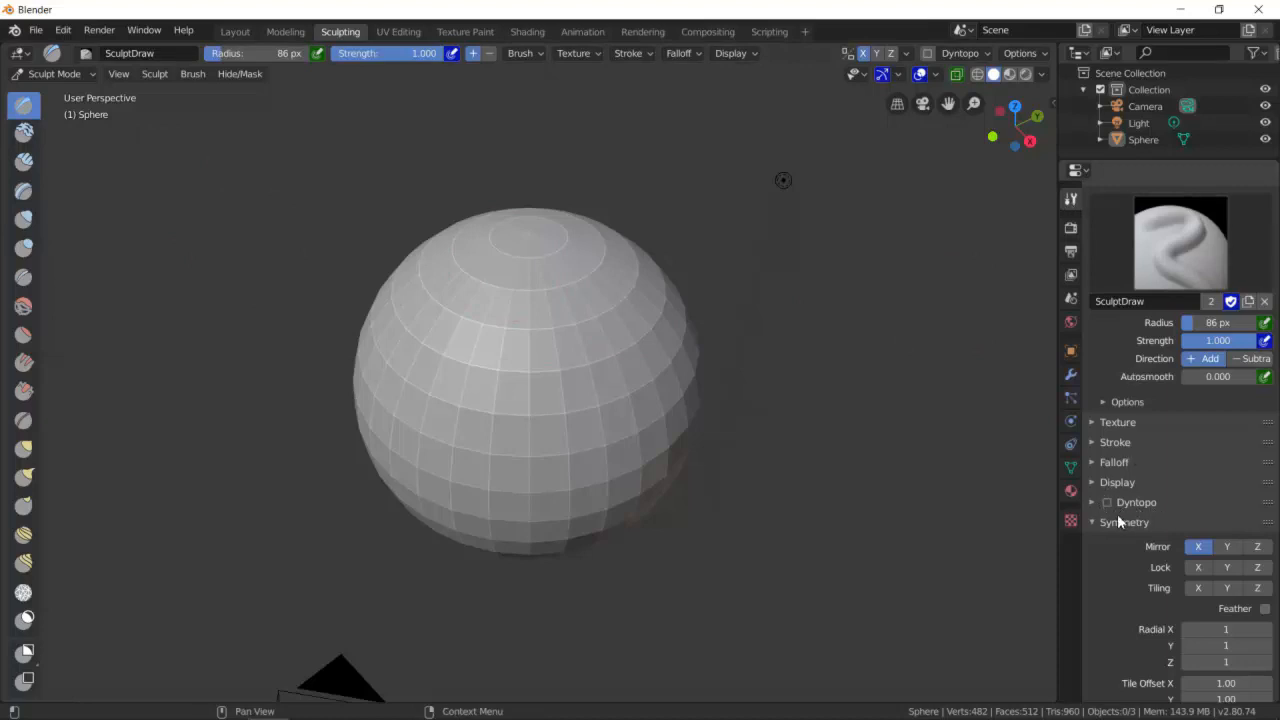
- Enable Dyntopo for sculpting the sphere
click(1093, 502)
click(1091, 502)
click(1107, 503)
click(1107, 503)
click(1077, 505)
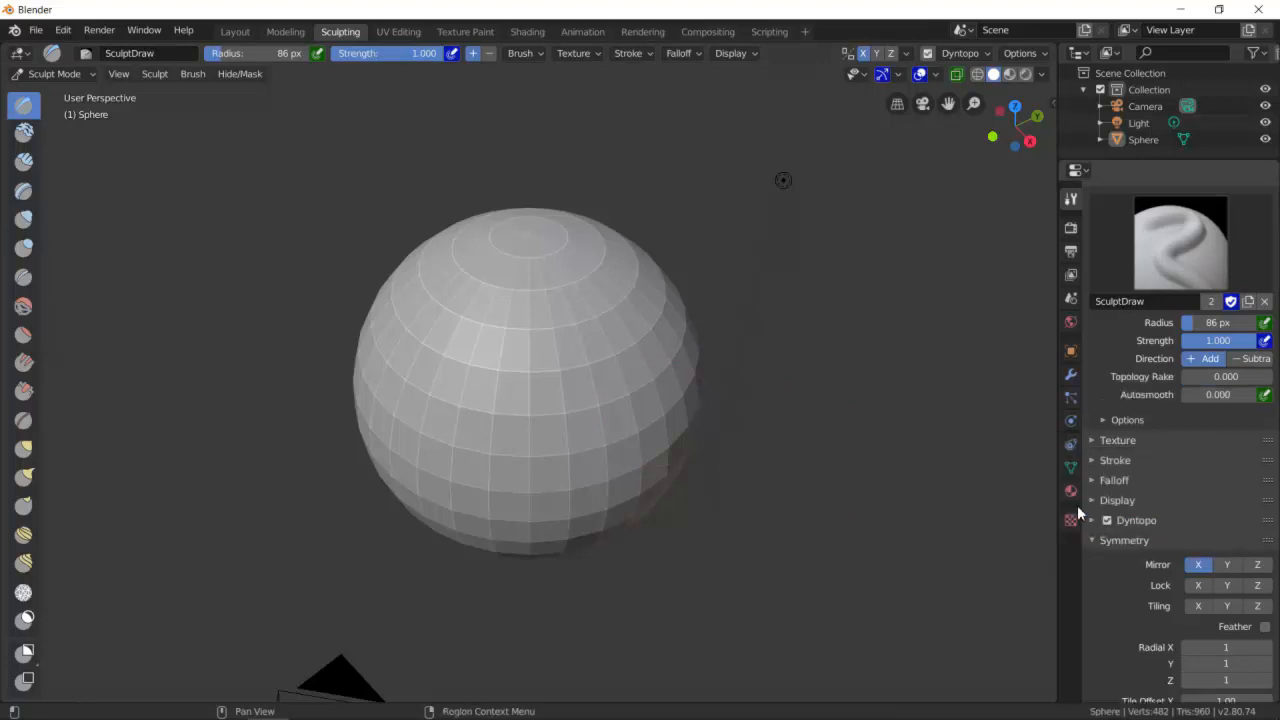
- Sculpt two horn-like protrusions out of the sphere's upper sides with the Draw brush
mouse_move(494, 366)
middle_down()
mouse_move(503, 397)
mouse_move(580, 391)
mouse_move(521, 404)
middle_up()
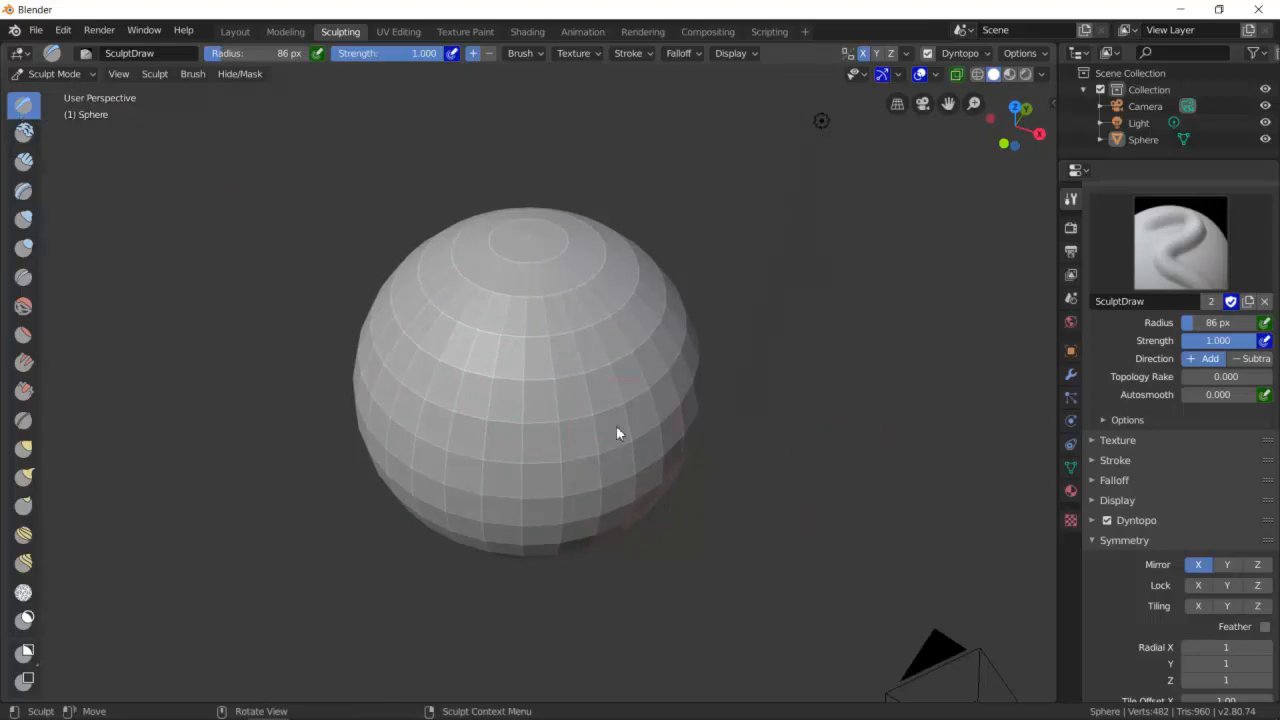
mouse_move(568, 402)
mouse_down()
mouse_move(616, 395)
mouse_move(648, 366)
mouse_up()
mouse_move(549, 383)
mouse_down()
mouse_move(557, 358)
mouse_move(642, 312)
mouse_up()
mouse_move(586, 400)
mouse_down()
mouse_move(652, 378)
mouse_move(657, 405)
mouse_move(629, 423)
mouse_up()
mouse_move(629, 423)
middle_down()
mouse_move(666, 366)
mouse_move(629, 334)
mouse_move(588, 378)
mouse_move(582, 337)
middle_up()
mouse_move(582, 337)
mouse_down()
mouse_move(563, 282)
mouse_move(585, 262)
mouse_move(584, 291)
mouse_up()
mouse_move(583, 291)
middle_down()
mouse_move(609, 314)
mouse_move(449, 314)
middle_up()
mouse_move(449, 314)
mouse_down()
mouse_move(520, 374)
mouse_move(443, 393)
mouse_move(545, 410)
mouse_up()
drag(360, 350, 484, 356)
middle_drag(484, 356, 616, 367)
mouse_move(670, 360)
mouse_down()
mouse_move(722, 345)
mouse_move(735, 288)
mouse_move(716, 358)
mouse_move(704, 358)
mouse_up()
mouse_move(655, 408)
middle_down()
mouse_move(626, 340)
mouse_move(623, 406)
mouse_move(607, 381)
mouse_move(635, 388)
middle_up()
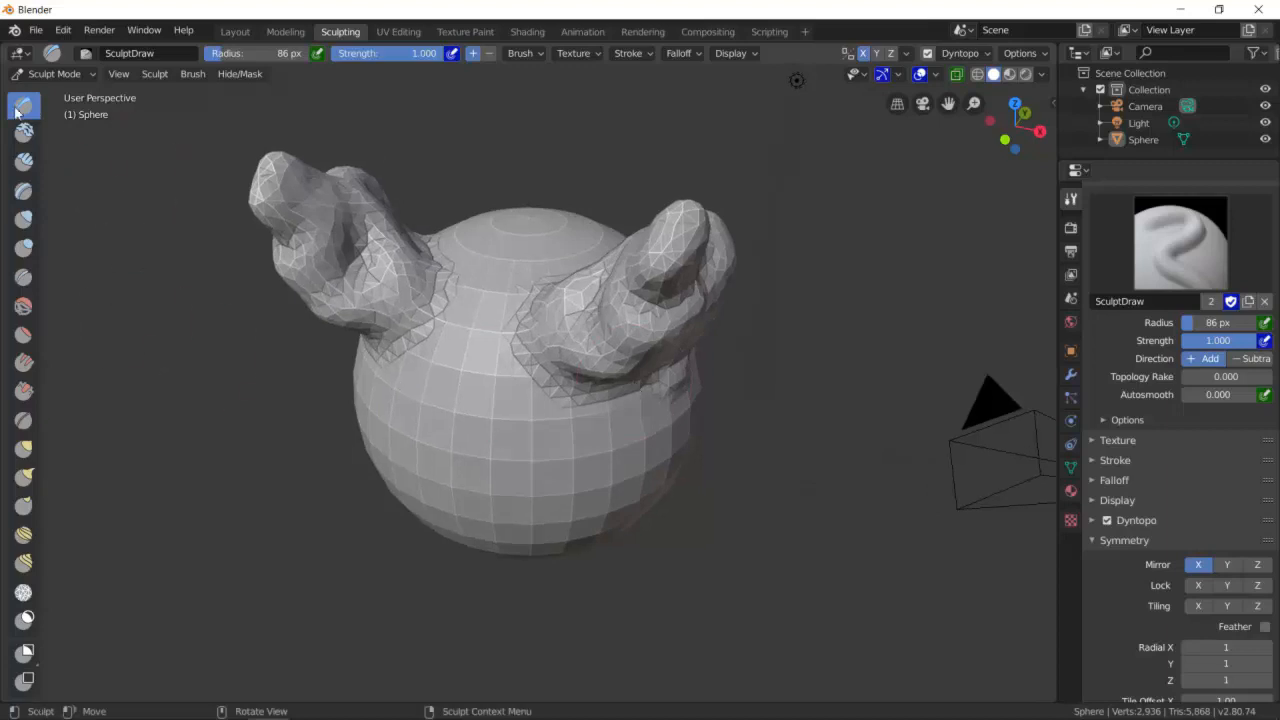
- Switch the Draw brush direction to Subtract and carve a groove into the sphere's front
scroll(1210, 388, up, 2)
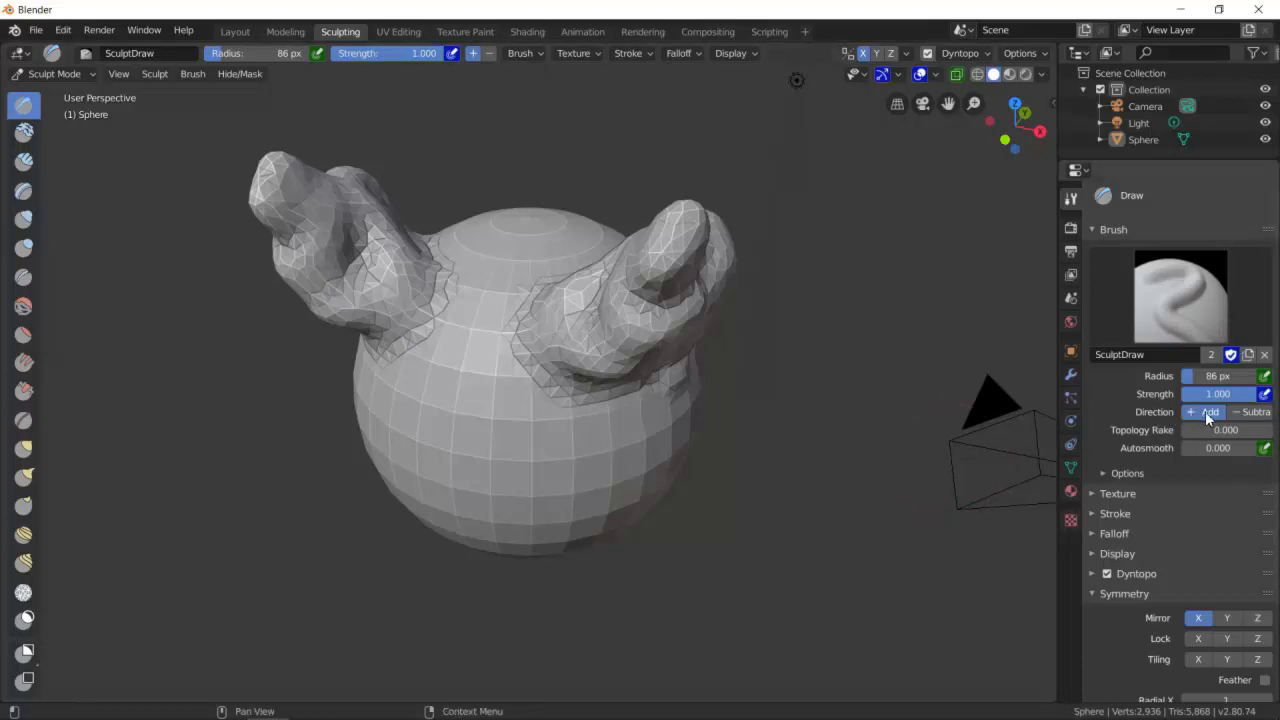
click(1255, 414)
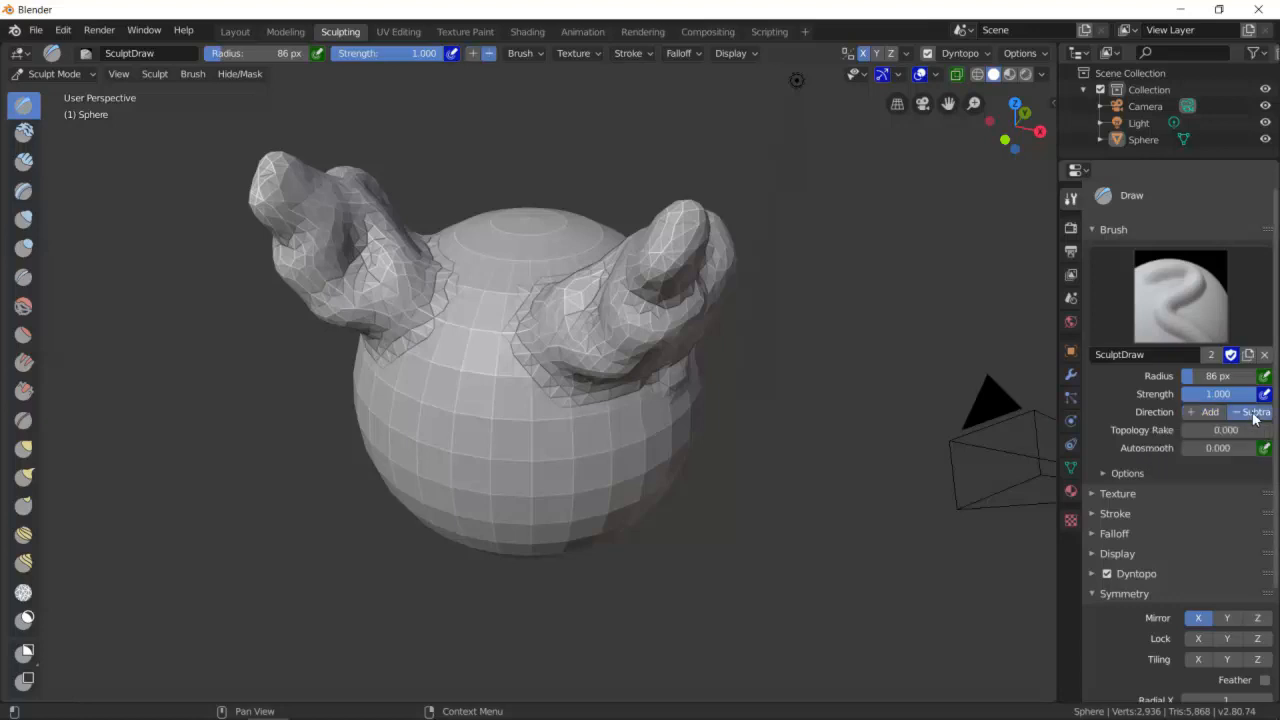
mouse_move(677, 257)
mouse_down()
mouse_move(697, 257)
mouse_move(697, 238)
mouse_move(658, 291)
mouse_move(714, 257)
mouse_move(672, 242)
mouse_move(649, 320)
mouse_move(705, 235)
mouse_move(755, 248)
mouse_move(684, 326)
mouse_move(680, 378)
mouse_move(631, 402)
mouse_move(611, 386)
mouse_move(725, 328)
mouse_move(582, 446)
mouse_up()
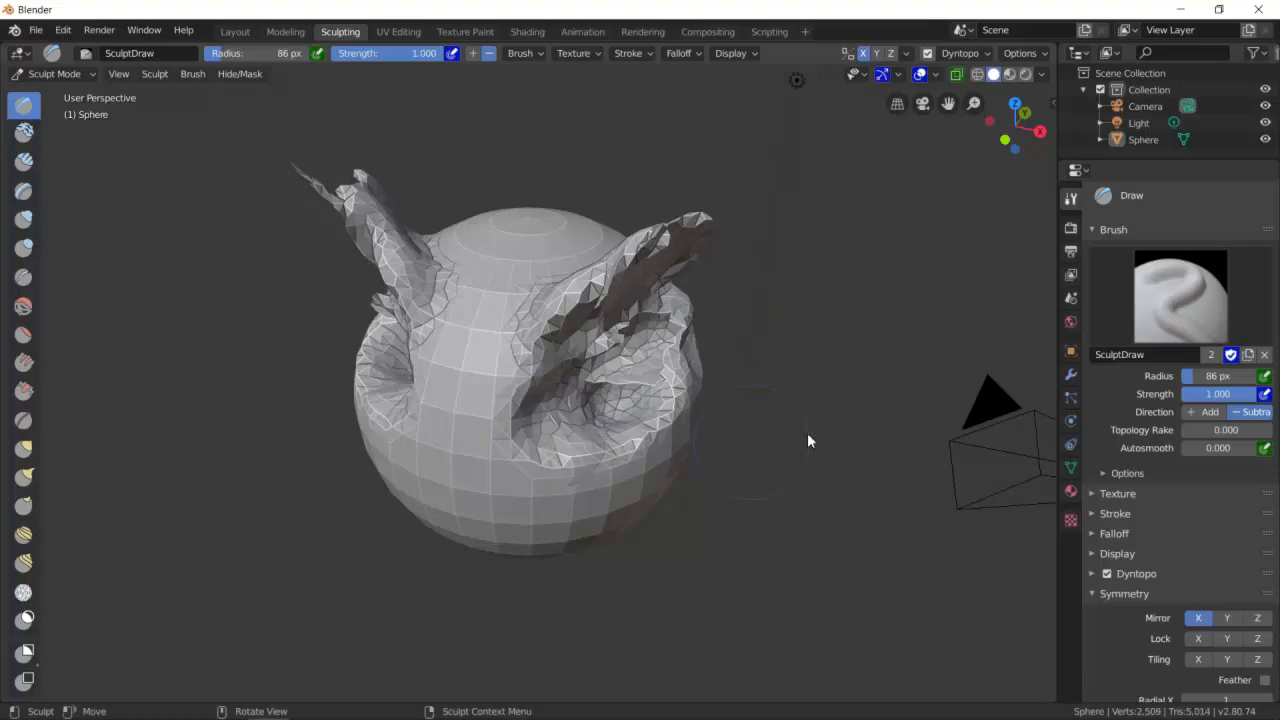
- Switch the Draw brush back to Add and draw raised vertical strokes down the sphere's front
click(1205, 412)
mouse_move(557, 414)
mouse_down()
mouse_move(634, 388)
mouse_move(589, 378)
mouse_move(583, 412)
mouse_move(640, 355)
mouse_move(643, 430)
mouse_move(610, 374)
mouse_move(563, 357)
mouse_move(622, 446)
mouse_up()
drag(584, 297, 626, 442)
mouse_move(597, 268)
mouse_down()
mouse_move(655, 449)
mouse_move(662, 412)
mouse_up()
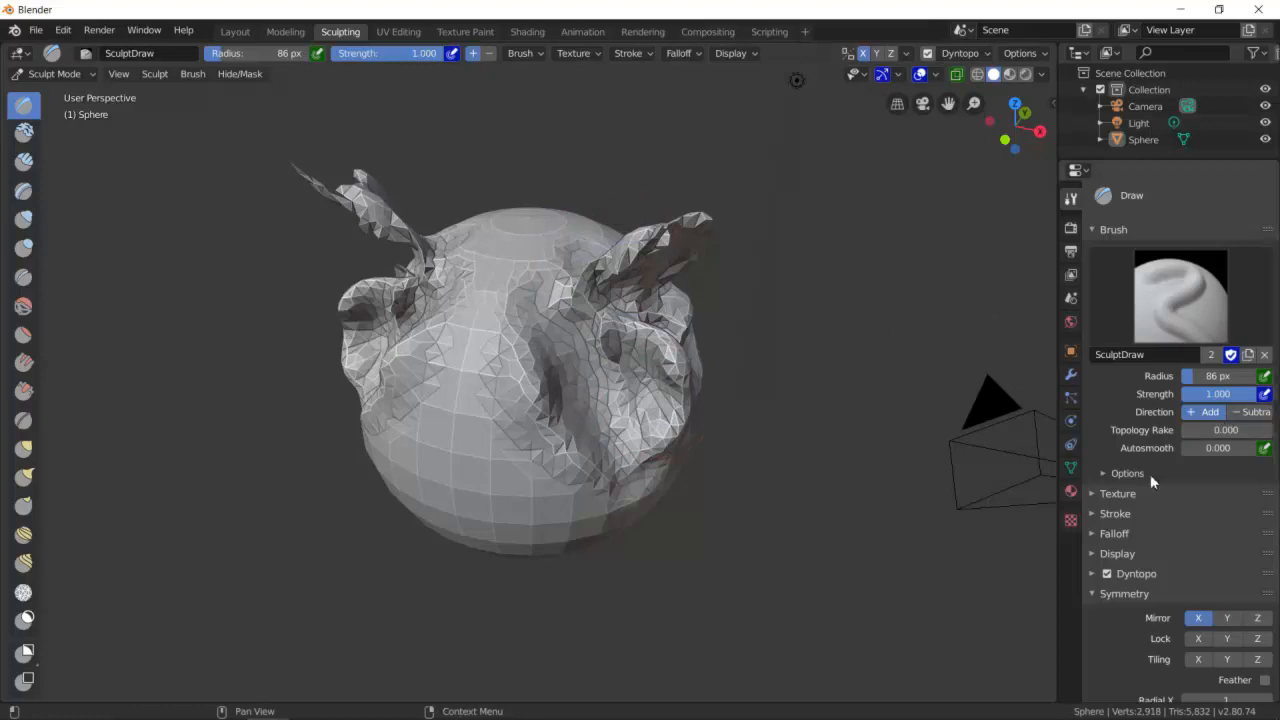
drag(543, 286, 580, 452)
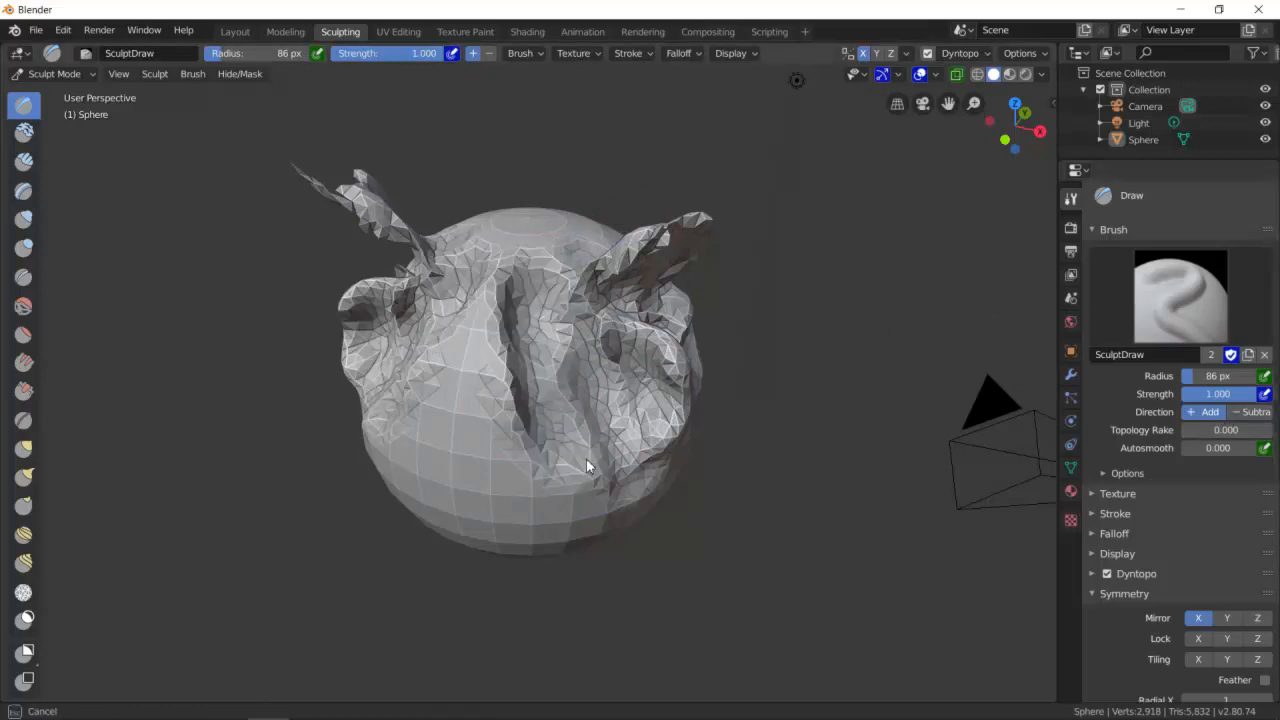
drag(547, 259, 592, 400)
ctrl+drag(572, 322, 602, 428)
ctrl+drag(550, 262, 610, 468)
- Set the Draw brush to Subtract and carve a large cavity into the front of the sphere
click(1252, 411)
mouse_move(562, 262)
mouse_down()
mouse_move(546, 356)
mouse_move(558, 402)
mouse_up()
mouse_move(566, 252)
mouse_down()
mouse_move(578, 277)
mouse_move(552, 450)
mouse_up()
mouse_move(560, 258)
mouse_down()
mouse_move(546, 275)
mouse_move(550, 432)
mouse_up()
ctrl+drag(580, 280, 560, 467)
ctrl+drag(572, 338, 528, 476)
middle_drag(615, 418, 430, 356)
mouse_move(430, 356)
mouse_down()
mouse_move(486, 346)
mouse_move(453, 342)
mouse_move(449, 394)
mouse_move(470, 300)
mouse_move(510, 358)
mouse_up()
drag(532, 415, 540, 378)
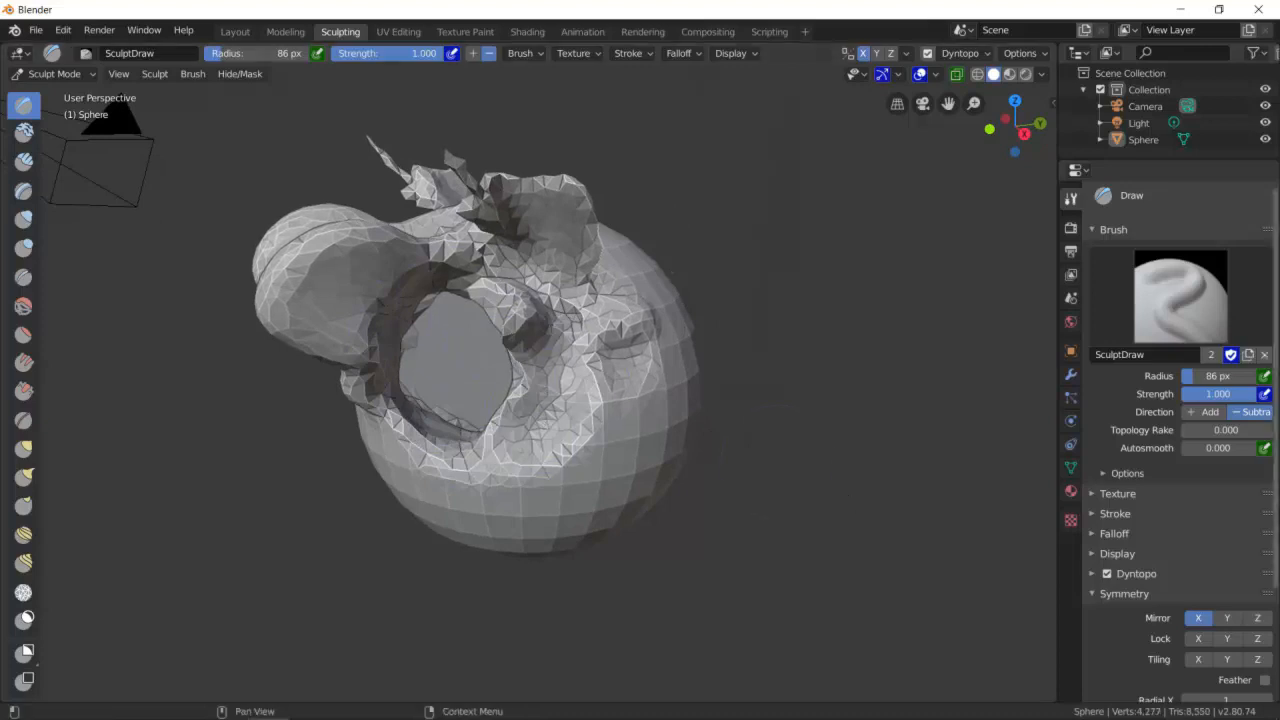
- Set the Draw brush back to Add and build material up inside the cavity
click(1207, 411)
mouse_move(484, 437)
middle_down()
mouse_move(566, 443)
mouse_move(551, 417)
mouse_move(434, 434)
mouse_move(458, 455)
mouse_move(468, 381)
middle_up()
mouse_move(468, 381)
mouse_down()
mouse_move(479, 461)
mouse_move(517, 462)
mouse_move(428, 392)
mouse_move(486, 383)
mouse_move(429, 348)
mouse_move(511, 373)
mouse_move(555, 420)
mouse_up()
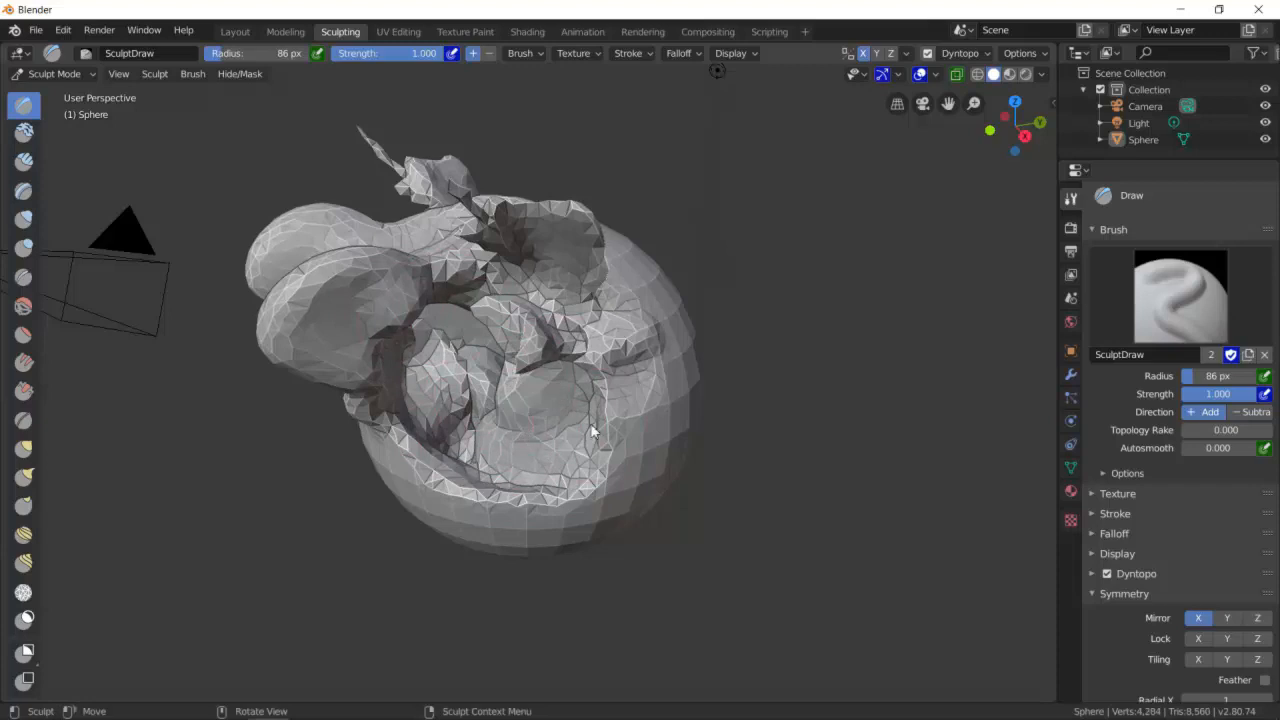
- Select the Inflate brush and inflate the front of the sphere with a few strokes
scroll(600, 426, down, 4)
middle_drag(624, 427, 472, 404)
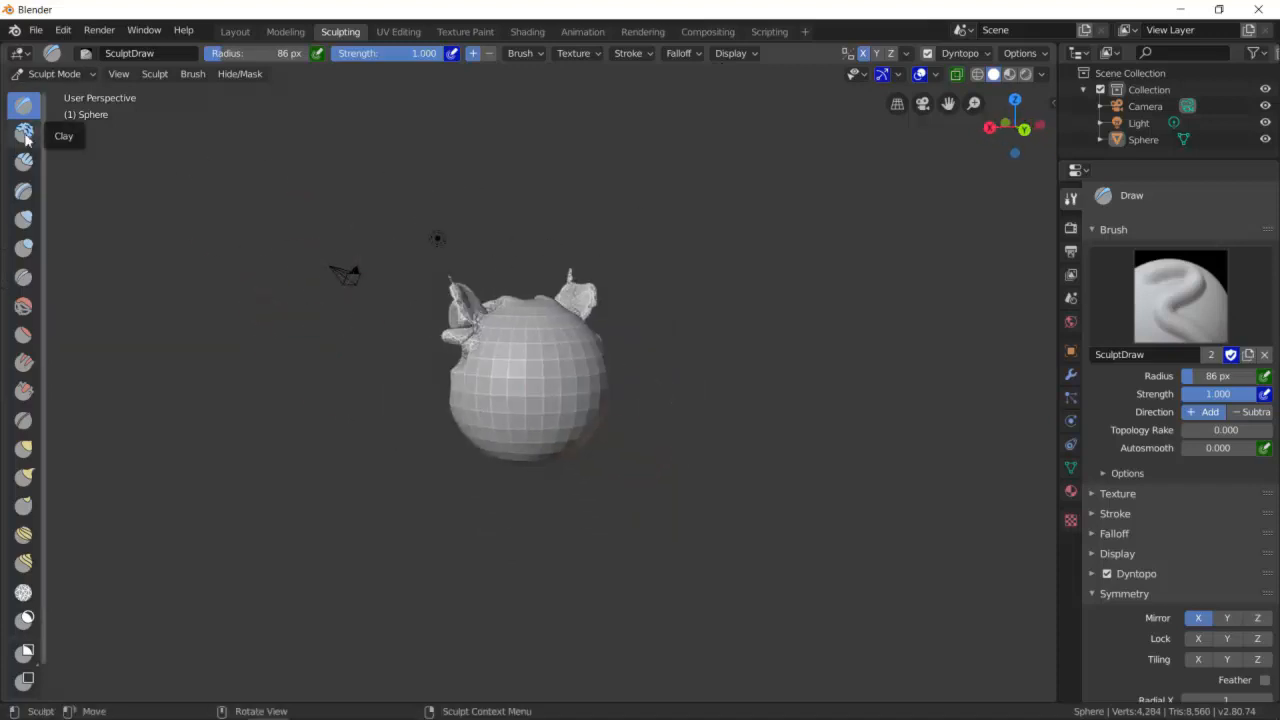
click(24, 219)
scroll(490, 373, up, 3)
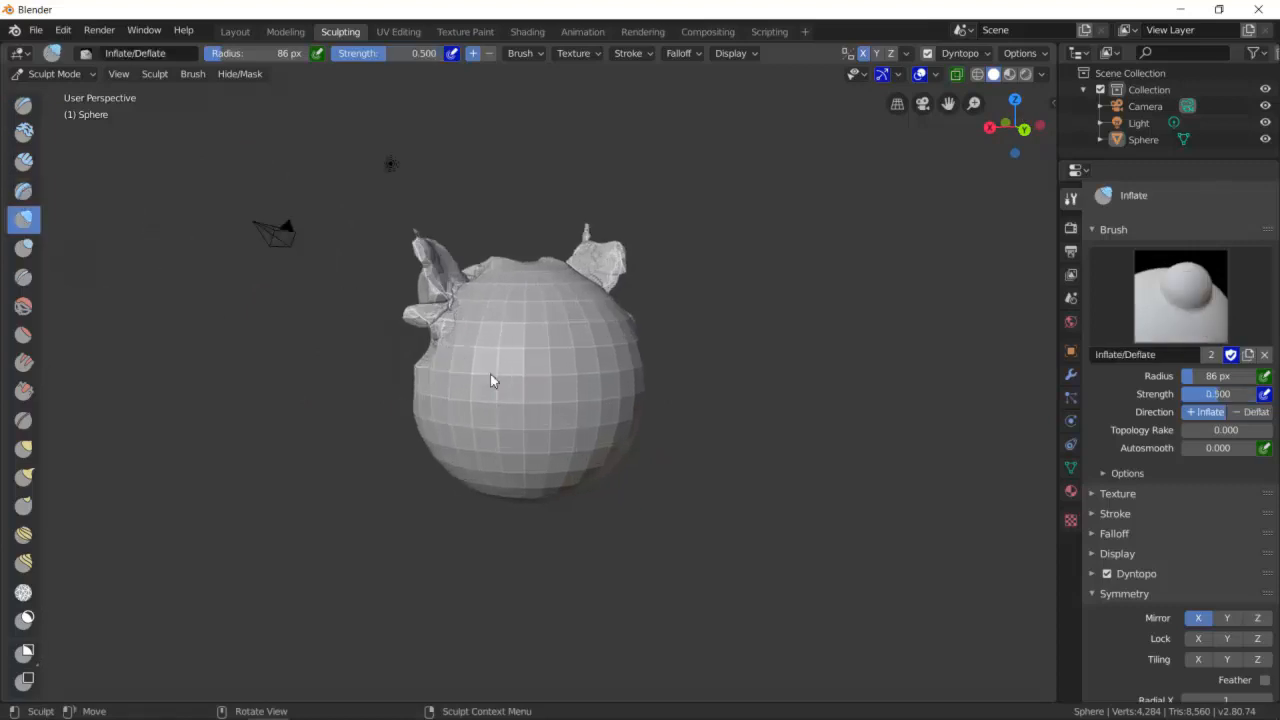
mouse_move(467, 399)
mouse_down()
mouse_move(443, 397)
mouse_move(486, 434)
mouse_move(515, 418)
mouse_move(478, 358)
mouse_move(444, 410)
mouse_move(471, 391)
mouse_move(609, 360)
mouse_up()
middle_drag(609, 362, 591, 394)
mouse_move(441, 351)
mouse_down()
mouse_move(440, 380)
mouse_move(491, 377)
mouse_move(462, 433)
mouse_move(430, 423)
mouse_move(487, 413)
mouse_move(434, 423)
mouse_move(434, 441)
mouse_move(458, 416)
mouse_move(452, 437)
mouse_move(490, 451)
mouse_move(453, 374)
mouse_move(492, 467)
mouse_move(454, 381)
mouse_up()
- Select the Blob brush and raise two large round bulges on the sphere's front
click(27, 248)
drag(494, 444, 511, 416)
mouse_move(511, 416)
middle_down()
mouse_move(618, 370)
mouse_move(524, 334)
mouse_move(472, 384)
middle_up()
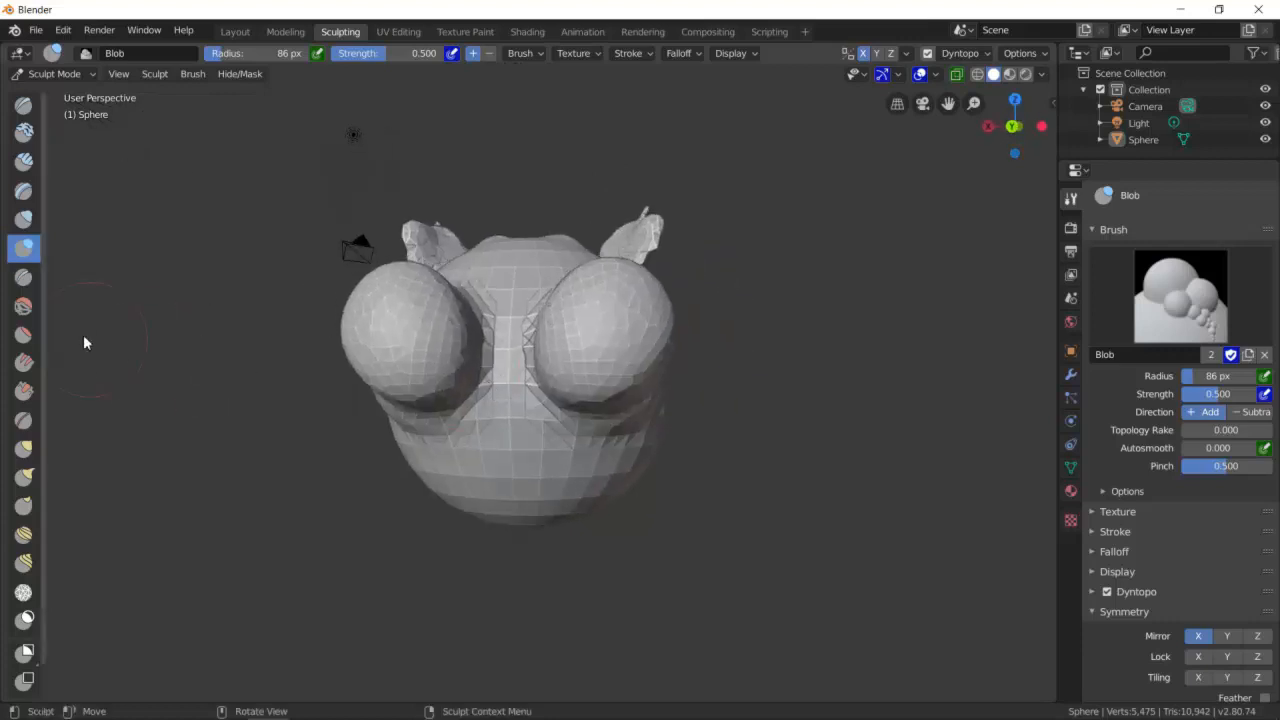
- Select the Crease brush and crease the edges around the two bulges
click(23, 277)
mouse_move(380, 330)
mouse_down()
mouse_move(406, 323)
mouse_move(377, 385)
mouse_up()
drag(446, 288, 380, 394)
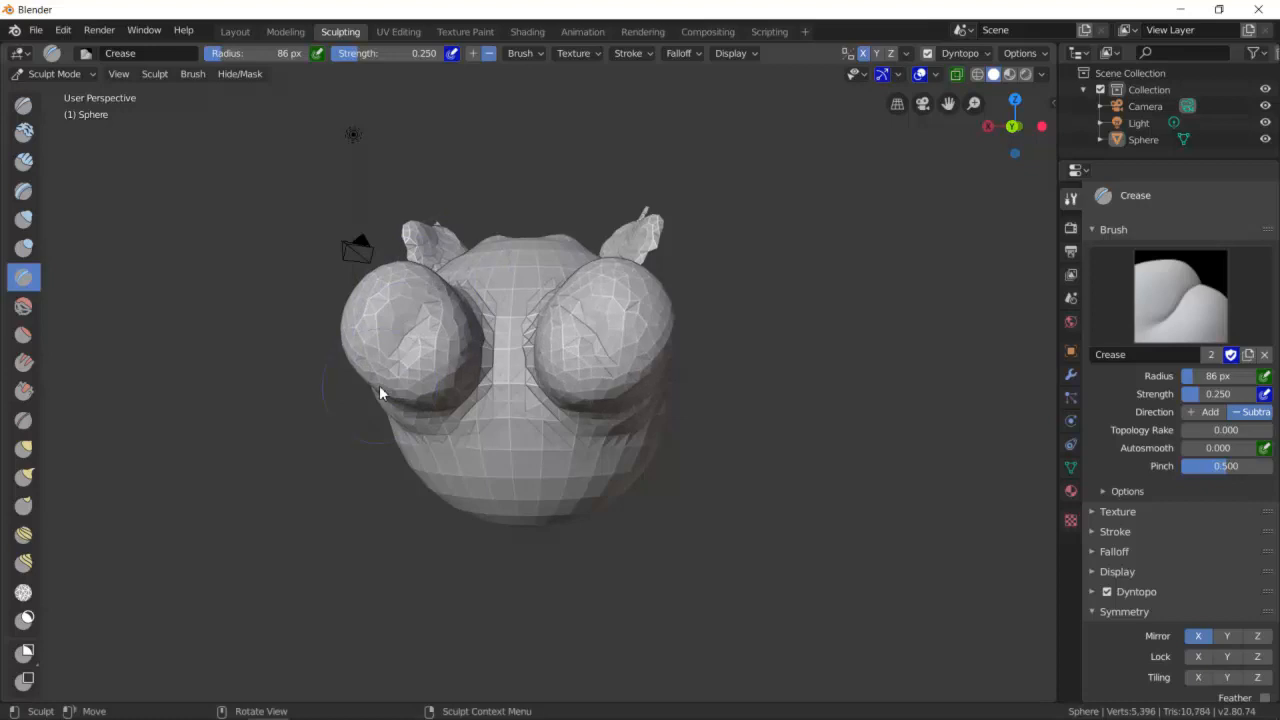
drag(466, 286, 371, 394)
mouse_move(371, 394)
middle_down()
mouse_move(435, 353)
mouse_move(463, 302)
mouse_move(380, 386)
mouse_move(400, 312)
middle_up()
drag(306, 377, 413, 303)
drag(338, 368, 386, 332)
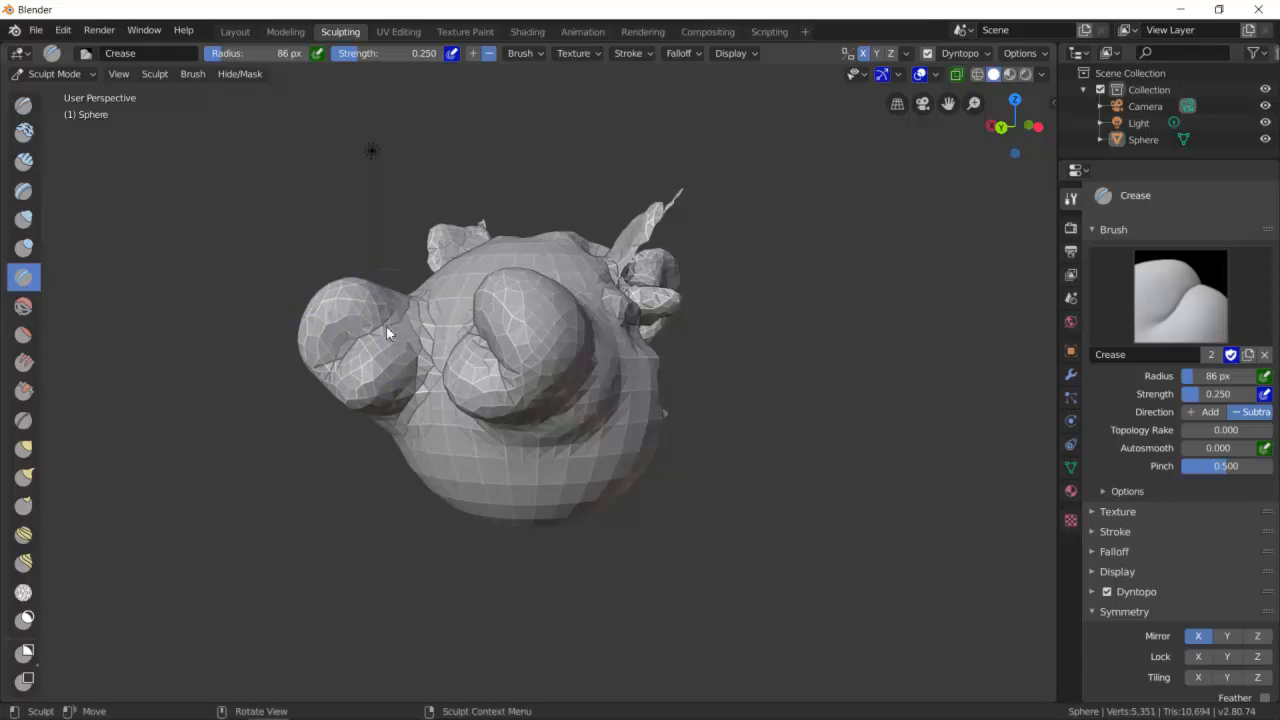
- Select the Smooth brush and smooth the sculpted surface across the front and top
click(21, 316)
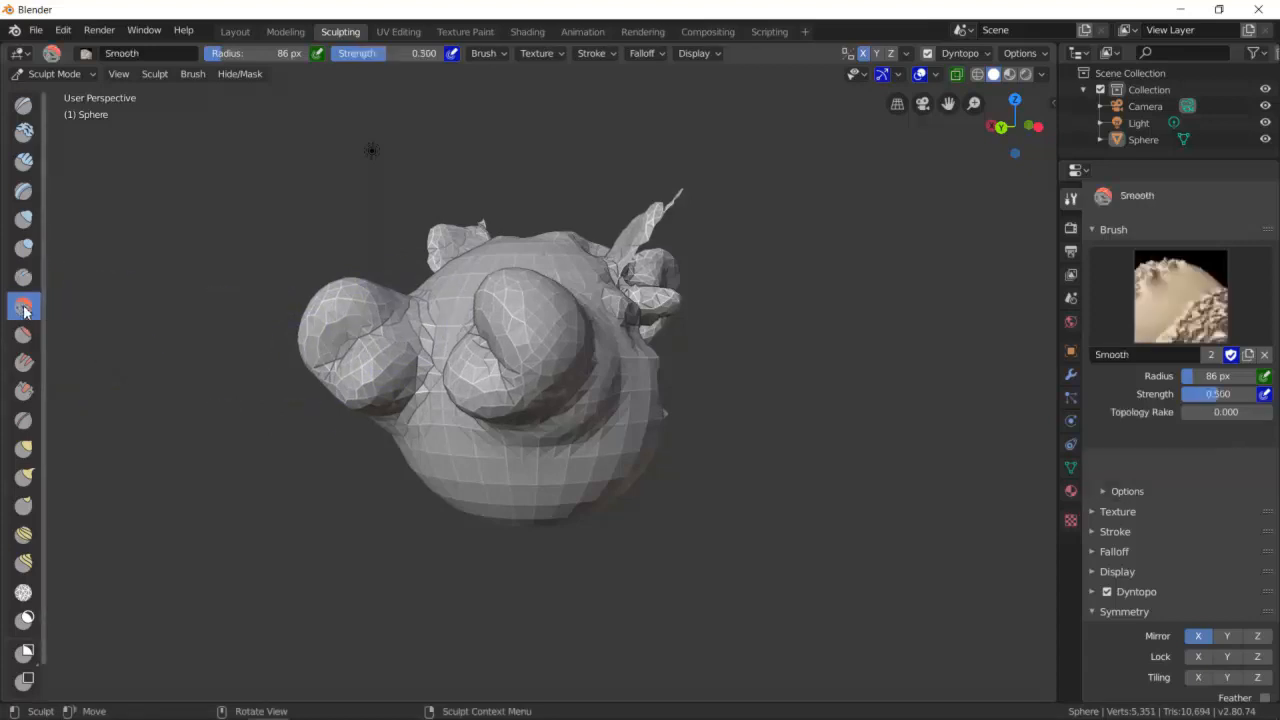
mouse_move(420, 363)
mouse_down()
mouse_move(346, 372)
mouse_move(362, 362)
mouse_up()
middle_drag(392, 410, 553, 280)
mouse_move(553, 287)
mouse_down()
mouse_move(542, 351)
mouse_move(502, 408)
mouse_move(523, 292)
mouse_move(536, 314)
mouse_move(566, 293)
mouse_move(593, 320)
mouse_move(571, 422)
mouse_move(533, 440)
mouse_move(526, 382)
mouse_up()
middle_drag(519, 254, 550, 322)
mouse_move(464, 337)
mouse_down()
mouse_move(433, 366)
mouse_move(445, 299)
mouse_move(415, 303)
mouse_move(452, 299)
mouse_move(442, 286)
mouse_move(425, 302)
mouse_move(340, 240)
mouse_up()
drag(514, 384, 455, 392)
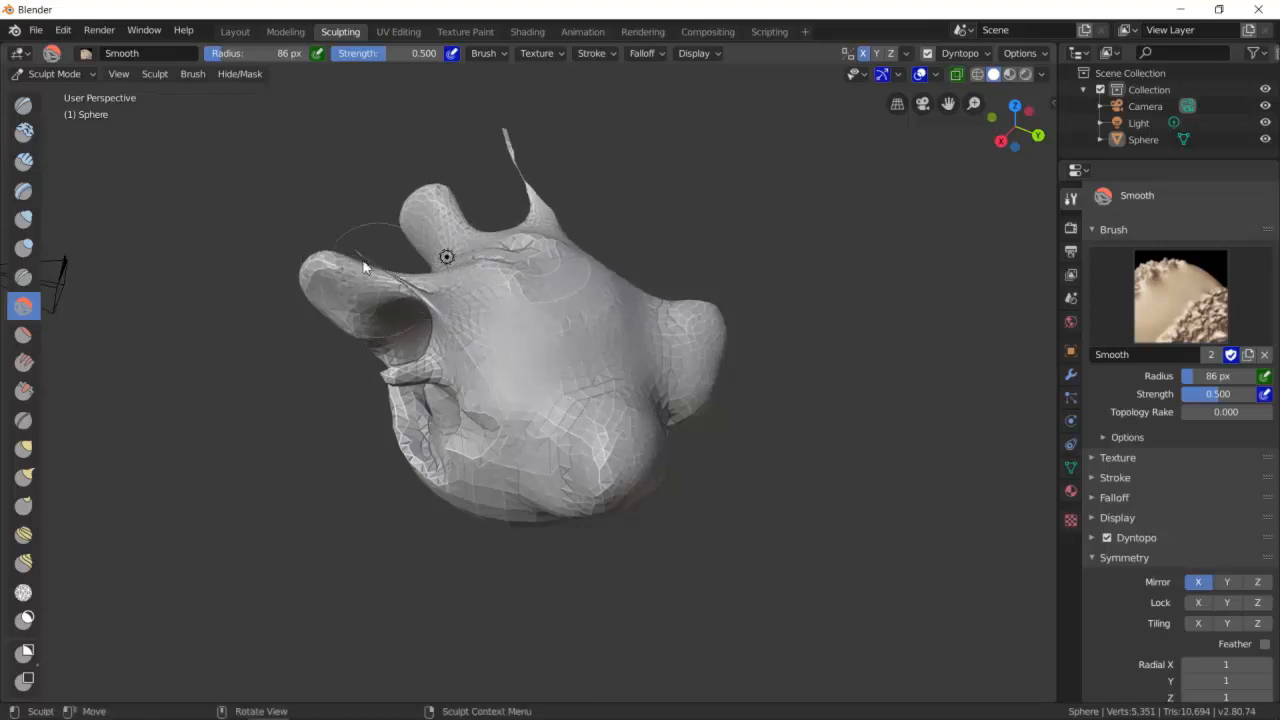
mouse_move(529, 359)
mouse_down()
mouse_move(586, 403)
mouse_move(643, 394)
mouse_up()
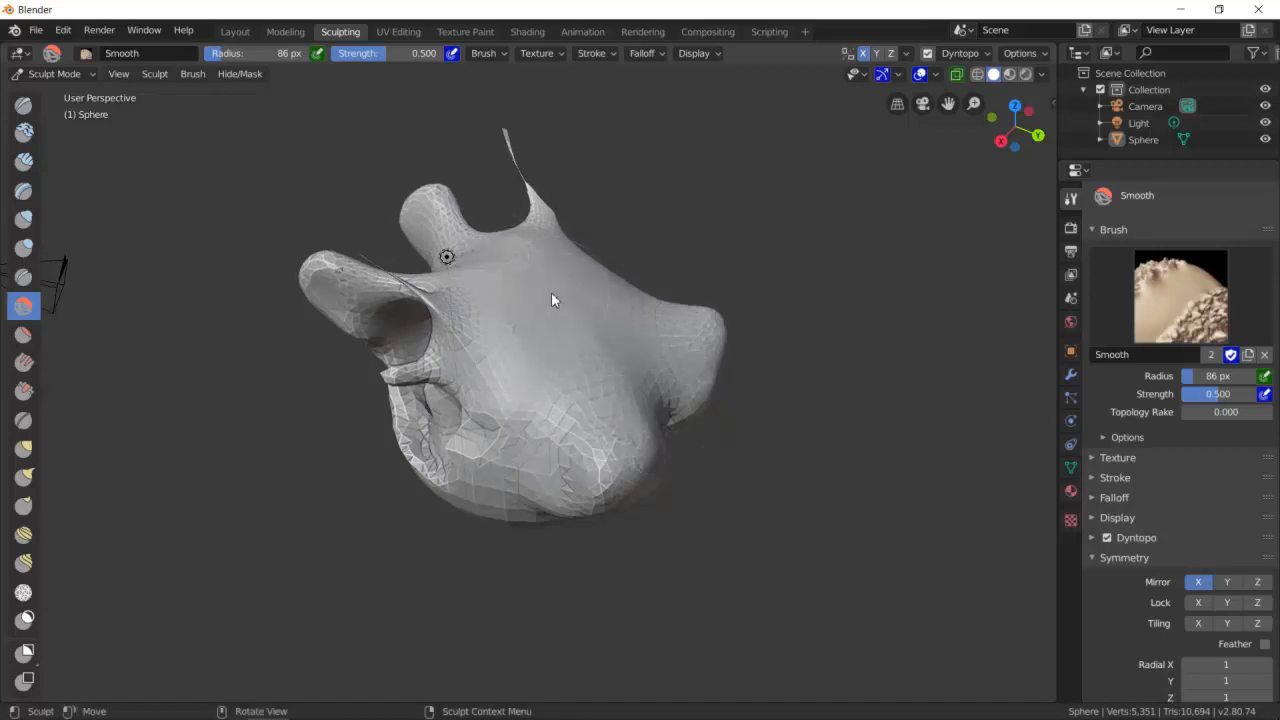
- Apply a few more Smooth strokes across the front of the head
drag(633, 435, 645, 438)
mouse_move(650, 435)
middle_down()
mouse_move(614, 361)
mouse_move(514, 387)
mouse_move(528, 321)
mouse_move(617, 280)
mouse_move(557, 309)
mouse_move(606, 294)
mouse_move(600, 305)
middle_up()
scroll(532, 381, up, 4)
scroll(537, 268, down, 5)
mouse_move(570, 368)
mouse_down()
mouse_move(585, 290)
mouse_move(735, 266)
mouse_move(650, 335)
mouse_move(729, 306)
mouse_move(614, 371)
mouse_move(671, 294)
mouse_up()
middle_drag(734, 306, 656, 345)
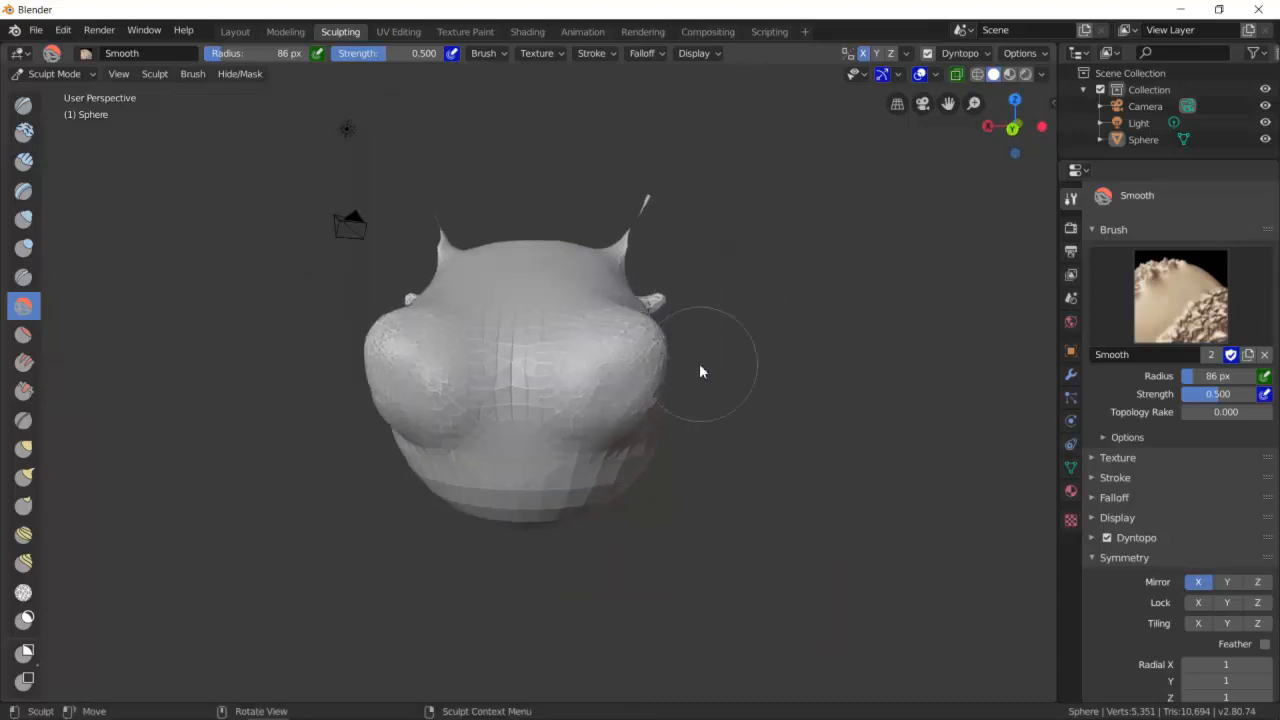
mouse_move(604, 265)
middle_down()
mouse_move(580, 334)
mouse_move(590, 284)
middle_up()
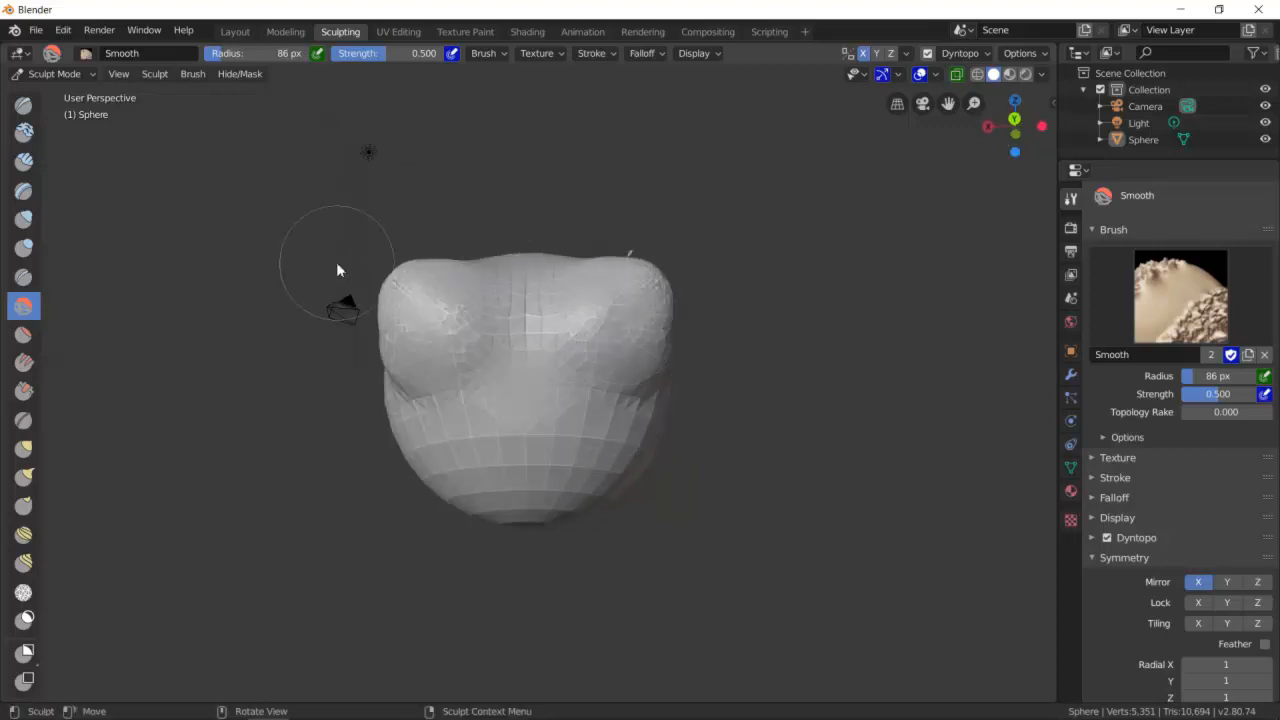
- Try the Flatten/Contrast brush with a short stroke on the head and switch to the Fill/Deepen brush
click(22, 335)
mouse_move(471, 309)
mouse_down()
mouse_move(386, 380)
mouse_move(442, 292)
mouse_move(423, 283)
mouse_move(459, 306)
mouse_move(453, 332)
mouse_up()
mouse_move(468, 317)
middle_down()
mouse_move(584, 337)
mouse_move(473, 338)
mouse_move(424, 353)
mouse_move(411, 380)
mouse_move(135, 302)
middle_up()
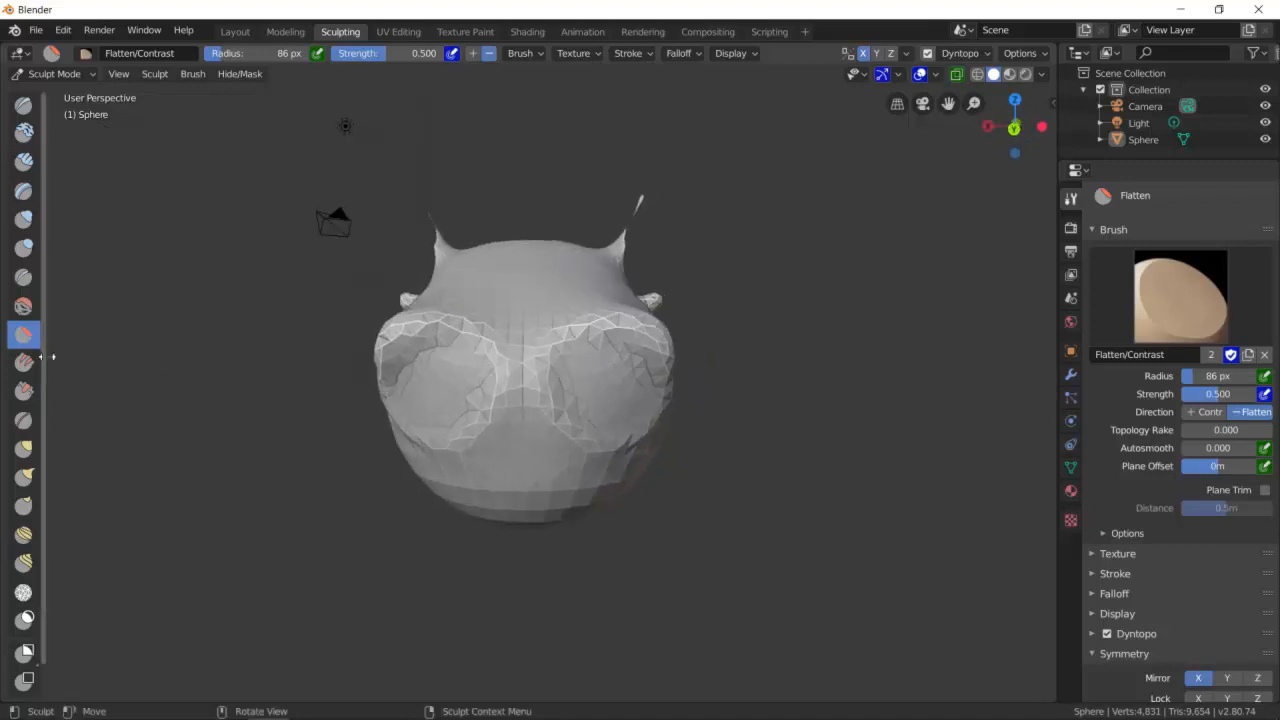
click(27, 364)
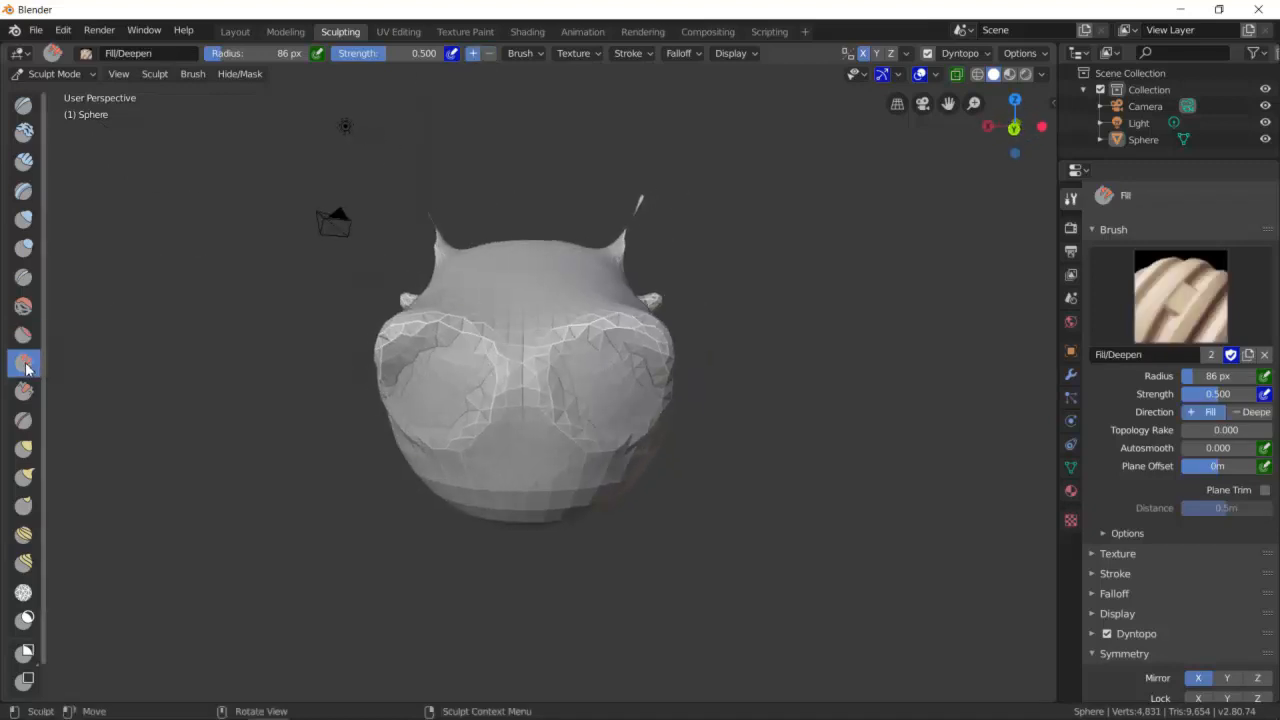
- Select the Scrape/Peaks brush and scrape a hollow into one side of the head's front
click(24, 392)
mouse_move(425, 442)
mouse_down()
mouse_move(517, 314)
mouse_move(454, 406)
mouse_move(527, 333)
mouse_up()
drag(467, 477, 477, 433)
drag(474, 365, 488, 322)
drag(432, 435, 478, 320)
mouse_move(412, 400)
mouse_down()
mouse_move(404, 300)
mouse_move(440, 318)
mouse_up()
mouse_move(388, 462)
mouse_down()
mouse_move(470, 297)
mouse_move(364, 391)
mouse_move(486, 291)
mouse_move(392, 372)
mouse_move(454, 266)
mouse_move(357, 403)
mouse_move(454, 297)
mouse_move(403, 384)
mouse_move(417, 357)
mouse_move(546, 317)
mouse_move(408, 420)
mouse_up()
mouse_move(408, 420)
middle_down()
mouse_move(485, 342)
mouse_move(609, 306)
middle_up()
mouse_move(609, 306)
mouse_down()
mouse_move(474, 403)
mouse_move(517, 417)
mouse_move(513, 263)
mouse_move(480, 398)
mouse_move(506, 410)
mouse_move(543, 317)
mouse_move(598, 330)
mouse_up()
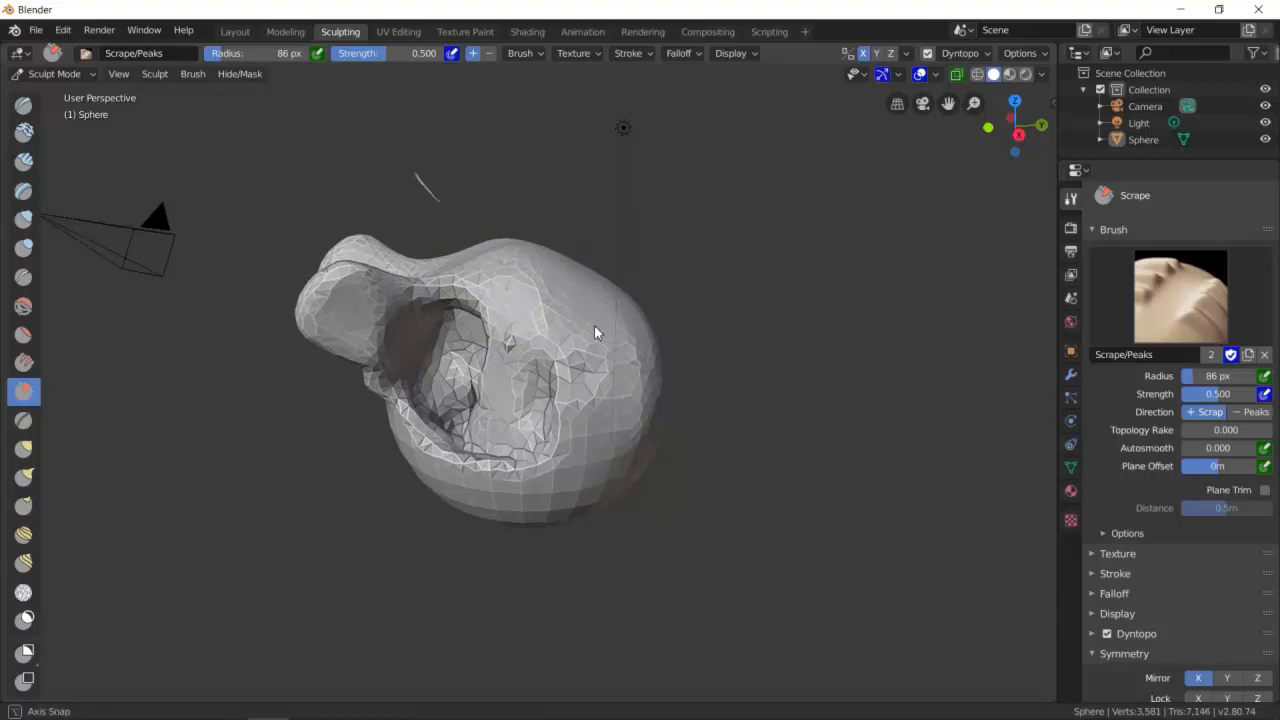
middle_drag(598, 330, 445, 341)
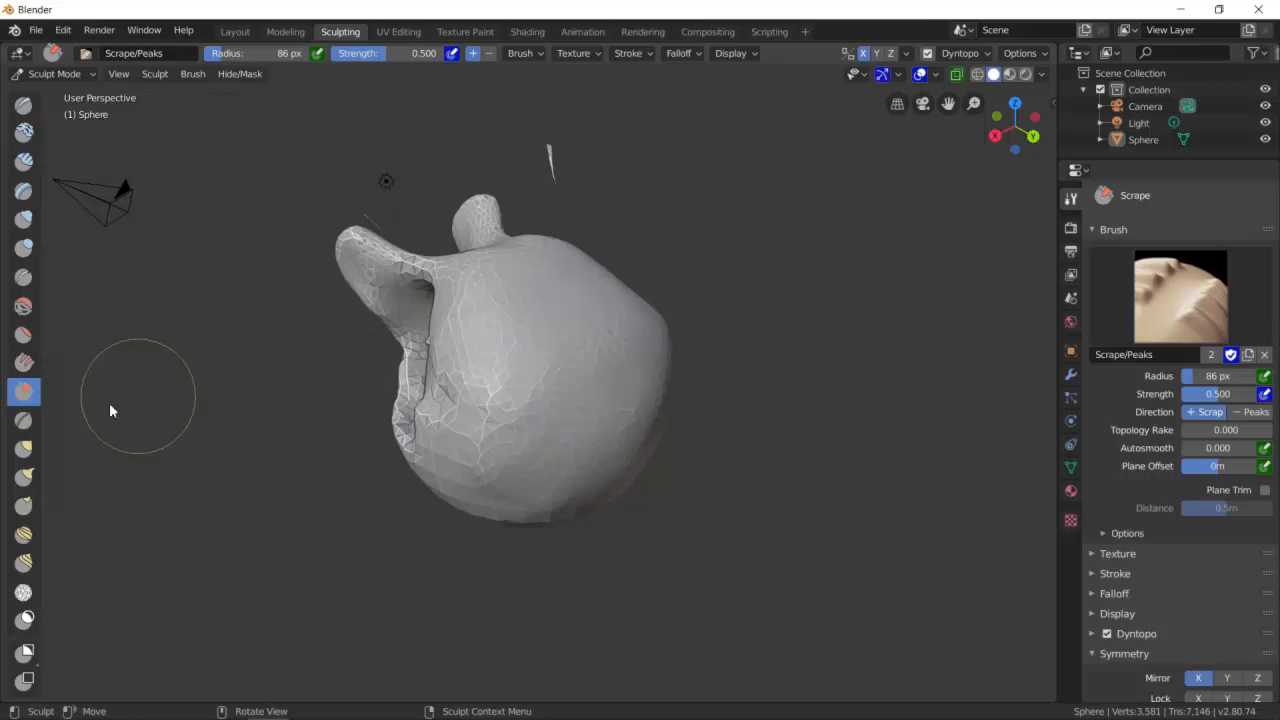
- Try pulling wide fins out of the head's sides with the Grab brush, then undo the pull
click(25, 450)
mouse_move(434, 385)
middle_down()
mouse_move(534, 375)
mouse_move(476, 366)
mouse_move(540, 407)
middle_up()
mouse_move(577, 370)
mouse_down()
mouse_move(760, 349)
mouse_move(630, 210)
mouse_move(735, 476)
mouse_move(855, 489)
mouse_move(854, 416)
mouse_move(801, 416)
mouse_up()
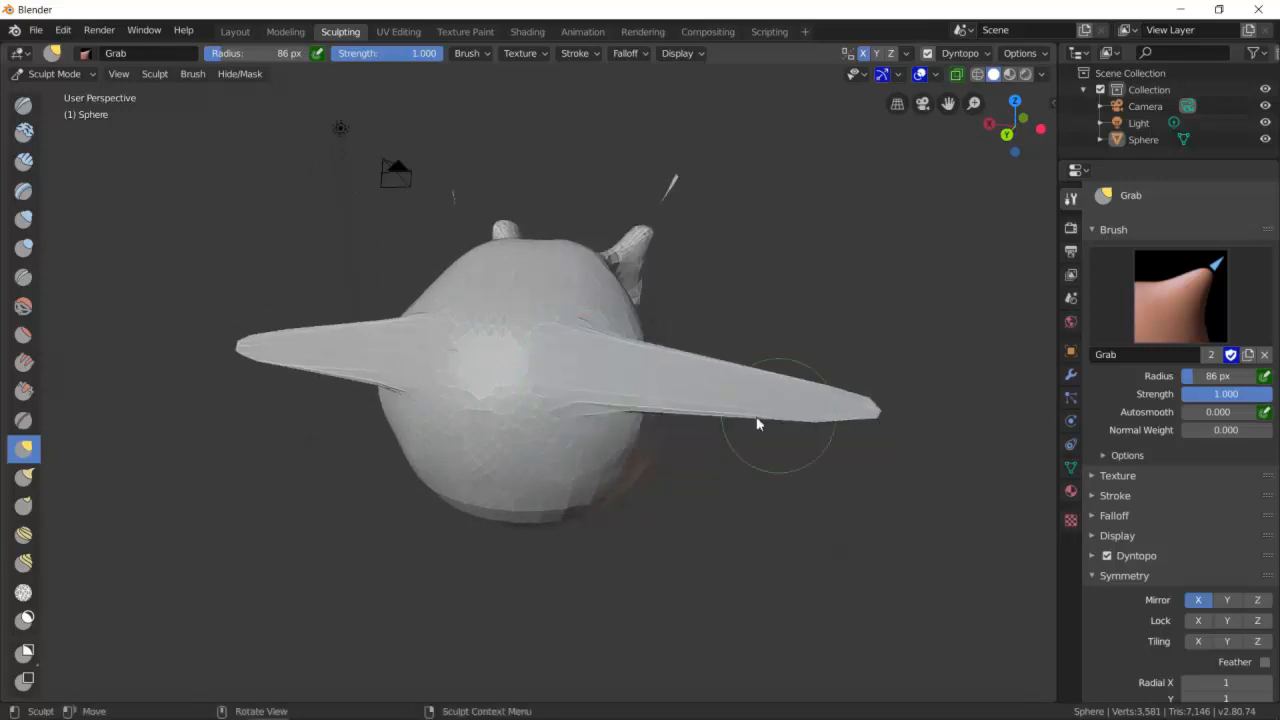
scroll(548, 391, up, 2)
scroll(669, 396, up, 1)
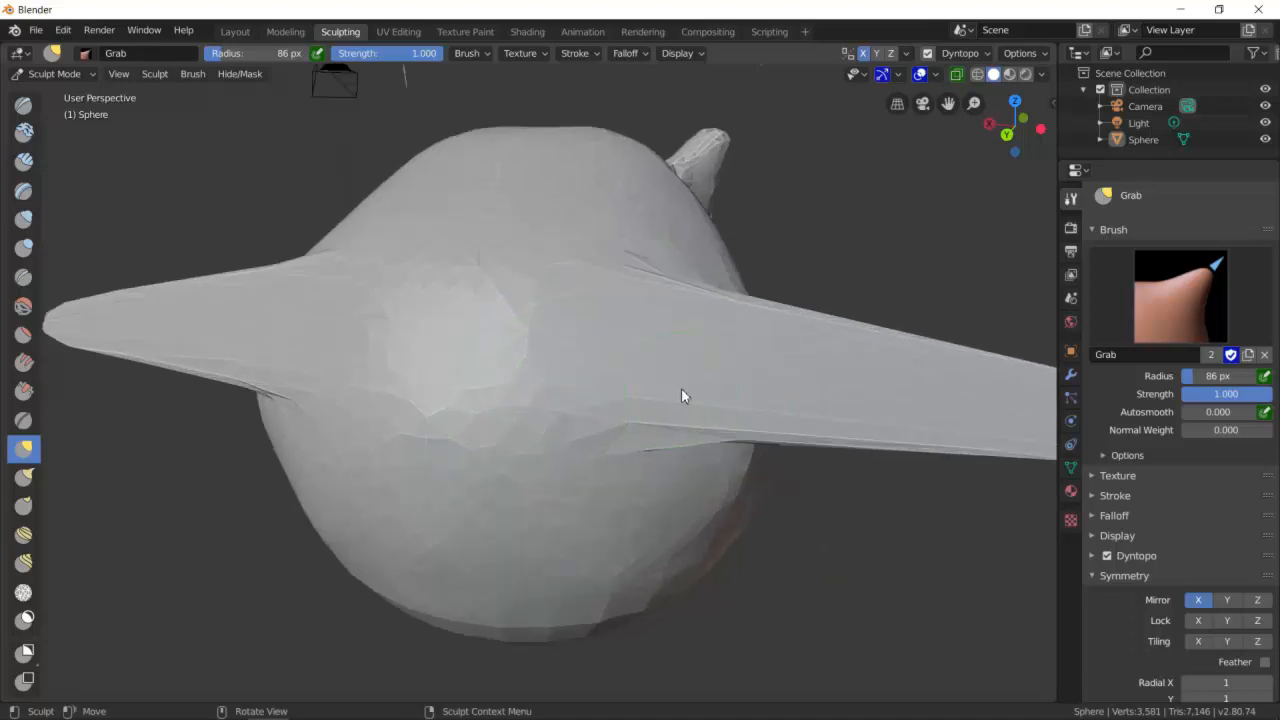
scroll(633, 342, down, 1)
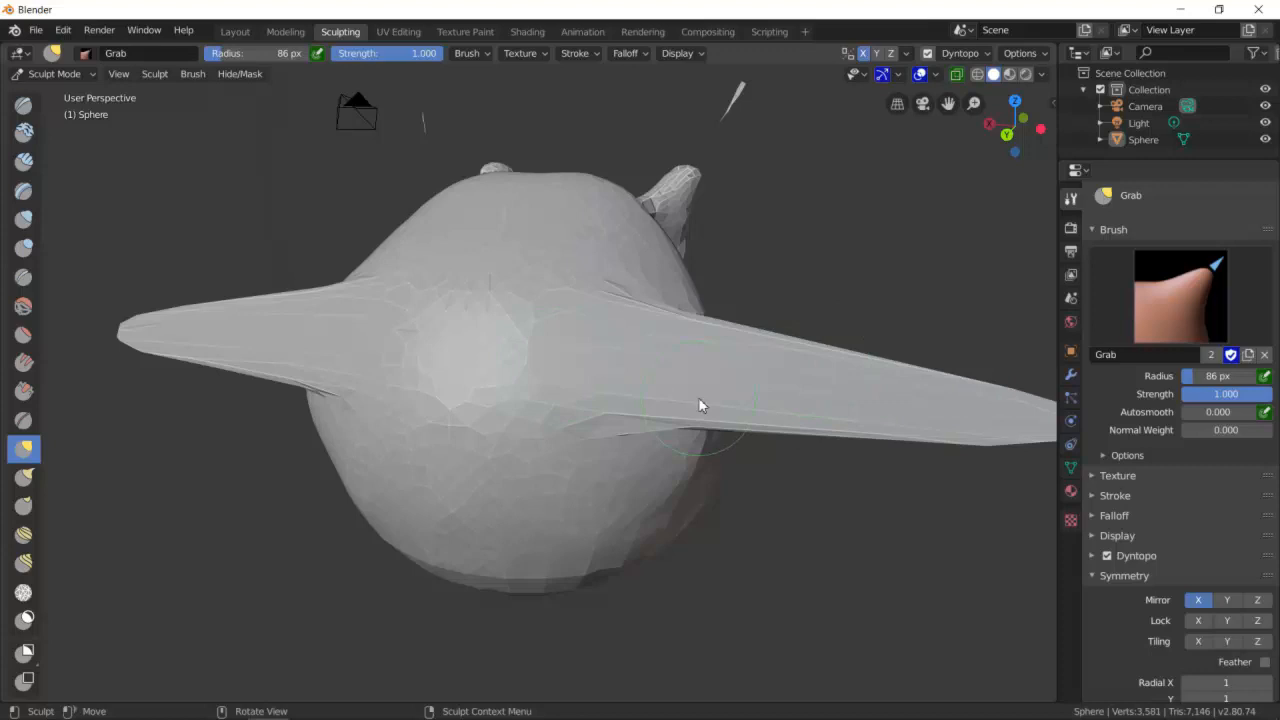
key(ctrl+z)
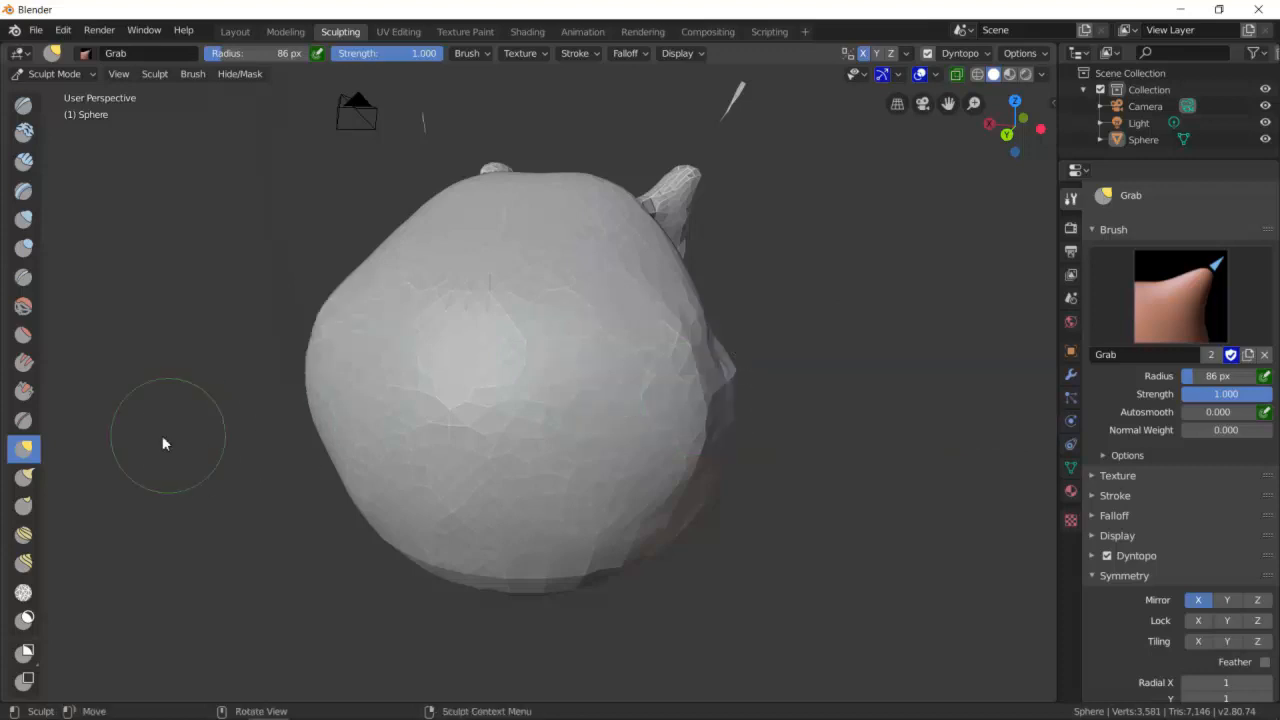
- Select the Snake Hook brush and pull long curved tentacles out of the top of the head
click(26, 478)
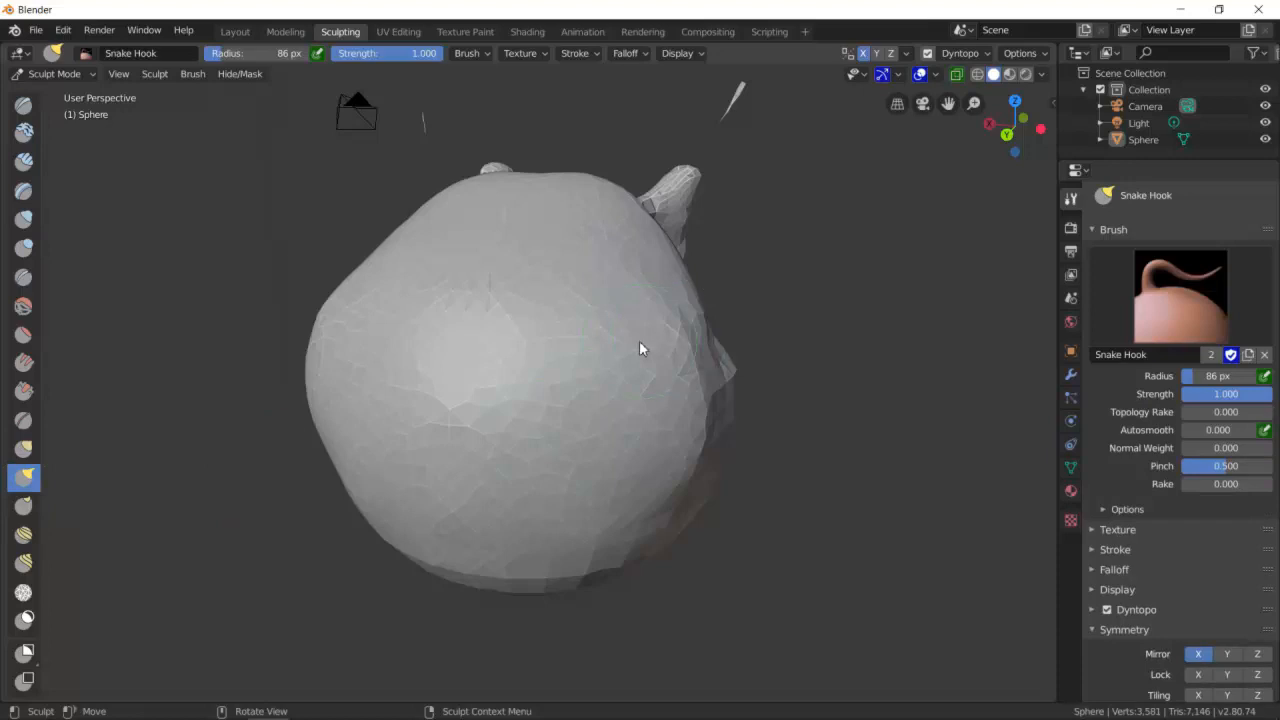
drag(626, 363, 645, 272)
drag(688, 205, 800, 303)
mouse_move(645, 283)
mouse_down()
mouse_move(771, 213)
mouse_move(925, 286)
mouse_up()
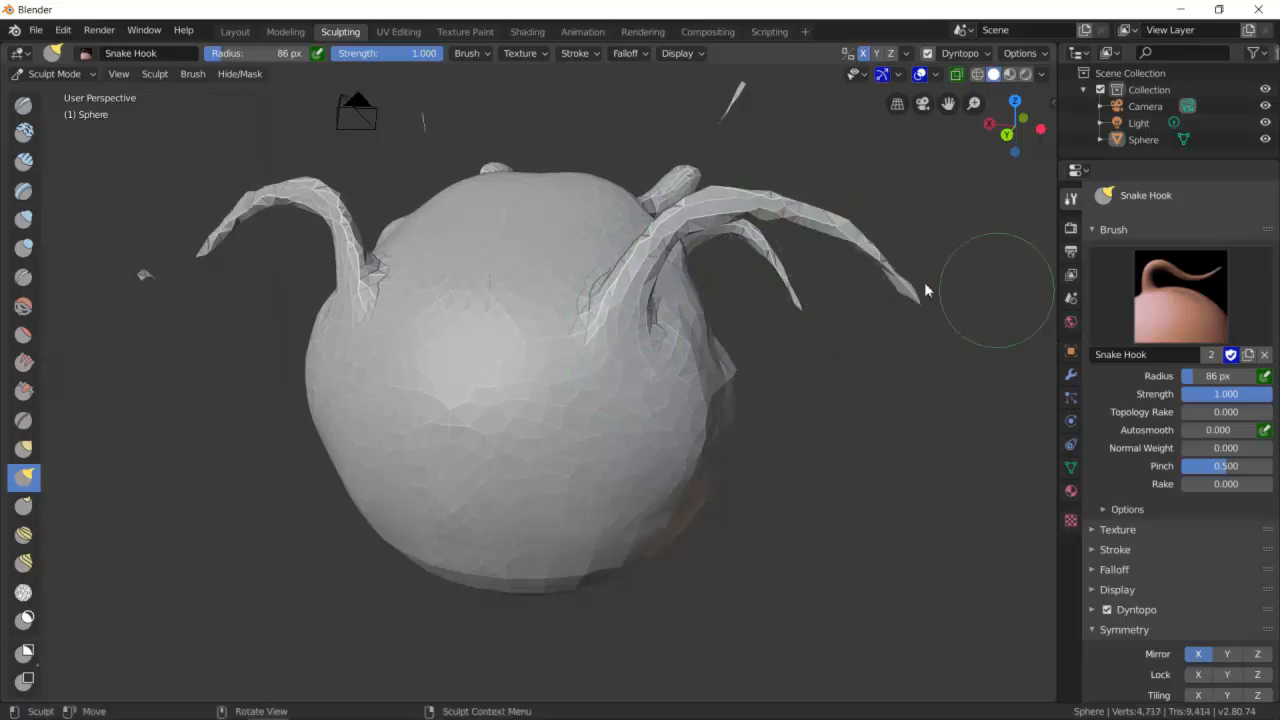
mouse_move(519, 332)
mouse_down()
mouse_move(562, 196)
mouse_move(818, 198)
mouse_up()
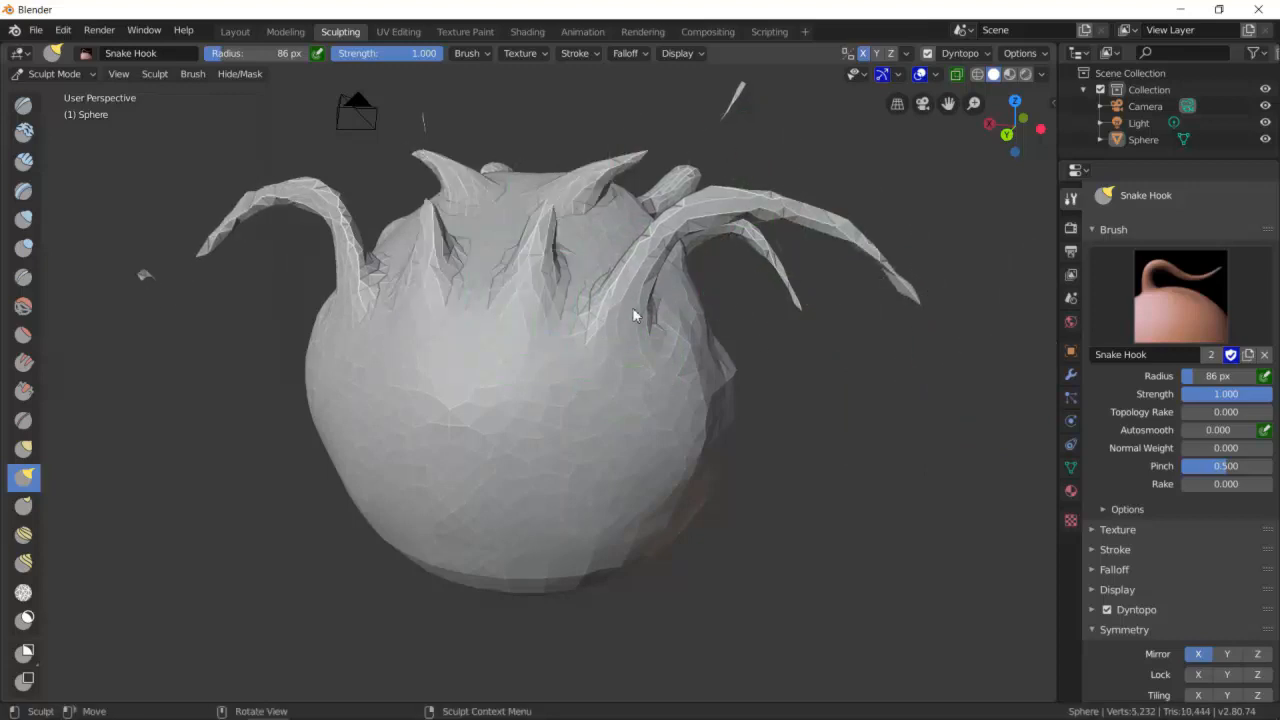
- Pull short spikes and more tentacles out of the top and front of the head with Snake Hook
middle_drag(630, 304, 607, 330)
drag(586, 219, 938, 158)
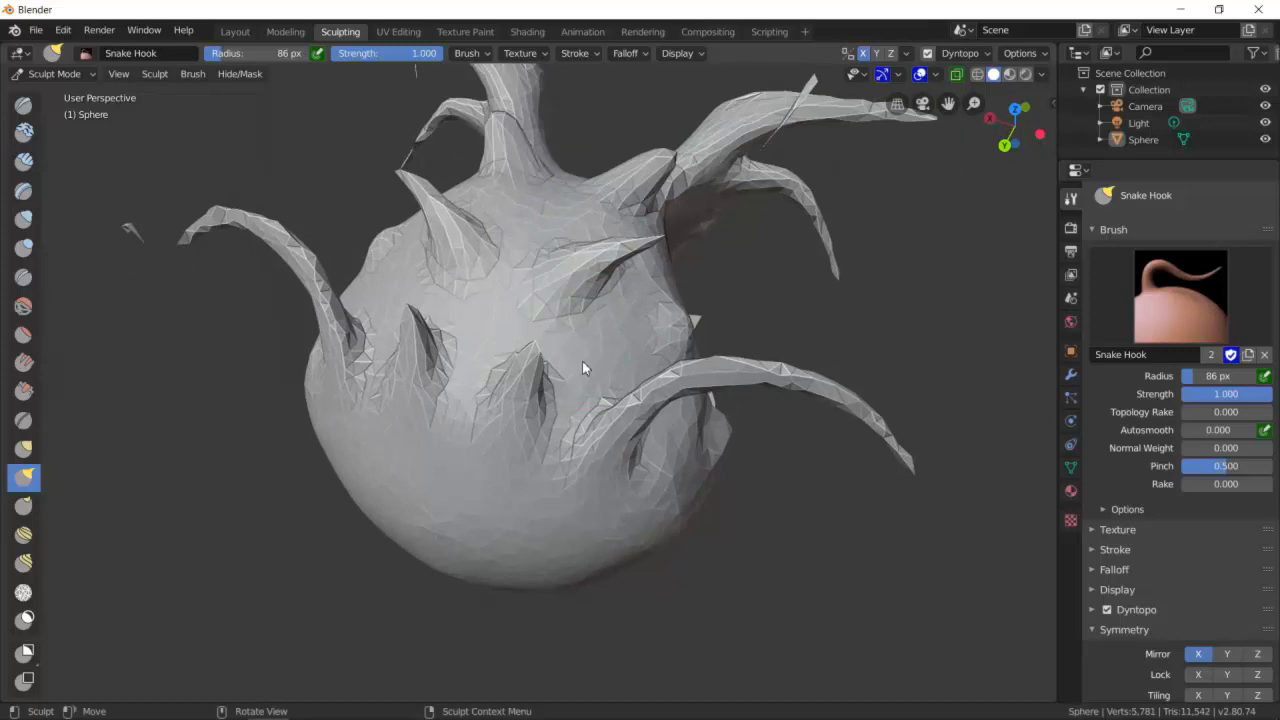
mouse_move(600, 365)
middle_down()
mouse_move(651, 296)
mouse_move(633, 288)
middle_up()
drag(635, 287, 785, 266)
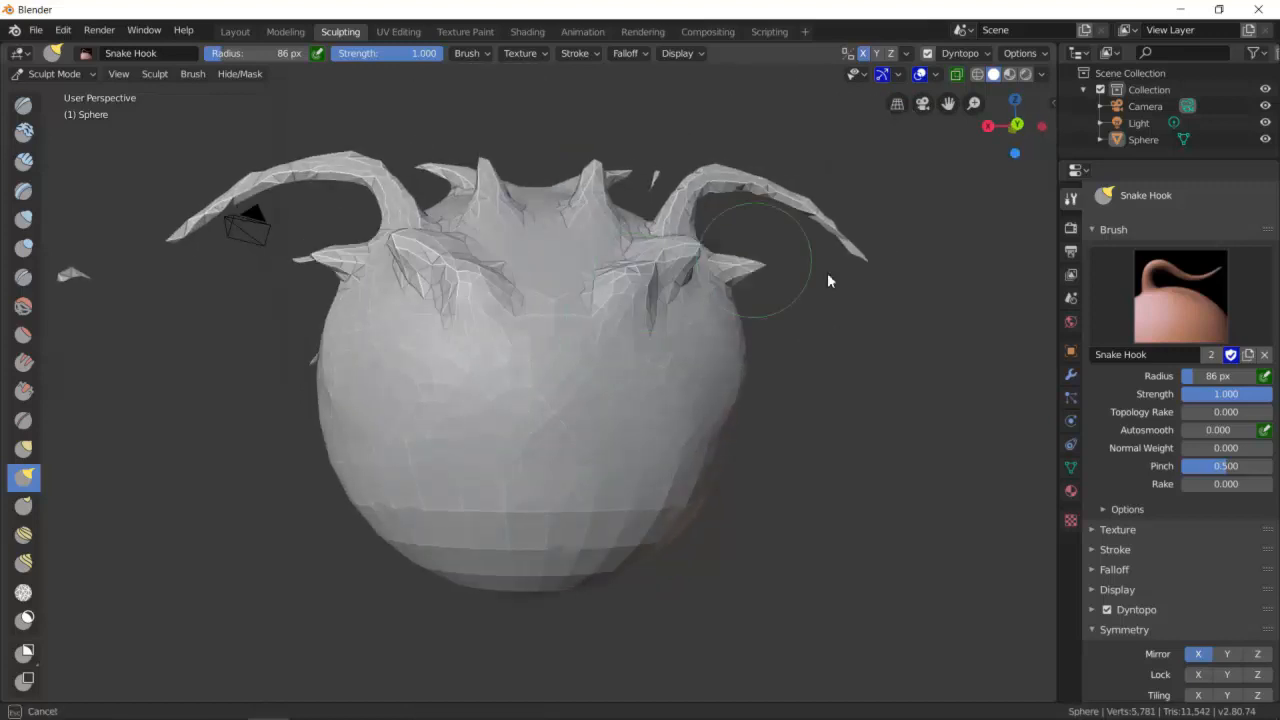
- Hook long tentacles out of the sides and lower front of the head
drag(638, 386, 856, 371)
drag(671, 443, 851, 491)
mouse_move(871, 471)
middle_down()
mouse_move(826, 411)
mouse_move(752, 444)
middle_up()
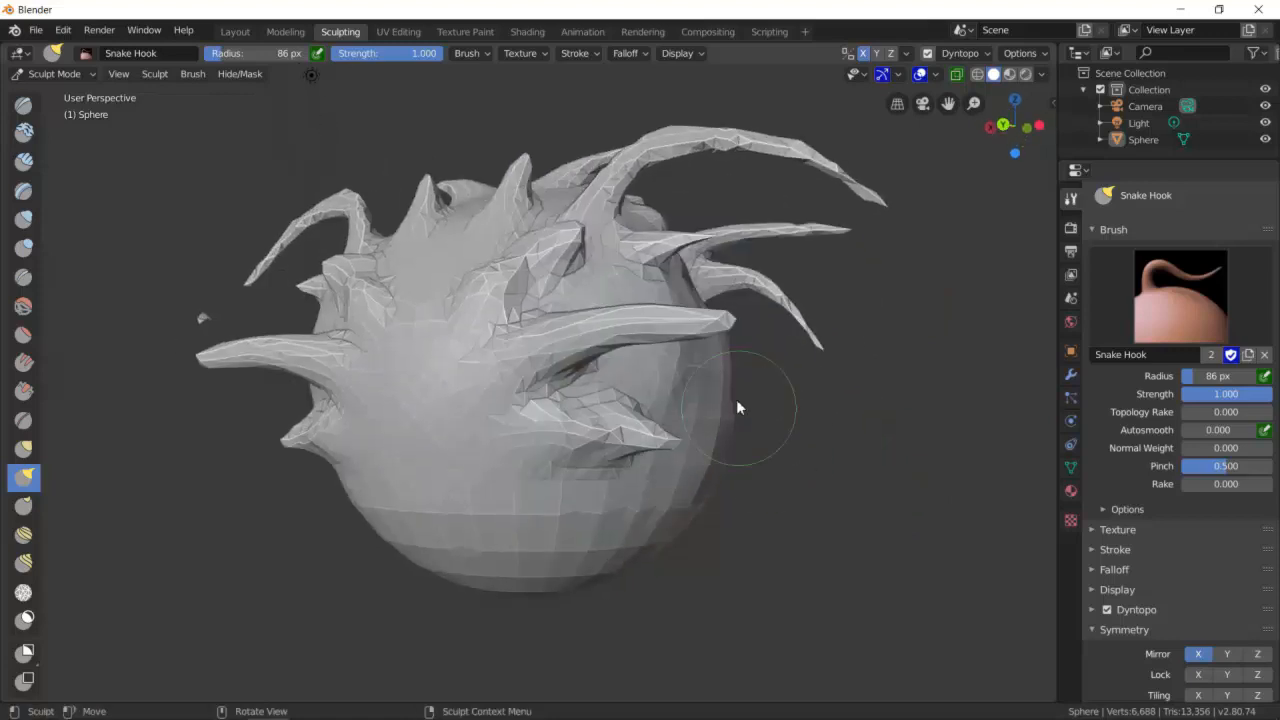
mouse_move(720, 328)
mouse_down()
mouse_move(757, 333)
mouse_move(781, 461)
mouse_move(742, 484)
mouse_up()
mouse_move(802, 387)
mouse_down()
mouse_move(783, 480)
mouse_move(772, 378)
mouse_move(800, 395)
mouse_up()
mouse_move(825, 407)
middle_down()
mouse_move(735, 419)
mouse_move(752, 445)
mouse_move(884, 425)
mouse_move(943, 458)
mouse_move(997, 438)
mouse_move(851, 343)
mouse_move(780, 440)
mouse_move(851, 440)
middle_up()
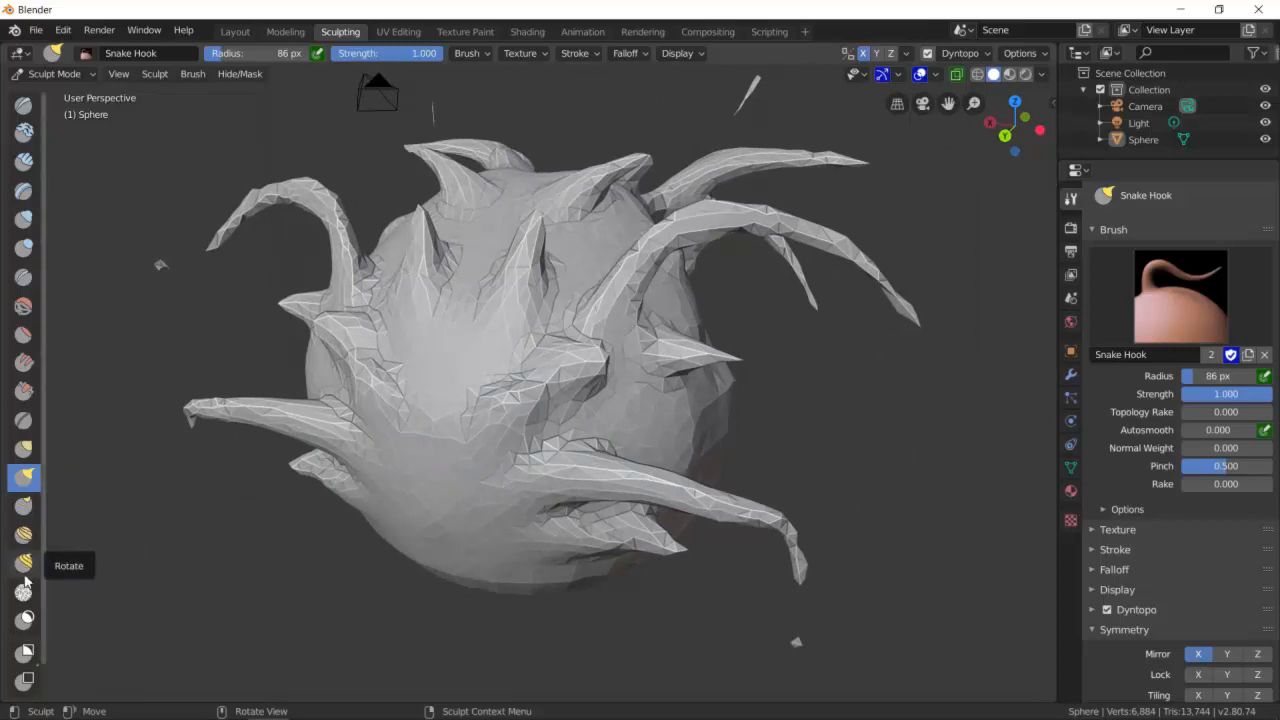
- Switch the viewport to wireframe shading and pull another tendril out of the back of the head
scroll(27, 655, down, 1)
scroll(25, 600, up, 1)
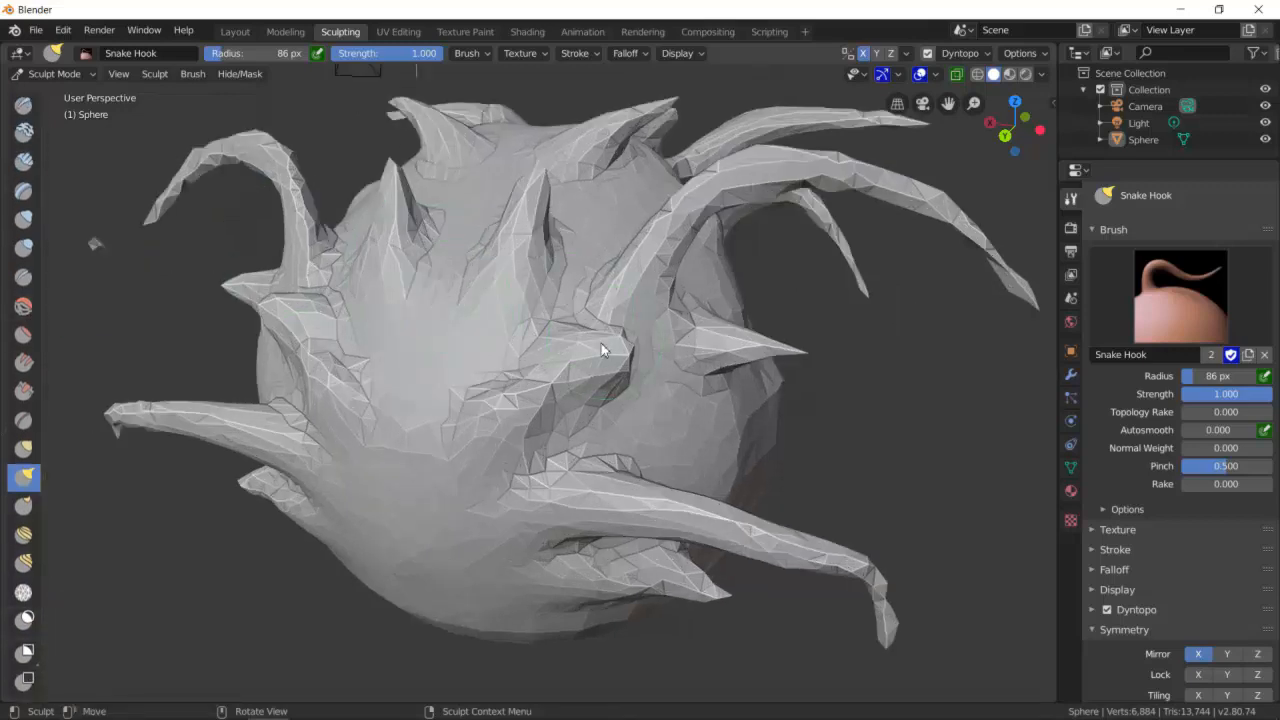
scroll(568, 338, down, 4)
middle_drag(595, 355, 621, 365)
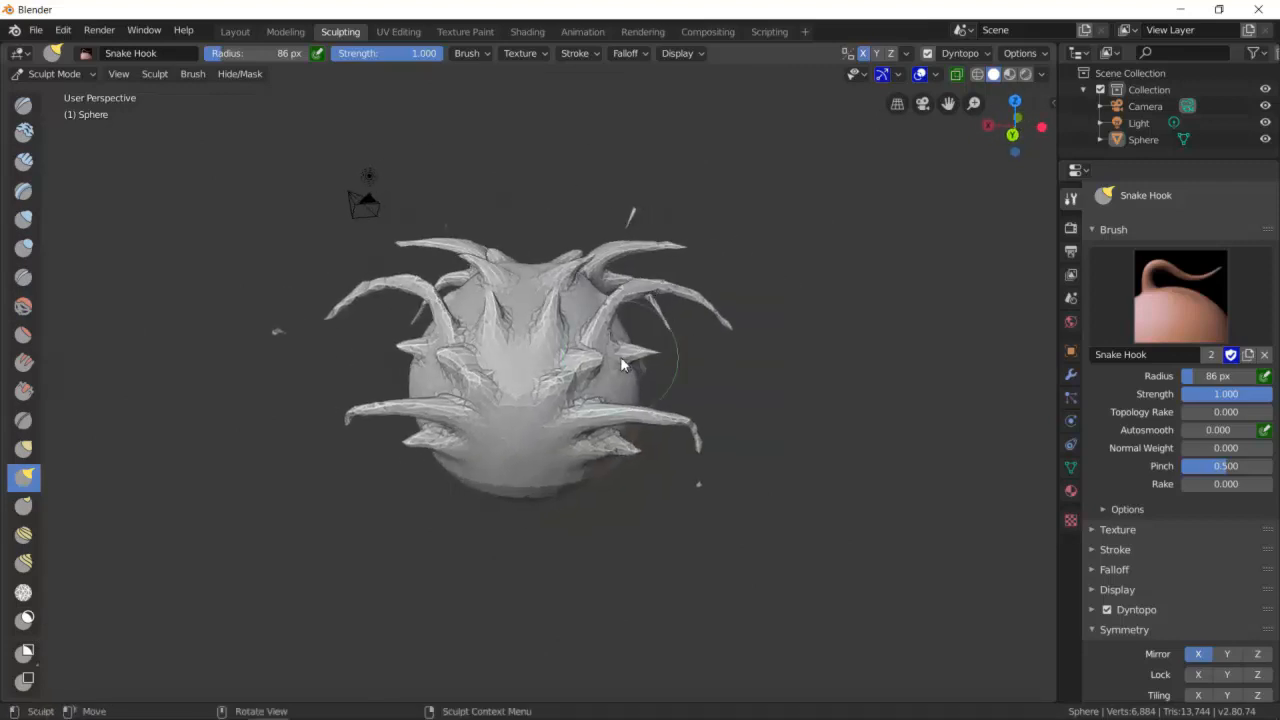
click(979, 75)
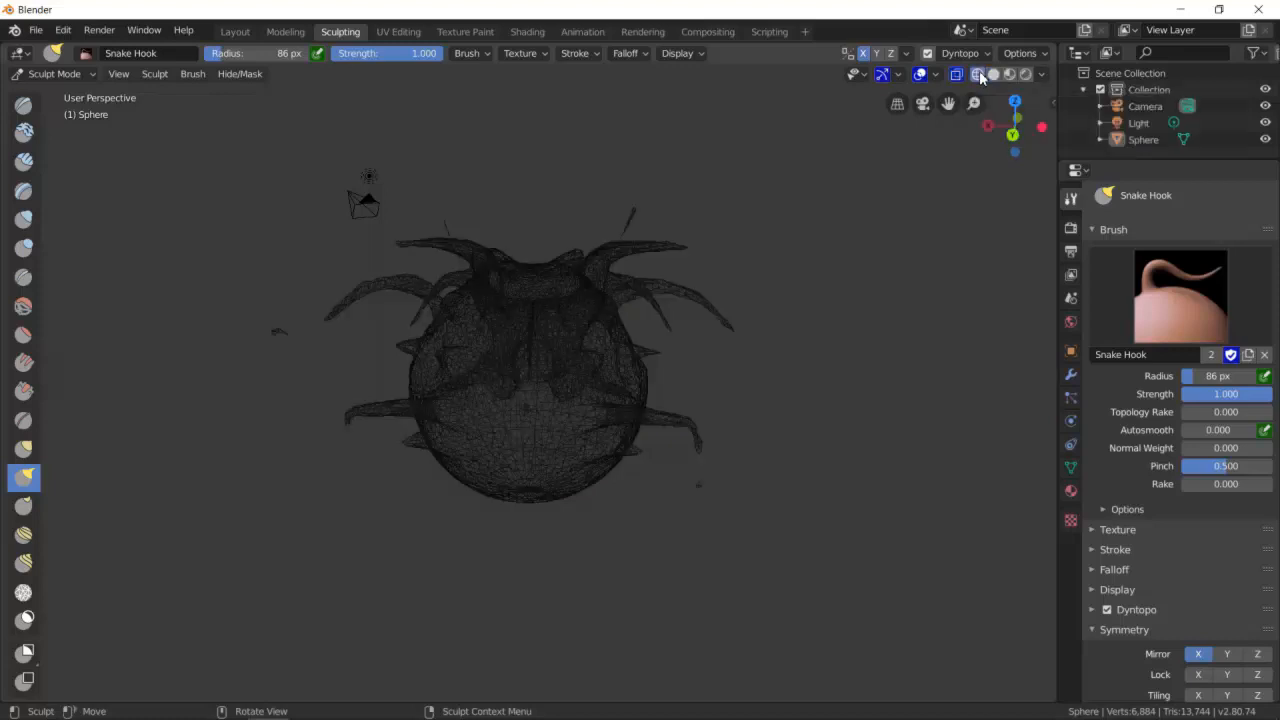
scroll(711, 303, up, 4)
scroll(716, 308, down, 2)
mouse_move(902, 360)
middle_down()
mouse_move(865, 357)
mouse_move(816, 333)
mouse_move(808, 314)
mouse_move(771, 351)
mouse_move(946, 215)
middle_up()
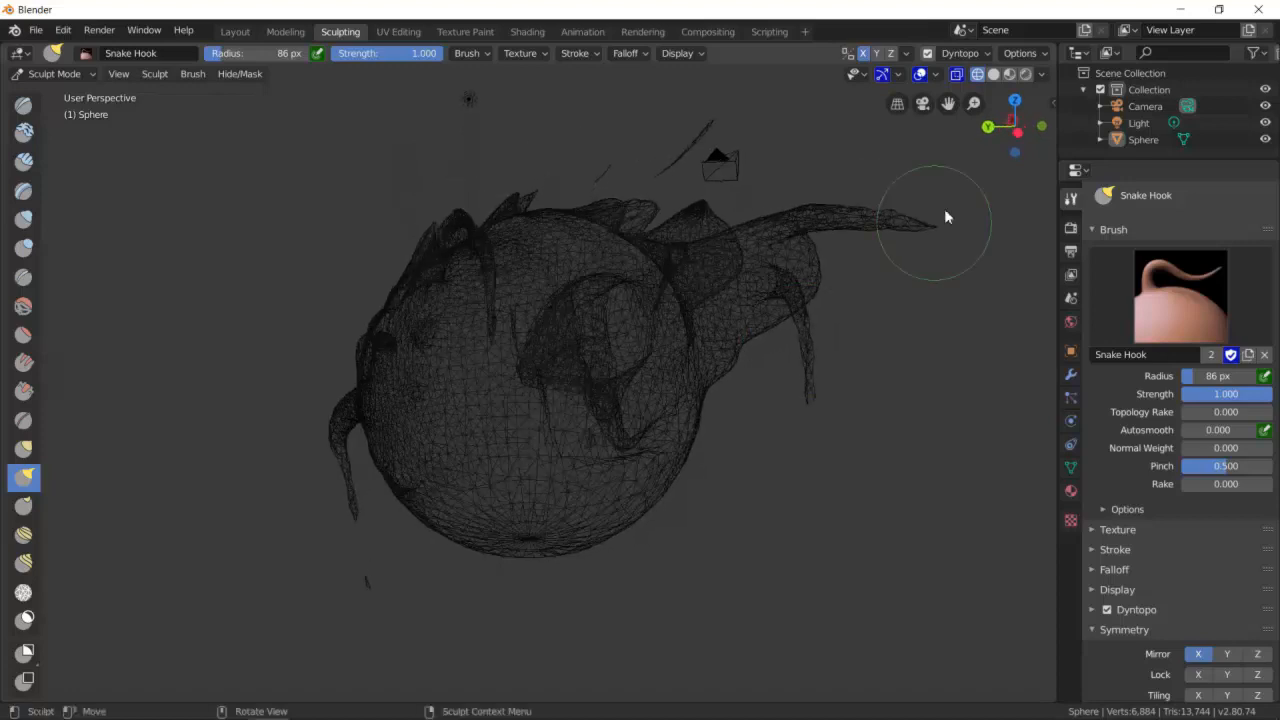
- Toggle X-ray and switch between wireframe and solid shading, ending in solid shading
click(993, 74)
click(956, 74)
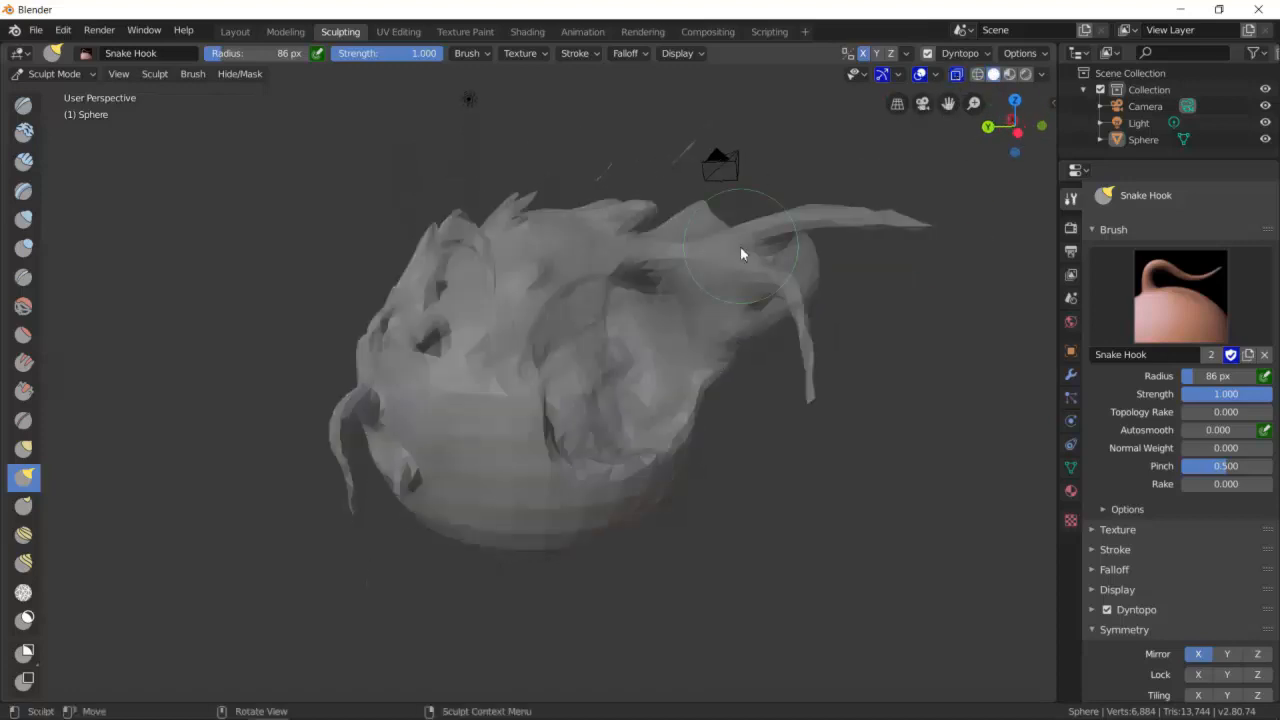
click(977, 74)
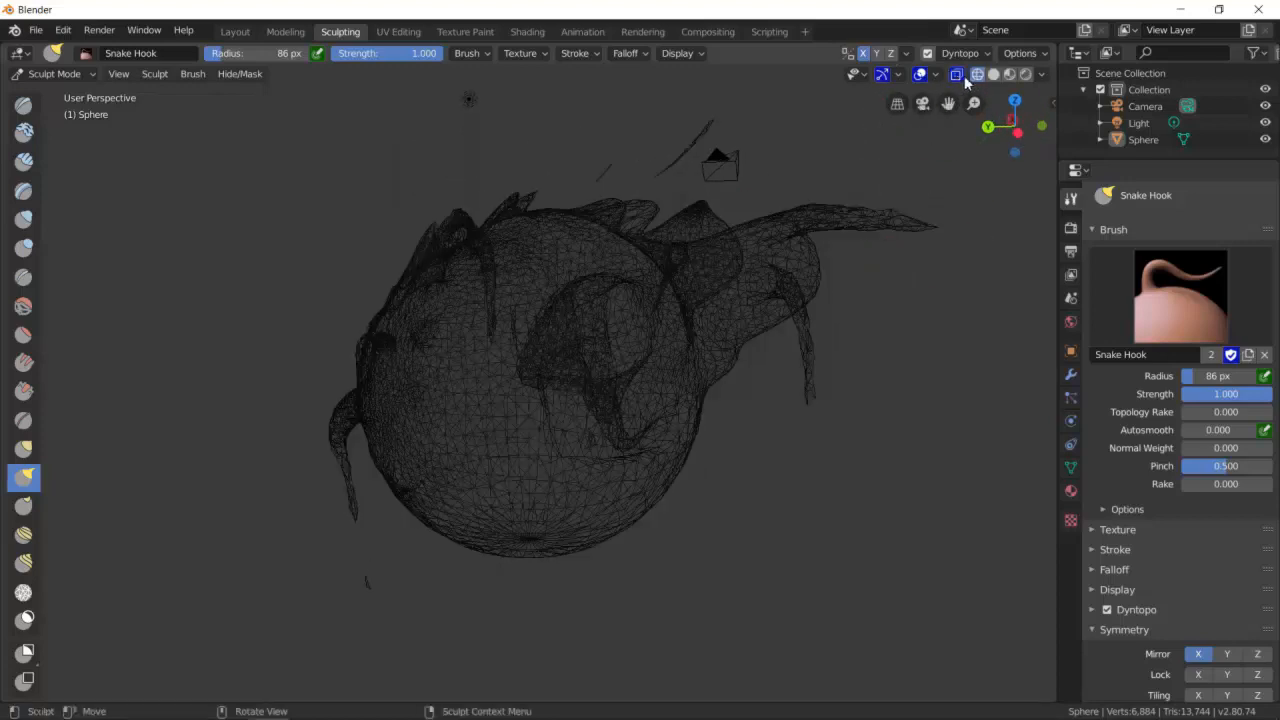
click(962, 75)
mouse_move(652, 331)
middle_down()
mouse_move(763, 322)
mouse_move(757, 306)
mouse_move(627, 324)
middle_up()
scroll(627, 324, up, 2)
scroll(634, 320, down, 6)
mouse_move(584, 272)
middle_down()
mouse_move(566, 346)
mouse_move(640, 300)
middle_up()
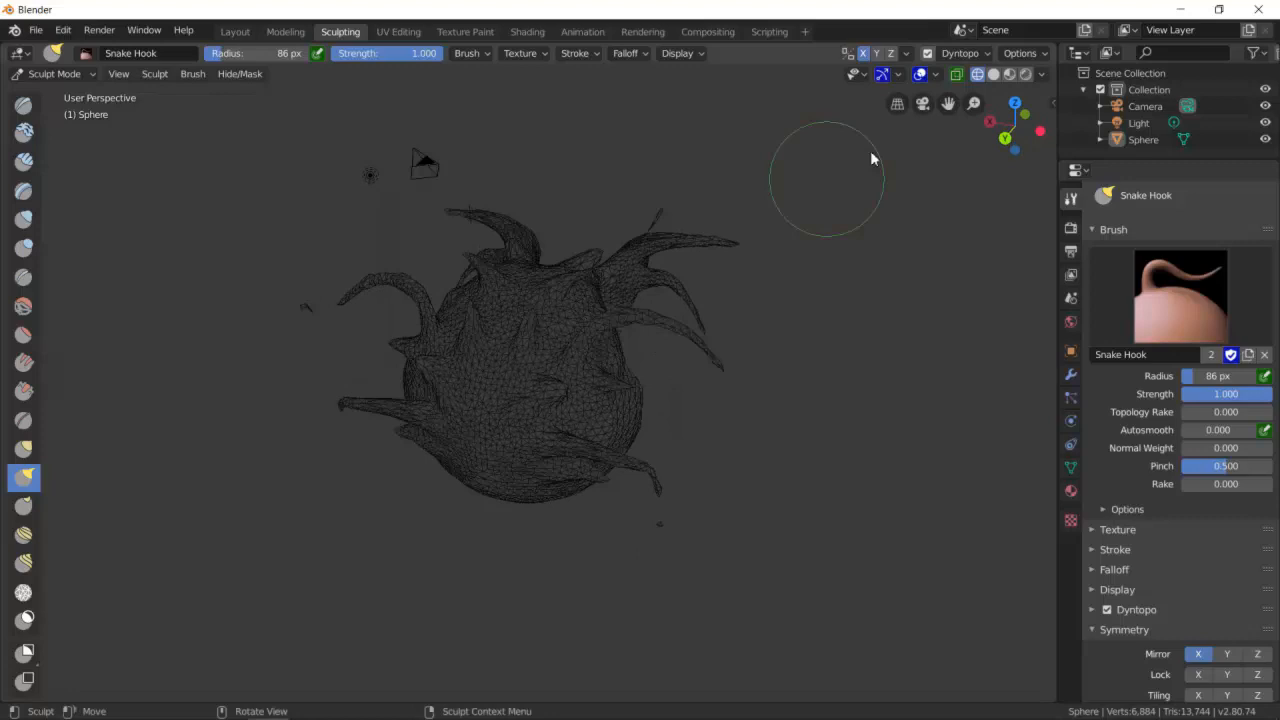
click(994, 75)
- Select the Draw brush and switch from Sculpt Mode to Object Mode
scroll(712, 325, down, 3)
scroll(736, 371, up, 5)
middle_drag(743, 393, 746, 387)
scroll(746, 387, down, 1)
scroll(746, 390, down, 4)
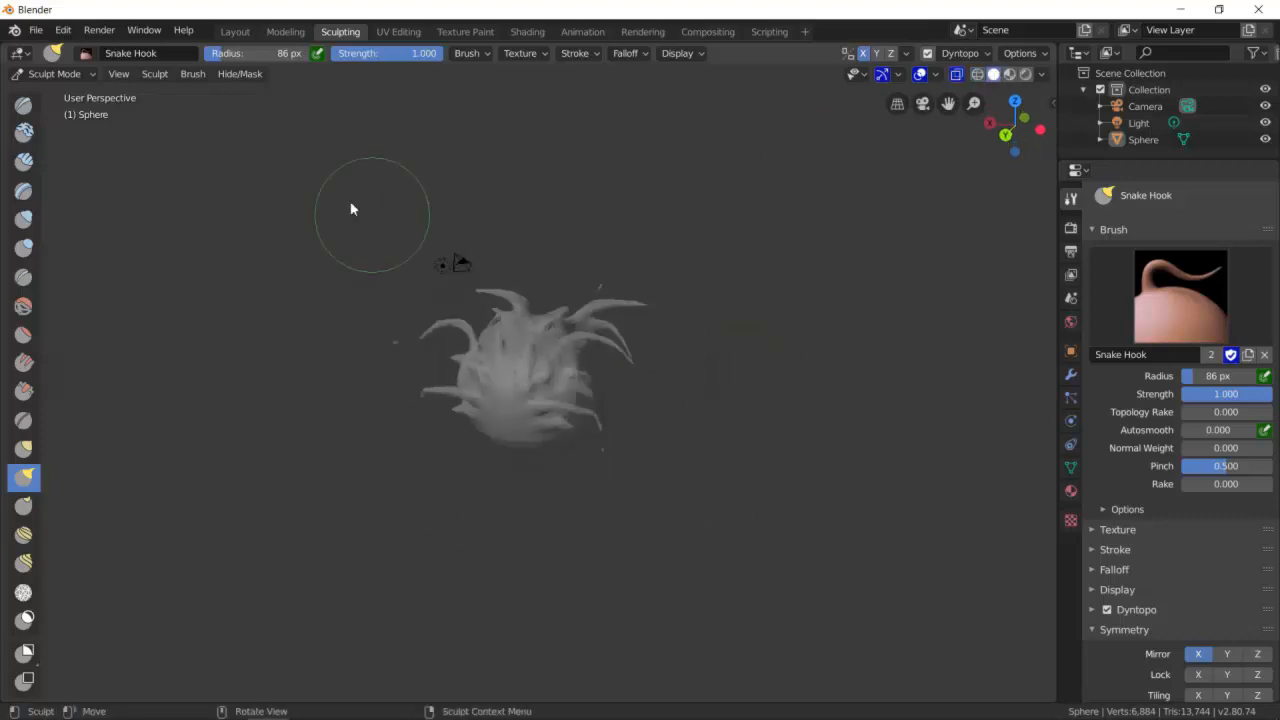
click(22, 105)
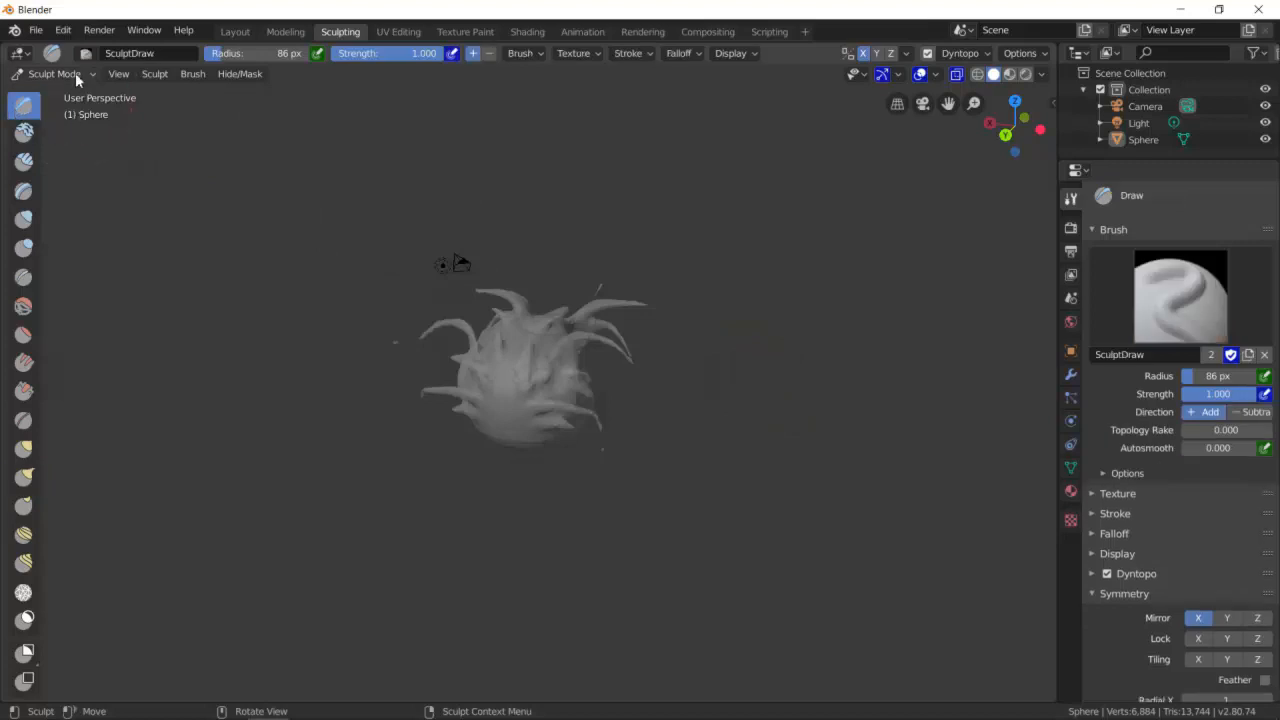
click(74, 78)
click(62, 91)
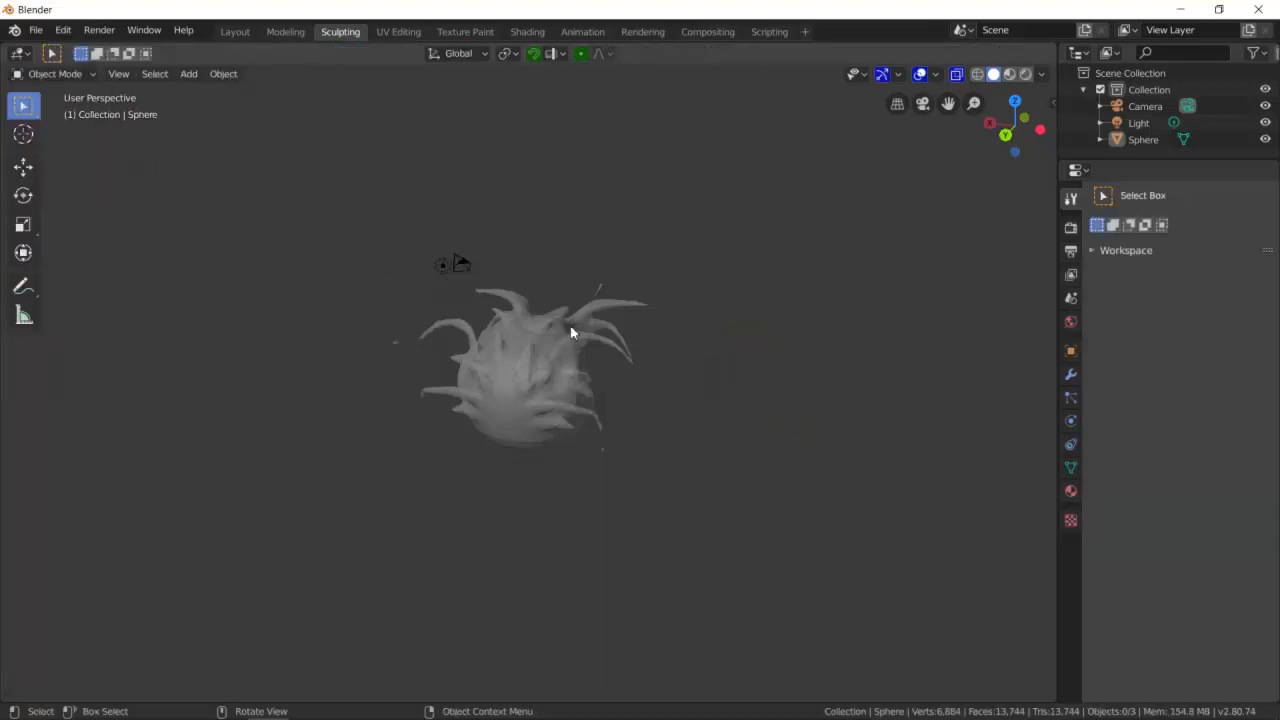
- Enter Edit Mode on the sphere and deselect all of its vertices
click(50, 78)
click(58, 110)
scroll(643, 377, up, 5)
middle_drag(643, 370, 820, 390)
click(892, 387)
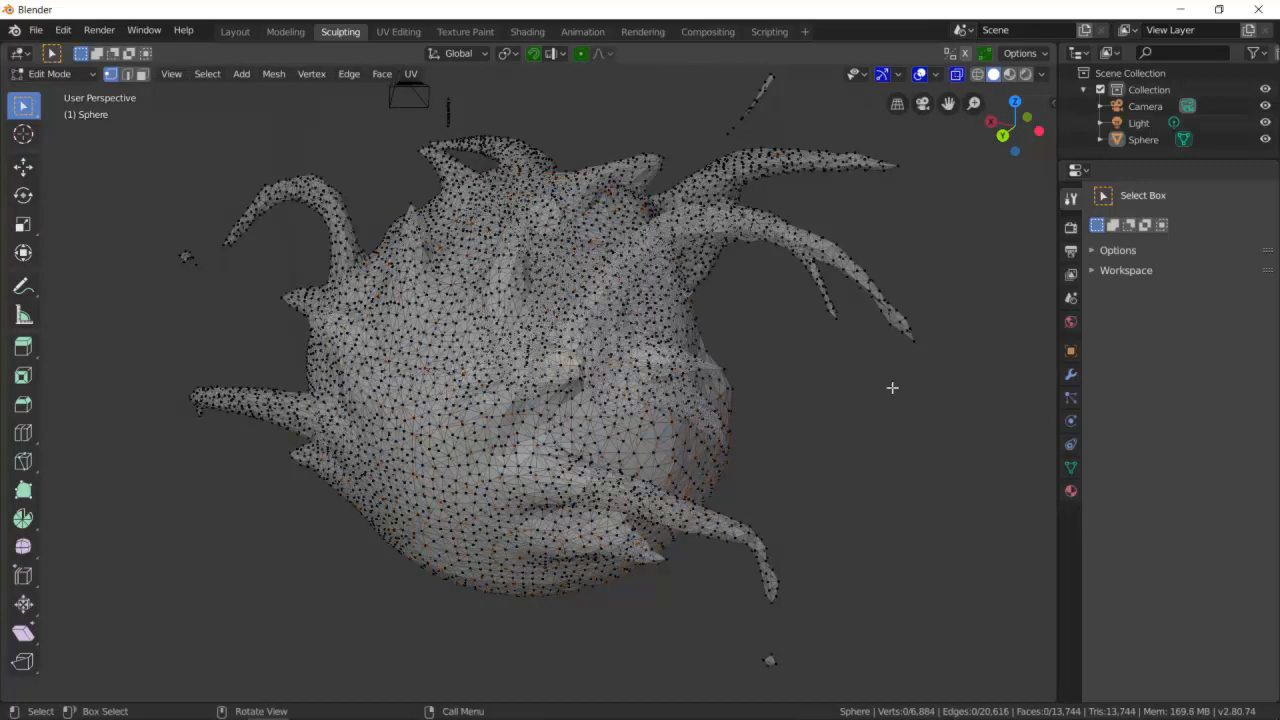
scroll(892, 387, down, 5)
scroll(897, 392, up, 3)
- Add a UV Sphere inside the mesh, move it beside the head, and deselect it
key(shift+a)
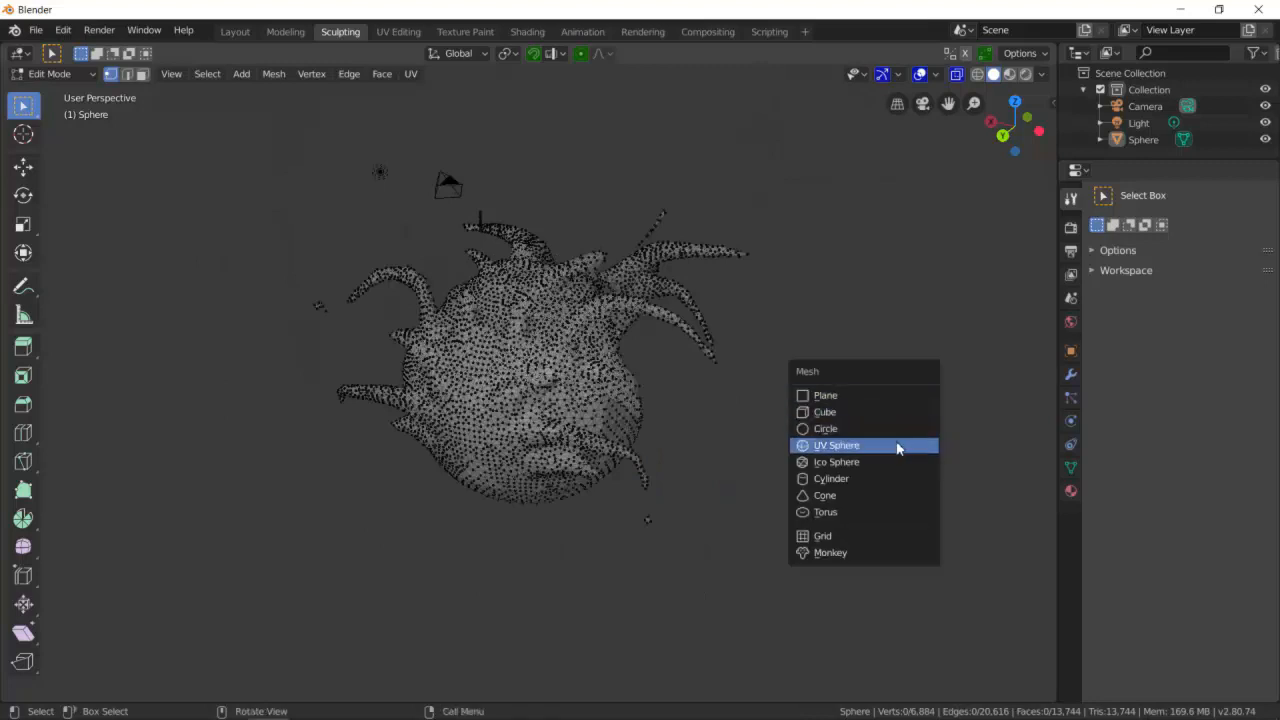
click(898, 444)
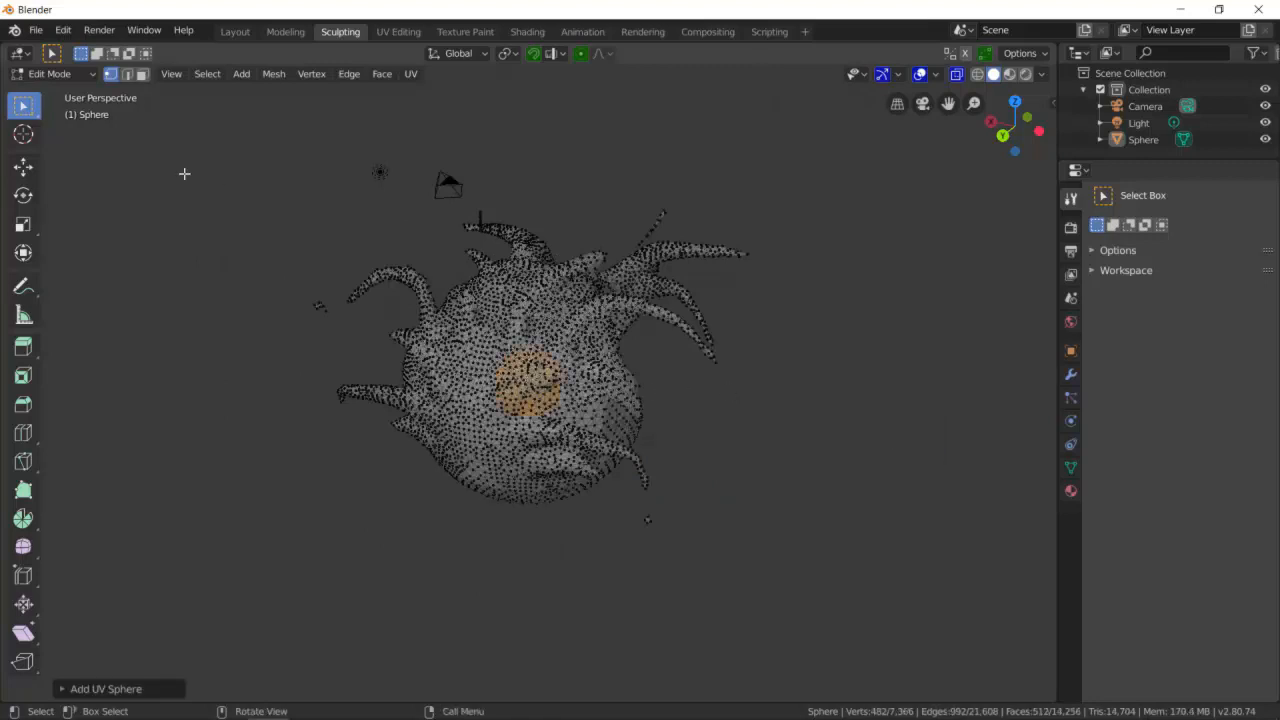
click(22, 170)
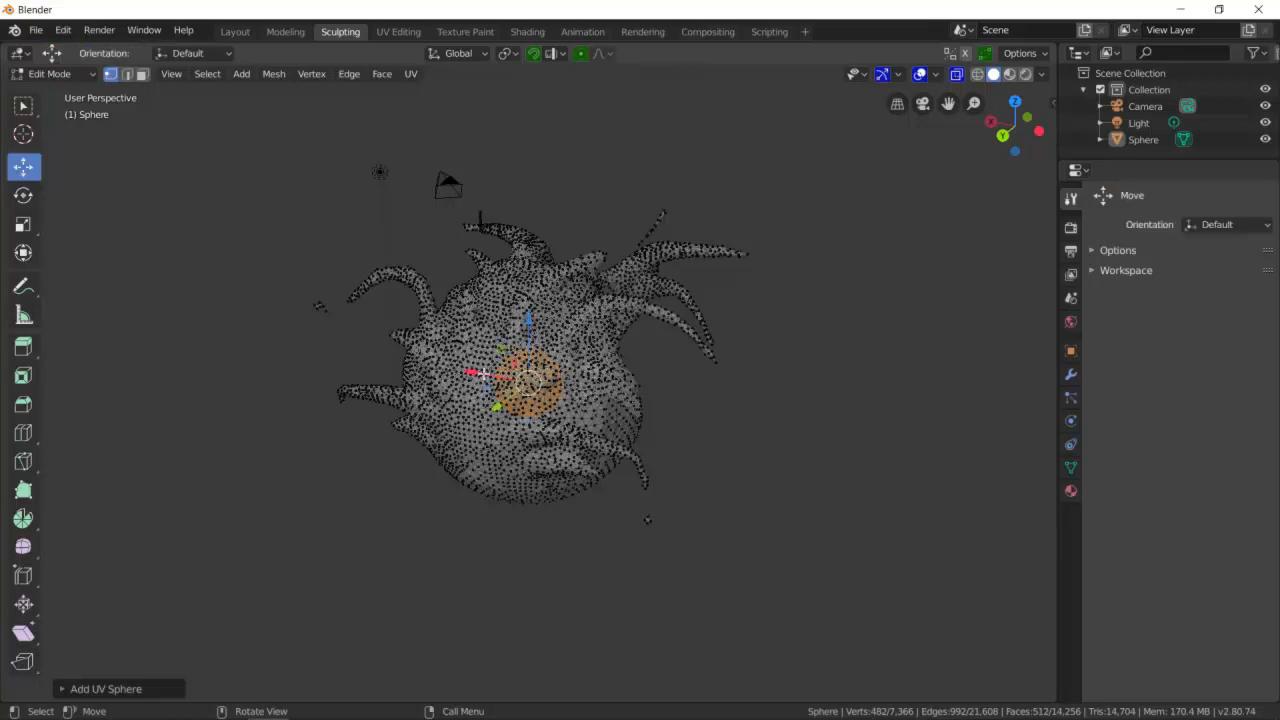
drag(500, 381, 723, 441)
scroll(795, 454, up, 3)
scroll(843, 463, down, 3)
click(871, 491)
scroll(878, 481, up, 3)
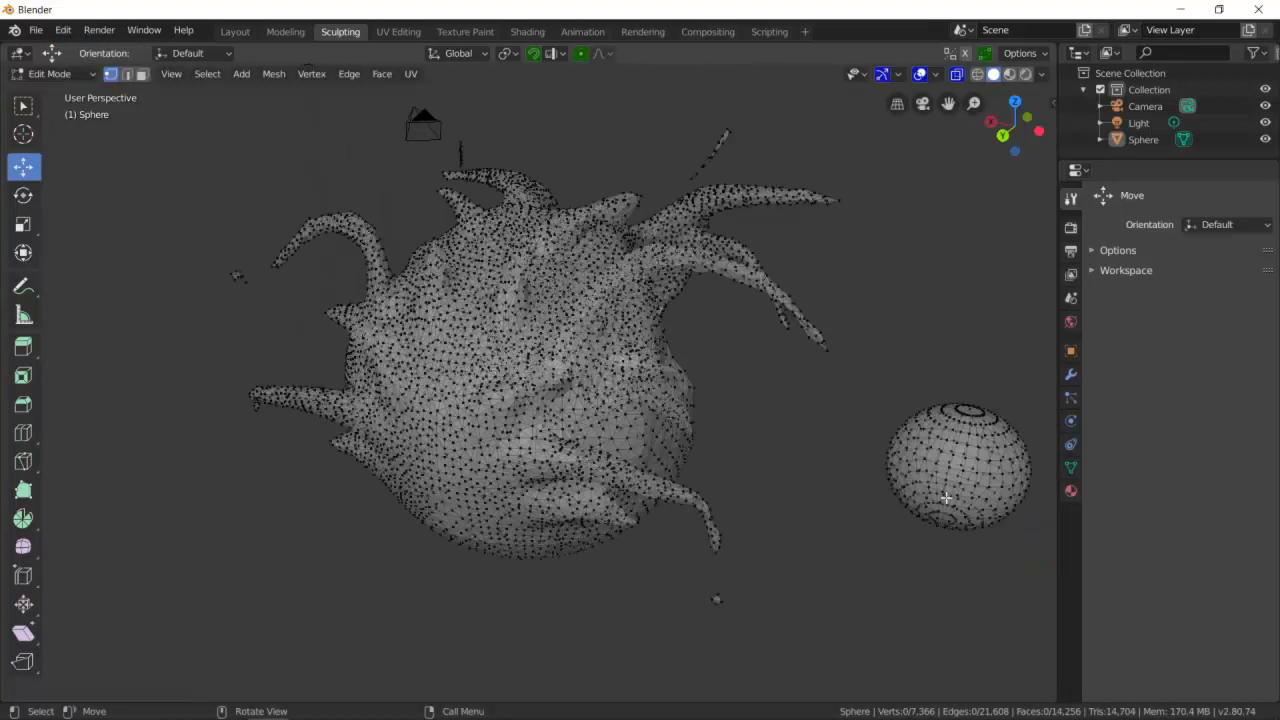
shift+middle_drag(964, 510, 642, 420)
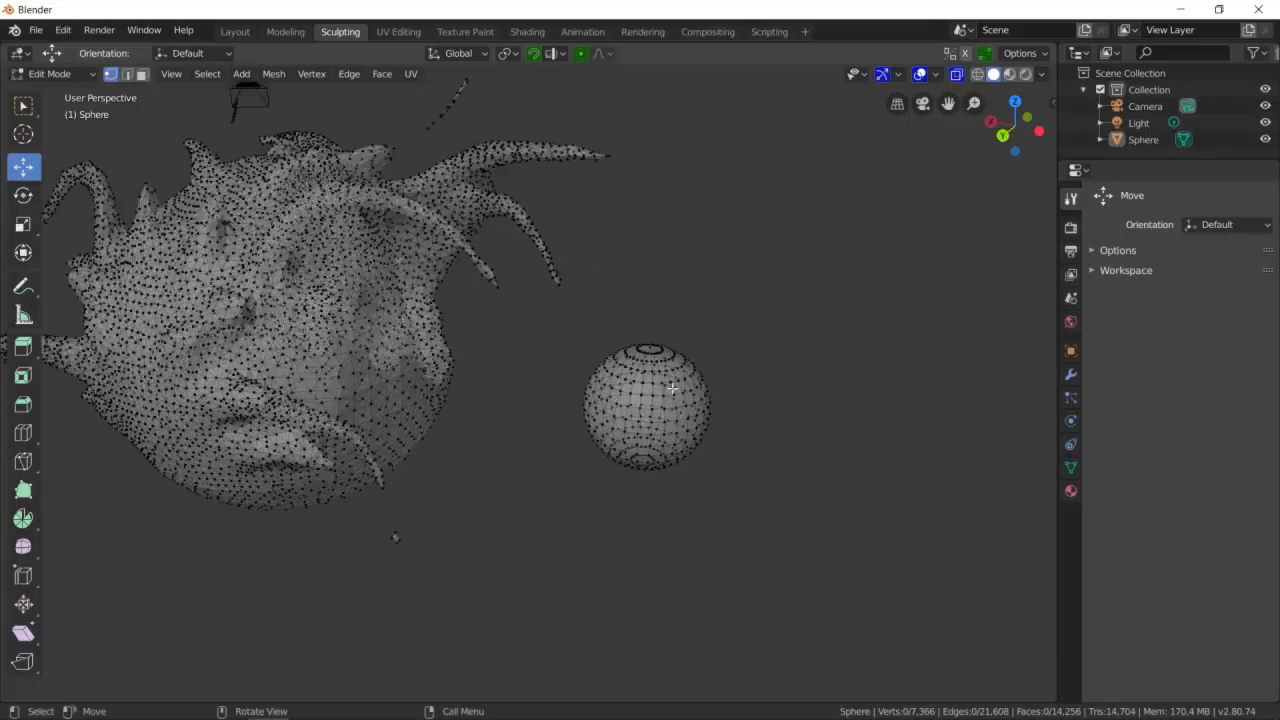
scroll(659, 401, up, 3)
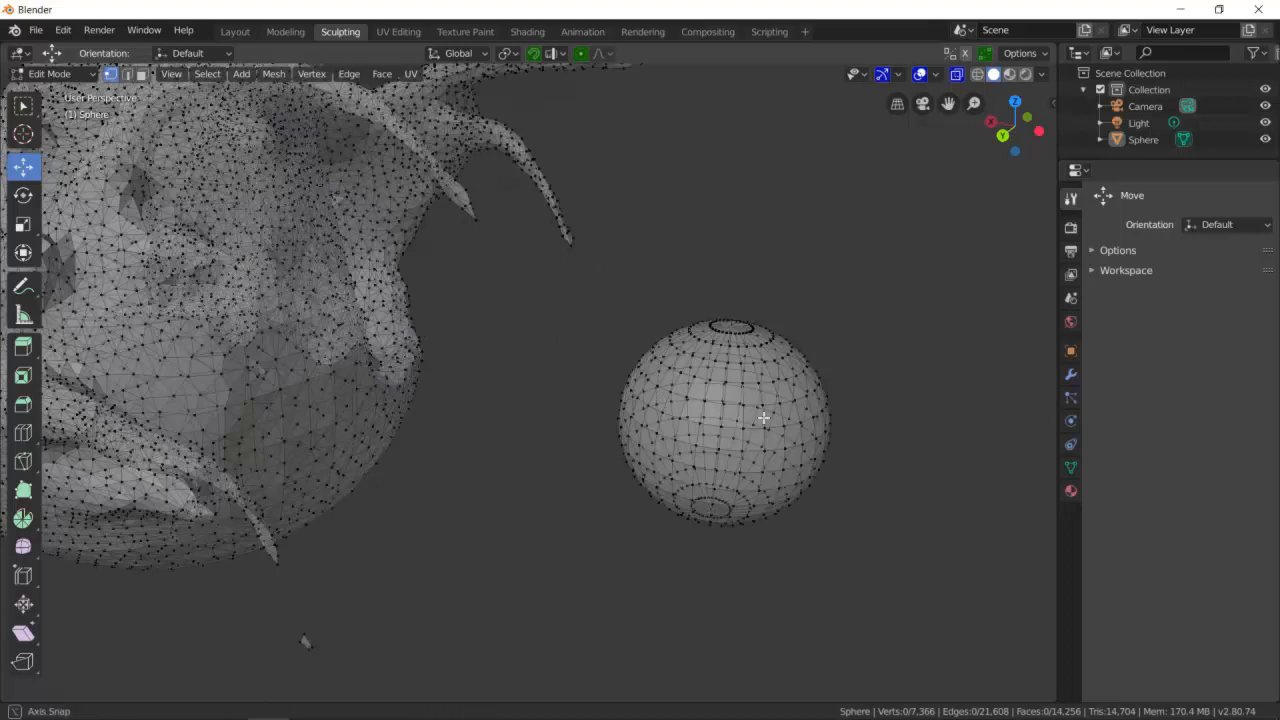
middle_drag(763, 417, 720, 420)
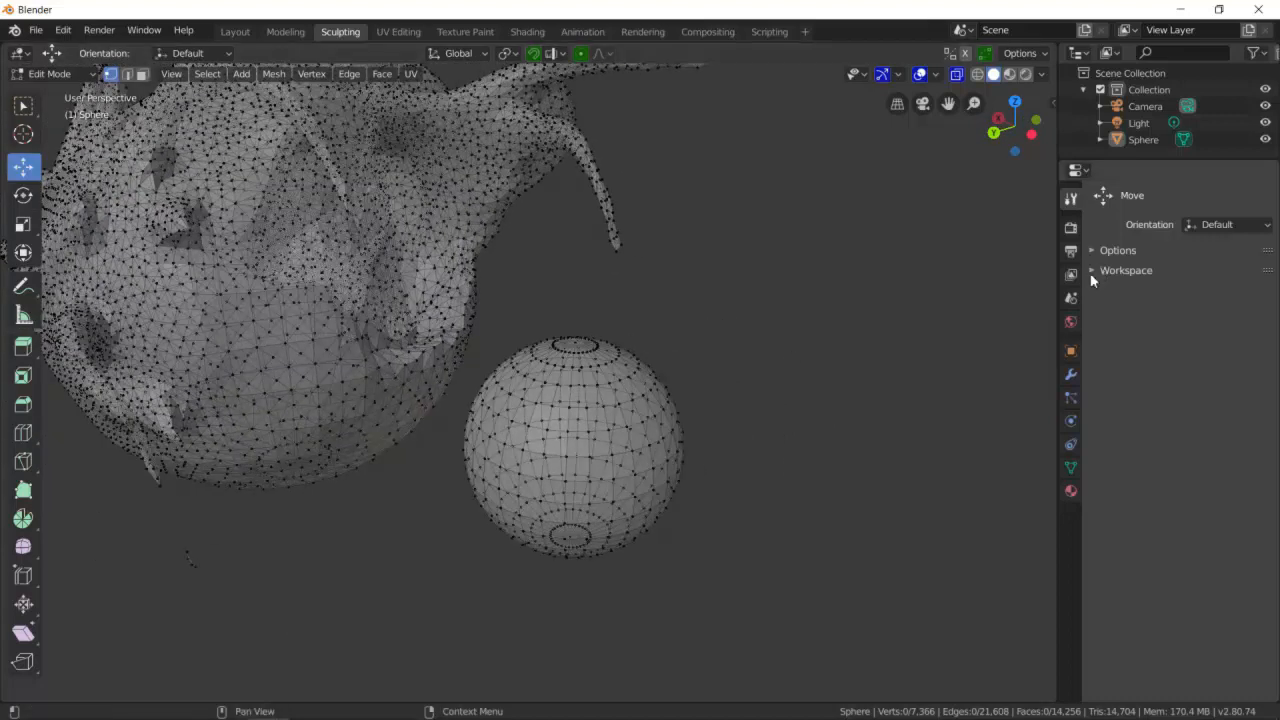
- Switch the sphere to Object Mode and back into Edit Mode
scroll(757, 429, down, 3)
middle_drag(757, 429, 676, 429)
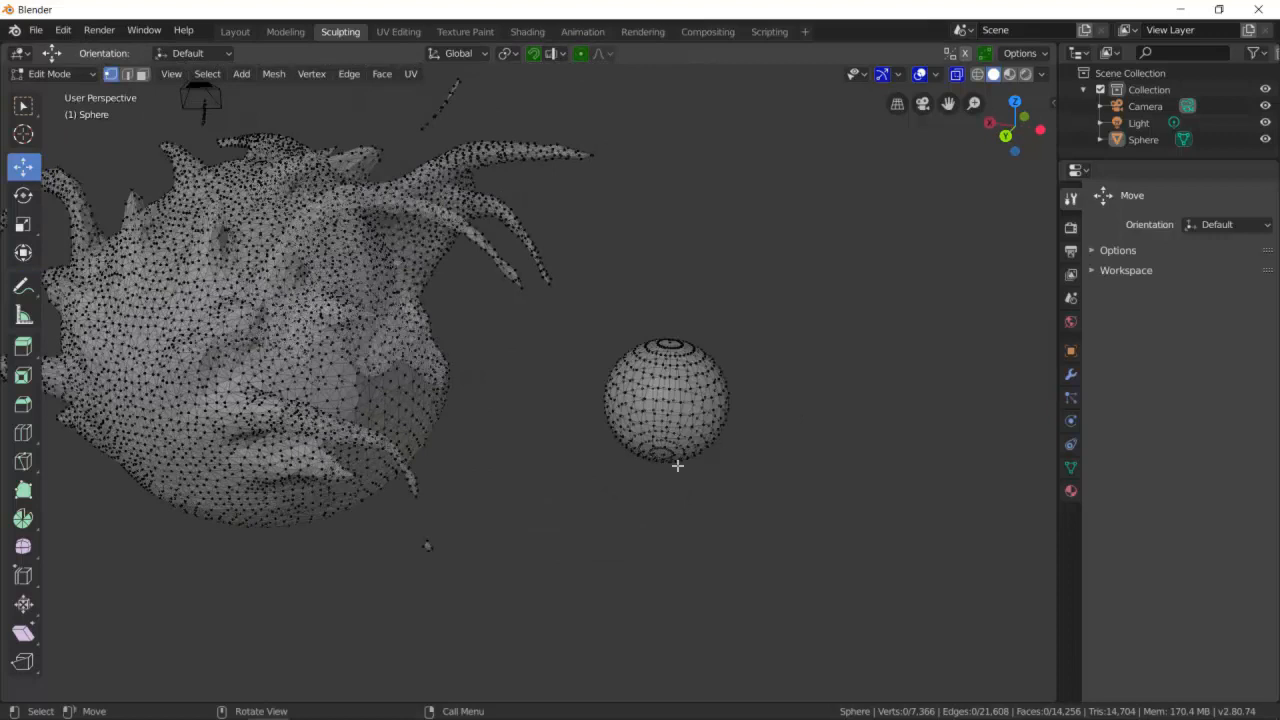
mouse_move(579, 368)
middle_down()
mouse_move(560, 369)
mouse_move(577, 364)
middle_up()
scroll(284, 368, down, 2)
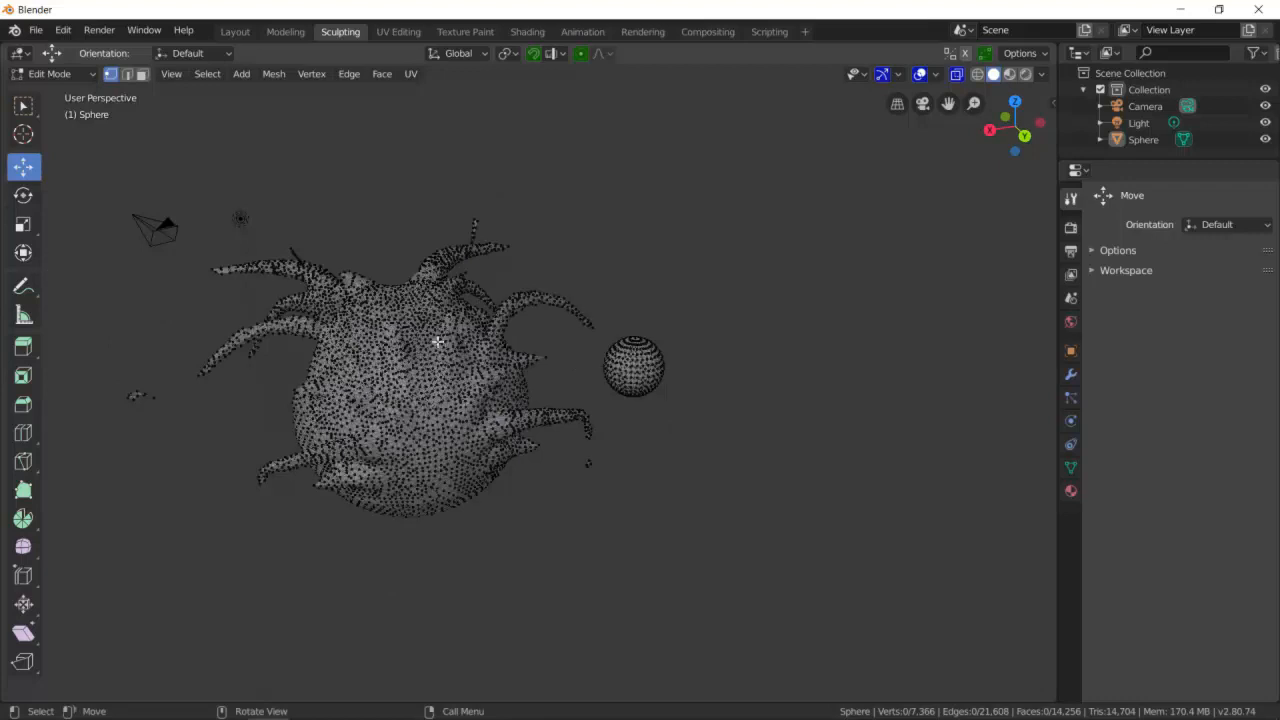
middle_drag(428, 395, 375, 376)
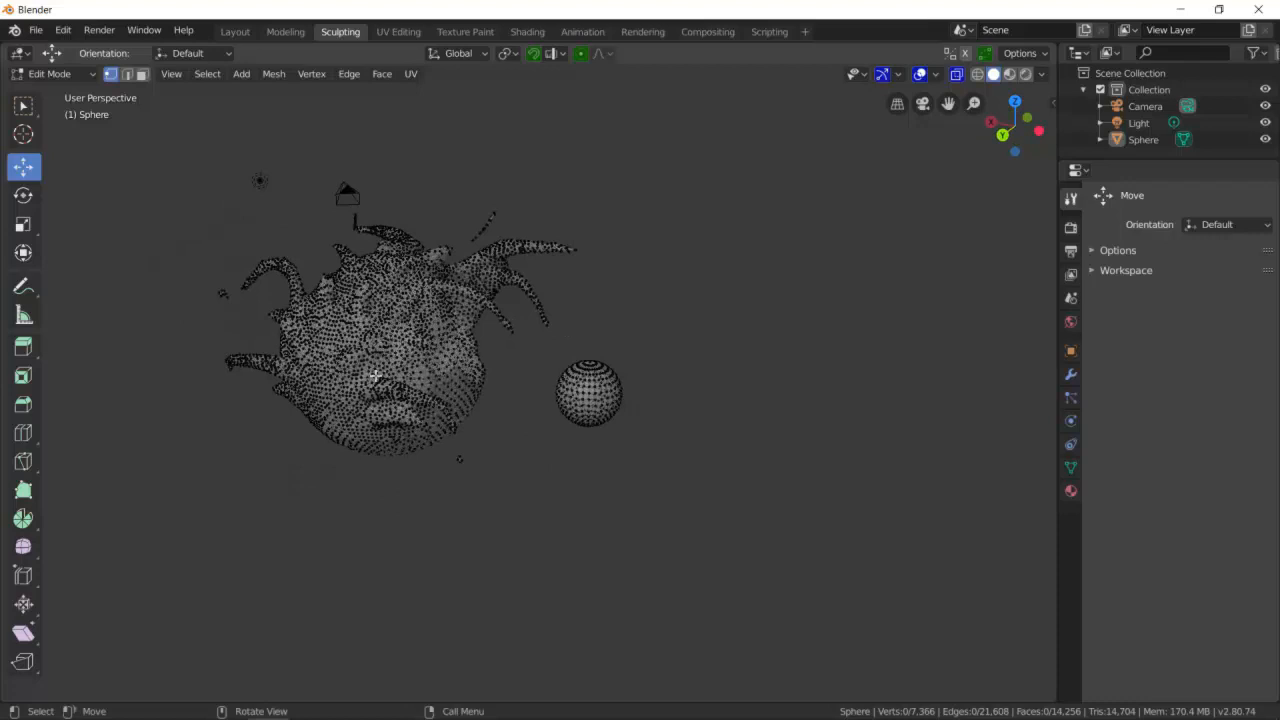
click(81, 73)
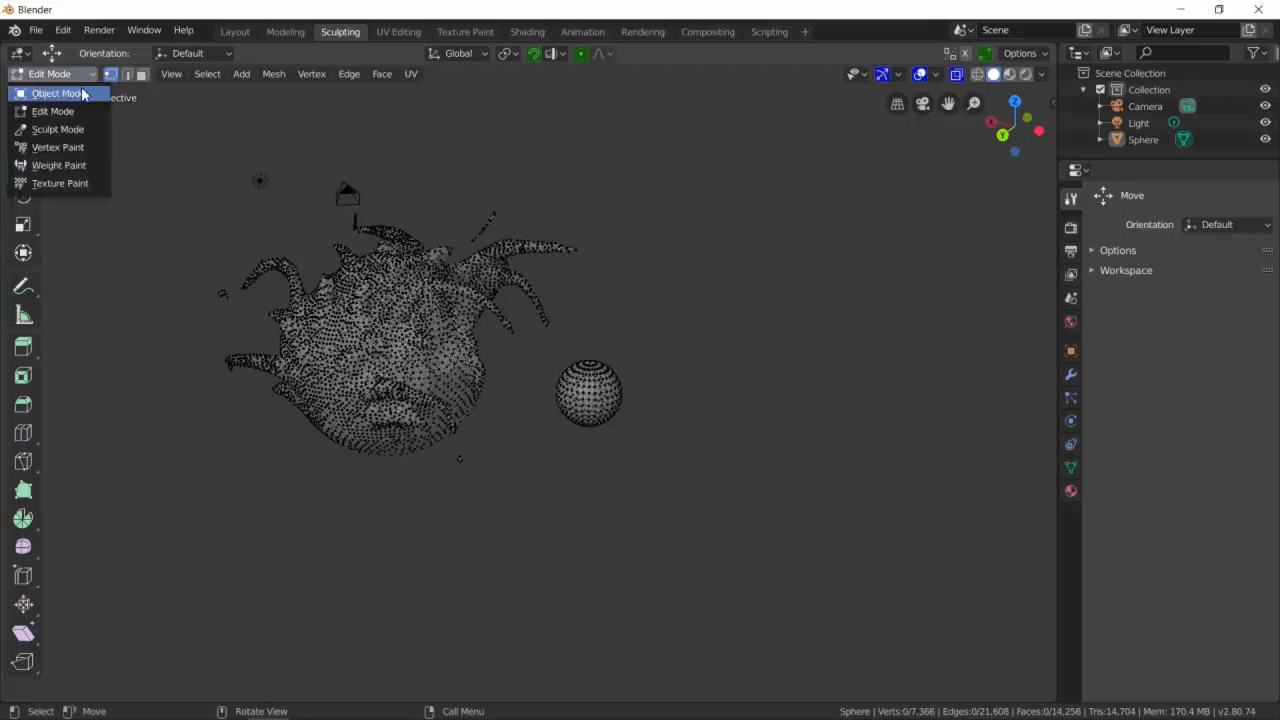
click(81, 87)
scroll(365, 240, down, 2)
click(446, 350)
scroll(513, 363, up, 3)
click(58, 76)
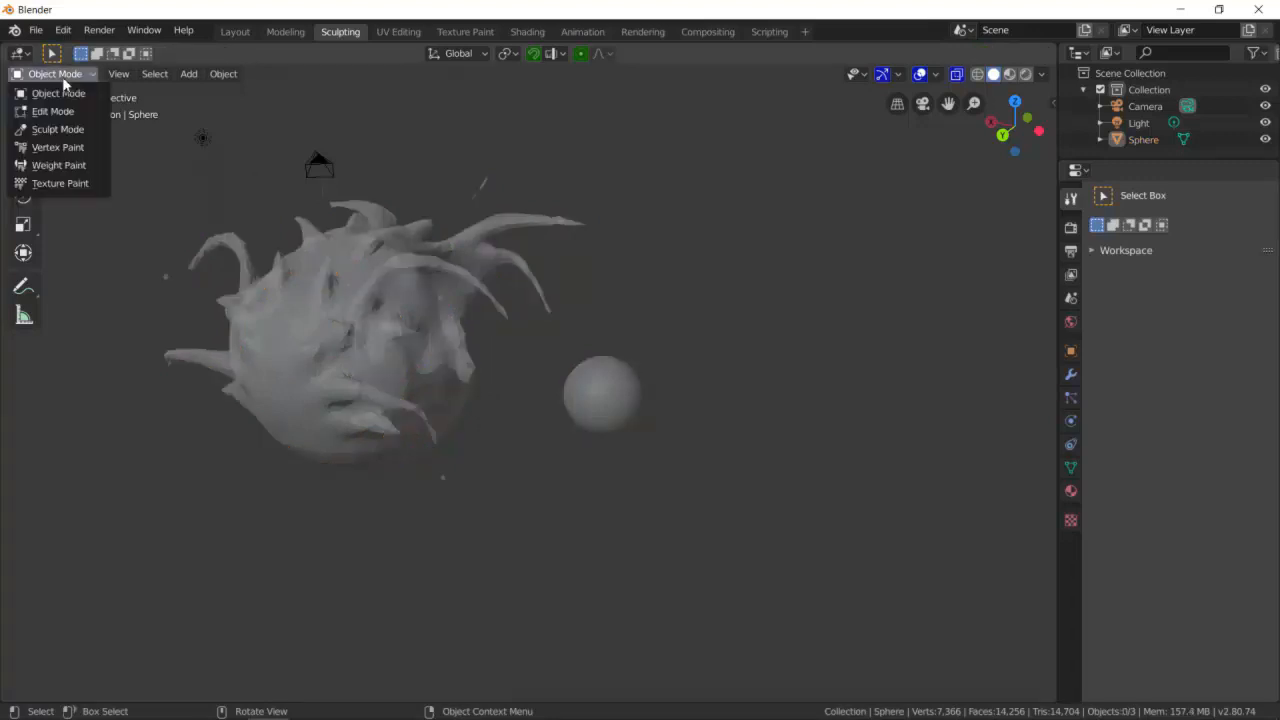
click(62, 109)
- Box-select the head's vertices, then deselect all of them again
scroll(437, 307, down, 1)
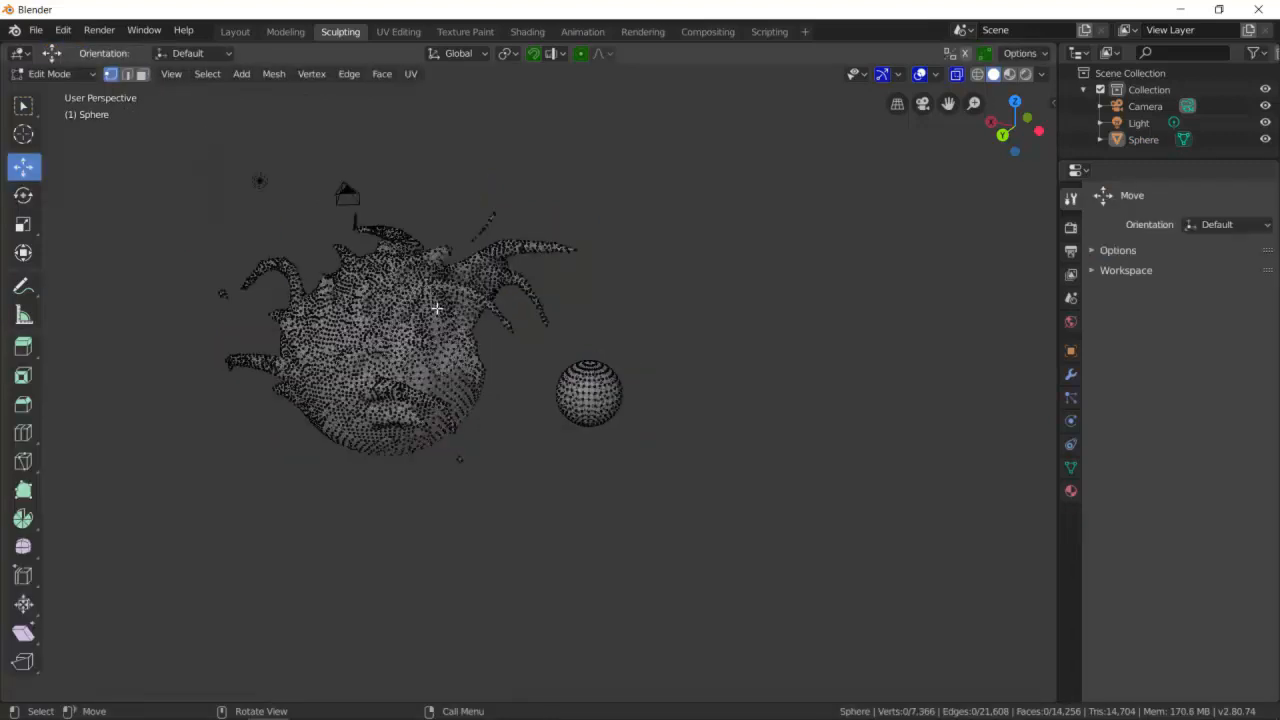
middle_drag(481, 313, 523, 303)
key(b)
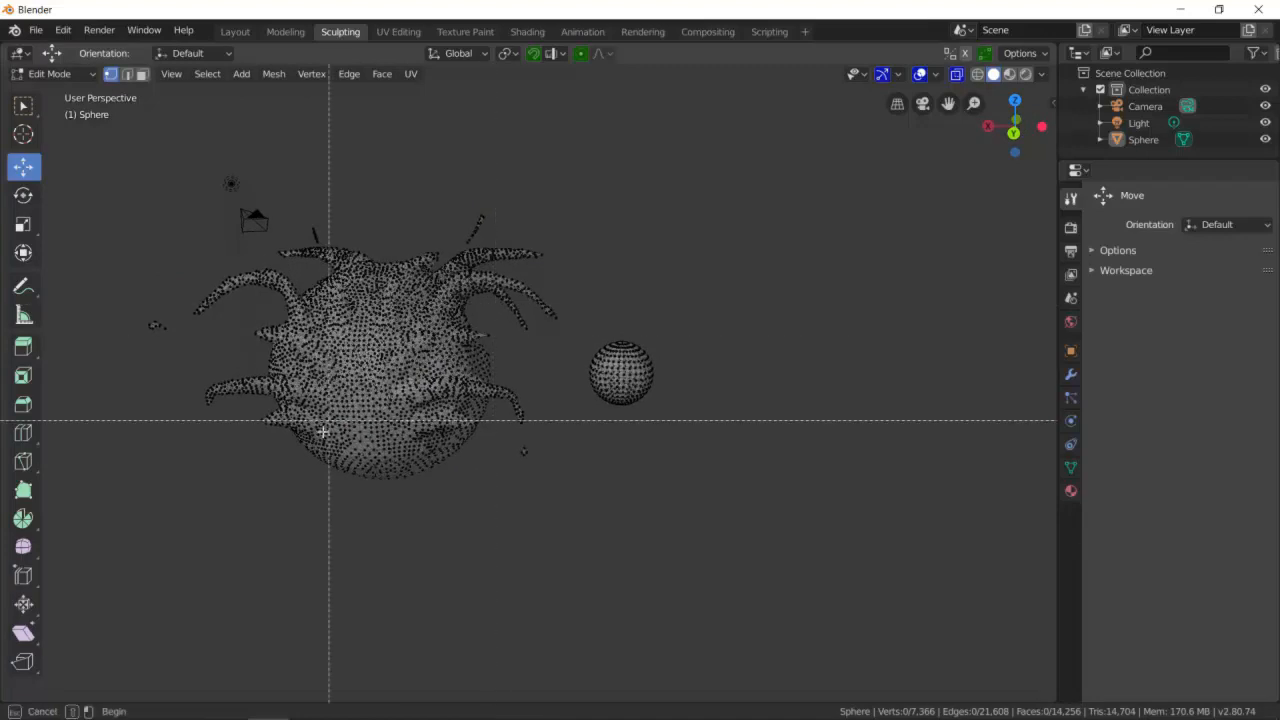
drag(100, 567, 571, 143)
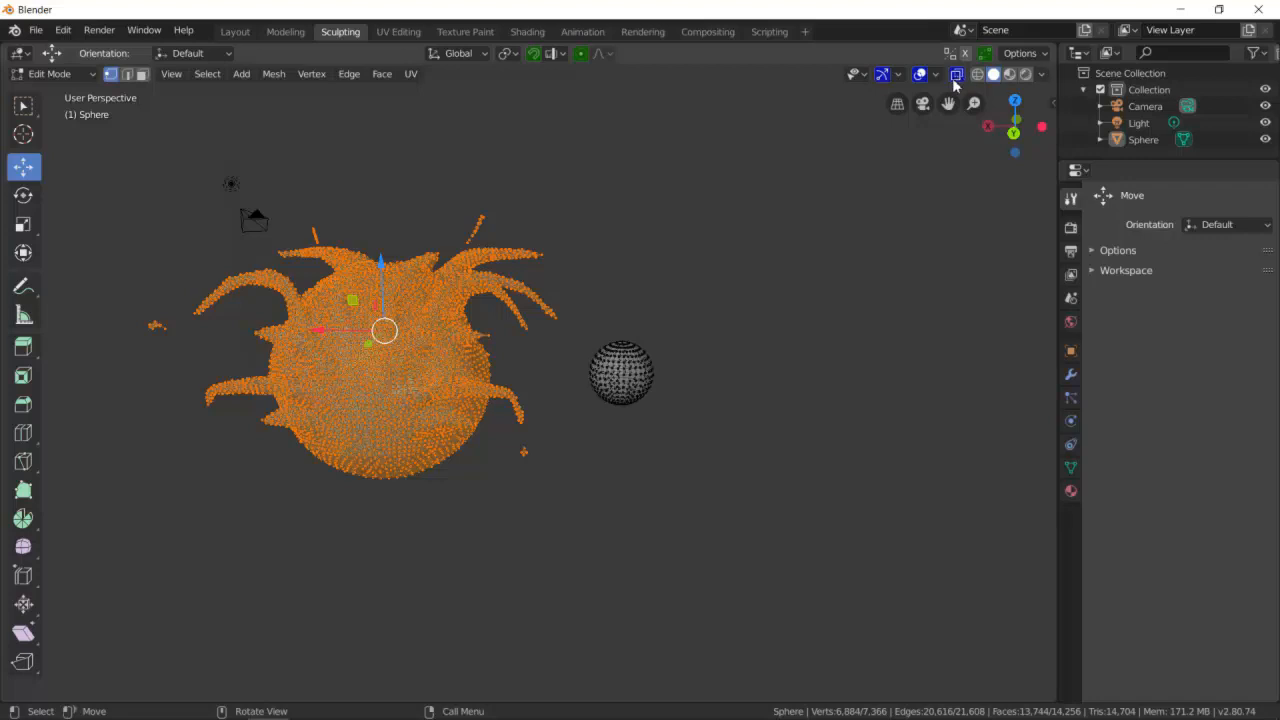
middle_drag(614, 271, 556, 350)
middle_drag(669, 398, 748, 409)
key(a)
key(alt+a)
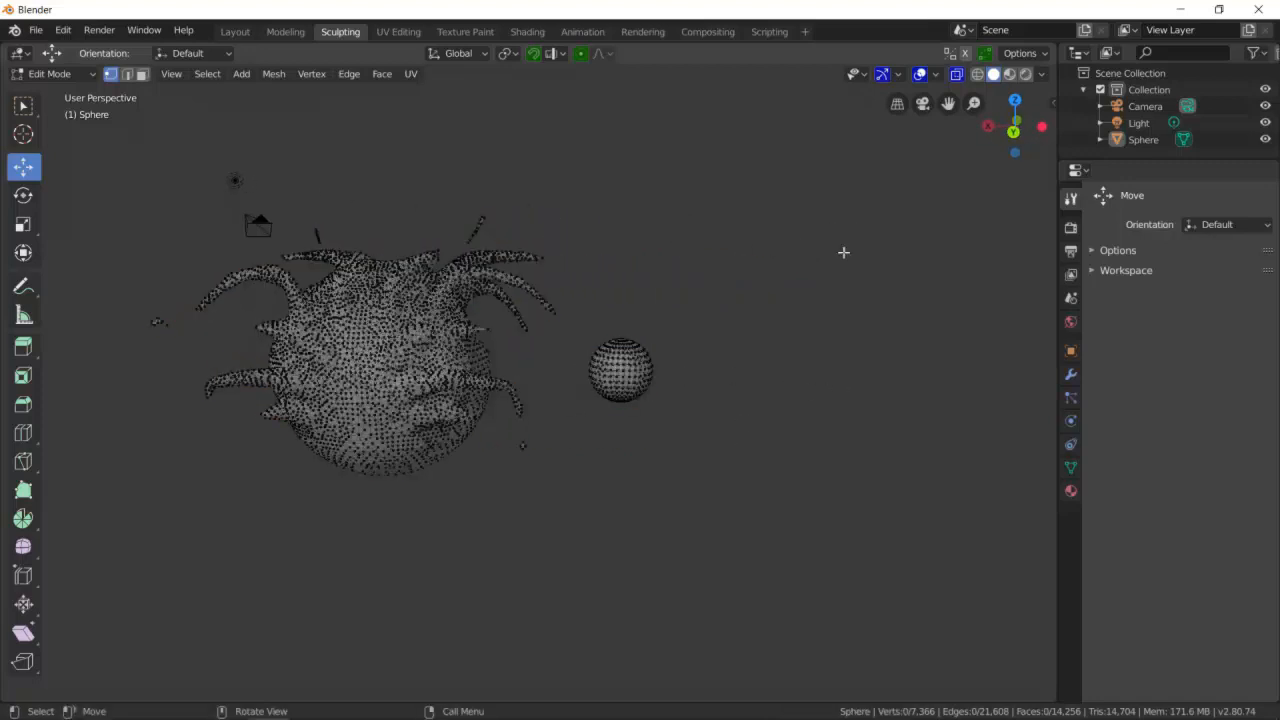
- Toggle X-ray, box-select the head's vertices, then clear the selection again
click(957, 74)
key(b)
drag(99, 540, 566, 143)
middle_drag(669, 220, 373, 204)
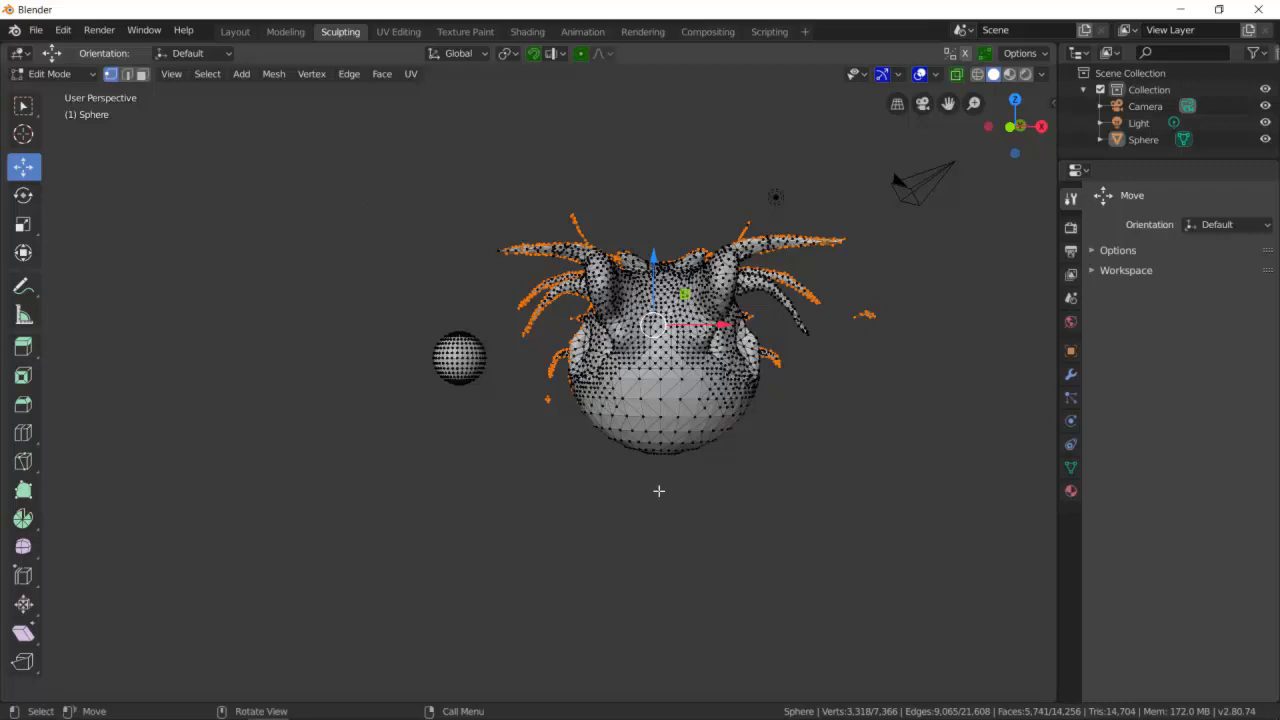
key(b)
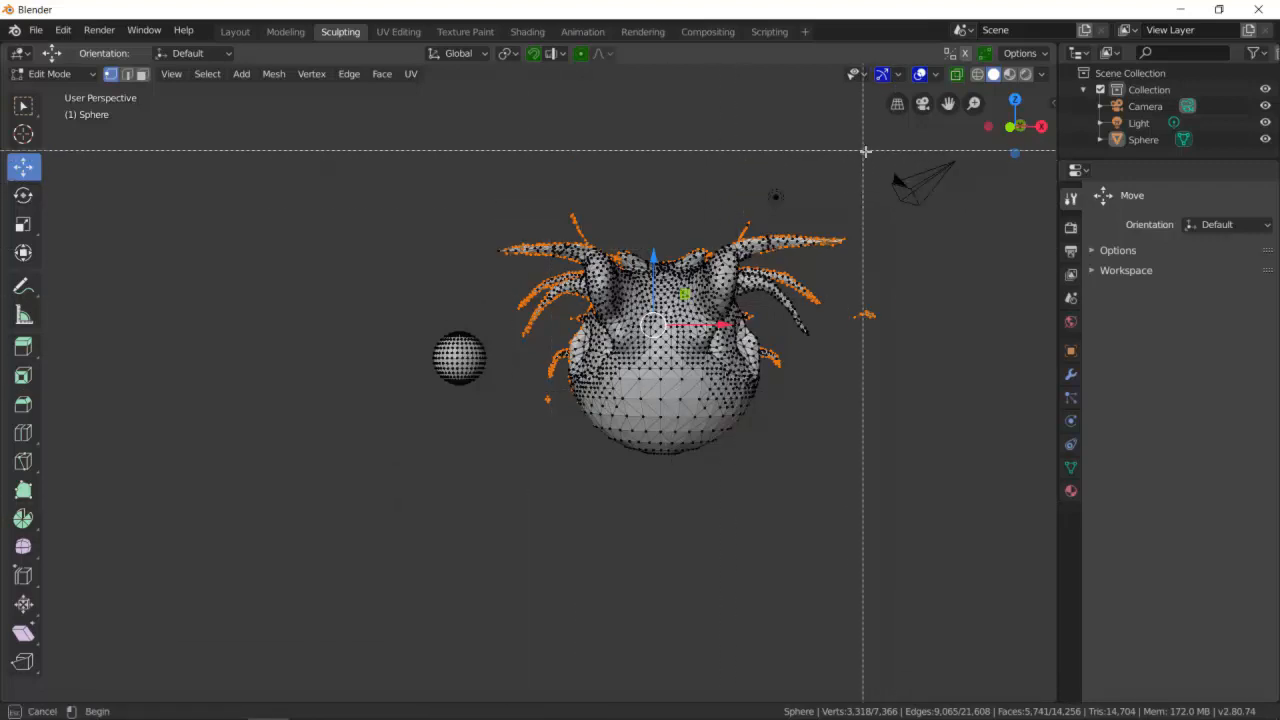
drag(477, 168, 942, 521)
scroll(700, 400, down, 5)
middle_drag(610, 365, 768, 381)
middle_drag(399, 455, 524, 433)
scroll(579, 410, down, 3)
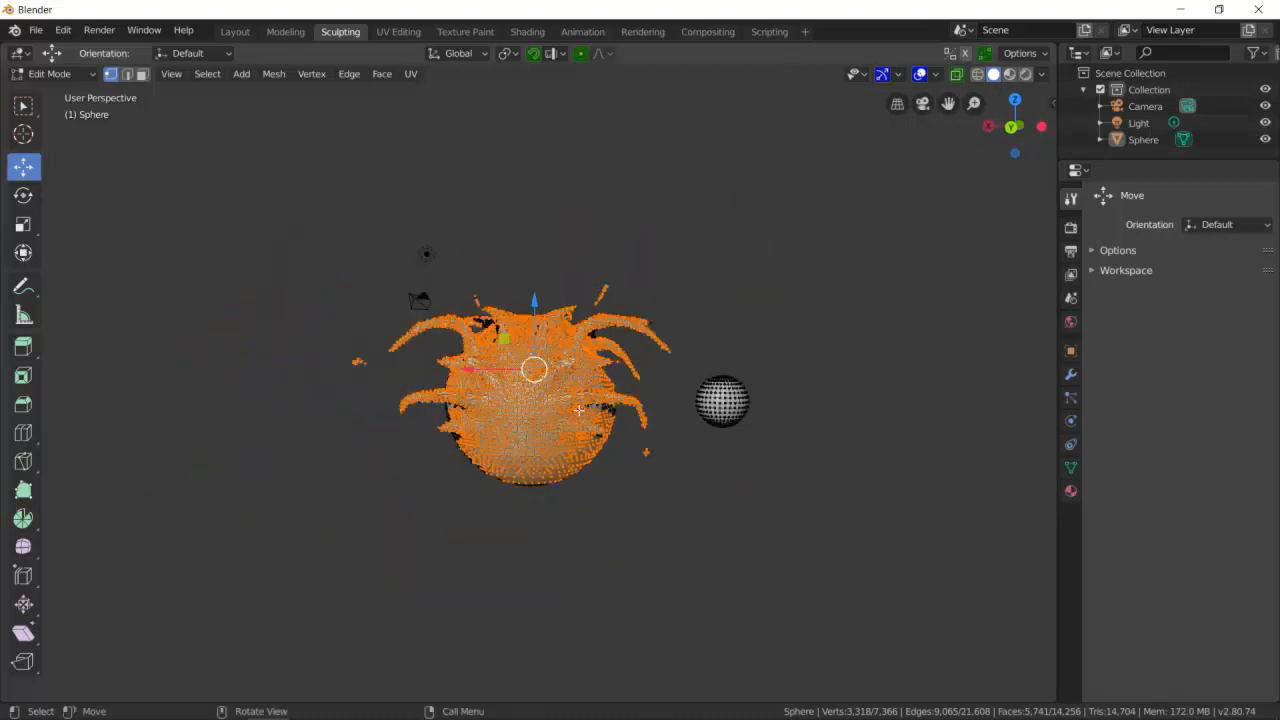
click(954, 77)
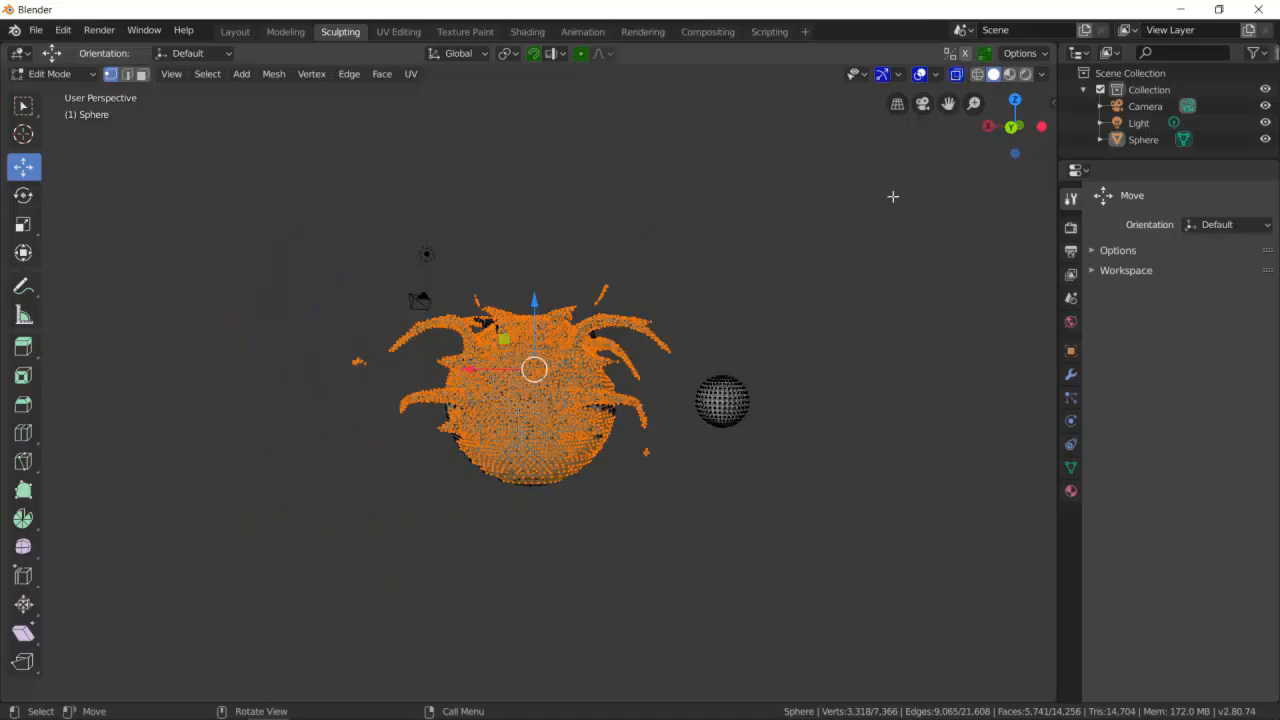
click(856, 225)
- Box-select all of the sculpted head's vertices and delete them
key(b)
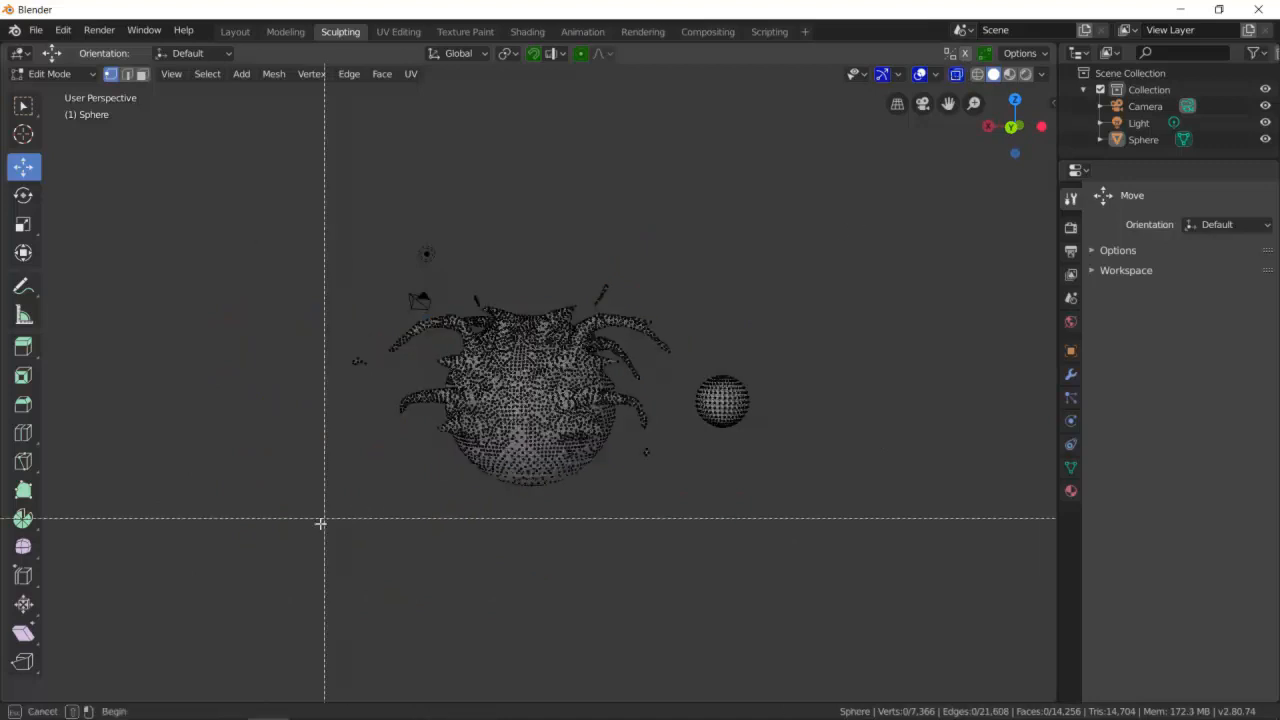
drag(306, 540, 683, 206)
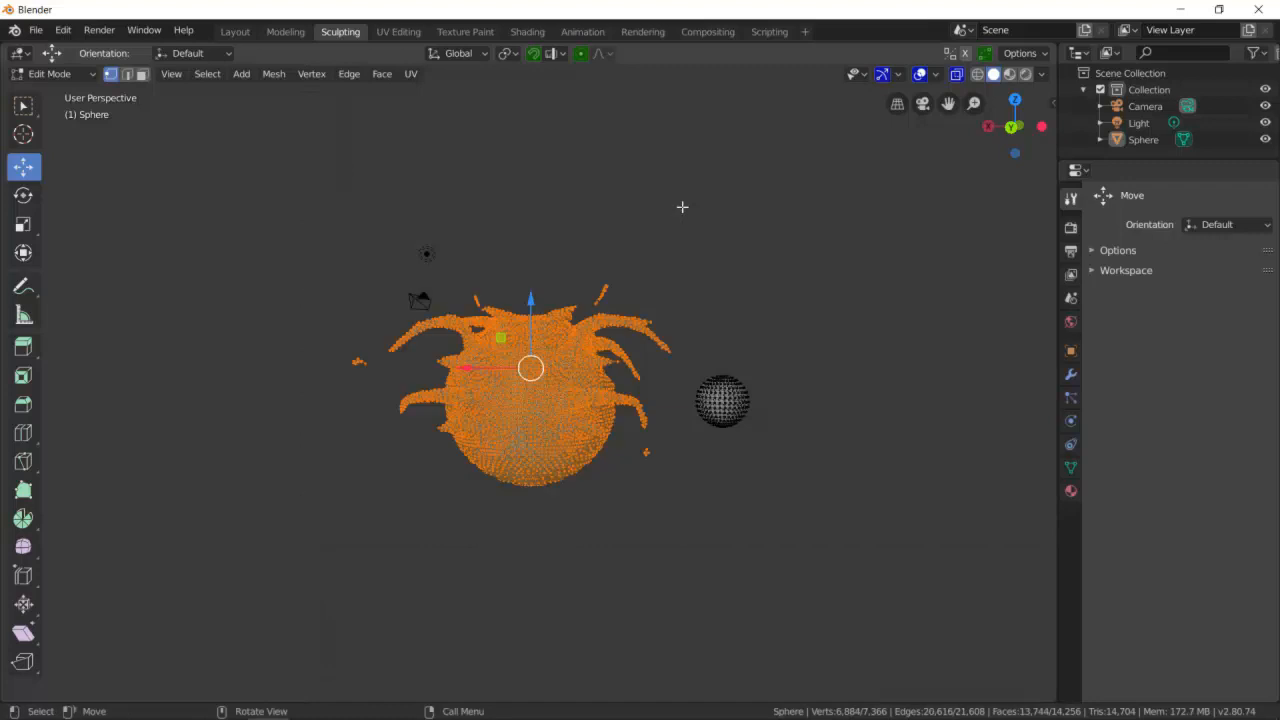
key(x)
click(682, 207)
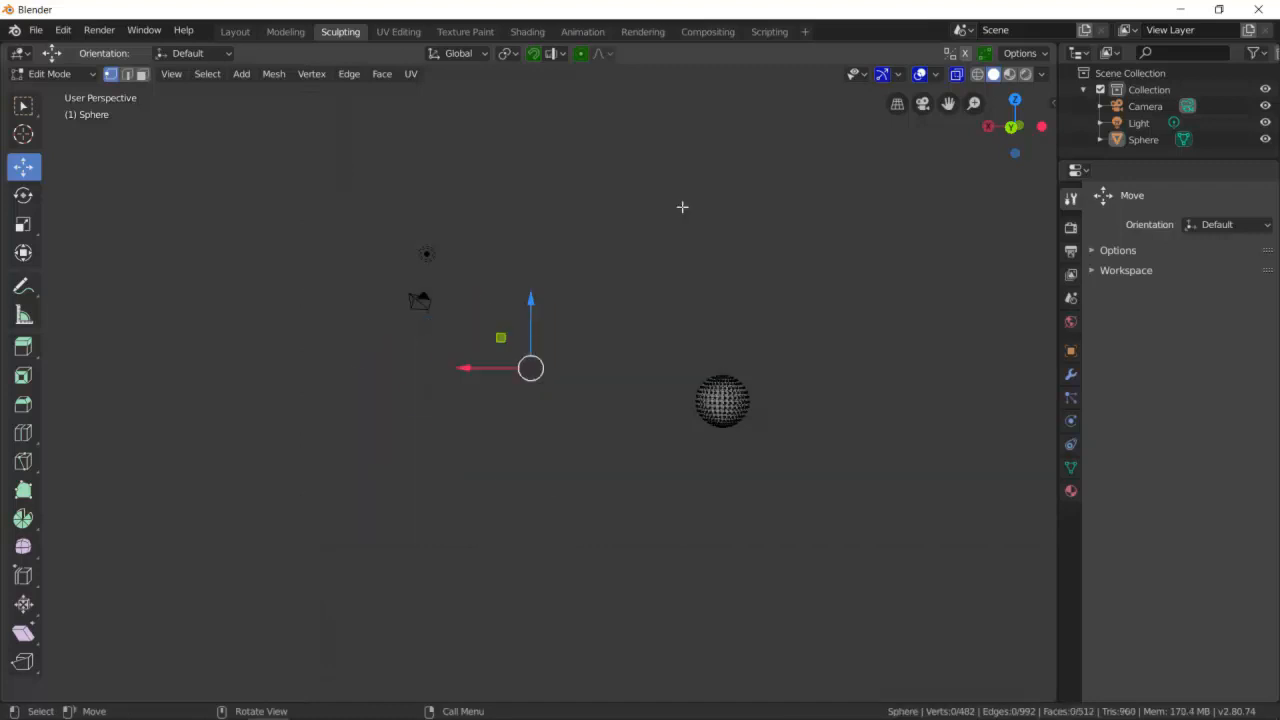
- Switch to Object Mode, select the remaining small sphere object and delete it
click(72, 76)
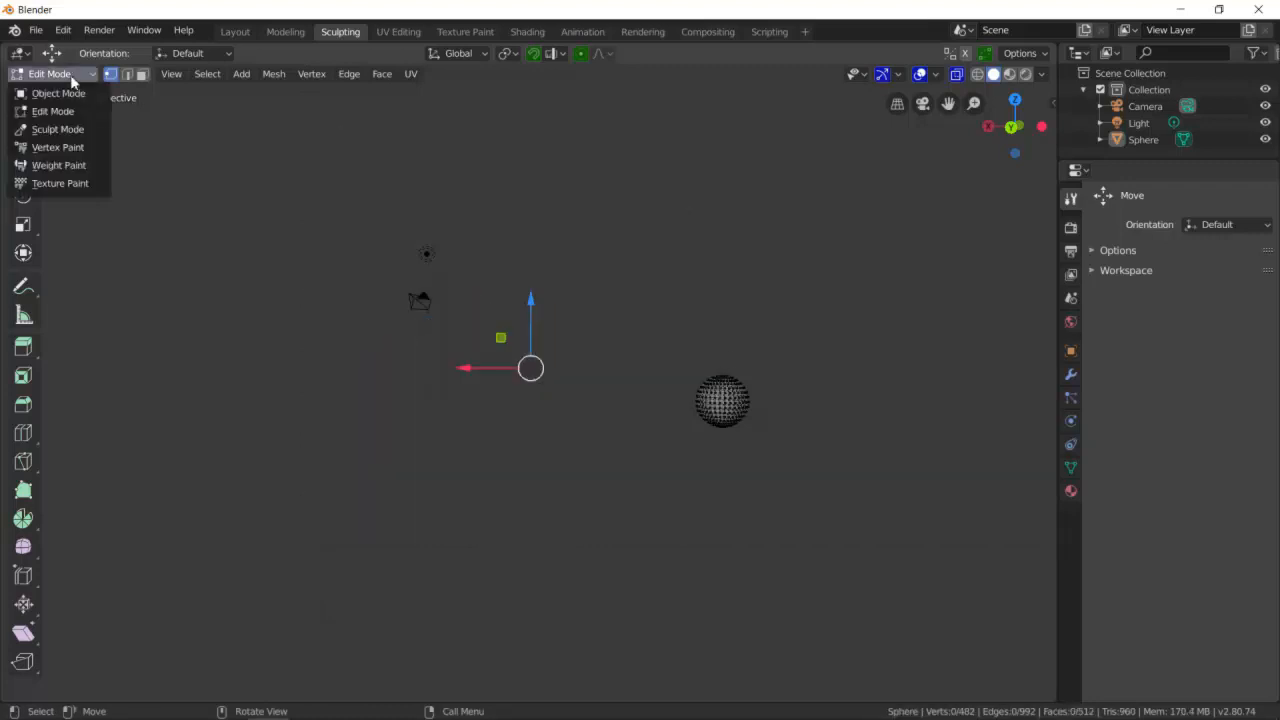
click(58, 91)
middle_drag(646, 272, 775, 427)
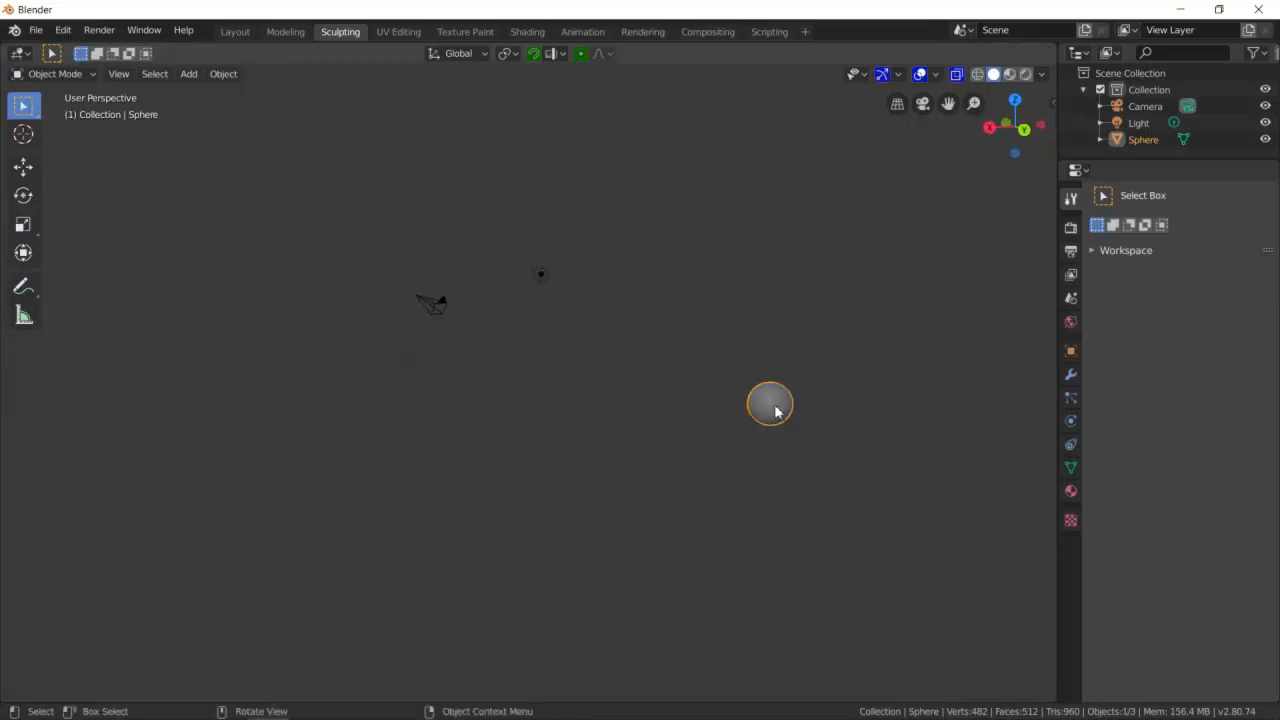
key(Delete)
- Add a new UV Sphere to the empty scene
middle_drag(637, 360, 747, 381)
scroll(745, 380, up, 5)
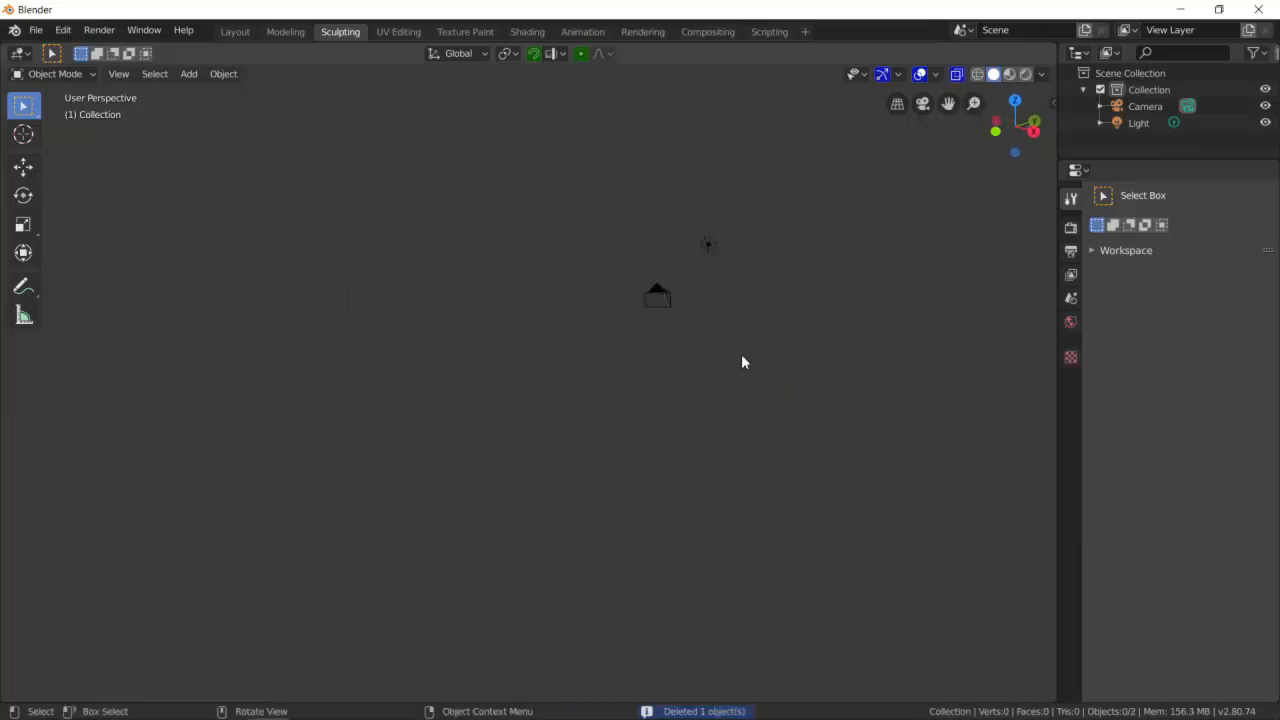
key(shift+a)
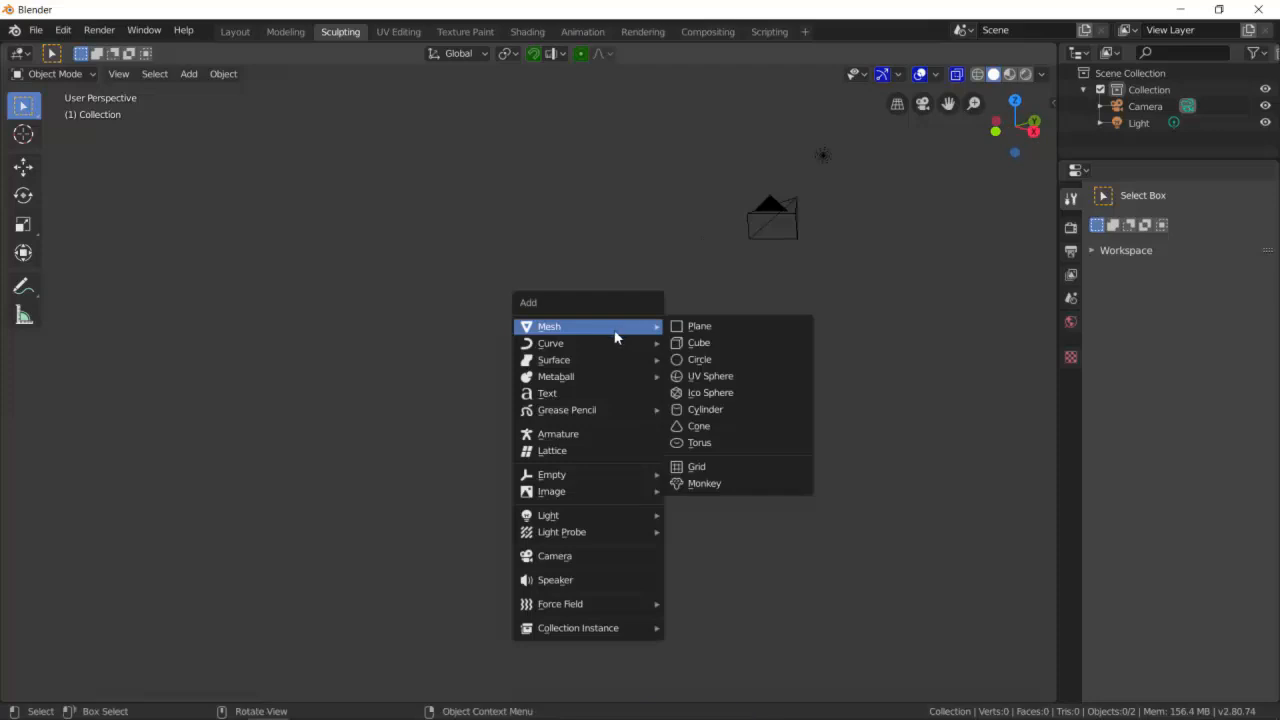
mouse_move(627, 330)
click(723, 375)
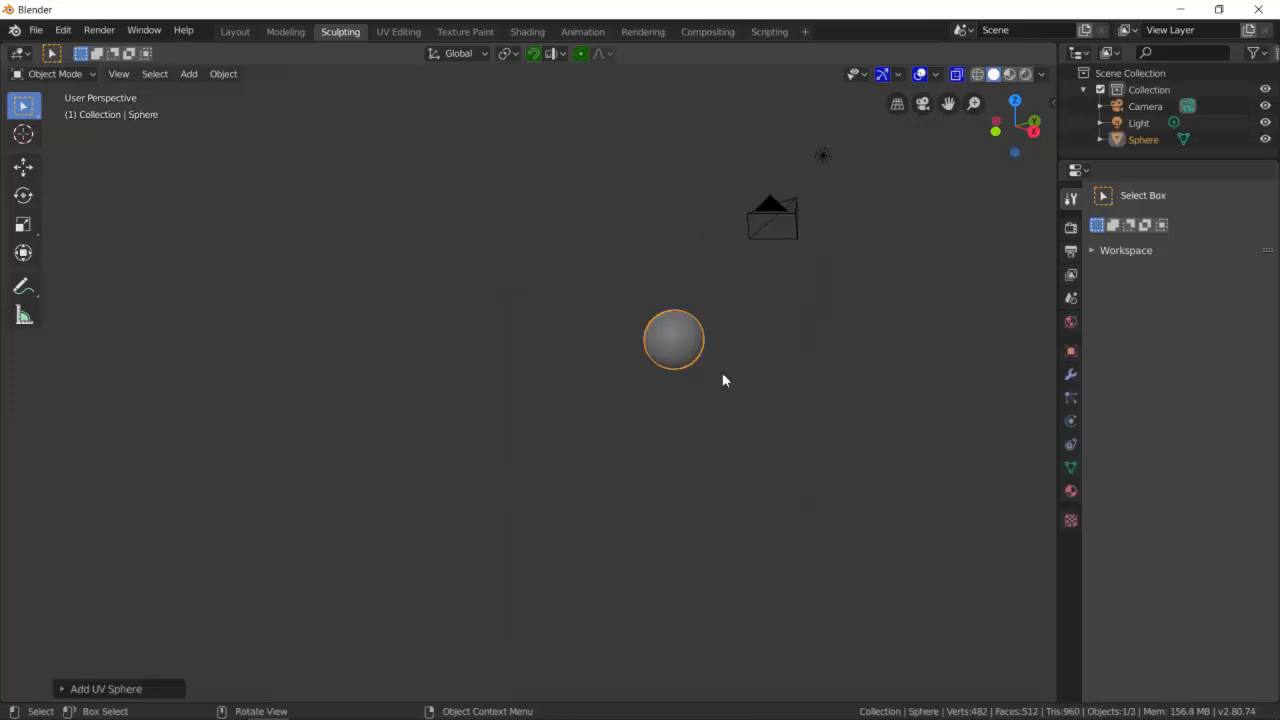
- Deselect the sphere and add a Plane mesh at the sphere's centre
scroll(730, 352, up, 2)
scroll(780, 345, up, 4)
shift+middle_drag(825, 345, 316, 425)
scroll(577, 340, up, 4)
scroll(596, 327, up, 1)
scroll(600, 323, down, 4)
click(640, 360)
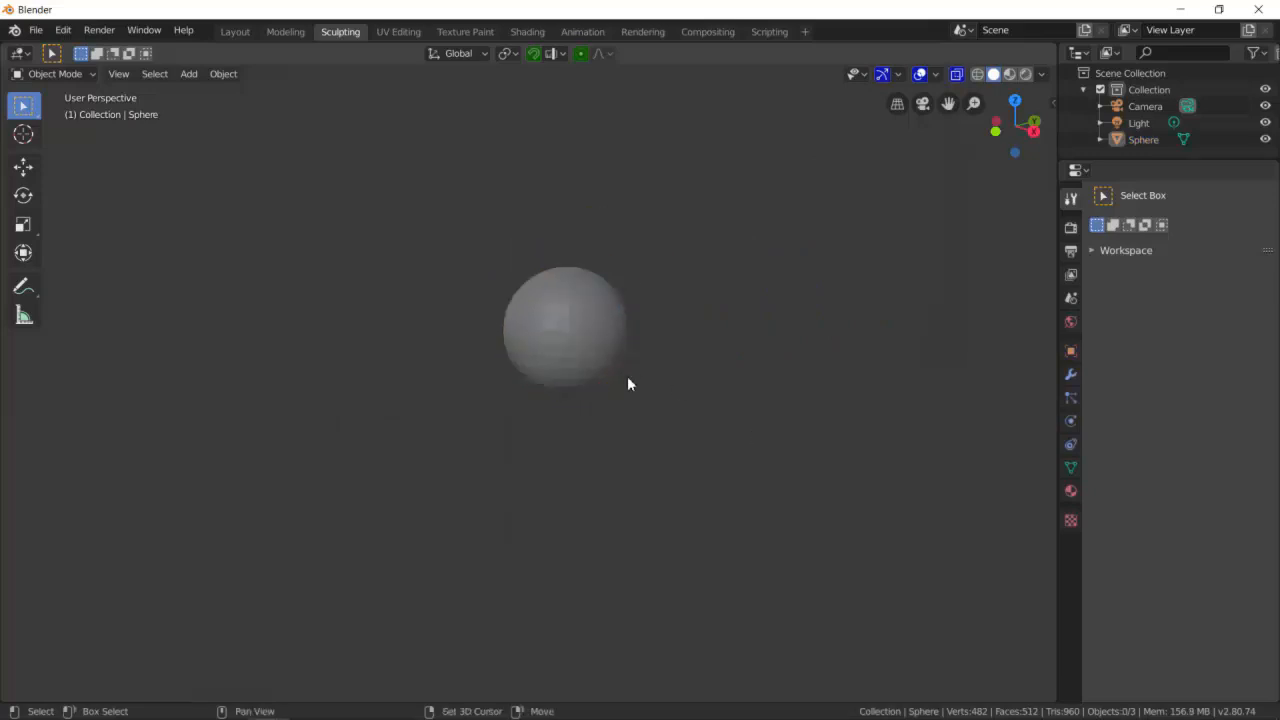
key(shift+a)
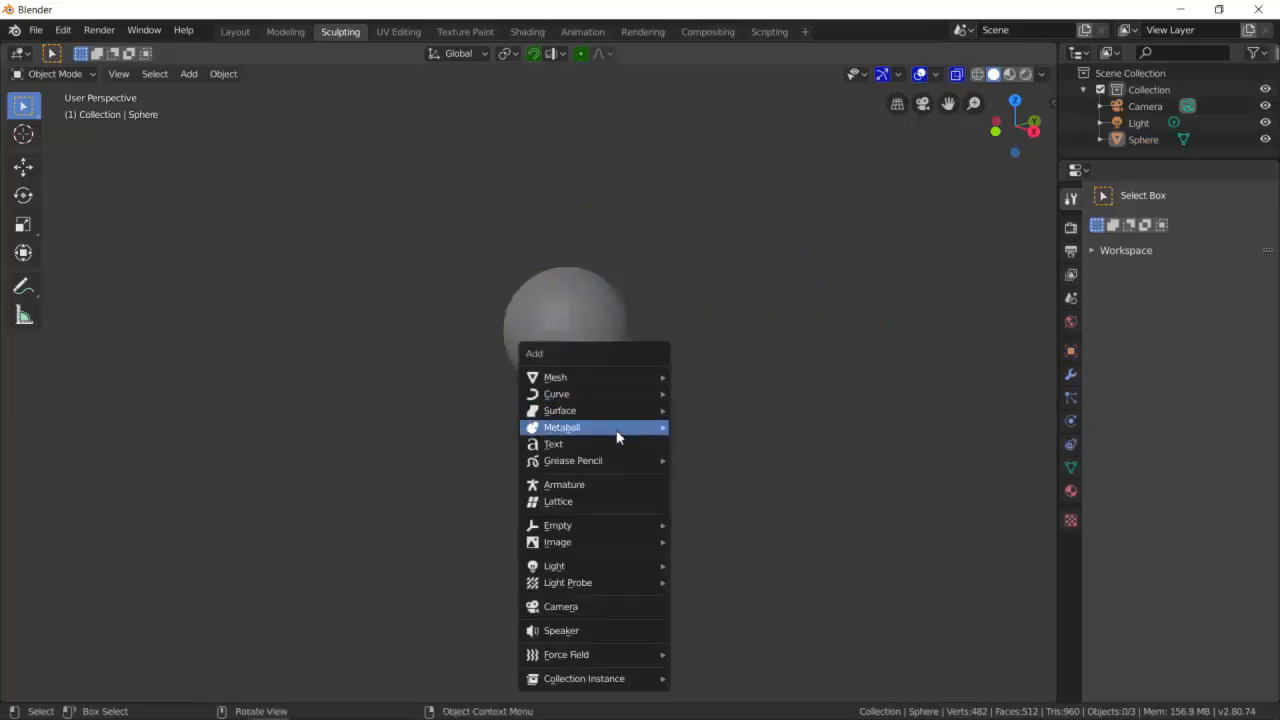
mouse_move(612, 377)
click(704, 376)
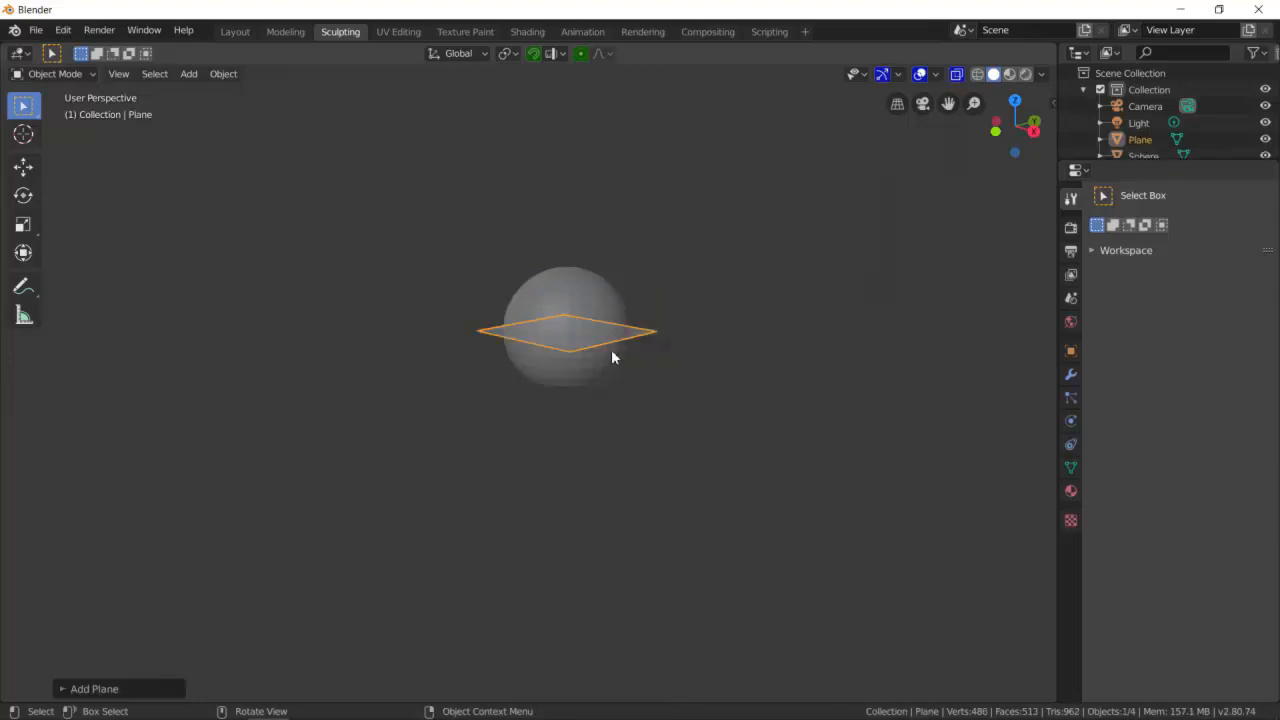
- Move the plane down beneath the sphere and scale it up into a large floor
click(23, 167)
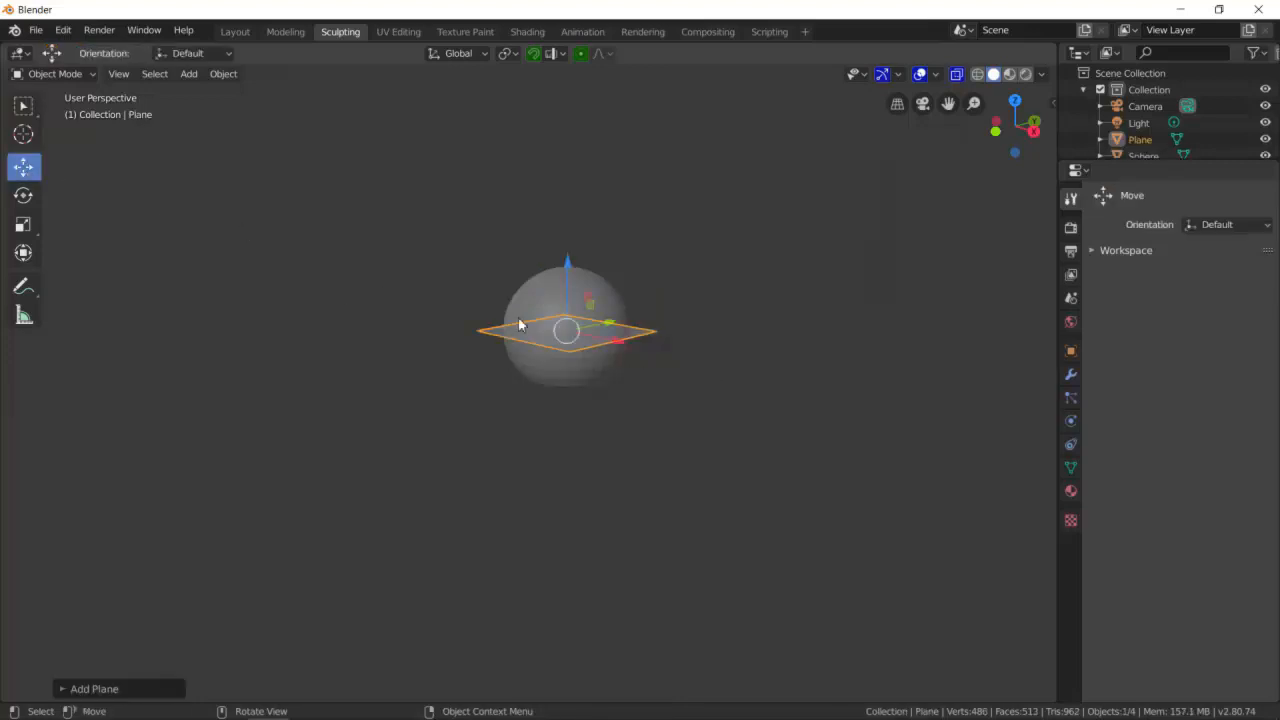
drag(567, 270, 567, 330)
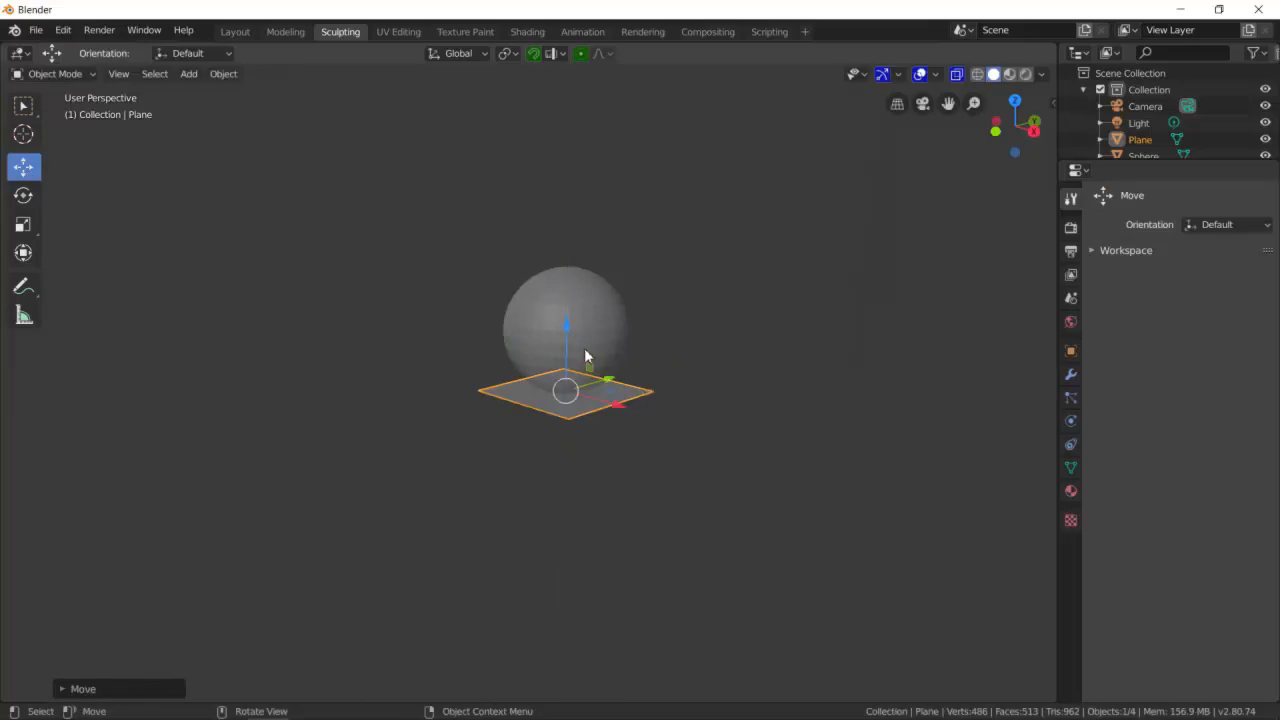
key(s)
click(906, 396)
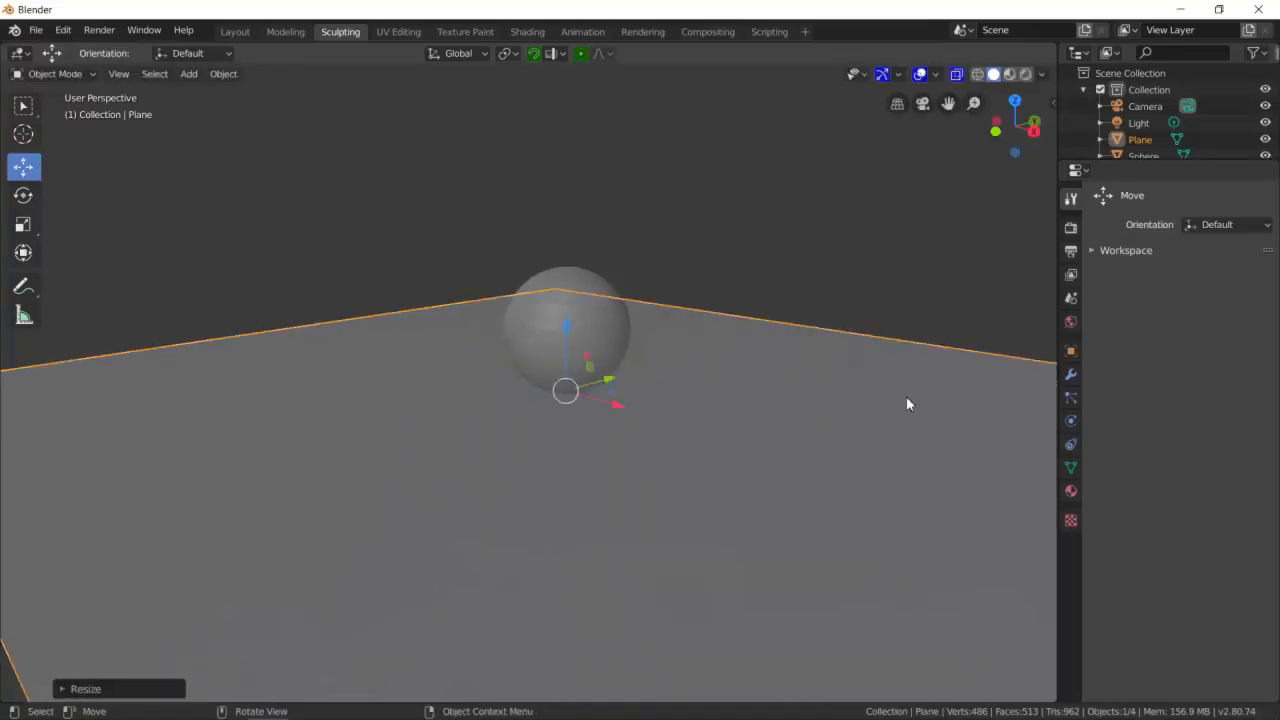
- Select the sphere and move it toward the left side of the plane
middle_drag(622, 280, 608, 300)
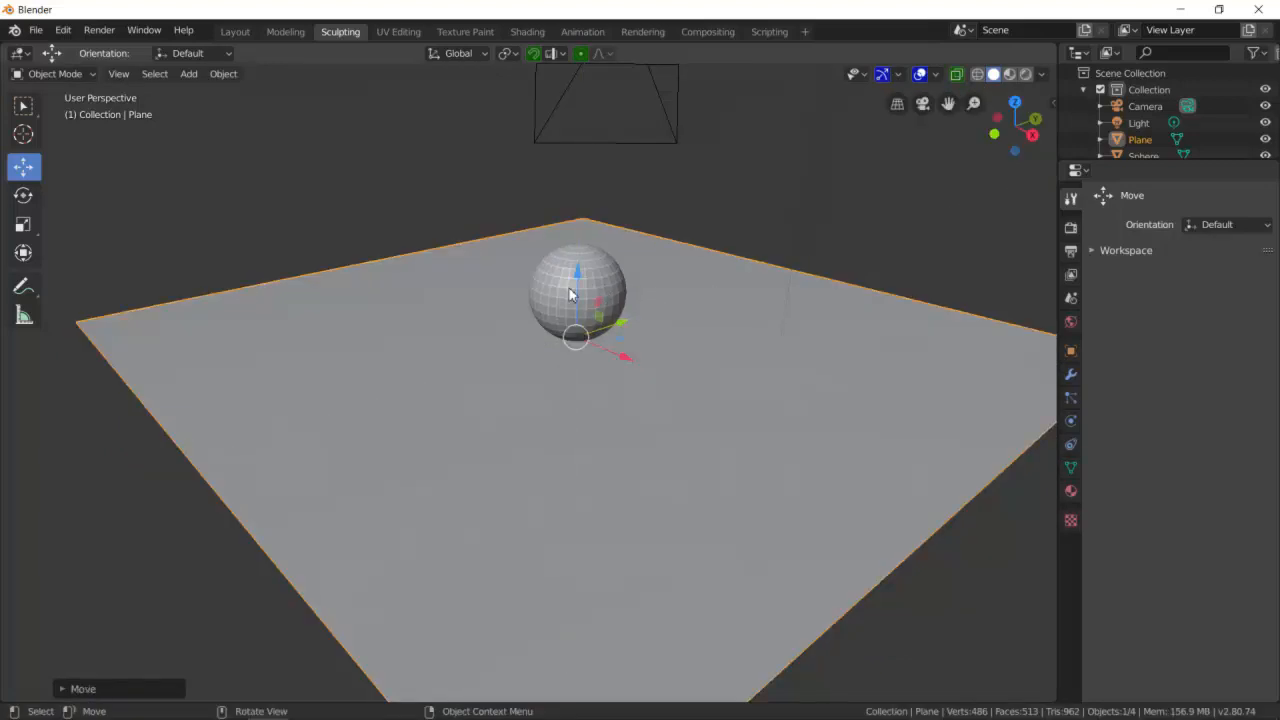
click(549, 288)
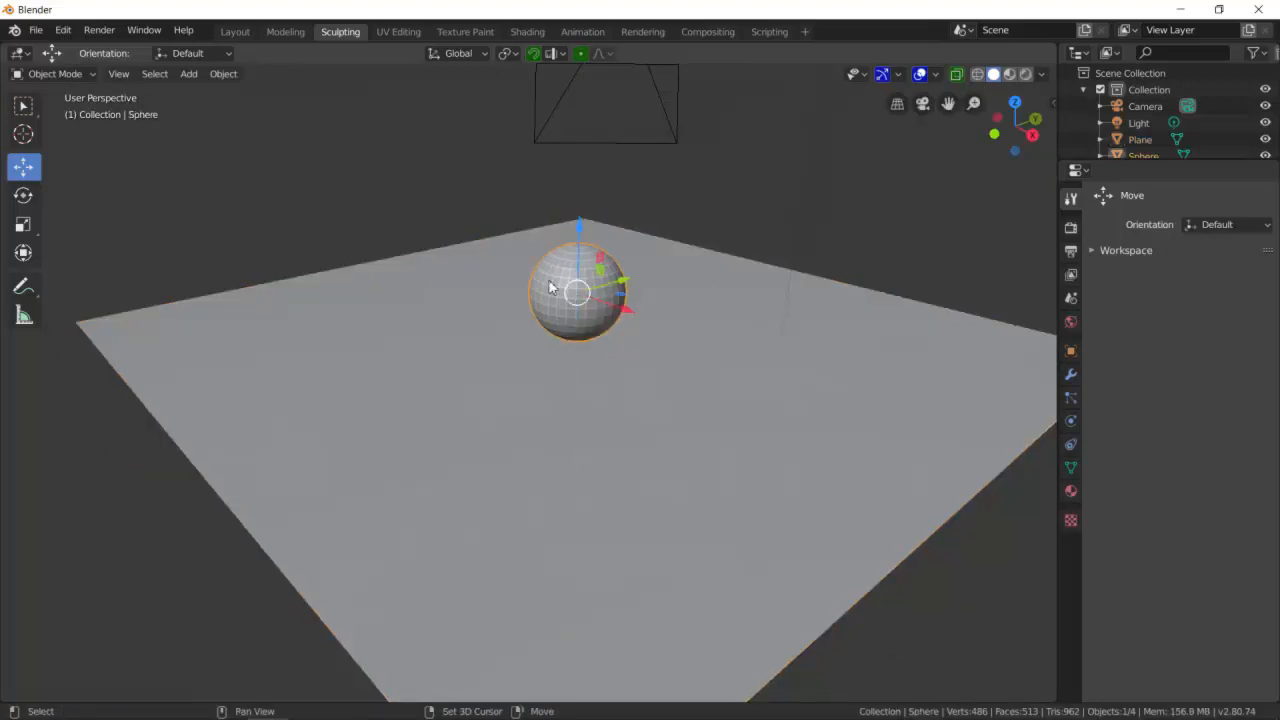
drag(624, 284, 377, 361)
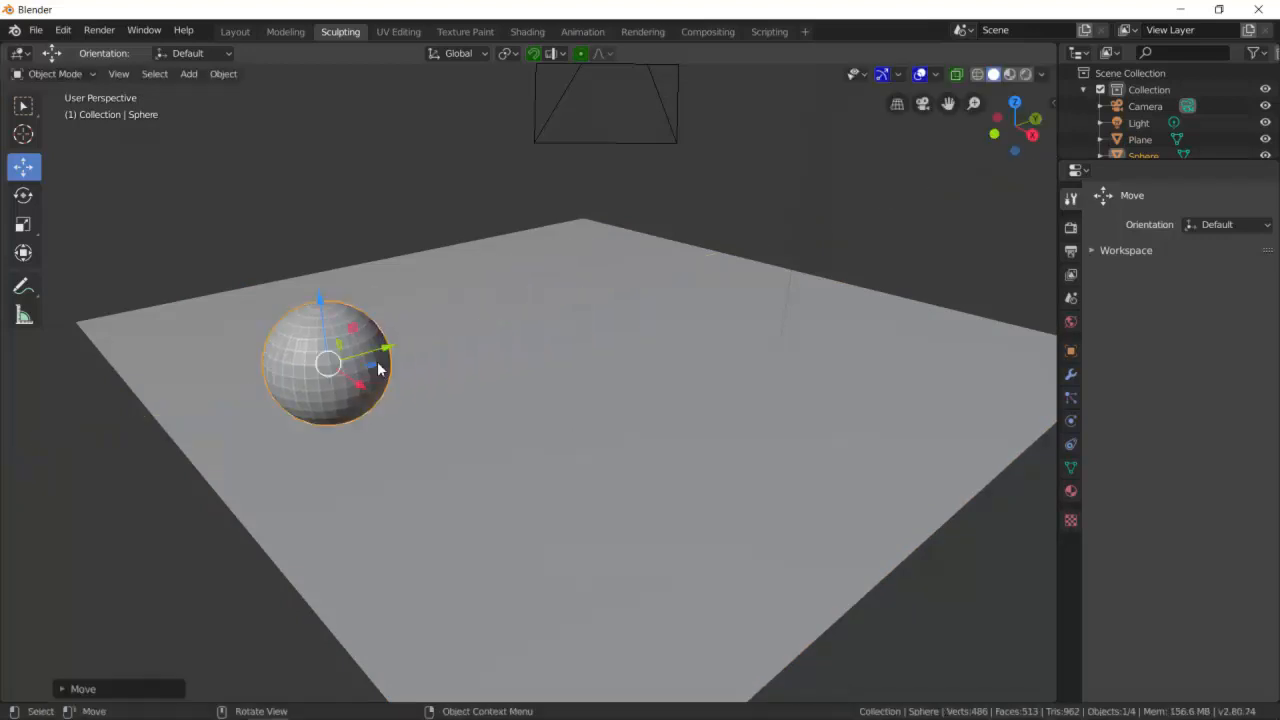
- Duplicate the sphere twice, placing one copy on the right and one in the middle of the plane
key(shift+d)
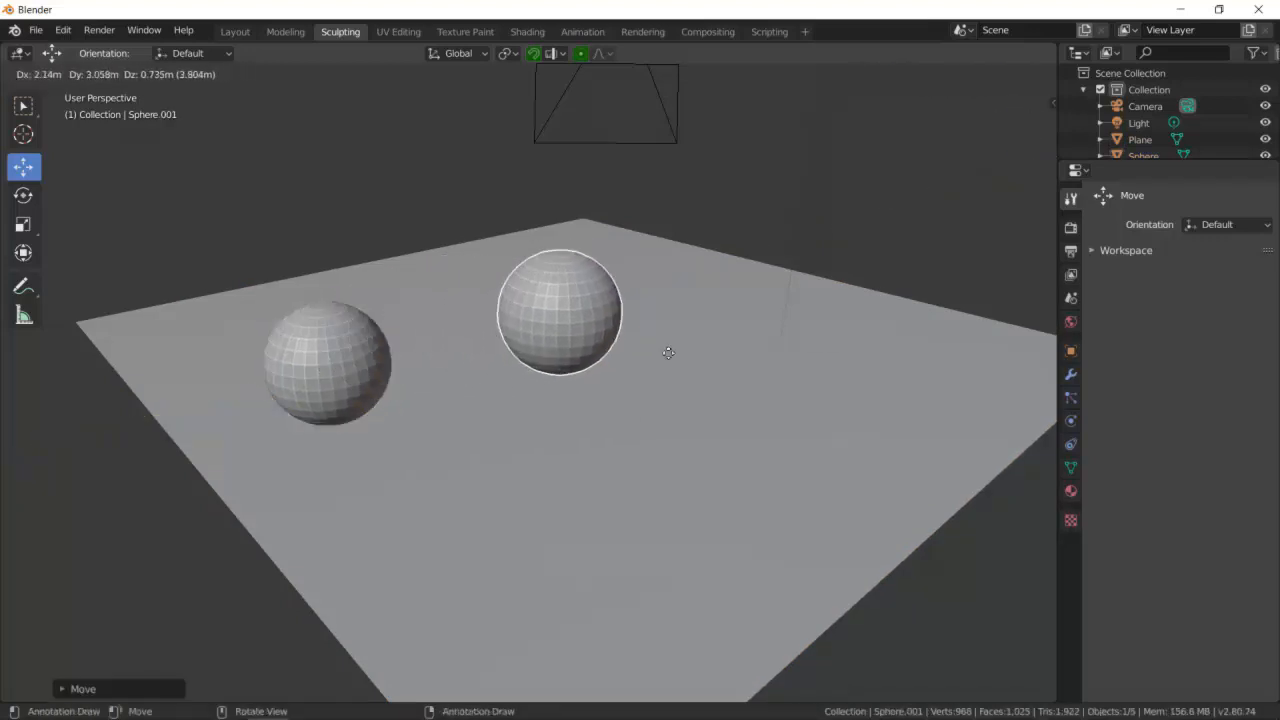
click(895, 373)
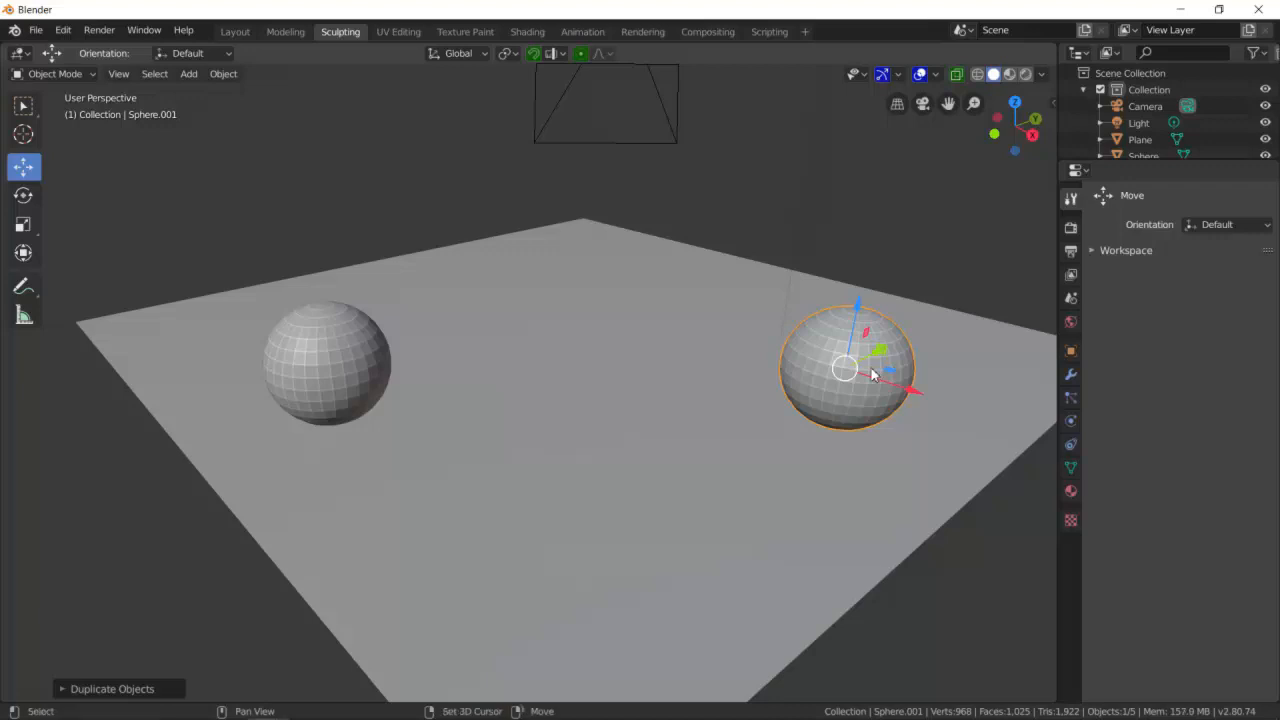
key(shift+d)
click(610, 320)
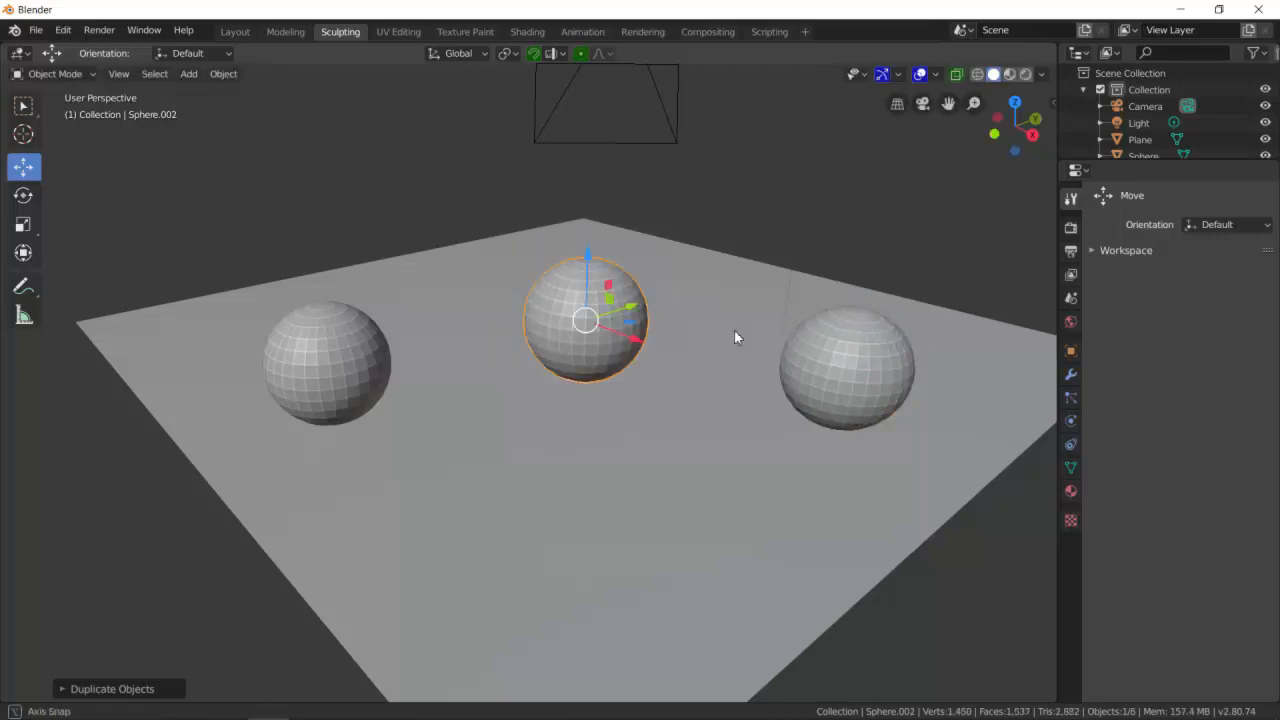
scroll(734, 337, down, 5)
drag(653, 350, 679, 315)
drag(660, 226, 656, 243)
click(740, 402)
drag(746, 346, 745, 345)
click(660, 320)
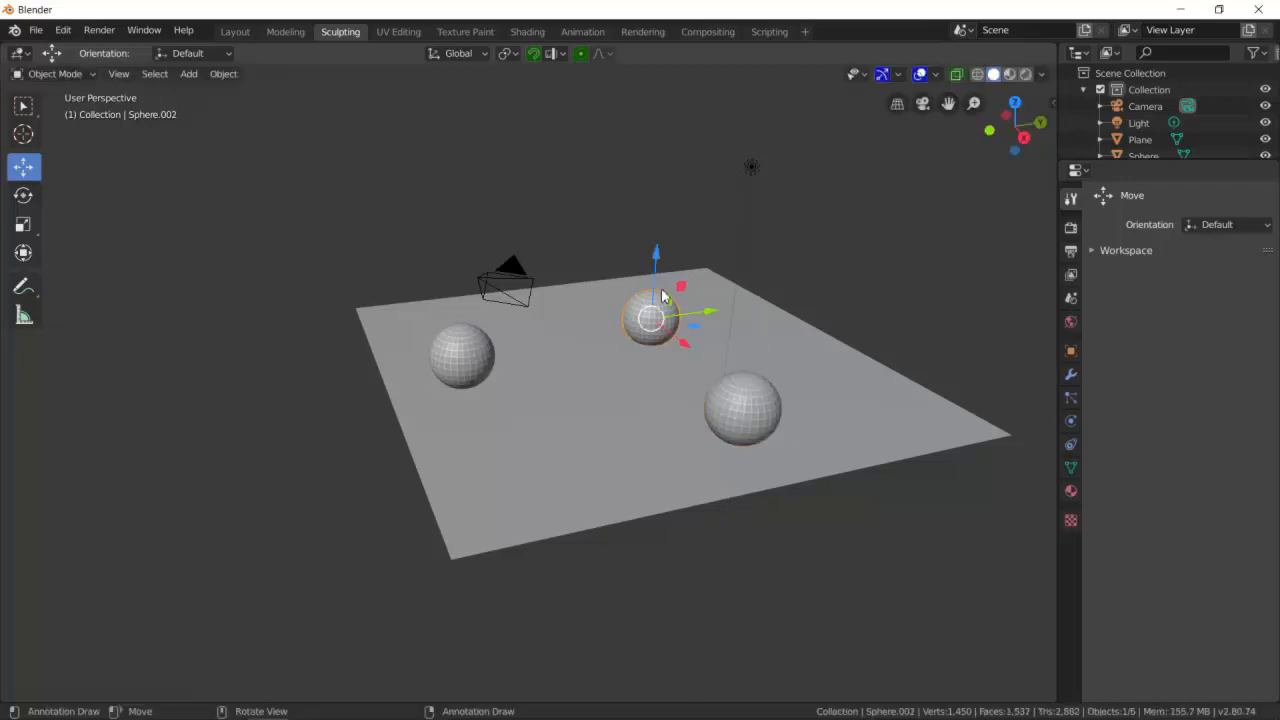
drag(660, 262, 660, 264)
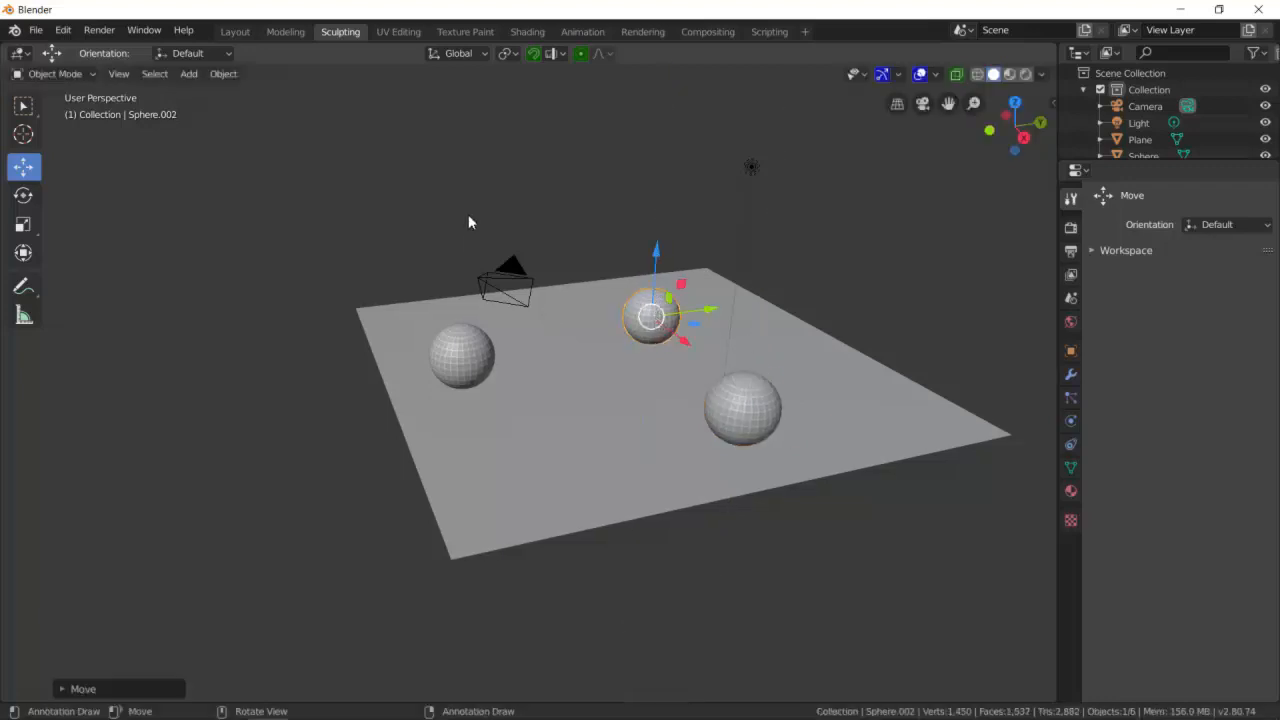
- Apply Shade Smooth to the middle sphere
click(467, 243)
scroll(584, 230, up, 4)
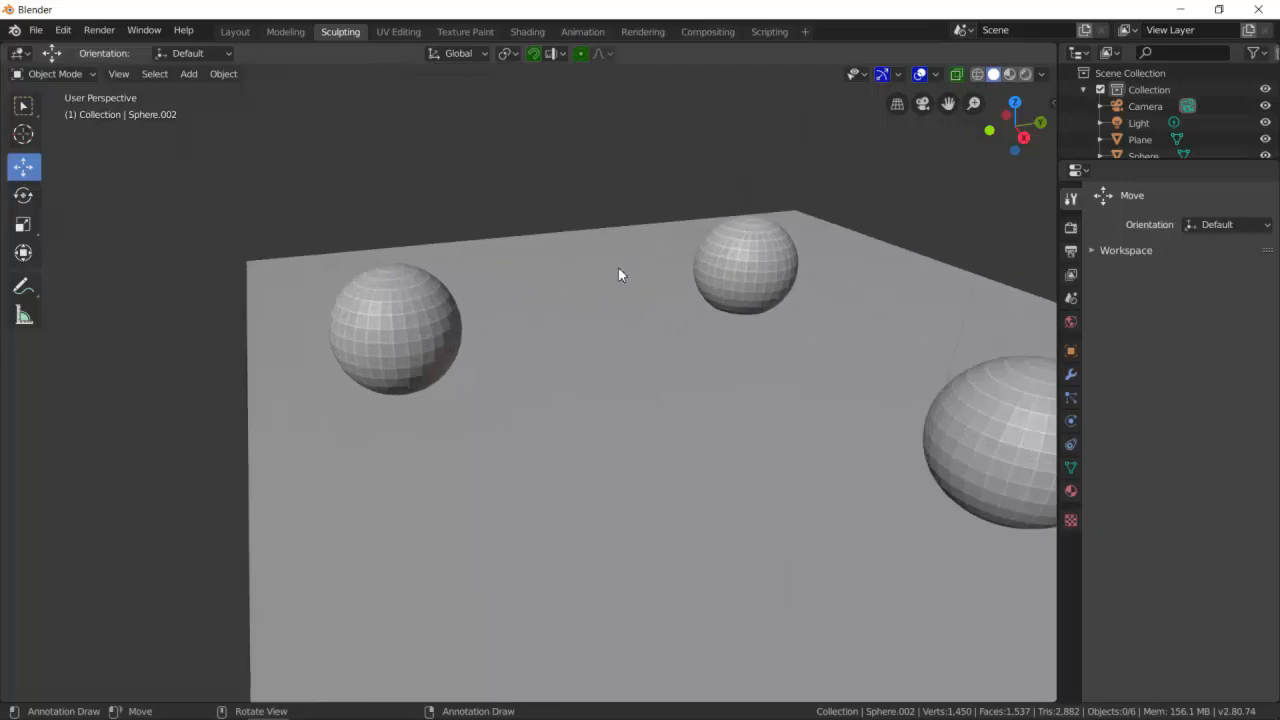
click(402, 305)
scroll(540, 255, down, 4)
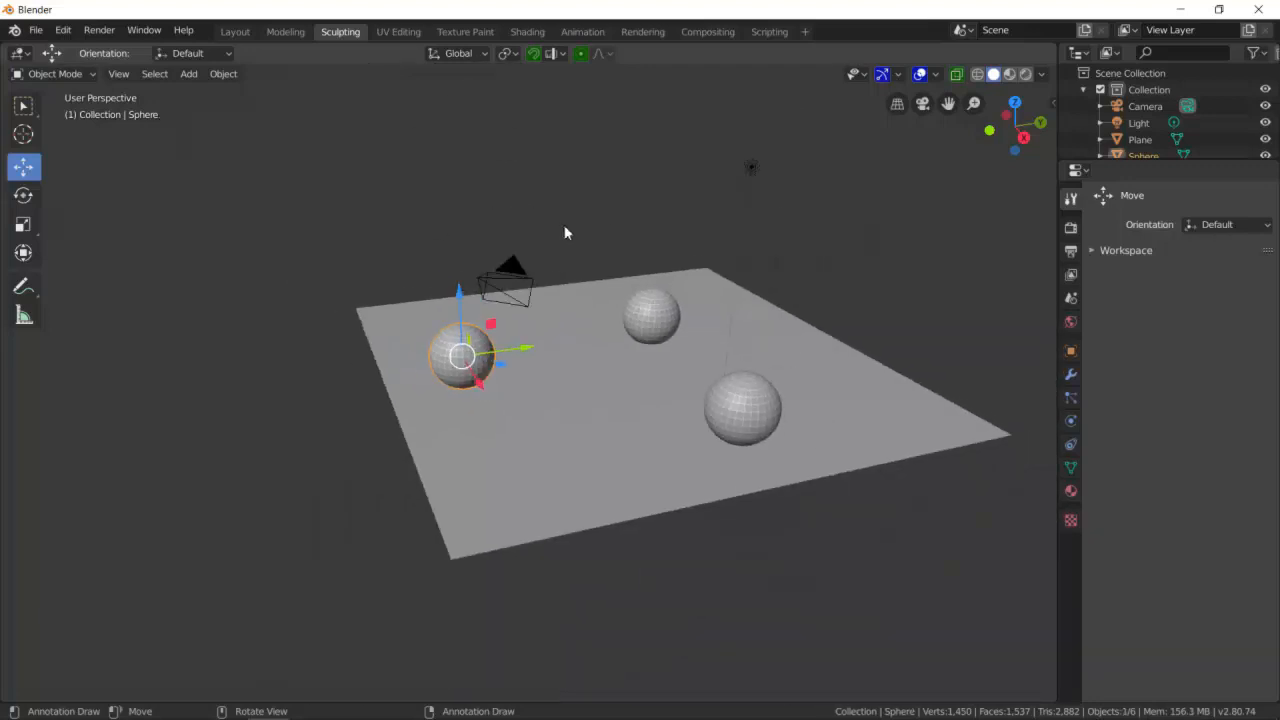
scroll(664, 292, up, 3)
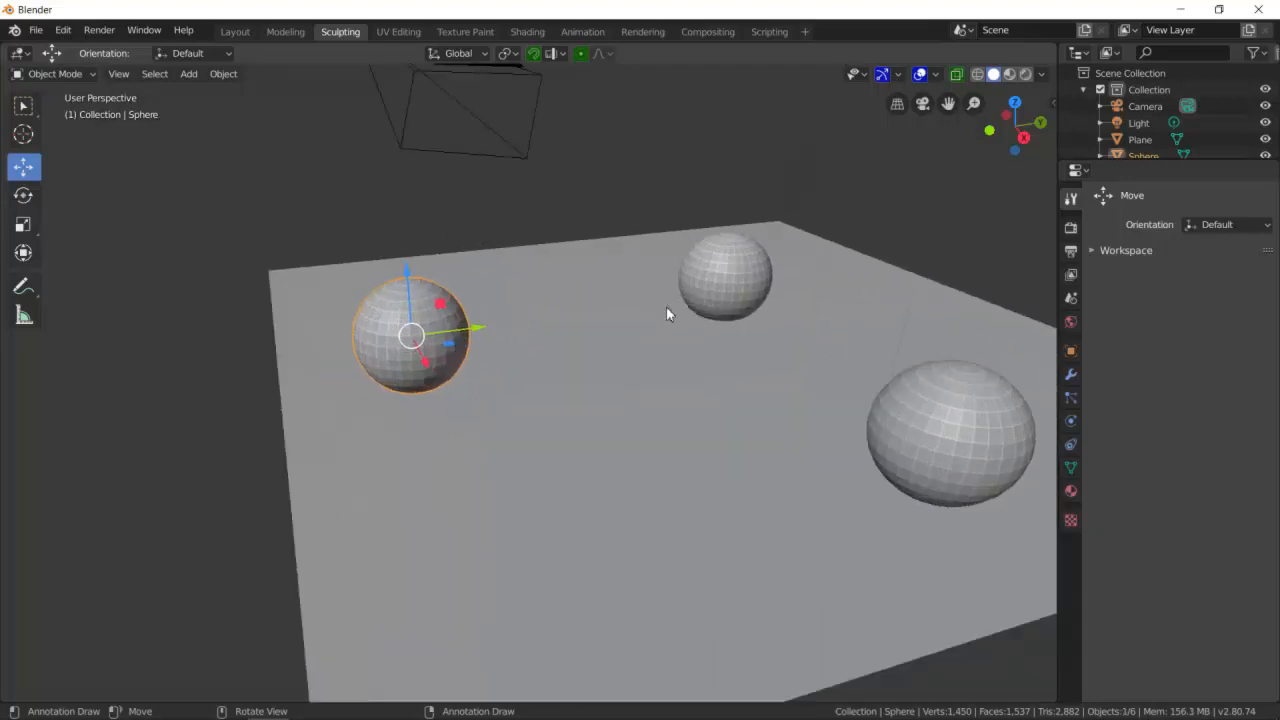
scroll(660, 340, down, 1)
click(383, 502)
click(216, 444)
click(449, 375)
right_click(449, 375)
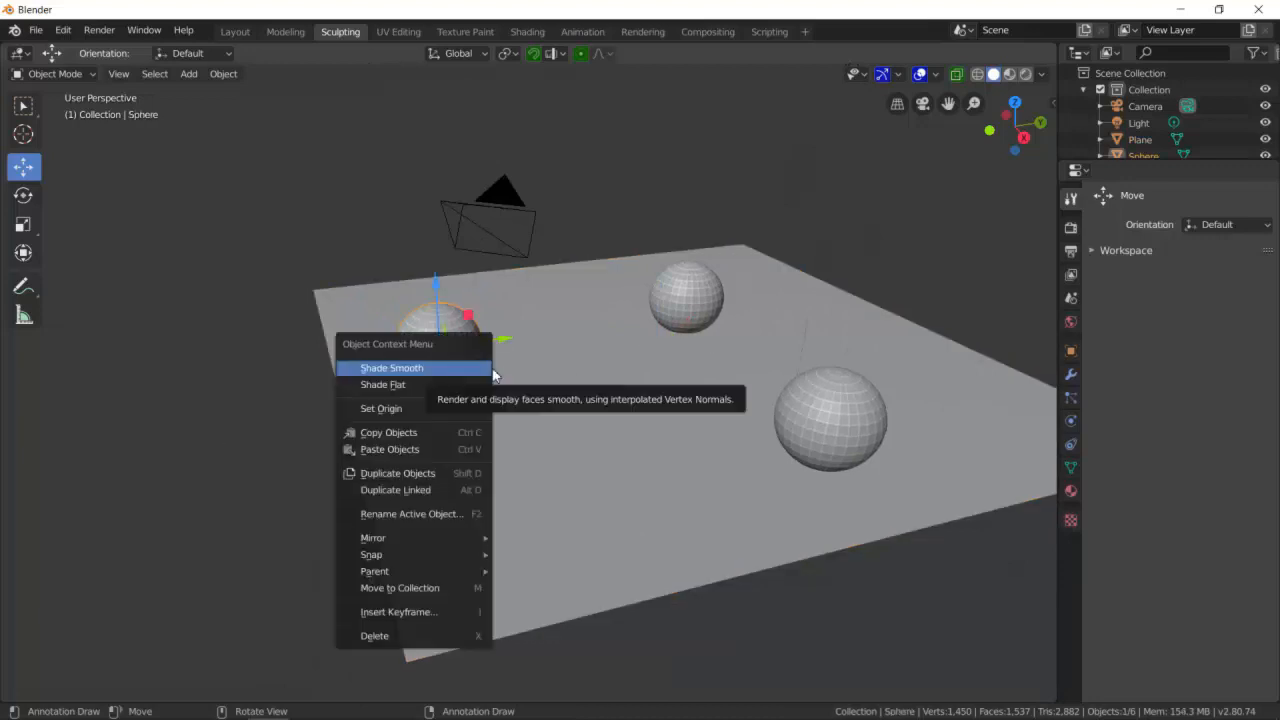
click(619, 339)
click(684, 295)
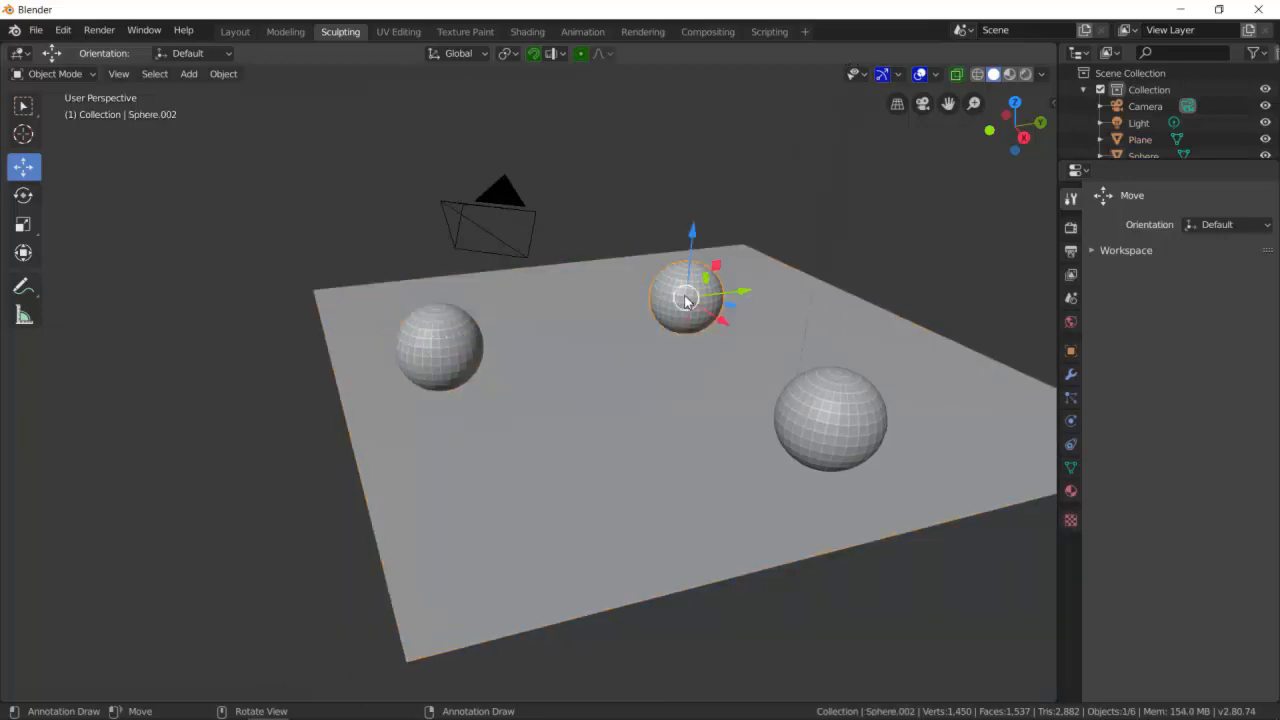
right_click(685, 296)
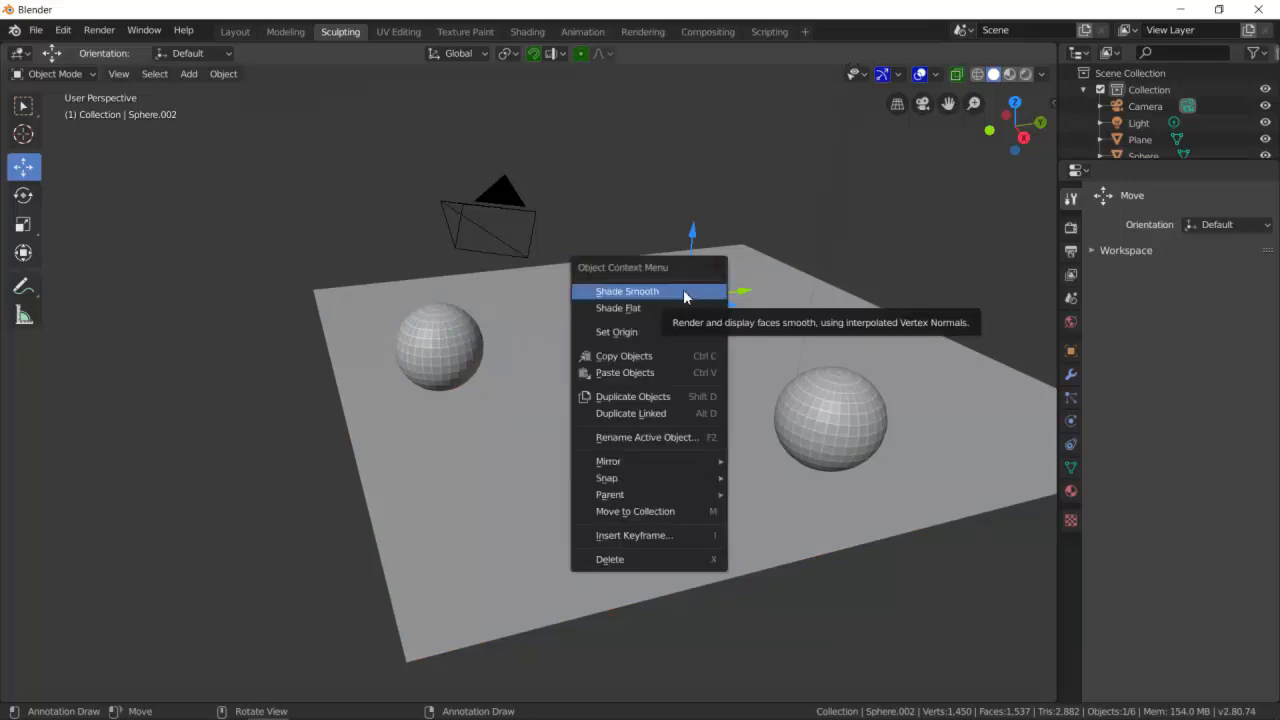
mouse_move(652, 336)
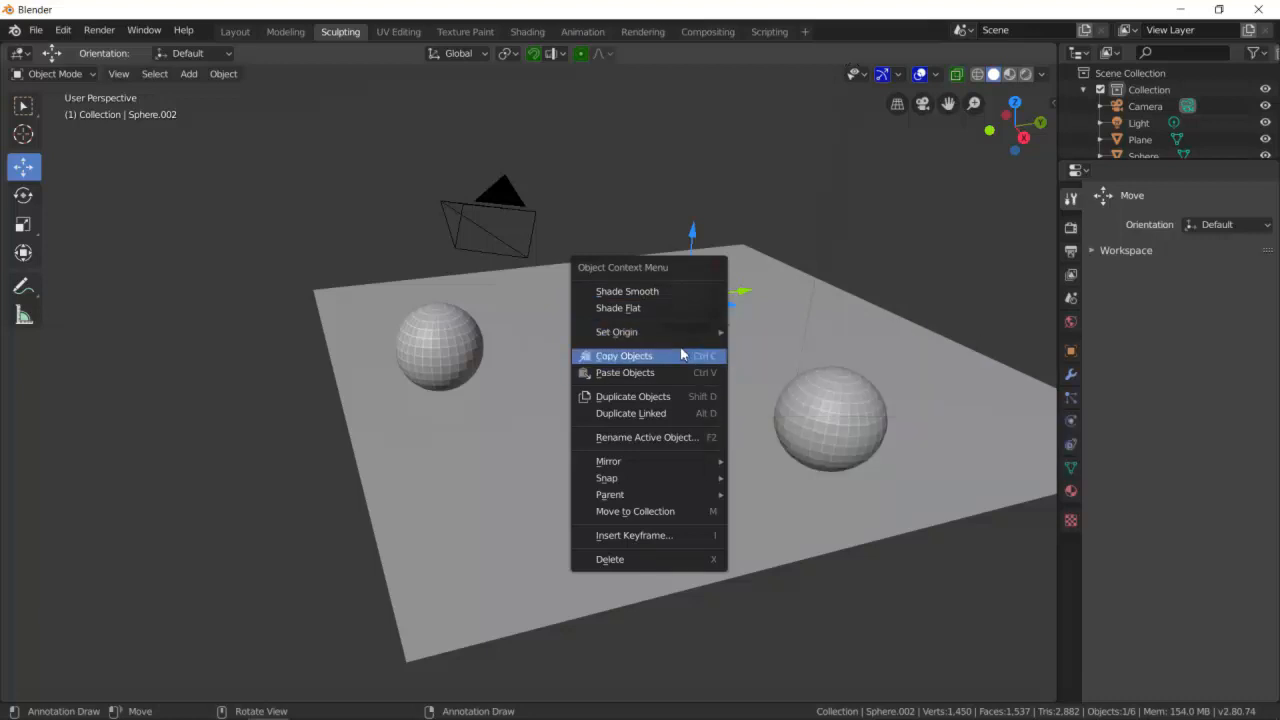
click(671, 300)
- Apply Shade Smooth to the left and right spheres
click(560, 330)
click(461, 349)
right_click(452, 356)
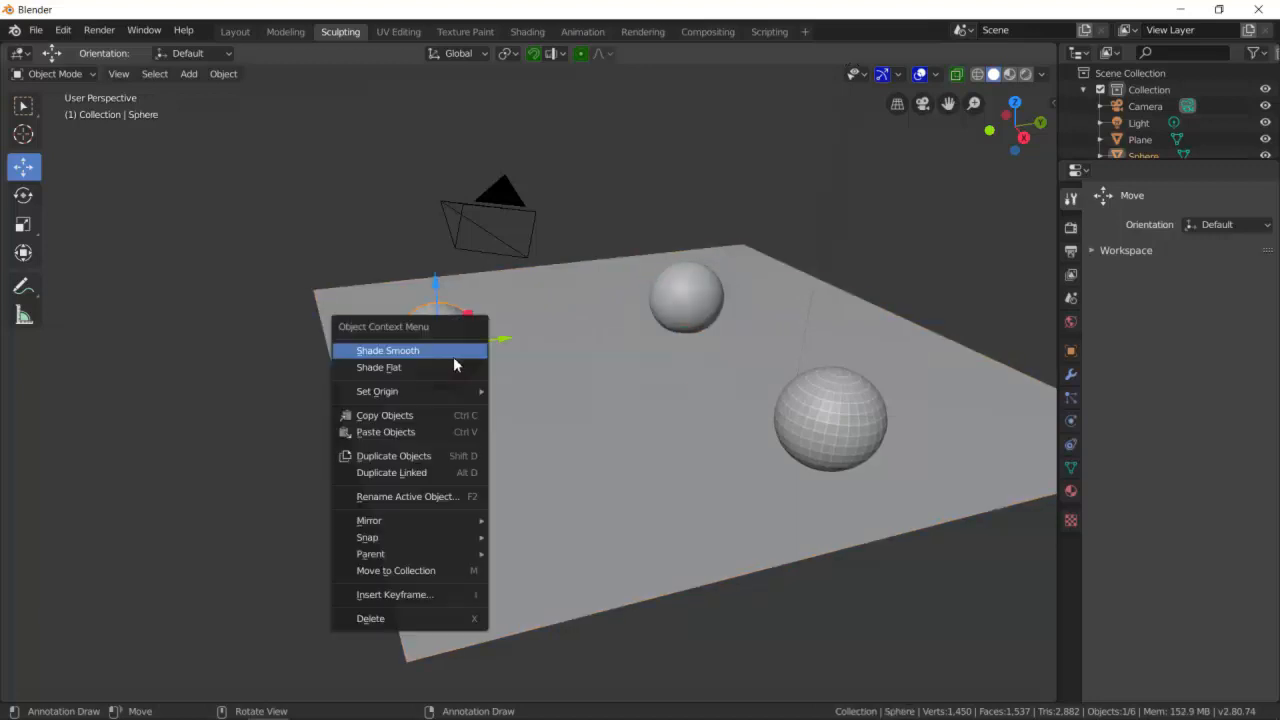
click(453, 358)
click(700, 433)
click(855, 423)
right_click(855, 423)
click(855, 423)
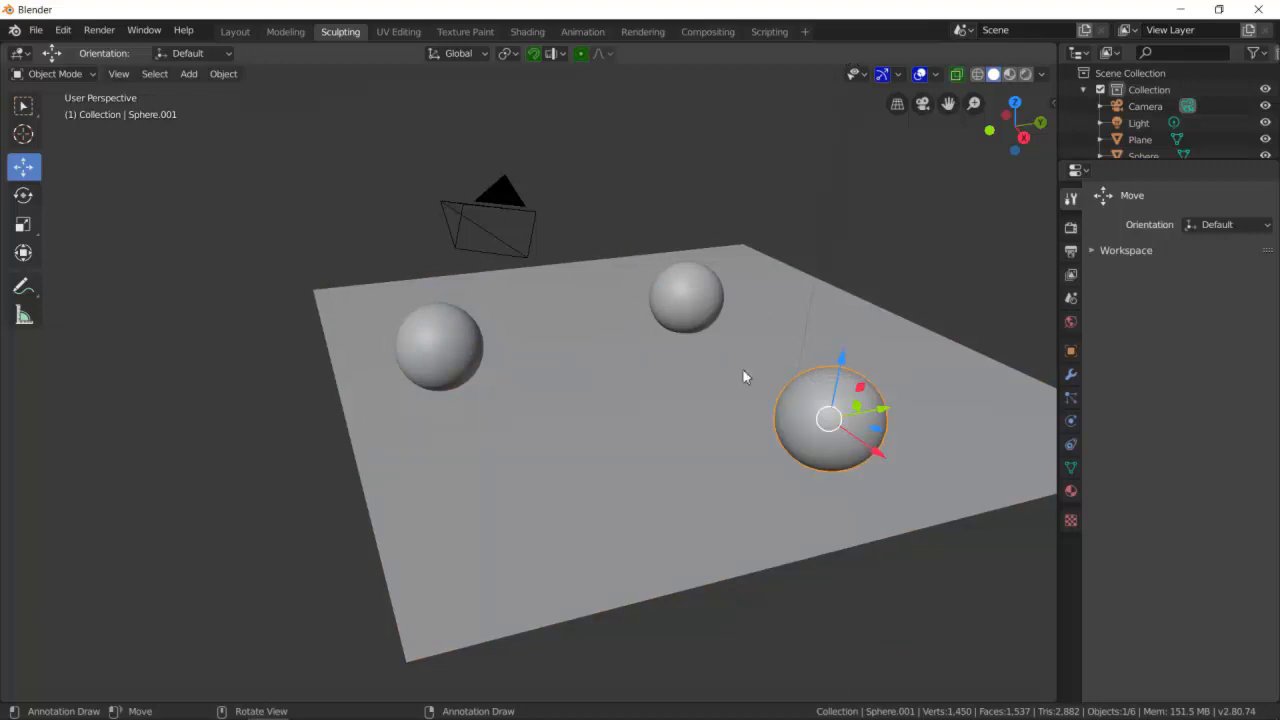
- Set the middle sphere back to Shade Flat
mouse_move(634, 394)
middle_down()
mouse_move(571, 394)
mouse_move(662, 407)
mouse_move(606, 409)
mouse_move(640, 382)
middle_up()
click(640, 382)
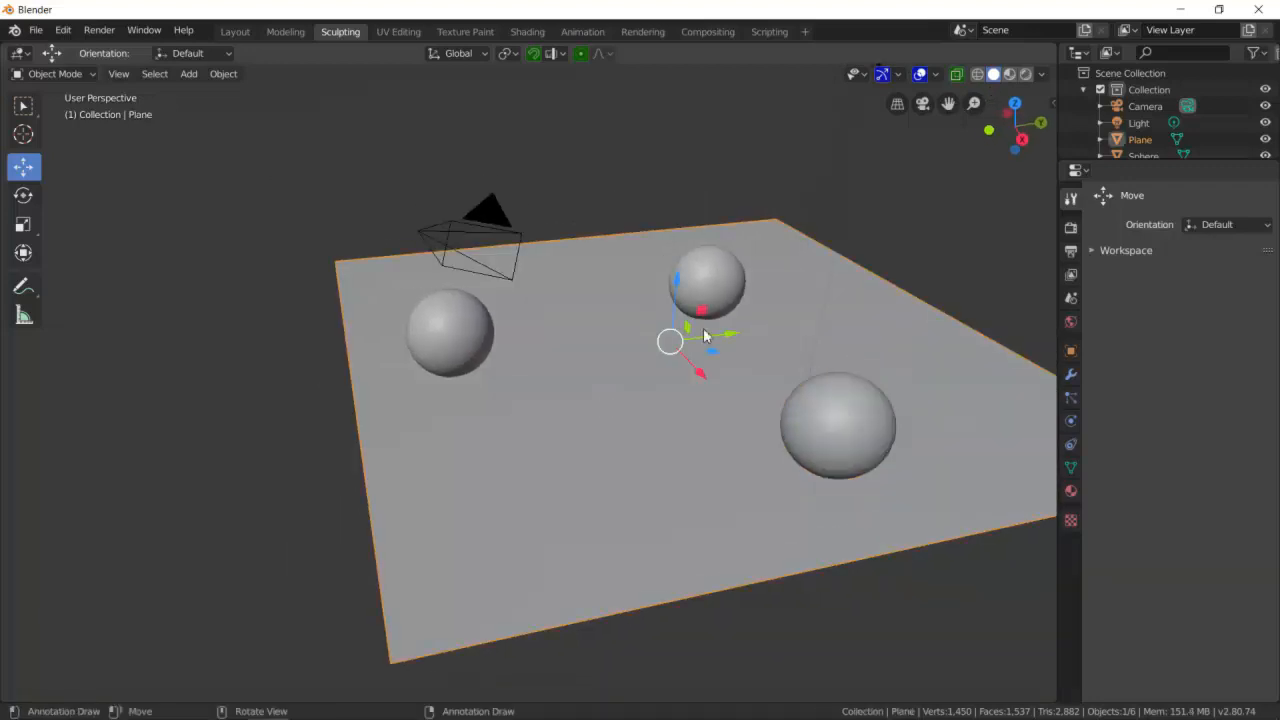
shift+click(716, 279)
right_click(716, 279)
click(711, 293)
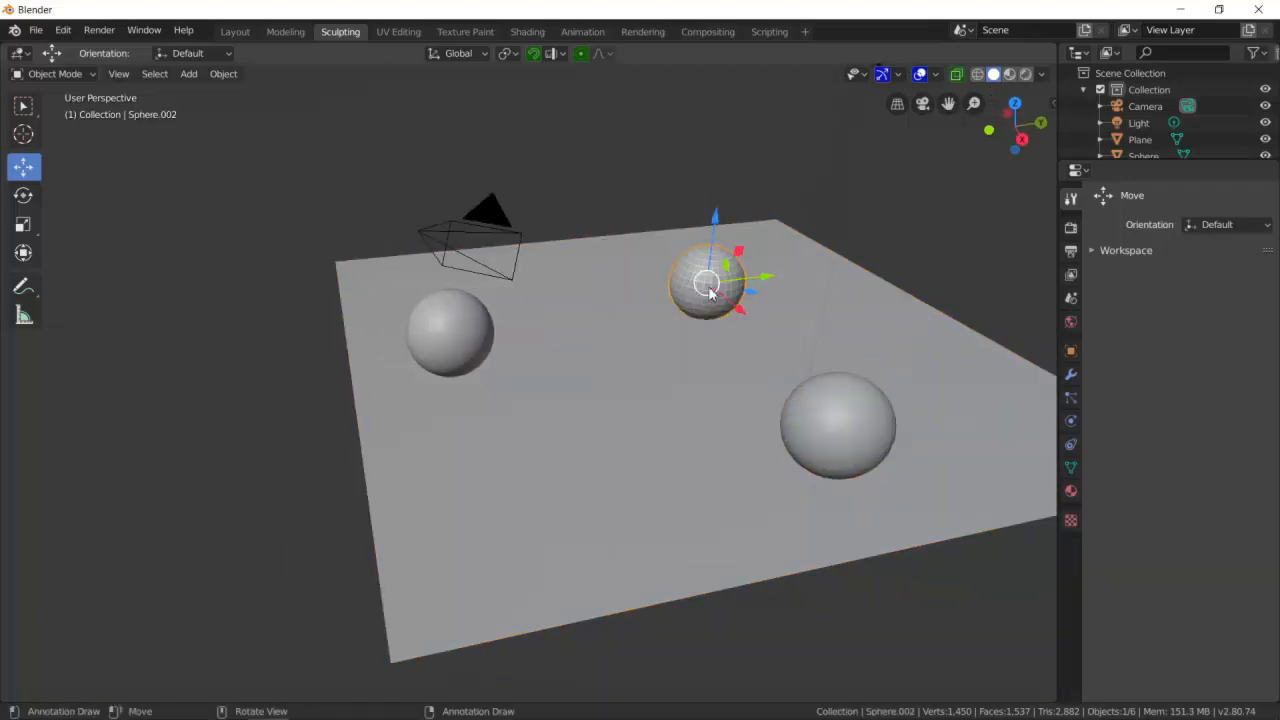
- Set the left and right spheres to Shade Flat
click(663, 343)
shift+click(487, 336)
right_click(481, 344)
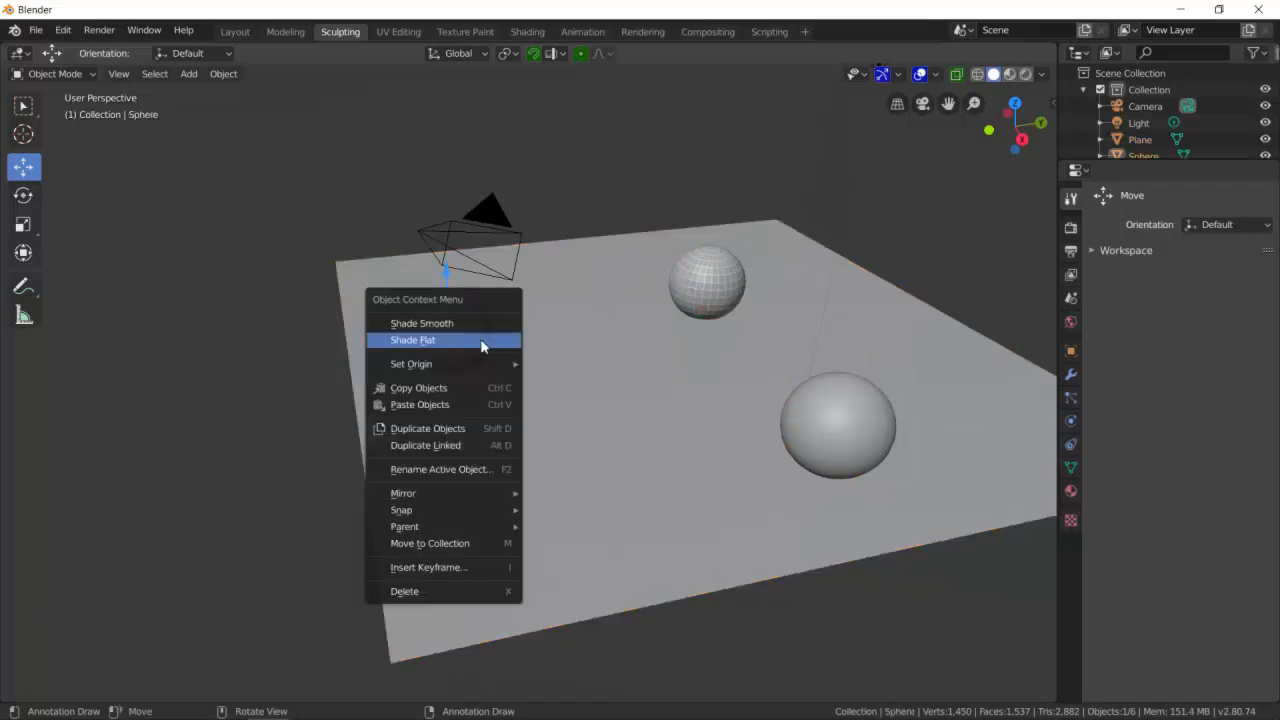
click(505, 341)
click(659, 420)
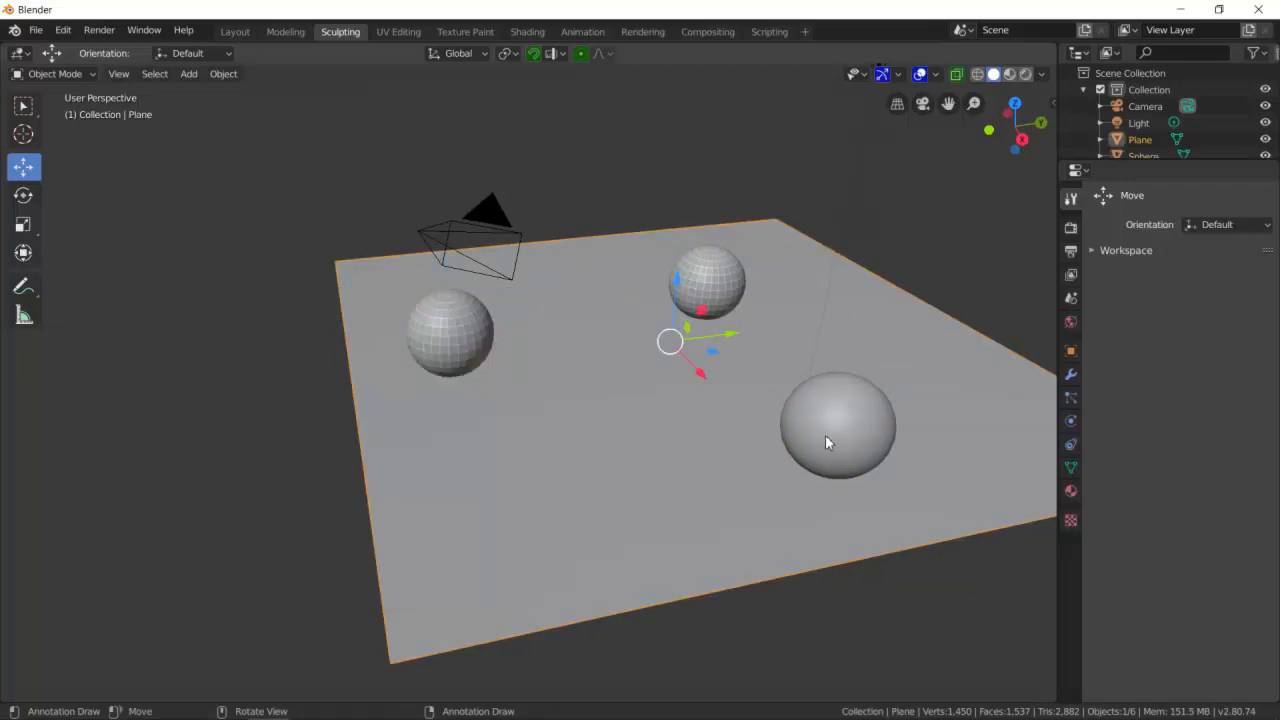
click(825, 434)
right_click(838, 436)
click(829, 436)
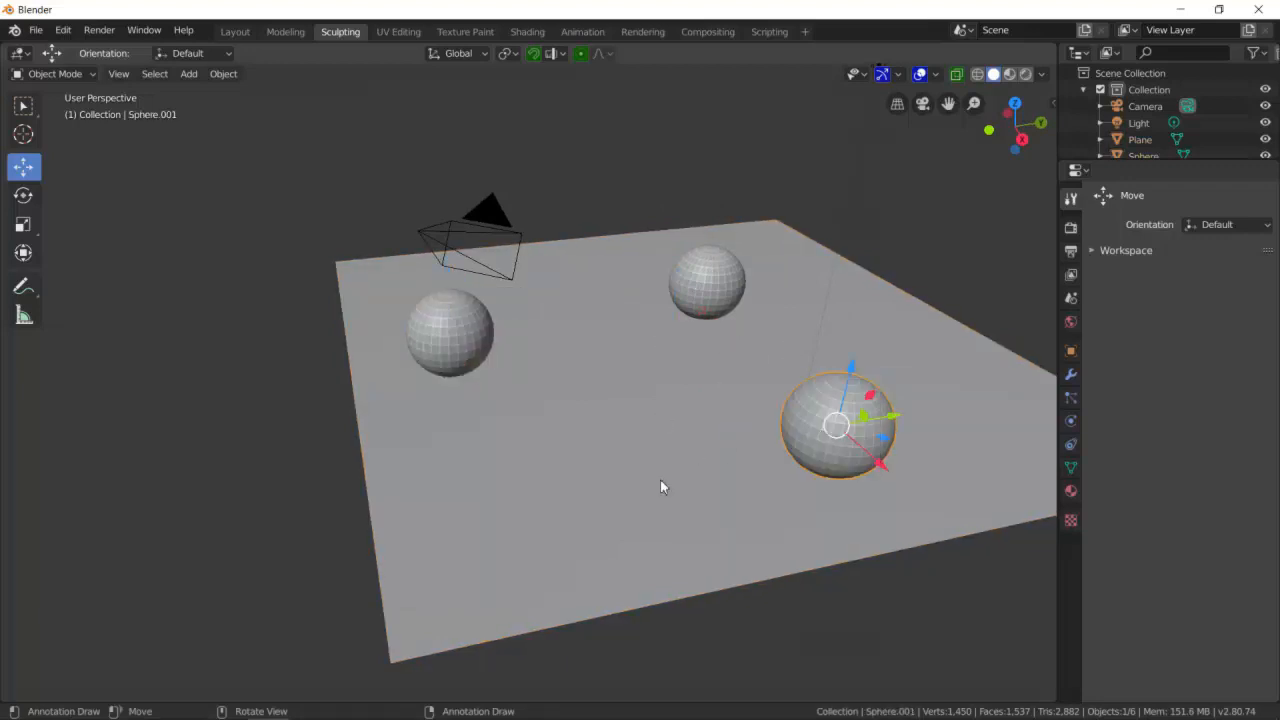
- Shade the left and middle spheres smooth again
click(681, 438)
click(480, 349)
right_click(480, 349)
click(488, 327)
click(704, 284)
right_click(704, 284)
click(650, 277)
- Shade the right sphere smooth and deselect everything
click(826, 427)
right_click(828, 426)
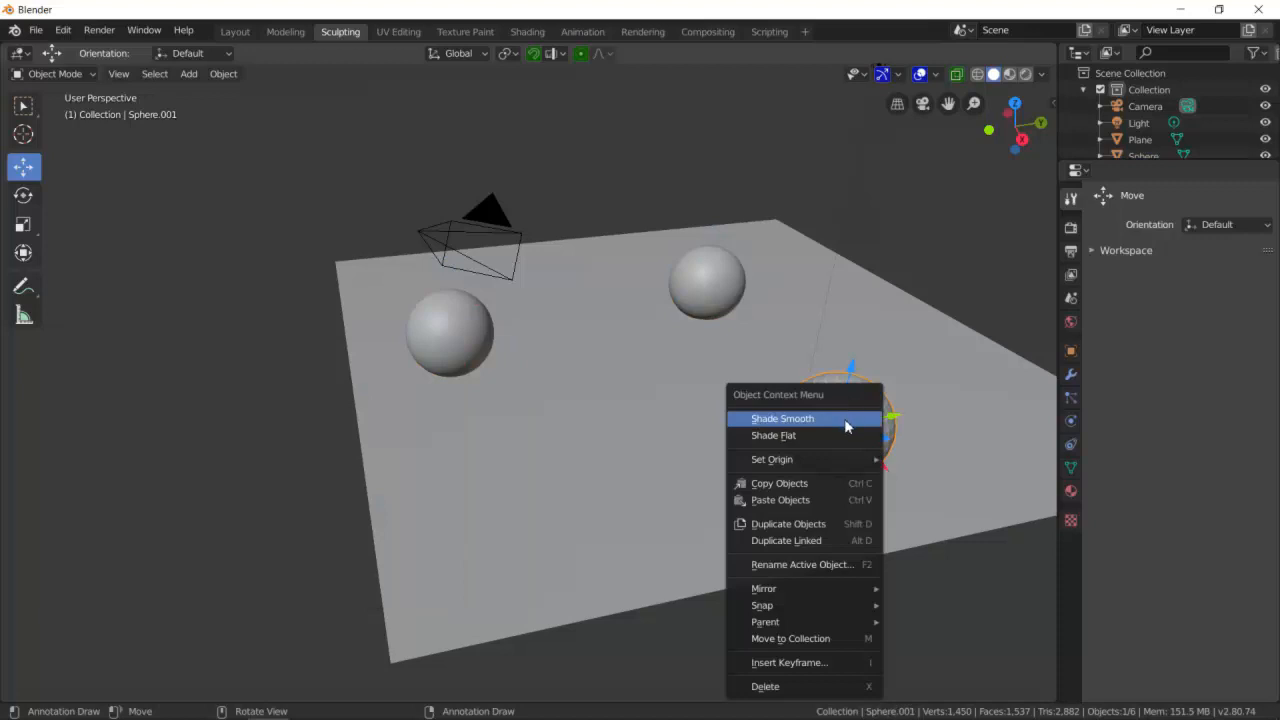
click(848, 413)
click(966, 352)
click(894, 210)
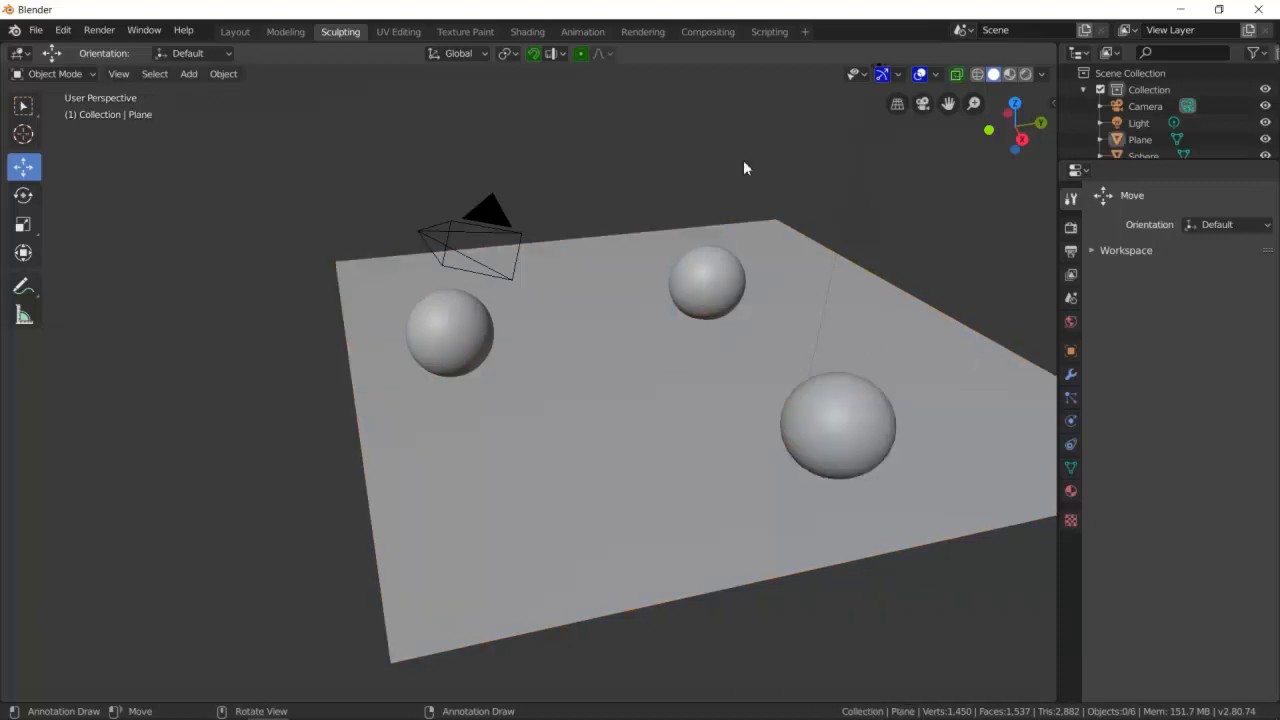
- Create a new material for the left sphere
click(1070, 490)
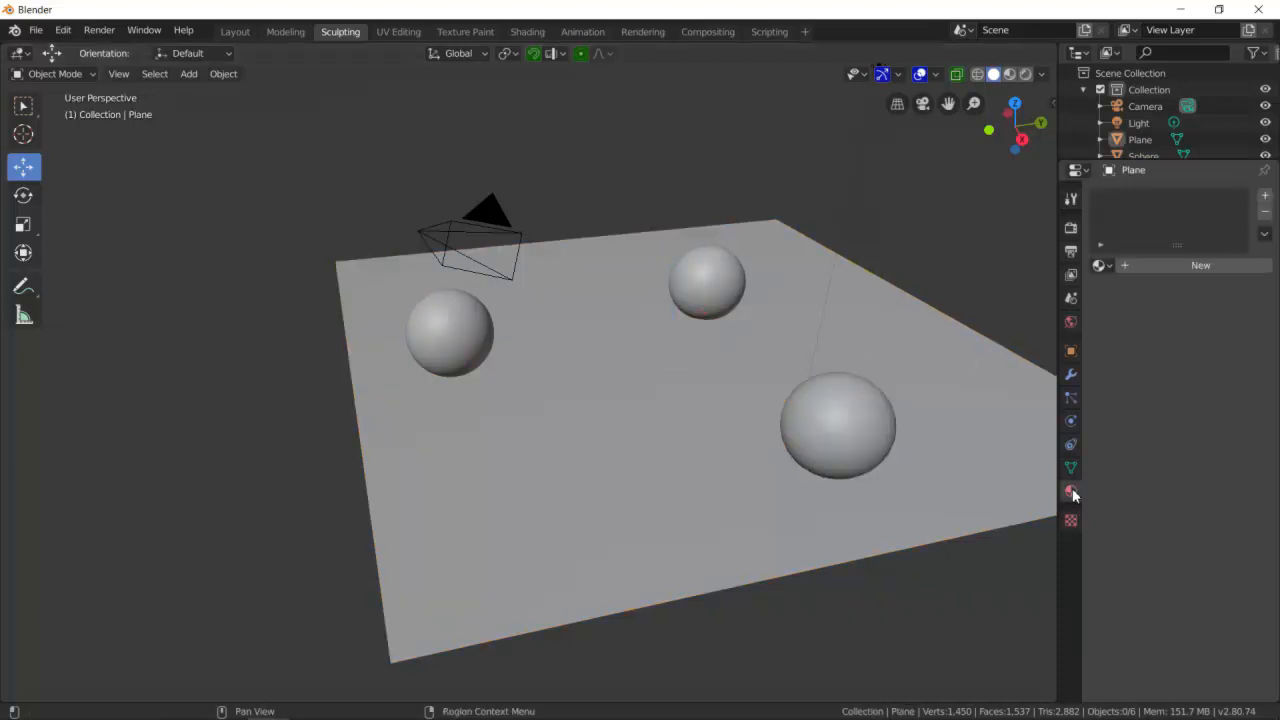
click(466, 348)
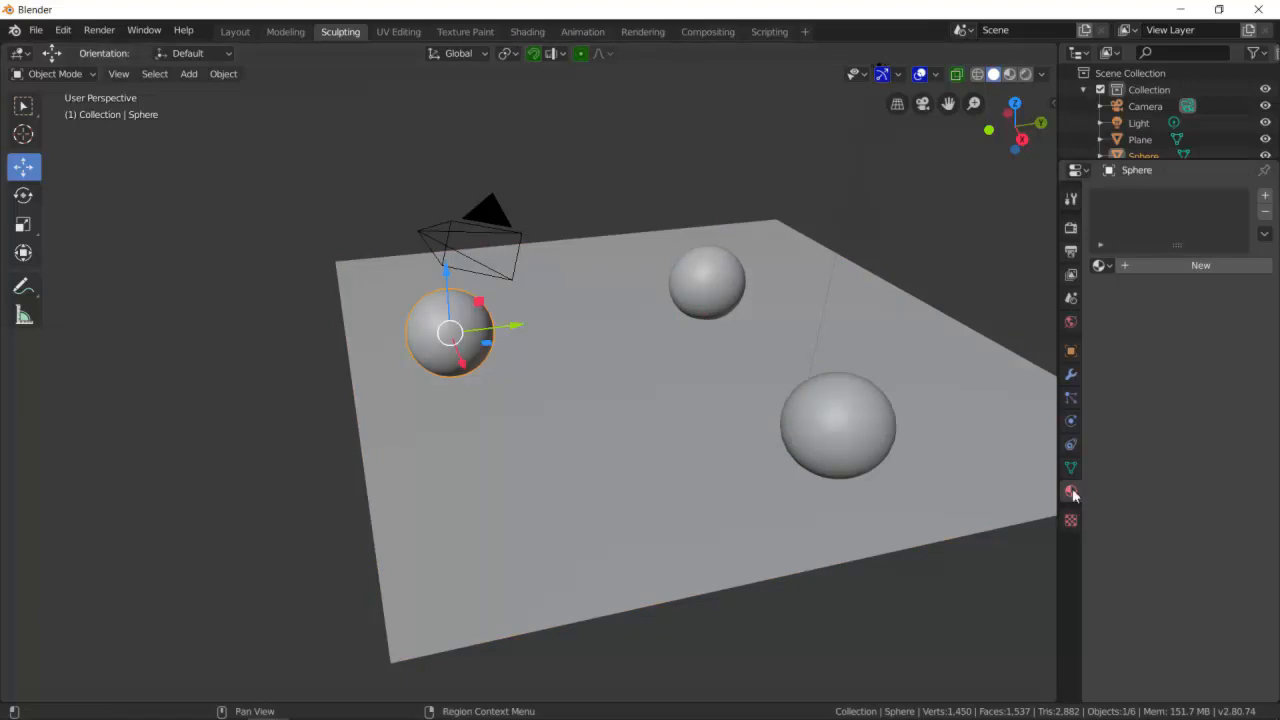
click(1183, 265)
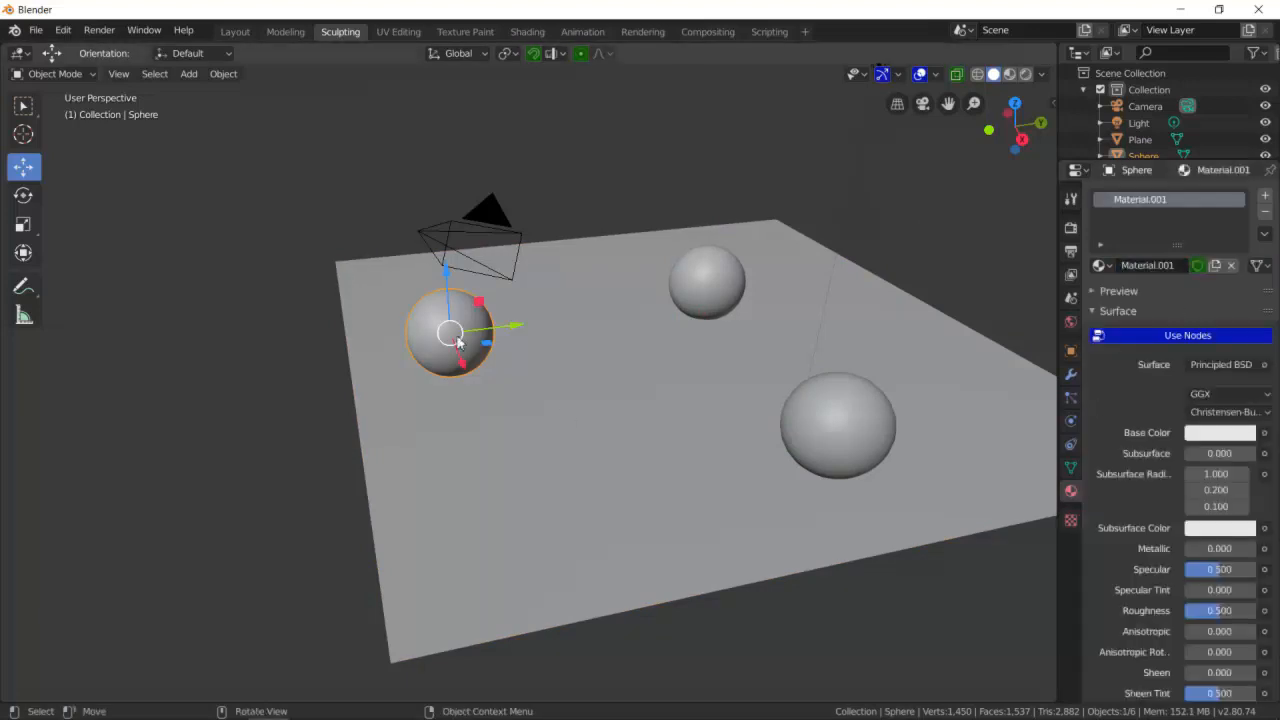
- Preview the scene in Look Dev and then Rendered viewport shading
click(1010, 74)
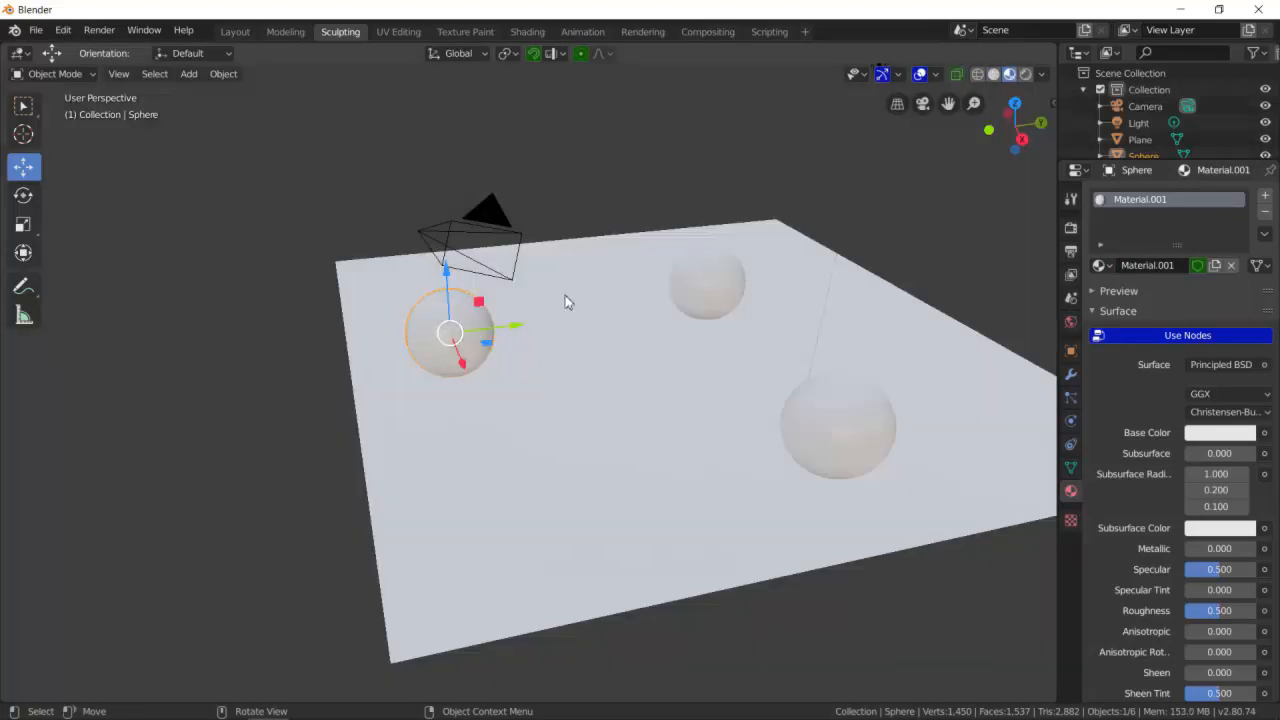
middle_drag(557, 382, 579, 358)
click(578, 416)
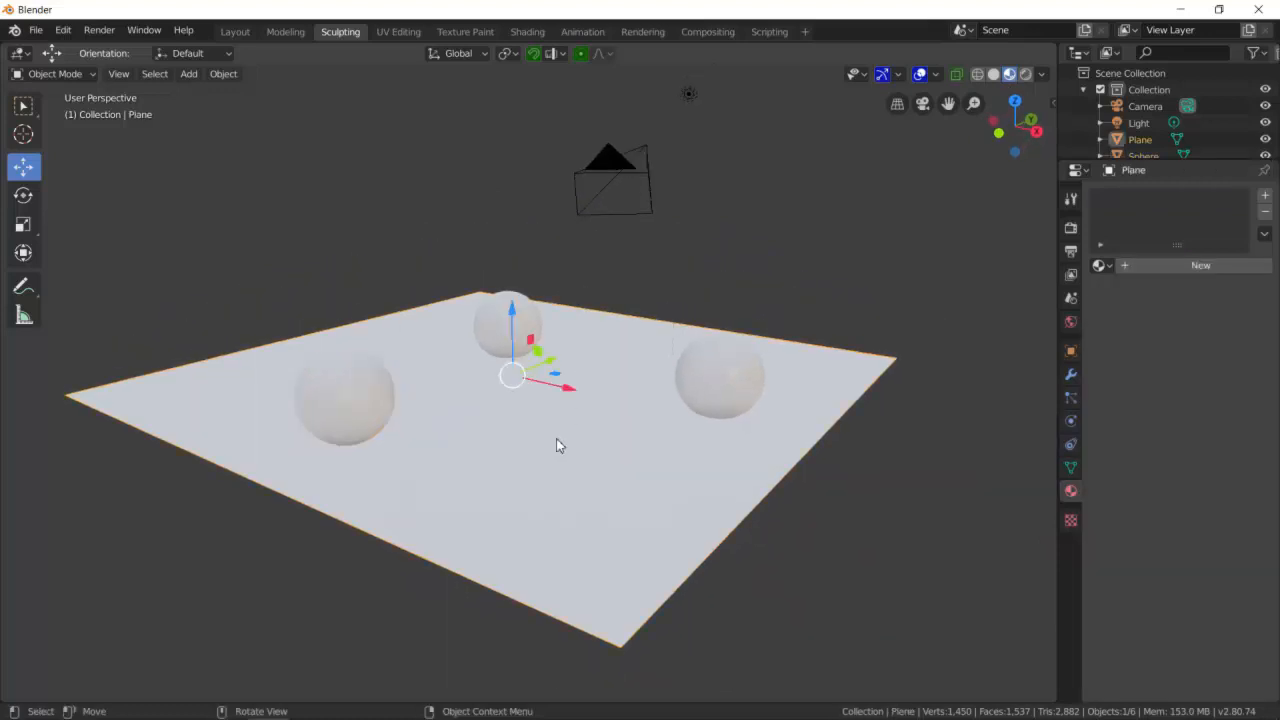
click(381, 396)
click(503, 322)
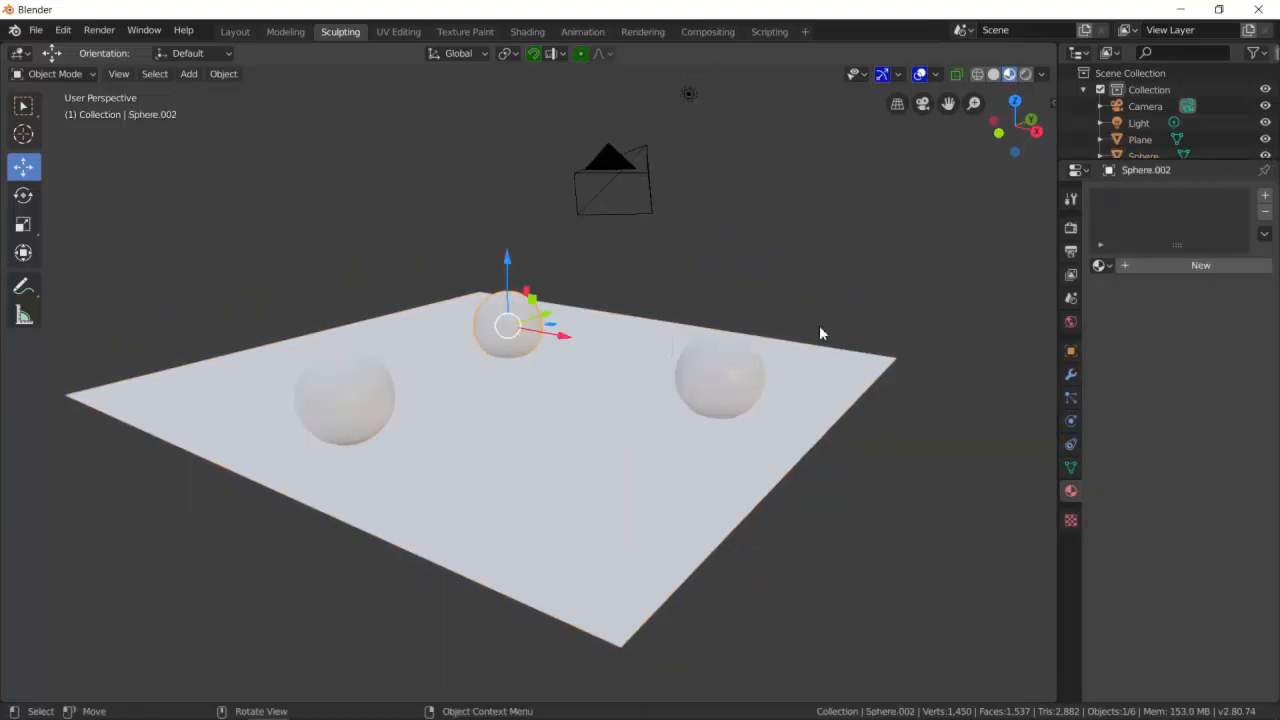
click(1026, 86)
click(1026, 75)
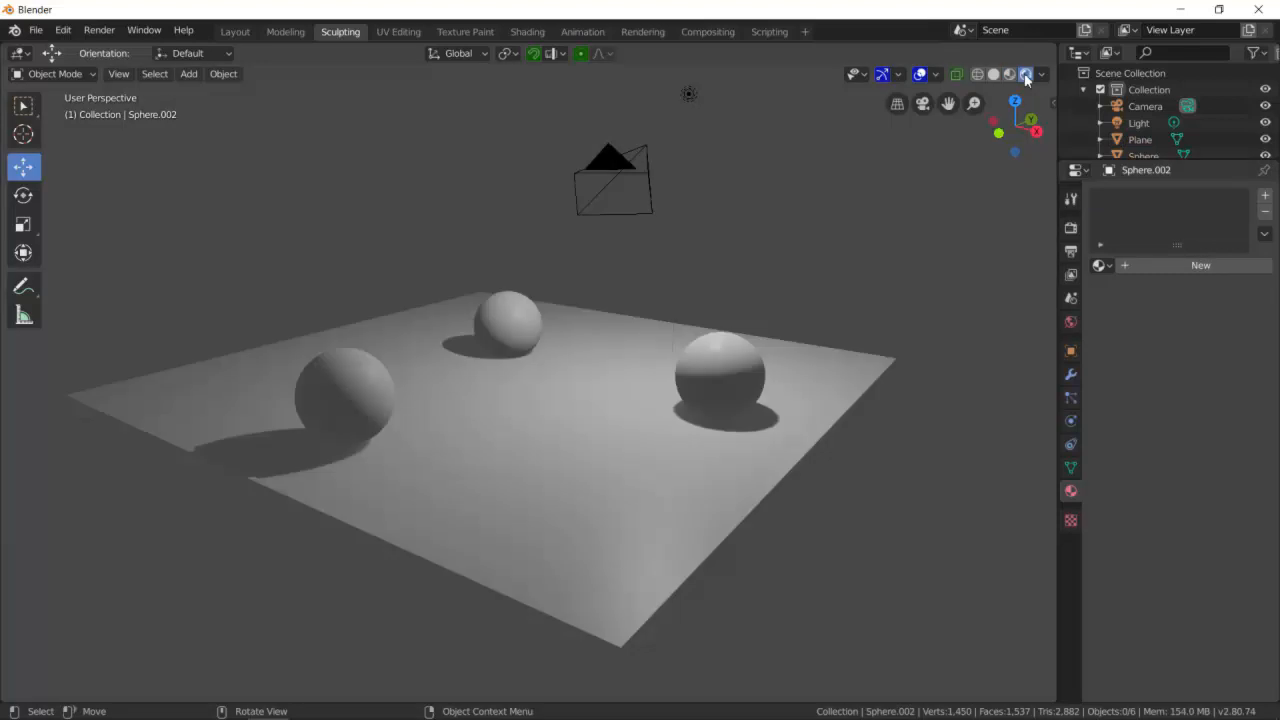
- Turn off Use Nodes on the left sphere's material
click(356, 408)
middle_drag(547, 378, 534, 391)
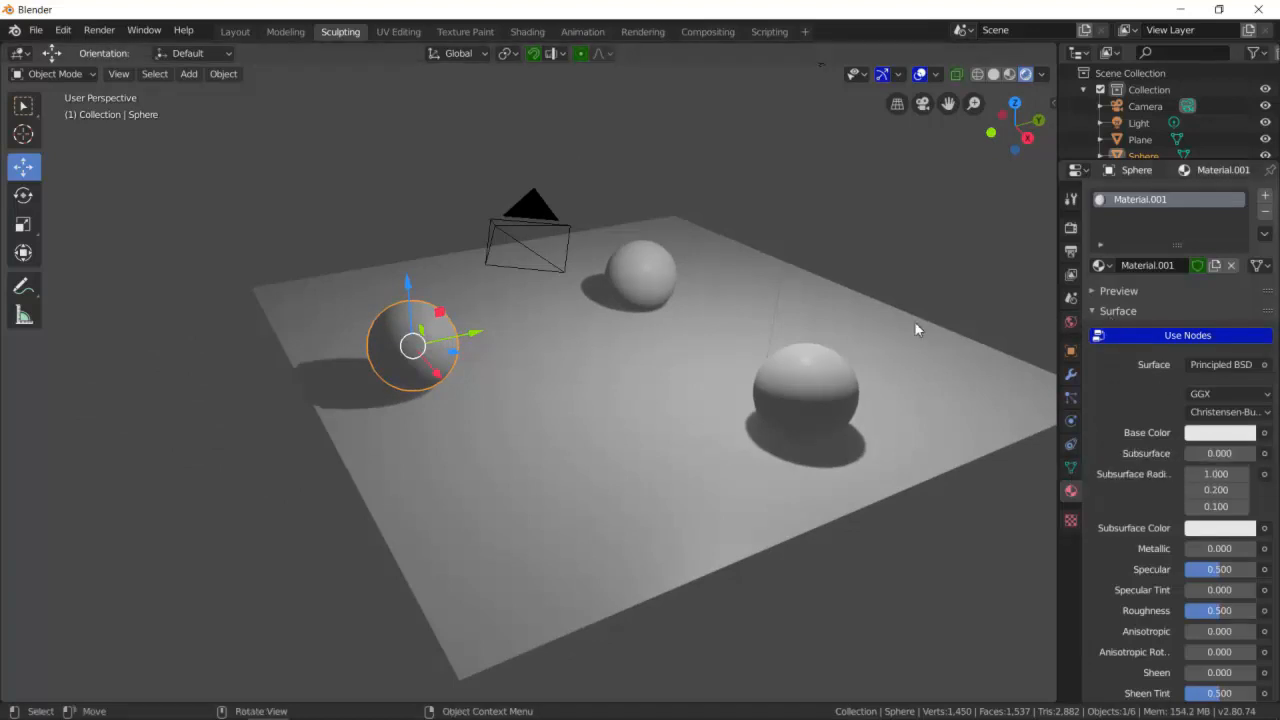
click(1196, 336)
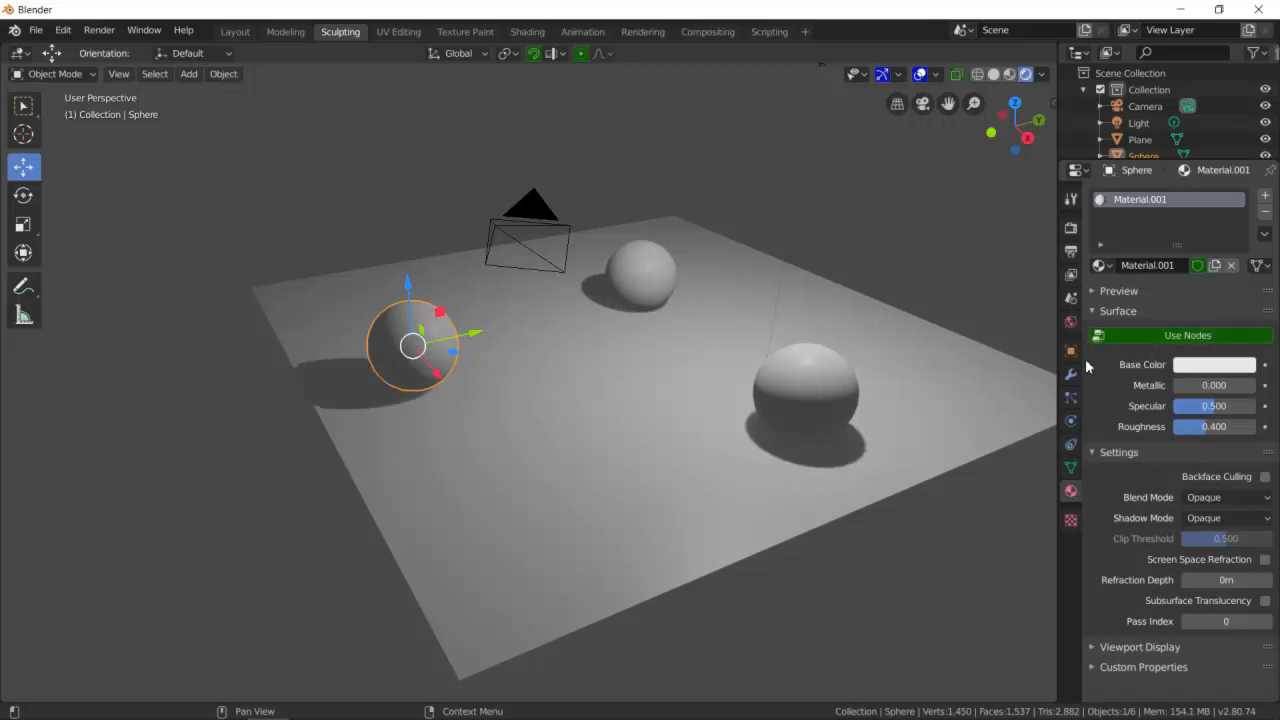
- Switch to the Shading workspace and deselect all objects
click(520, 32)
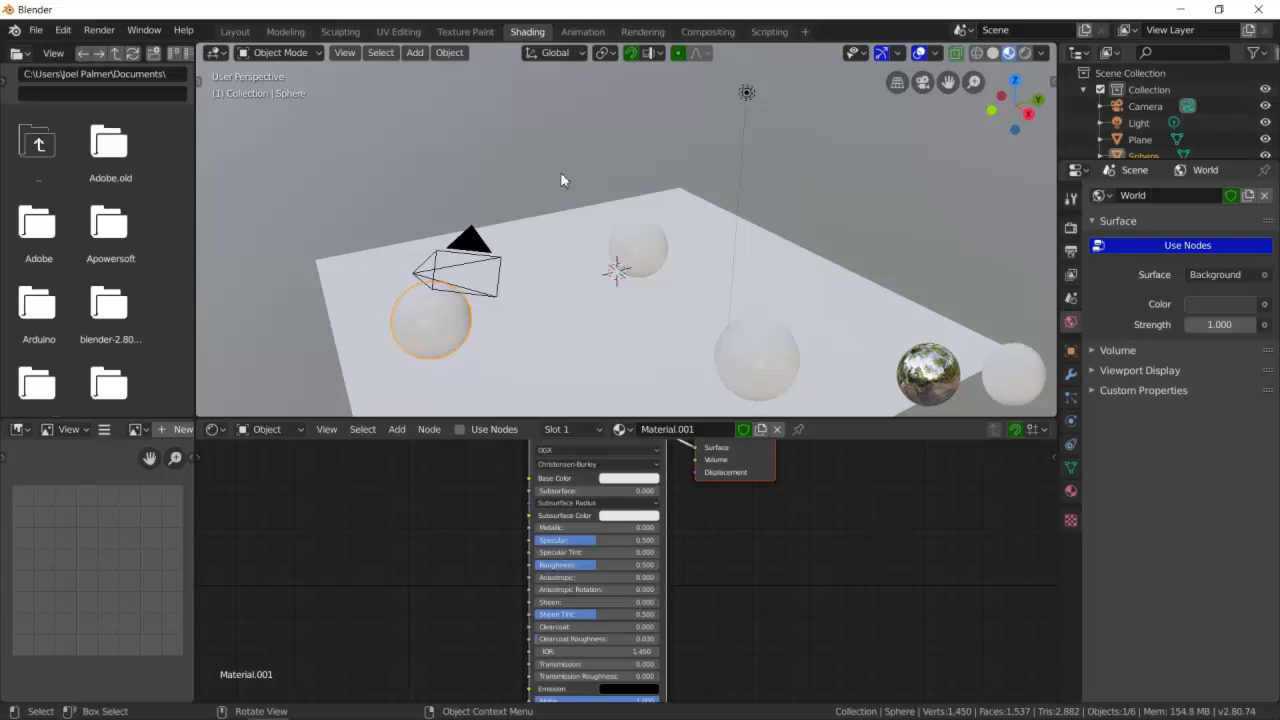
middle_drag(603, 279, 675, 296)
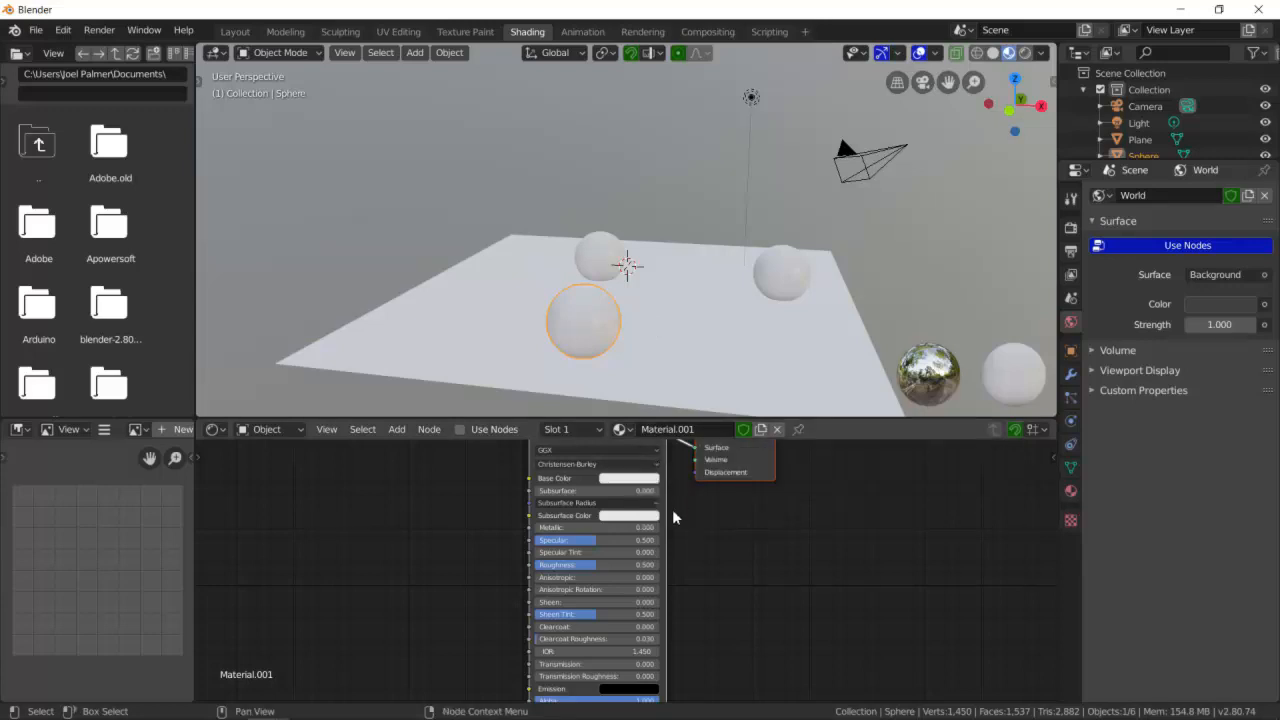
mouse_move(738, 377)
middle_down()
mouse_move(743, 345)
mouse_move(750, 392)
middle_up()
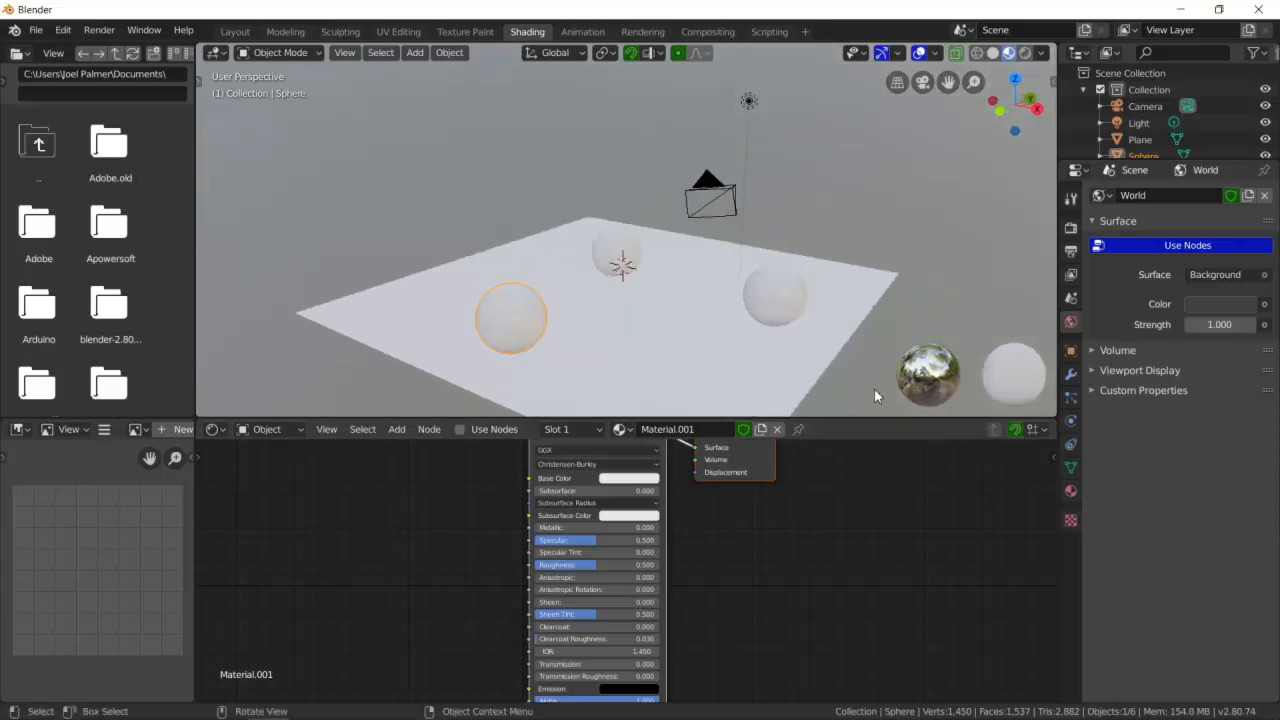
click(937, 385)
- Enable Scene Lights in the viewport shading options
click(1041, 53)
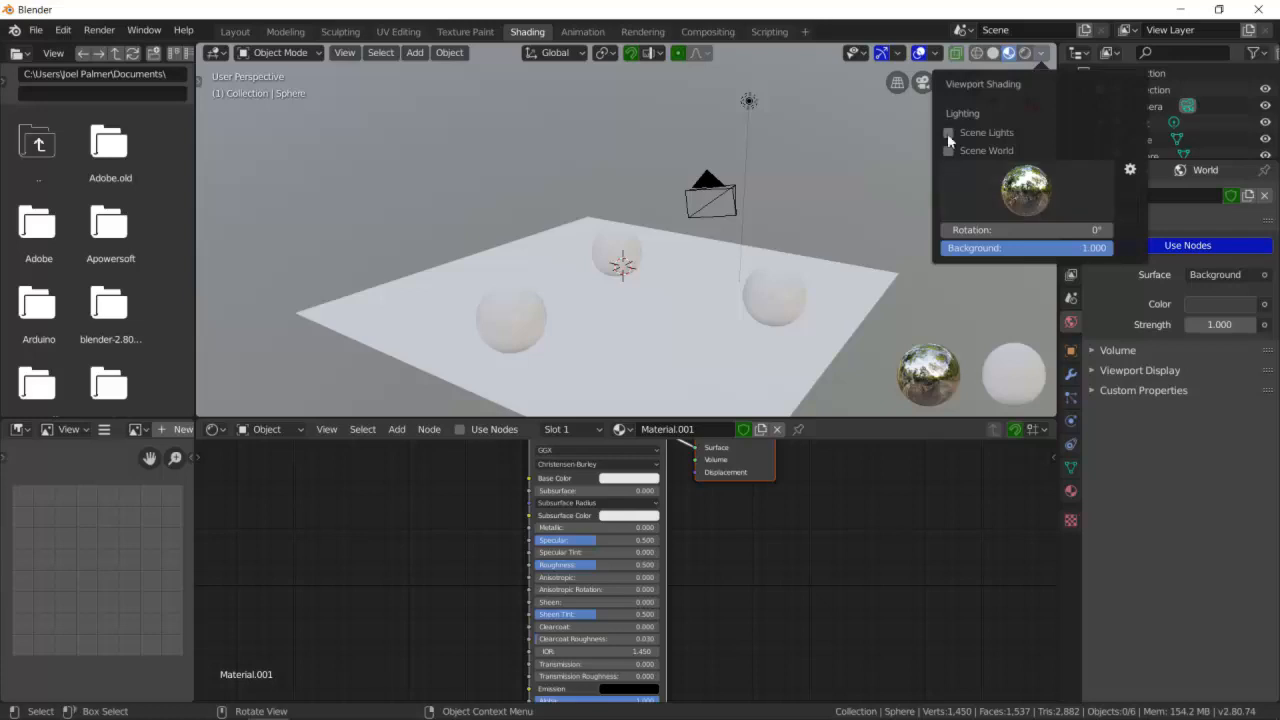
click(1041, 55)
click(1041, 55)
click(950, 134)
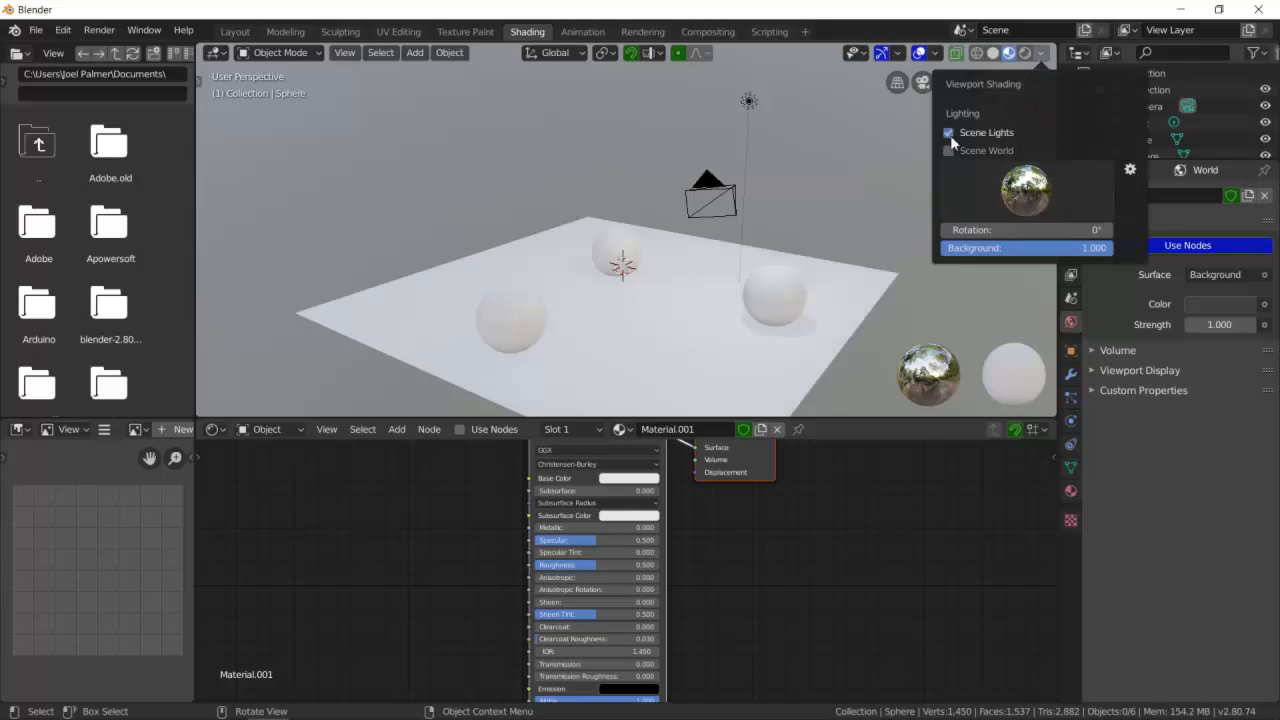
- Try several viewport HDRI environments, settling on the warm interior one
click(1039, 200)
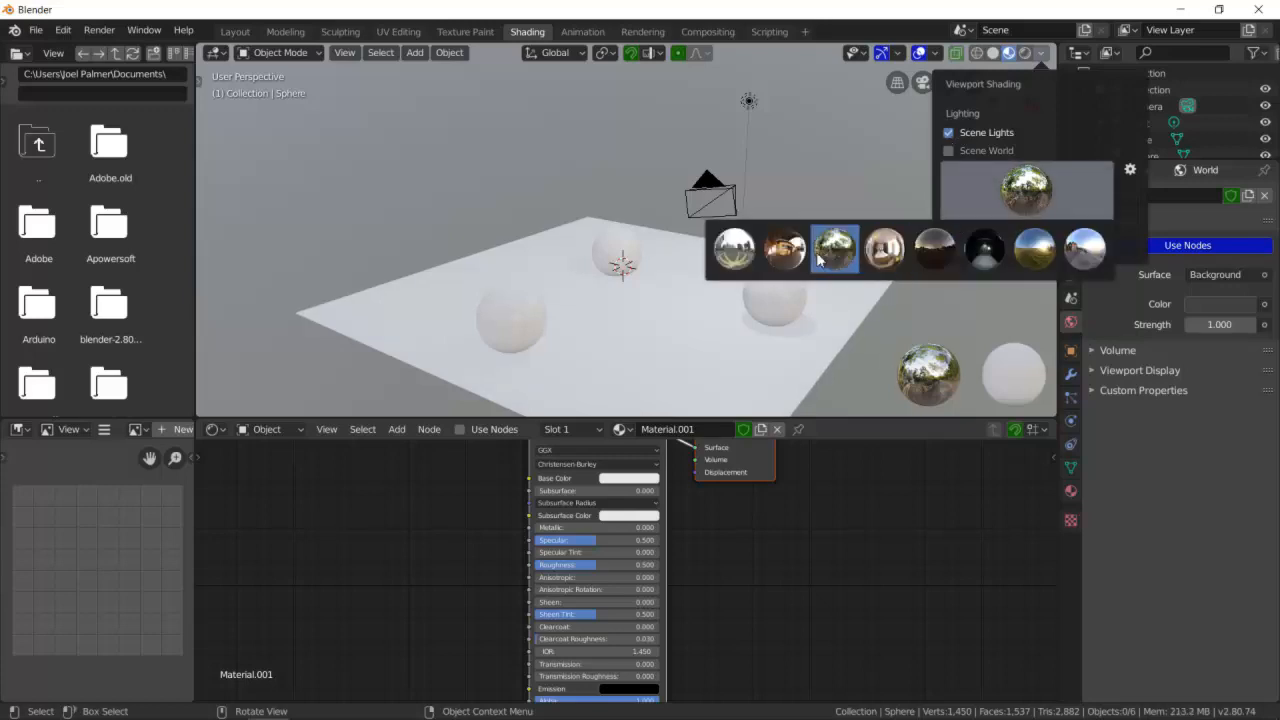
click(792, 251)
click(1026, 190)
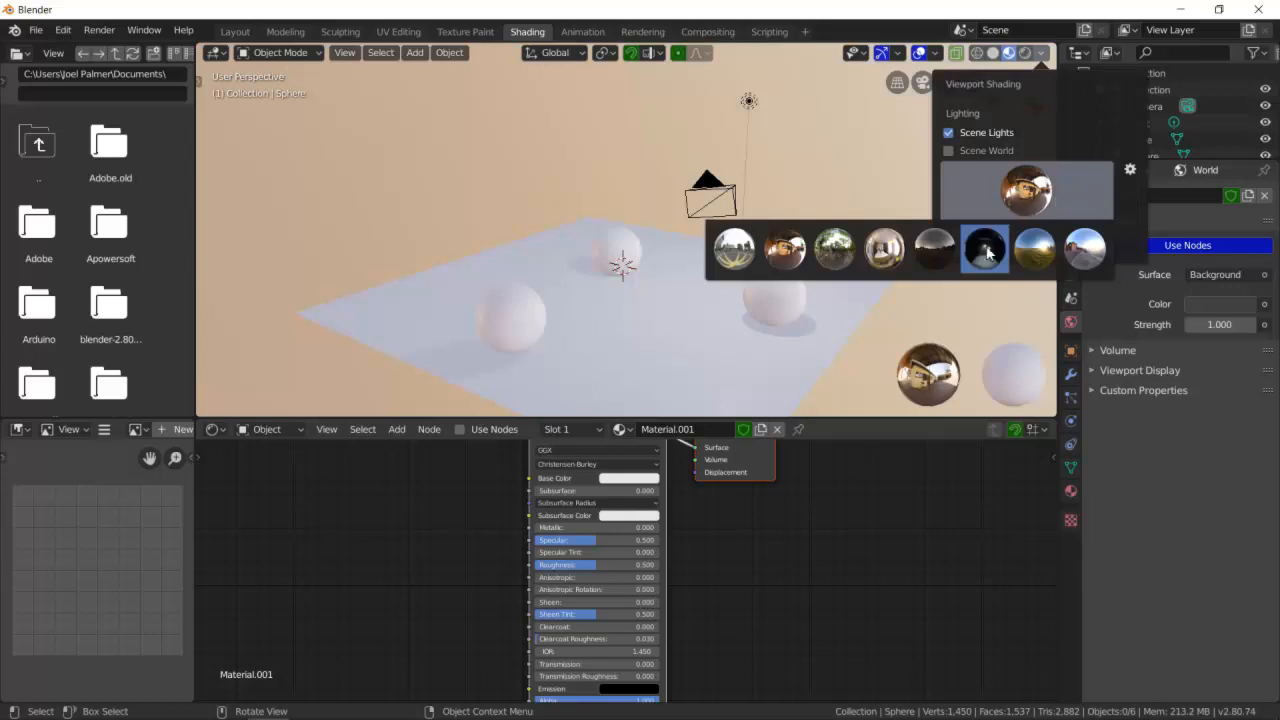
click(850, 268)
click(1026, 190)
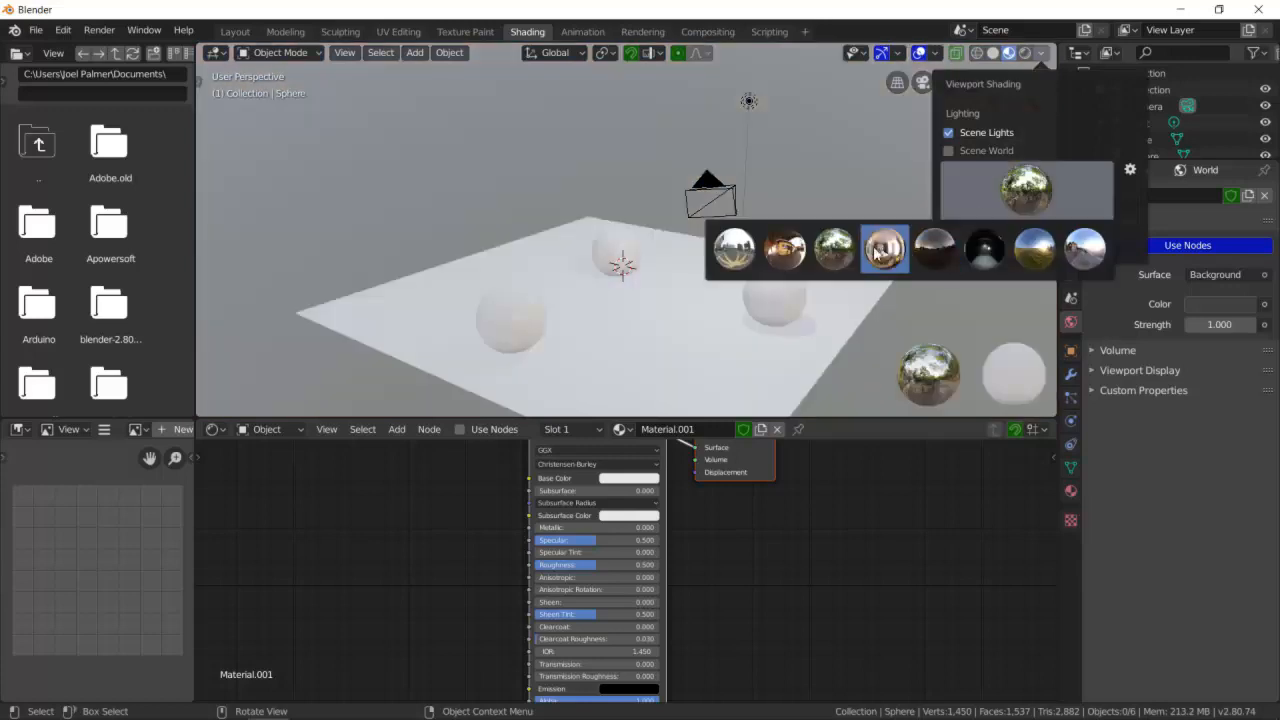
click(795, 255)
- Zoom in on the Principled BSDF node's settings in the node editor
middle_drag(715, 302, 566, 337)
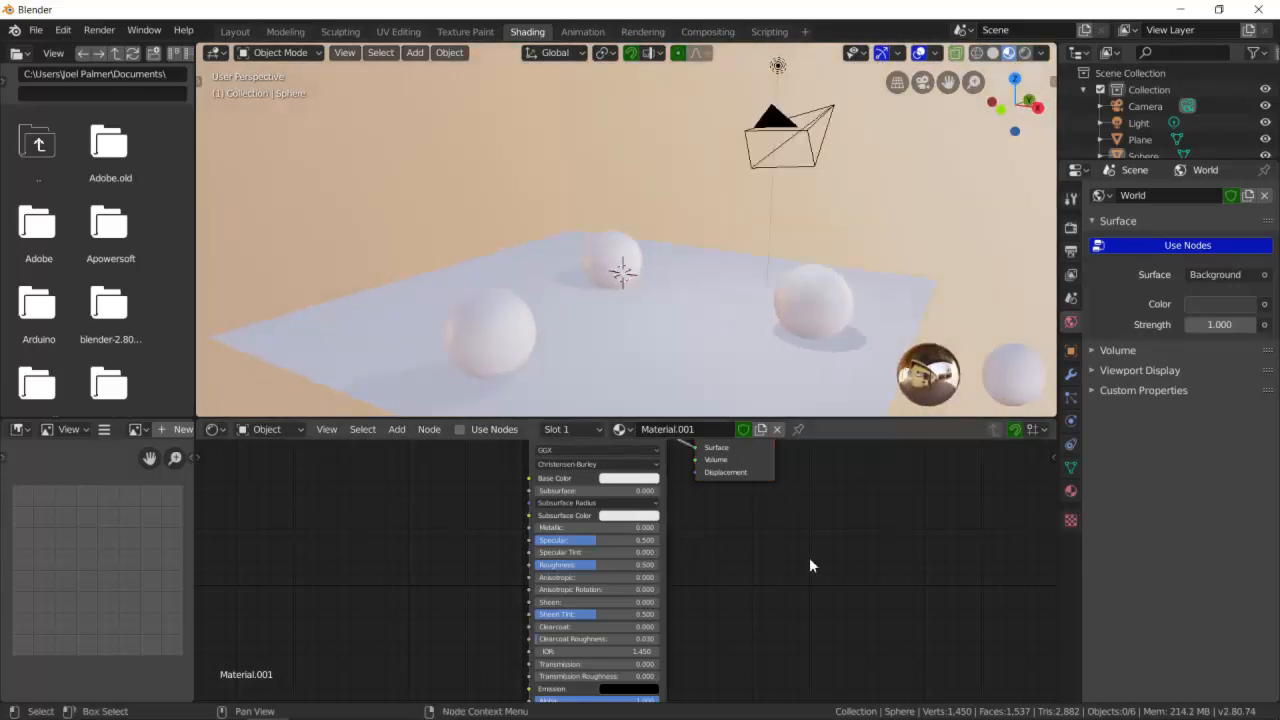
scroll(781, 530, down, 3)
scroll(781, 528, up, 5)
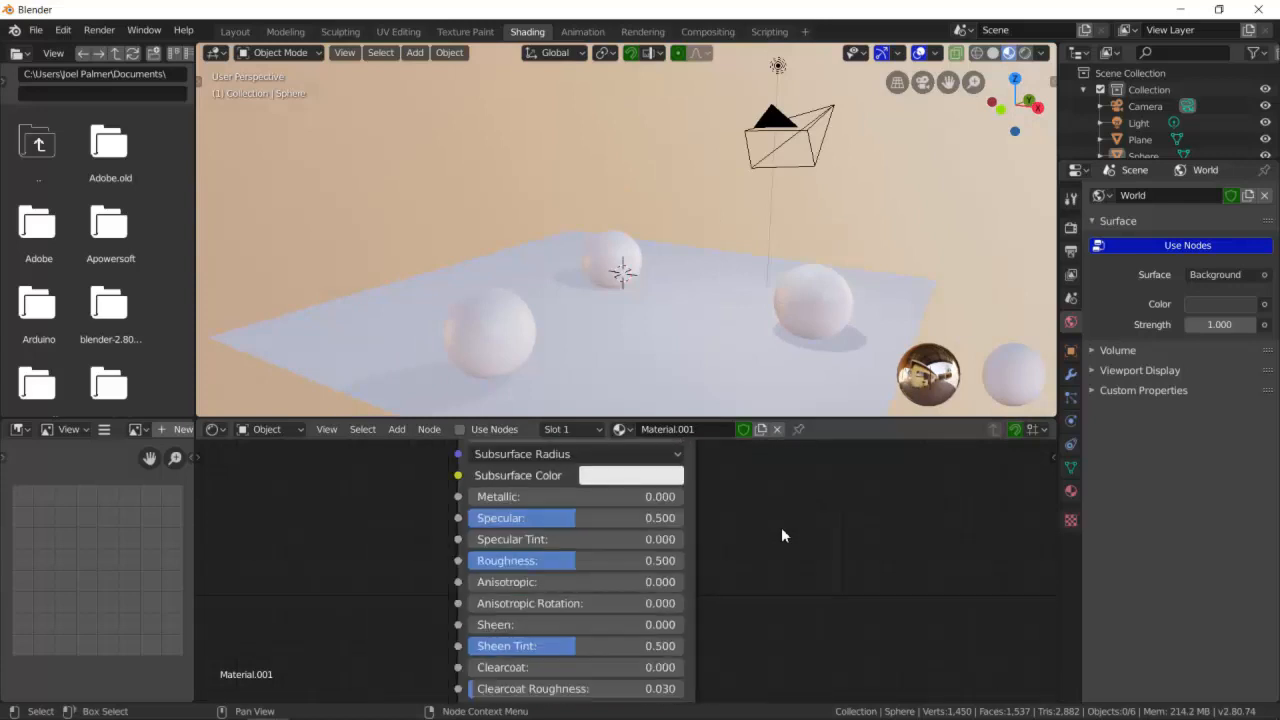
- Rename the selected sphere's material to Object 1
key(ctrl+space)
scroll(791, 460, down, 4)
scroll(793, 462, up, 2)
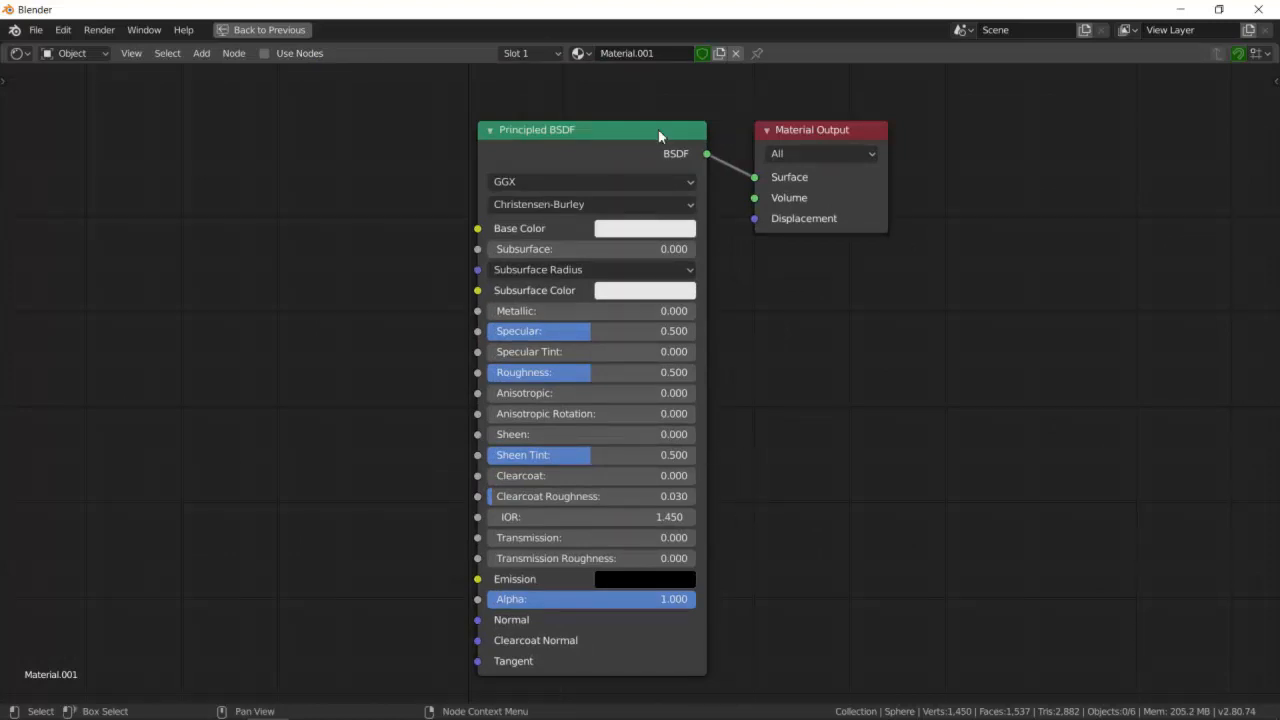
click(642, 56)
drag(659, 54, 543, 55)
key(BackSpace)
text(Object)
key(Return)
scroll(456, 240, down, 1)
scroll(591, 311, up, 1)
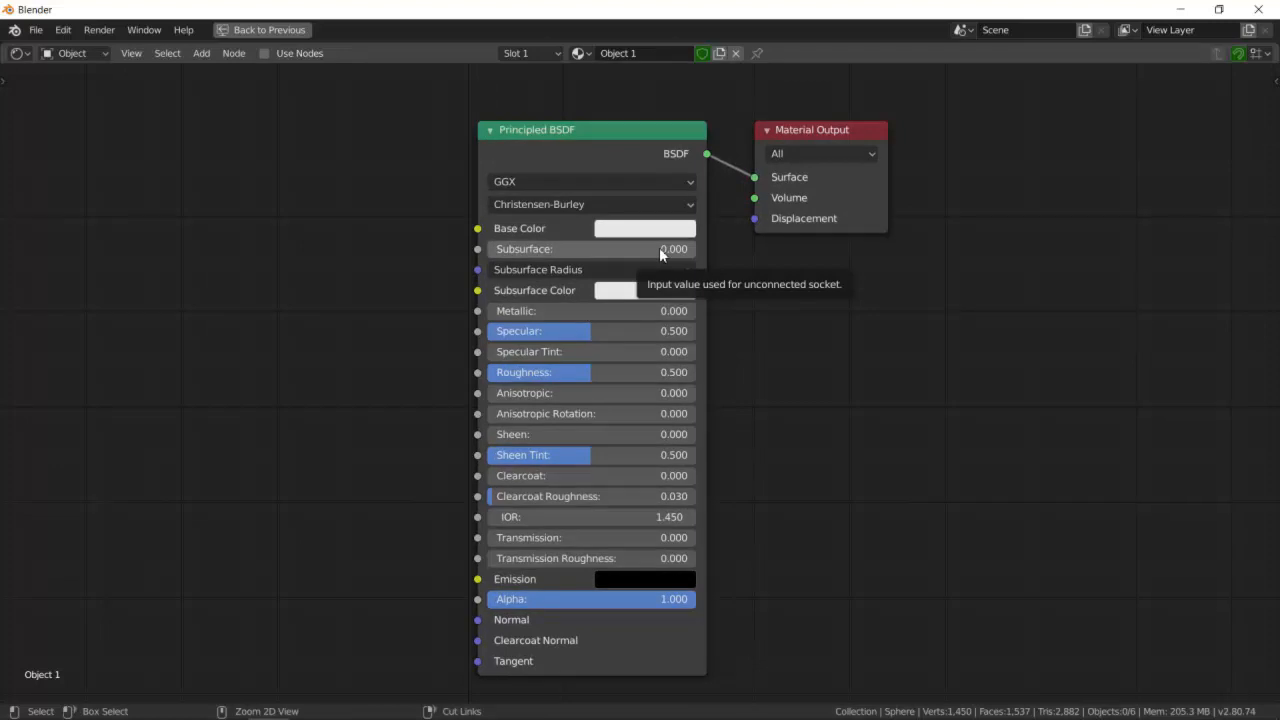
- Select the front-left sphere and set its material's base color to green
key(ctrl+space)
click(481, 339)
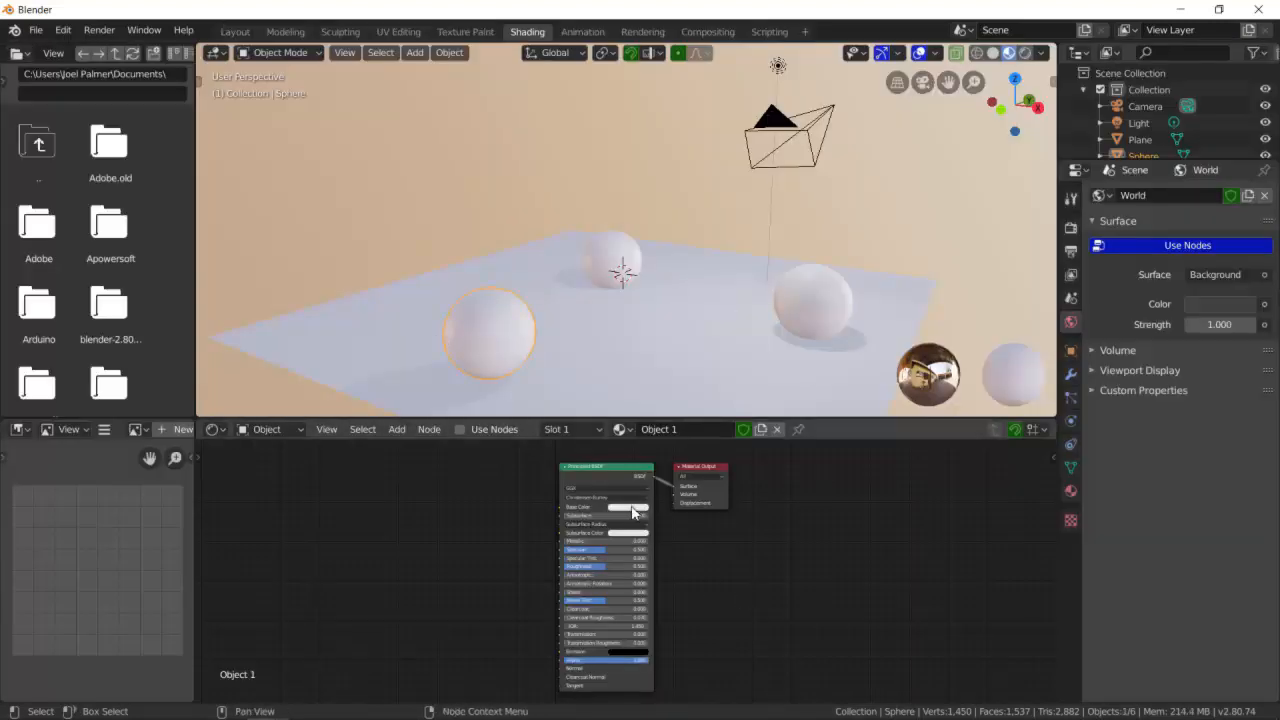
key(ctrl+space)
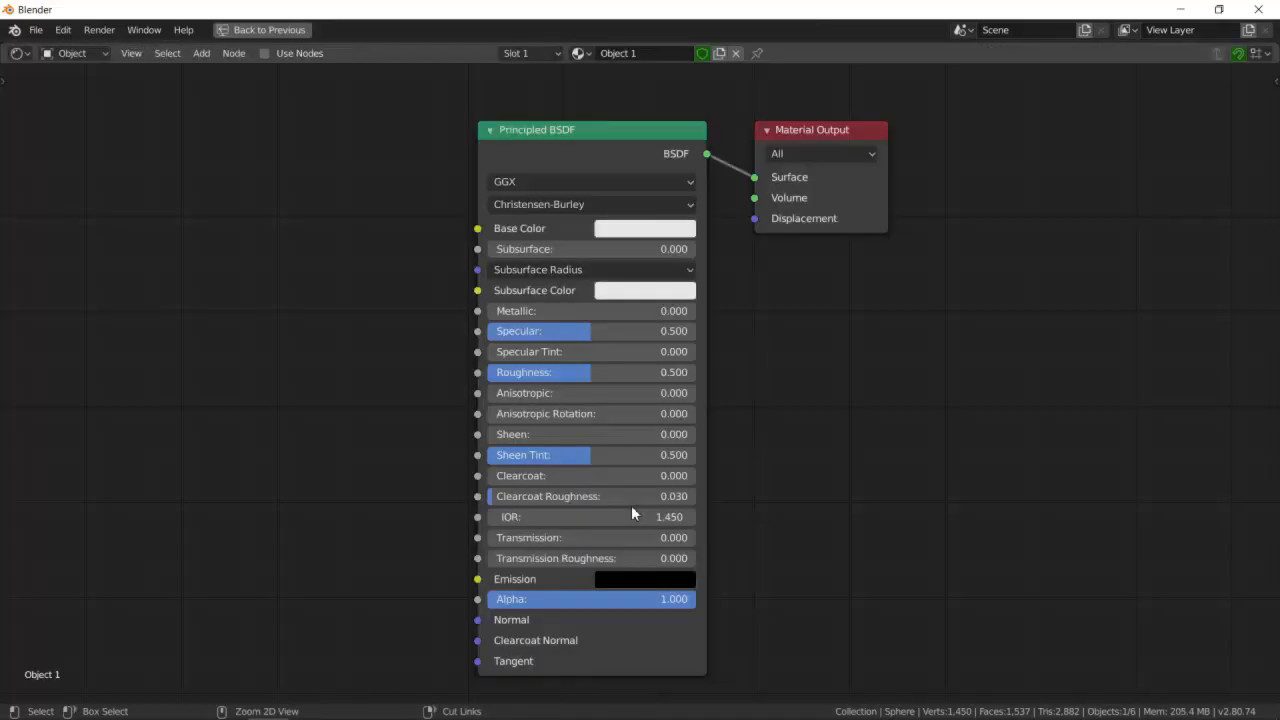
click(627, 229)
drag(677, 322, 605, 306)
key(ctrl+space)
- Switch the viewport to Rendered shading
click(560, 343)
click(480, 336)
middle_drag(874, 284, 697, 342)
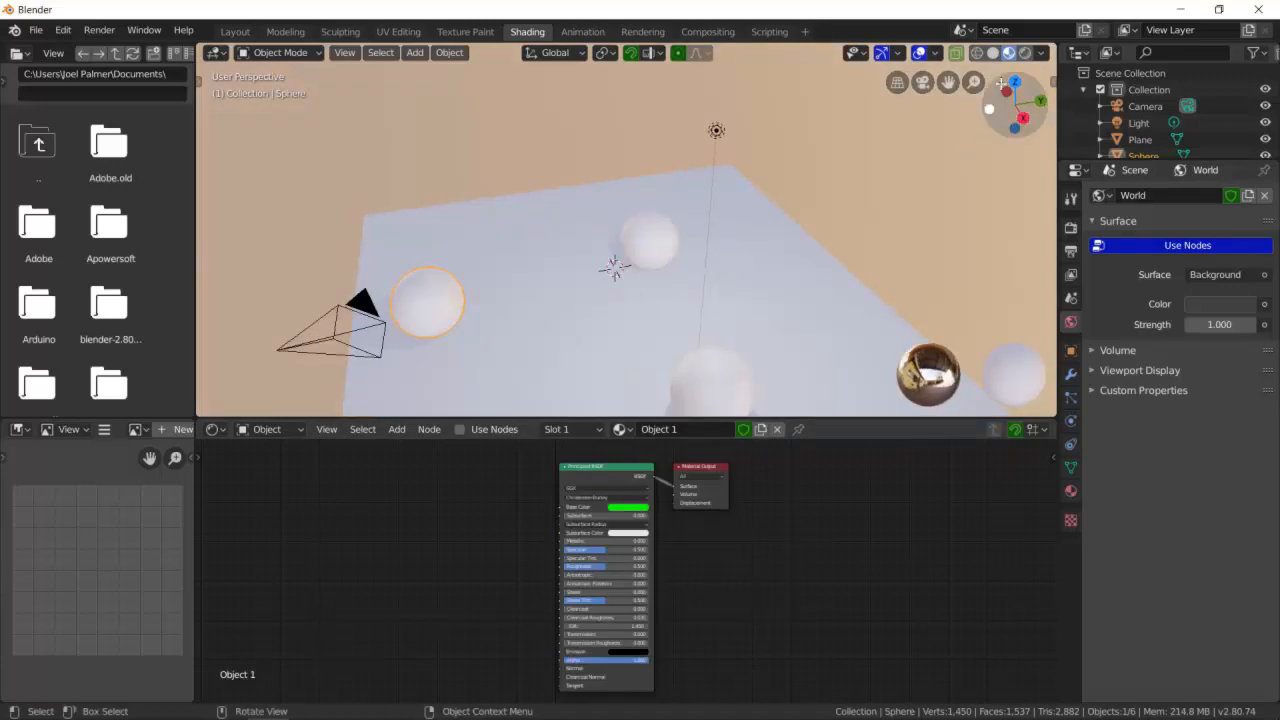
click(1025, 52)
middle_drag(633, 284, 655, 294)
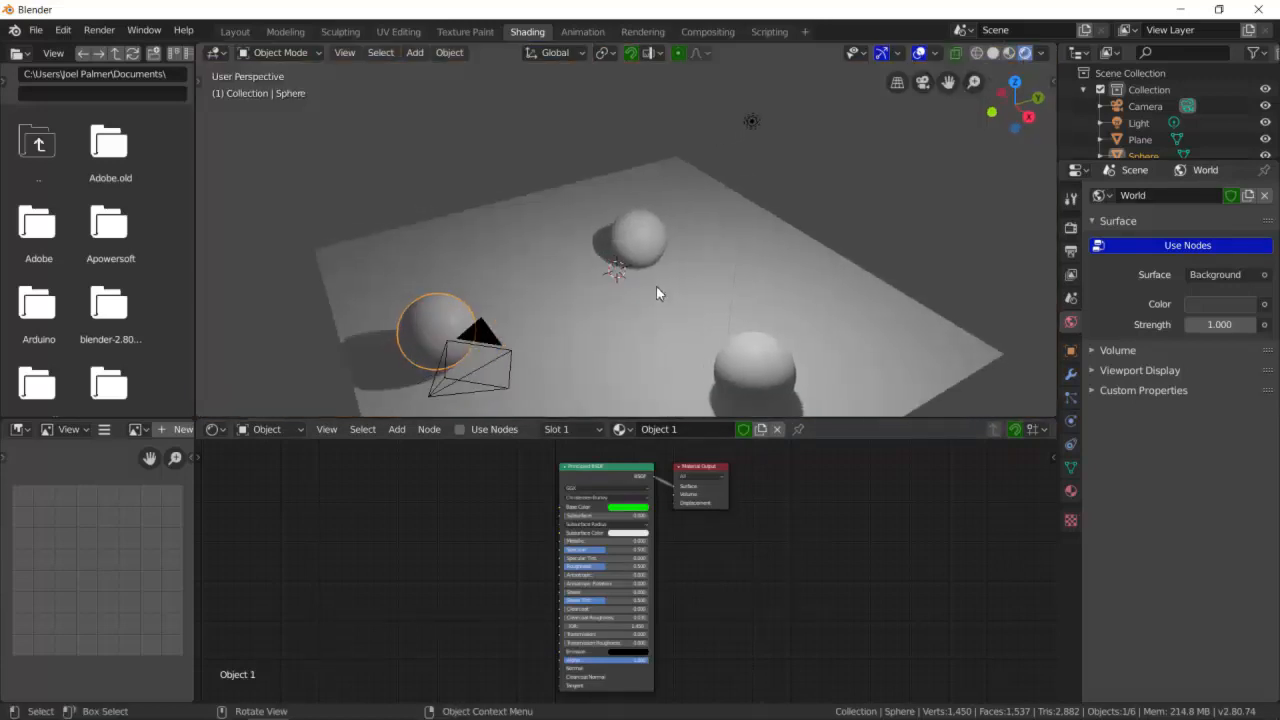
middle_drag(663, 363, 683, 338)
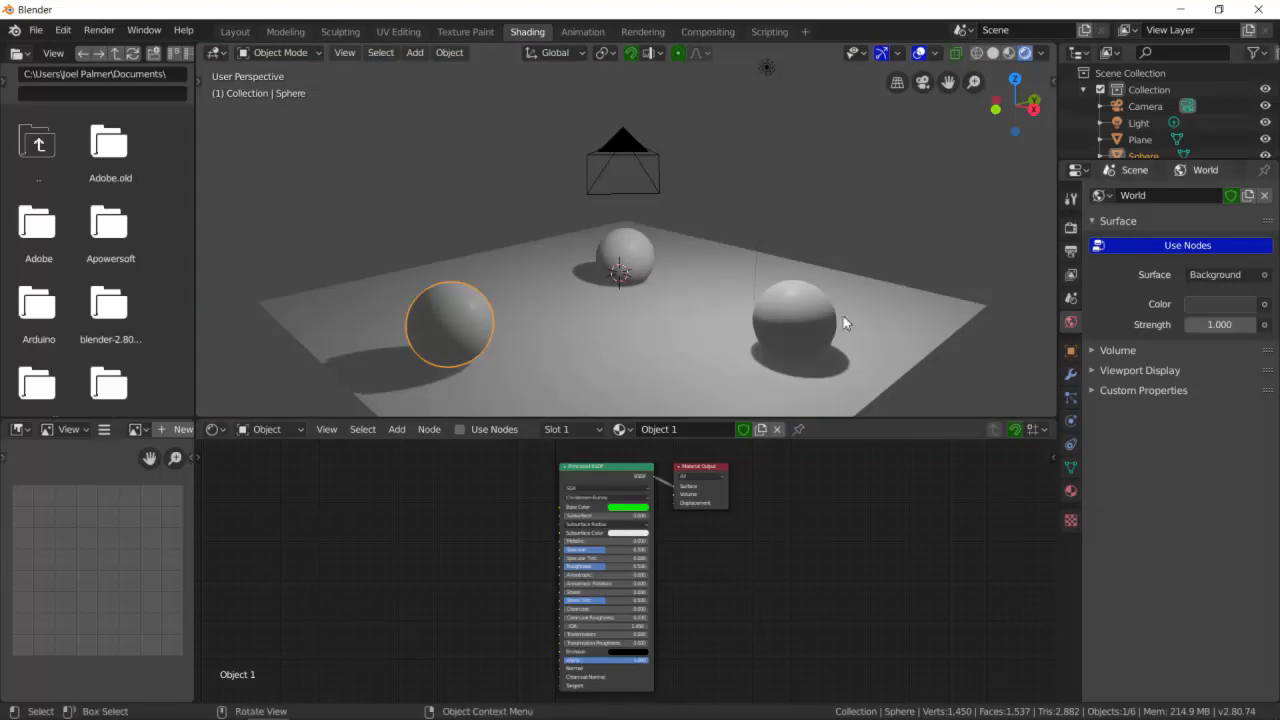
- Open the material properties for the front-left sphere and change its base color to red
click(609, 358)
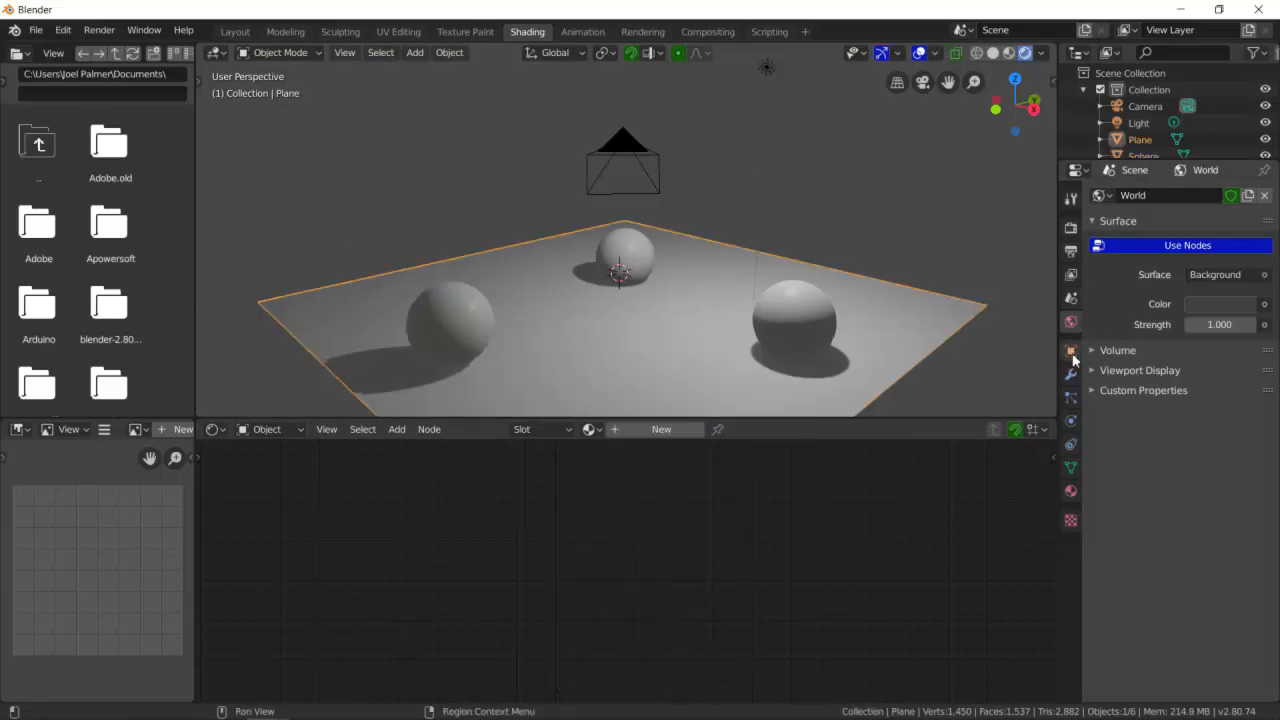
click(1071, 491)
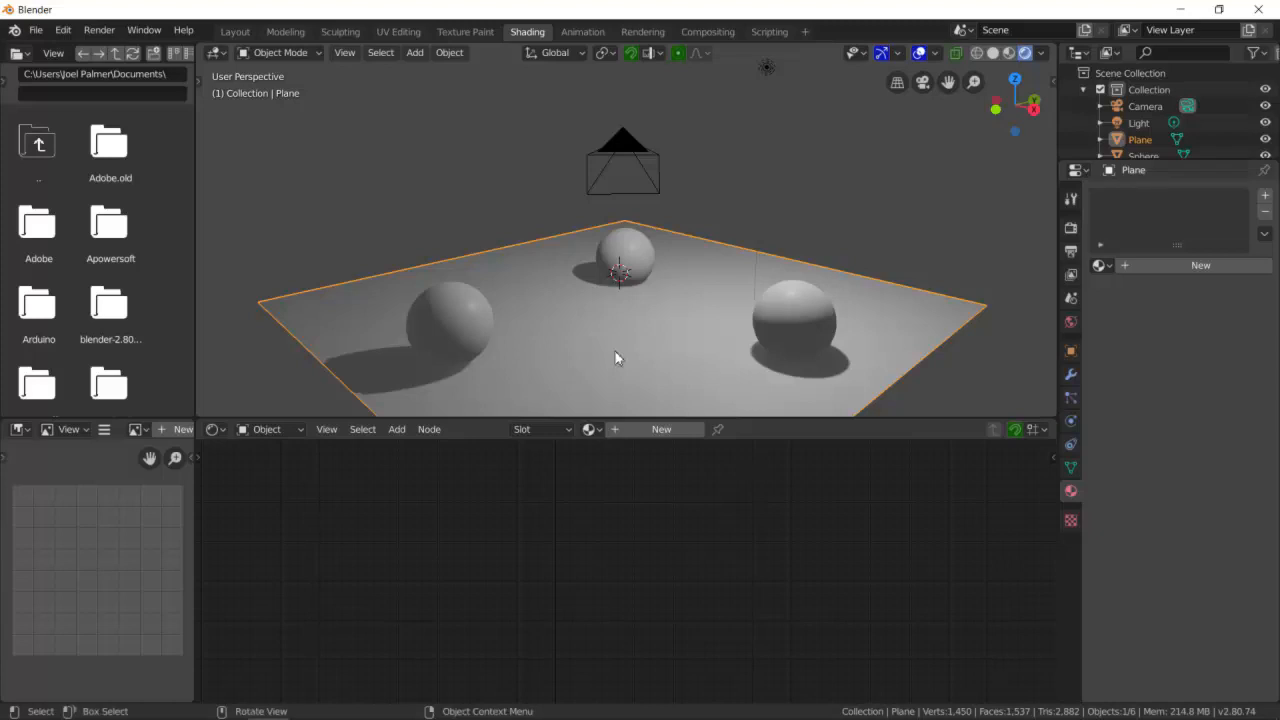
click(490, 316)
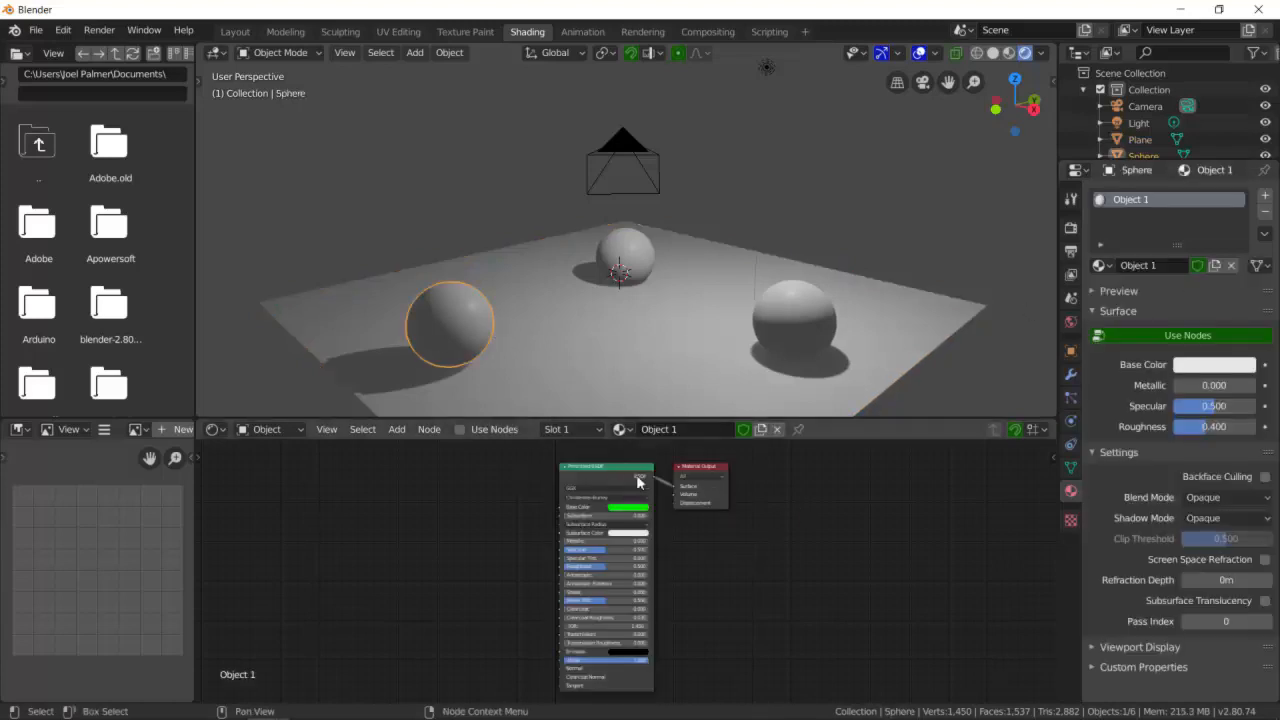
click(761, 186)
click(440, 318)
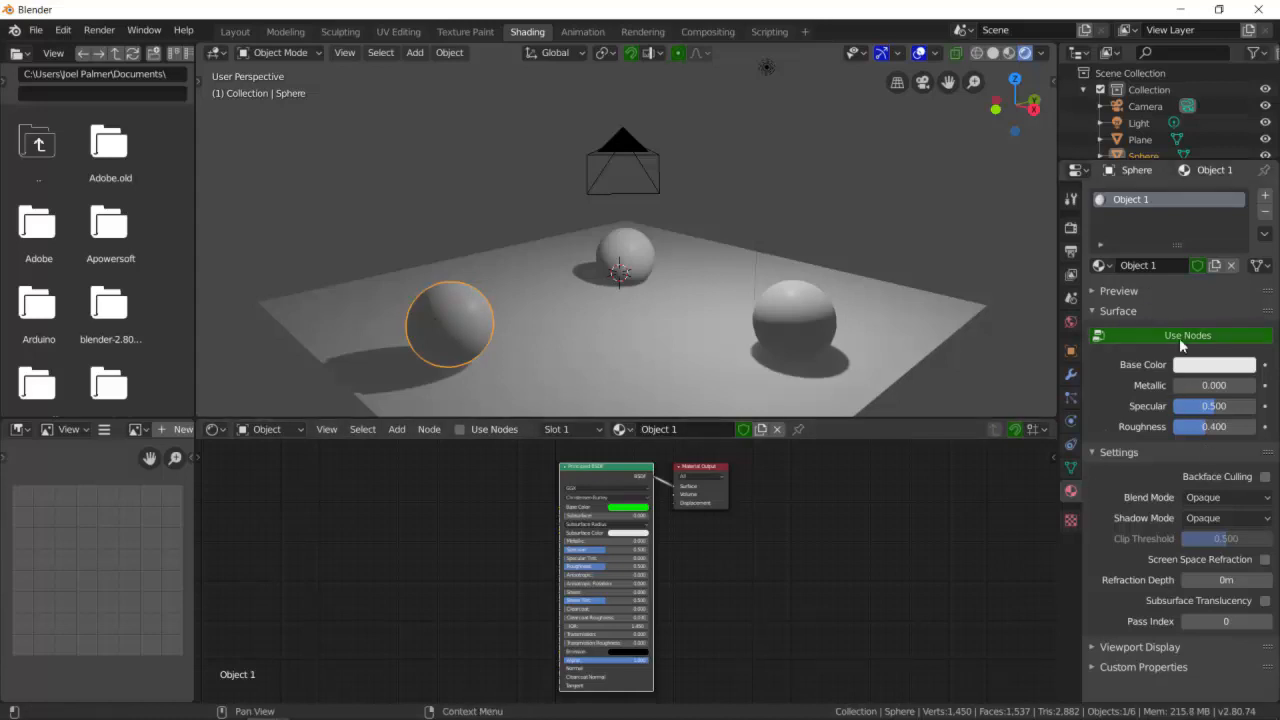
click(557, 360)
click(480, 346)
click(624, 508)
drag(636, 436, 637, 449)
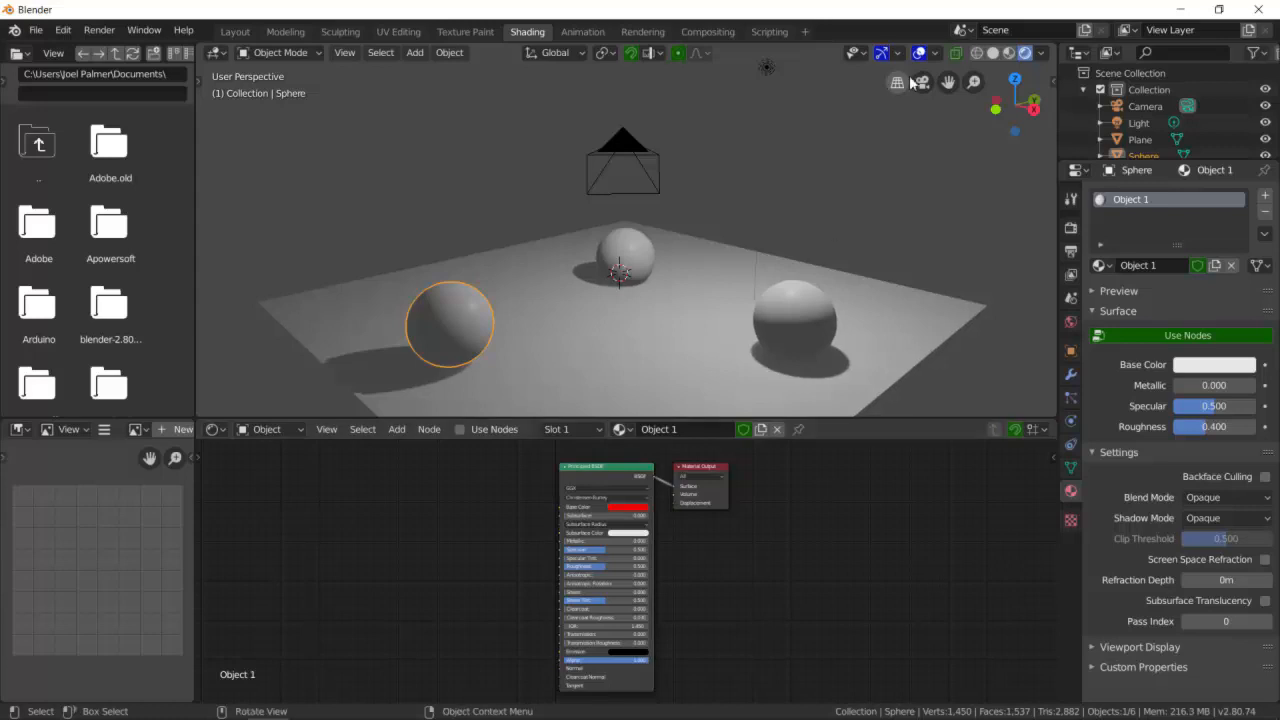
- Preview materials with Scene Lights enabled and the first HDRI environment, then return to Rendered shading
click(1009, 53)
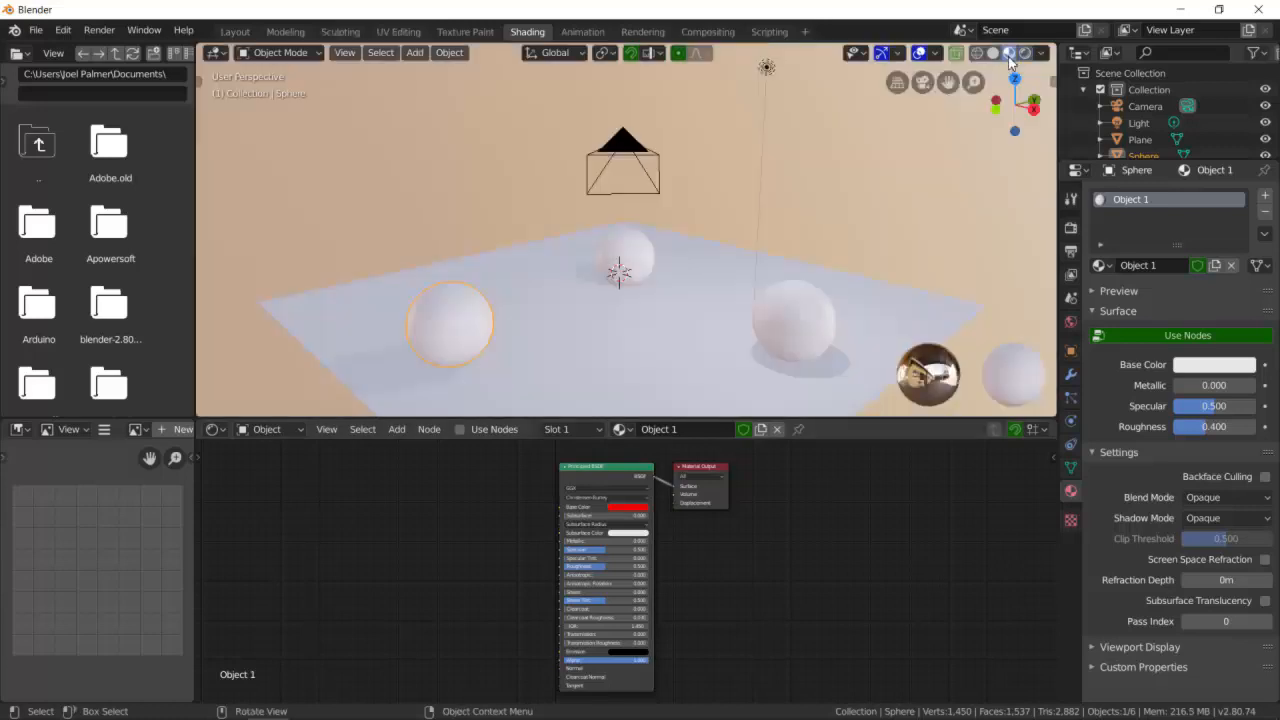
click(576, 333)
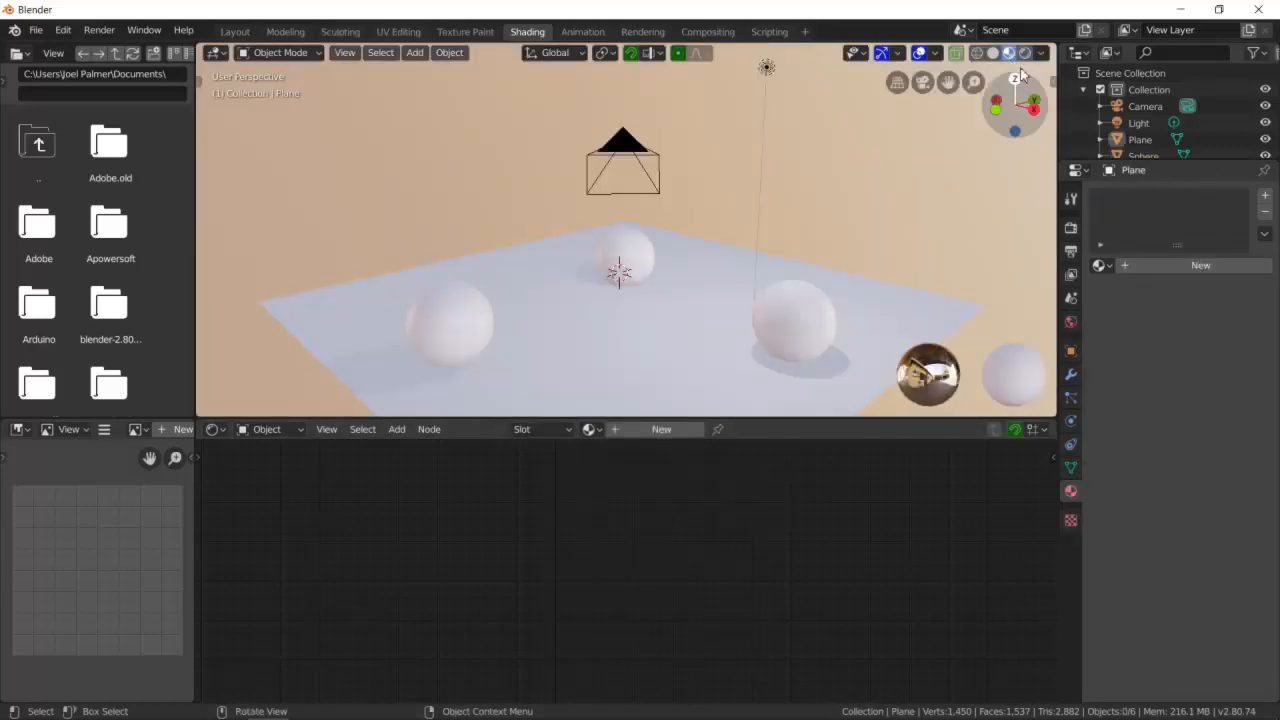
click(1042, 53)
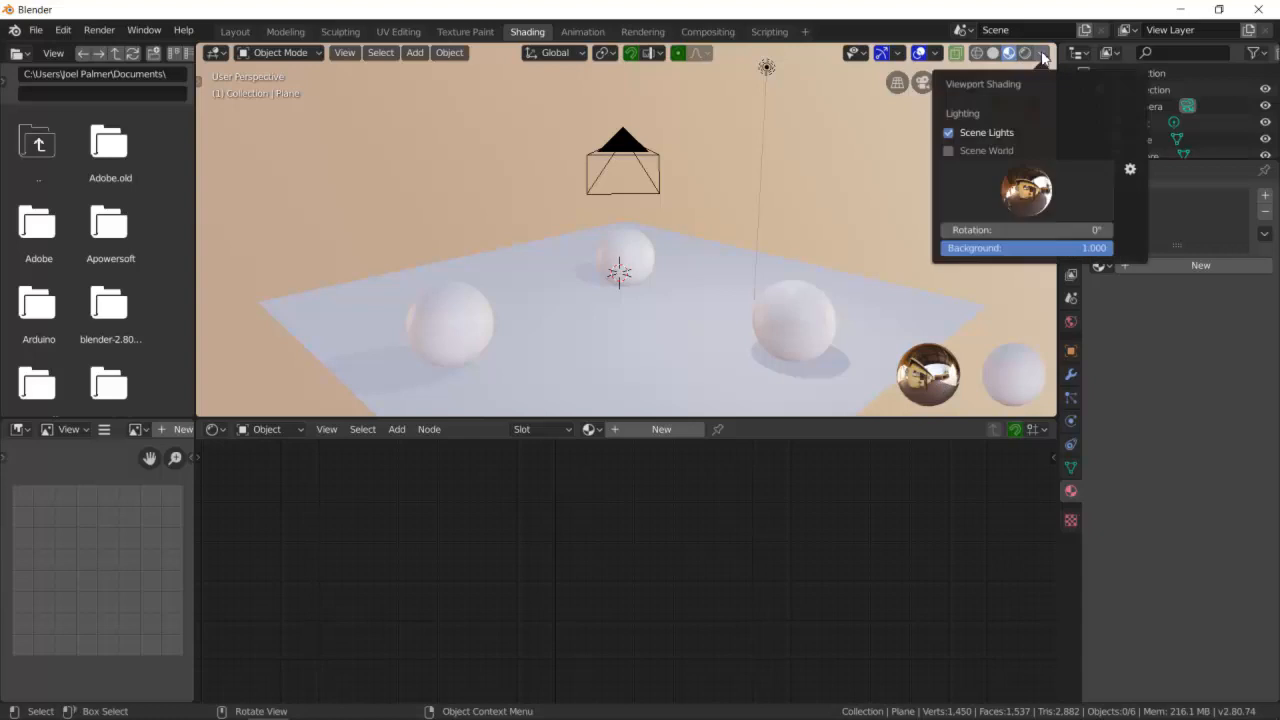
click(954, 135)
click(947, 148)
click(947, 148)
click(948, 132)
click(1027, 190)
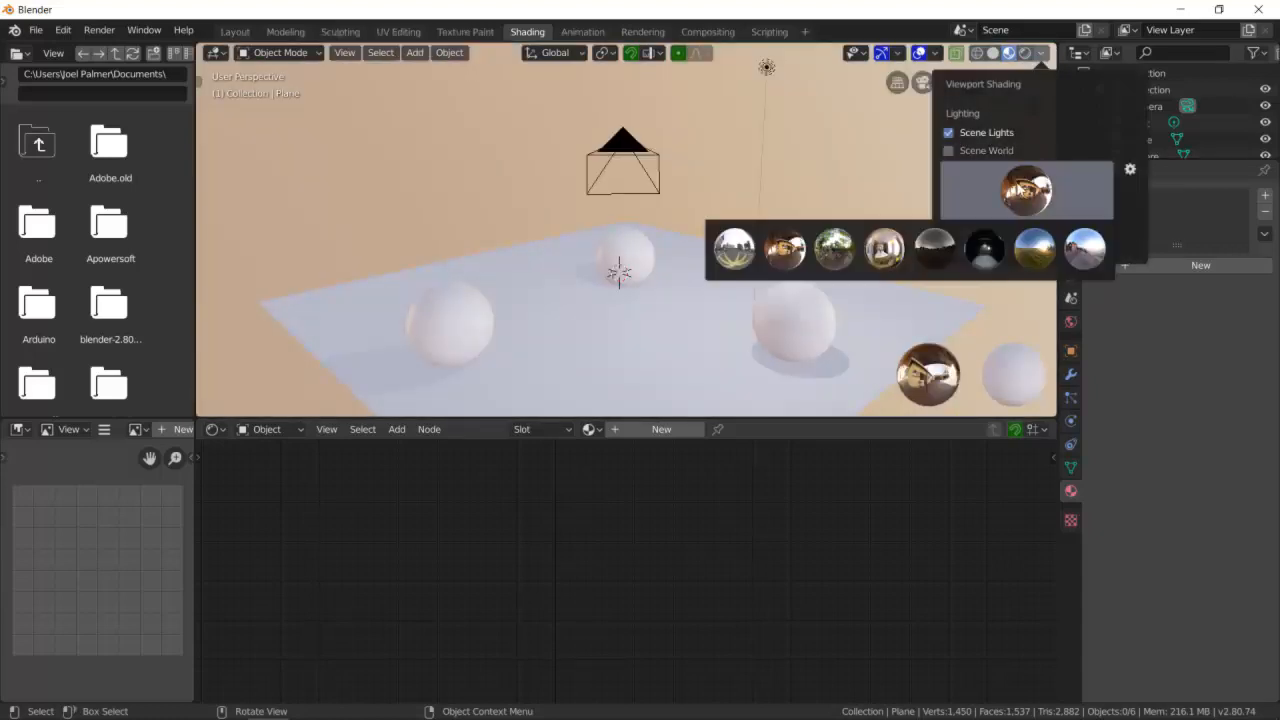
click(752, 255)
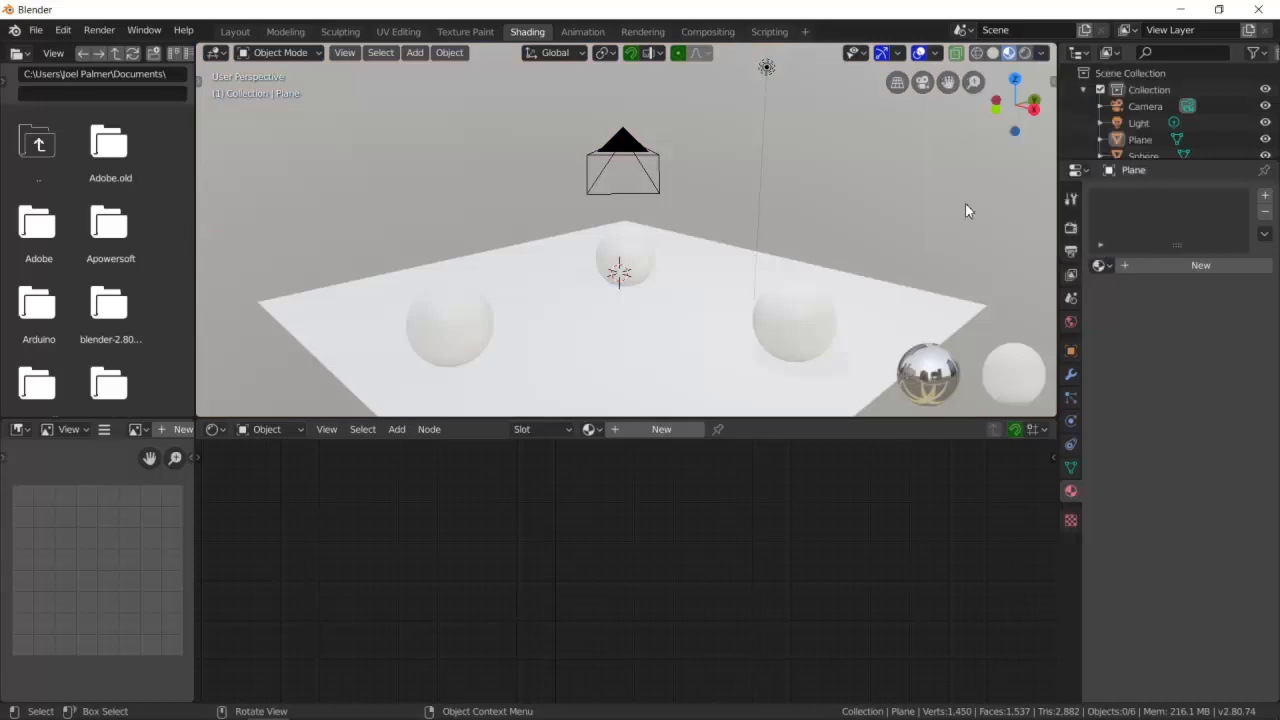
click(1029, 55)
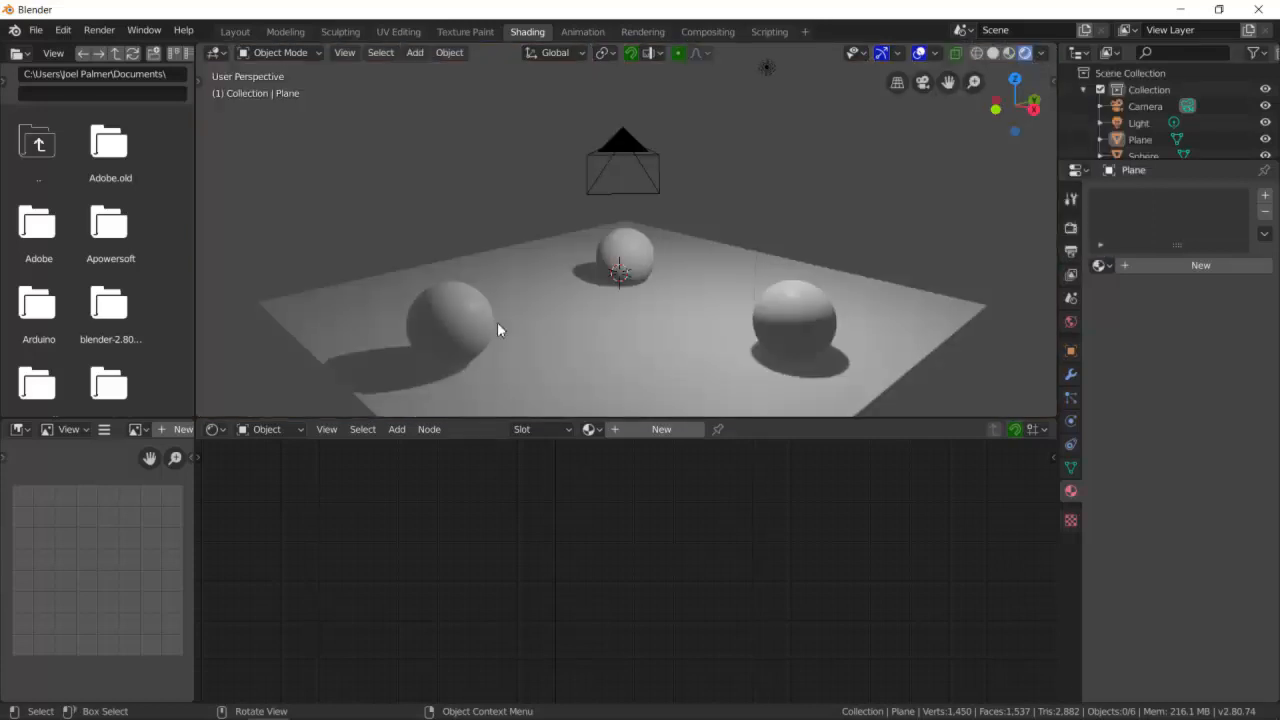
- Replace the front-left sphere's material with a new one and set its base color to blue
click(466, 322)
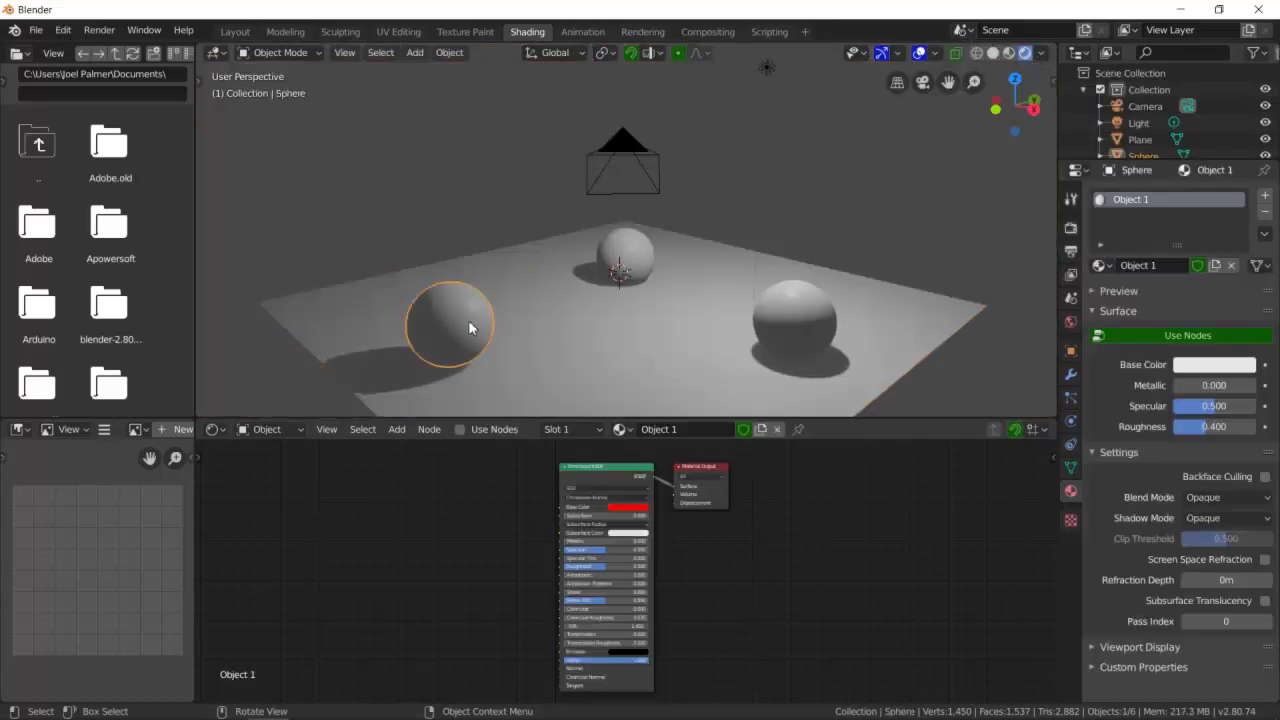
click(1265, 212)
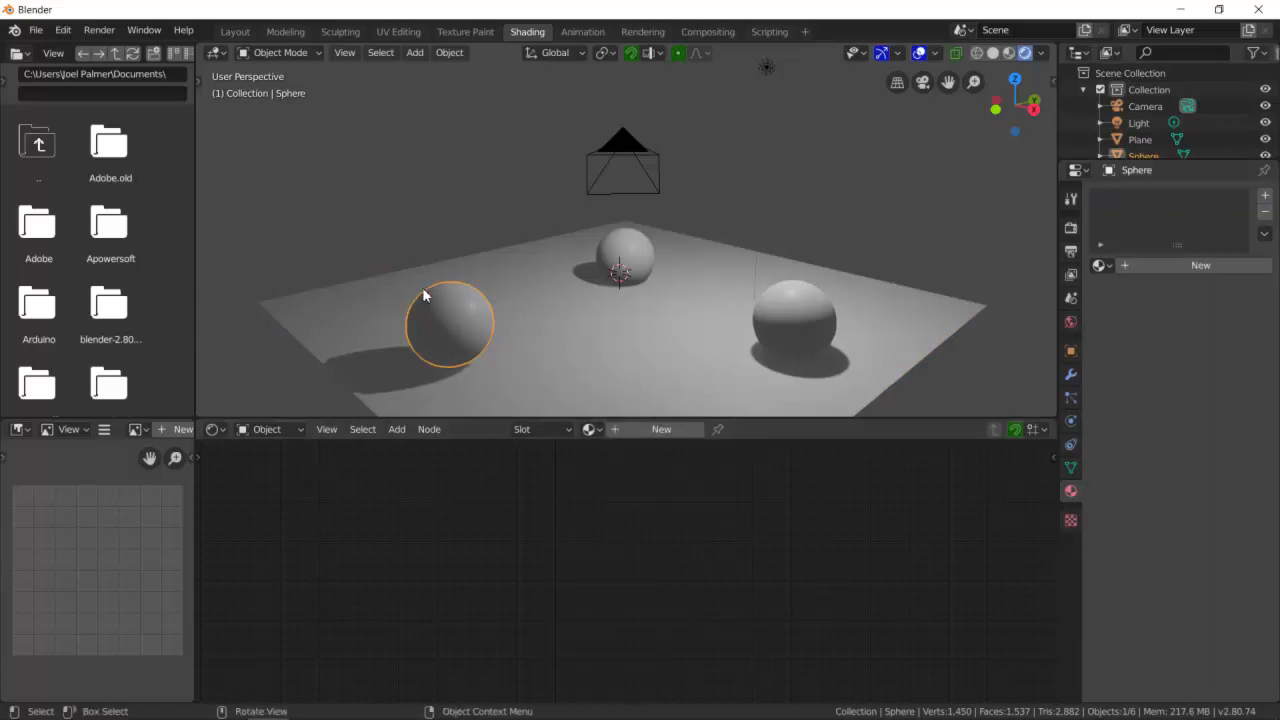
click(636, 429)
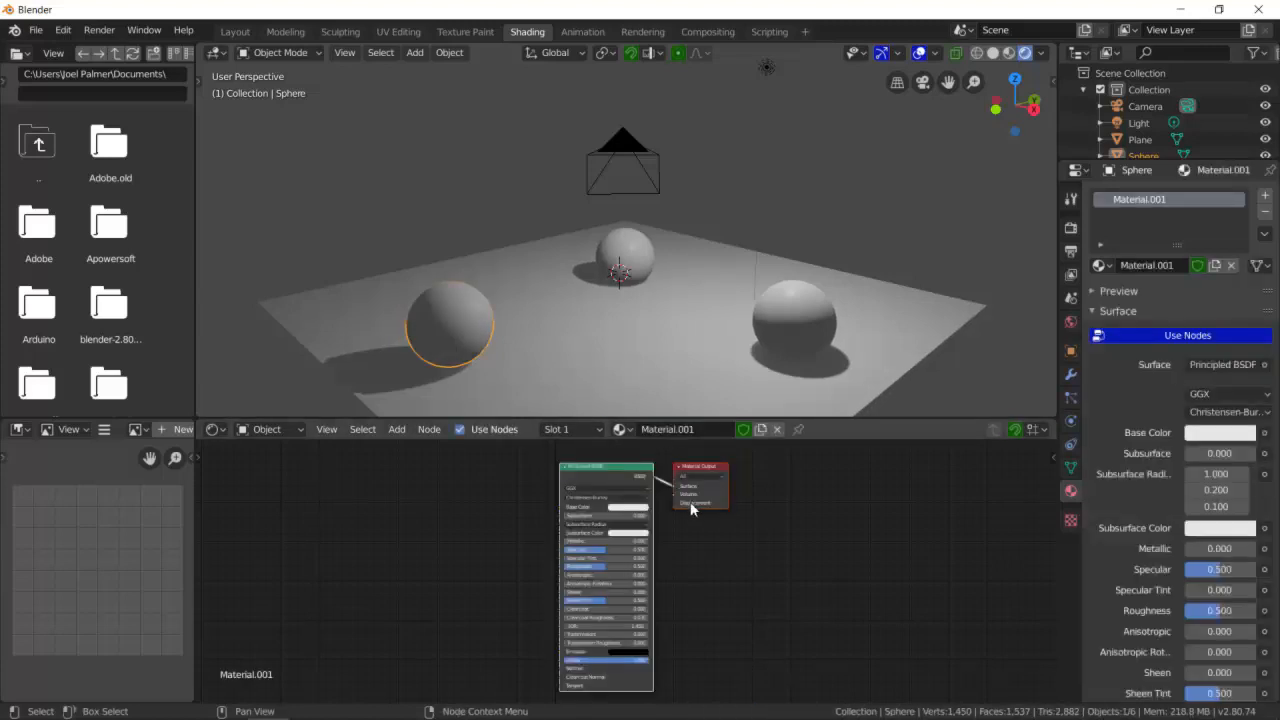
click(626, 507)
drag(655, 417, 662, 410)
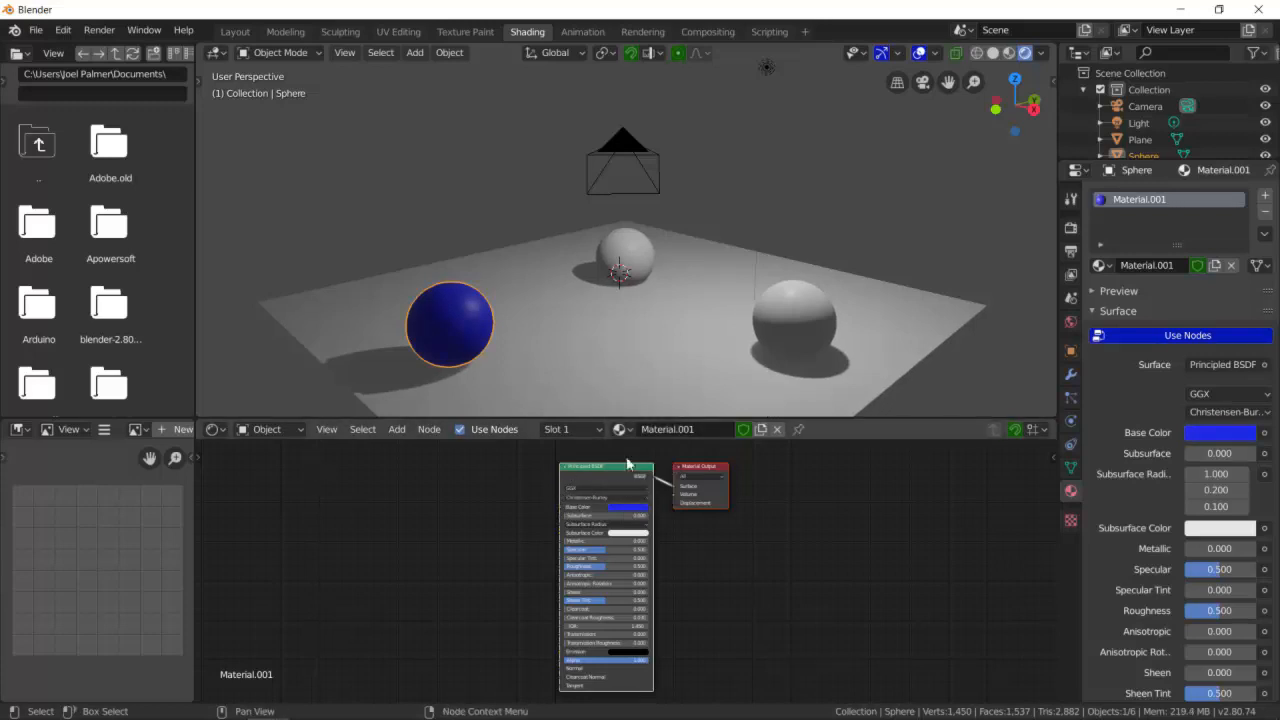
- Rename the new material to Object 1
click(675, 430)
key(BackSpace)
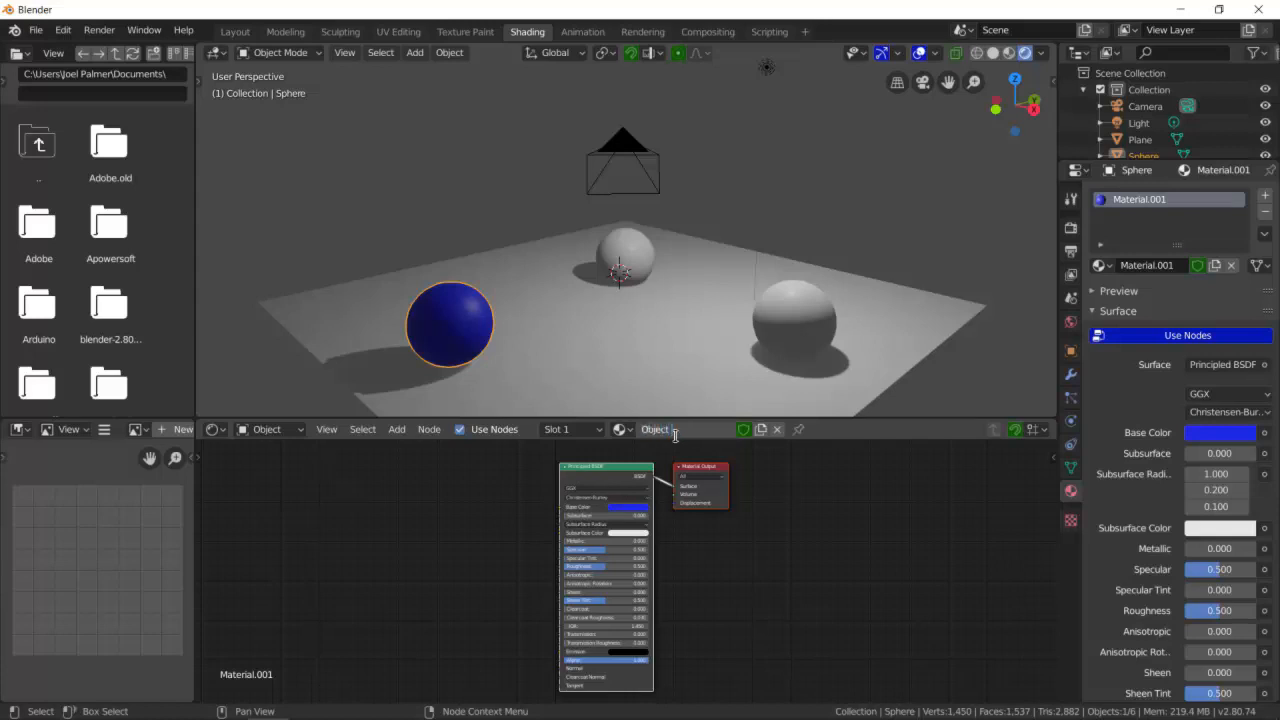
text(Object 1)
key(Return)
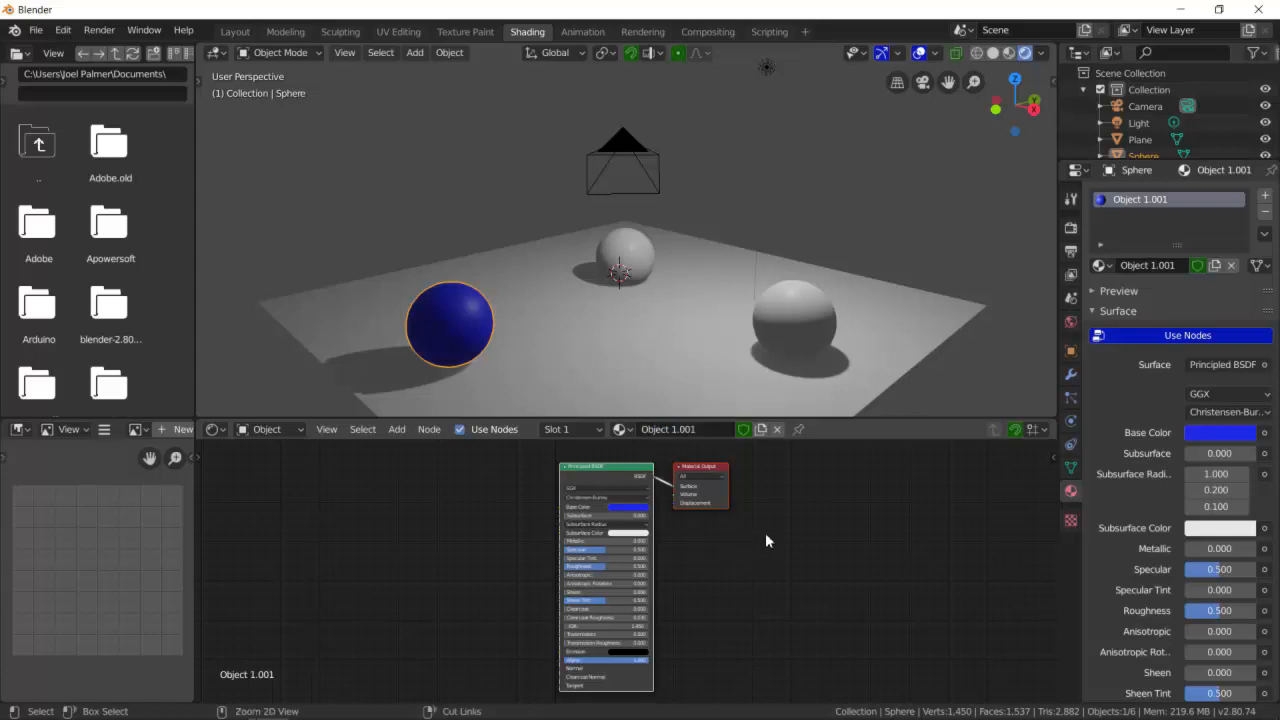
- Set the blue material's Metallic value to 1
key(ctrl+space)
key(Home)
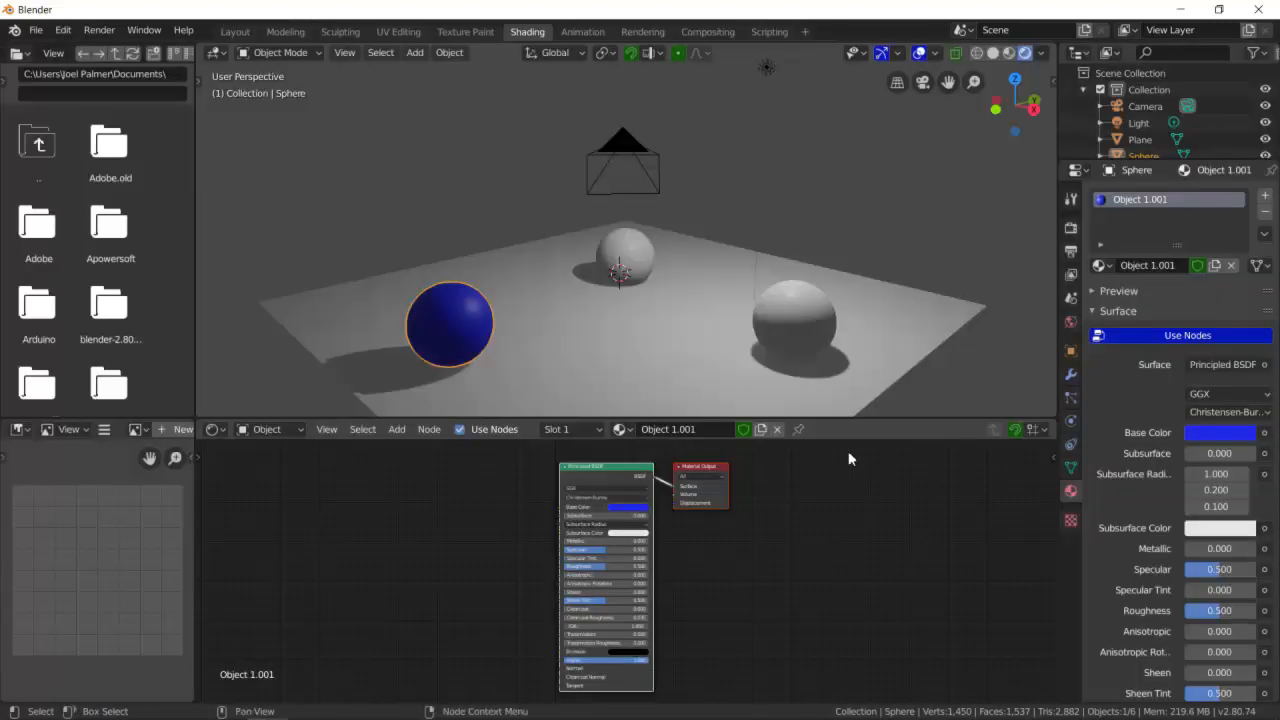
key(ctrl+space)
mouse_move(595, 311)
middle_down()
mouse_move(651, 277)
mouse_move(466, 320)
mouse_move(614, 309)
mouse_move(666, 283)
mouse_move(611, 303)
middle_up()
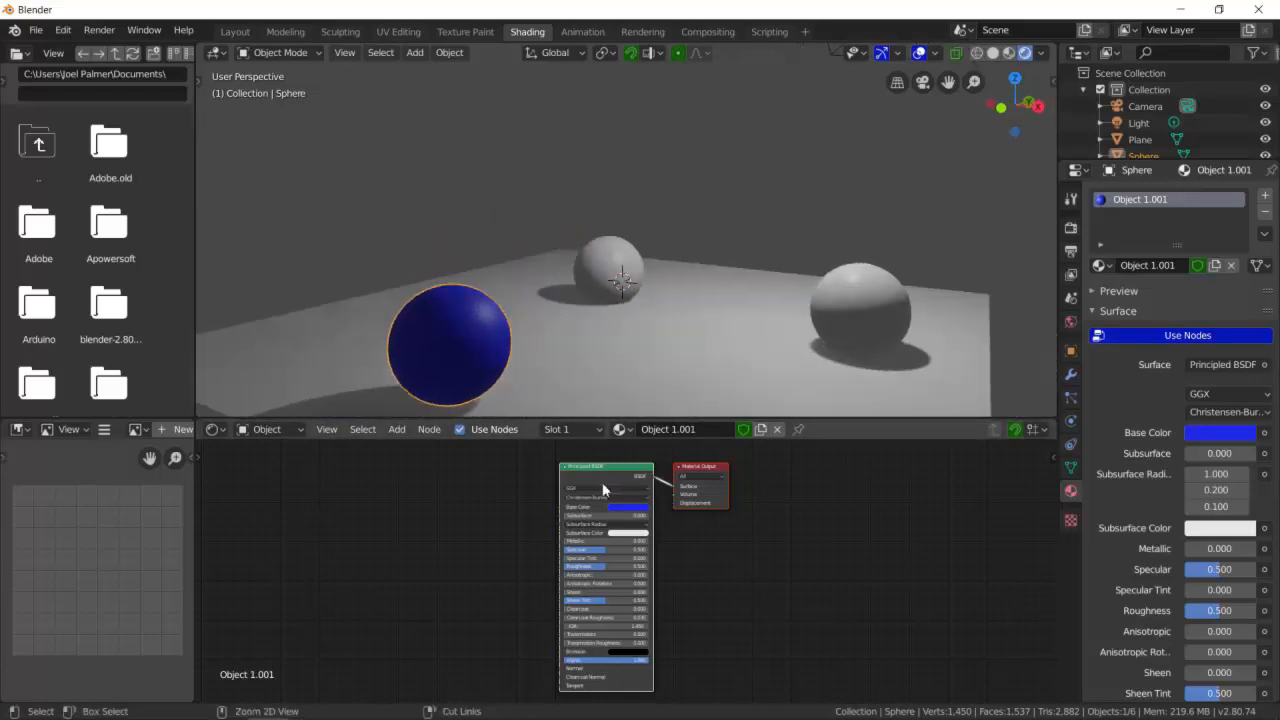
key(ctrl+space)
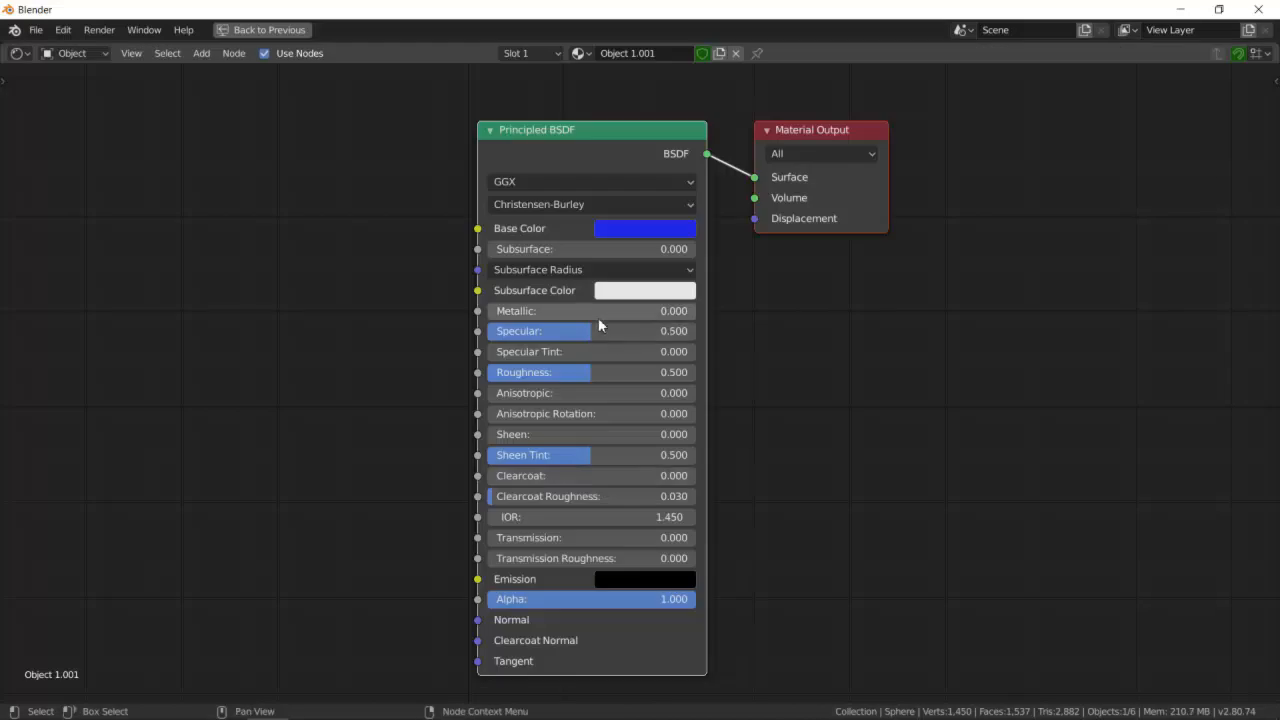
click(493, 312)
click(559, 309)
click(425, 308)
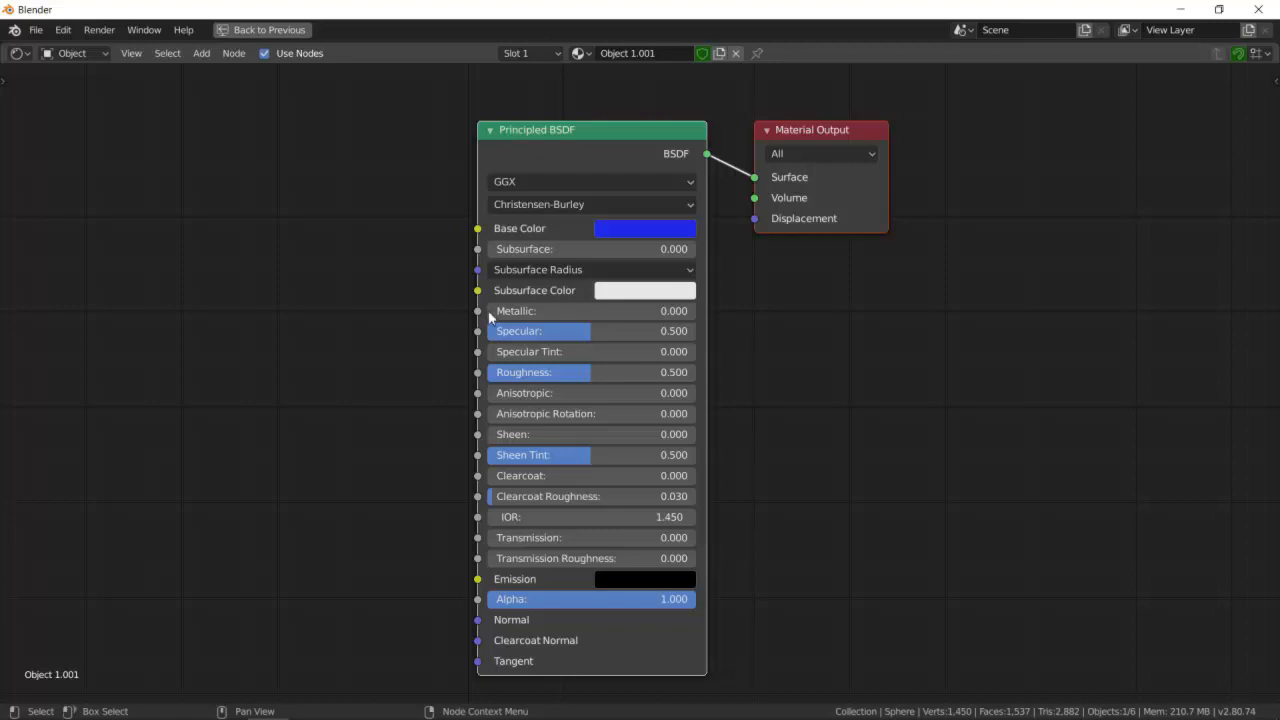
click(566, 308)
text(1)
key(Return)
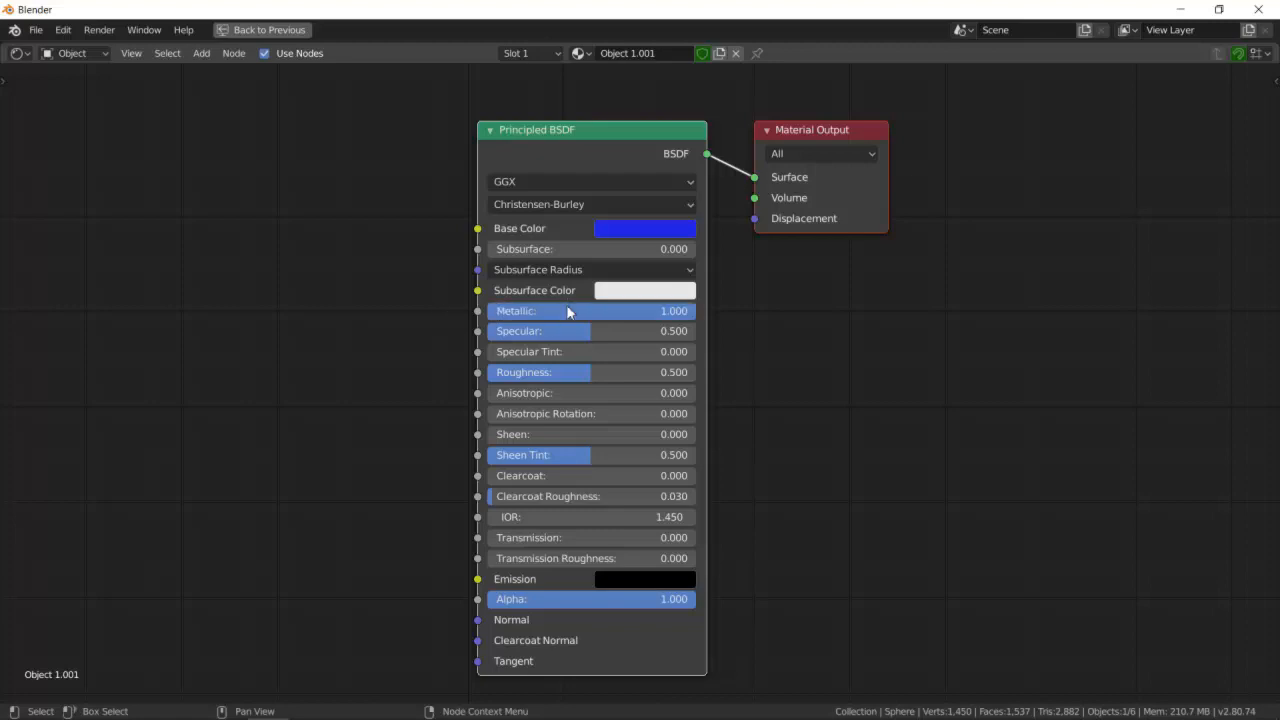
- Set the blue material's Roughness to 0
key(ctrl+space)
click(614, 375)
middle_drag(622, 358, 545, 318)
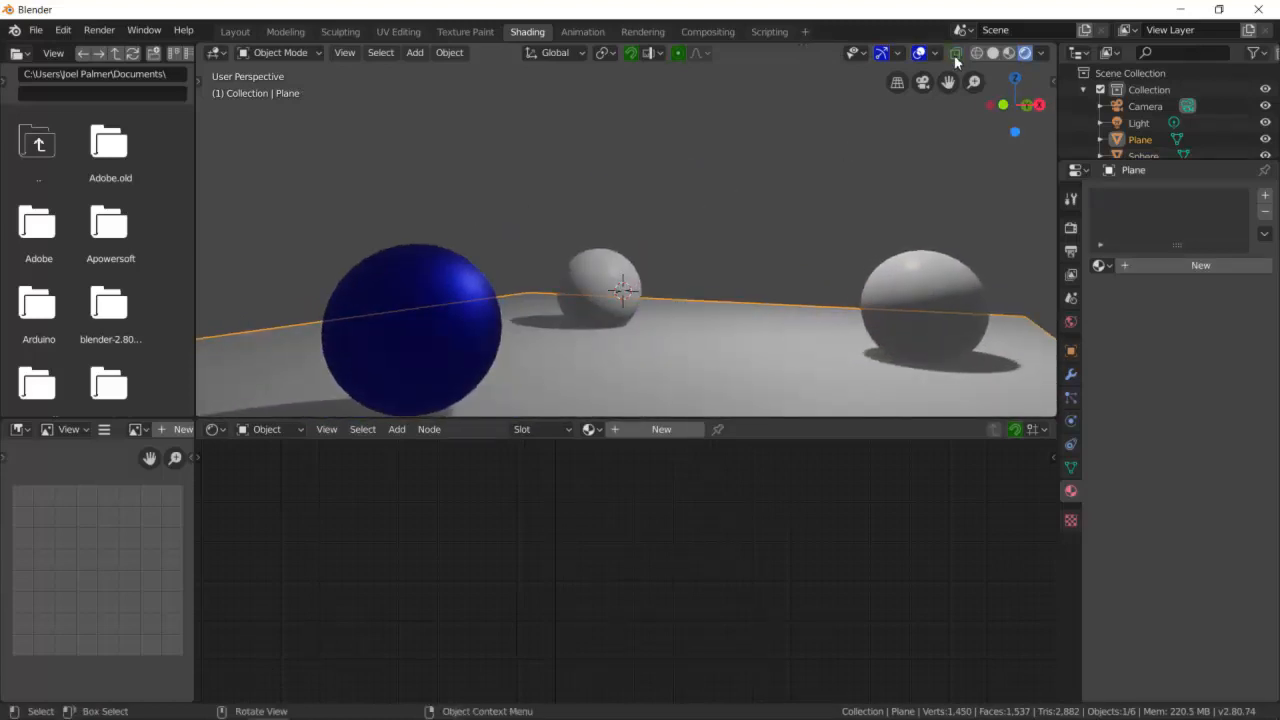
scroll(680, 240, down, 5)
middle_drag(686, 250, 594, 286)
scroll(478, 308, up, 4)
scroll(478, 308, down, 3)
middle_drag(471, 332, 520, 342)
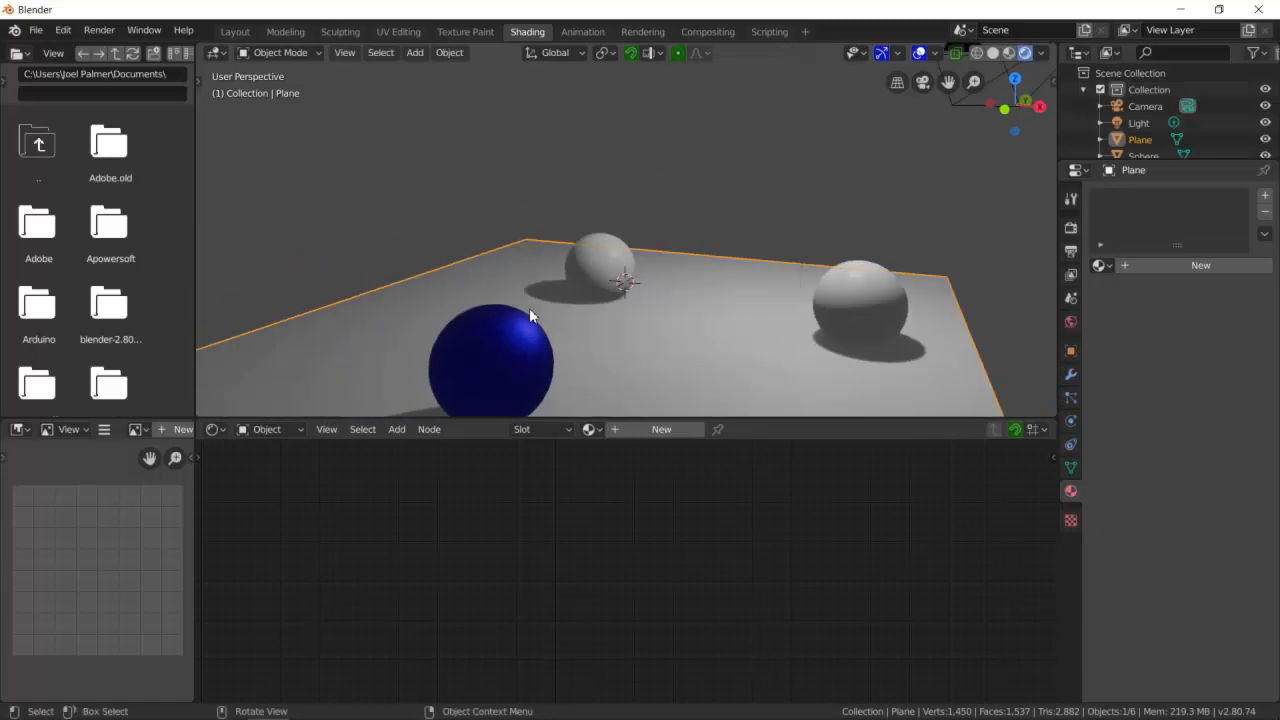
click(527, 347)
key(ctrl+space)
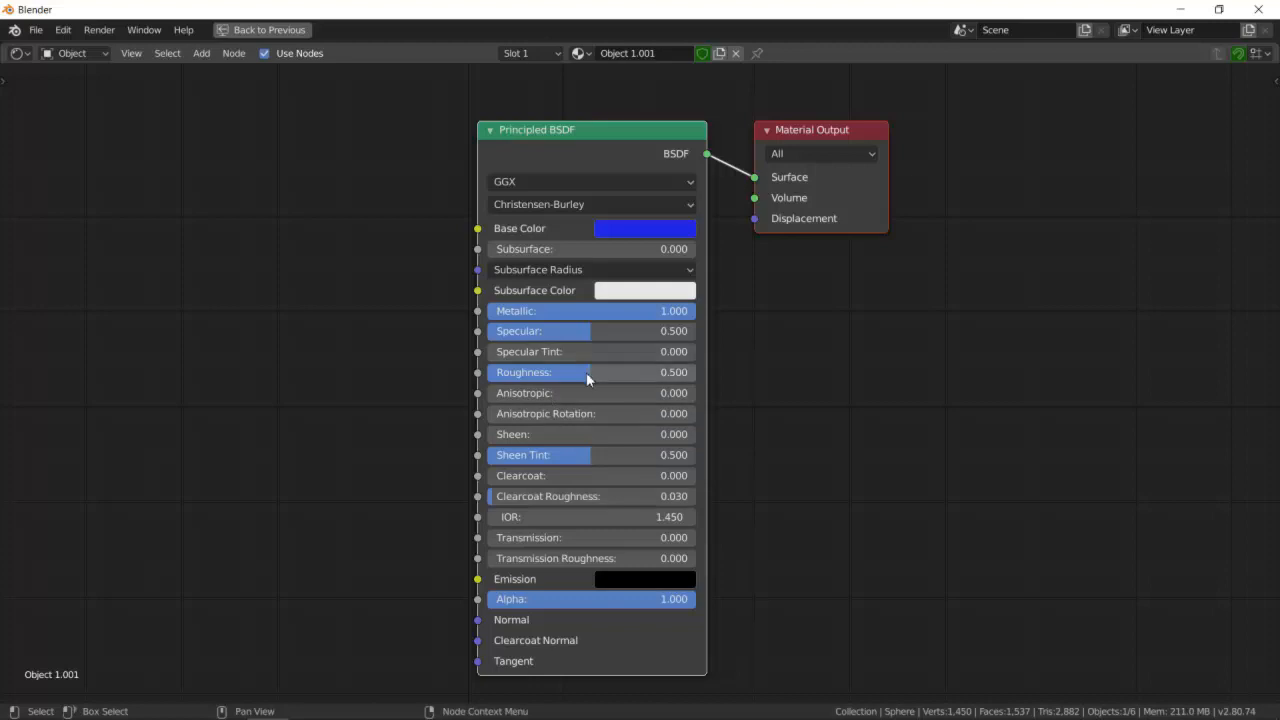
drag(570, 372, 480, 372)
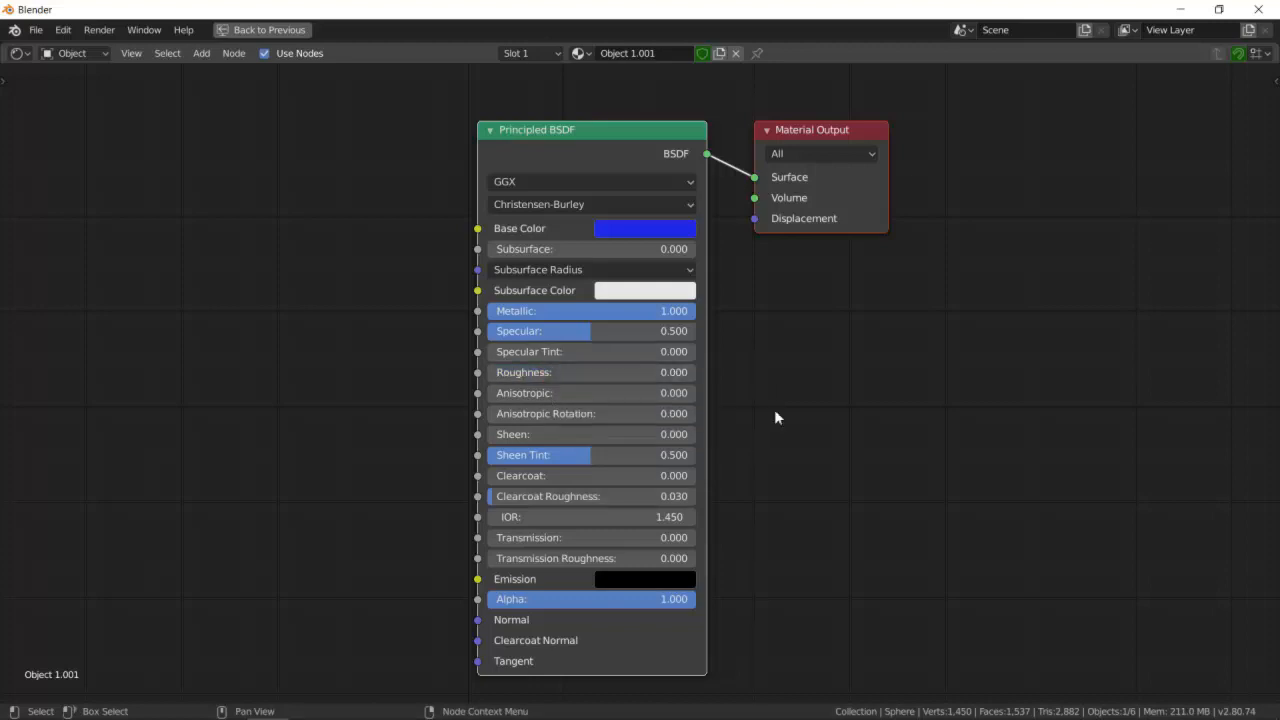
- Examine the glossy blue sphere in the rendered viewport
key(ctrl+space)
click(563, 371)
middle_drag(563, 371, 415, 380)
scroll(446, 350, up, 2)
click(414, 377)
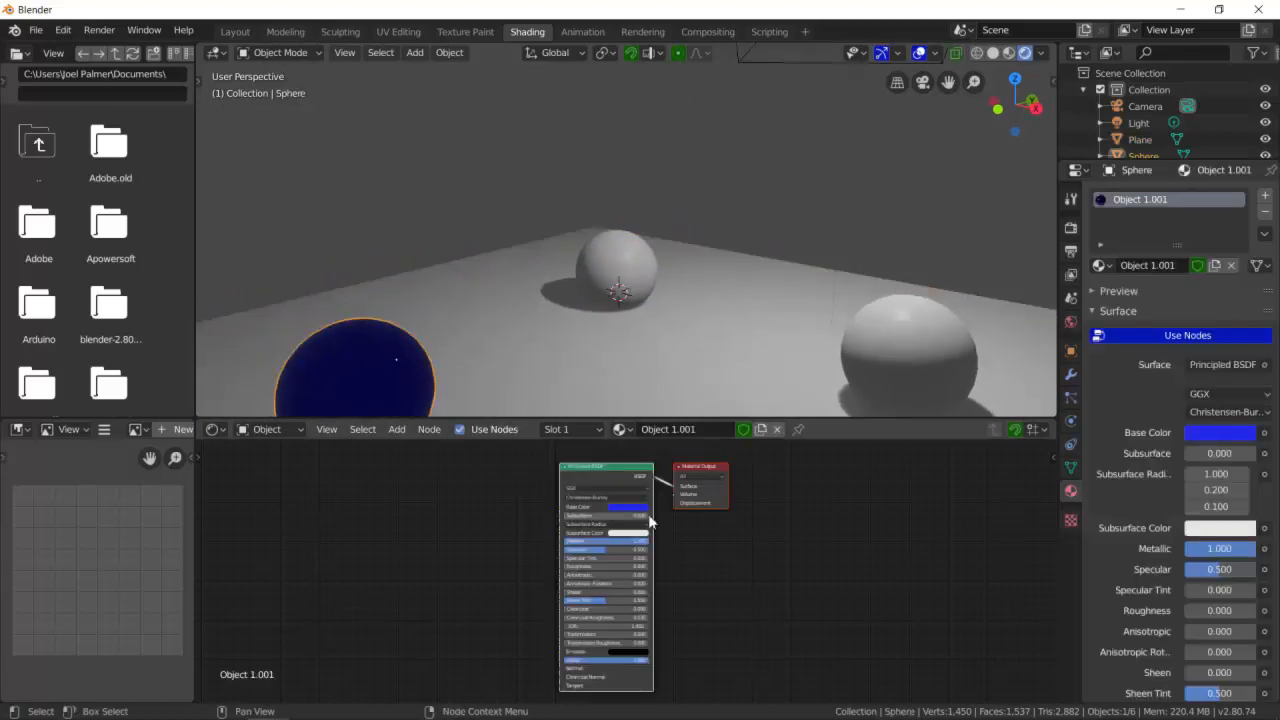
key(ctrl+space)
key(Home)
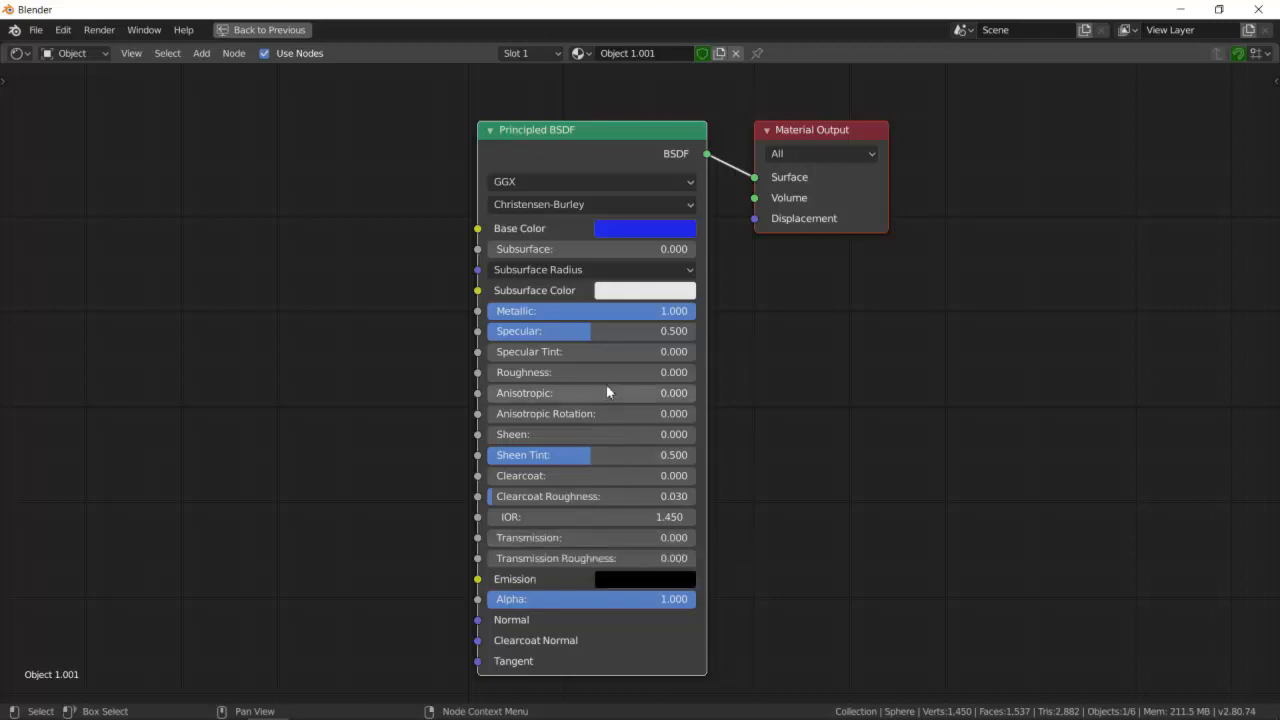
- Set the blue material's Specular Tint to about 0.498
drag(503, 352, 590, 352)
key(ctrl+space)
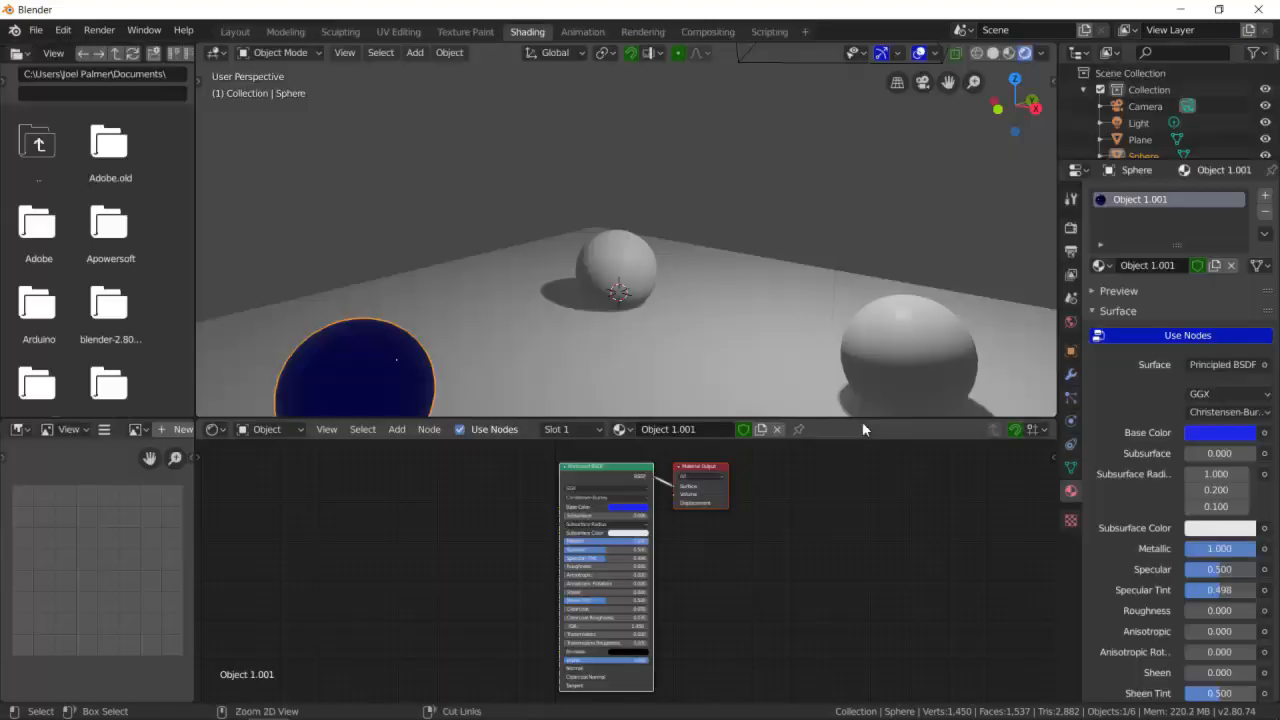
- Orbit the viewport and select the spheres in turn to inspect their materials
middle_drag(597, 364, 560, 335)
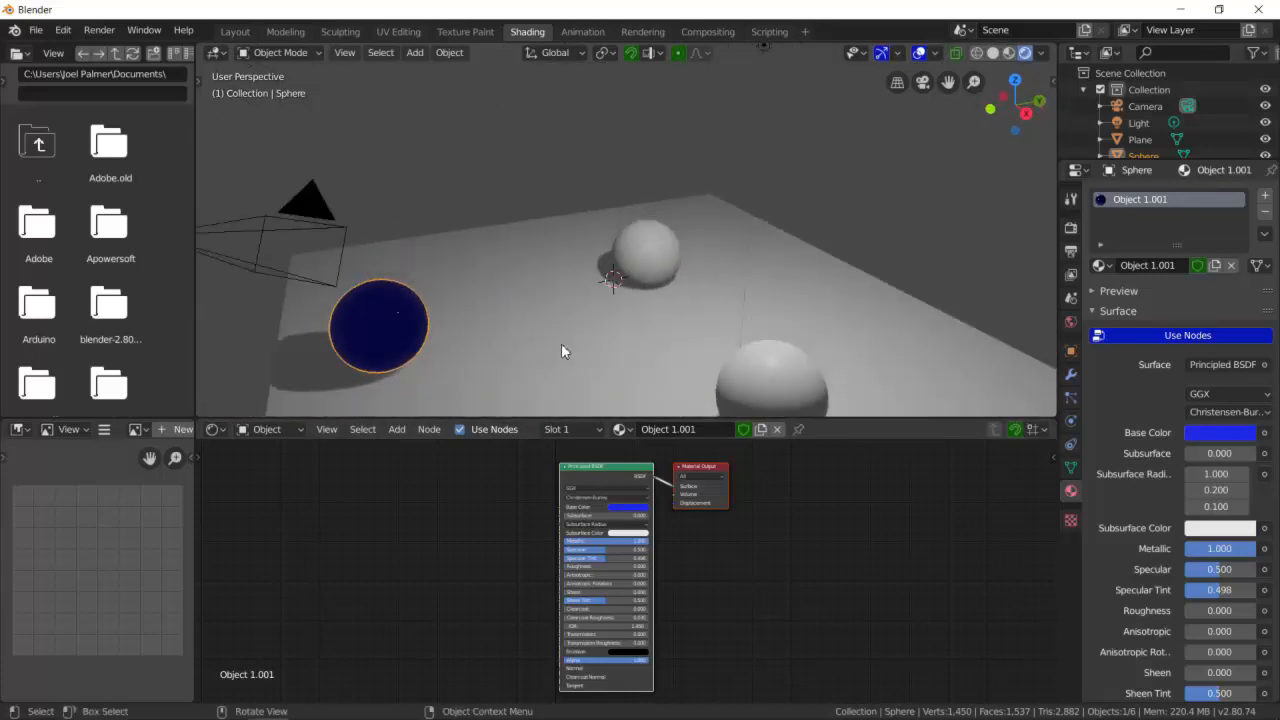
click(558, 346)
click(668, 249)
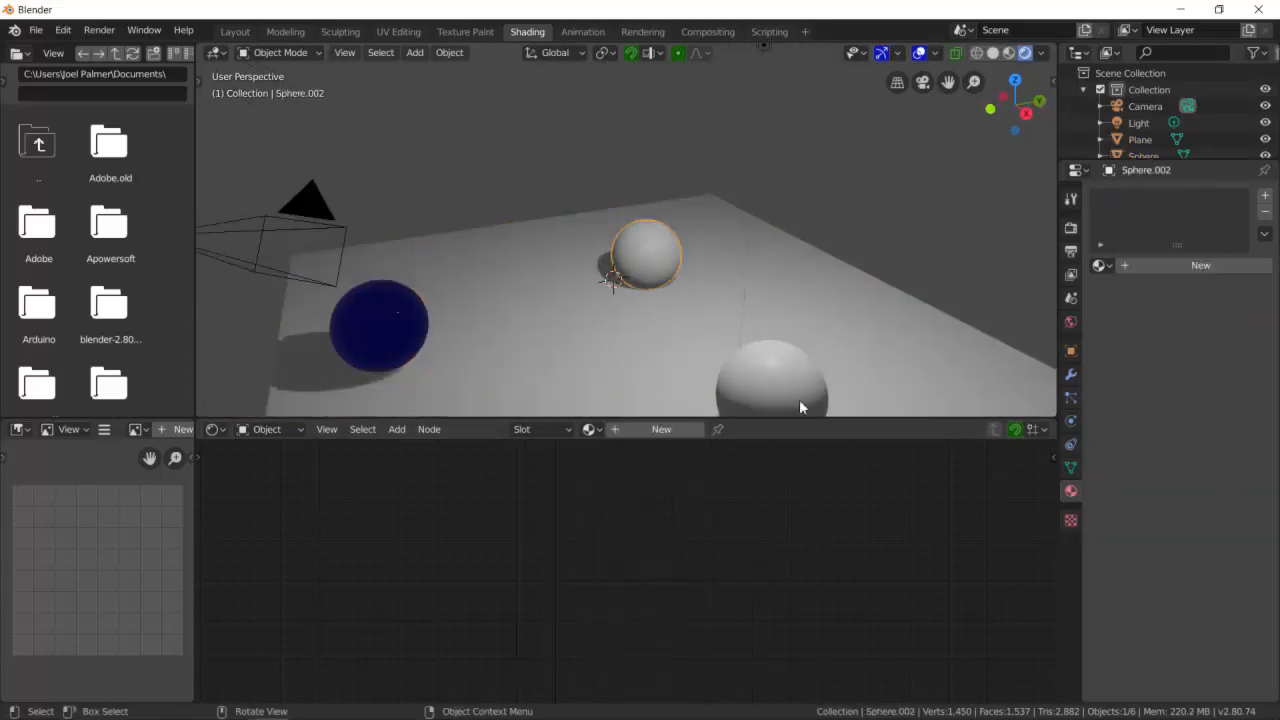
click(799, 395)
click(373, 338)
middle_drag(498, 334, 530, 321)
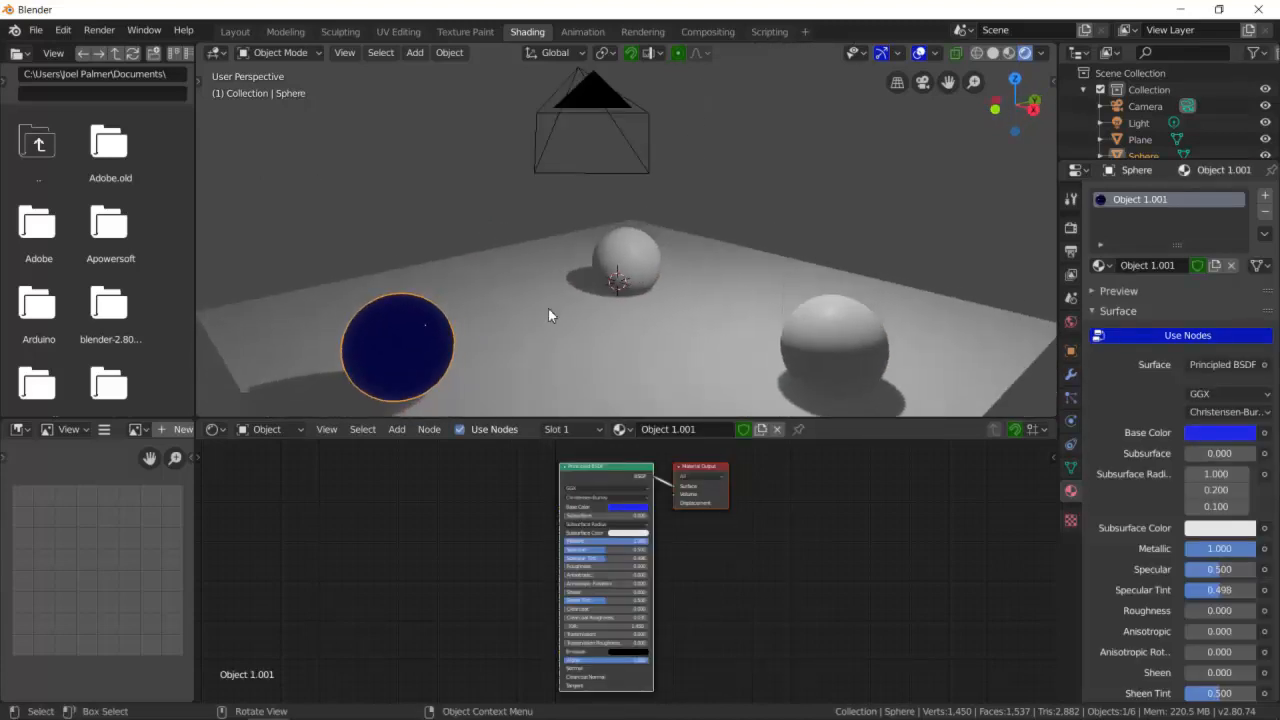
scroll(548, 315, down, 2)
- Deselect everything and add a Point light to the scene
key(alt+a)
key(shift+a)
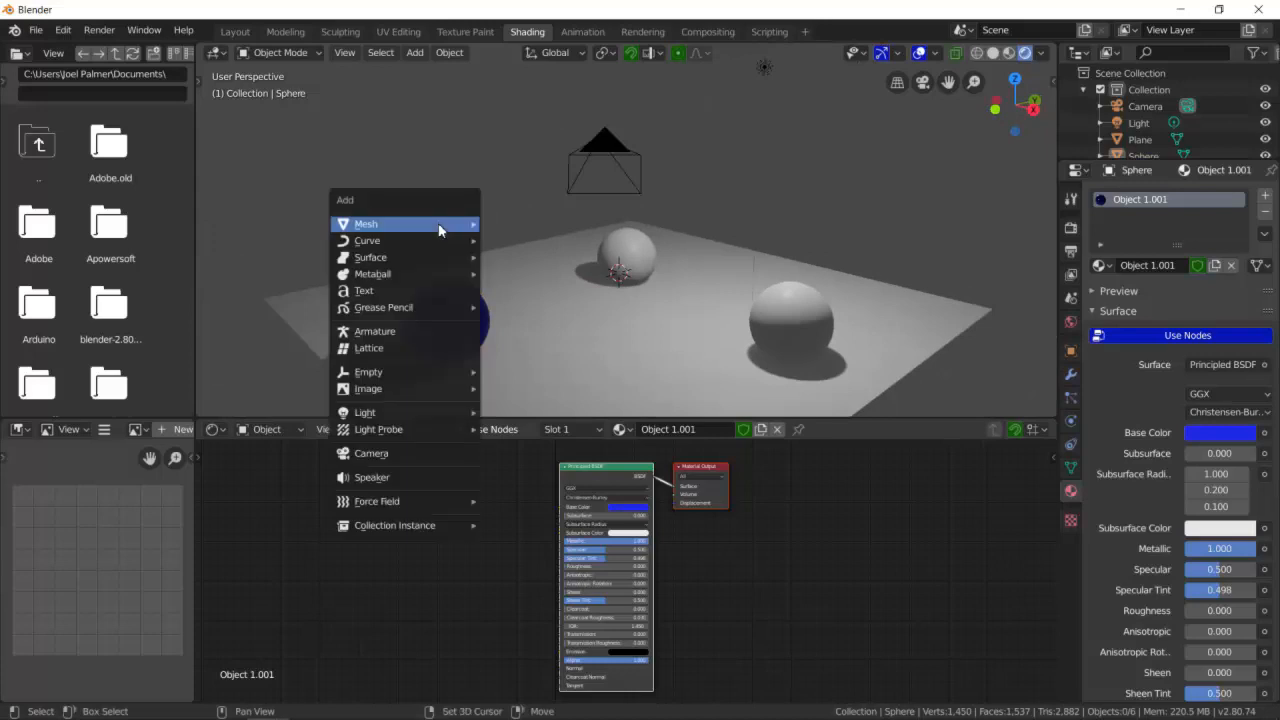
mouse_move(421, 413)
click(504, 413)
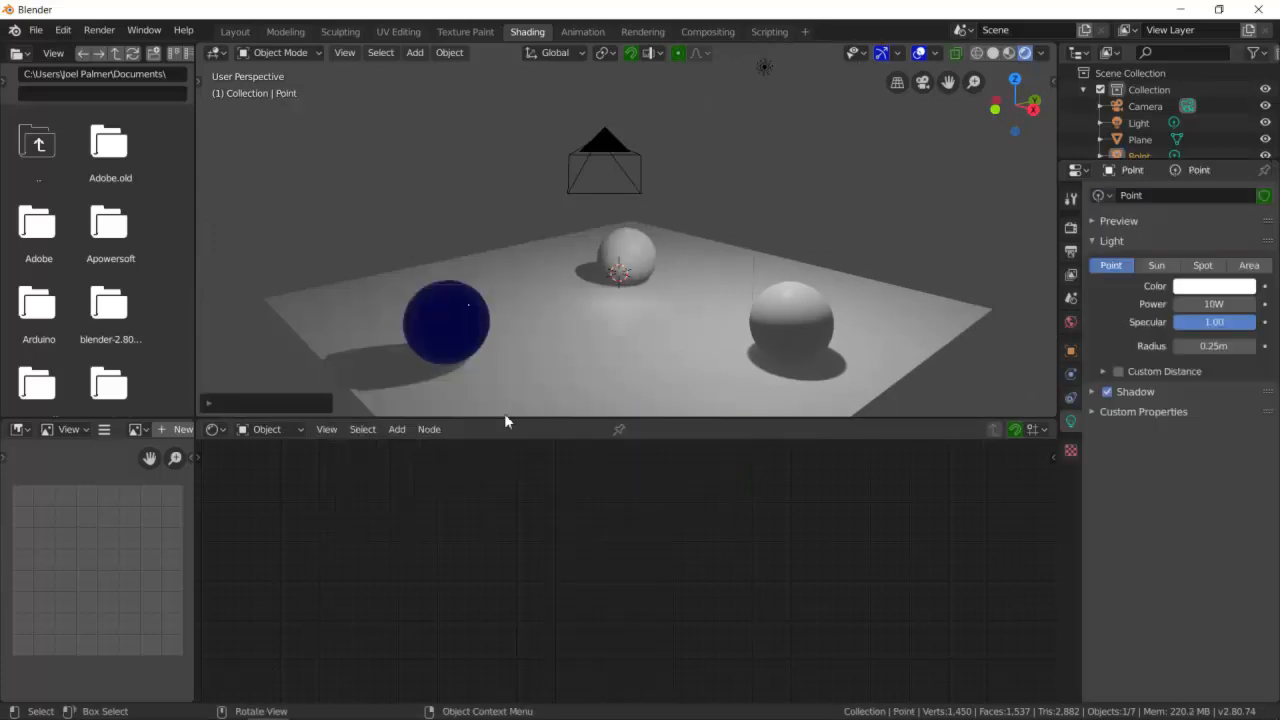
- Select the point light and move it up and beside the blue sphere, returning to the Shading workspace
click(620, 280)
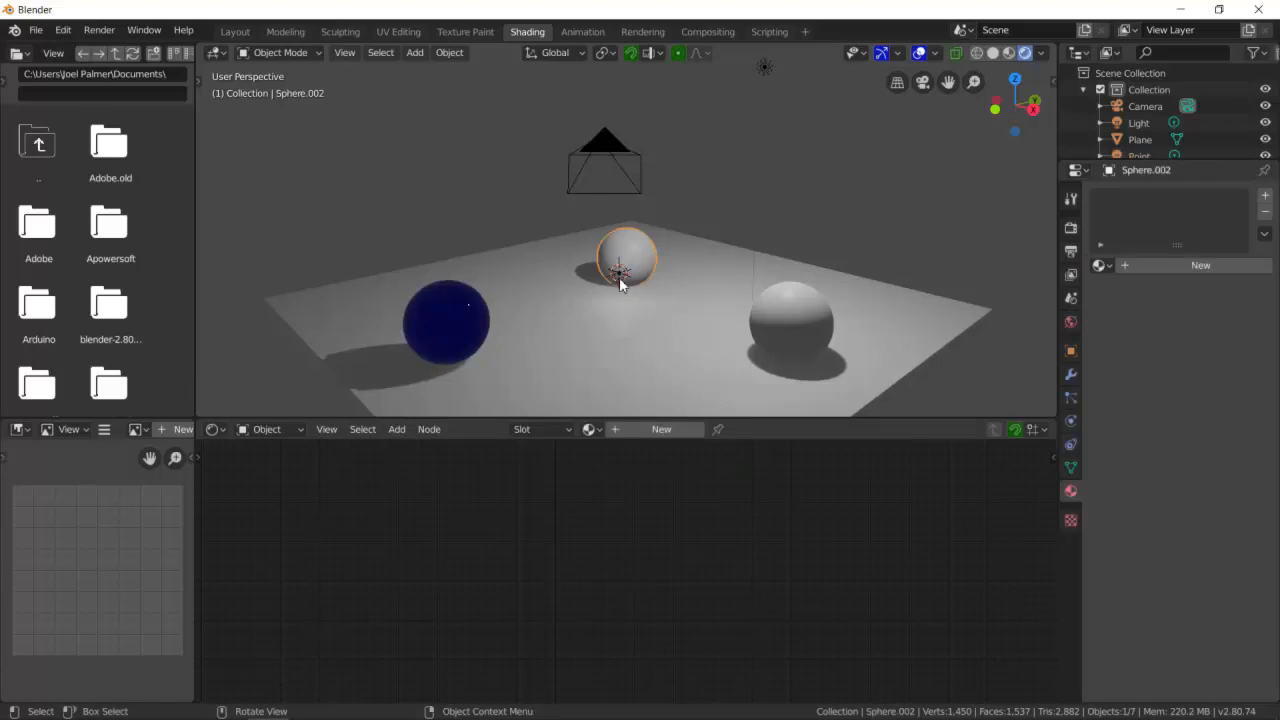
click(620, 284)
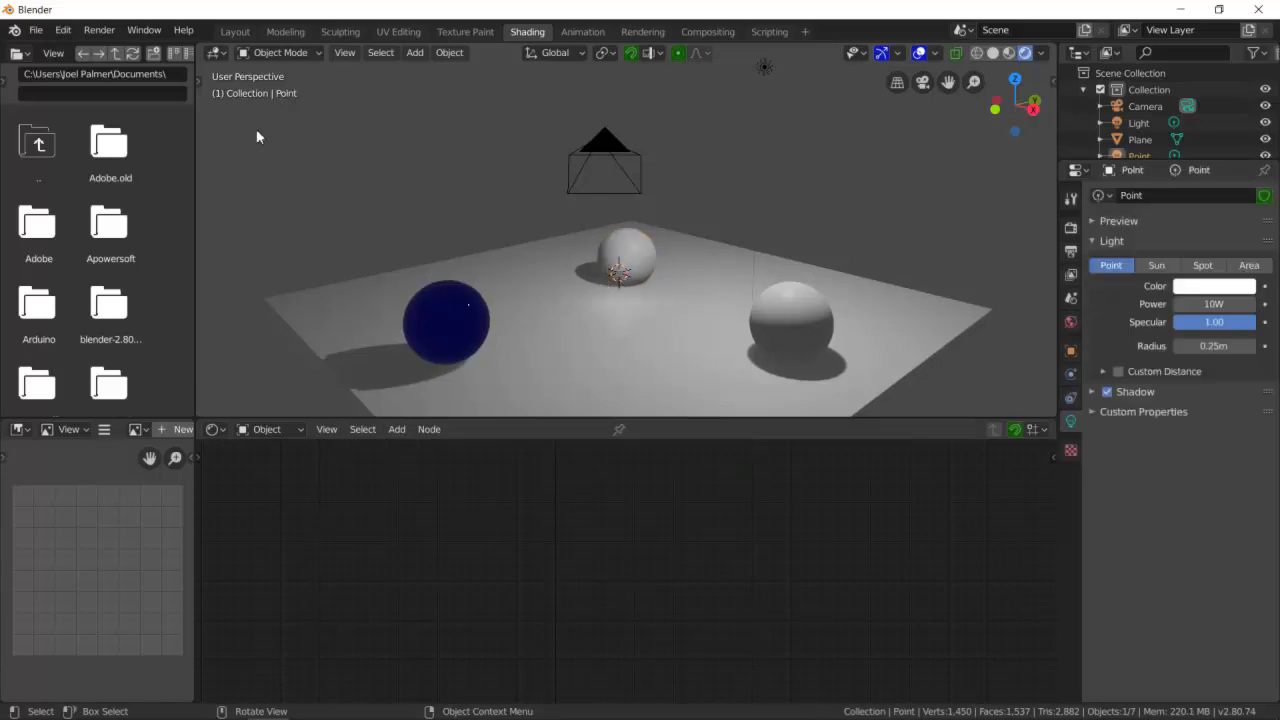
click(235, 31)
click(530, 347)
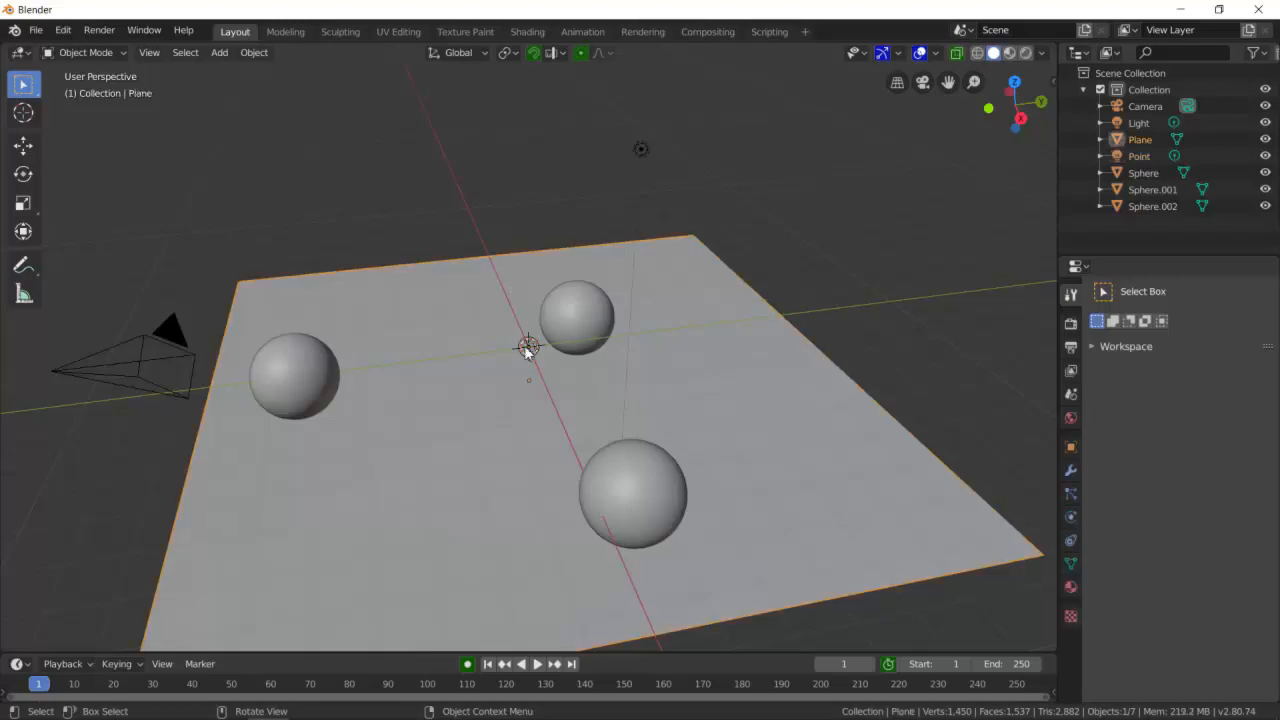
click(528, 347)
click(23, 145)
drag(578, 347, 364, 379)
drag(291, 318, 281, 222)
drag(351, 272, 343, 272)
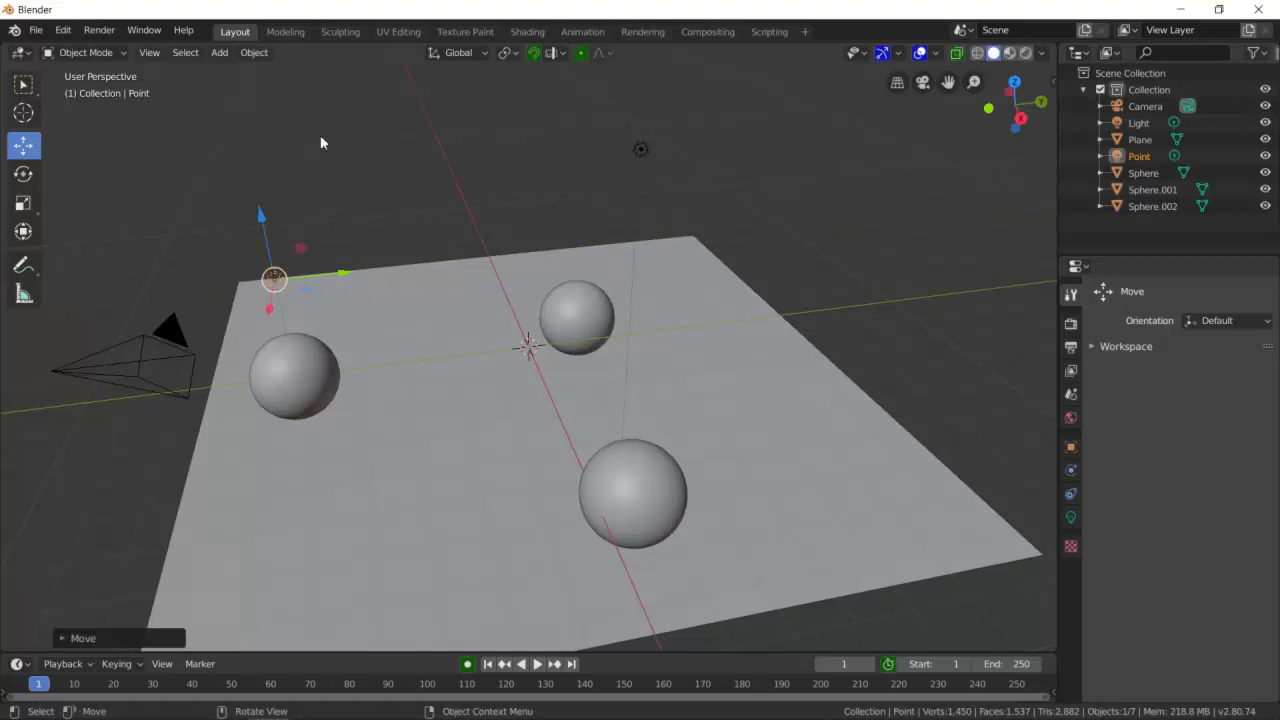
click(541, 33)
middle_drag(541, 151, 440, 341)
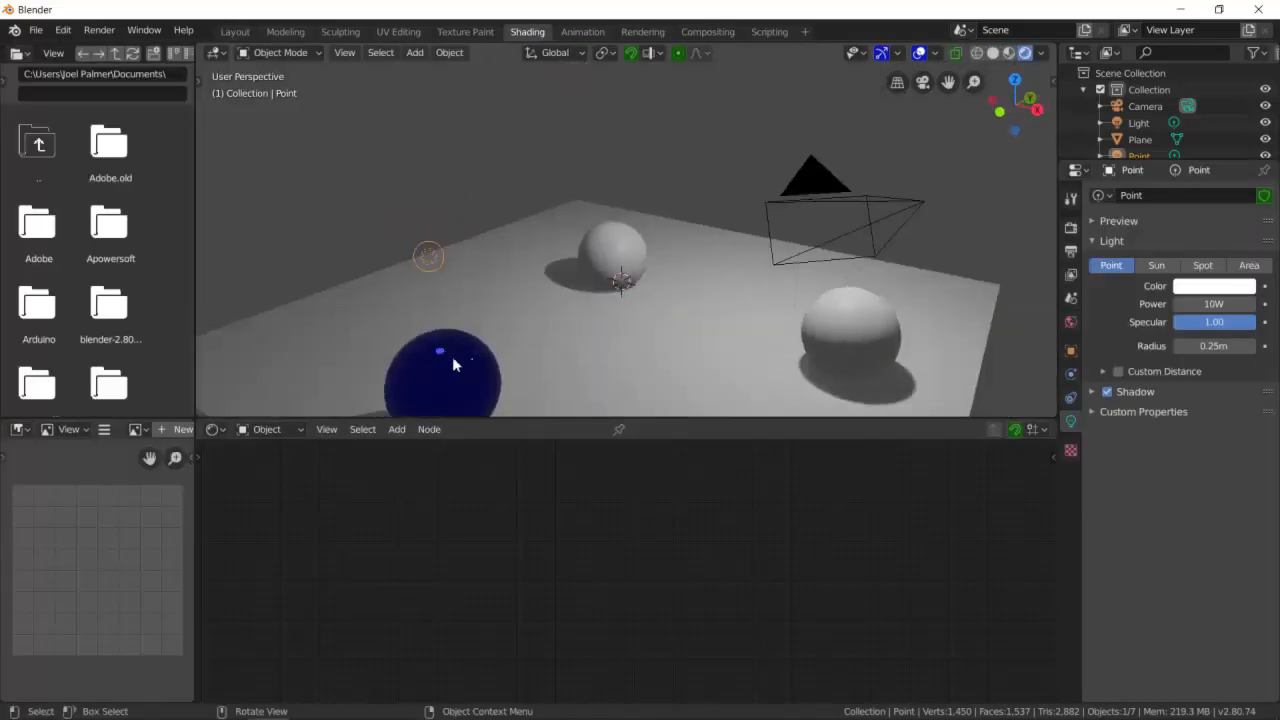
- Set the point light's Power to 100 W
click(1228, 304)
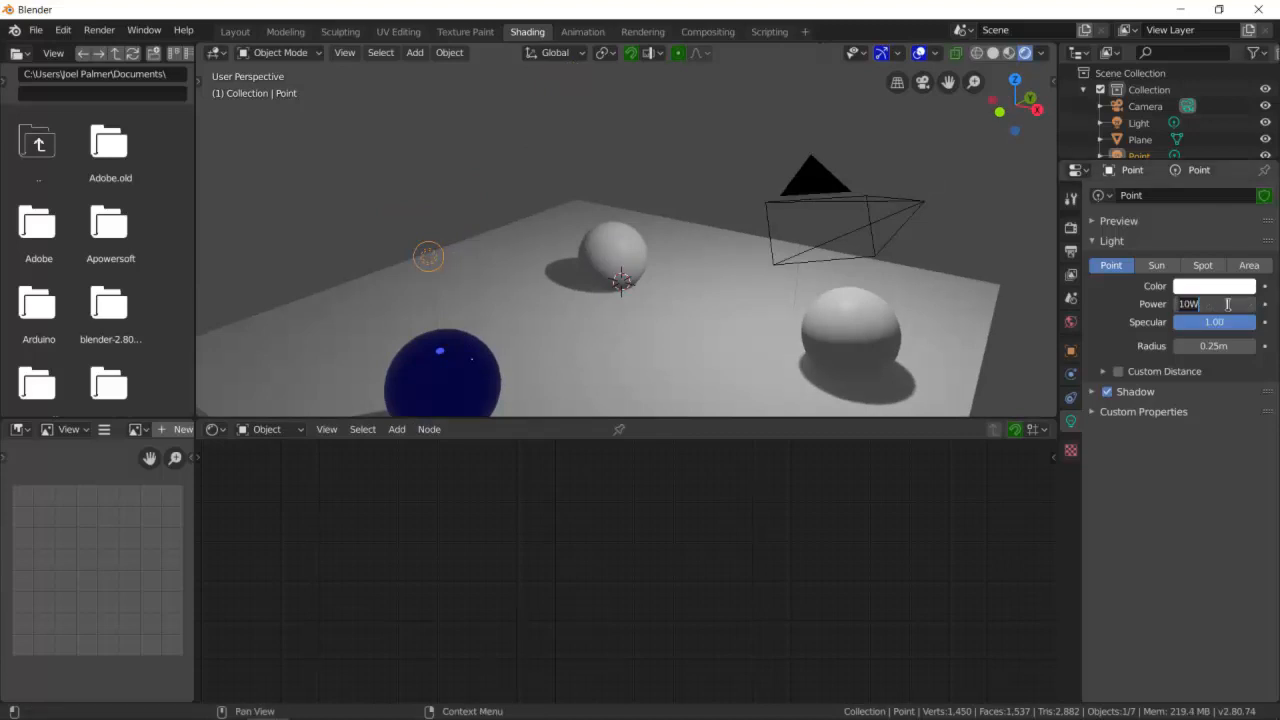
text(1000)
key(Return)
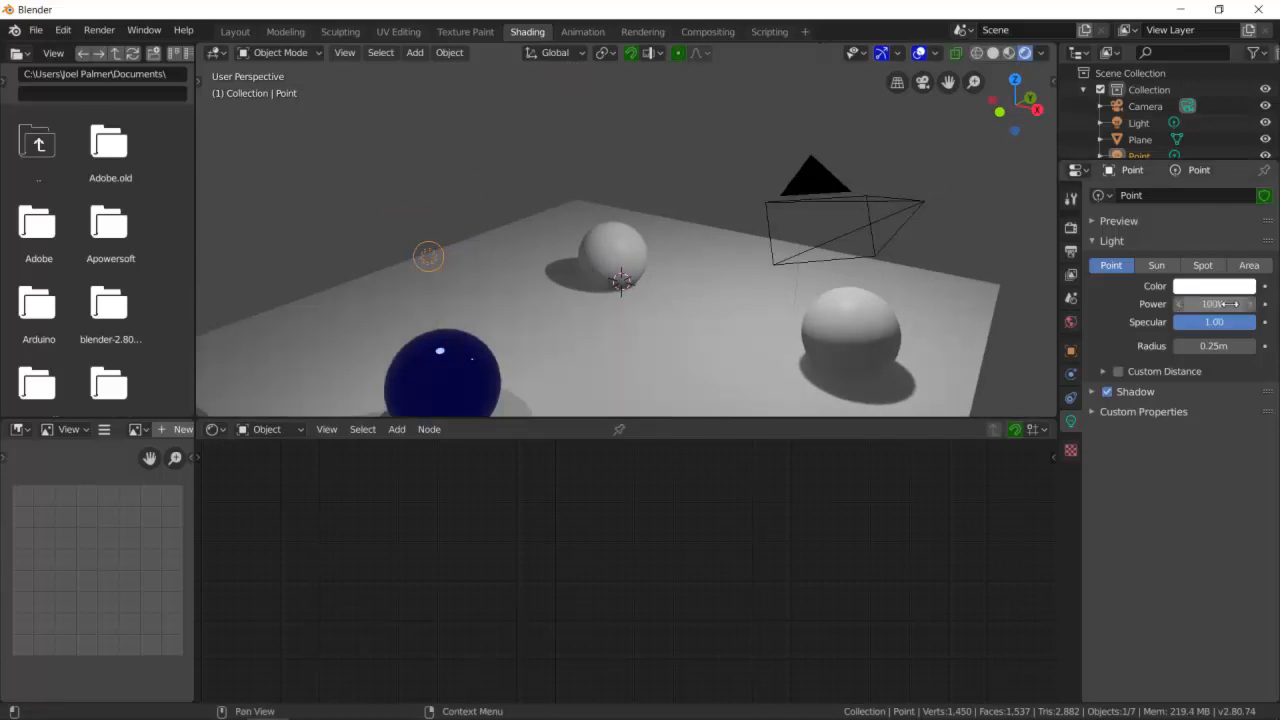
key(ctrl+z)
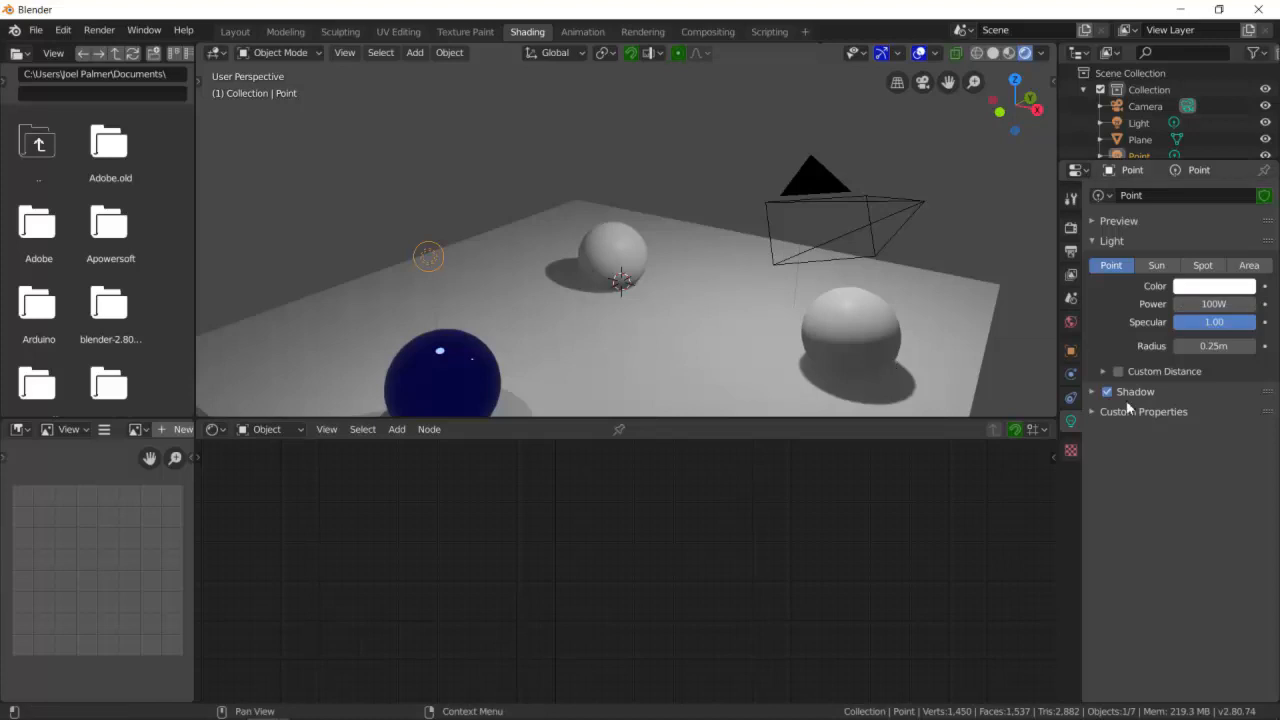
- Set the point light's Radius to 1 m
click(1228, 345)
text(1)
key(Return)
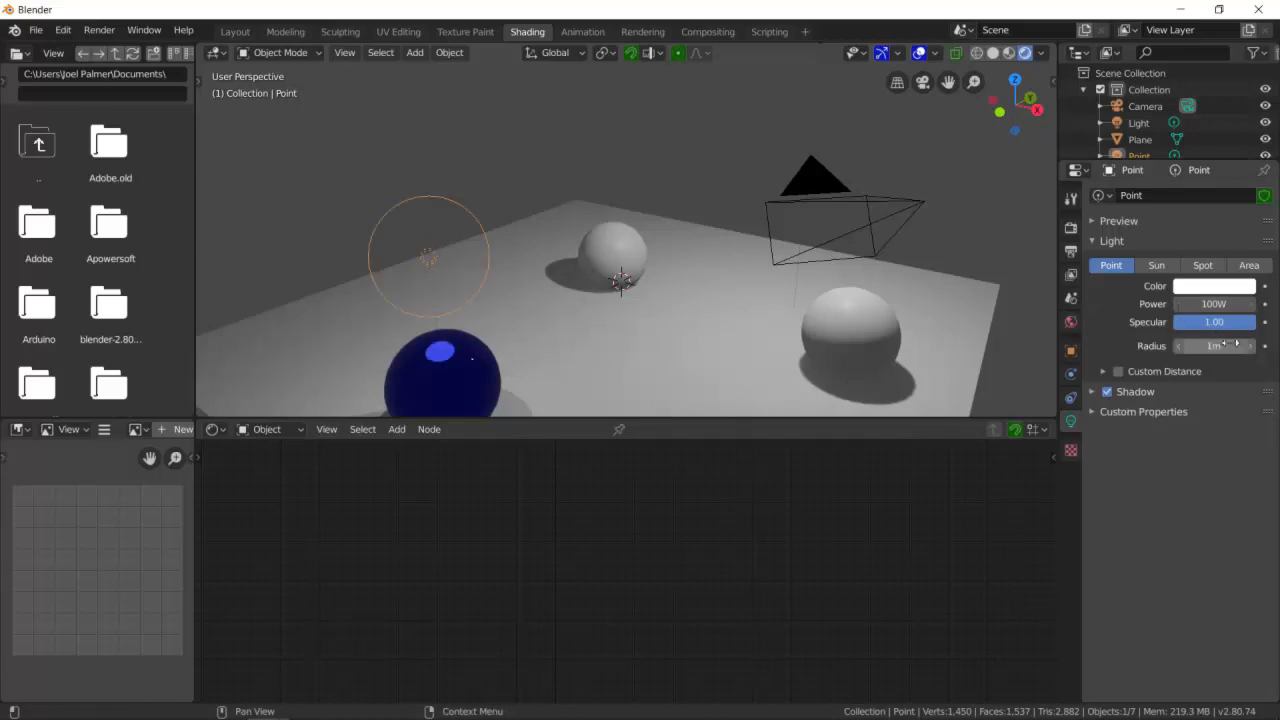
- Switch the light type to Sun and set its Strength to 5
click(1160, 266)
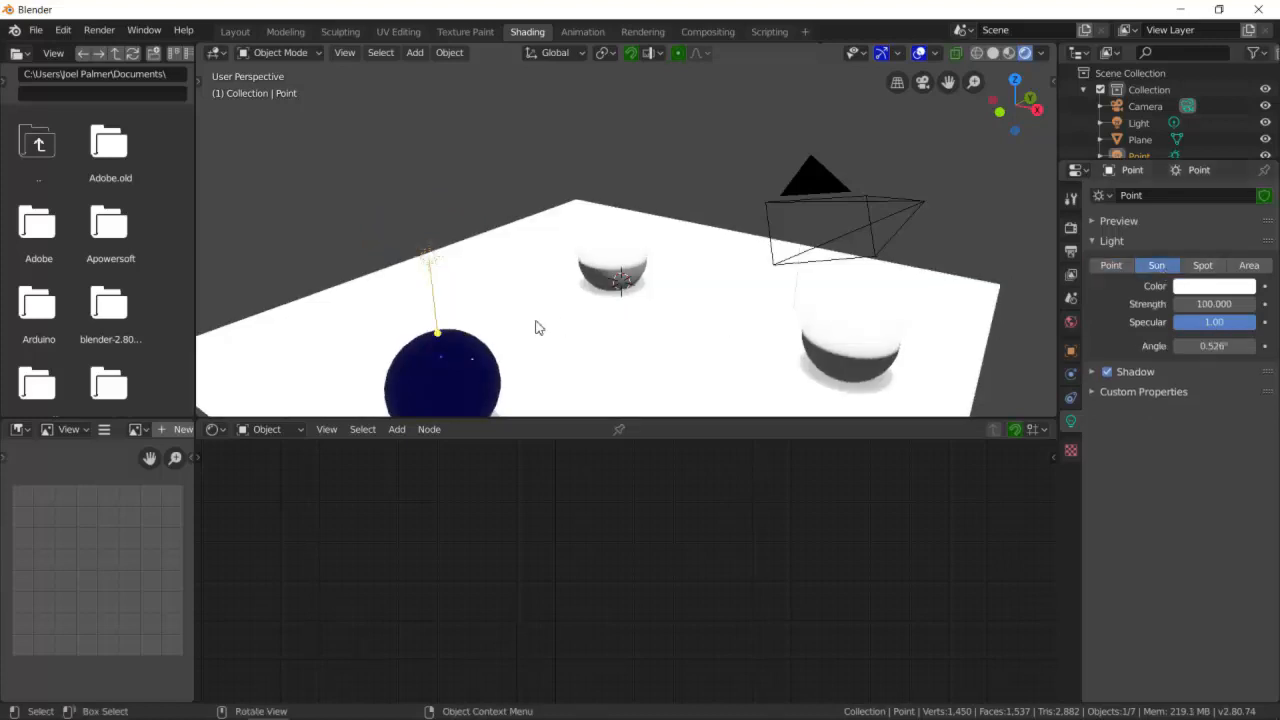
middle_drag(557, 323, 533, 327)
click(1216, 305)
text(10)
key(Return)
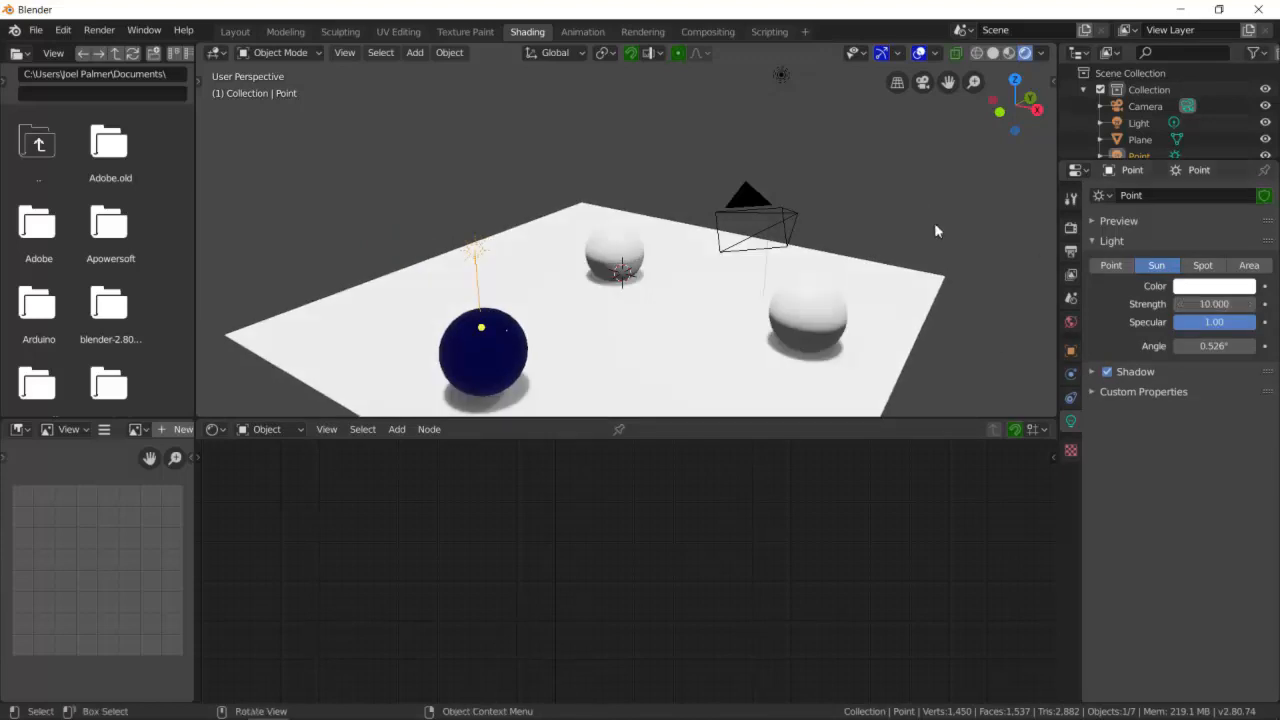
click(1215, 302)
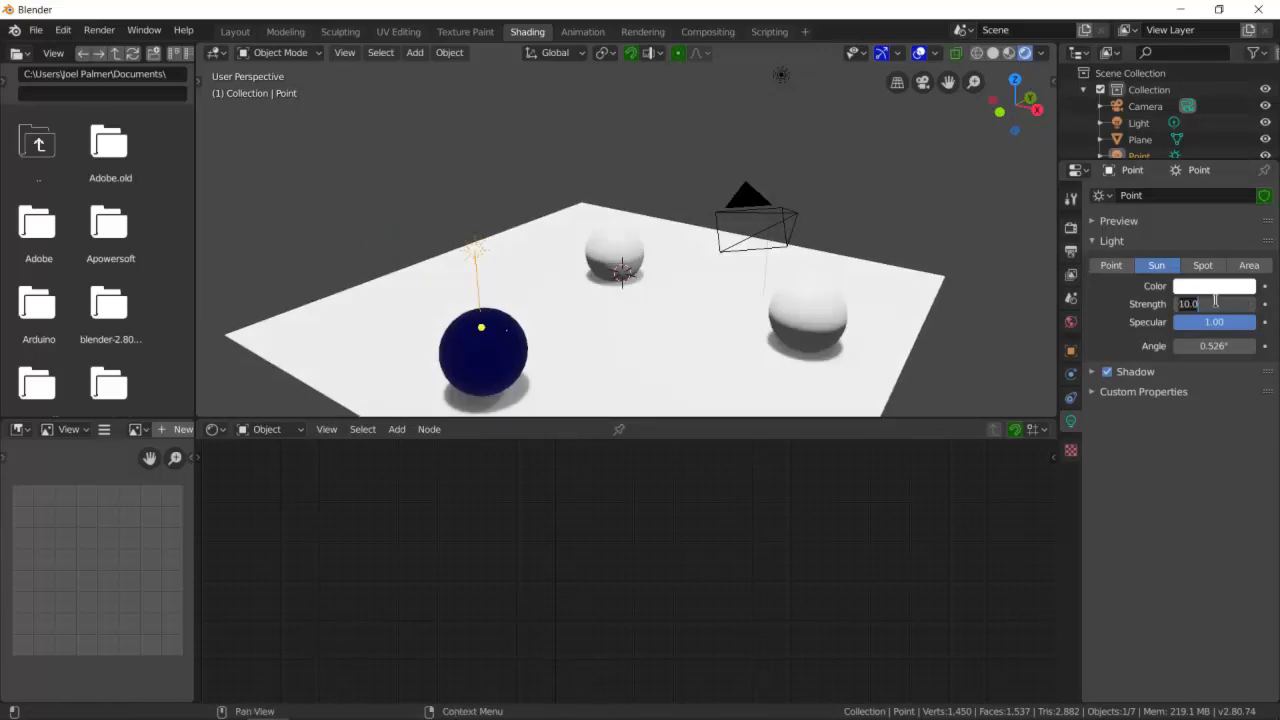
text(5)
key(Return)
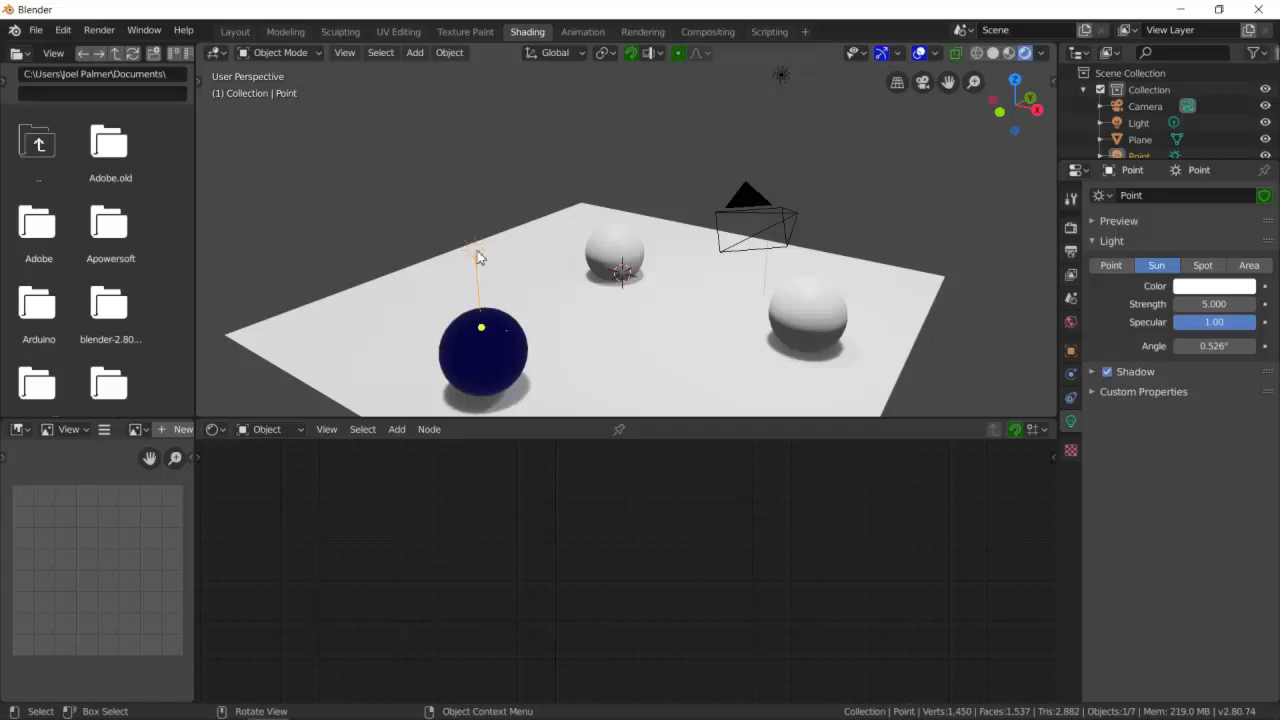
- Select the blue sphere and add a Glossy BSDF node to its material node tree
click(477, 251)
click(477, 251)
scroll(509, 294, up, 3)
middle_drag(509, 294, 509, 339)
click(365, 370)
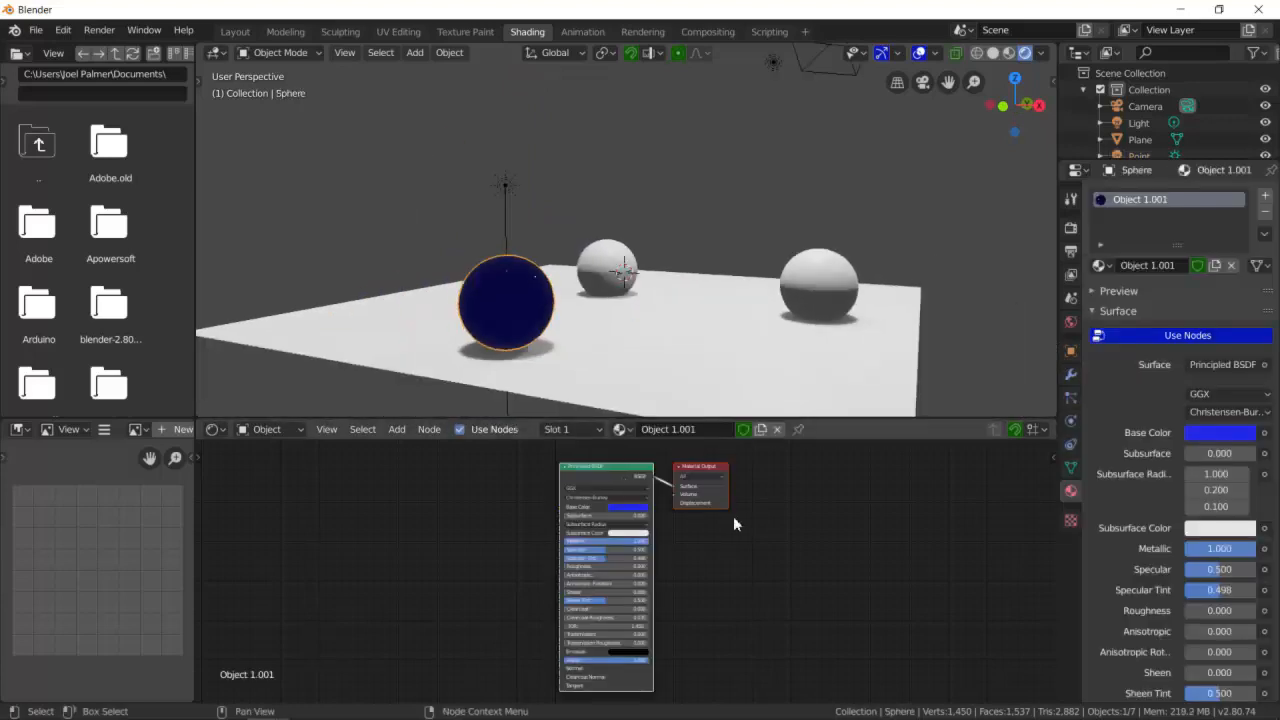
key(ctrl+space)
key(Home)
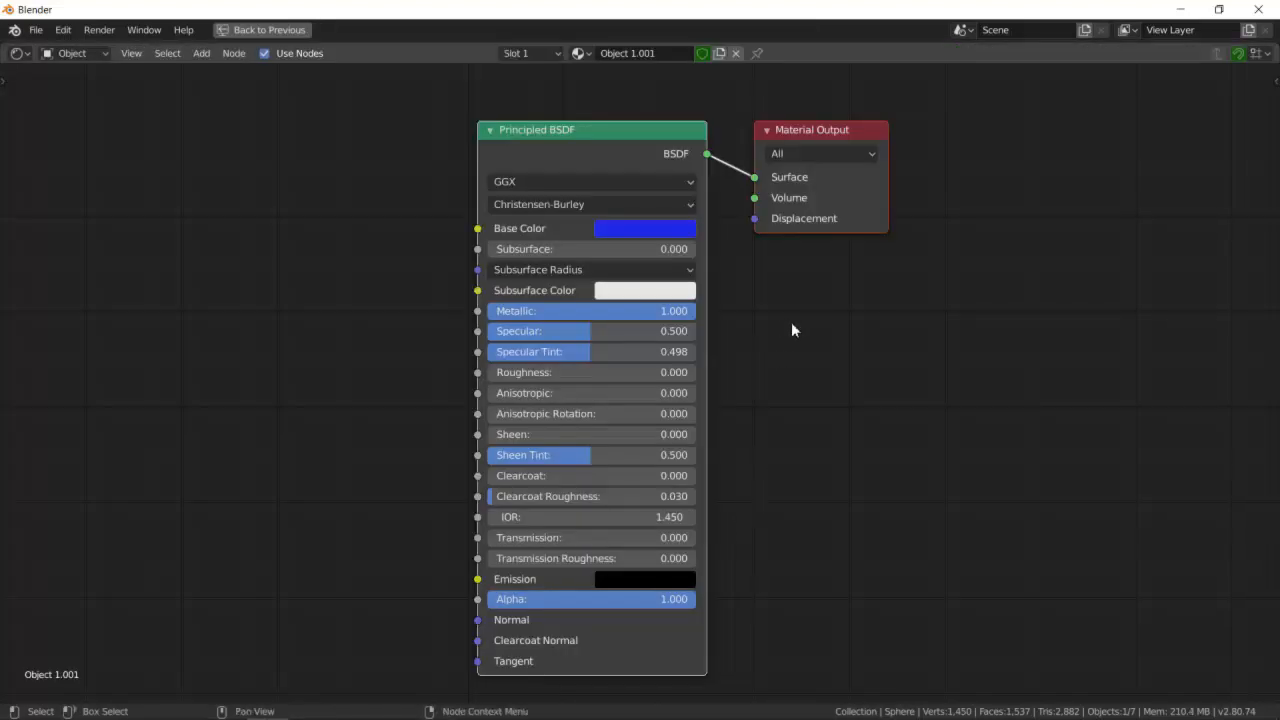
key(ctrl+space)
key(ctrl+space)
click(201, 55)
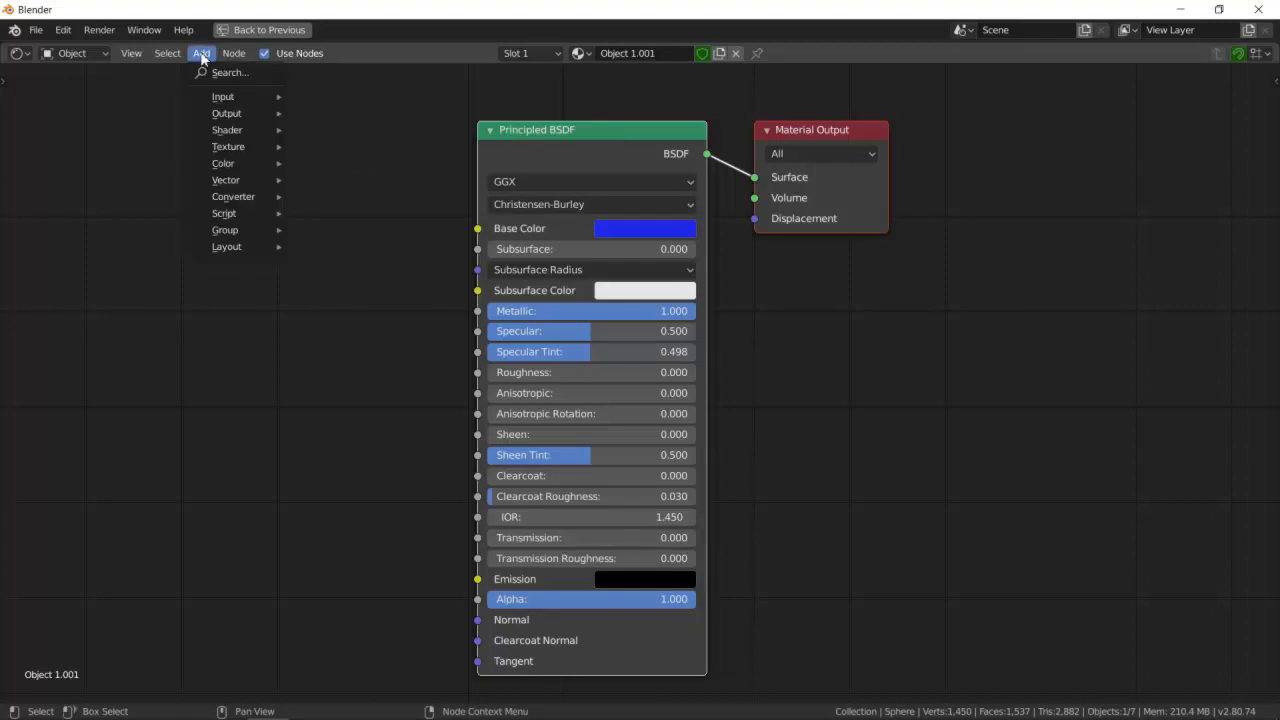
click(315, 384)
key(shift+a)
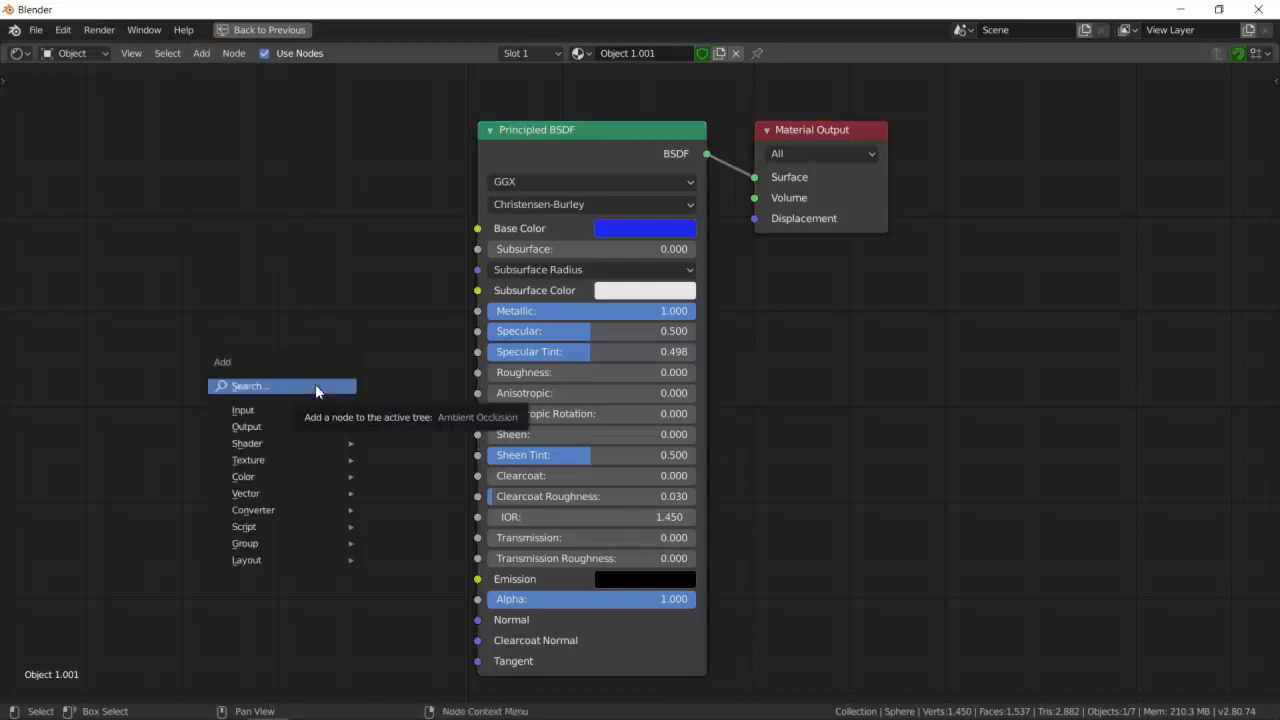
mouse_move(307, 450)
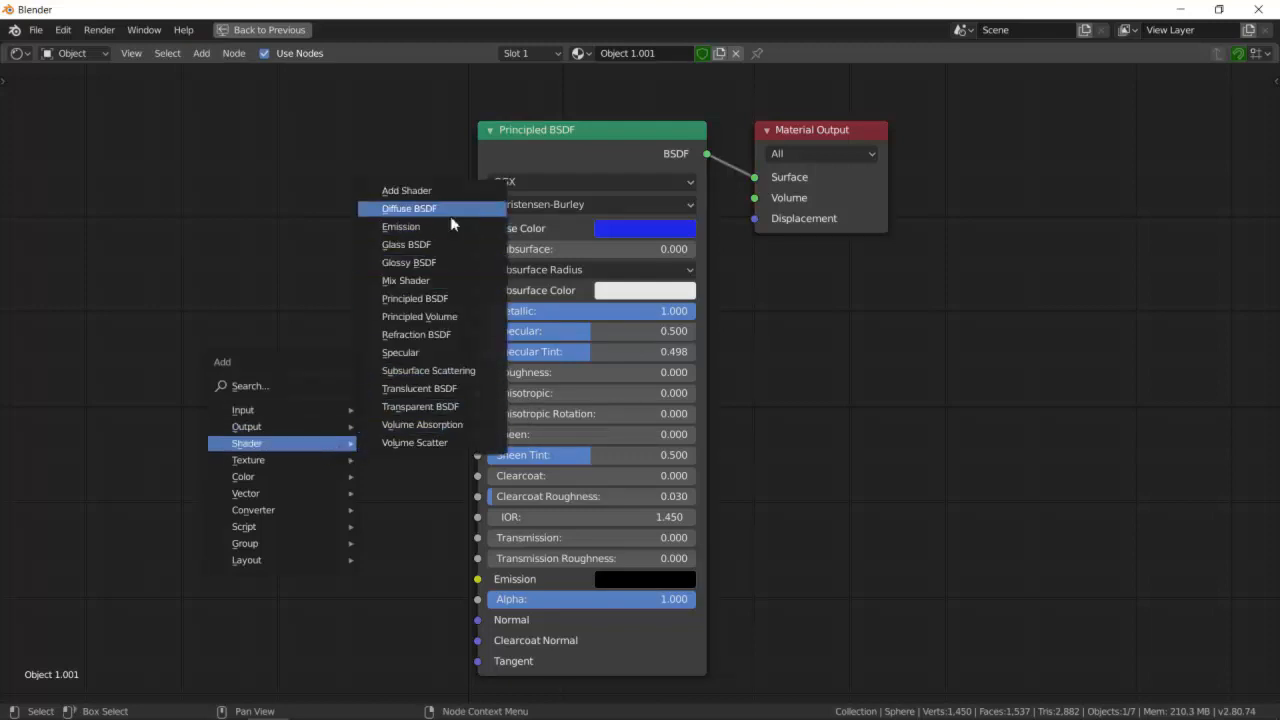
click(451, 270)
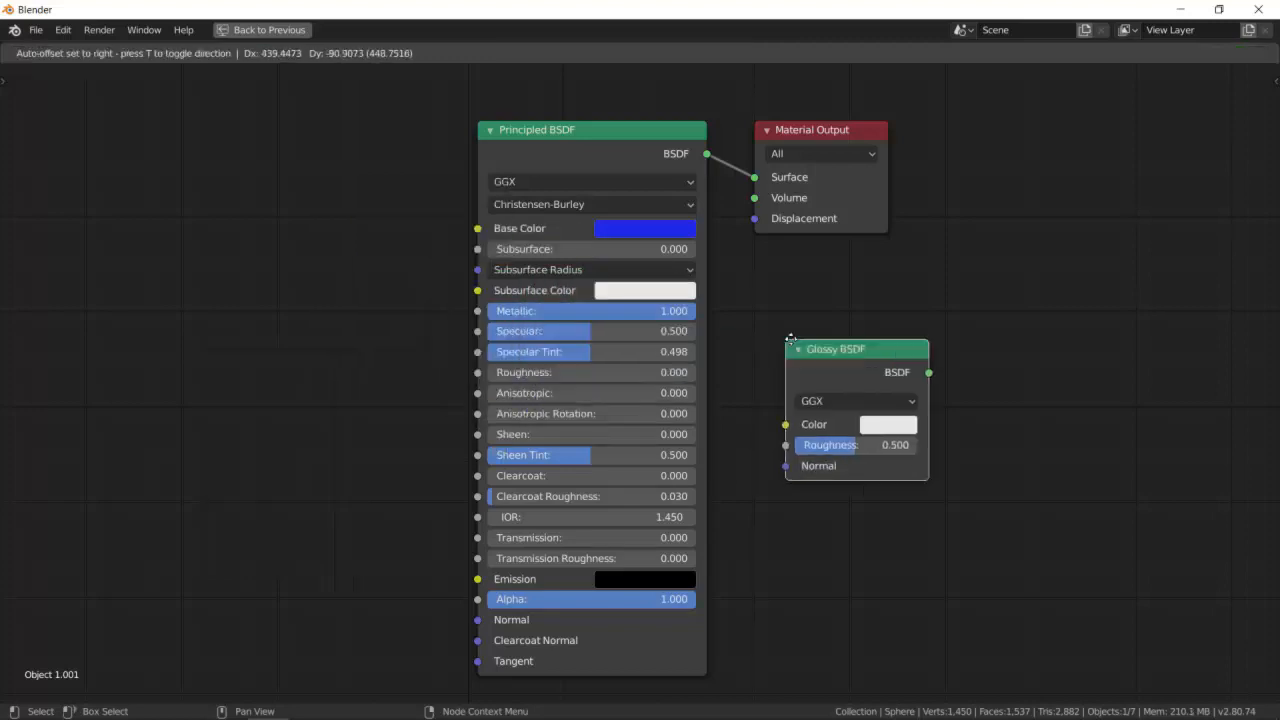
click(774, 314)
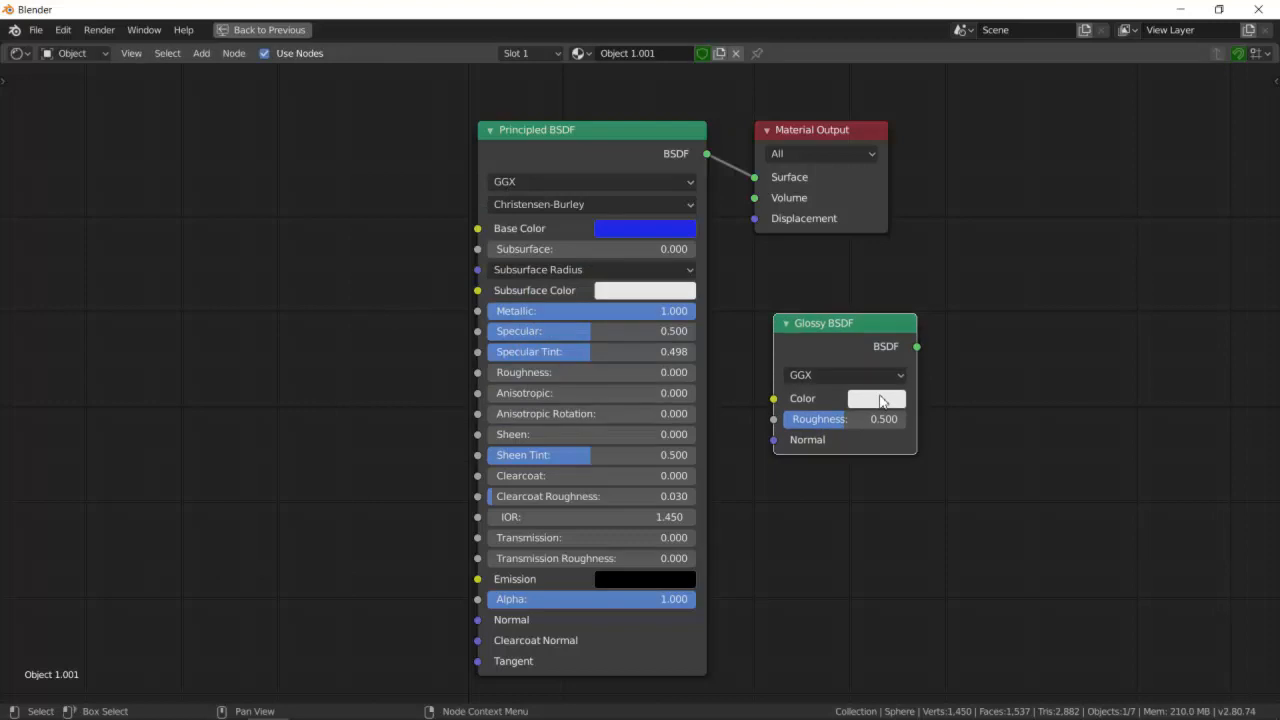
- Set the Glossy BSDF color to magenta and rearrange the nodes beside the Principled BSDF
click(880, 398)
drag(936, 206, 982, 253)
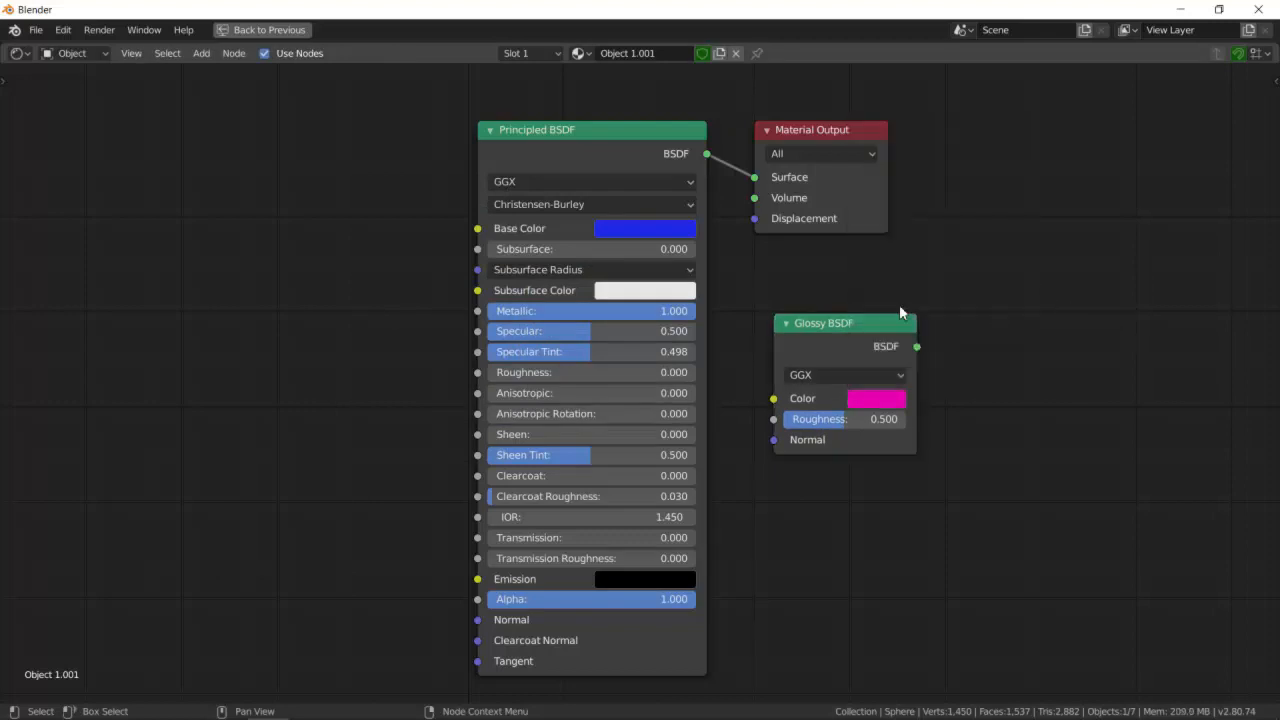
drag(663, 146, 439, 141)
drag(849, 321, 640, 278)
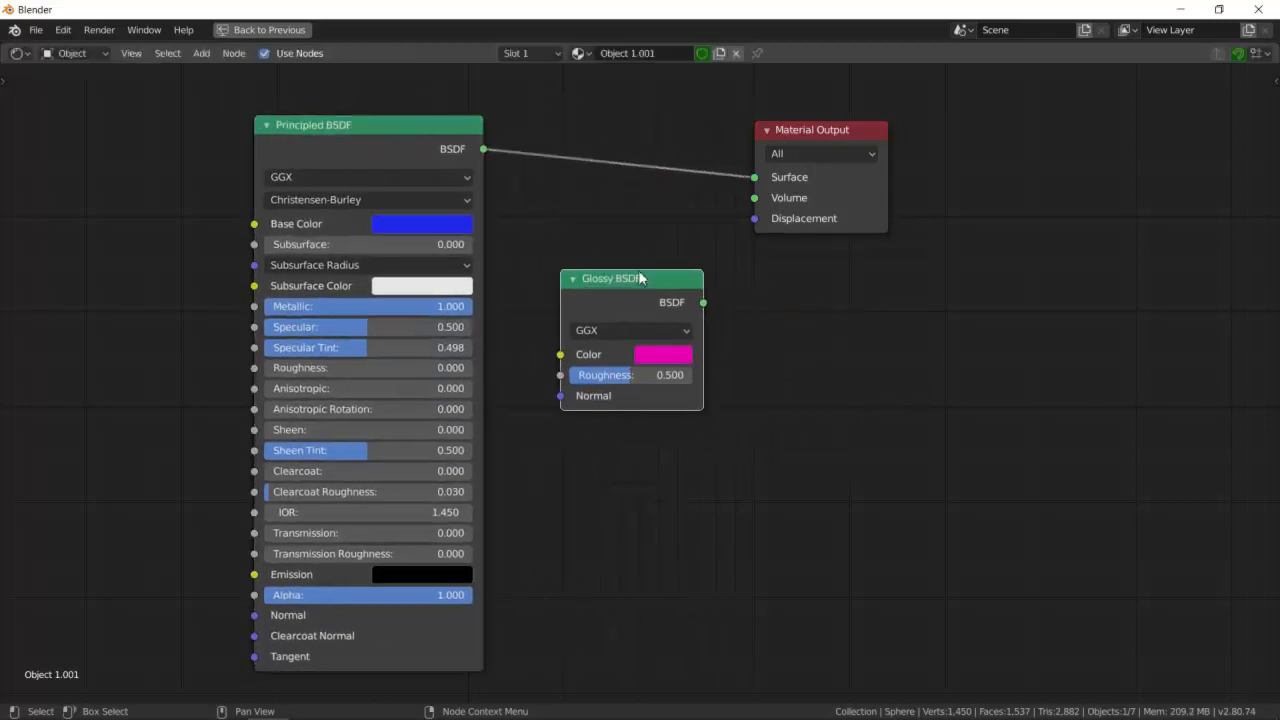
key(ctrl+space)
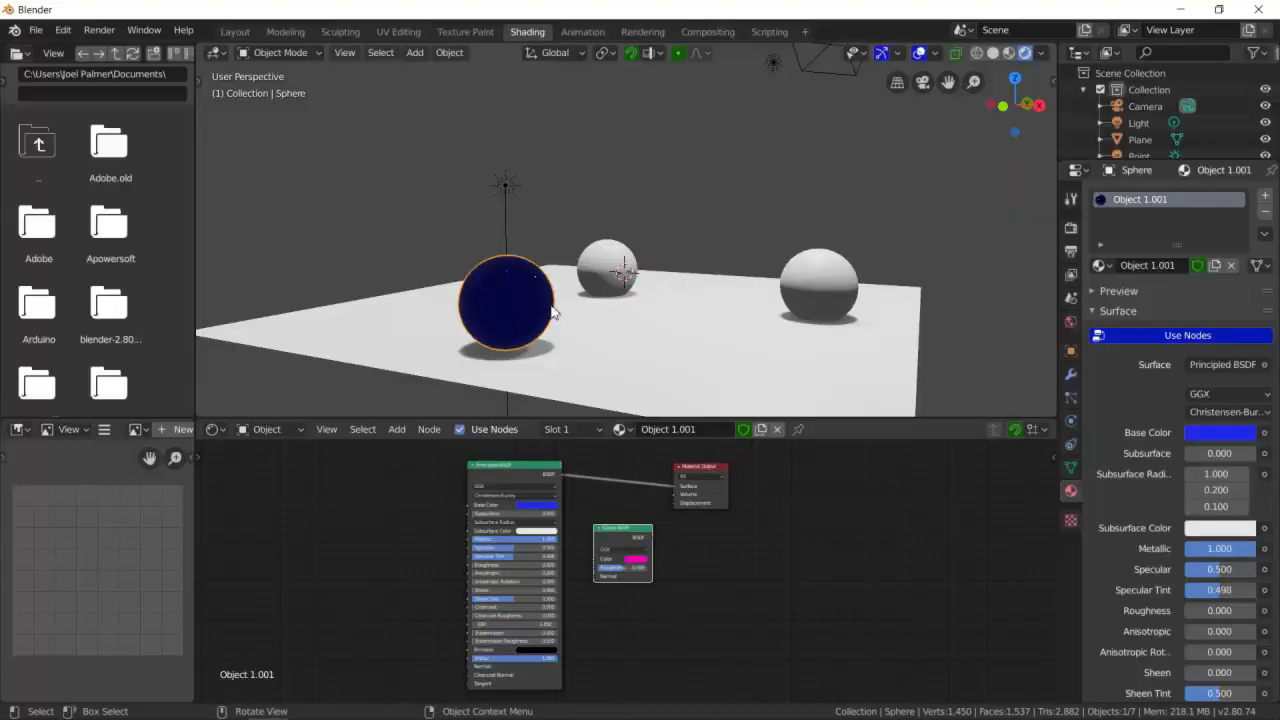
drag(640, 537, 629, 509)
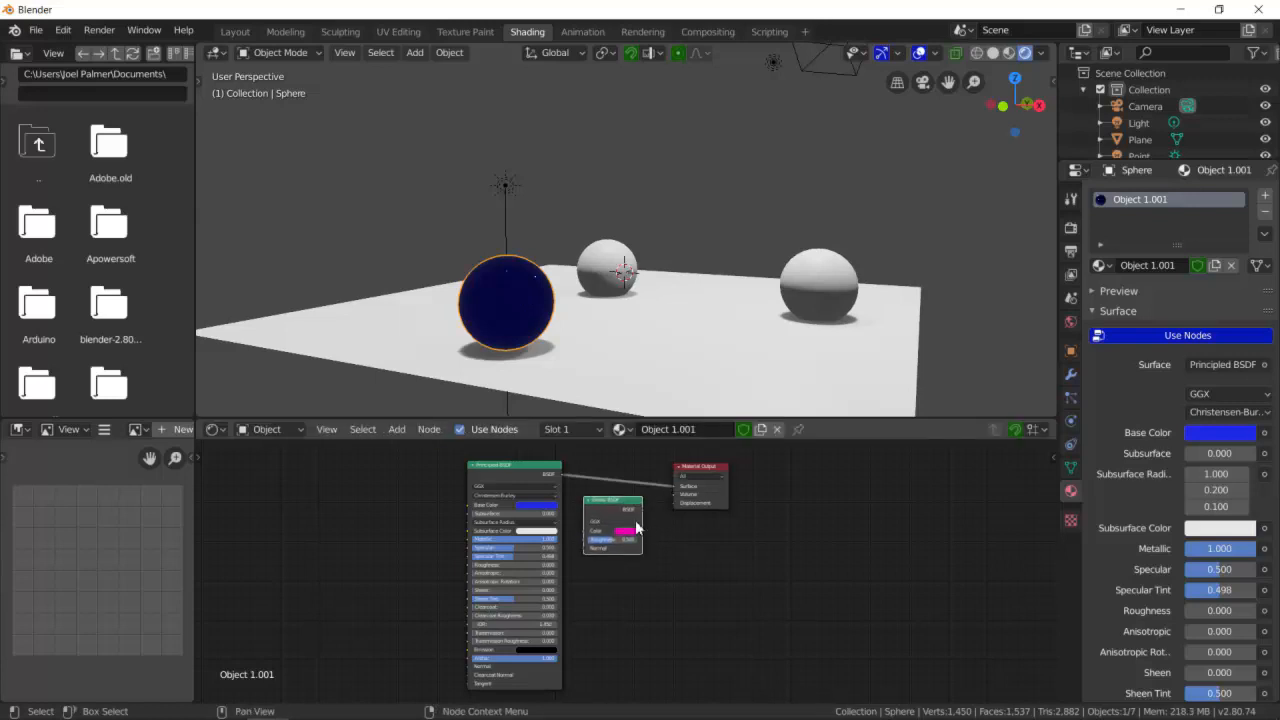
key(ctrl+space)
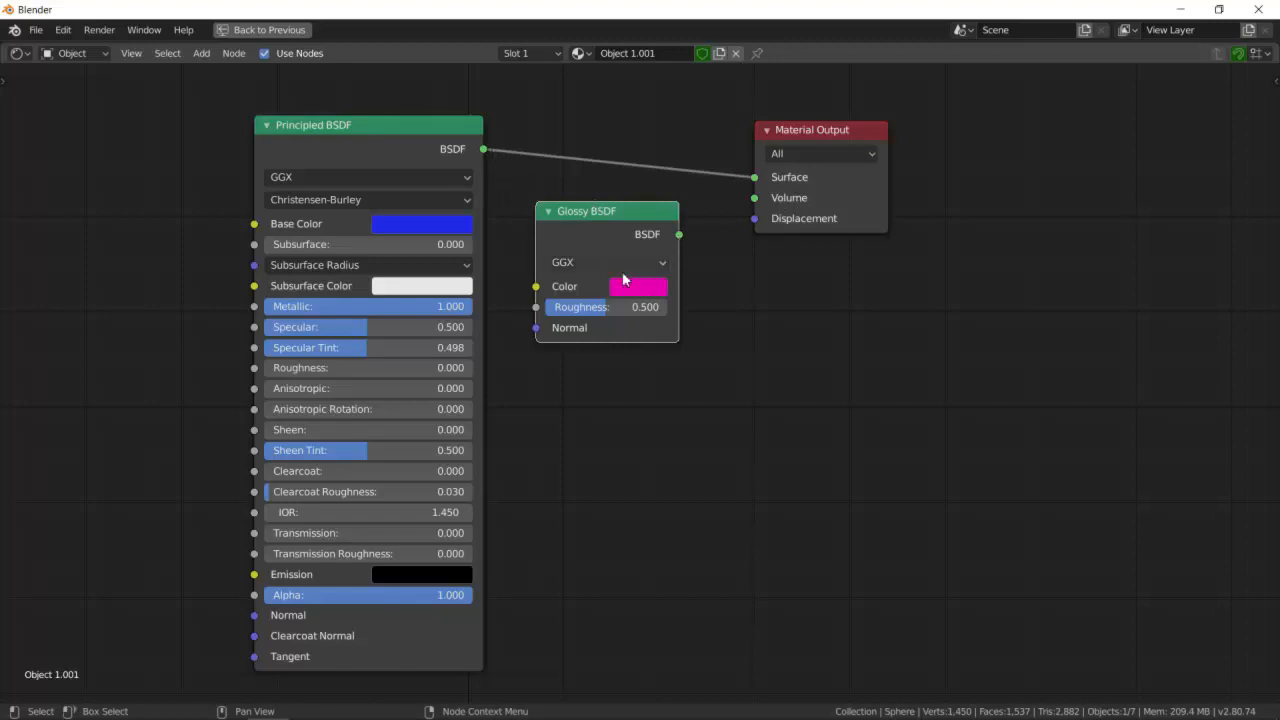
- Connect the Glossy BSDF output to the Material Output's Surface input
drag(681, 234, 754, 177)
key(ctrl+space)
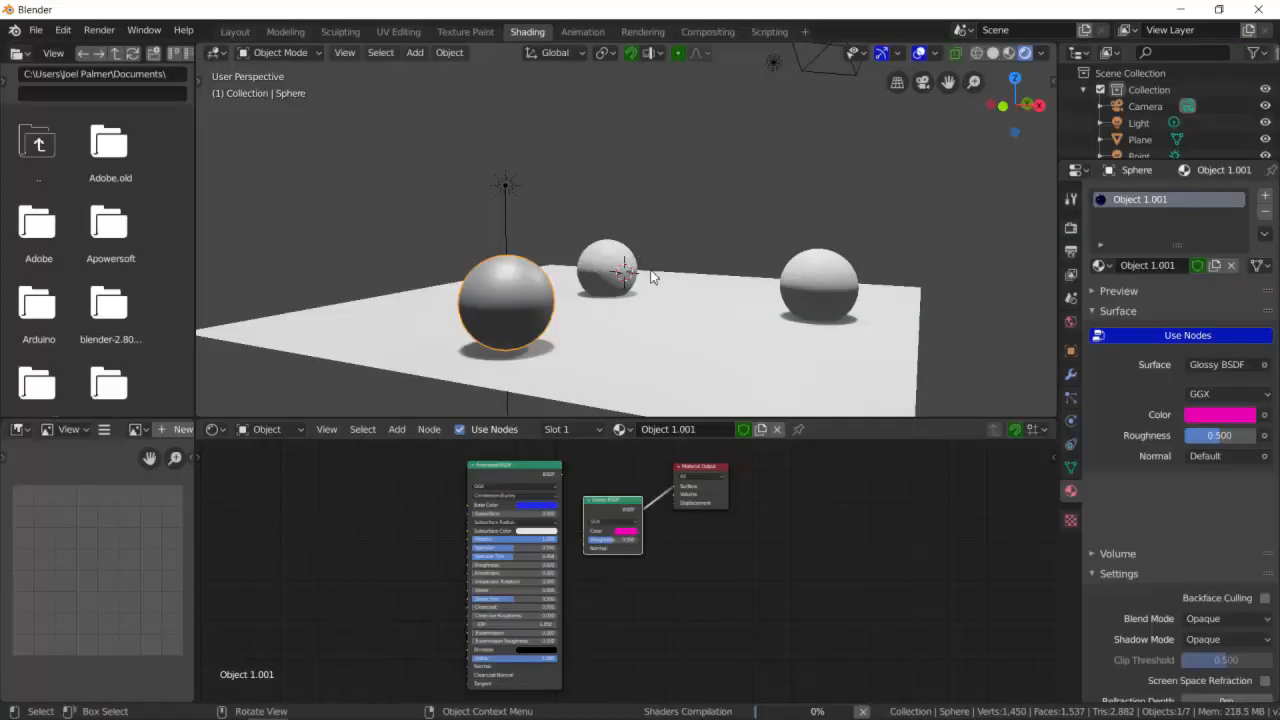
middle_drag(673, 297, 708, 279)
middle_drag(740, 282, 648, 493)
key(ctrl+space)
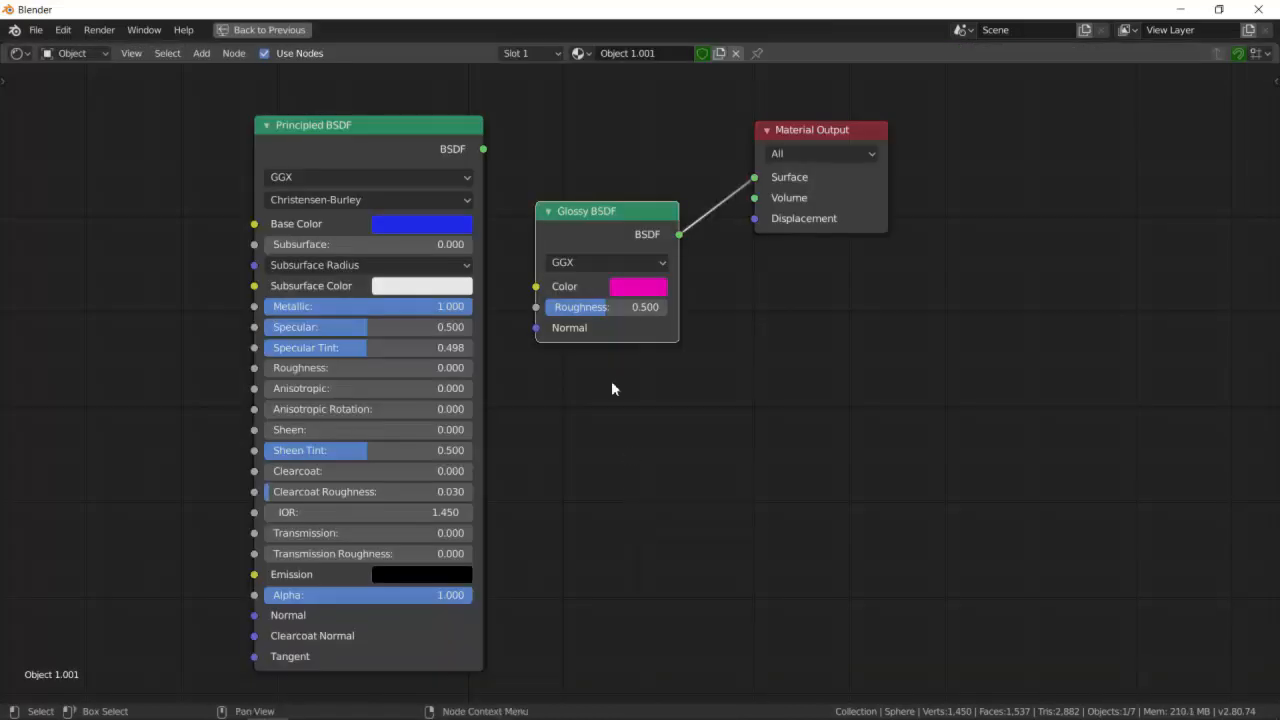
- Set the Glossy BSDF Roughness to about 0.185
drag(605, 316, 568, 316)
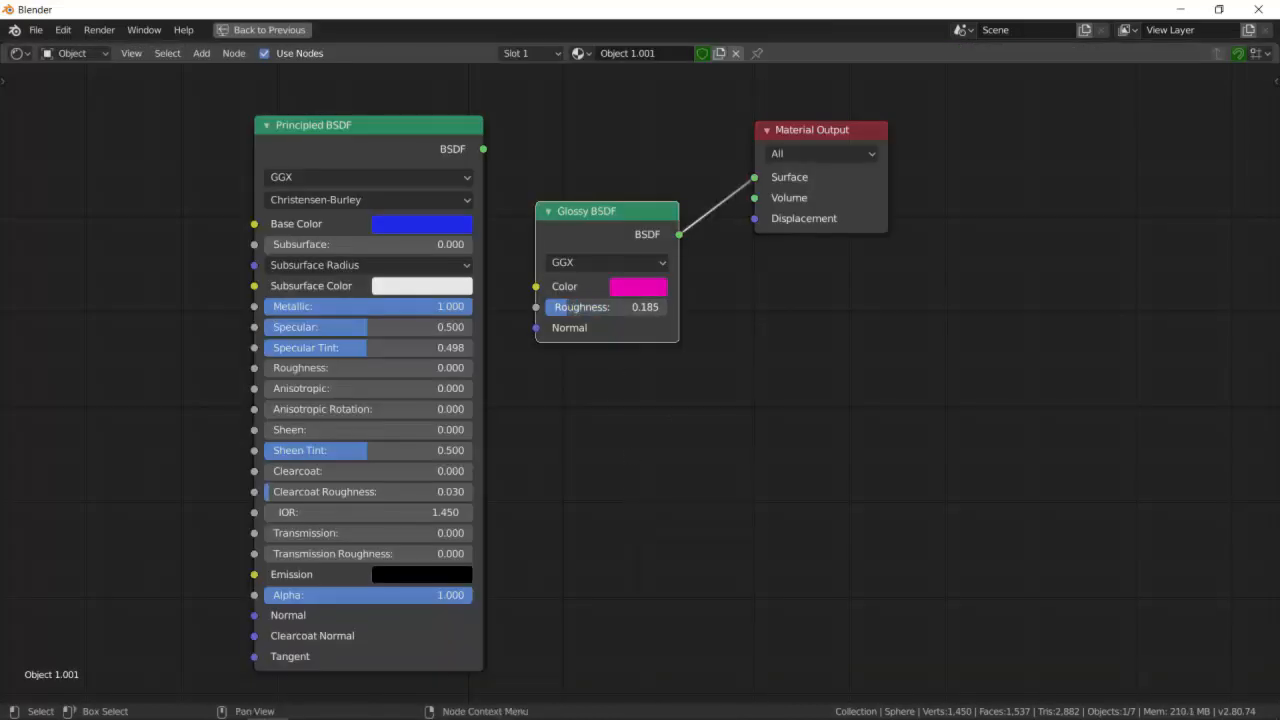
key(ctrl+space)
middle_drag(597, 400, 606, 366)
key(ctrl+space)
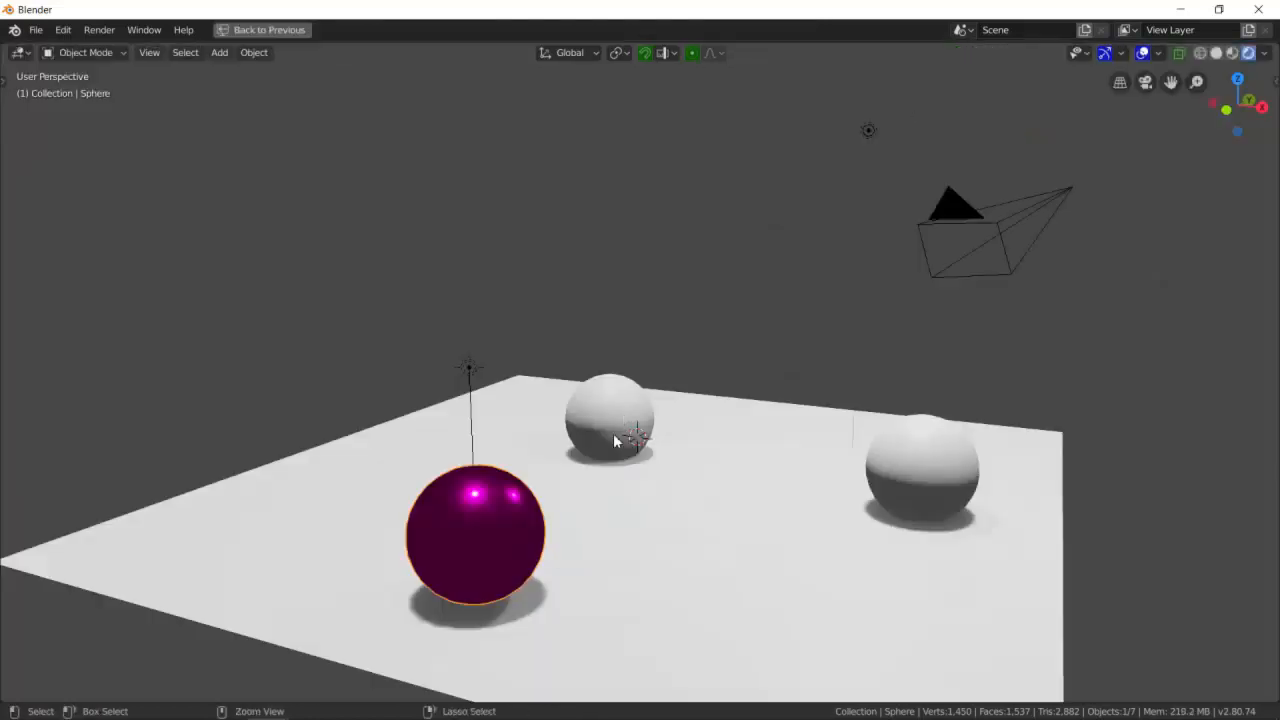
- Add a Glass BSDF node to the sphere's material below the Glossy BSDF
key(ctrl+space)
drag(605, 540, 624, 540)
click(737, 640)
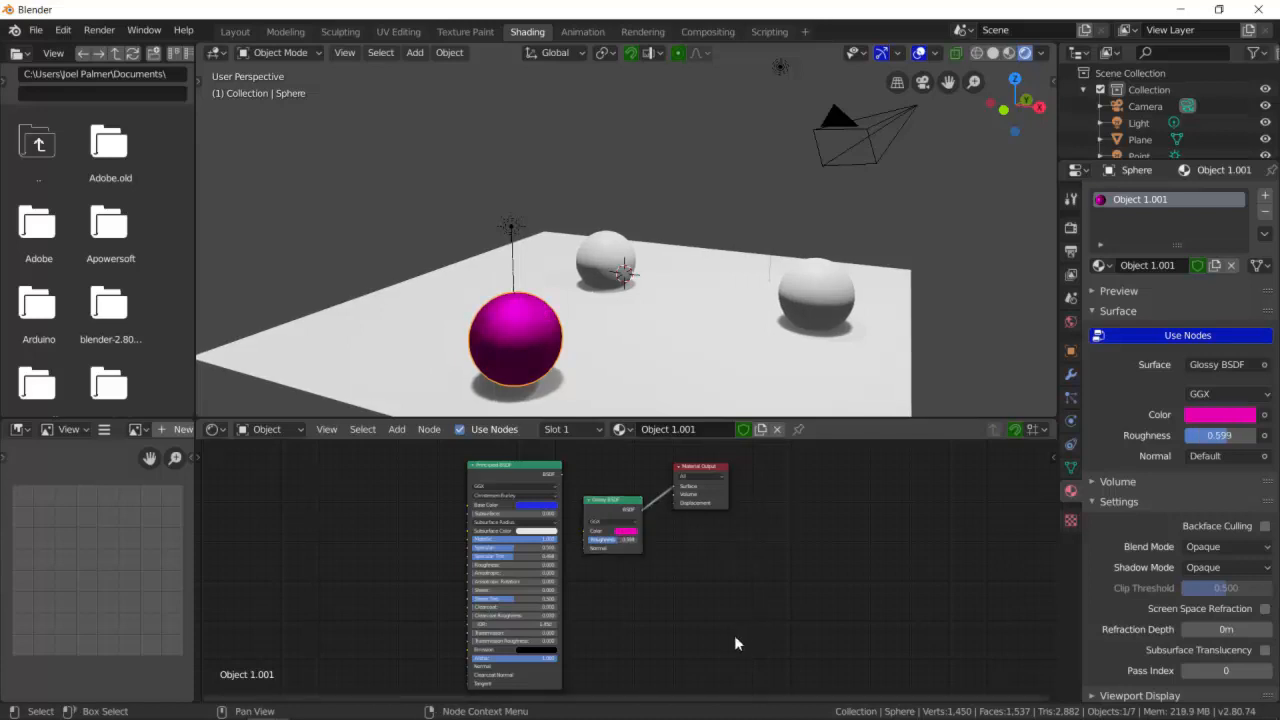
key(ctrl+space)
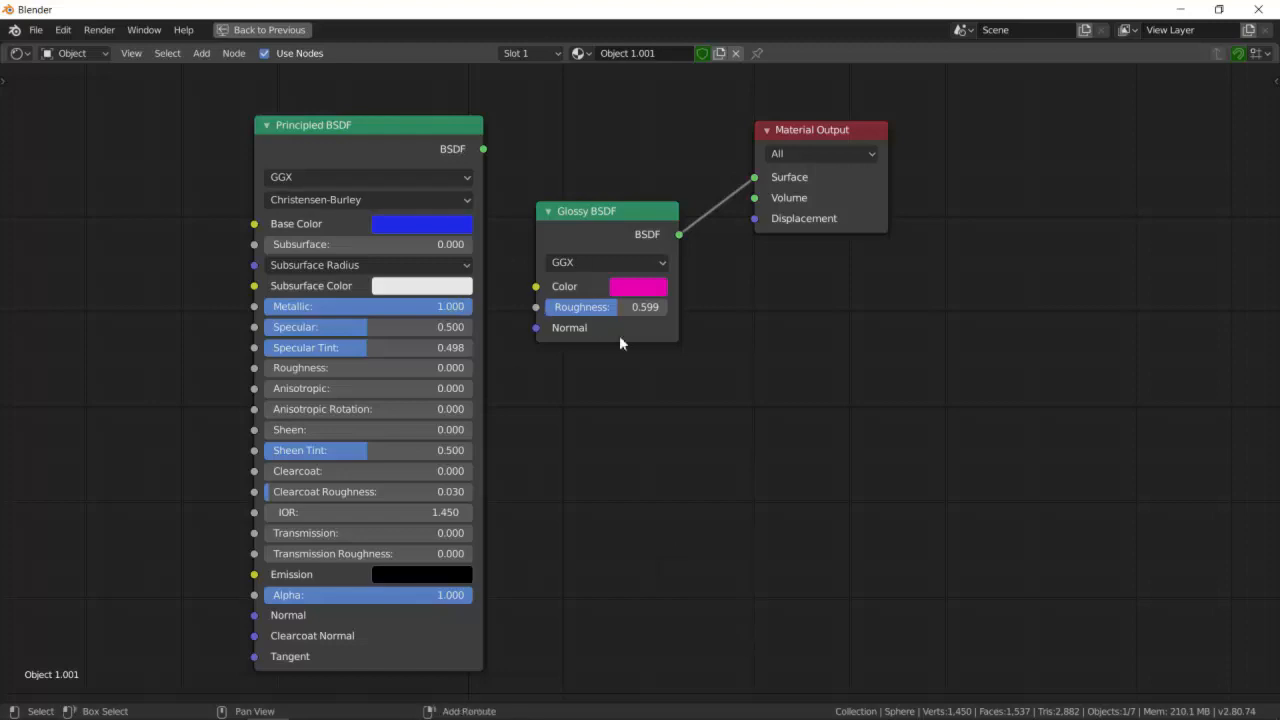
key(shift+a)
mouse_move(617, 357)
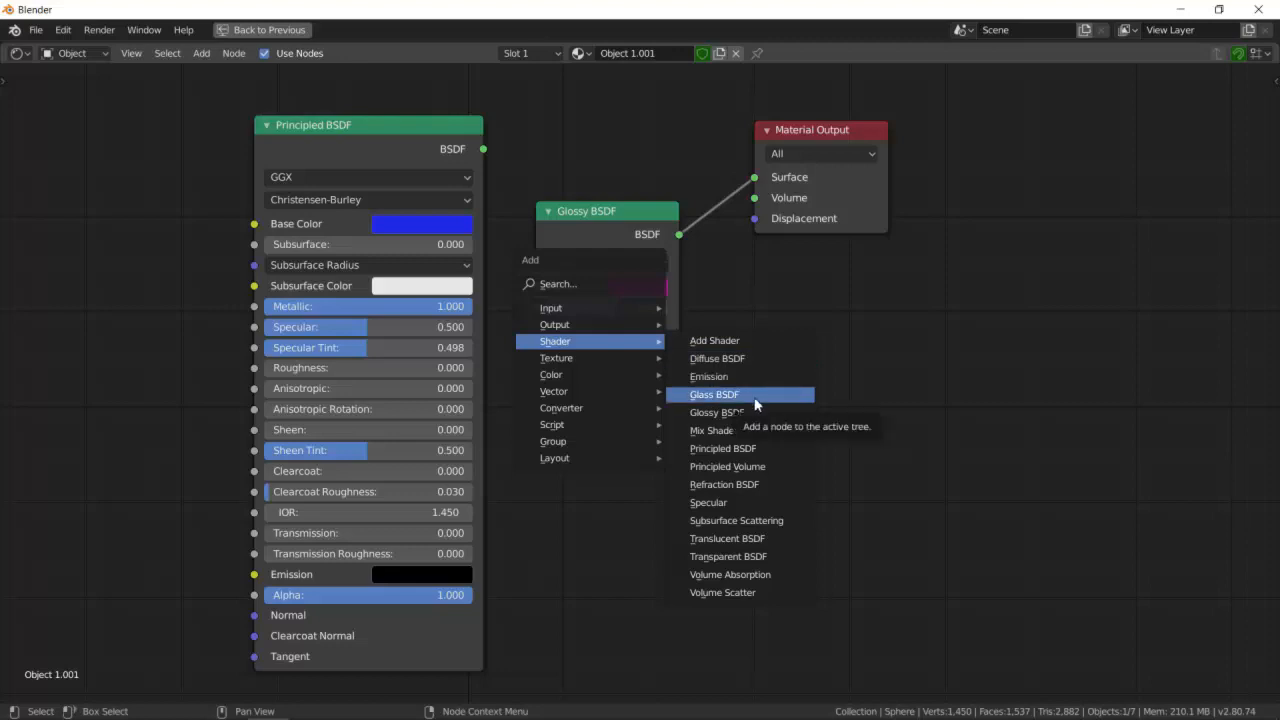
click(755, 404)
click(548, 395)
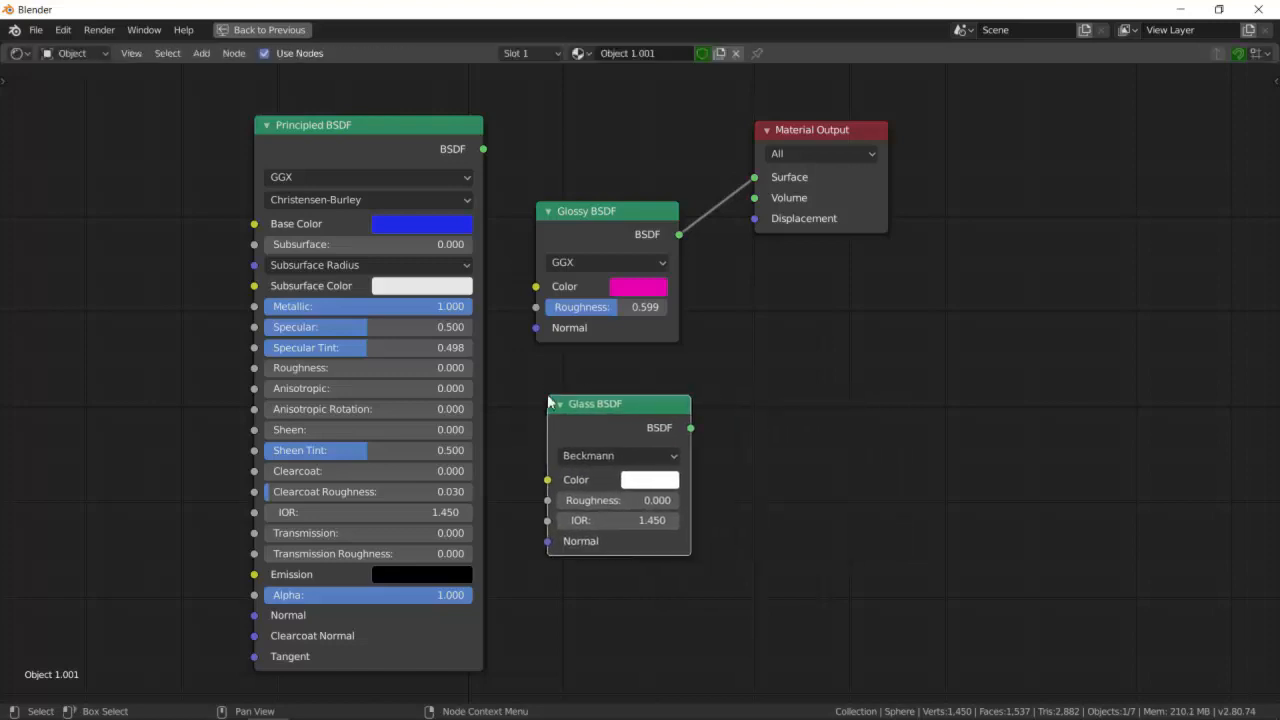
- Tint the Glass BSDF light cyan and connect its output to the Material Output's Surface input
click(640, 482)
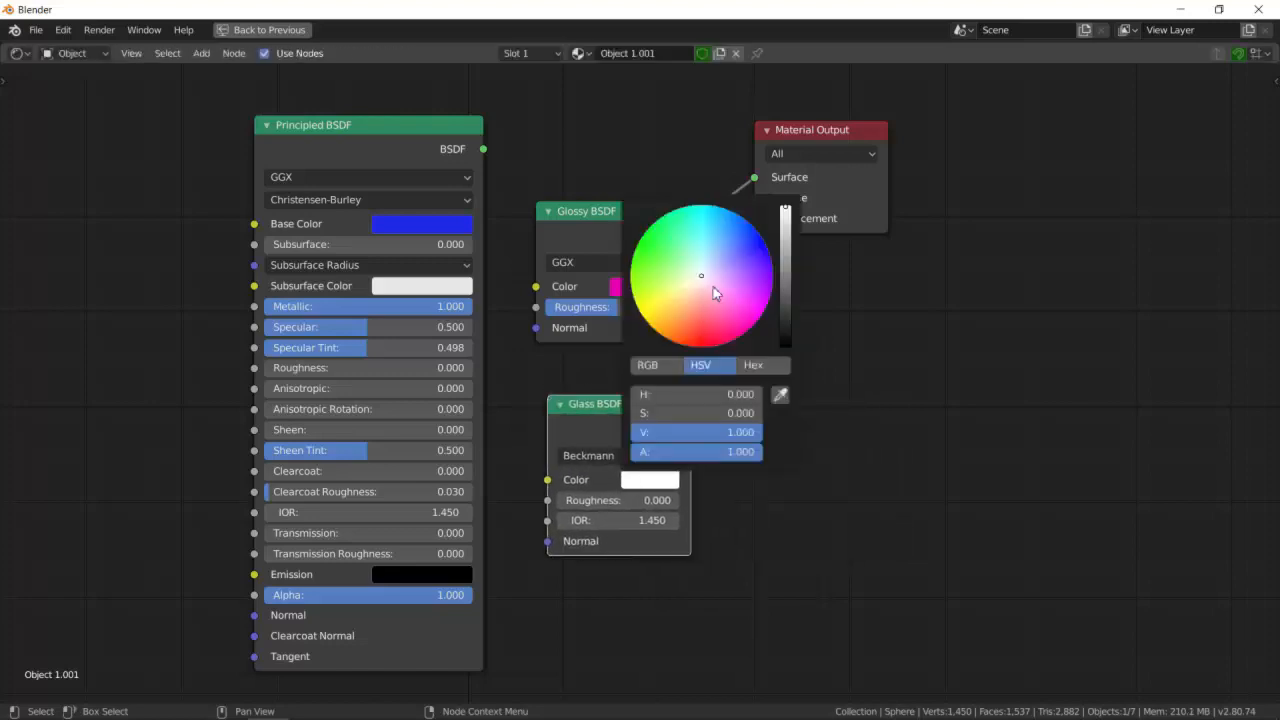
drag(701, 275, 703, 244)
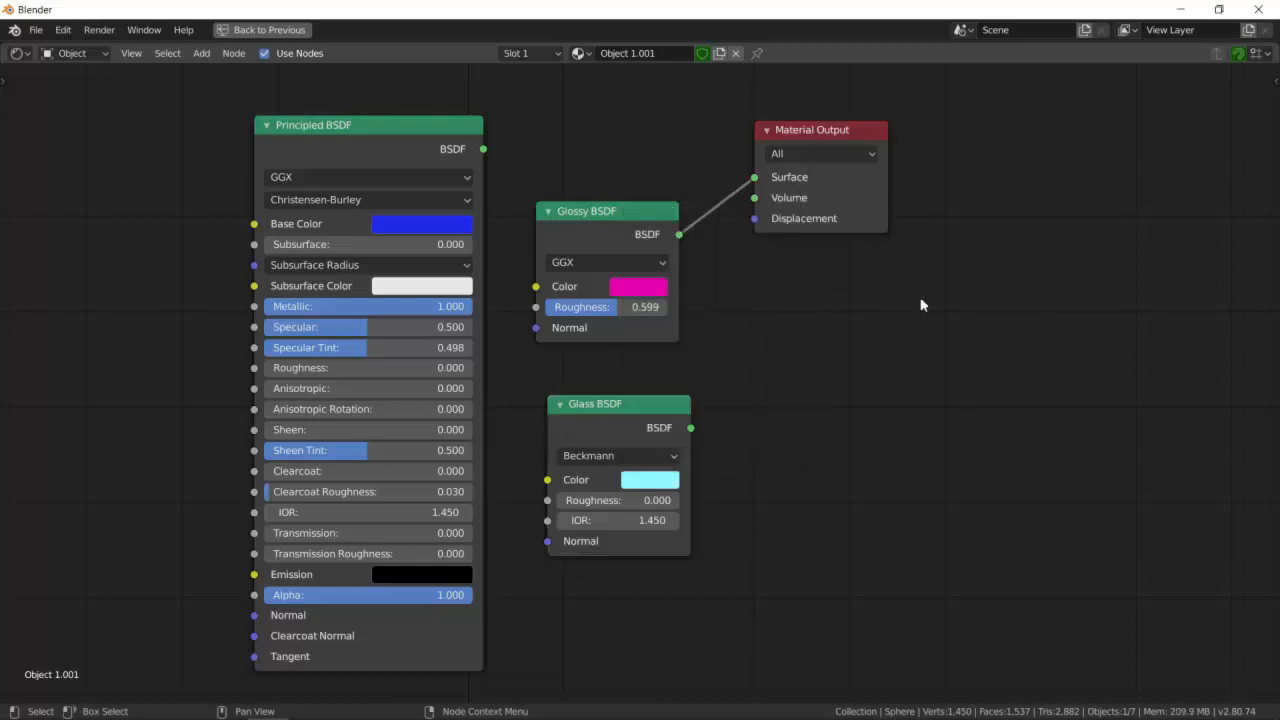
drag(691, 428, 752, 179)
mouse_move(430, 717)
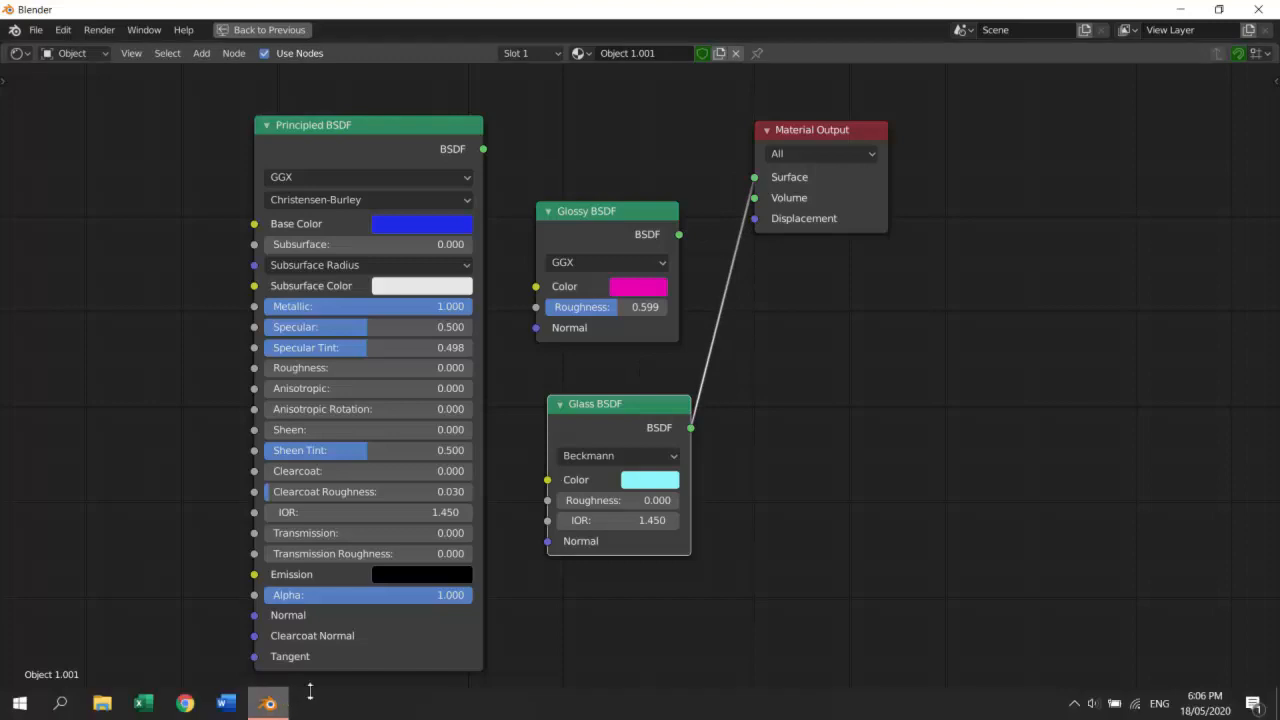
key(ctrl+space)
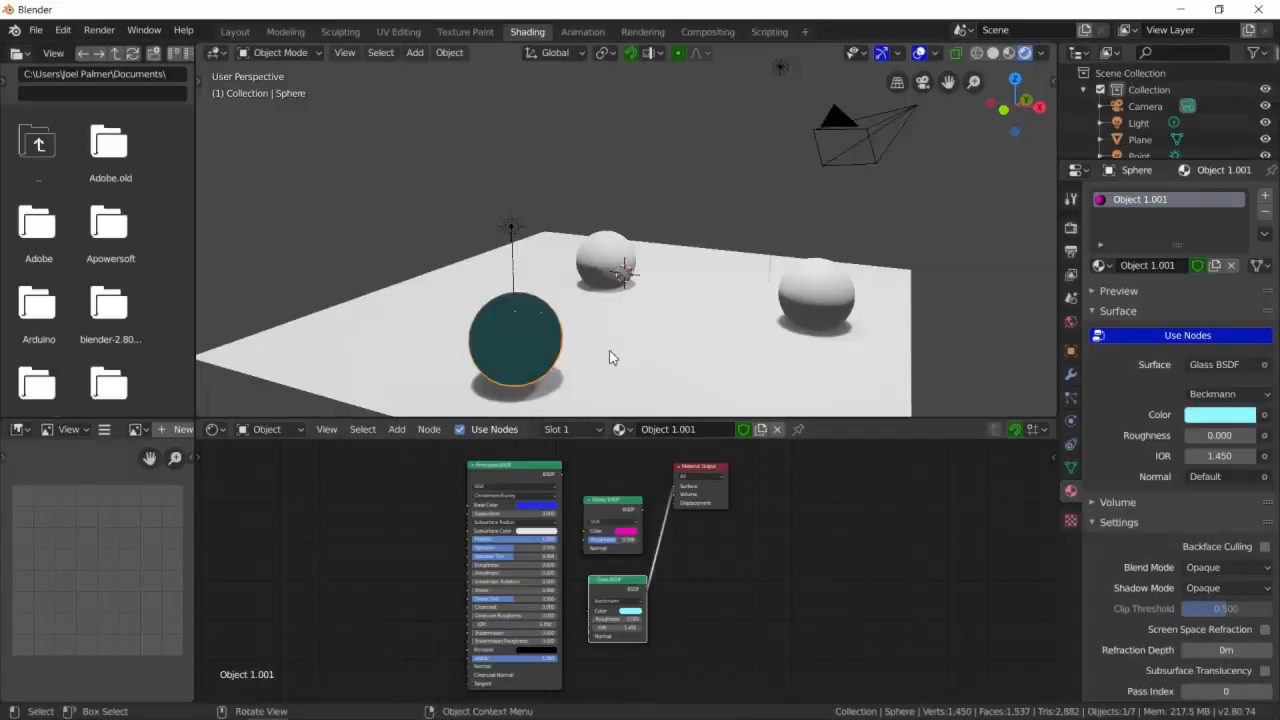
scroll(580, 332, up, 3)
middle_drag(578, 340, 568, 366)
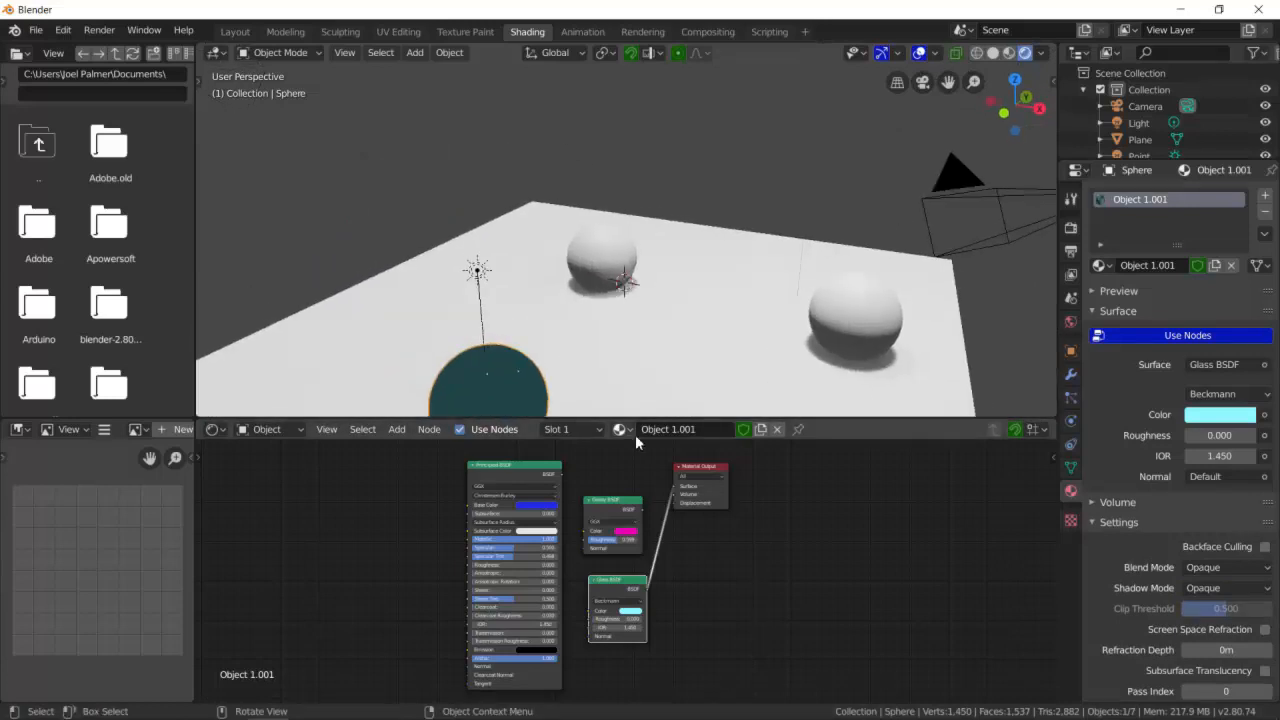
- Delete the Glass and Glossy BSDF nodes and connect the Principled BSDF output to the Material Output's Surface
key(ctrl+space)
click(782, 552)
click(617, 400)
key(x)
click(623, 209)
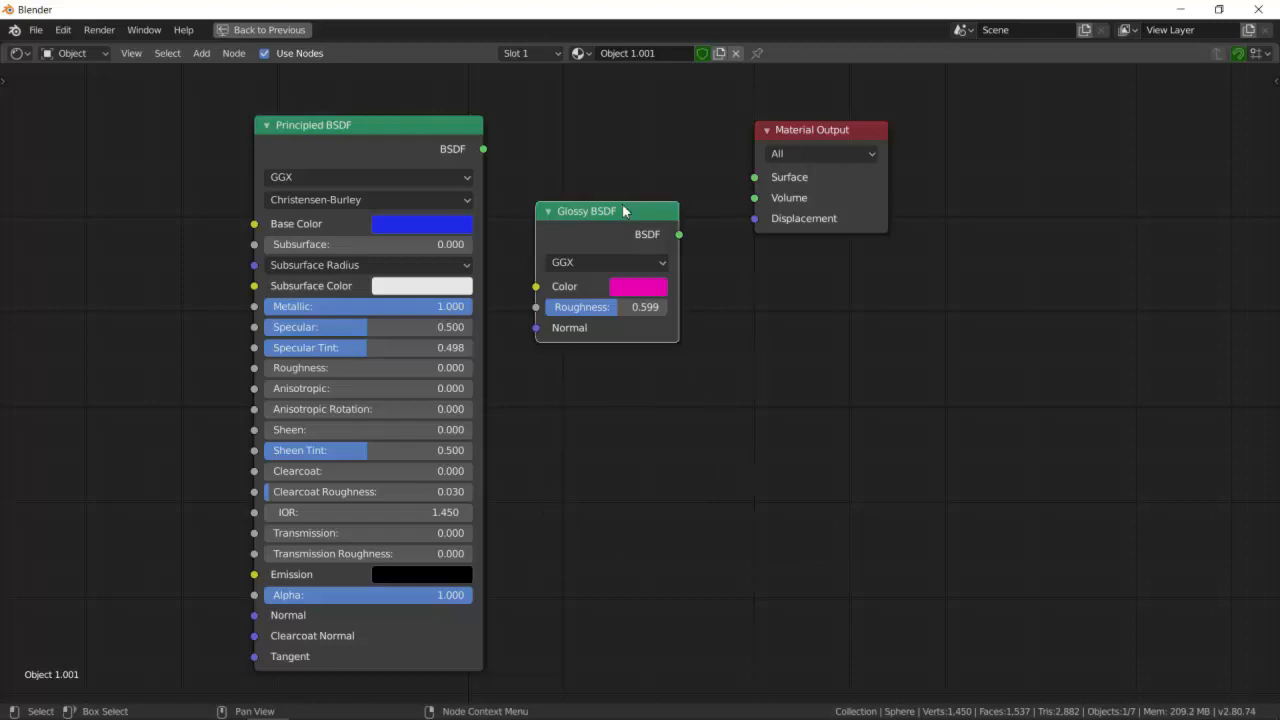
key(x)
drag(428, 130, 755, 177)
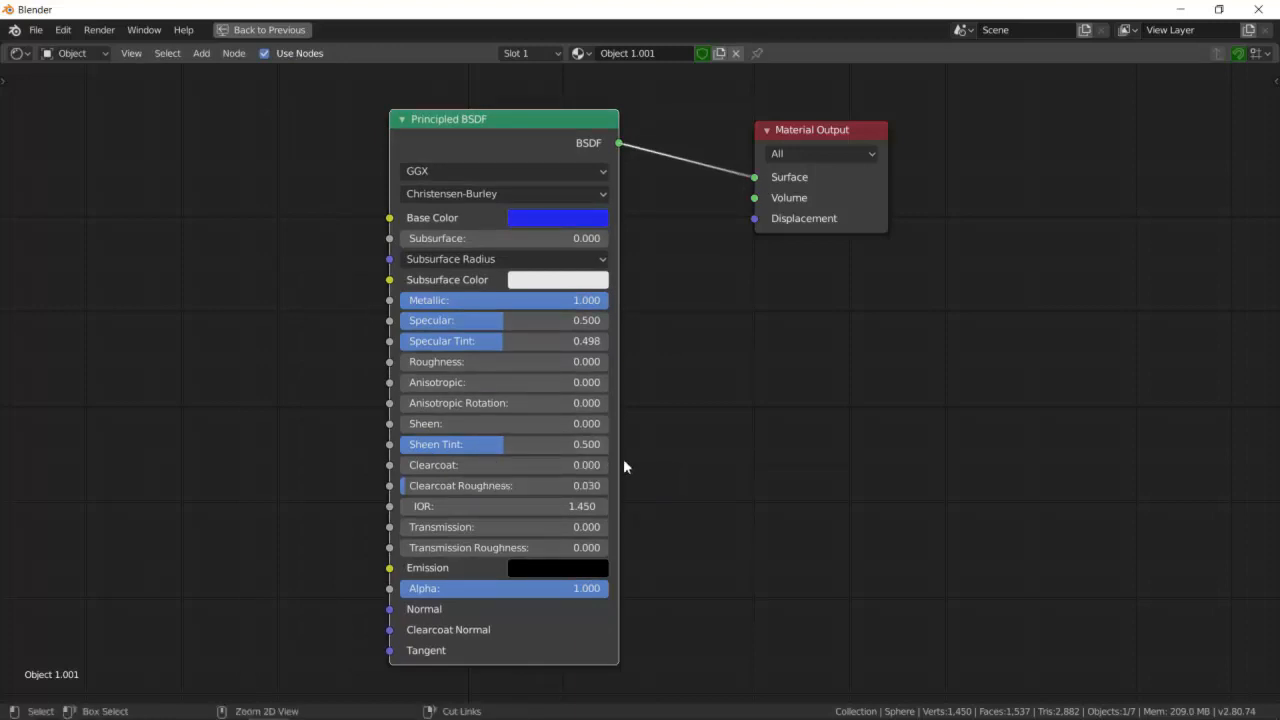
- Move the Principled BSDF and Material Output nodes over to the right side of the node editor
key(ctrl+space)
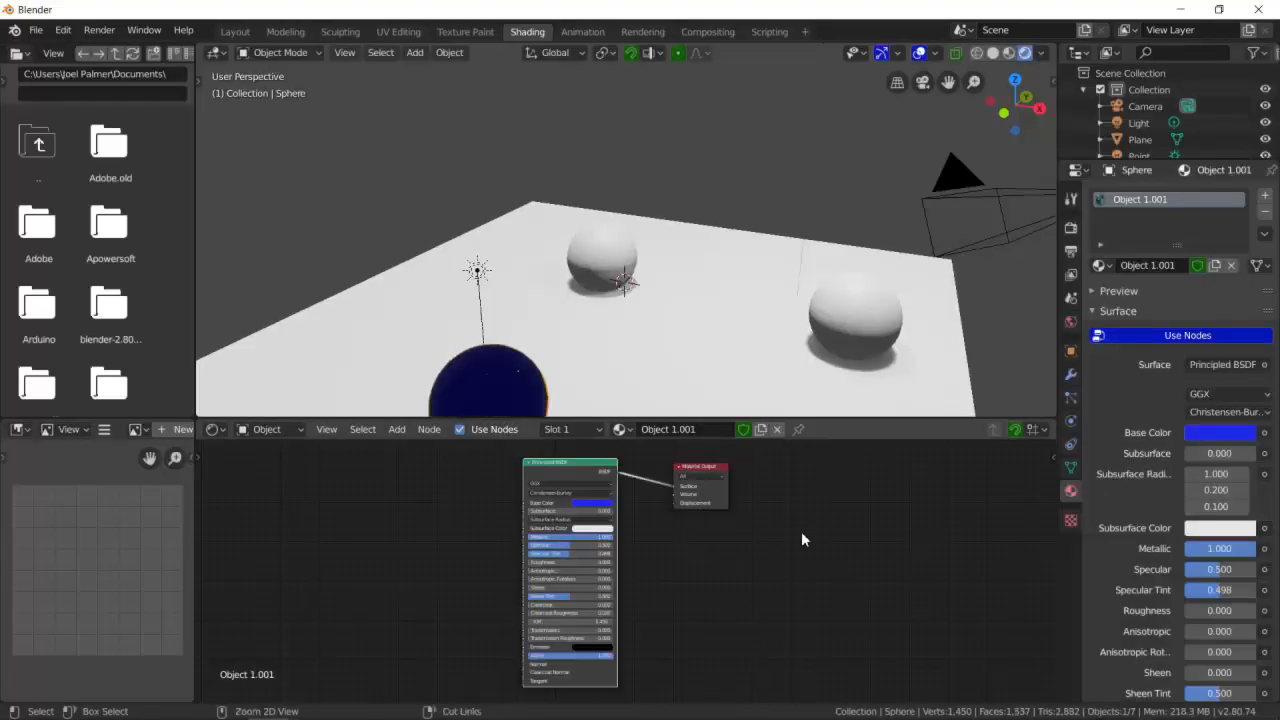
key(ctrl+space)
drag(530, 118, 605, 119)
drag(831, 129, 1092, 120)
drag(563, 121, 835, 113)
click(539, 225)
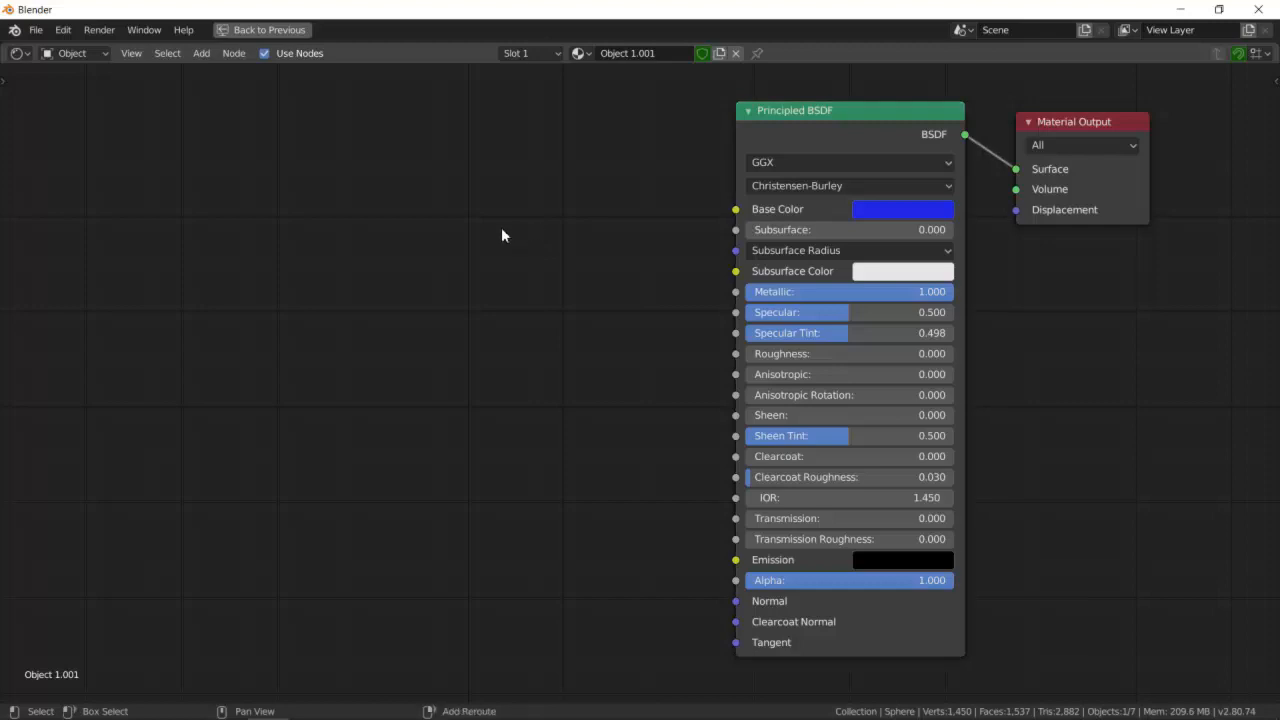
- Add a Brick Texture node to the left of the Principled BSDF
key(shift+a)
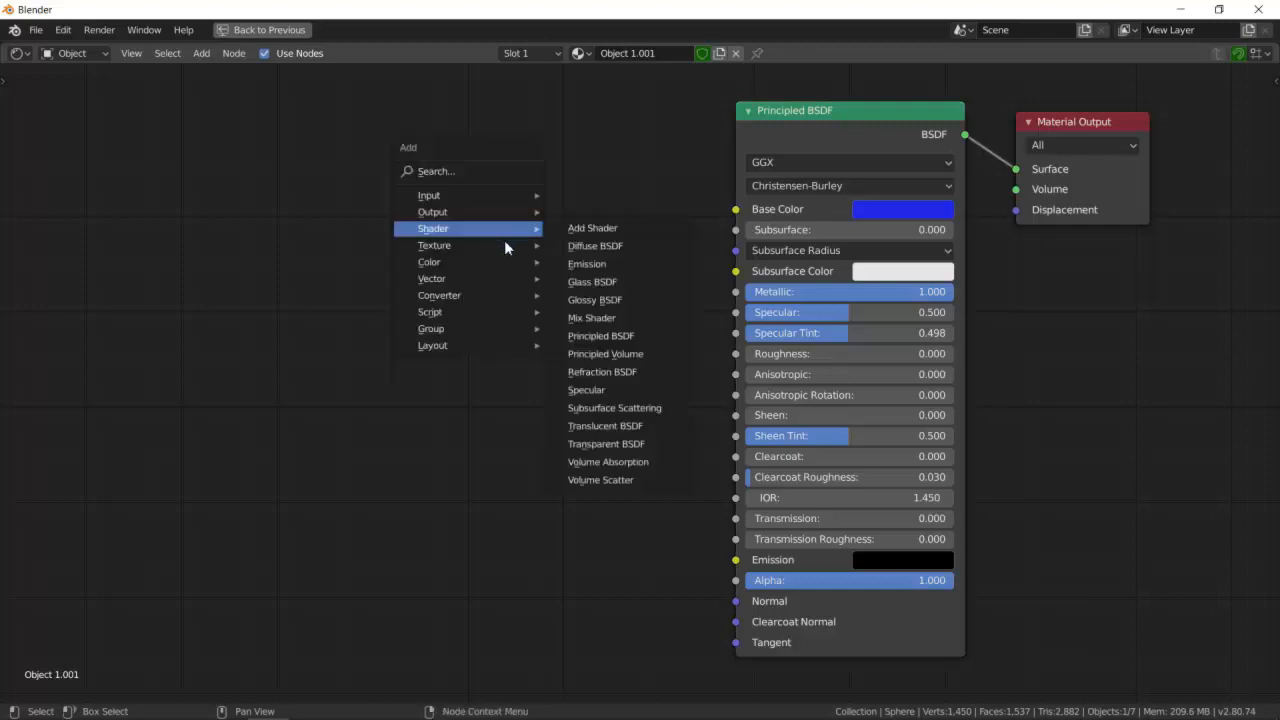
mouse_move(455, 248)
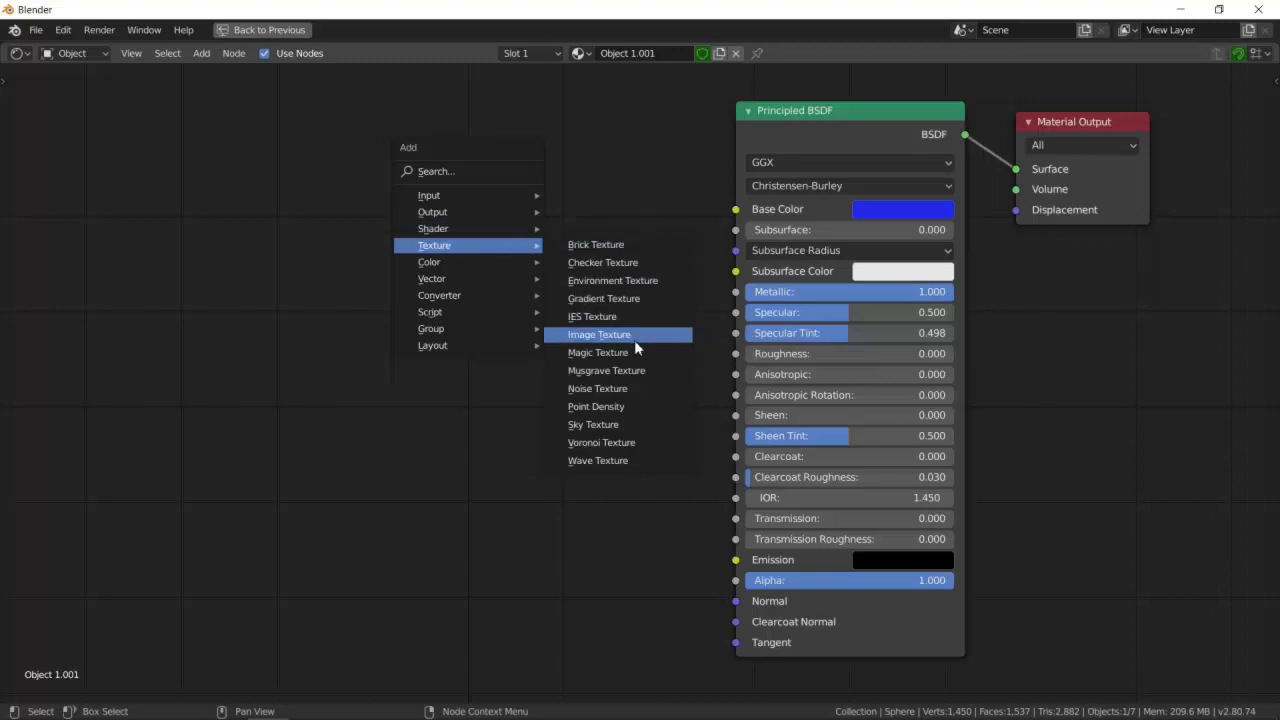
click(625, 250)
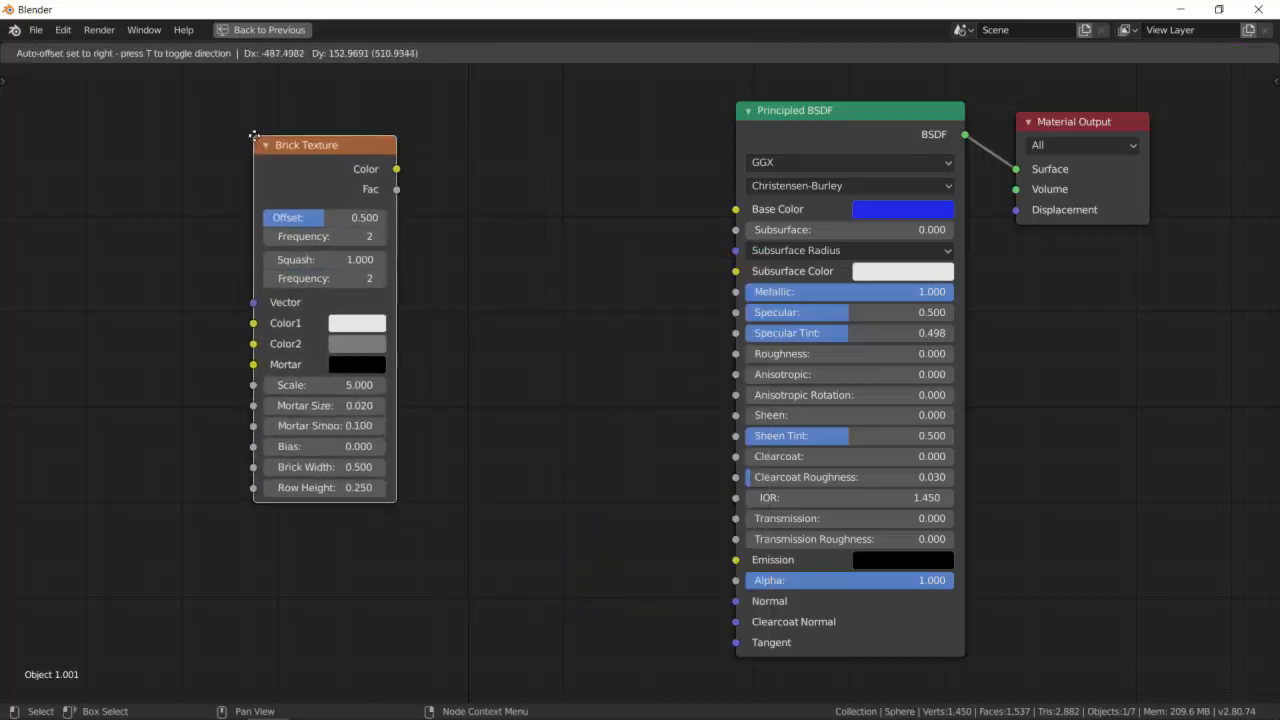
click(261, 133)
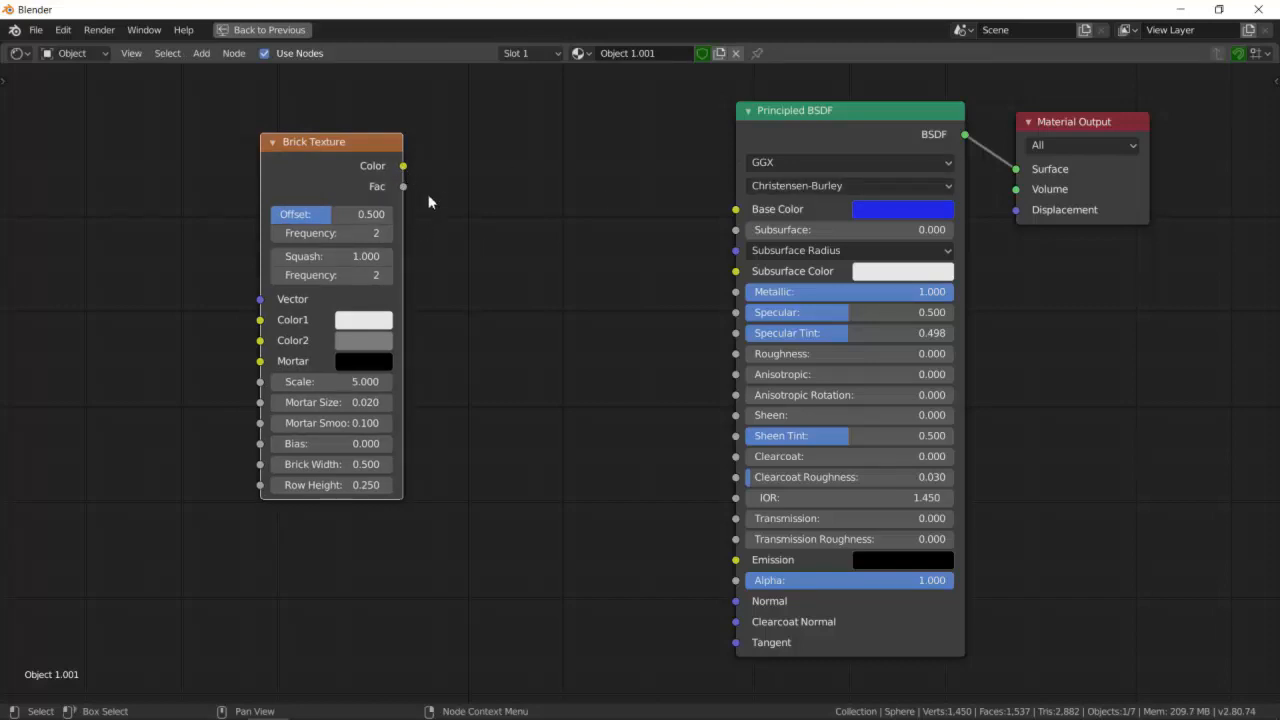
- Try linking the Brick Texture Color output to the Principled BSDF Base Color, then remove that link
drag(403, 166, 735, 210)
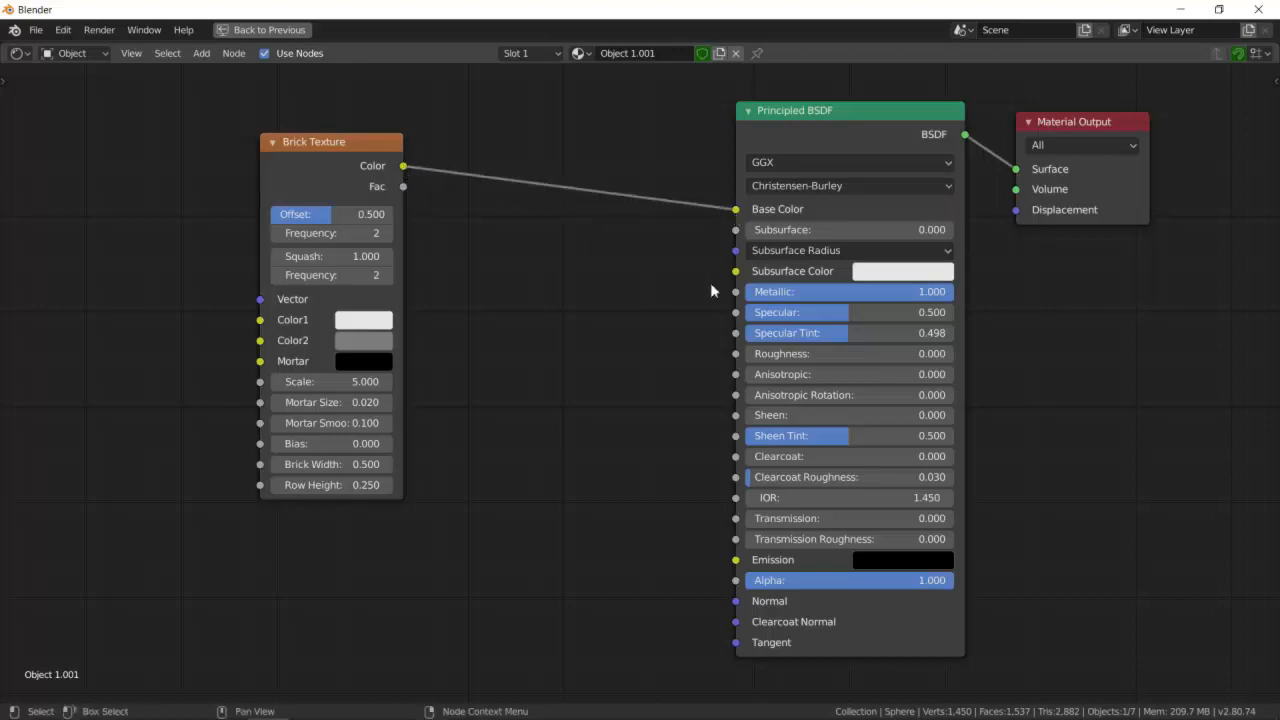
key(ctrl+space)
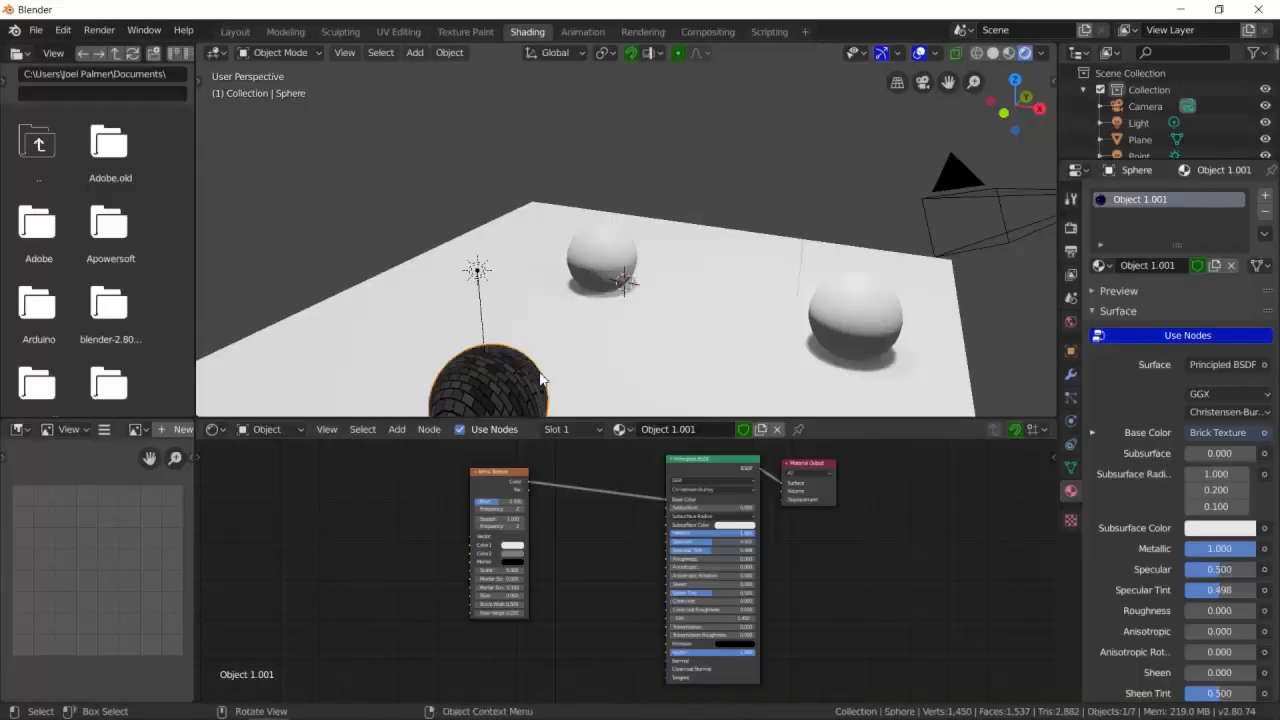
middle_drag(540, 369, 462, 361)
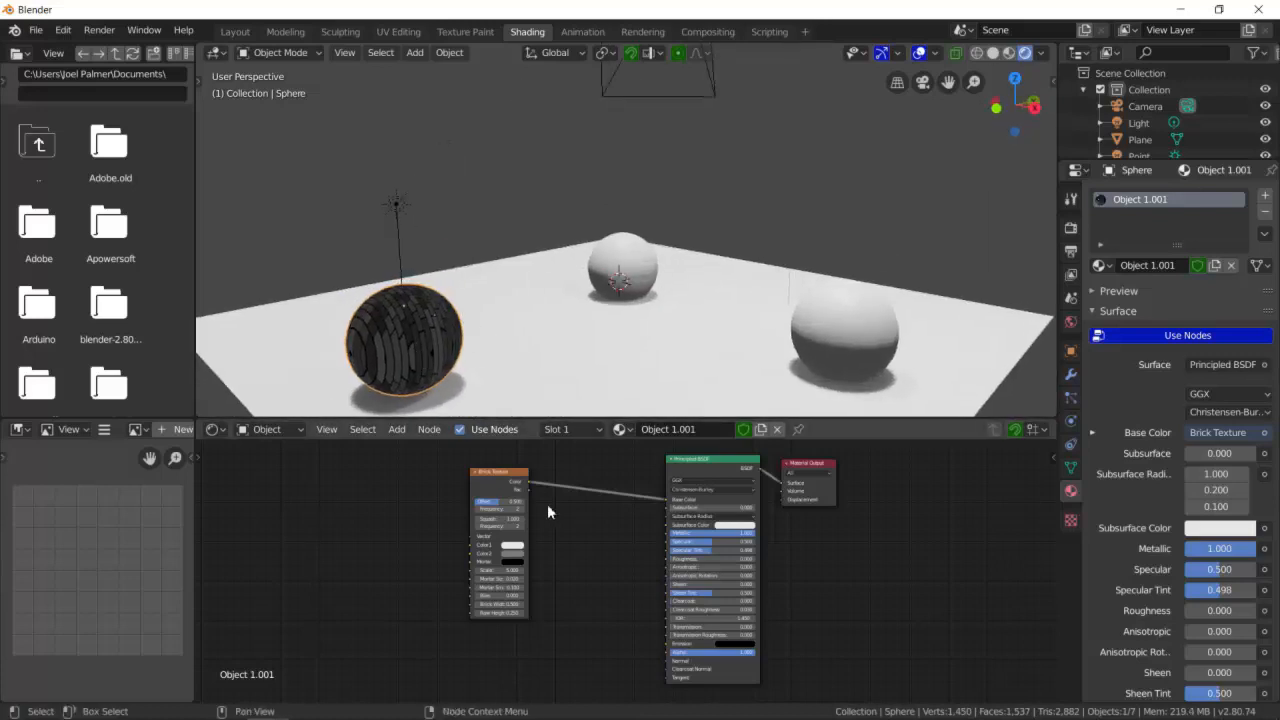
key(ctrl+space)
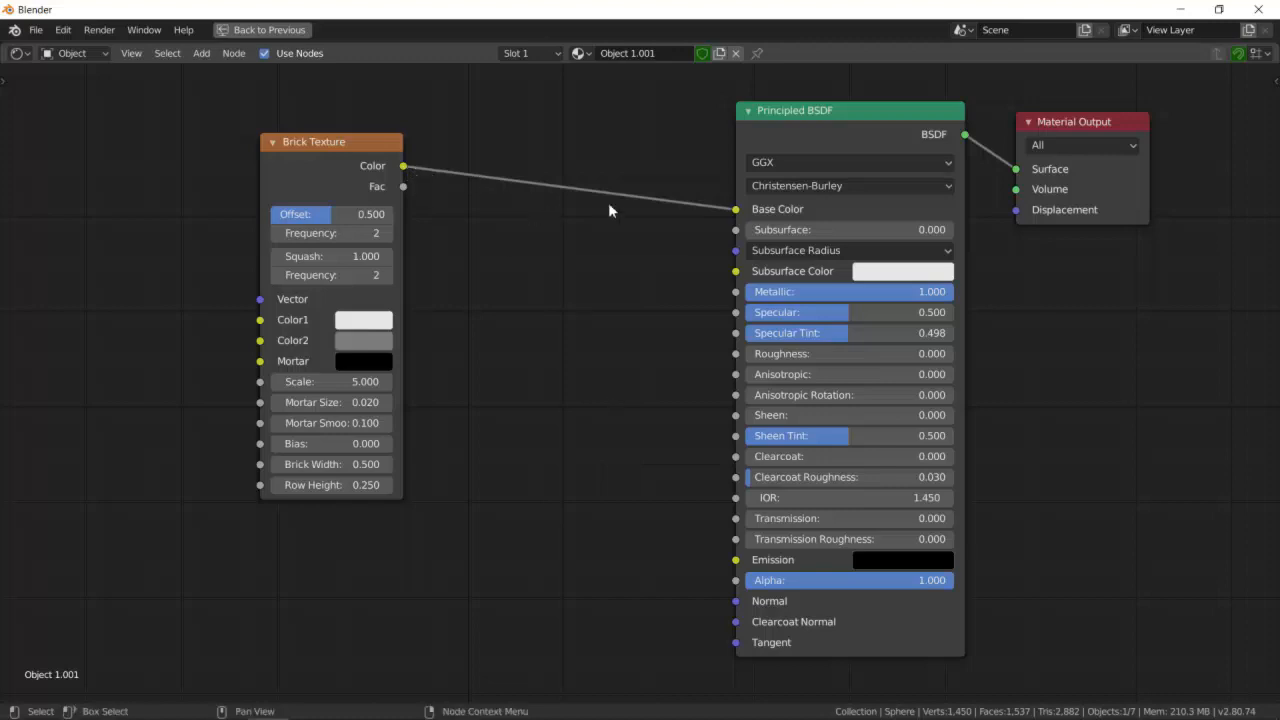
drag(735, 211, 304, 137)
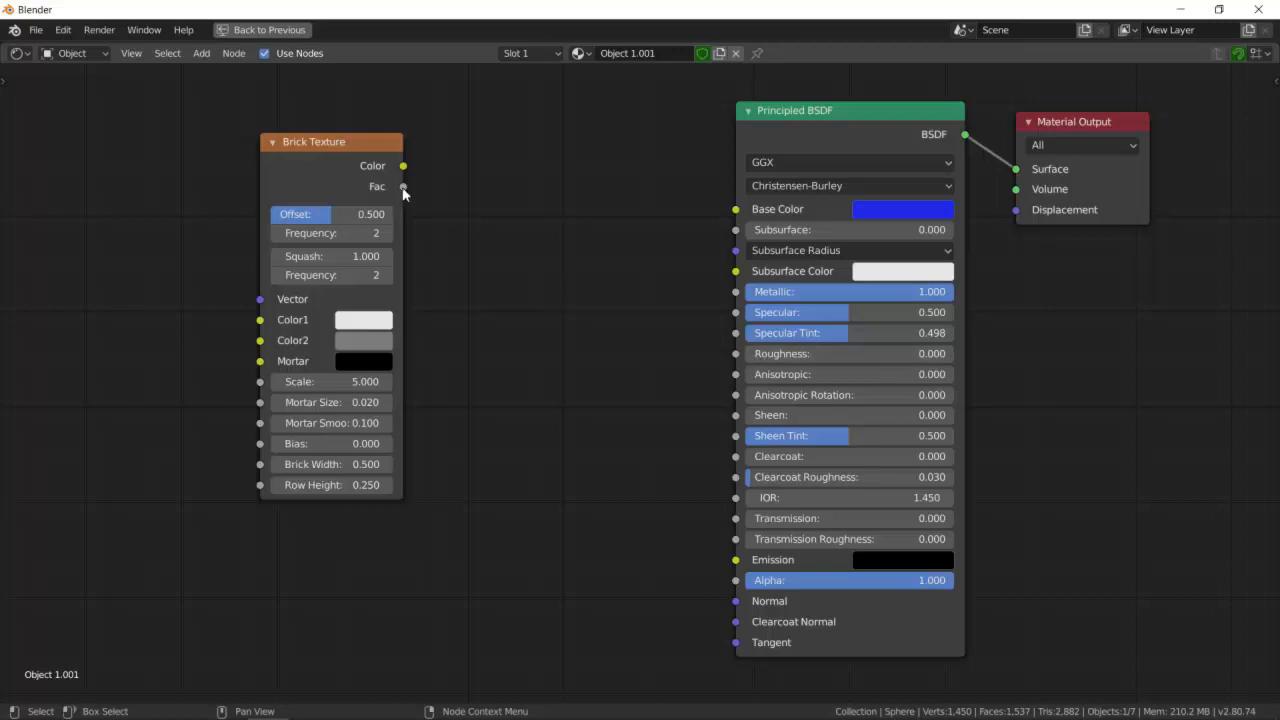
- Connect the Brick Texture Fac output to the Principled BSDF Roughness input
drag(406, 189, 437, 209)
drag(518, 232, 729, 355)
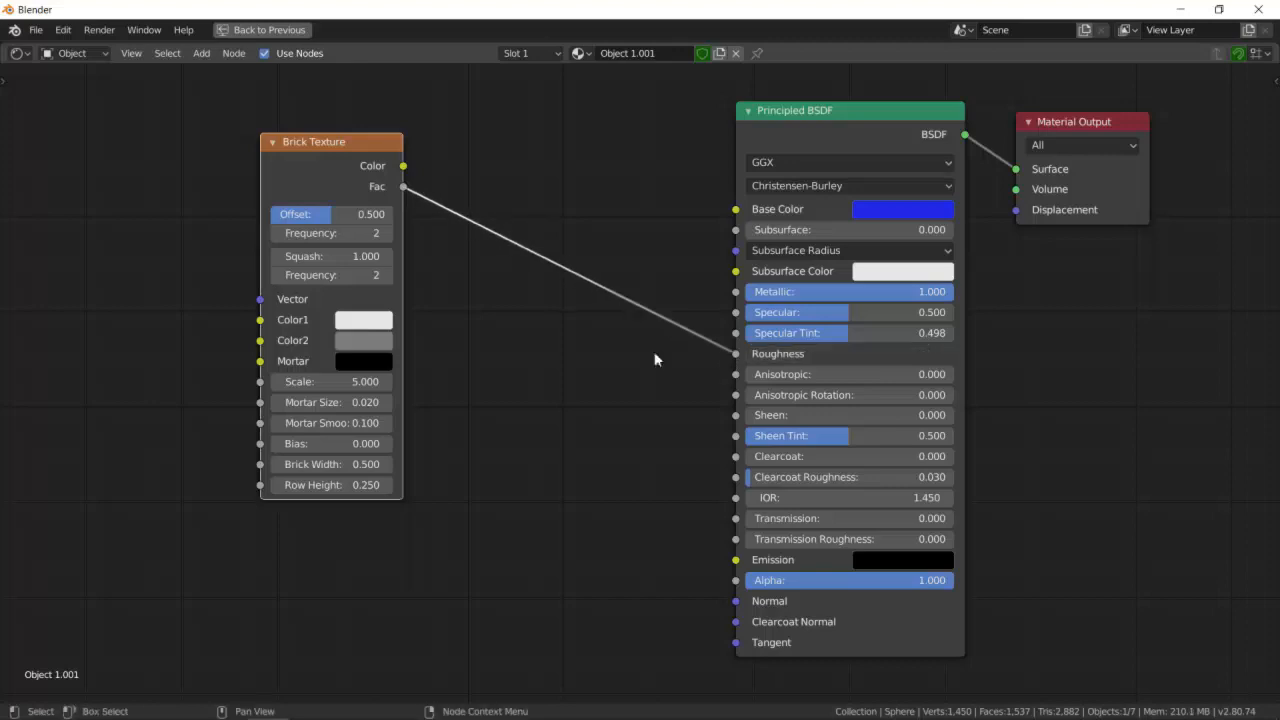
key(ctrl+space)
scroll(446, 342, up, 3)
scroll(440, 344, down, 4)
shift+middle_drag(439, 352, 626, 296)
scroll(640, 273, up, 6)
shift+middle_drag(671, 335, 665, 260)
mouse_move(724, 223)
middle_down()
mouse_move(684, 237)
mouse_move(717, 249)
mouse_move(737, 220)
mouse_move(711, 228)
middle_up()
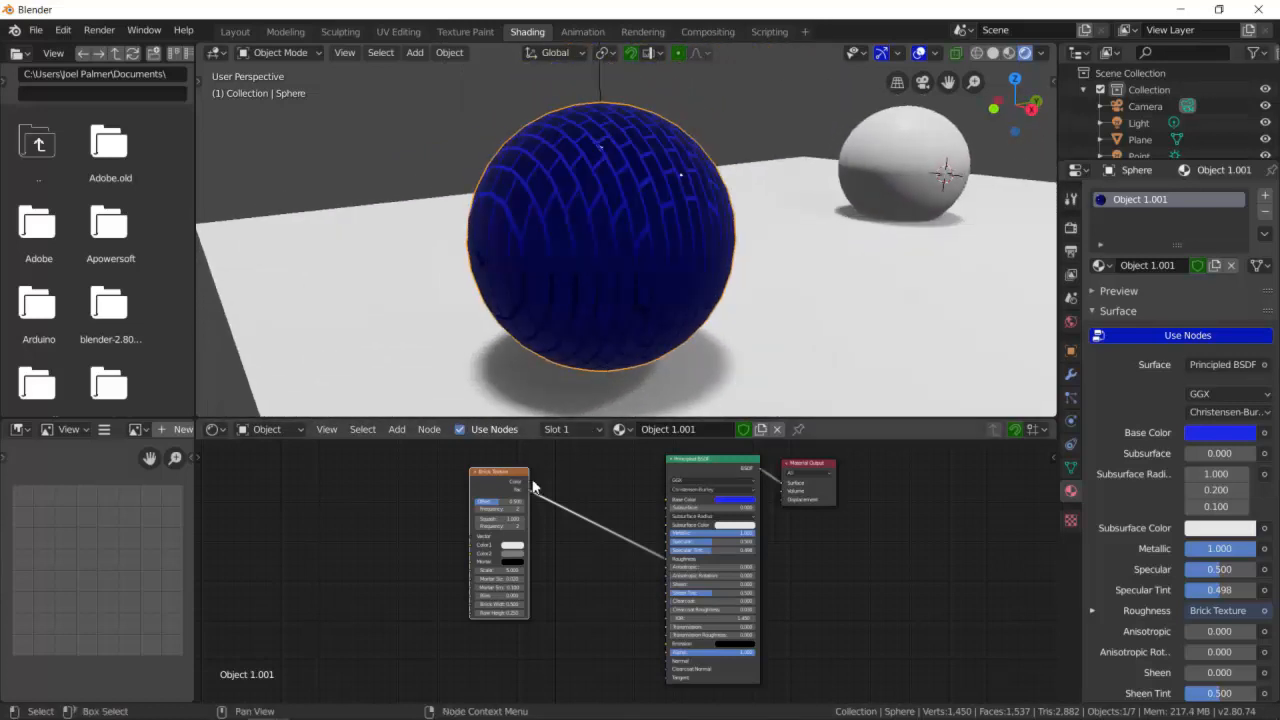
- Link the Brick Texture Color to Base Color once more and then disconnect it again
drag(529, 483, 663, 498)
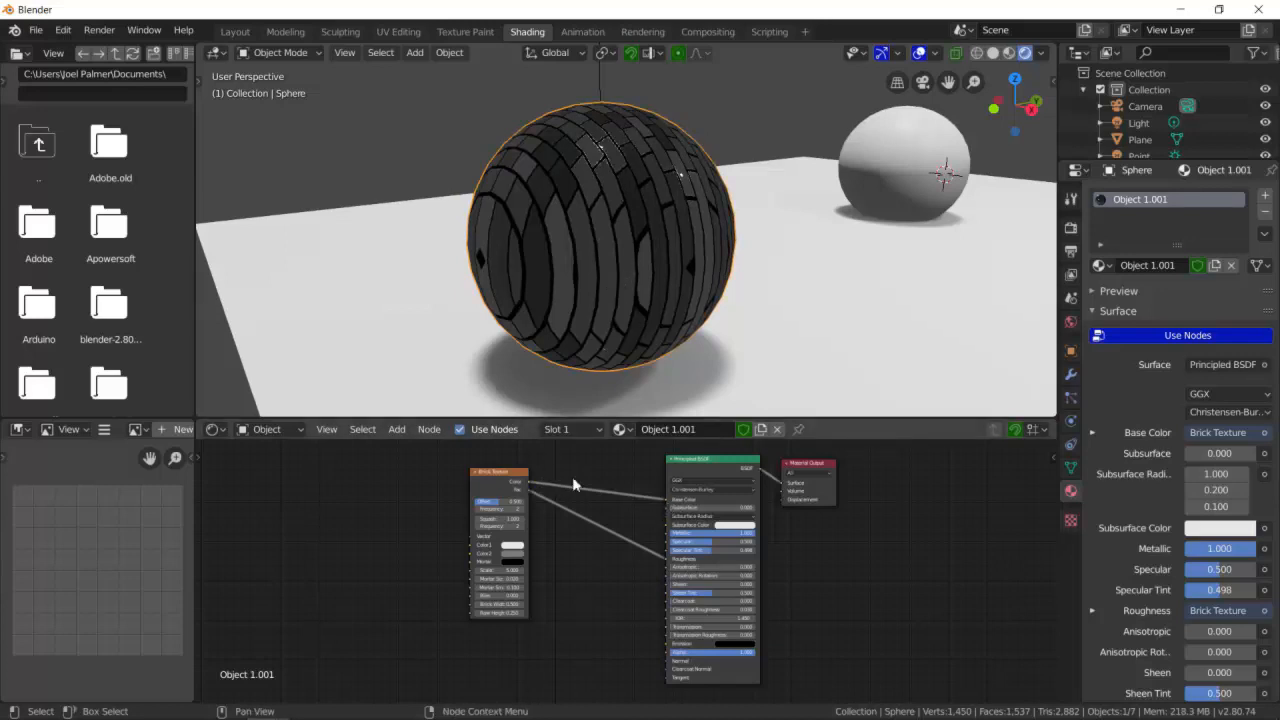
drag(666, 503, 581, 490)
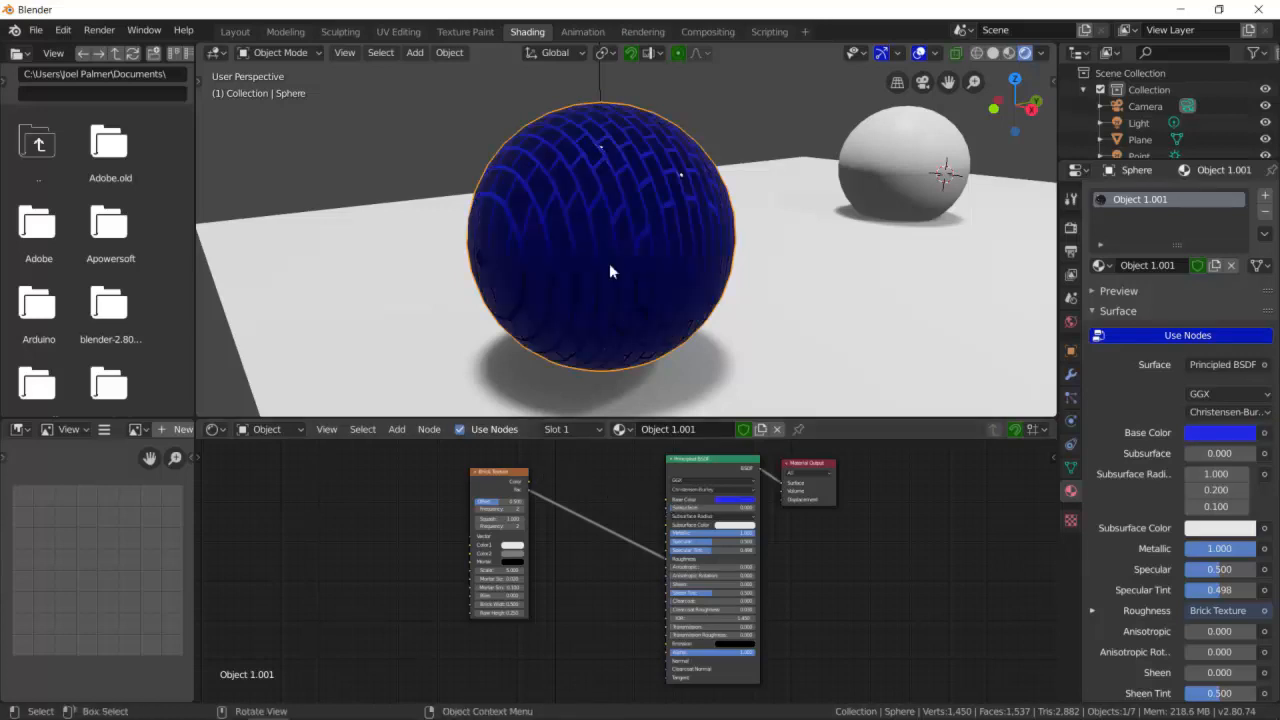
key(ctrl+space)
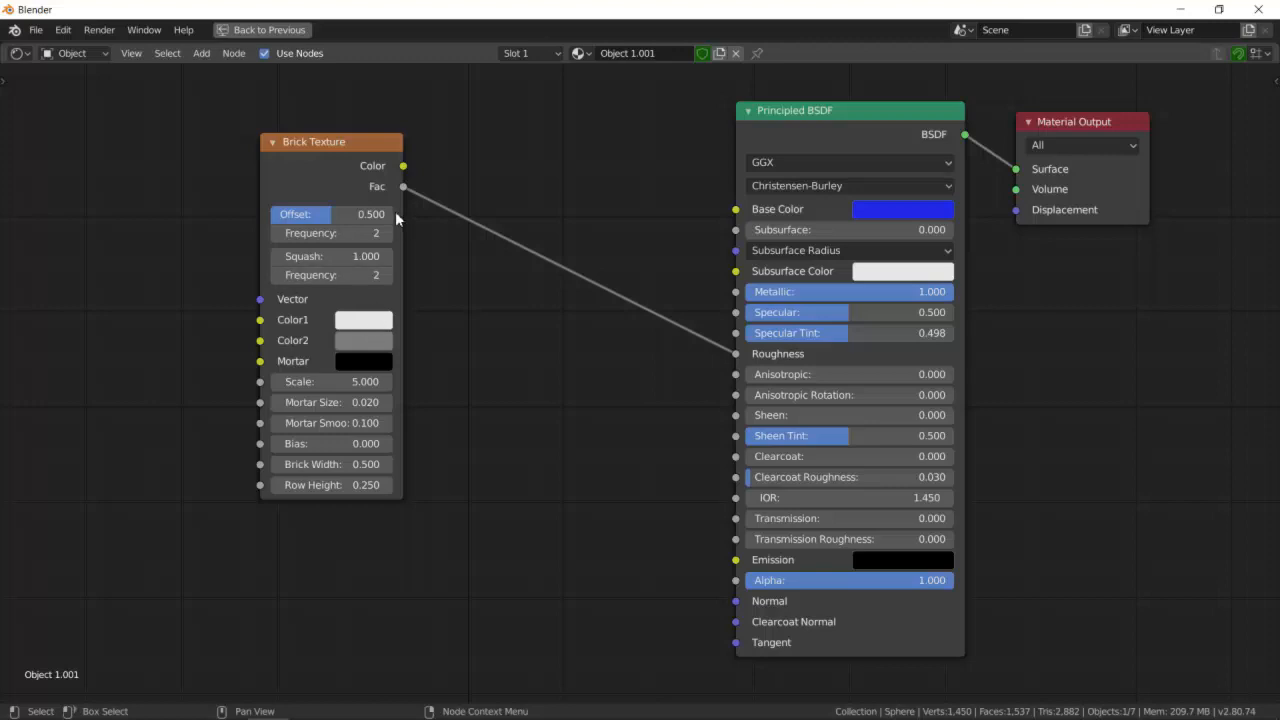
- Set the Brick Texture Offset to about 0.745 and its Scale to about 3.4
drag(364, 212, 394, 212)
key(ctrl+space)
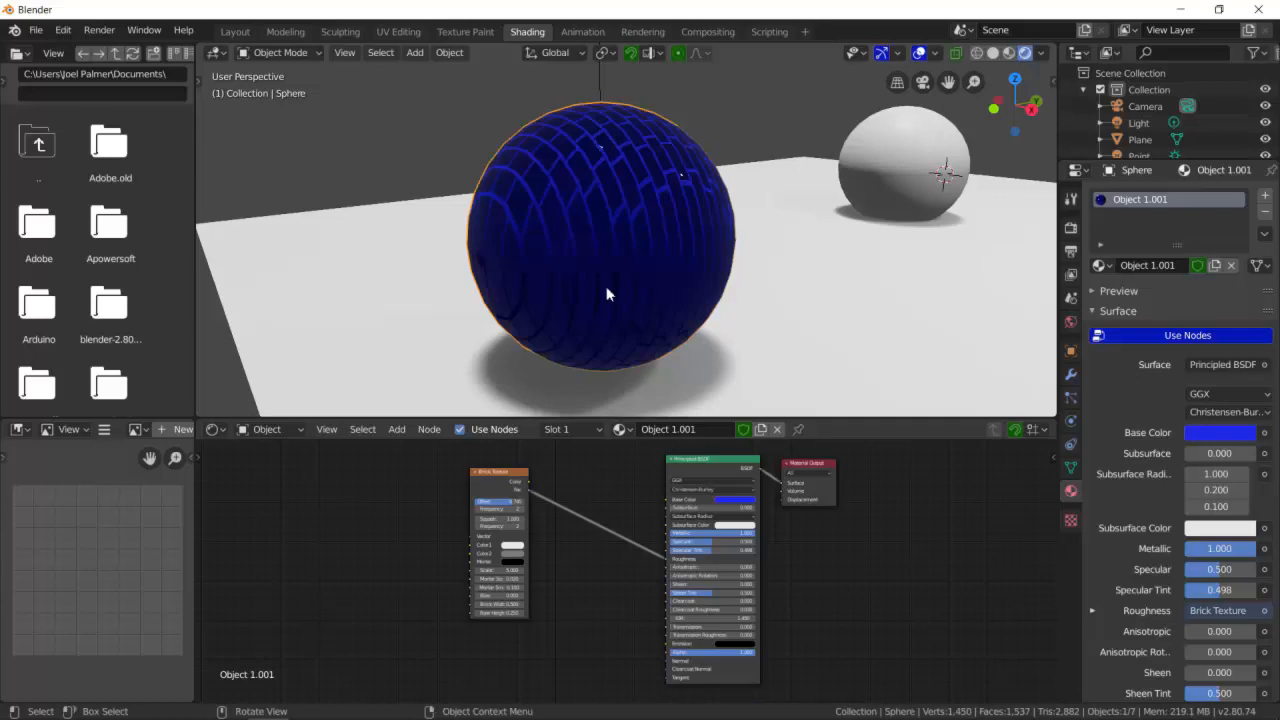
scroll(512, 543, up, 4)
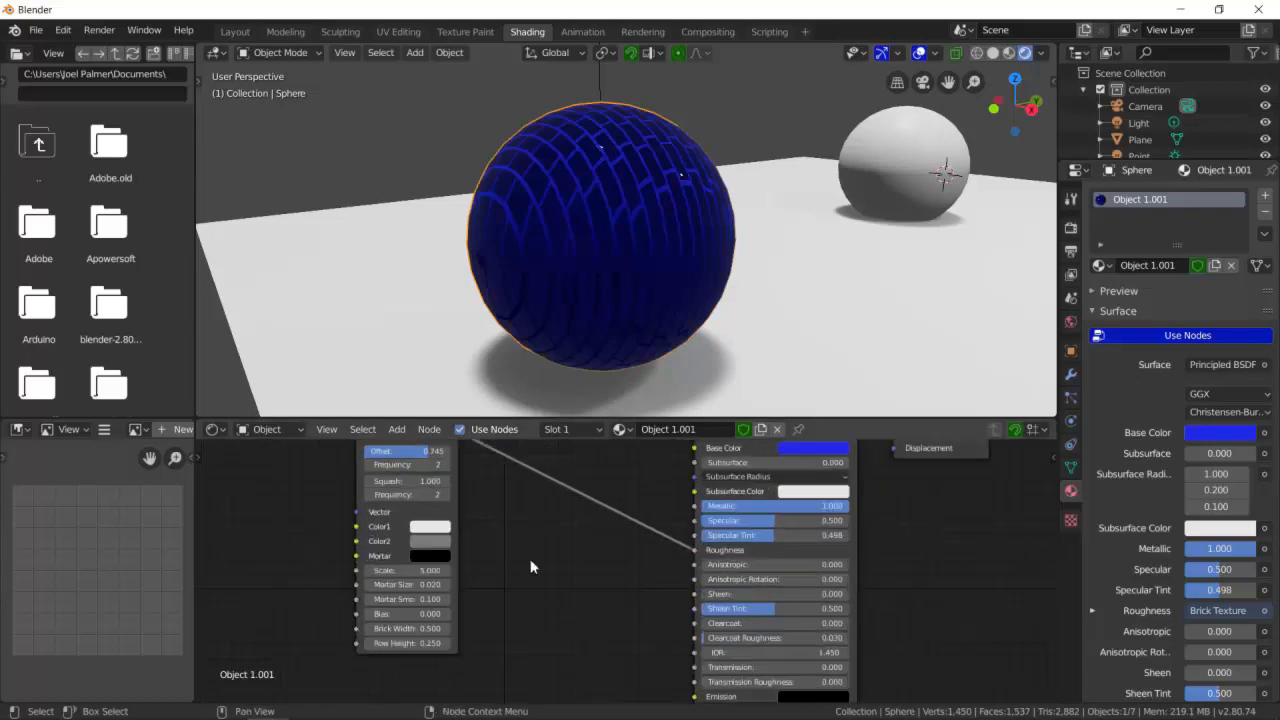
mouse_move(364, 570)
mouse_down()
mouse_move(334, 570)
mouse_move(381, 570)
mouse_move(352, 570)
mouse_up()
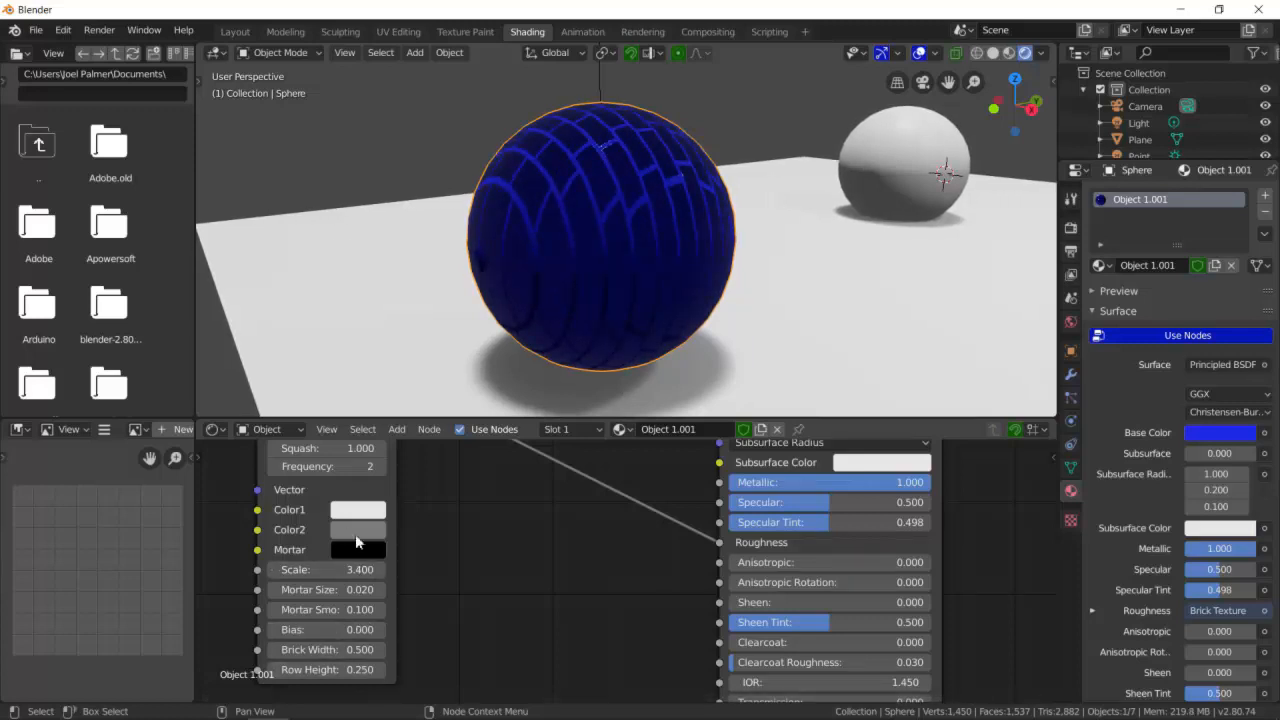
- Experiment with the Brick Texture Squash and Mortar Size, setting Squash back to 1 and undoing the Mortar Size change
scroll(351, 478, down, 1)
mouse_move(374, 461)
mouse_down()
mouse_move(332, 461)
mouse_move(382, 459)
mouse_up()
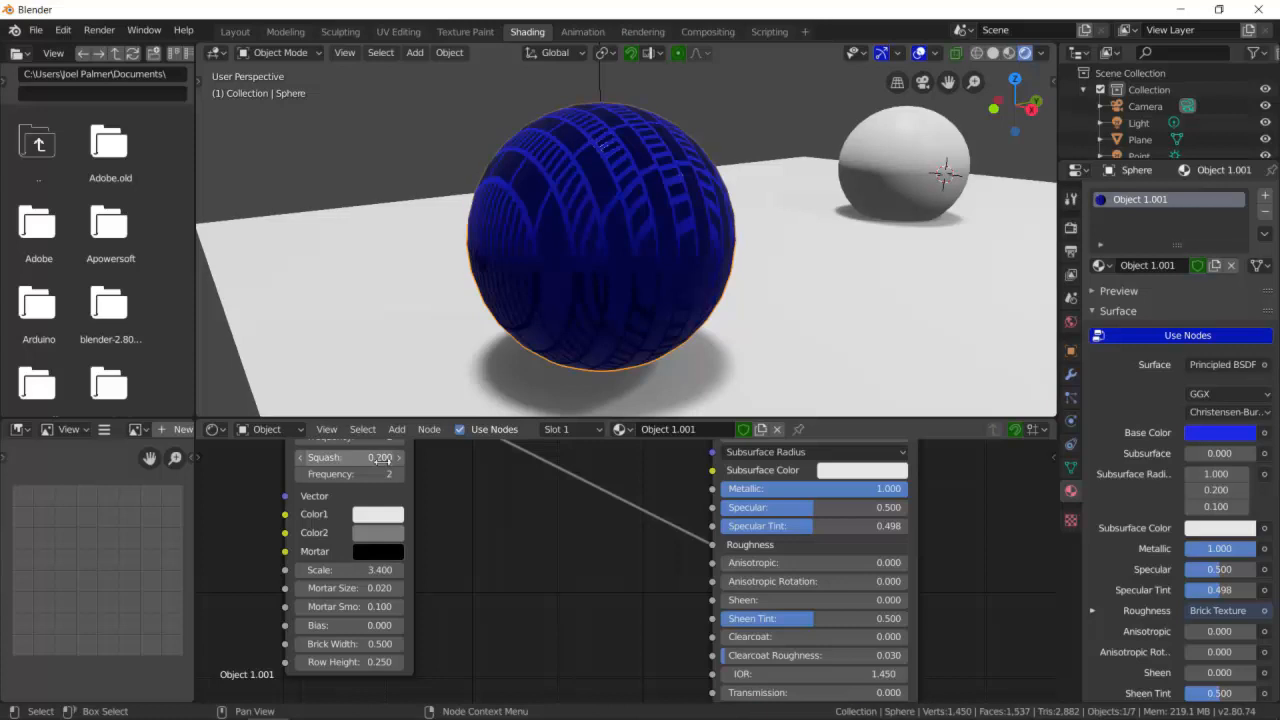
click(381, 459)
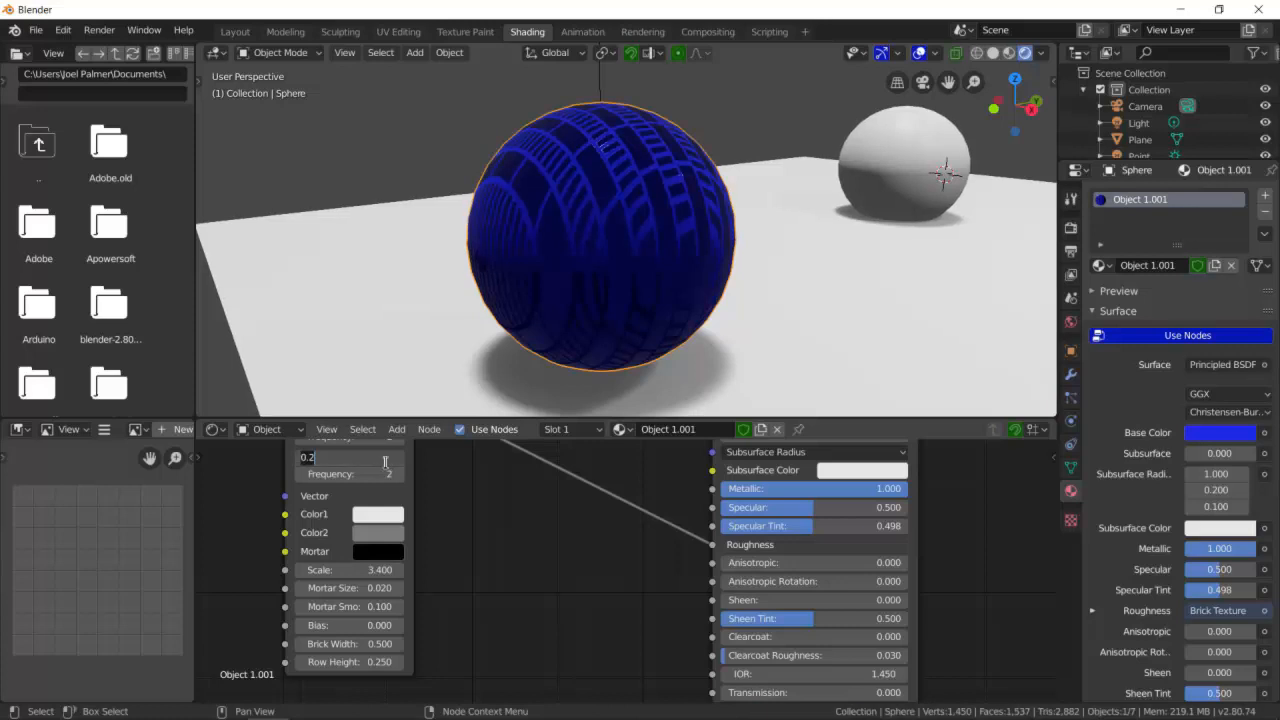
text(1)
key(Return)
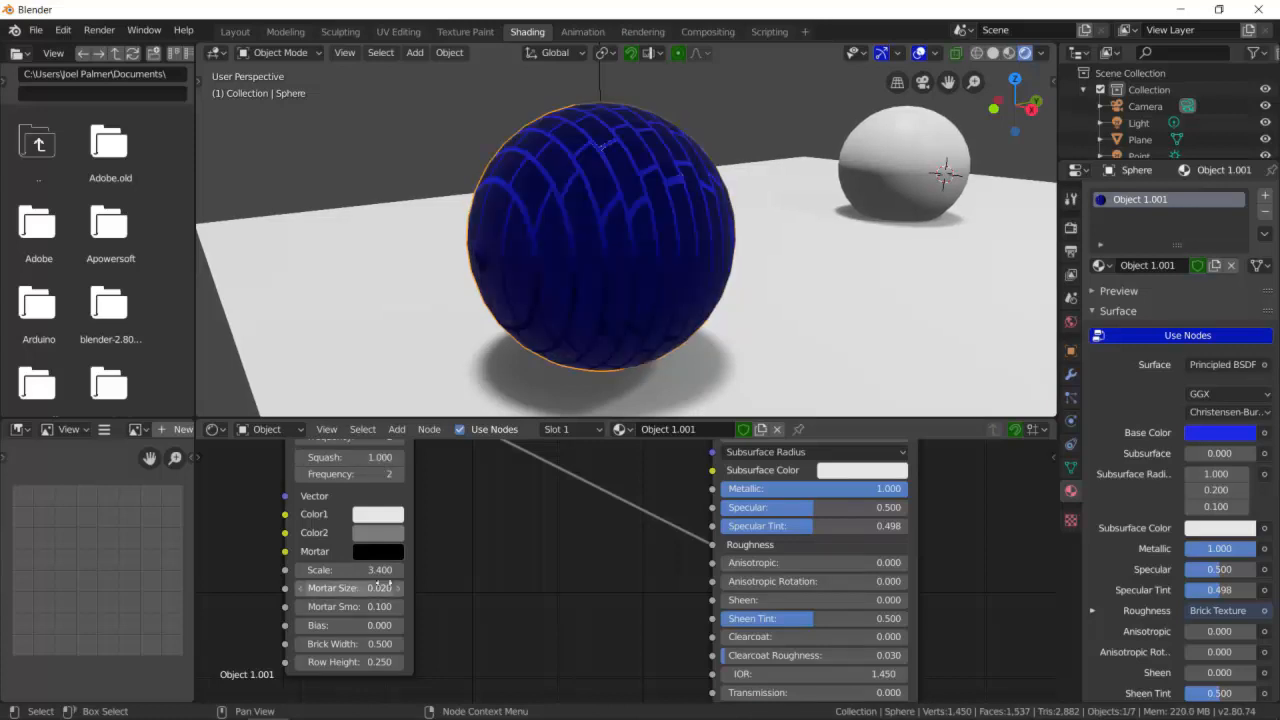
mouse_move(386, 592)
mouse_down()
mouse_move(362, 592)
mouse_move(385, 592)
mouse_up()
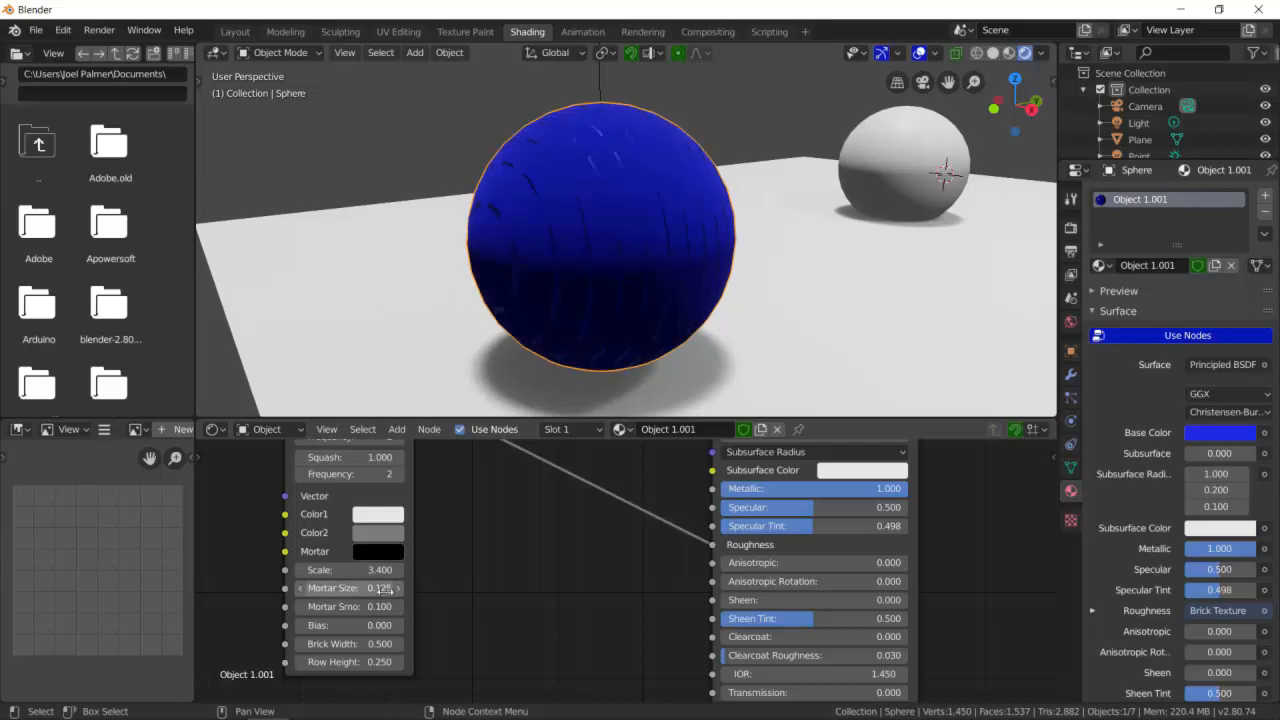
key(ctrl+z)
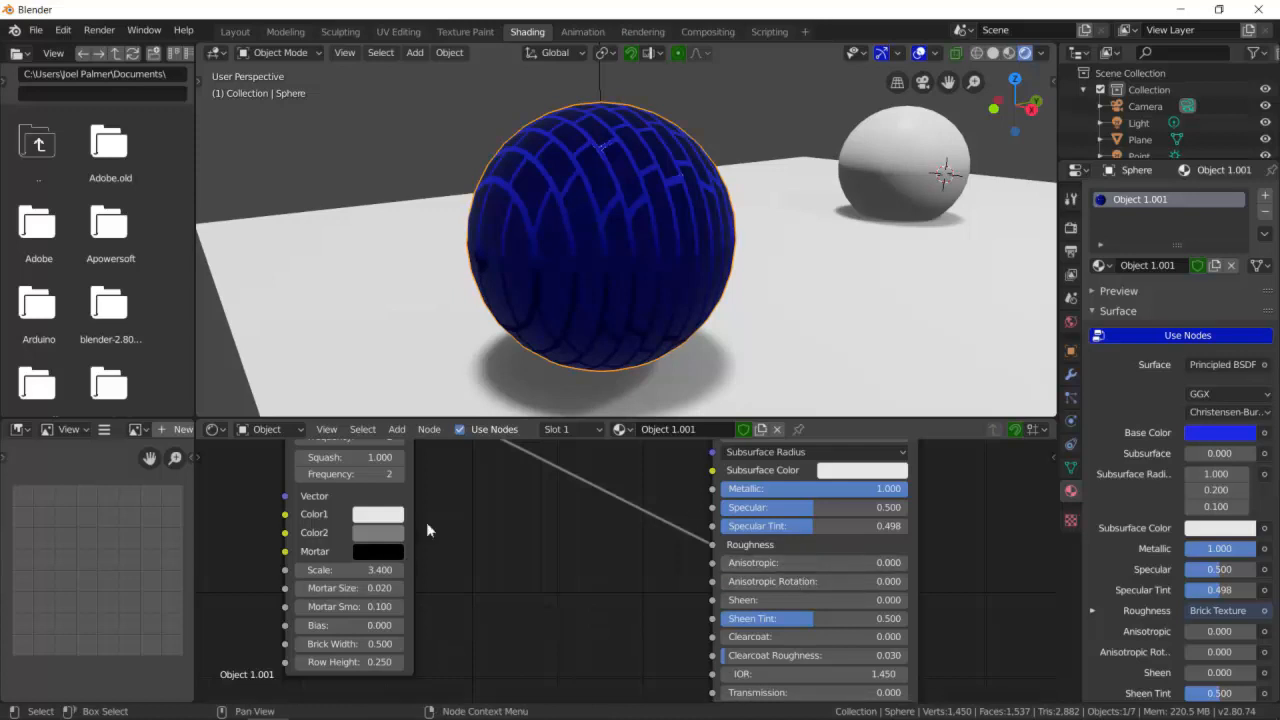
- Change the brick sphere's Principled BSDF Base Color to a pale pink
middle_drag(612, 274, 700, 370)
scroll(799, 467, down, 3)
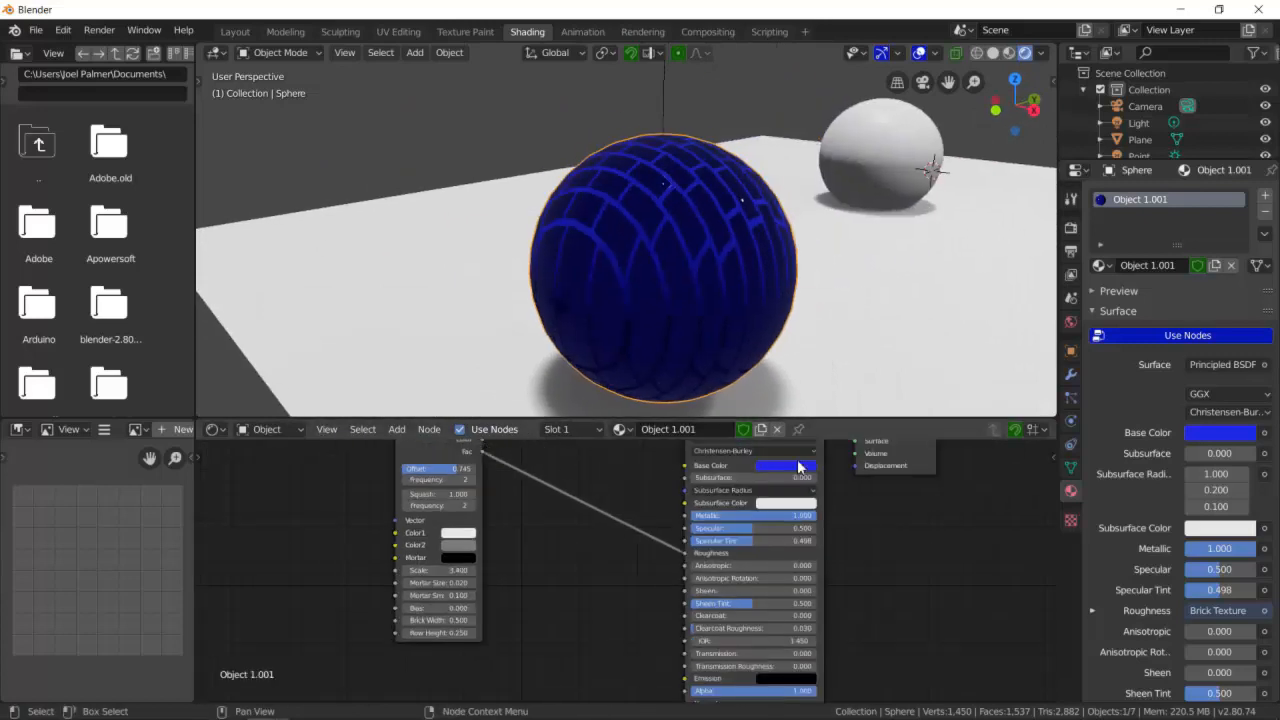
click(799, 467)
drag(818, 345, 805, 346)
middle_drag(718, 204, 646, 237)
- Select the small sphere at the back of the plane
scroll(692, 328, down, 4)
mouse_move(620, 289)
middle_down()
mouse_move(672, 254)
mouse_move(643, 283)
mouse_move(557, 297)
mouse_move(626, 289)
mouse_move(620, 274)
mouse_move(589, 289)
mouse_move(610, 271)
middle_up()
click(813, 215)
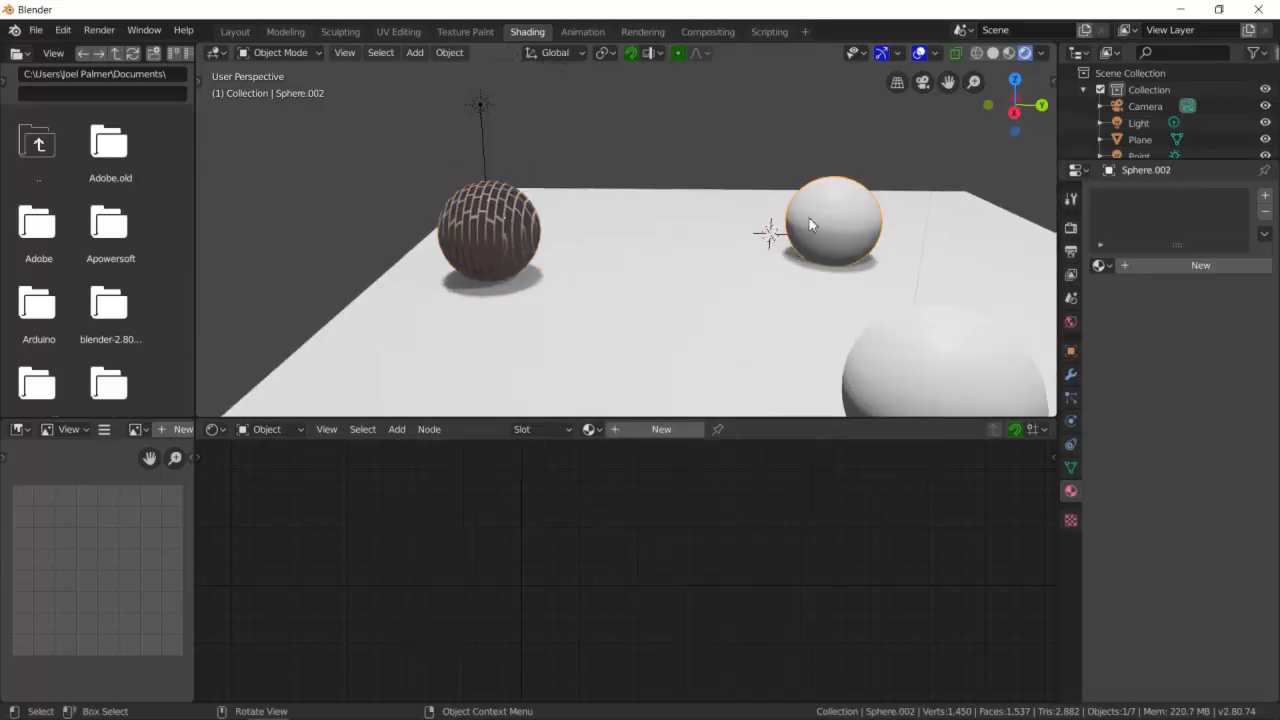
key(shift+a)
mouse_move(493, 497)
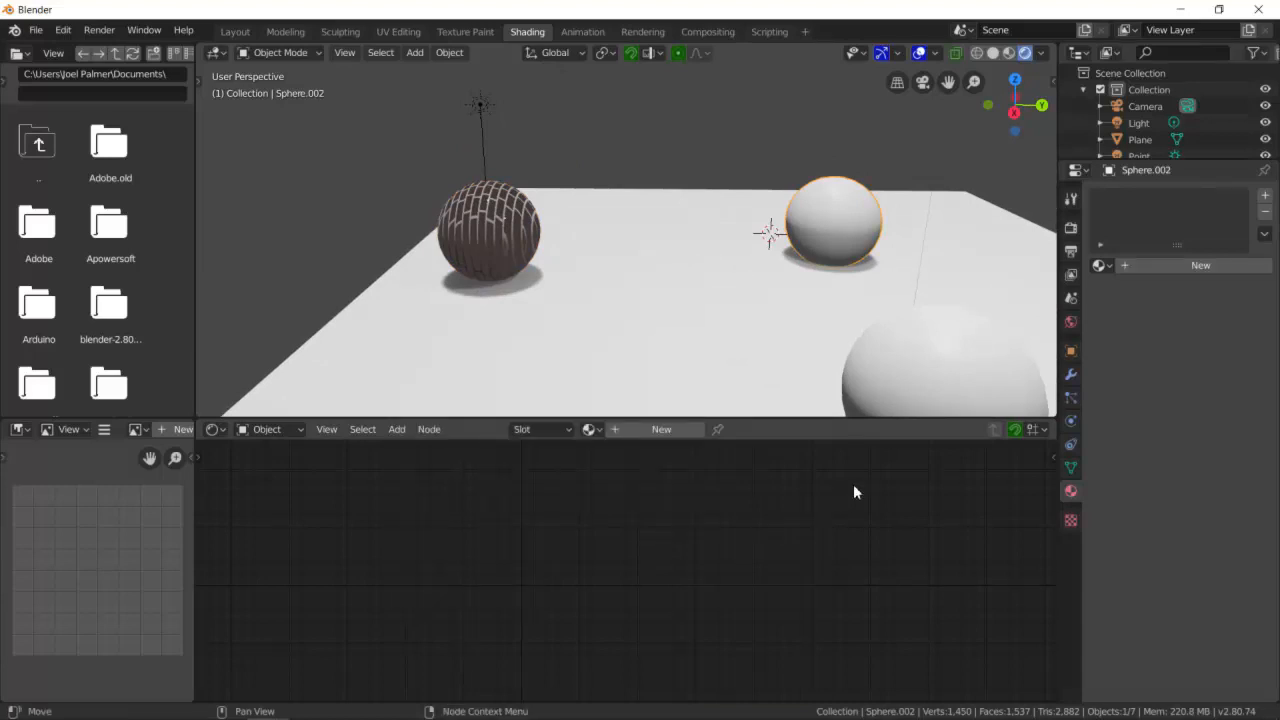
scroll(535, 232, down, 2)
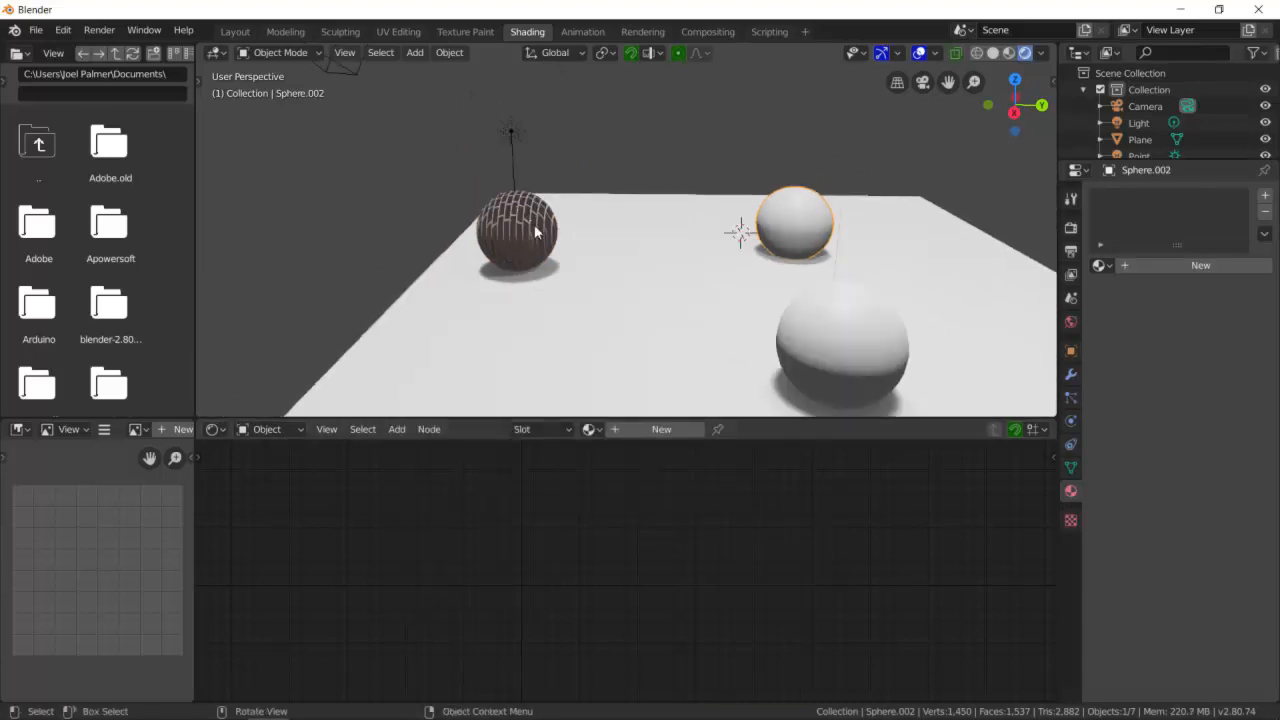
click(530, 236)
middle_drag(530, 236, 760, 234)
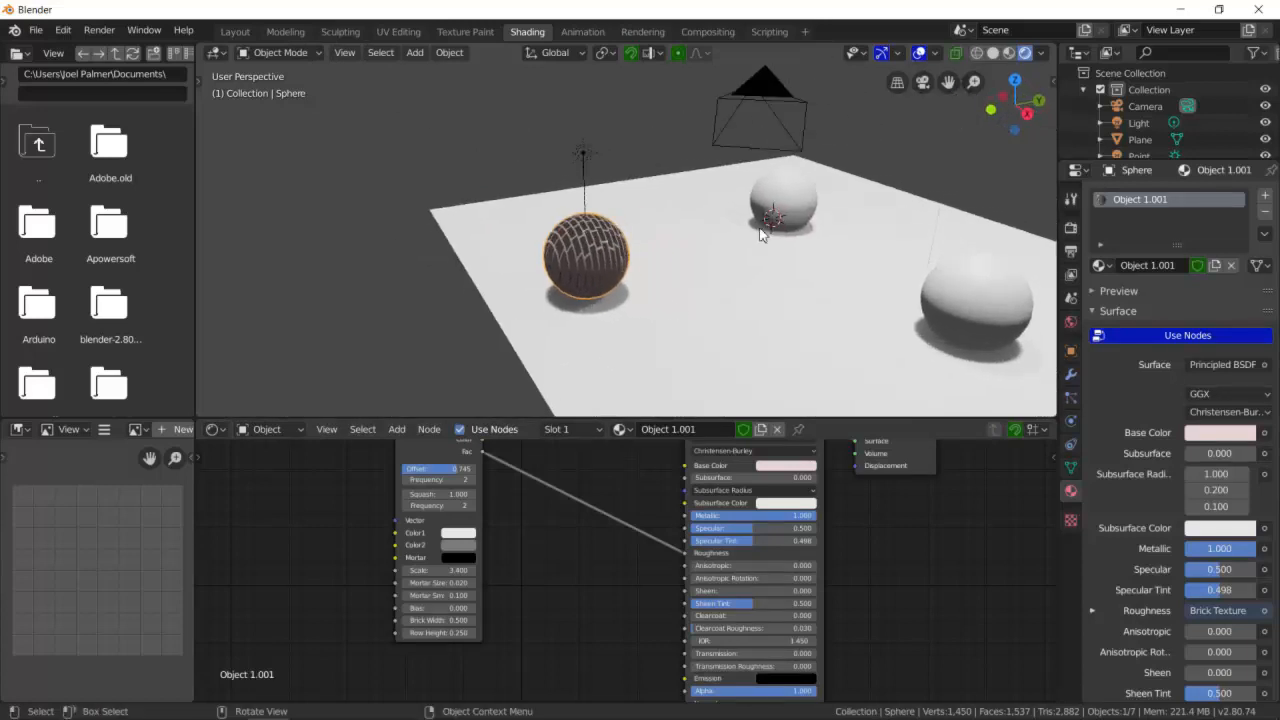
click(787, 203)
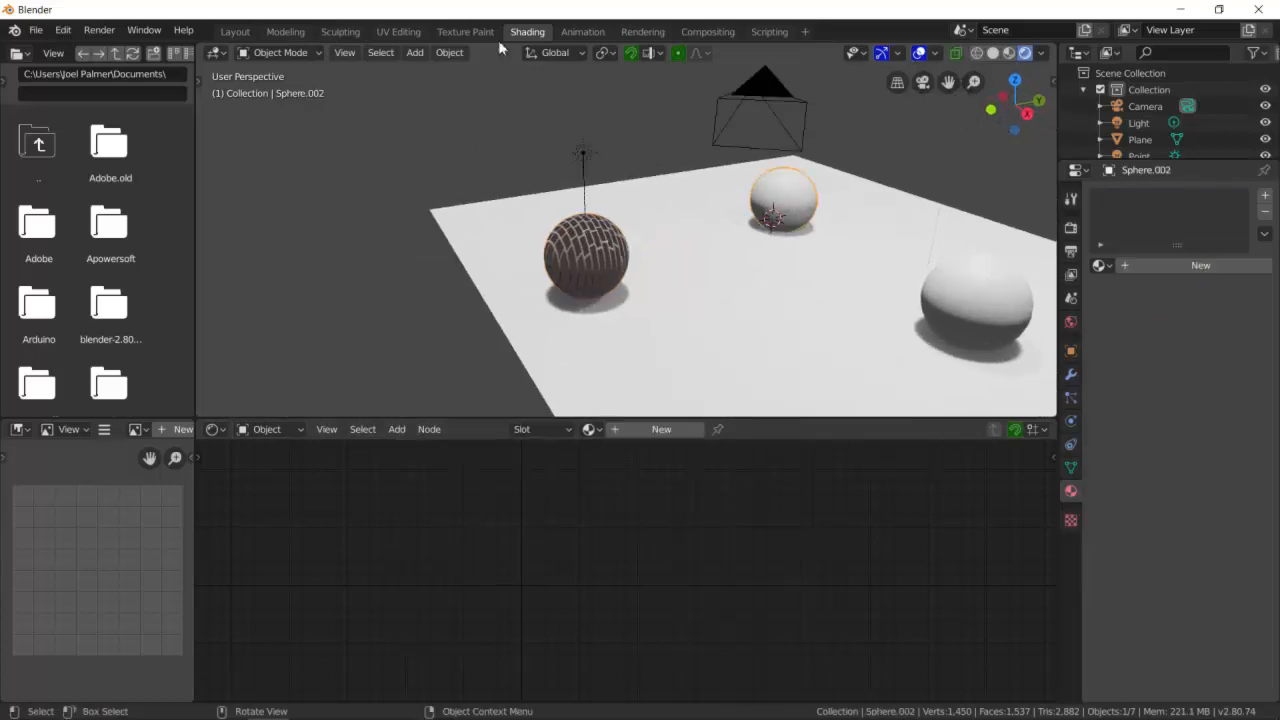
- Assign the existing Object 1.001 material to the small sphere
click(596, 430)
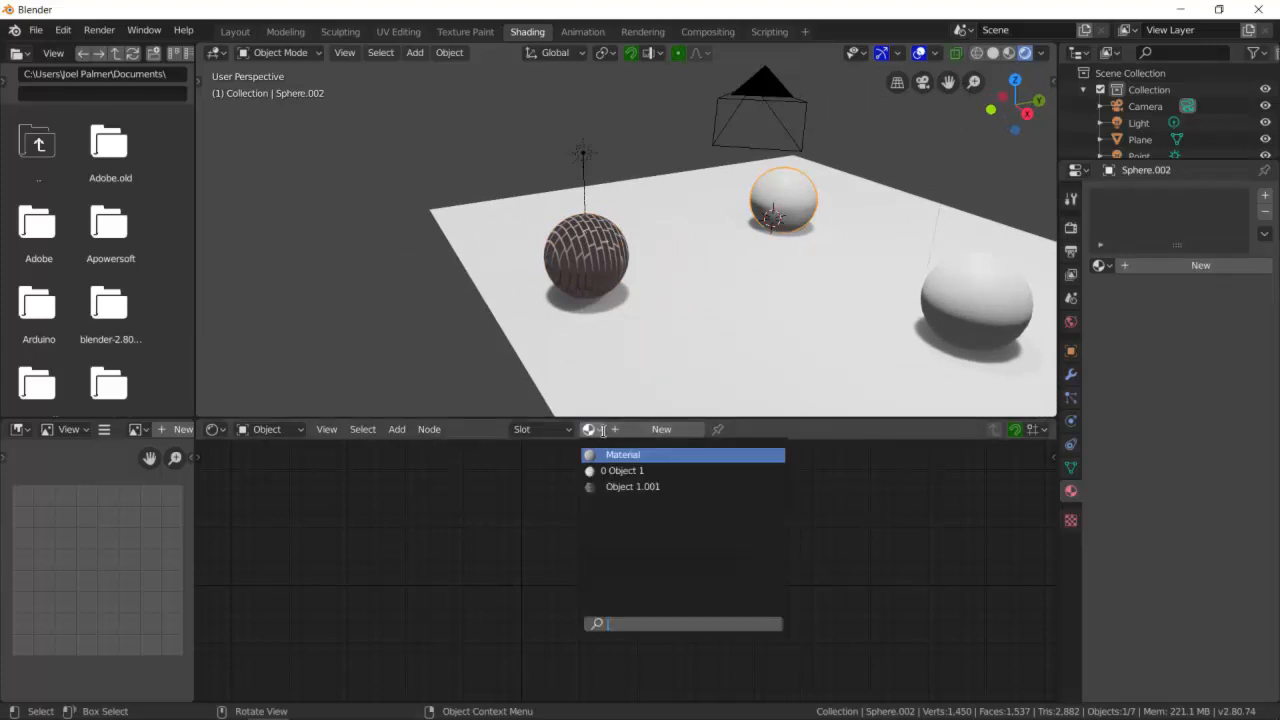
click(633, 487)
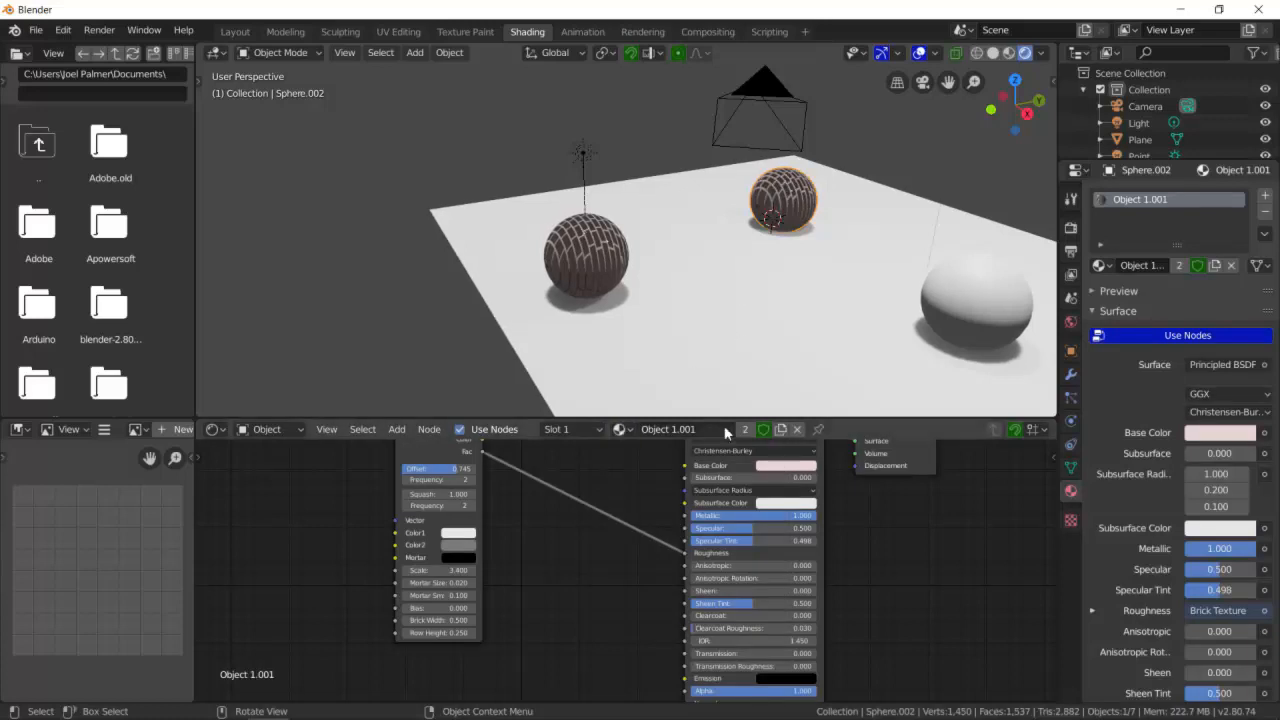
- Unlink that material and create a new material for the small sphere
click(797, 429)
click(675, 430)
scroll(730, 523, down, 2)
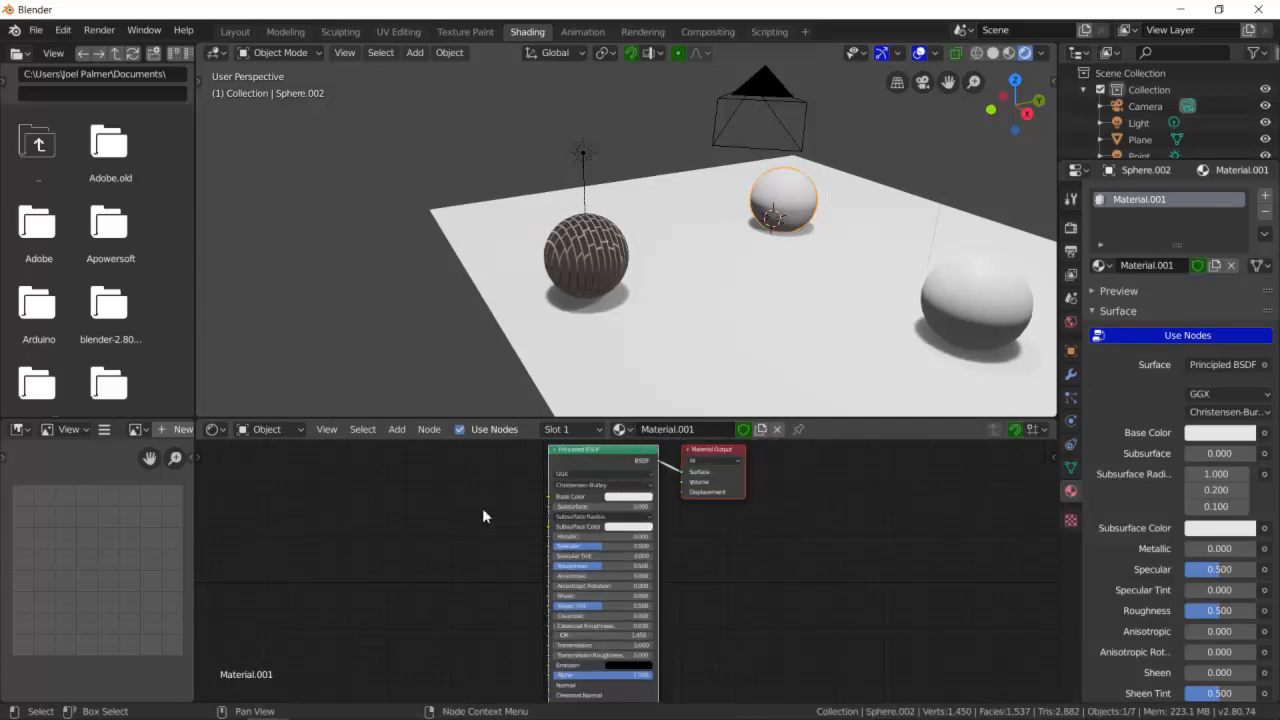
scroll(462, 525, up, 4)
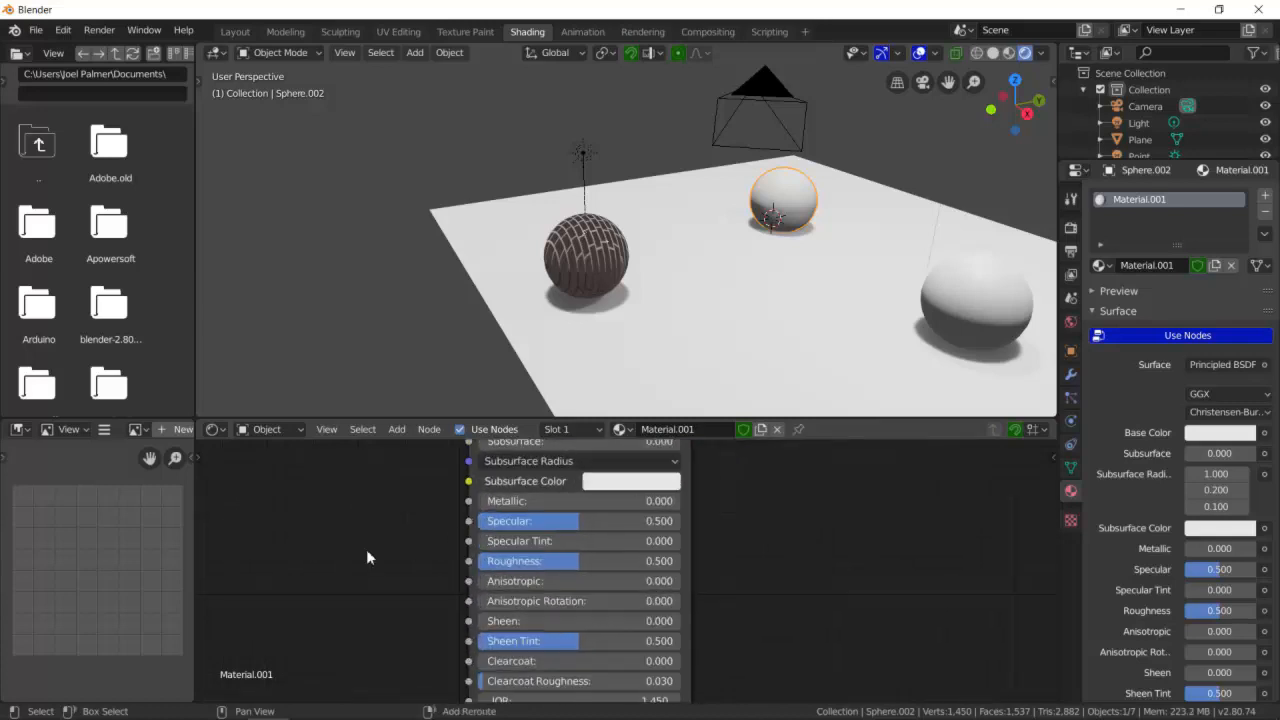
- Add a Sky Texture node and connect its Color output to the Principled BSDF Base Color
key(shift+a)
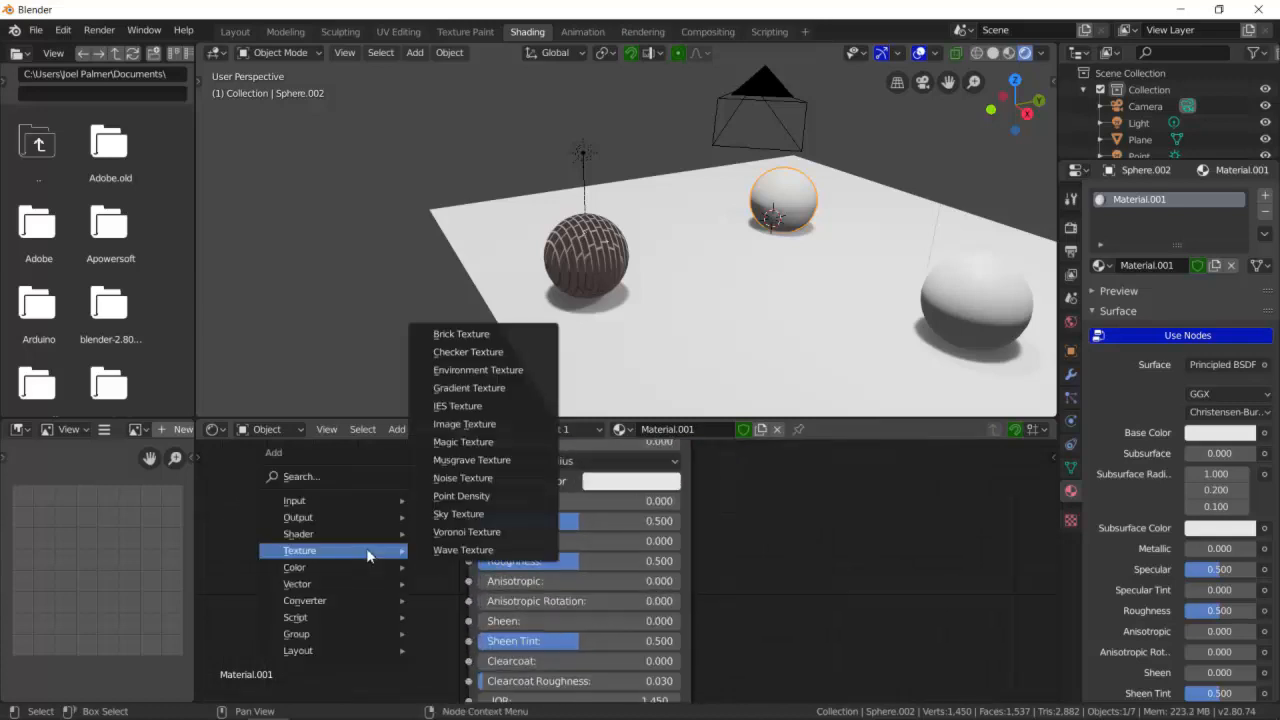
click(463, 515)
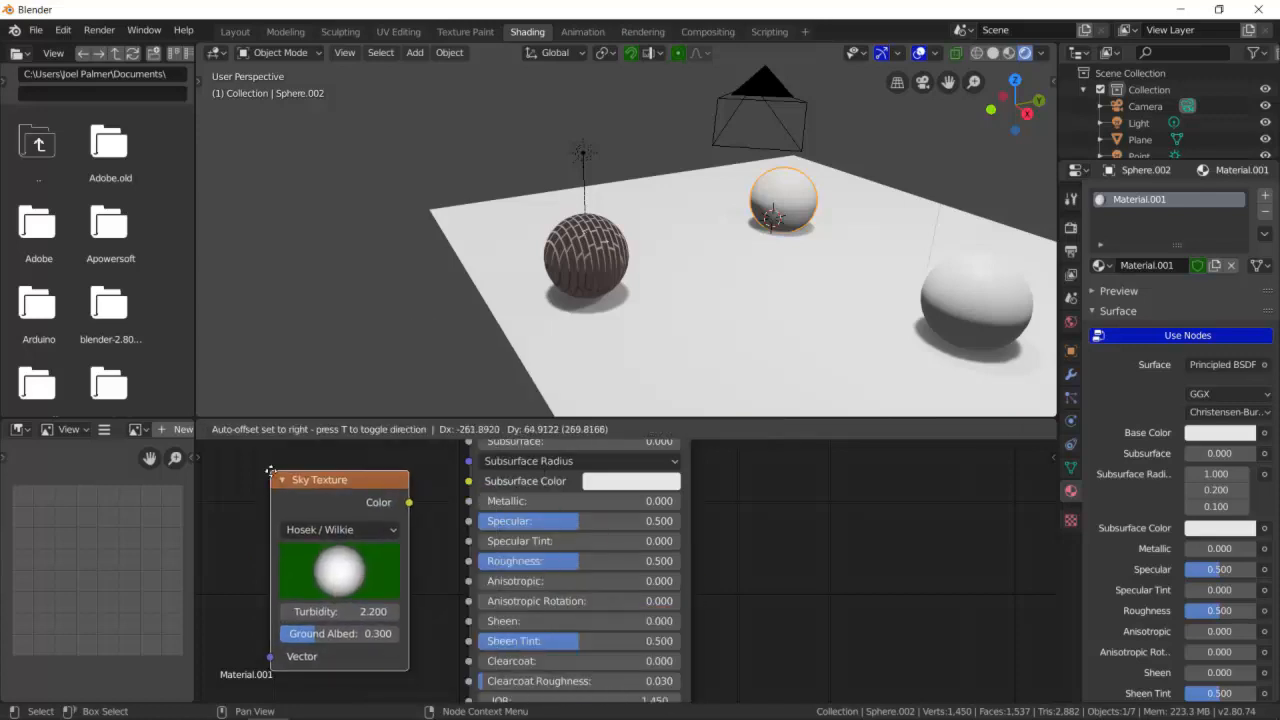
click(268, 471)
scroll(403, 514, down, 3)
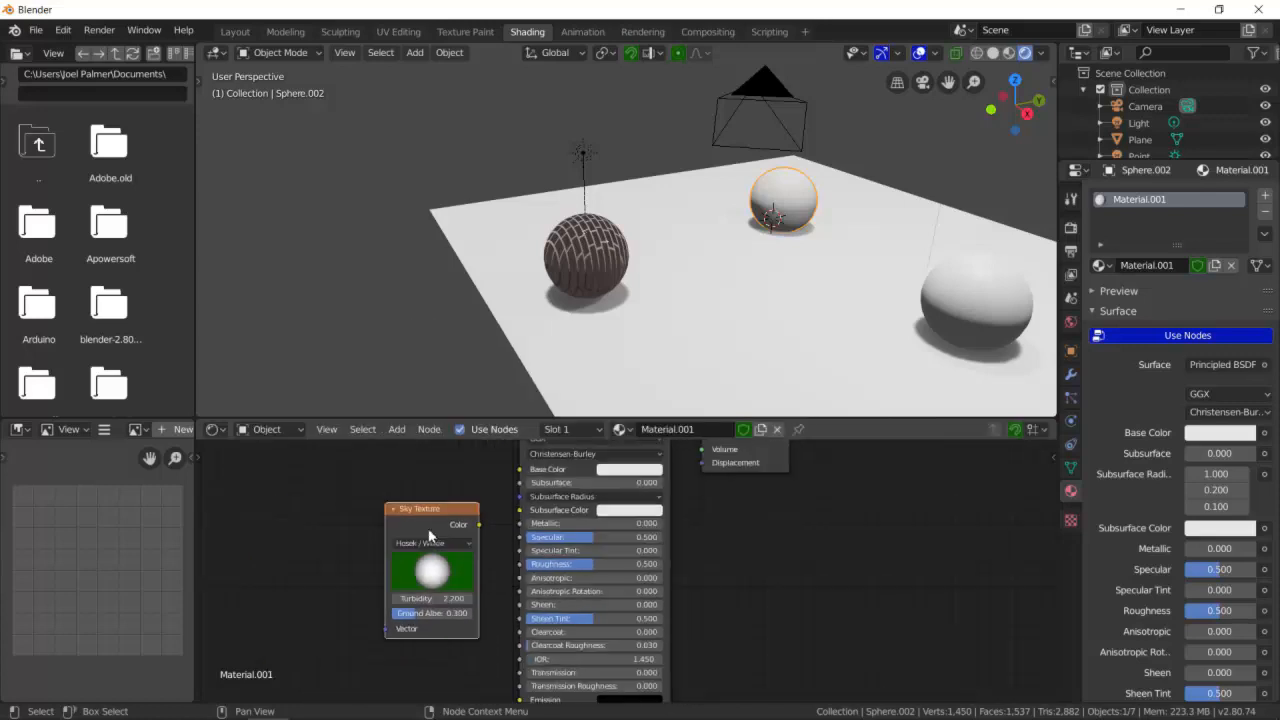
drag(458, 522, 518, 470)
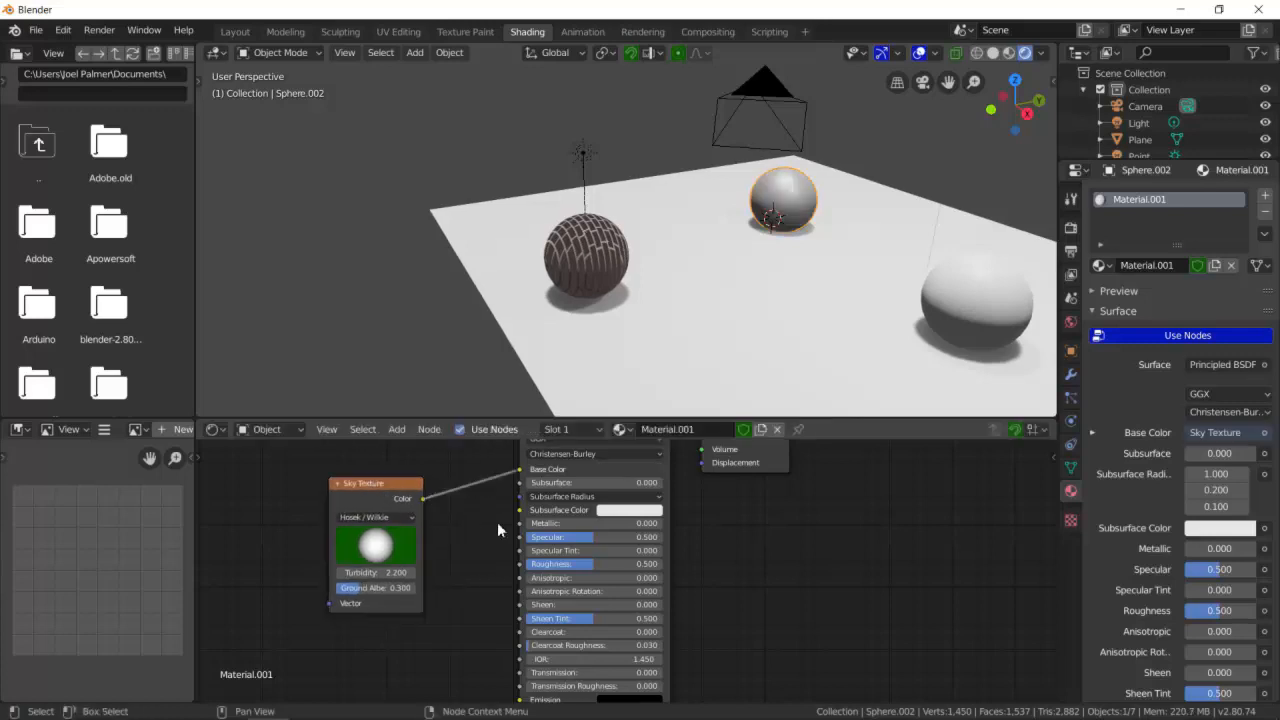
- Set the Sky Texture Turbidity to 10, Ground Albedo to about 0.558 and type to Preetham, then delete the node
scroll(395, 566, up, 2)
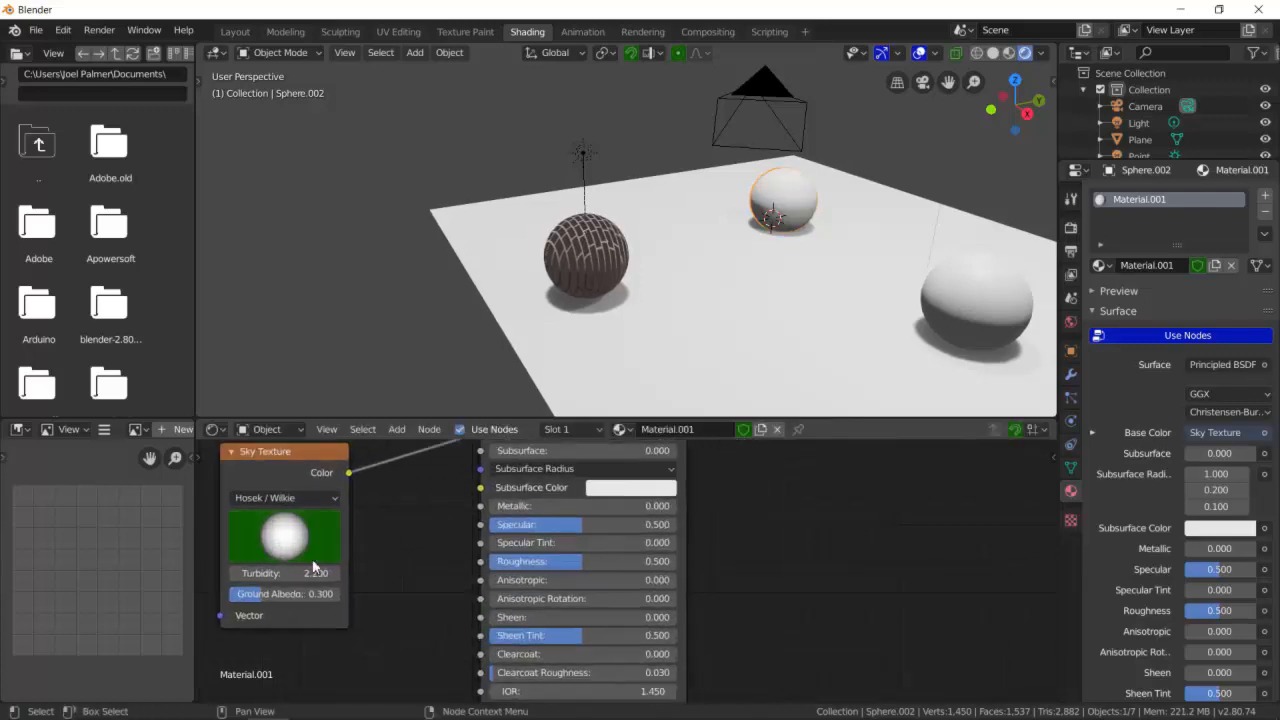
drag(278, 573, 340, 573)
drag(268, 594, 300, 594)
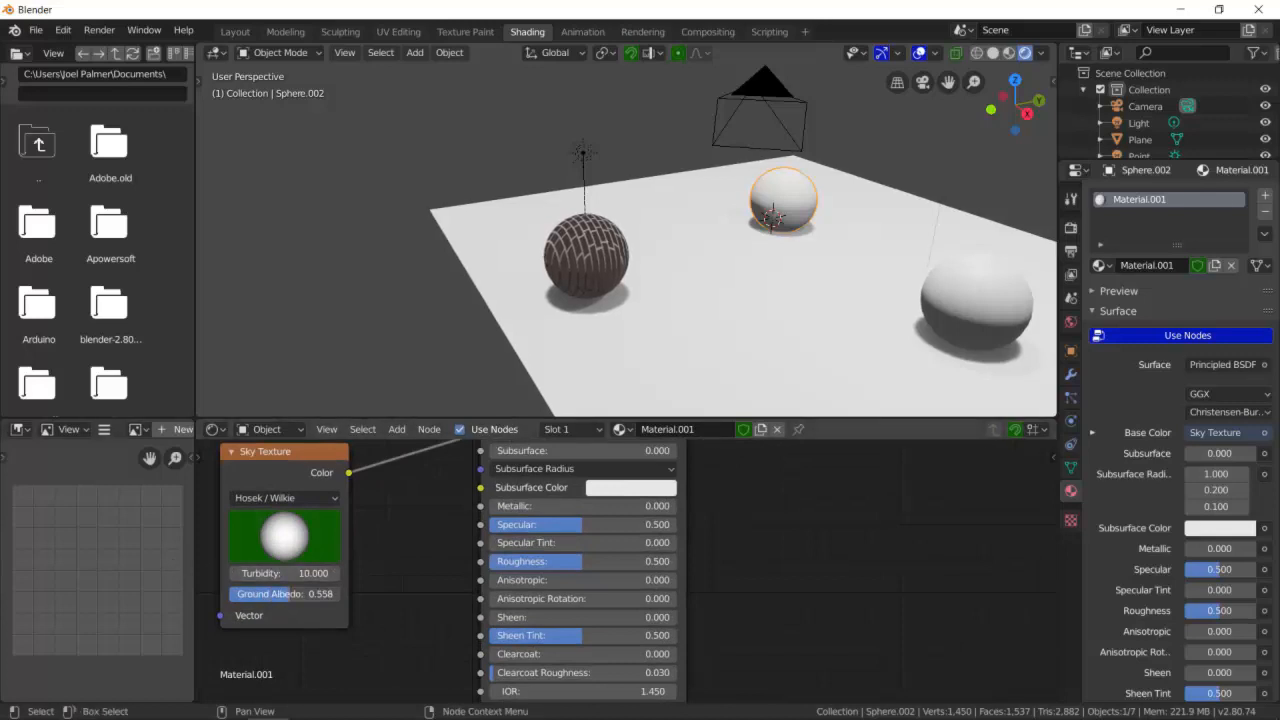
click(326, 497)
click(307, 516)
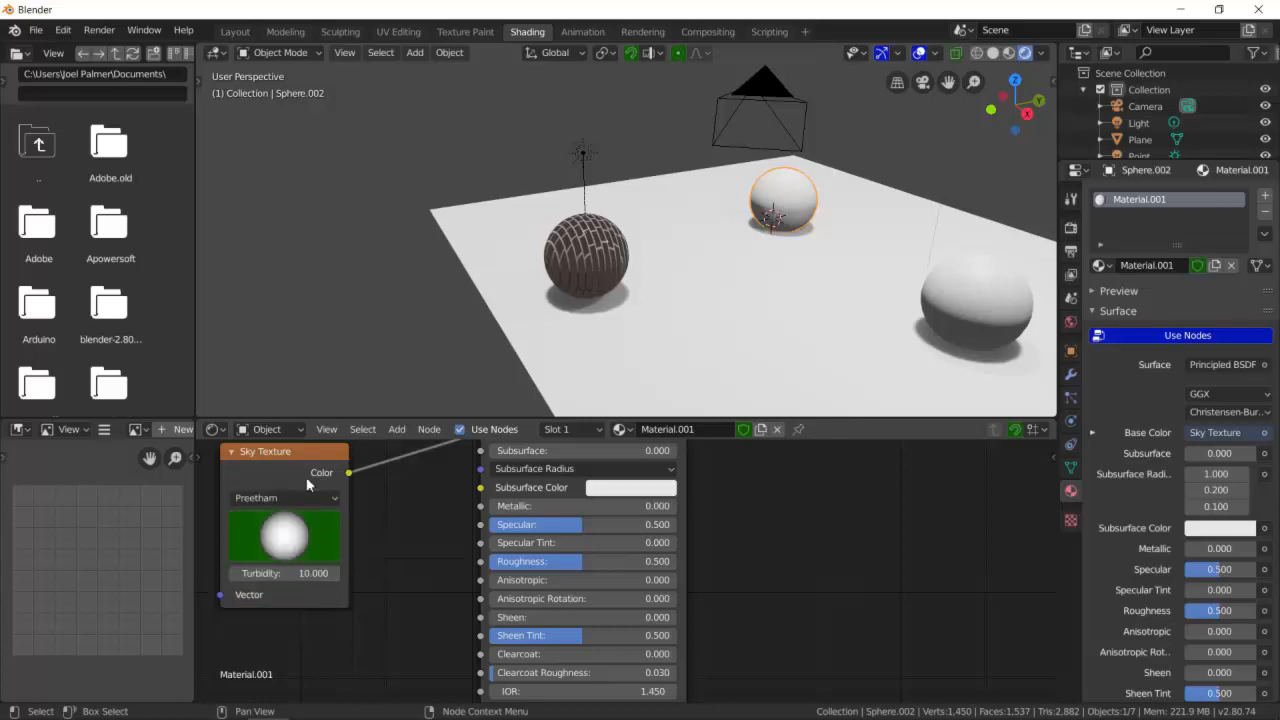
key(x)
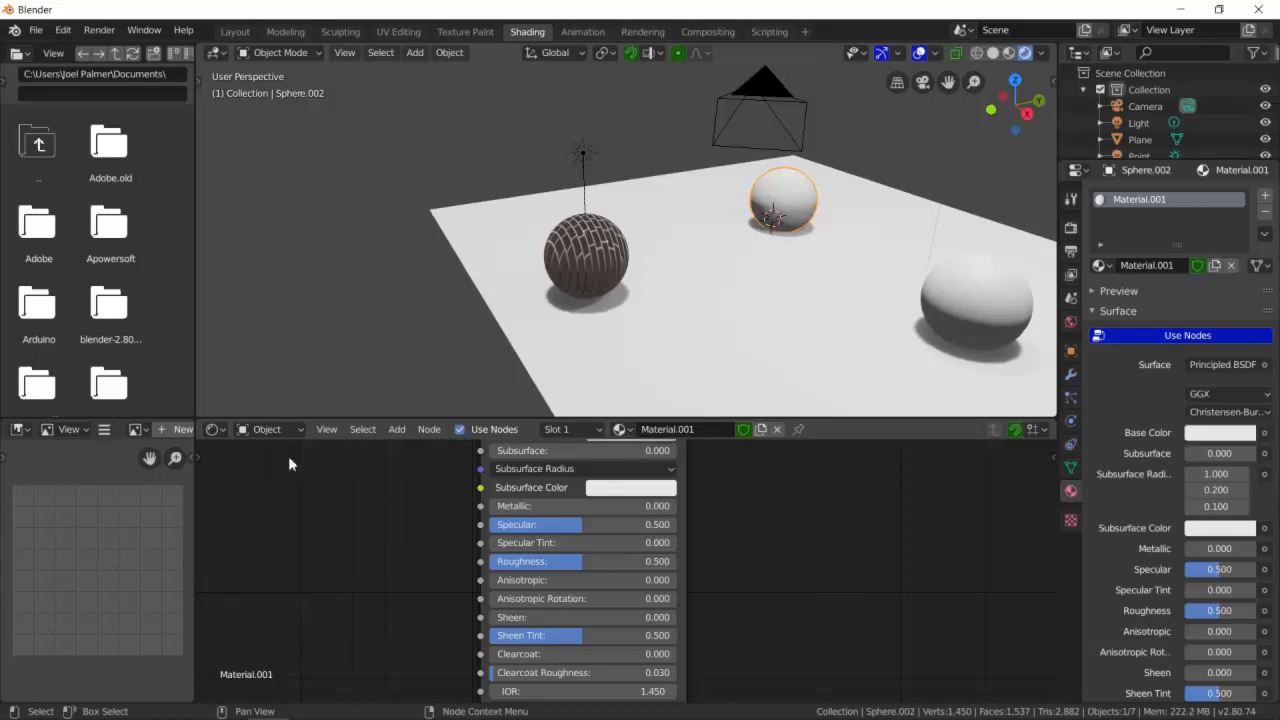
- Add a Voronoi Texture node and connect its Fac output to the Principled BSDF Roughness input
key(shift+a)
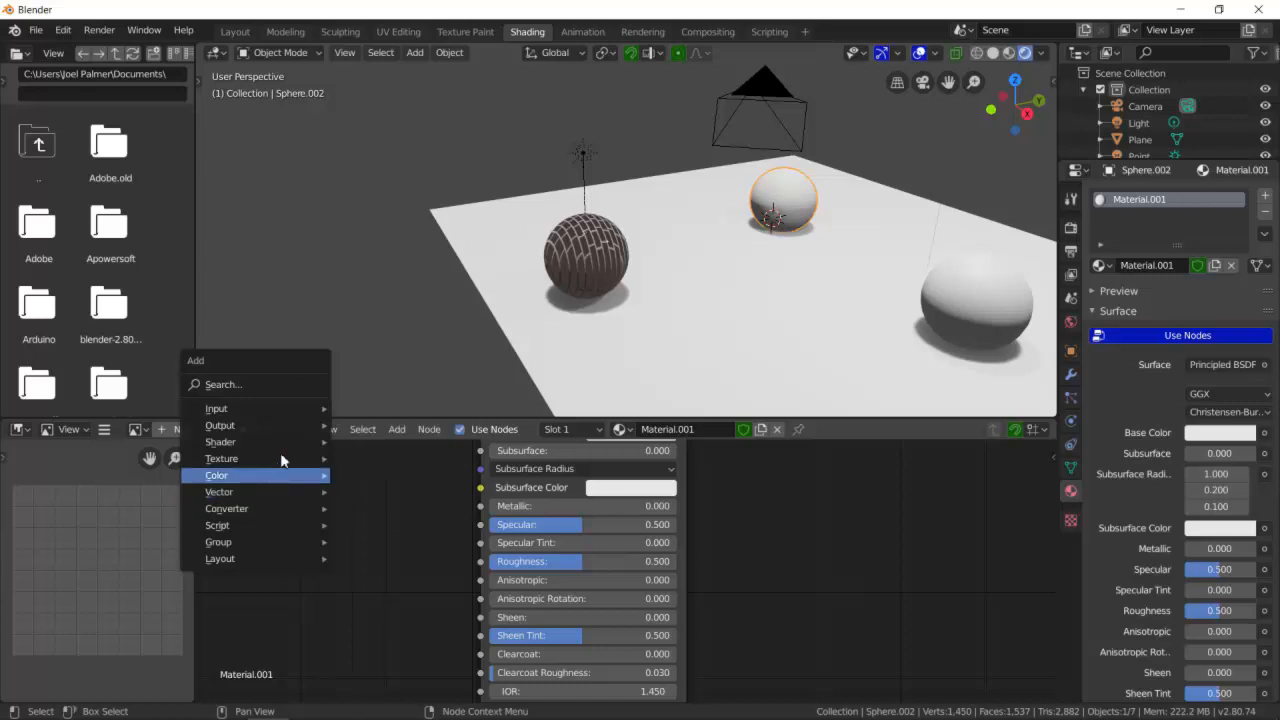
mouse_move(282, 459)
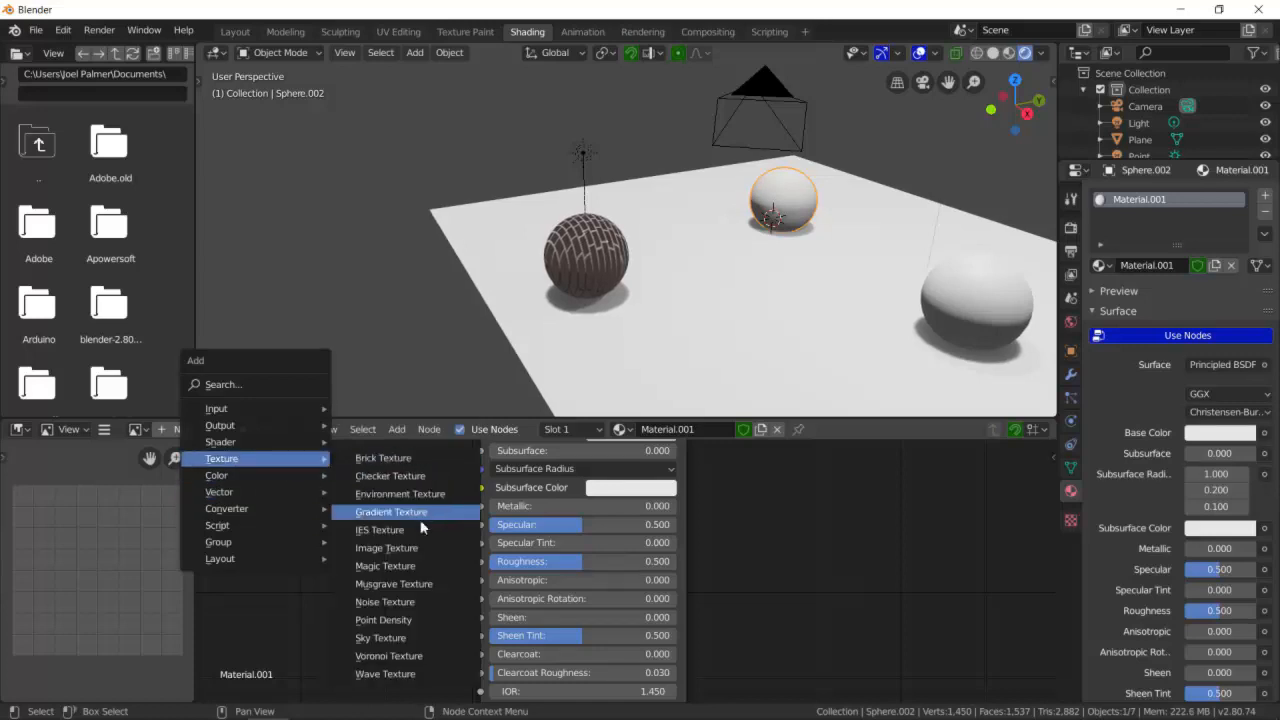
click(433, 656)
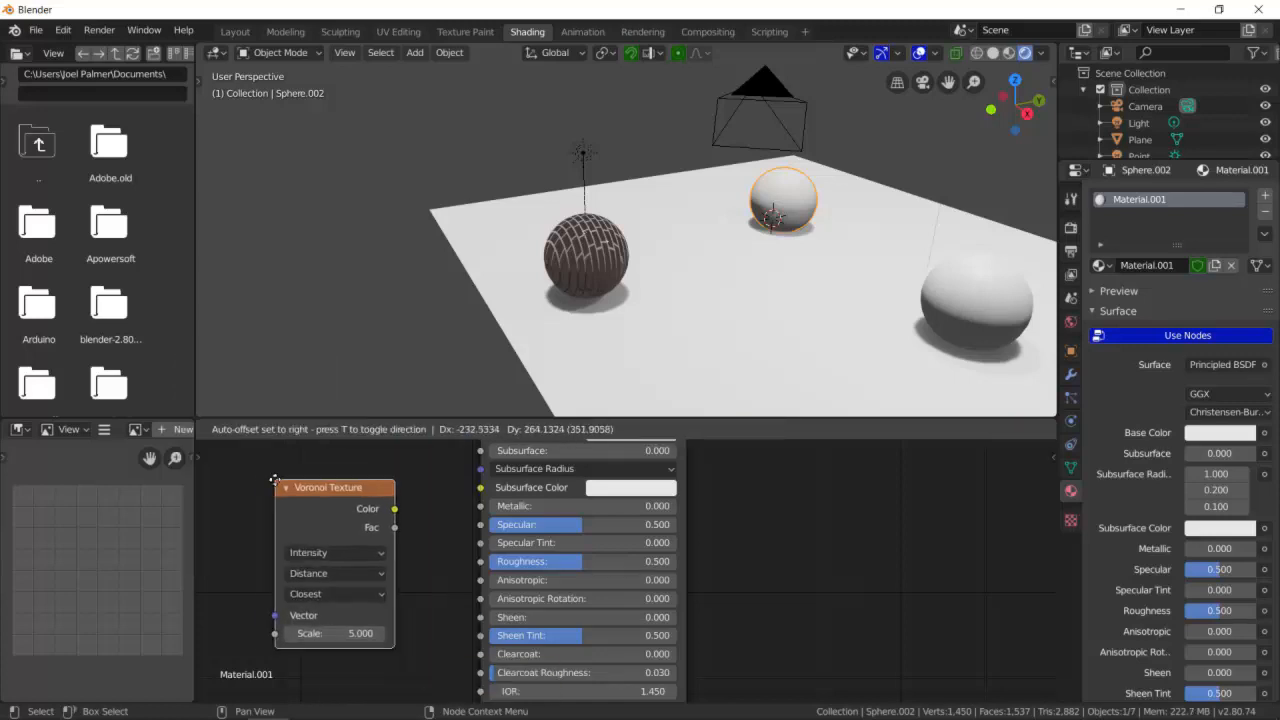
click(260, 477)
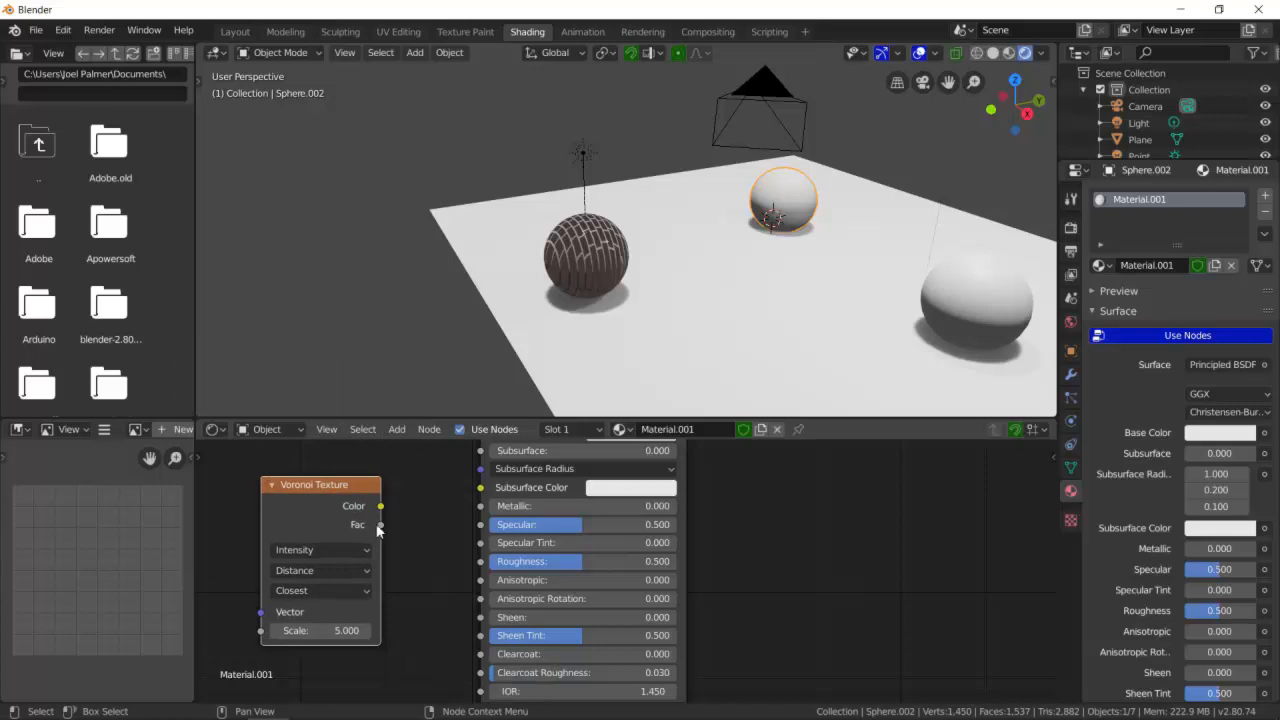
drag(374, 523, 477, 565)
- Switch the Voronoi Texture from Intensity to Cells
click(335, 550)
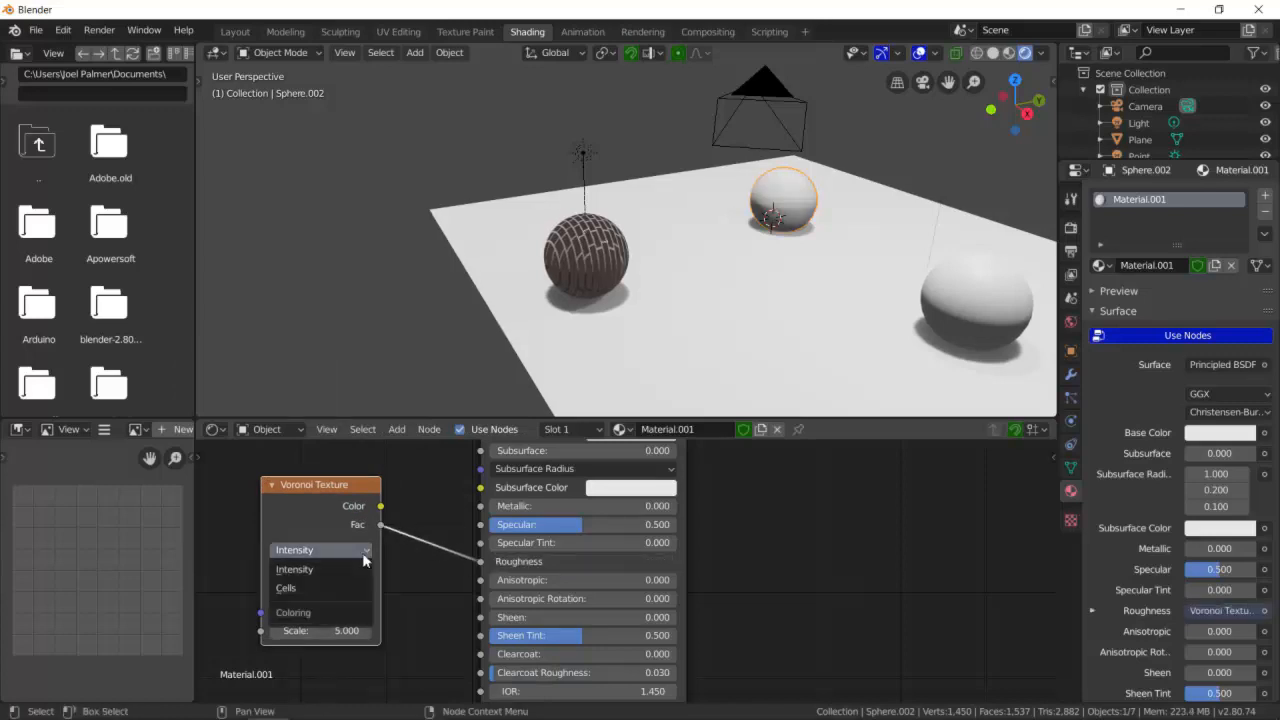
click(285, 588)
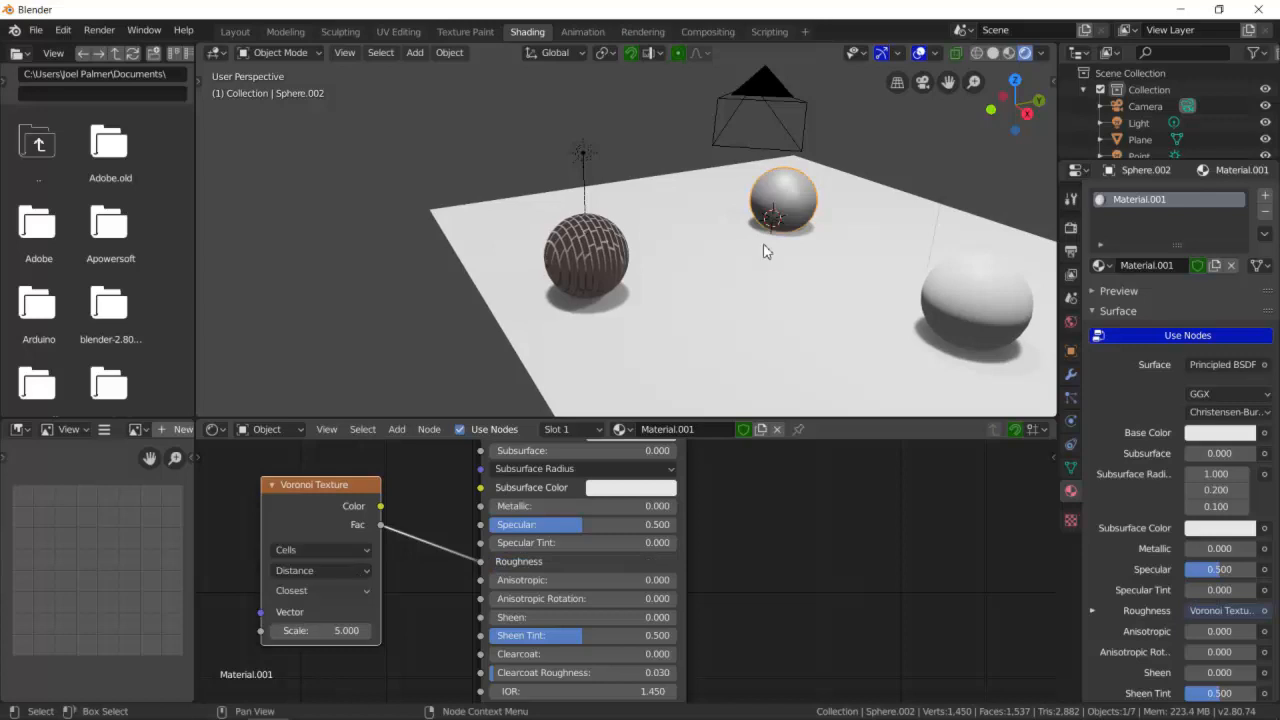
- Set the small sphere's Base Color to red
middle_drag(763, 249, 698, 393)
scroll(624, 480, down, 2)
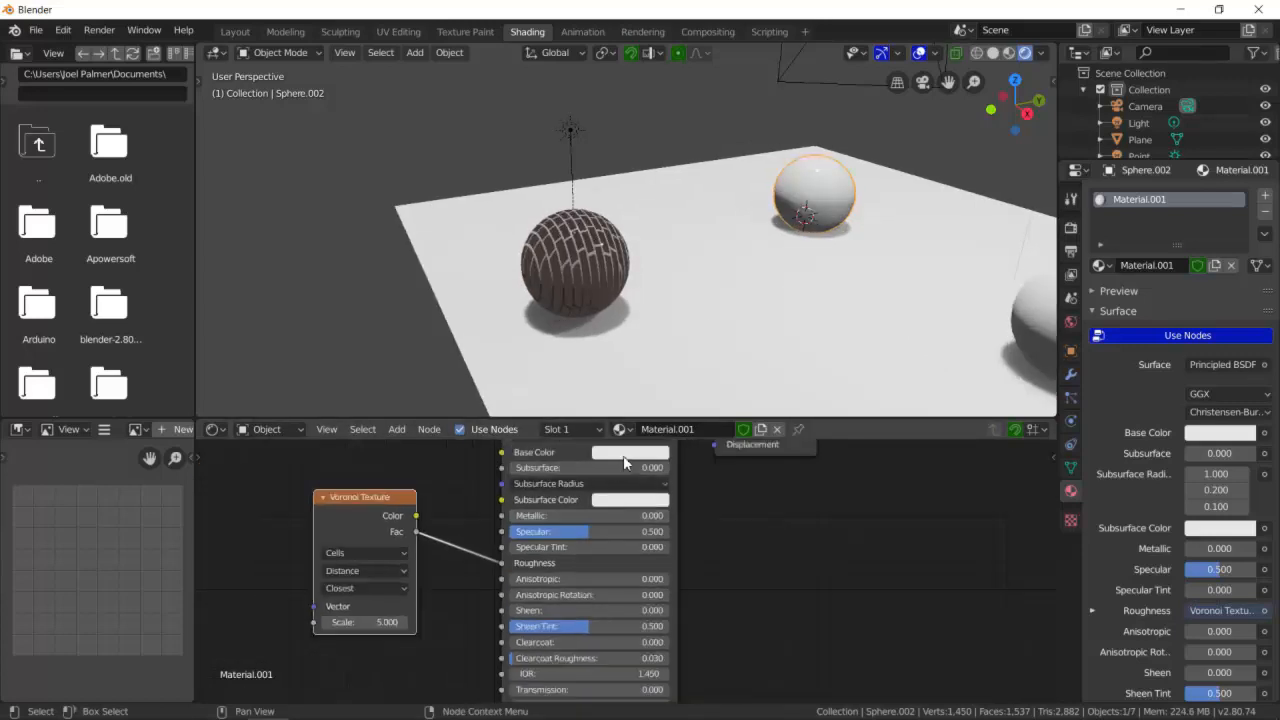
click(618, 455)
click(654, 342)
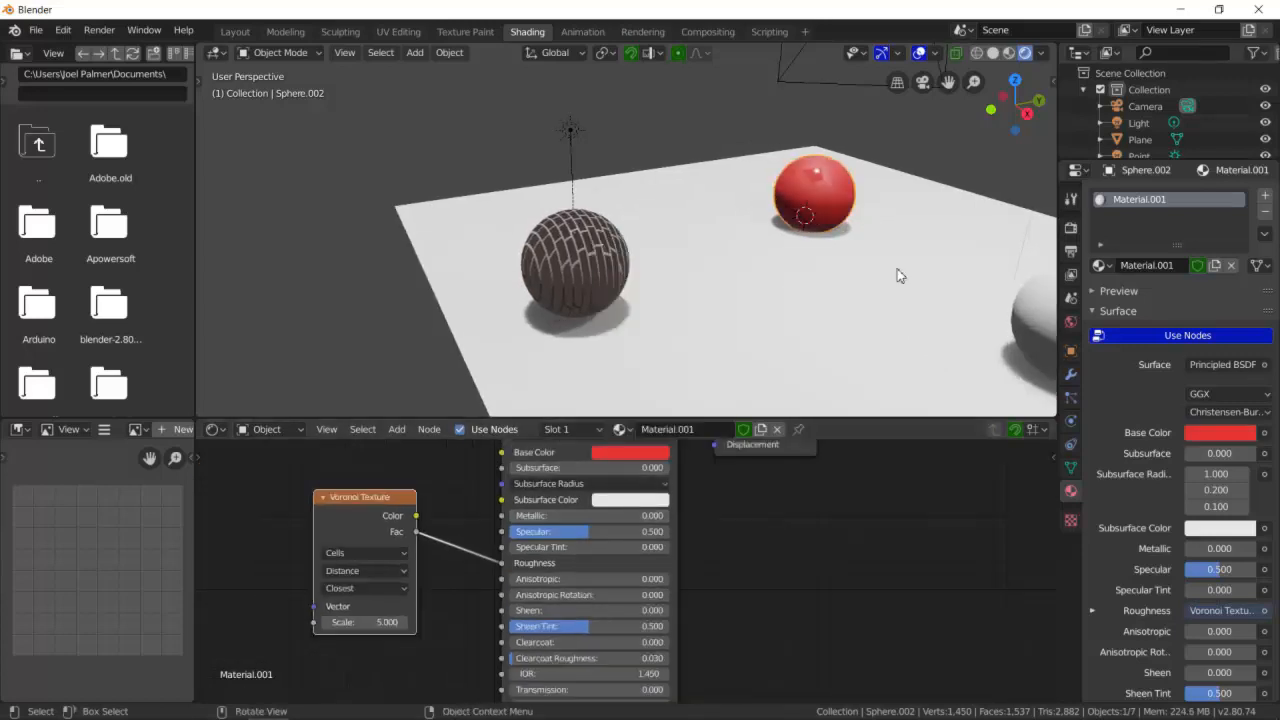
click(913, 189)
middle_drag(913, 189, 840, 318)
click(898, 352)
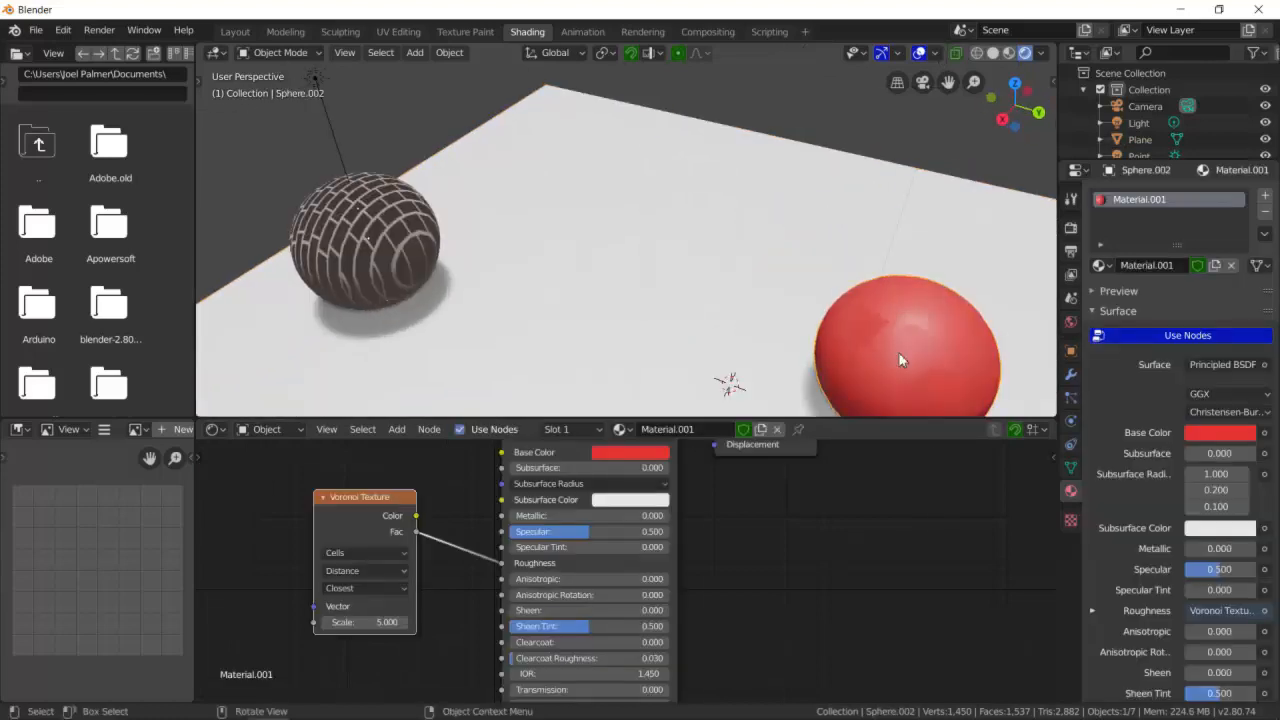
- Switch the Voronoi Texture back to Intensity and set its Scale to 9.6
click(400, 555)
click(386, 571)
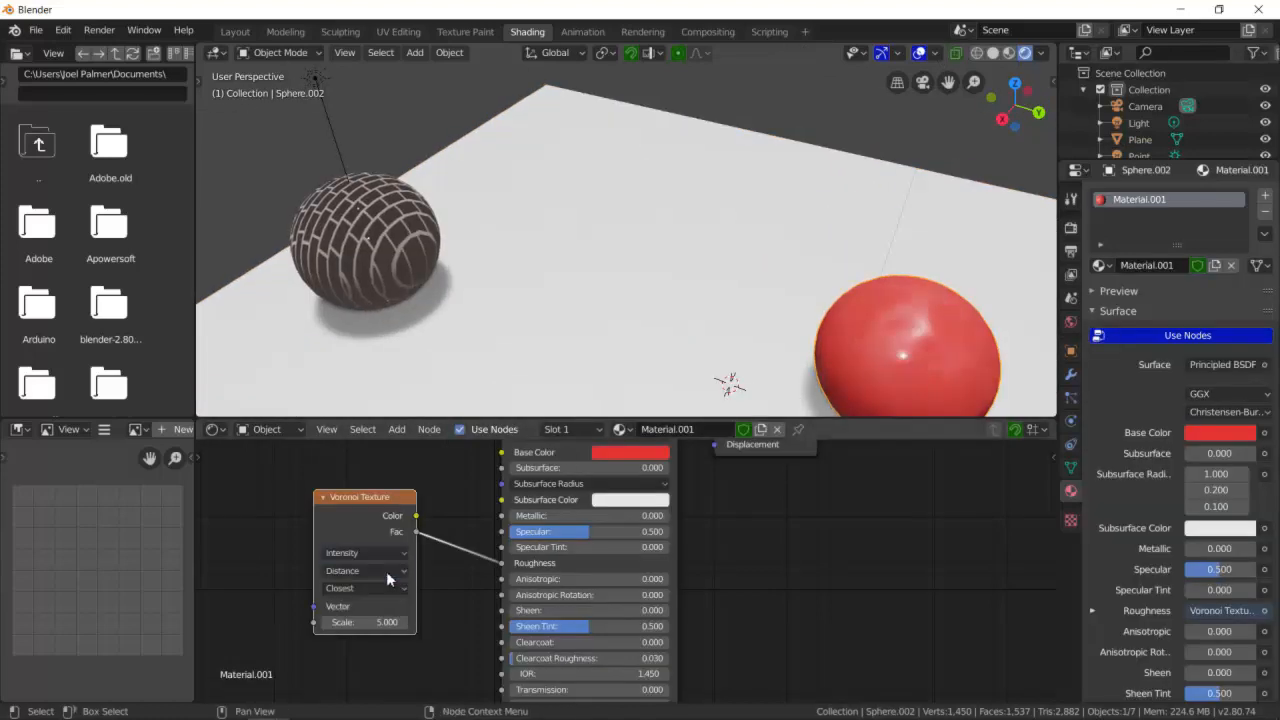
drag(365, 622, 404, 622)
- Inspect the brick sphere's material nodes, then reselect the small red sphere
middle_drag(880, 370, 591, 294)
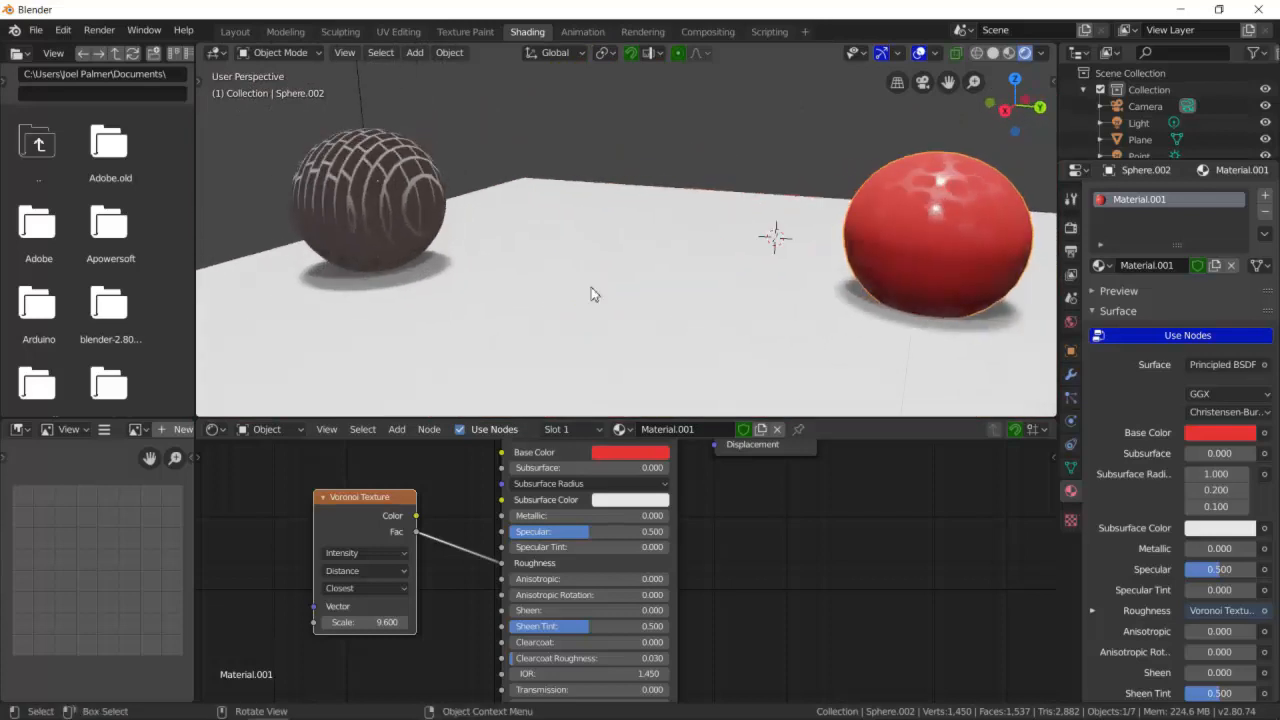
click(393, 208)
scroll(385, 195, up, 2)
scroll(333, 182, down, 3)
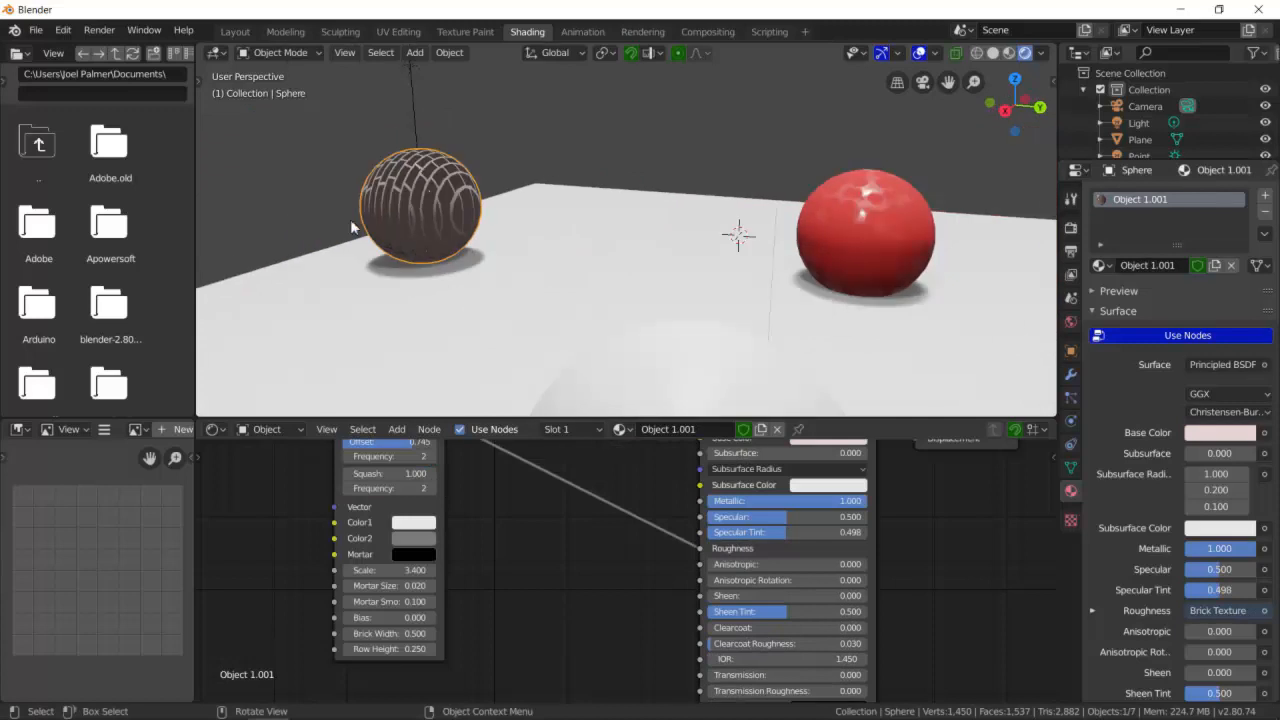
click(868, 211)
middle_drag(868, 211, 895, 216)
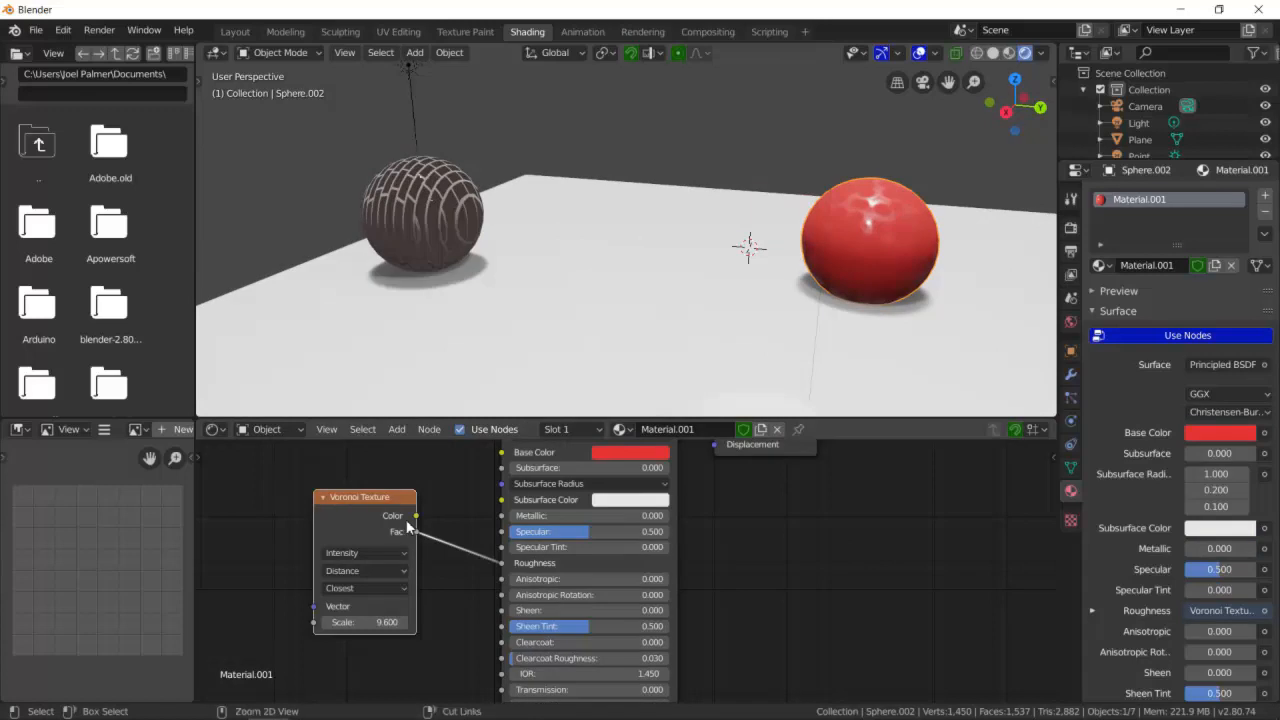
- Add a Bump node and connect its Normal output to the Voronoi Texture's Vector input
key(ctrl+space)
scroll(391, 349, down, 3)
scroll(391, 349, down, 2)
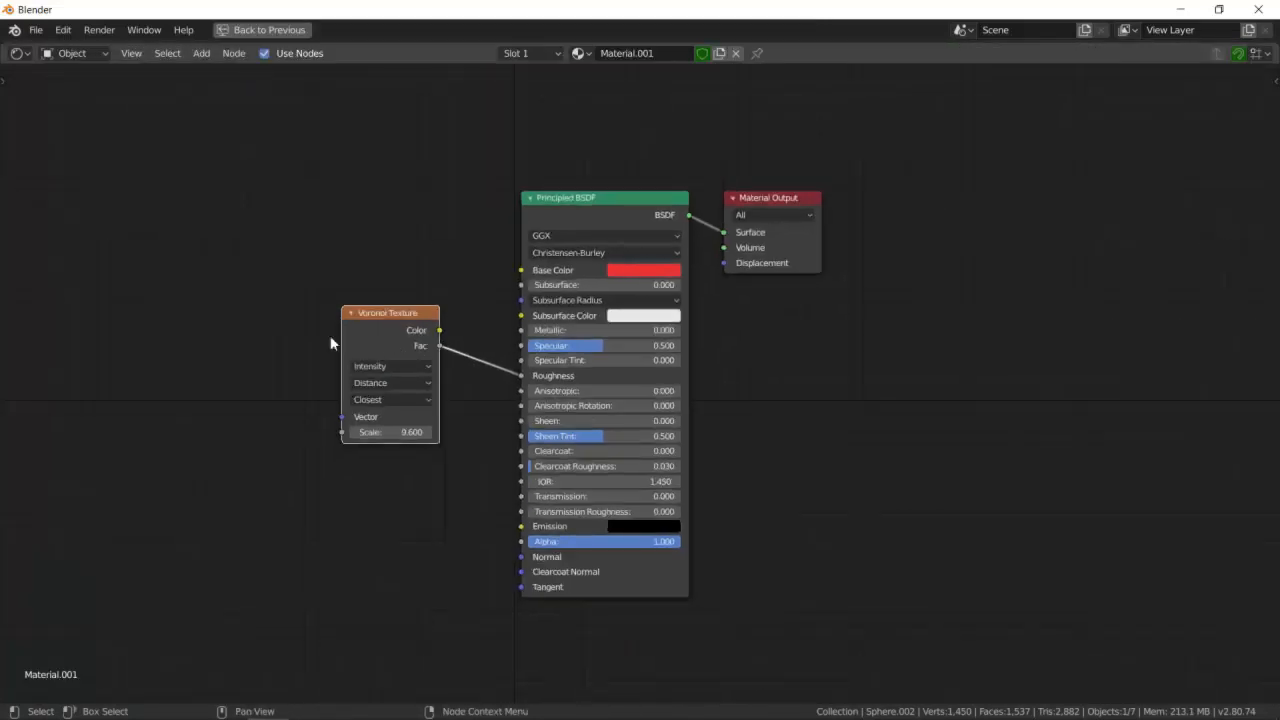
key(shift+a)
mouse_move(257, 337)
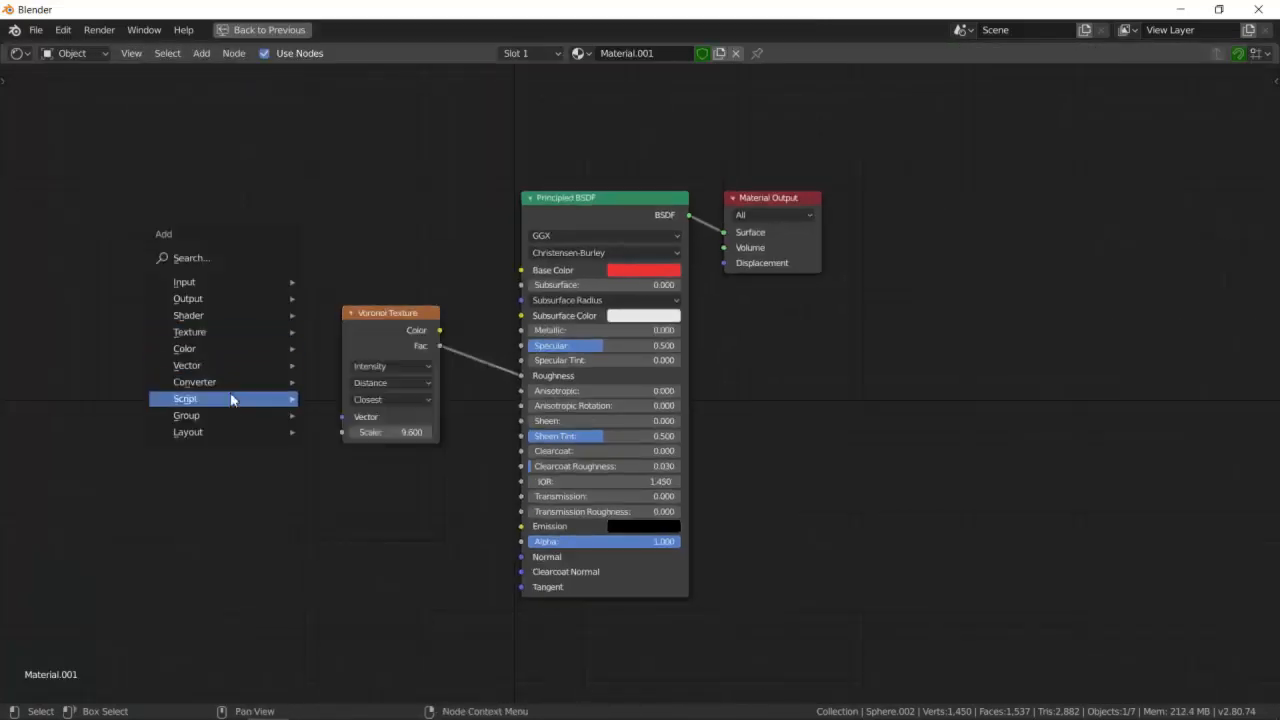
mouse_move(235, 370)
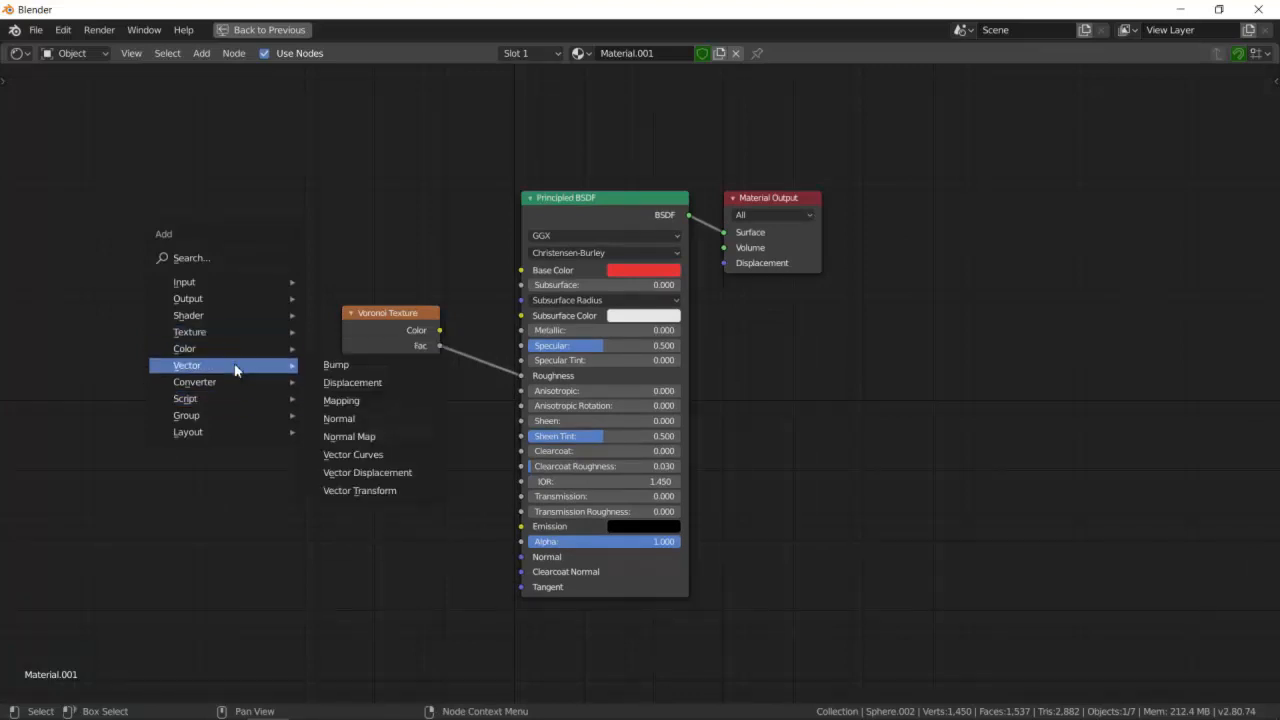
click(327, 372)
click(370, 478)
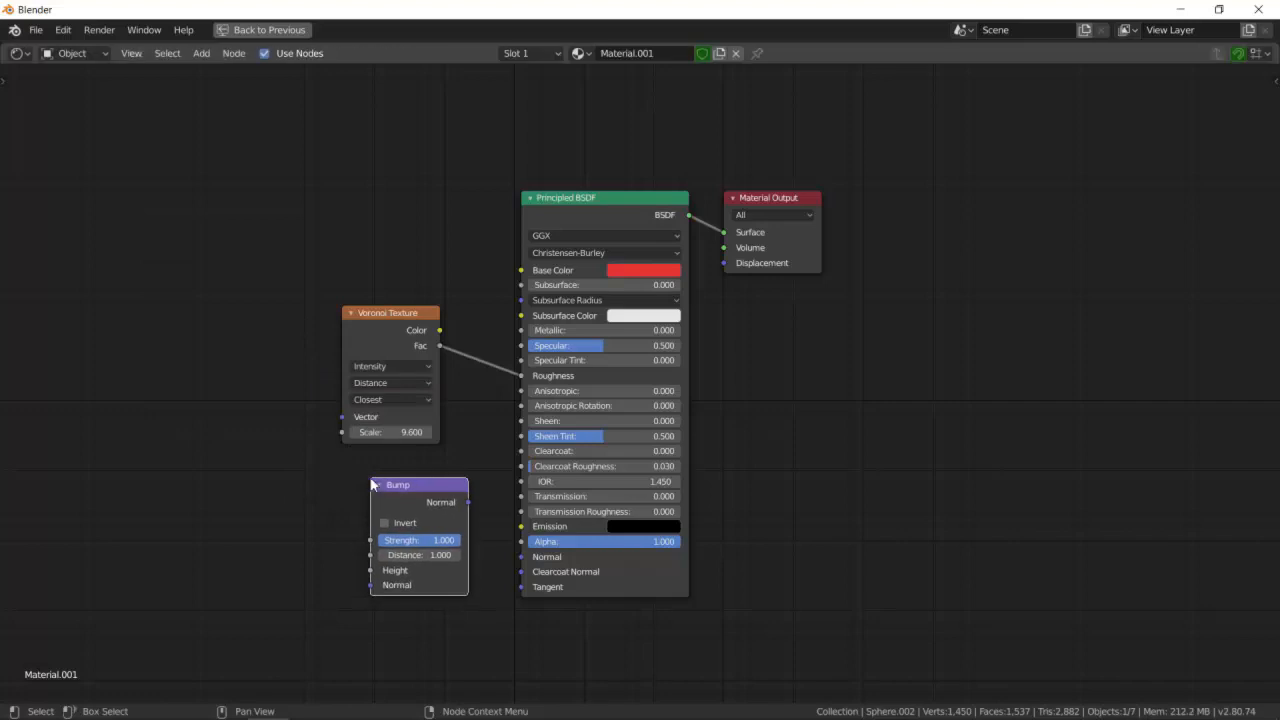
drag(408, 316, 377, 277)
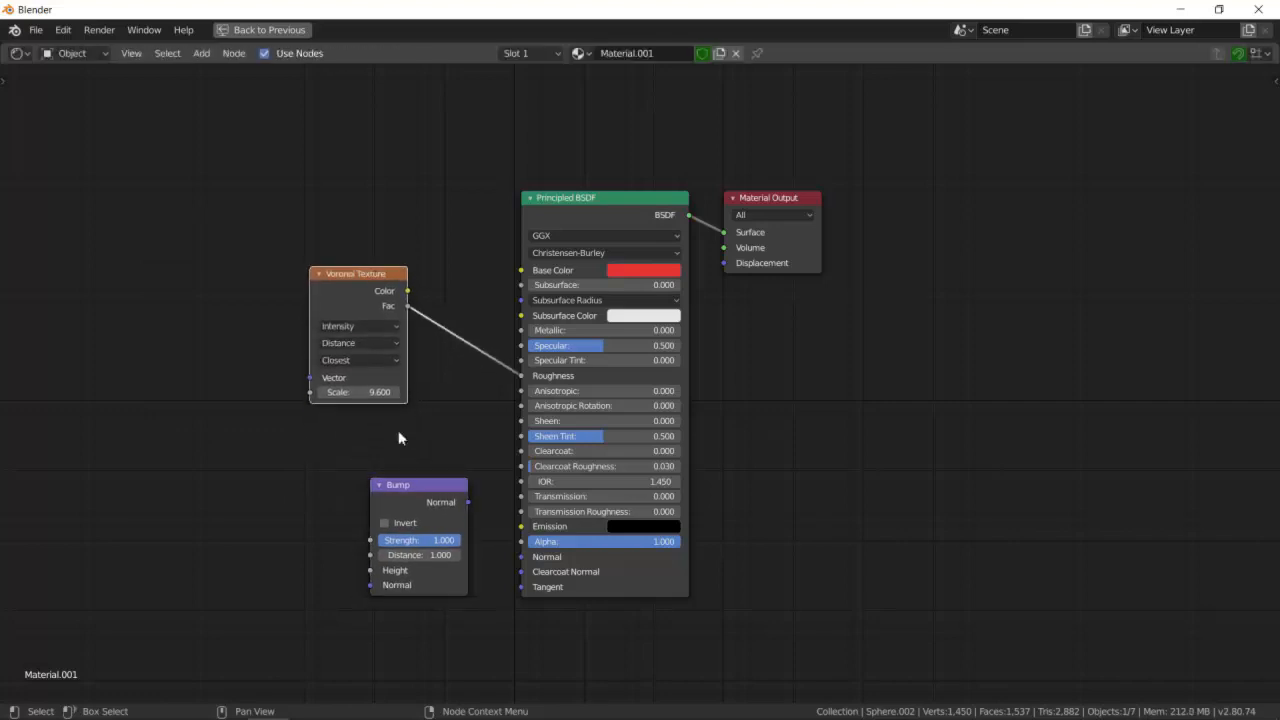
drag(421, 484, 308, 377)
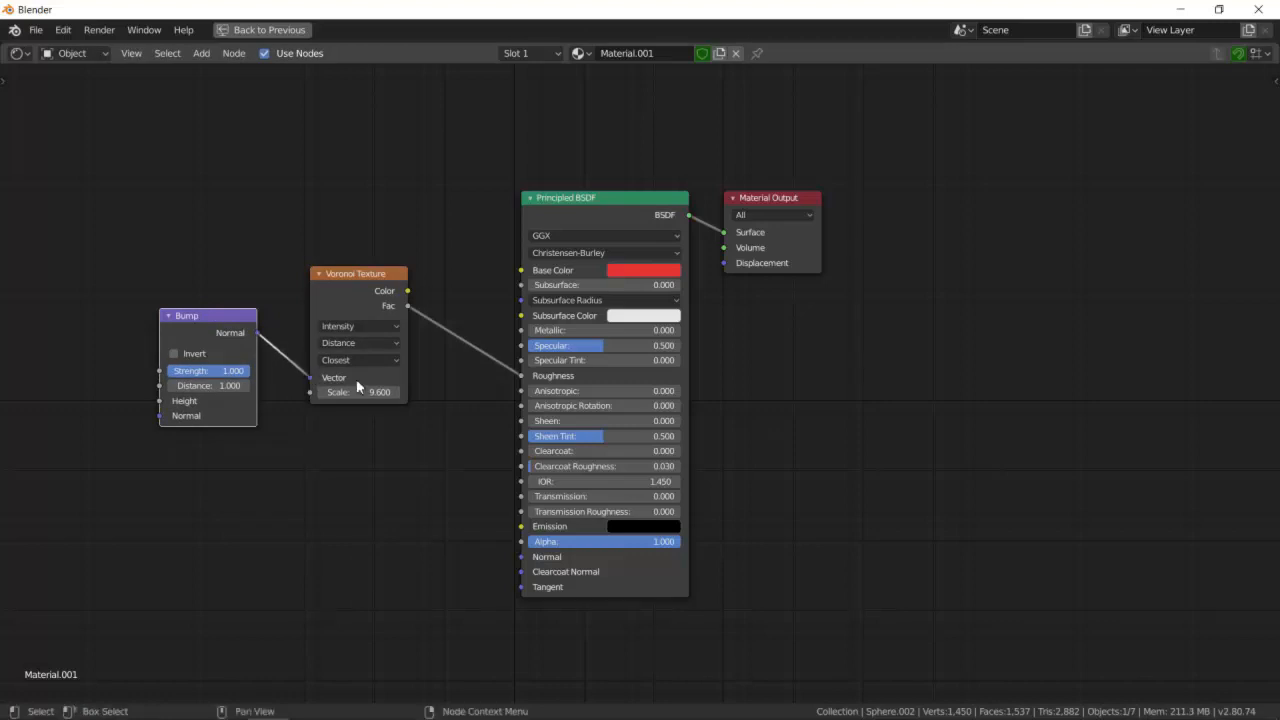
- Enable Invert on the Bump node and set its Distance to 15.7
key(ctrl+space)
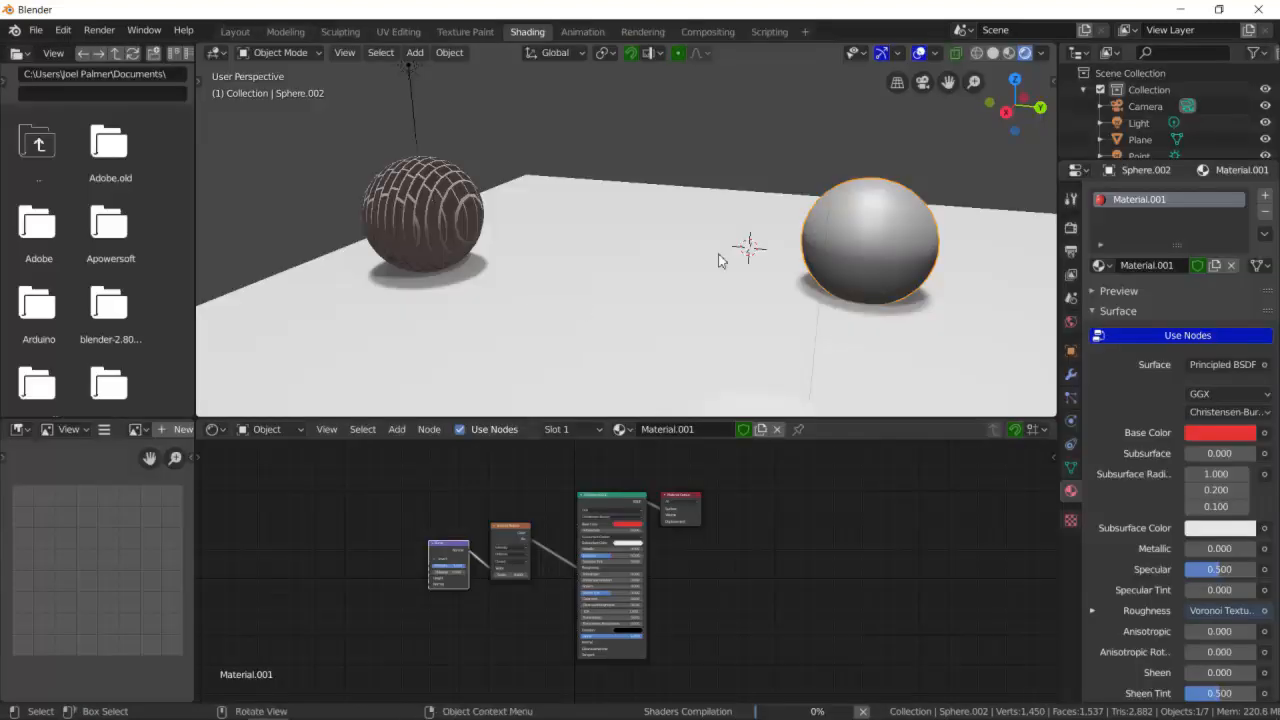
scroll(910, 258, up, 2)
middle_drag(949, 269, 829, 275)
scroll(379, 556, up, 6)
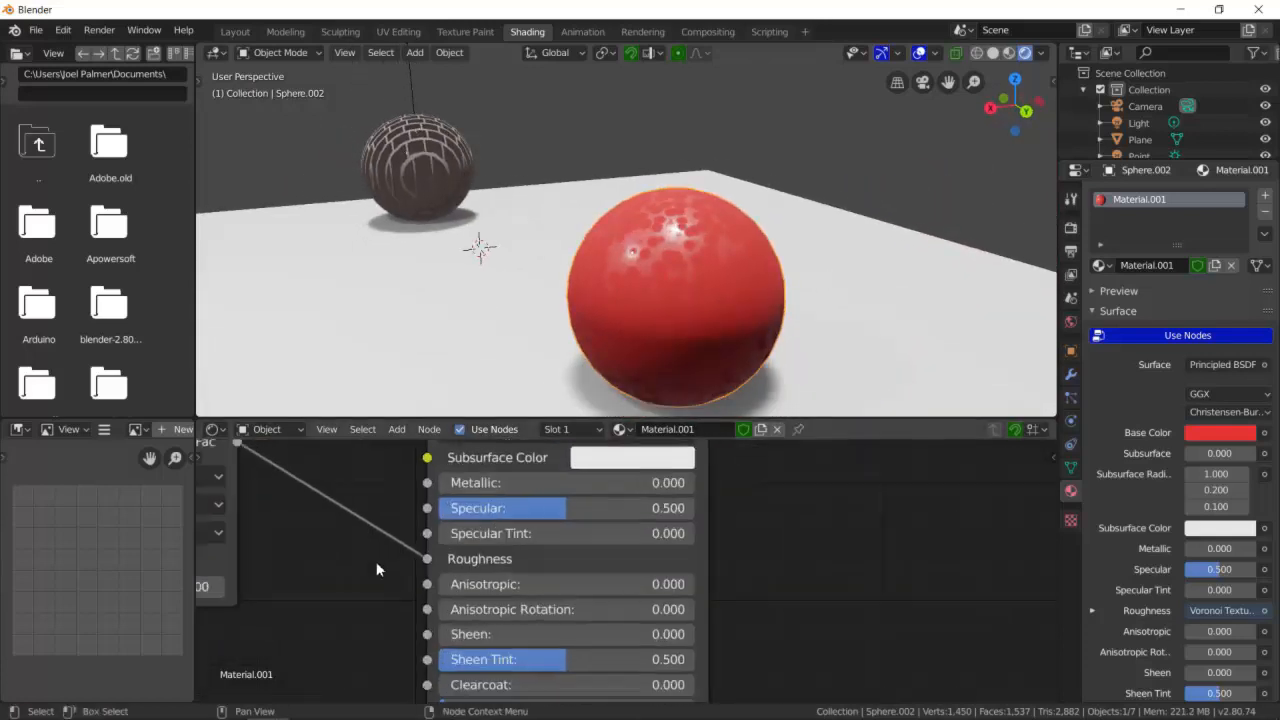
shift+middle_drag(372, 566, 894, 570)
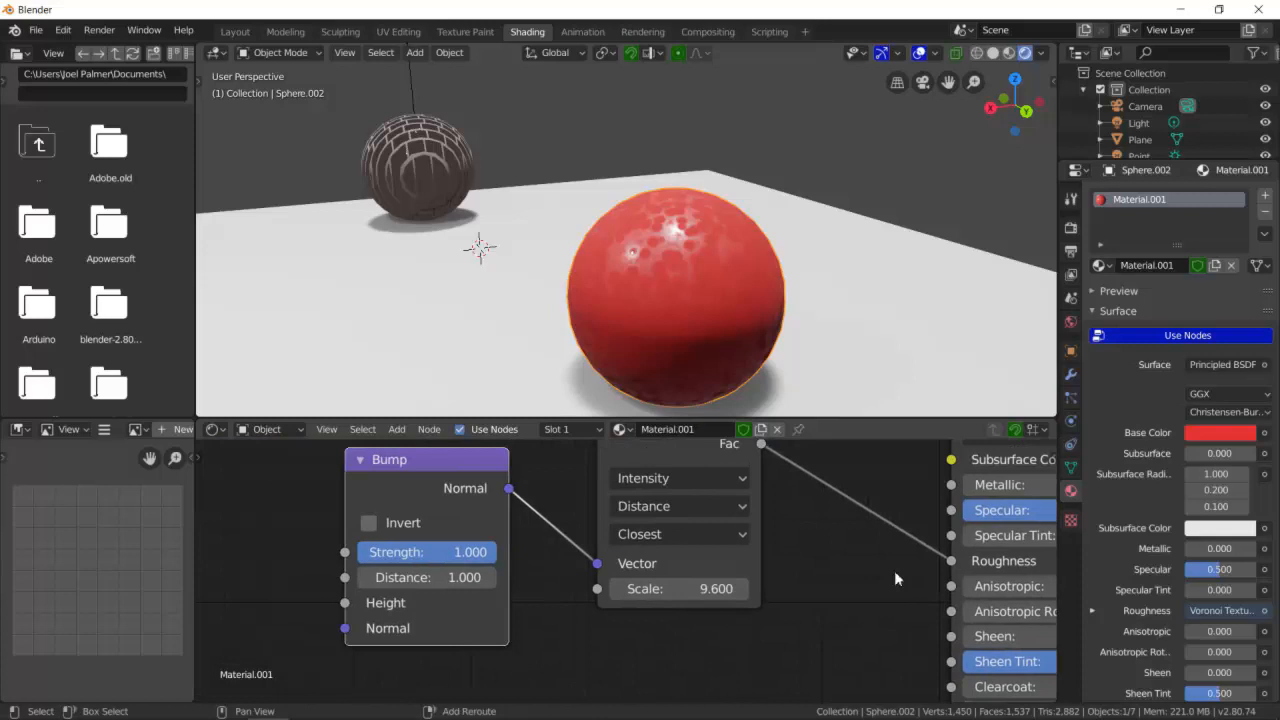
click(455, 555)
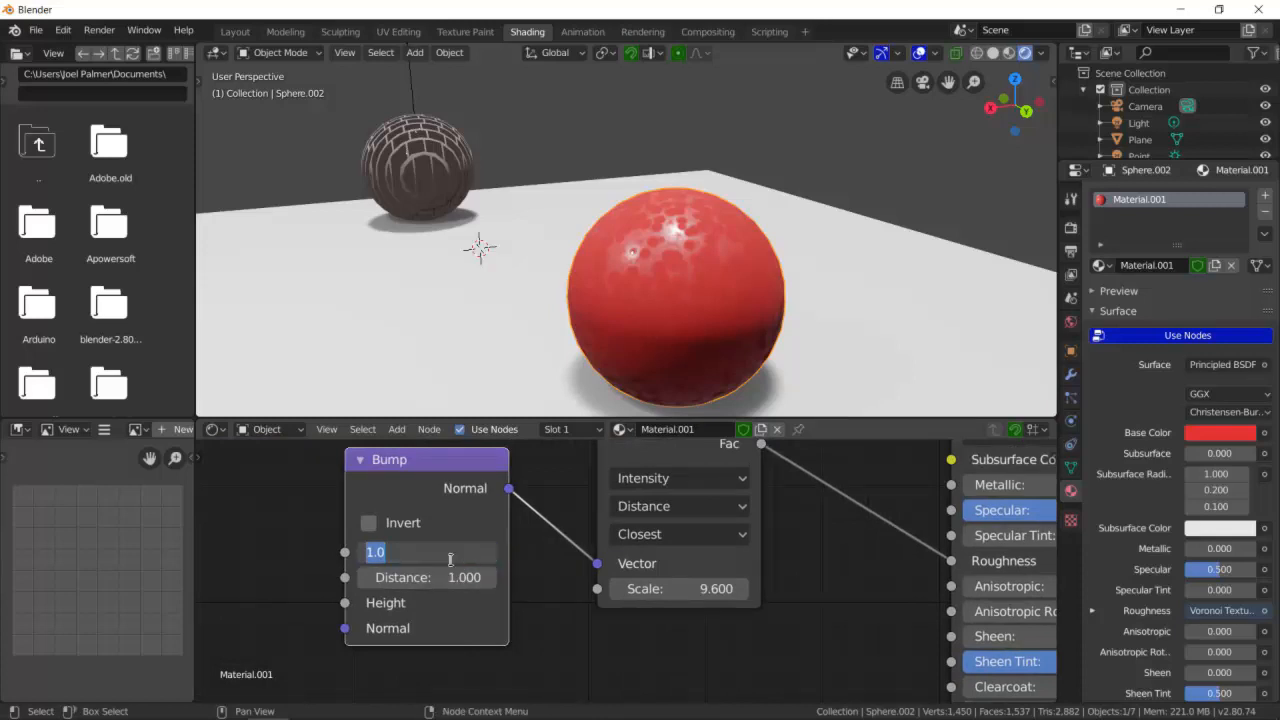
click(369, 524)
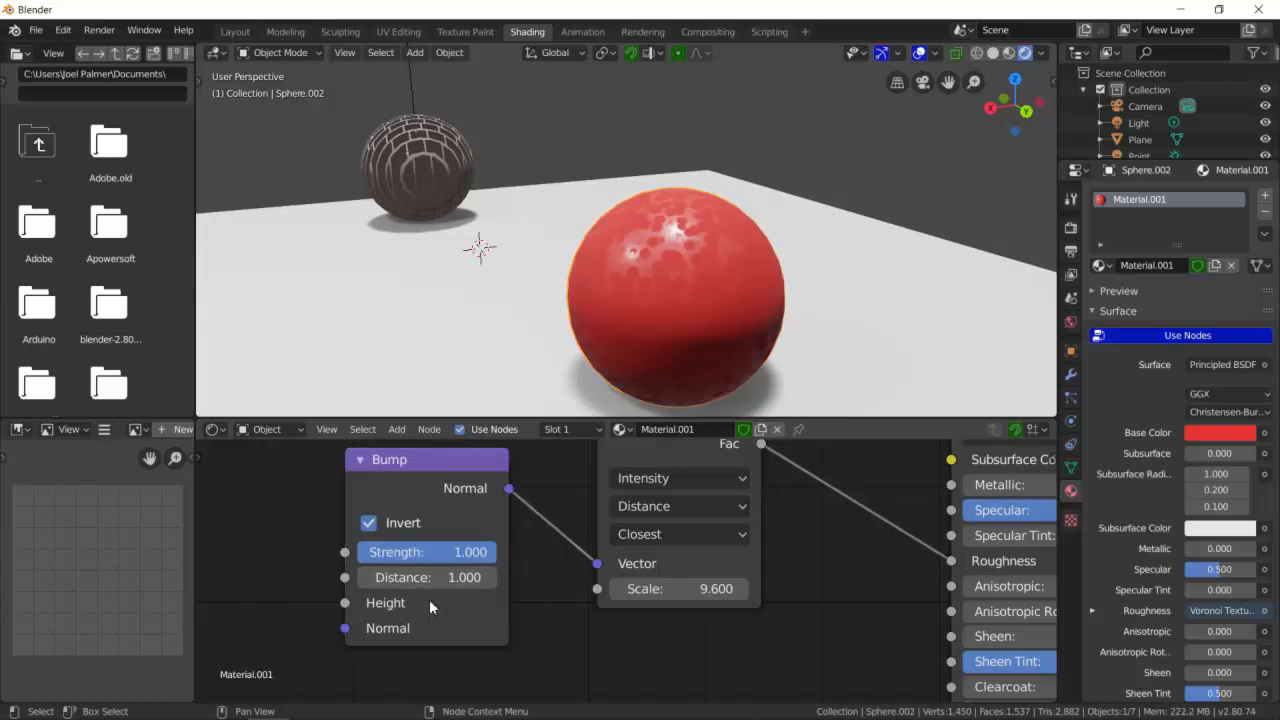
drag(405, 580, 470, 577)
scroll(490, 605, down, 2)
middle_drag(490, 605, 535, 608)
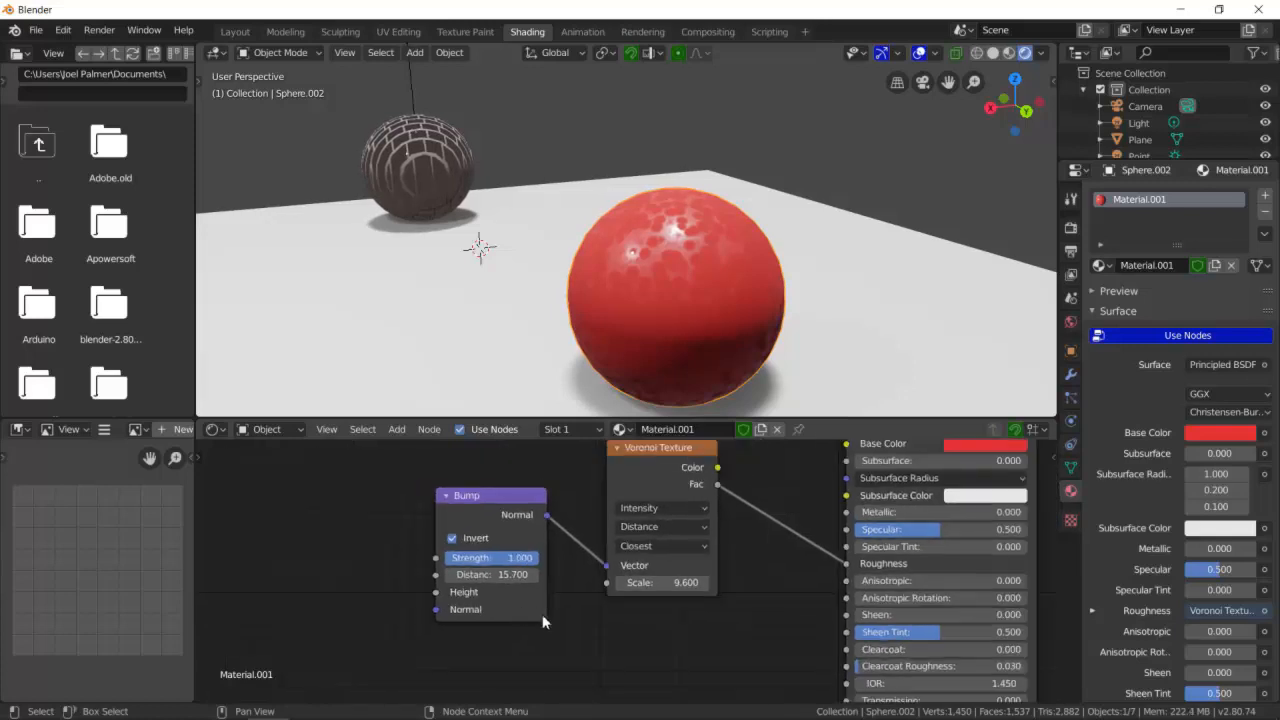
- Select the large white sphere and switch to the Layout workspace
scroll(538, 611, down, 1)
scroll(556, 613, down, 1)
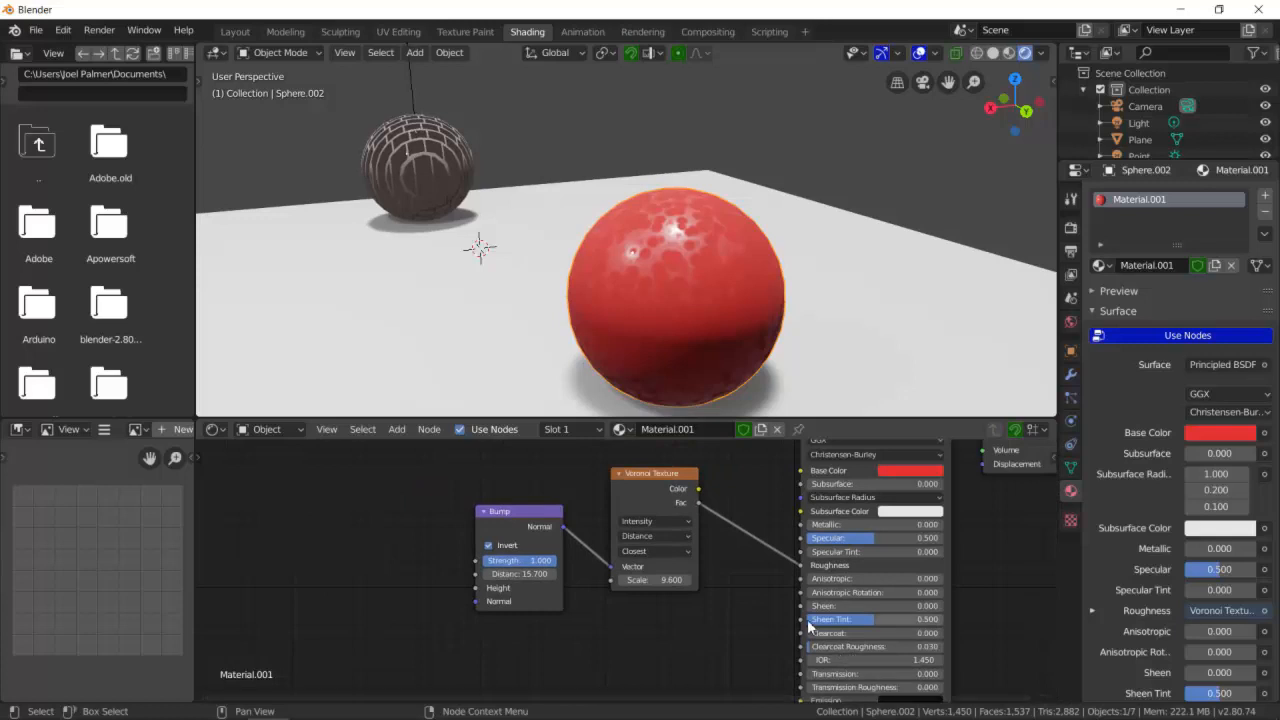
scroll(493, 373, down, 5)
middle_drag(459, 307, 546, 316)
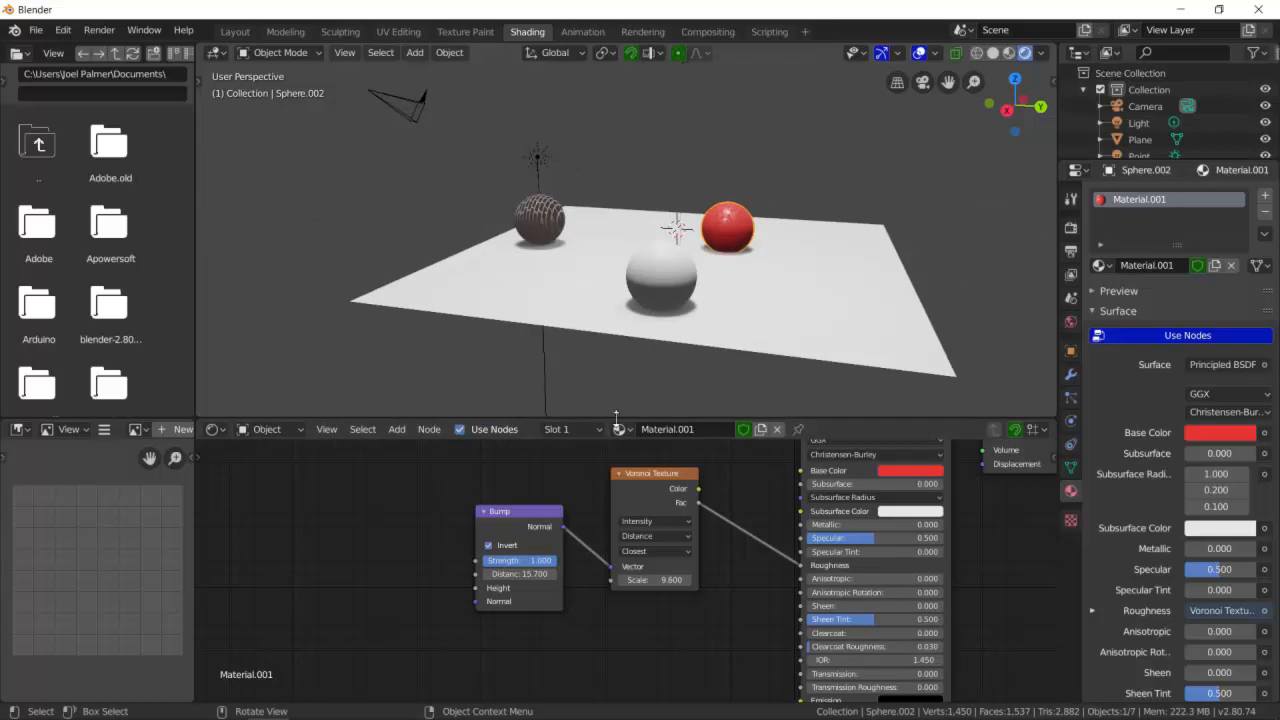
scroll(646, 291, up, 3)
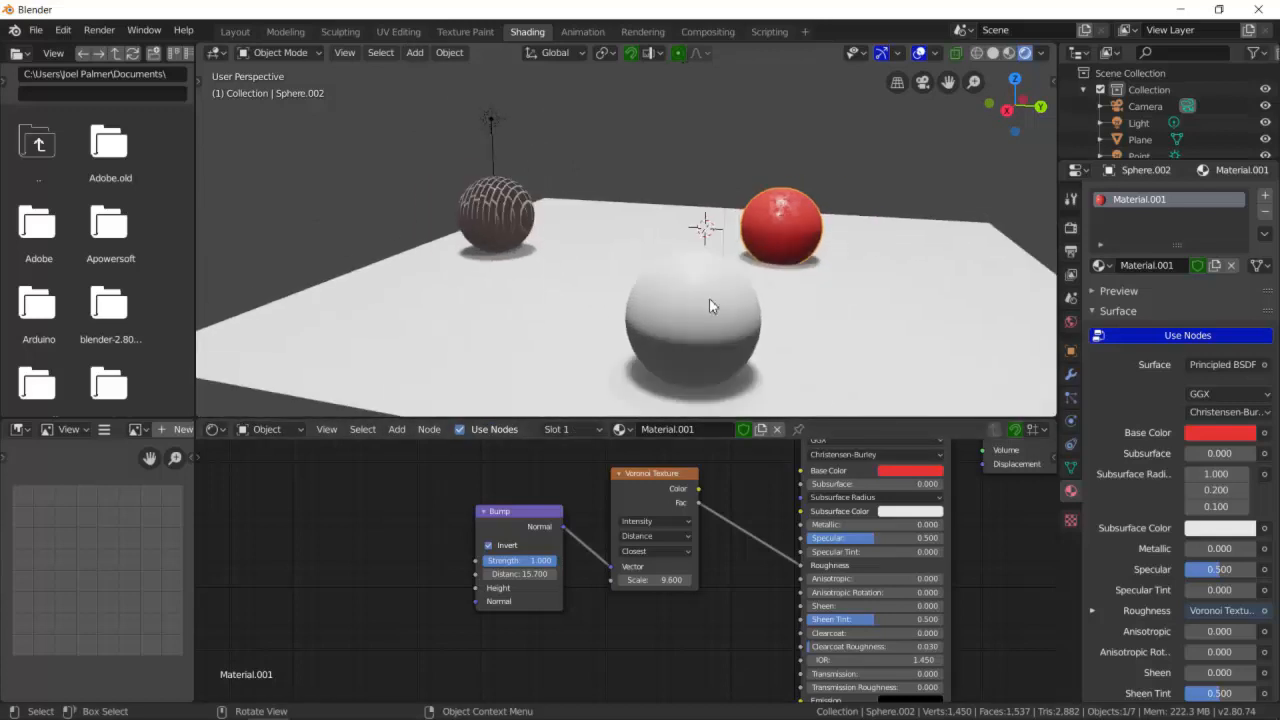
click(721, 310)
mouse_move(589, 277)
middle_down()
mouse_move(634, 283)
mouse_move(592, 271)
middle_up()
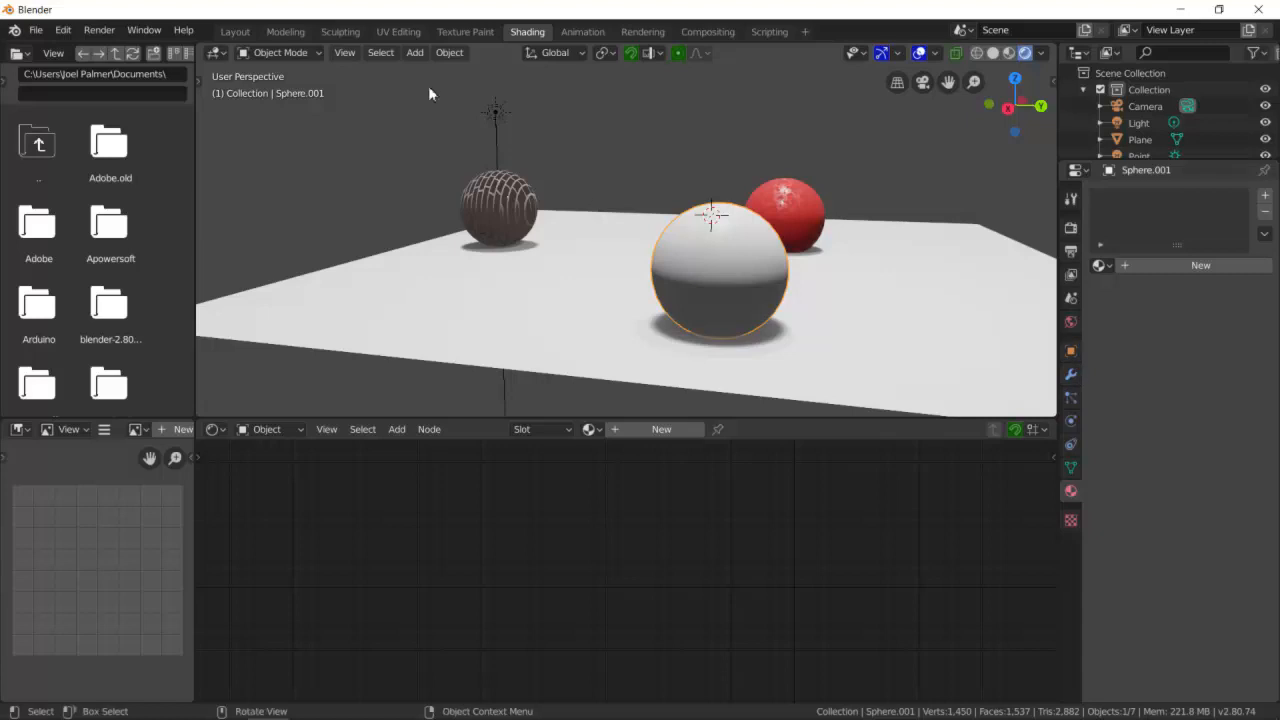
click(245, 34)
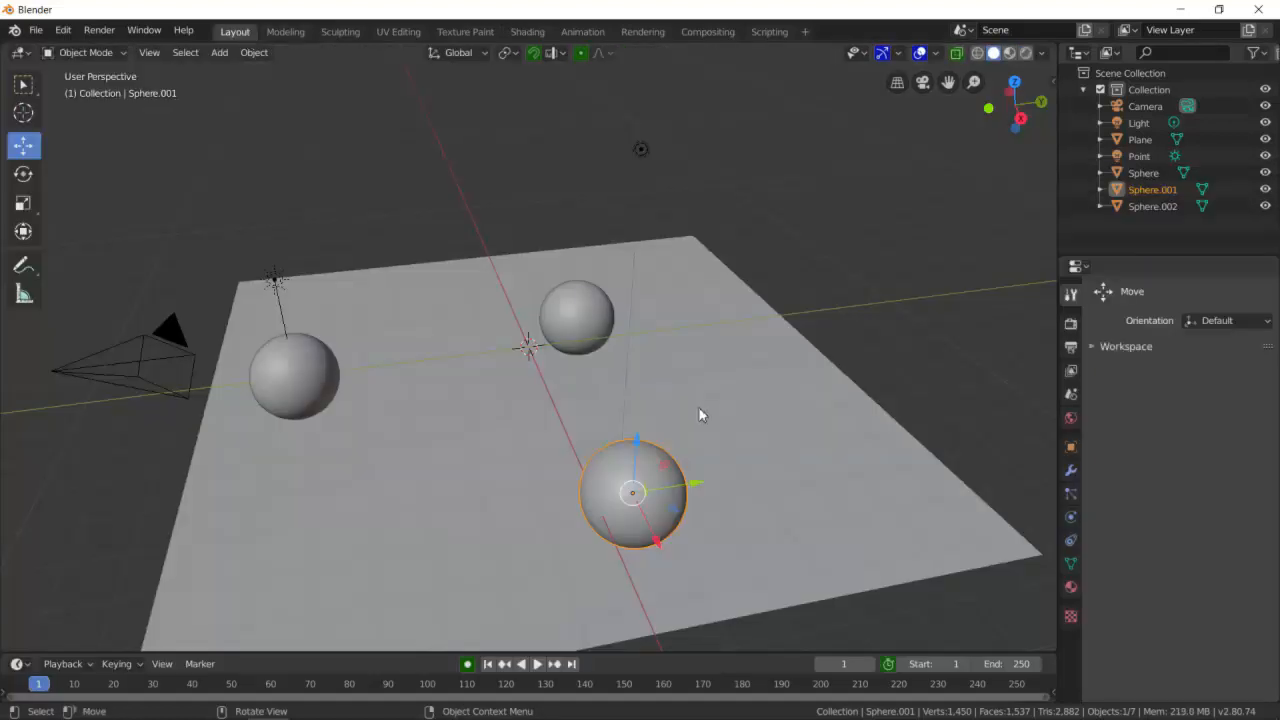
- Switch the viewport to Material Preview shading
middle_drag(730, 398, 868, 252)
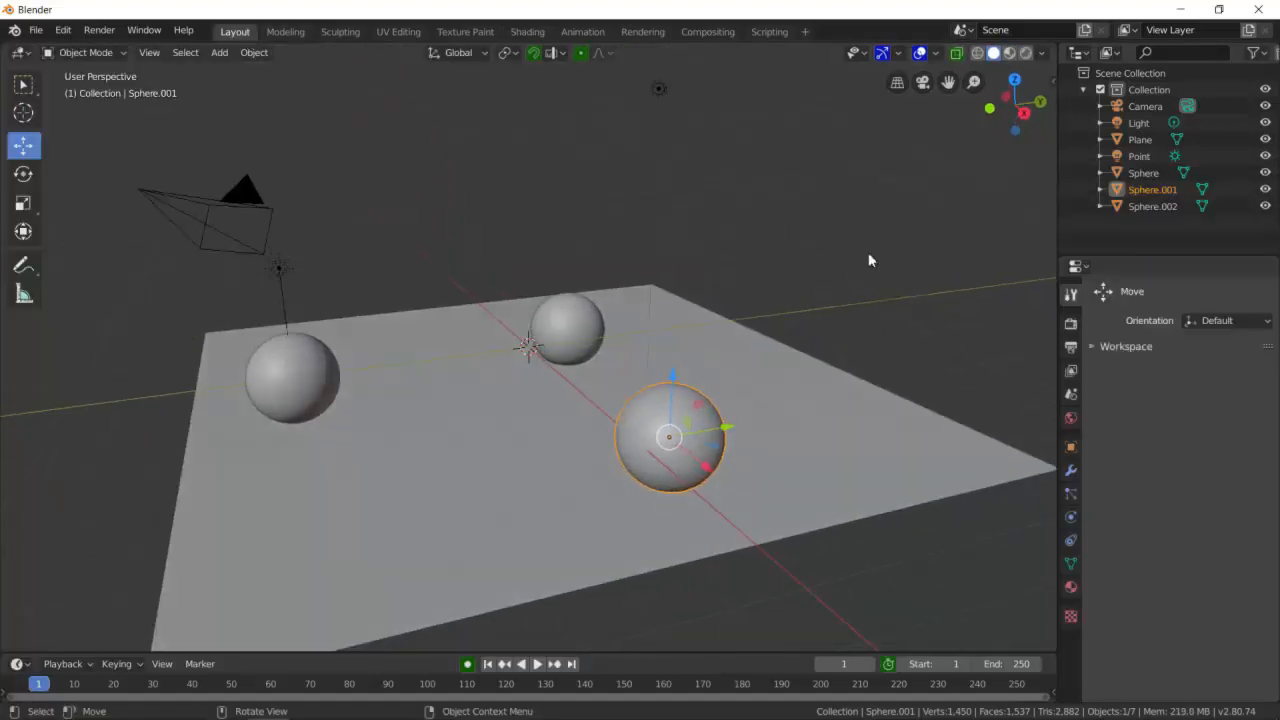
click(1009, 53)
scroll(771, 358, up, 2)
middle_drag(793, 476, 804, 417)
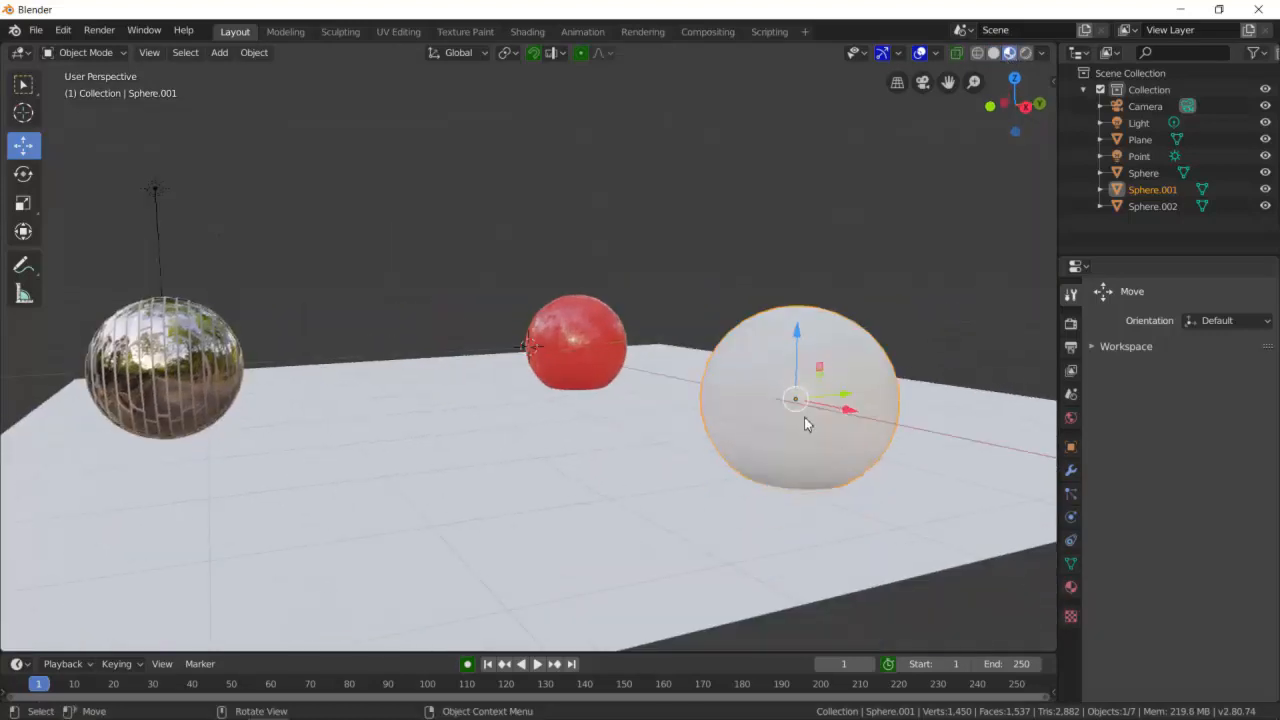
- Add a particle system to the white sphere and set its type to Hair
click(1073, 494)
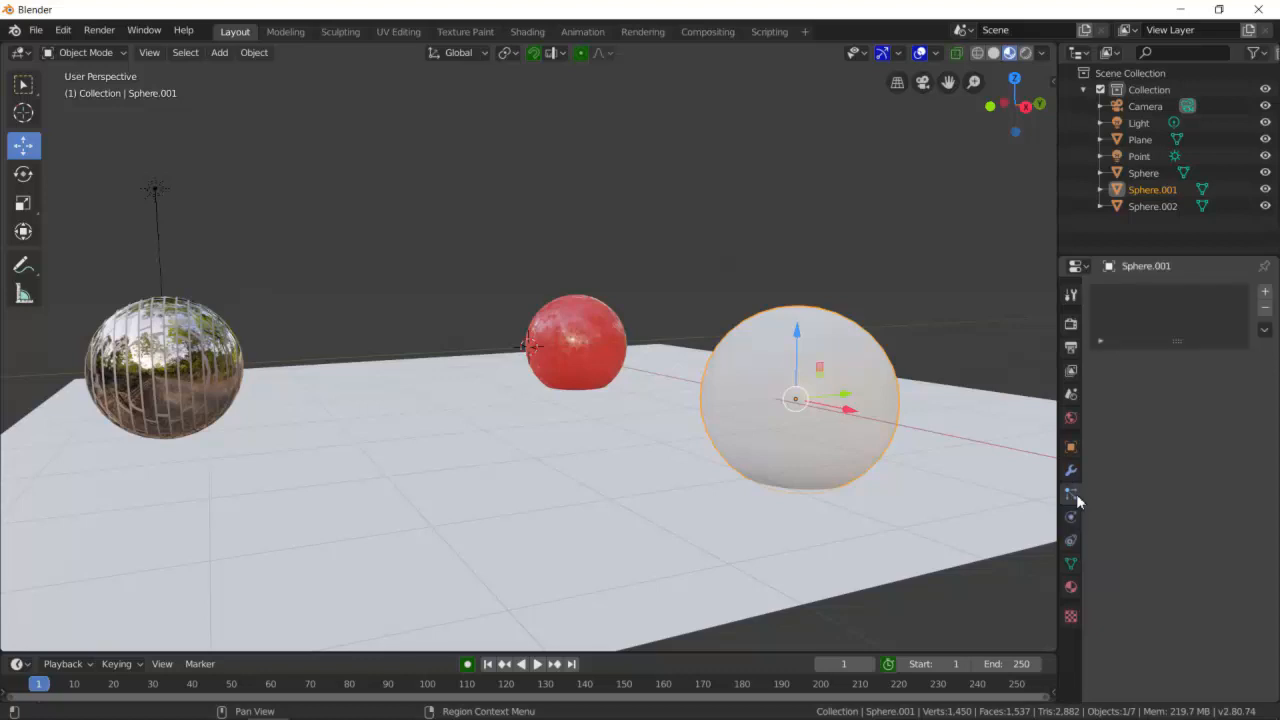
click(1265, 294)
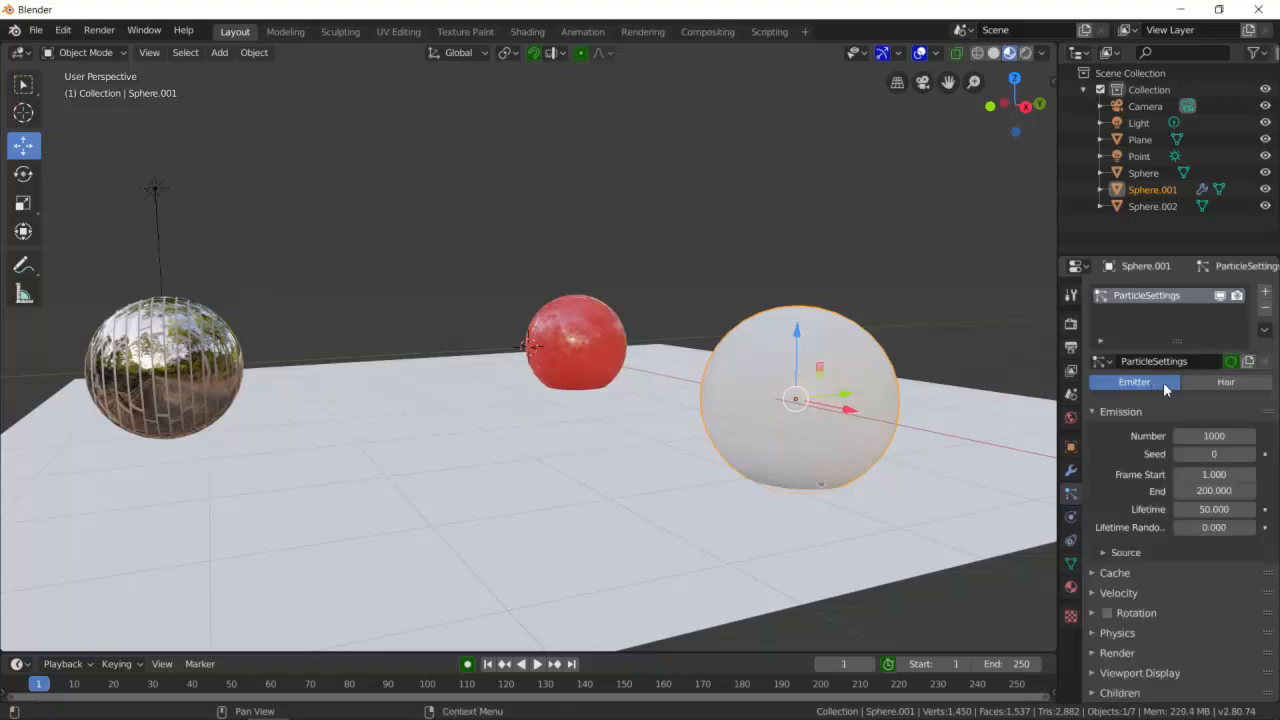
click(1238, 383)
middle_drag(800, 330, 916, 377)
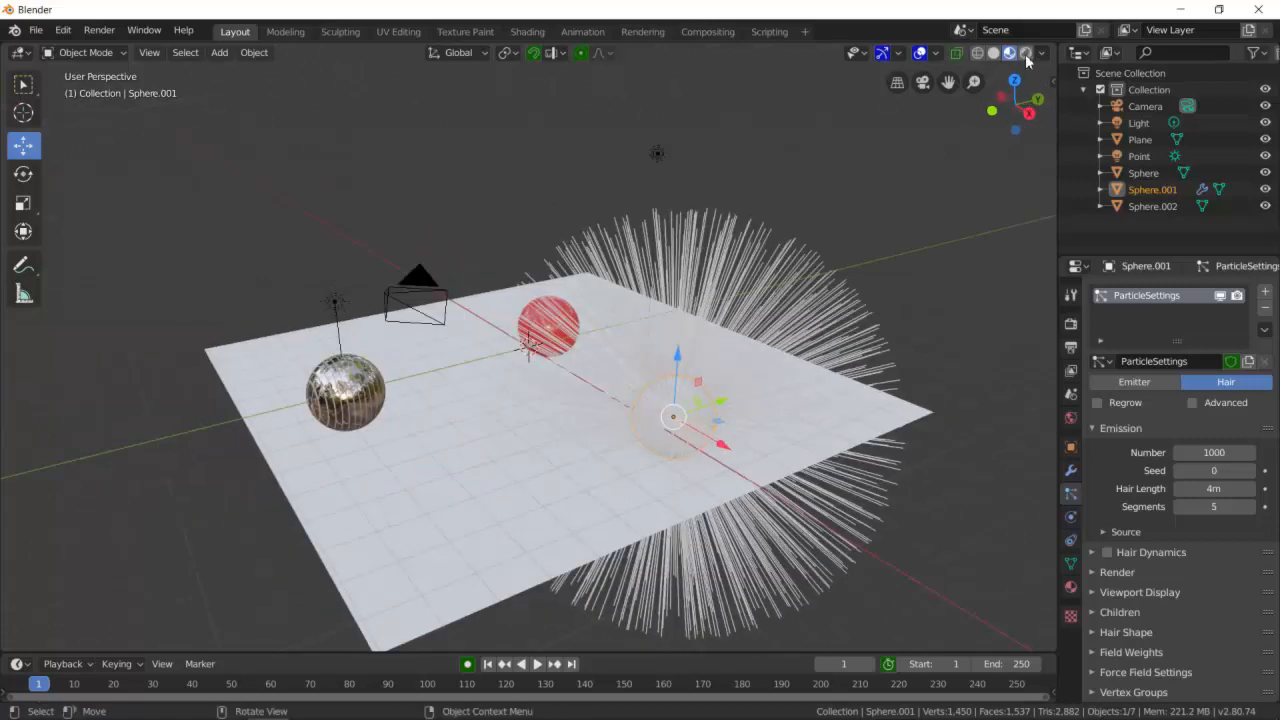
mouse_move(771, 391)
middle_down()
mouse_move(783, 351)
mouse_move(762, 383)
middle_up()
middle_drag(763, 361, 757, 378)
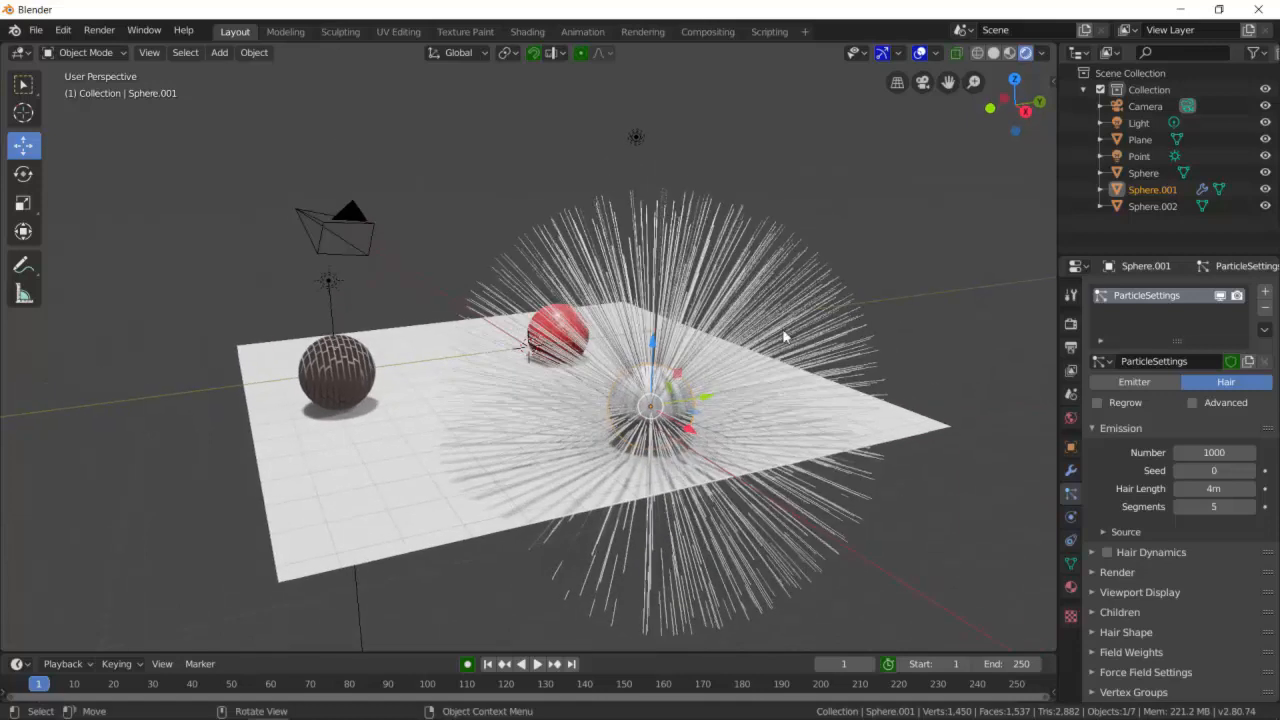
- Set the hair particles' Hair Length to 1 m
click(1216, 489)
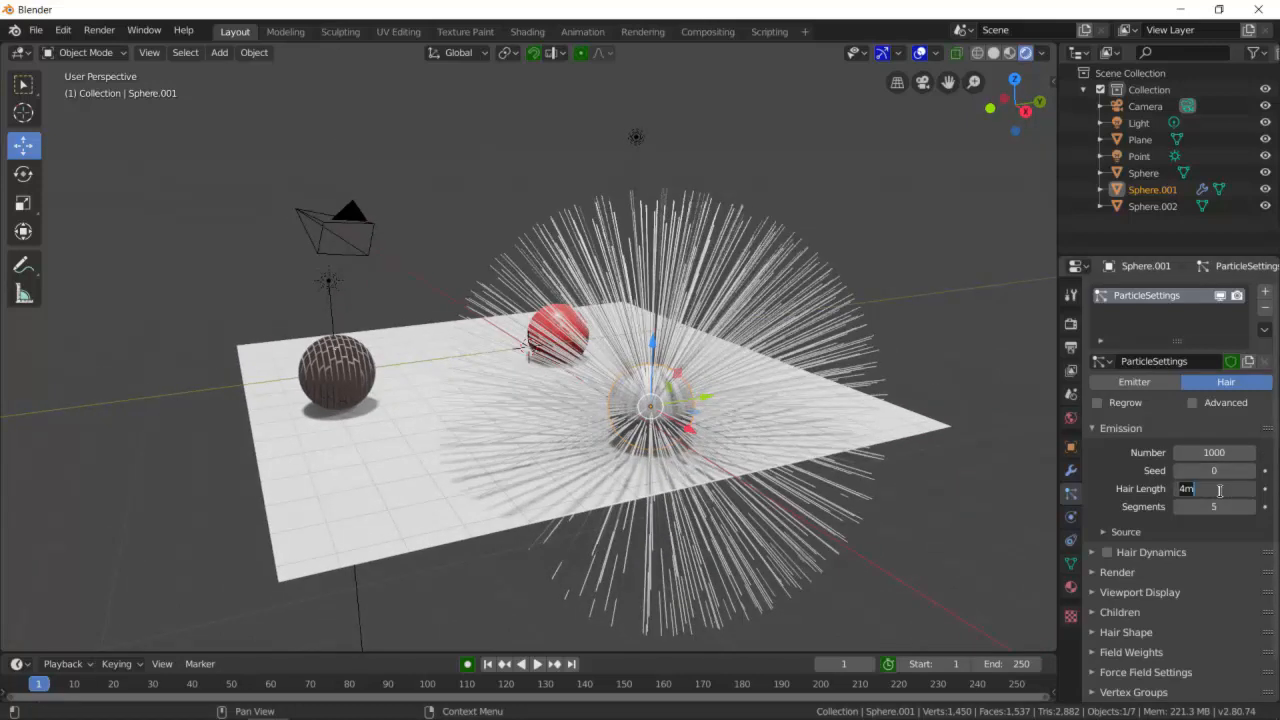
text(1)
key(Return)
scroll(770, 436, up, 5)
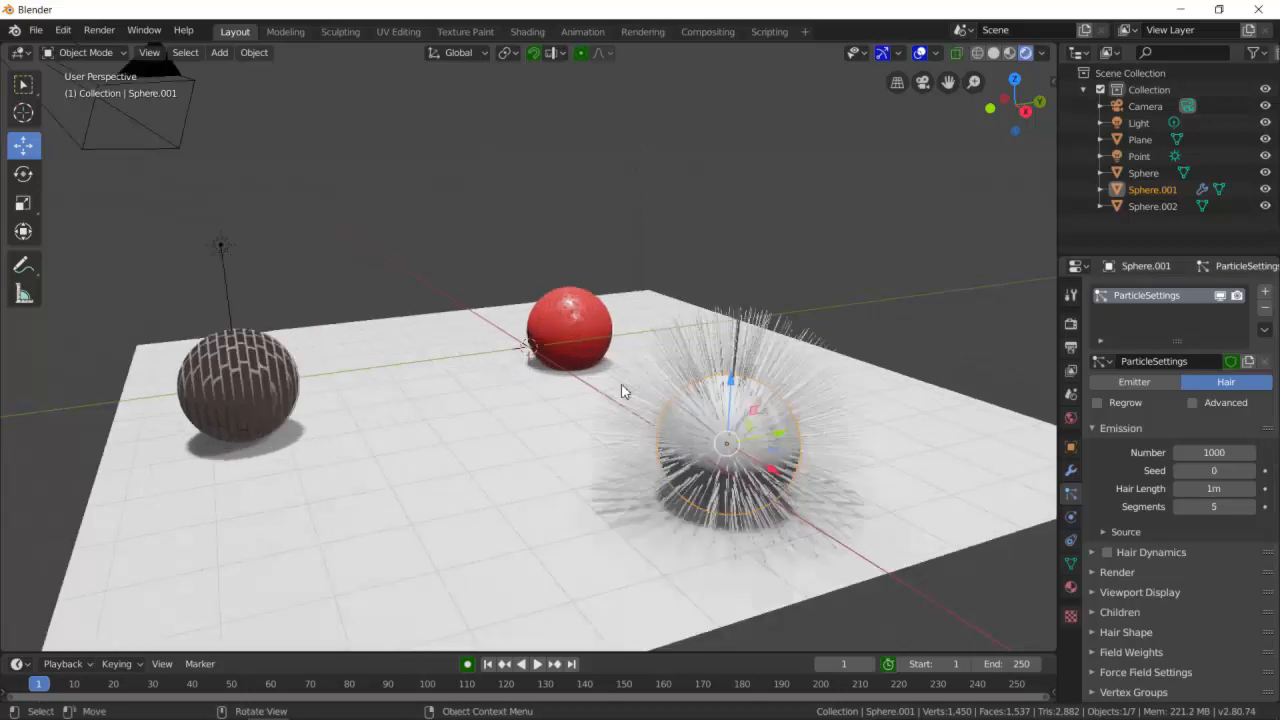
scroll(770, 436, down, 7)
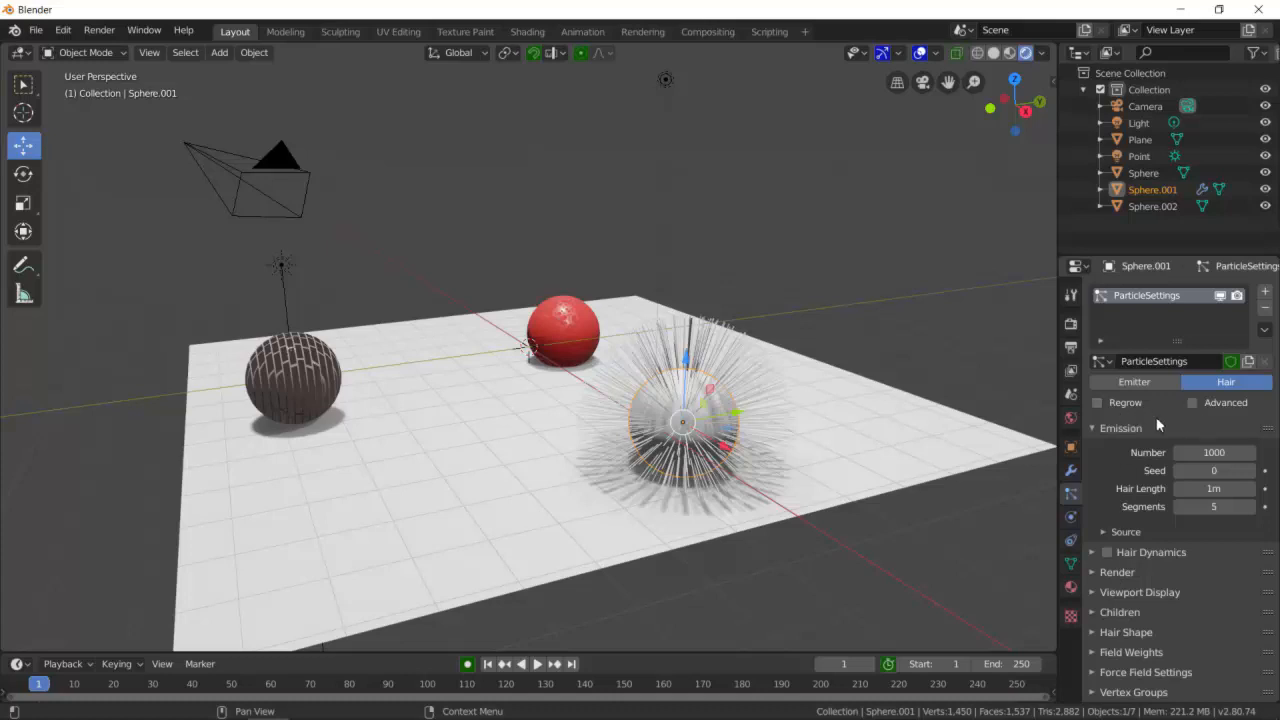
- Set the hair particle Number to 2000
click(1220, 455)
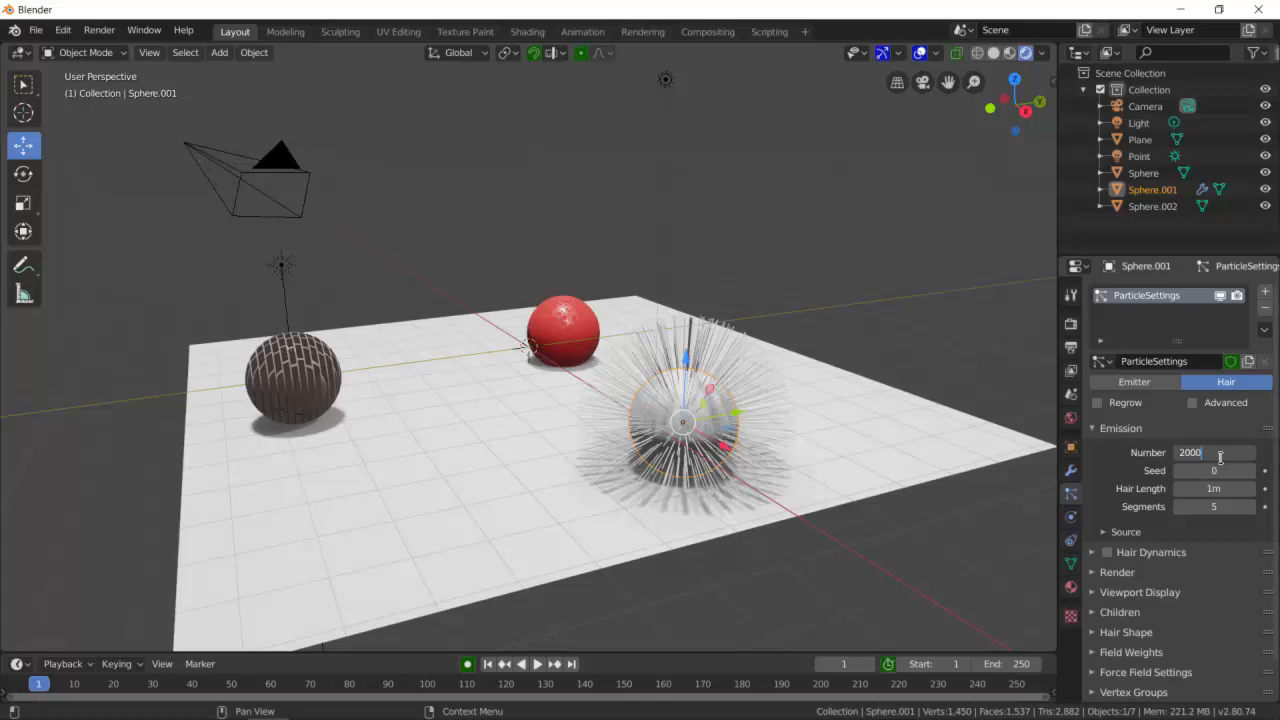
key(Return)
scroll(914, 430, up, 3)
mouse_move(919, 437)
middle_down()
mouse_move(901, 419)
mouse_move(868, 430)
mouse_move(928, 439)
middle_up()
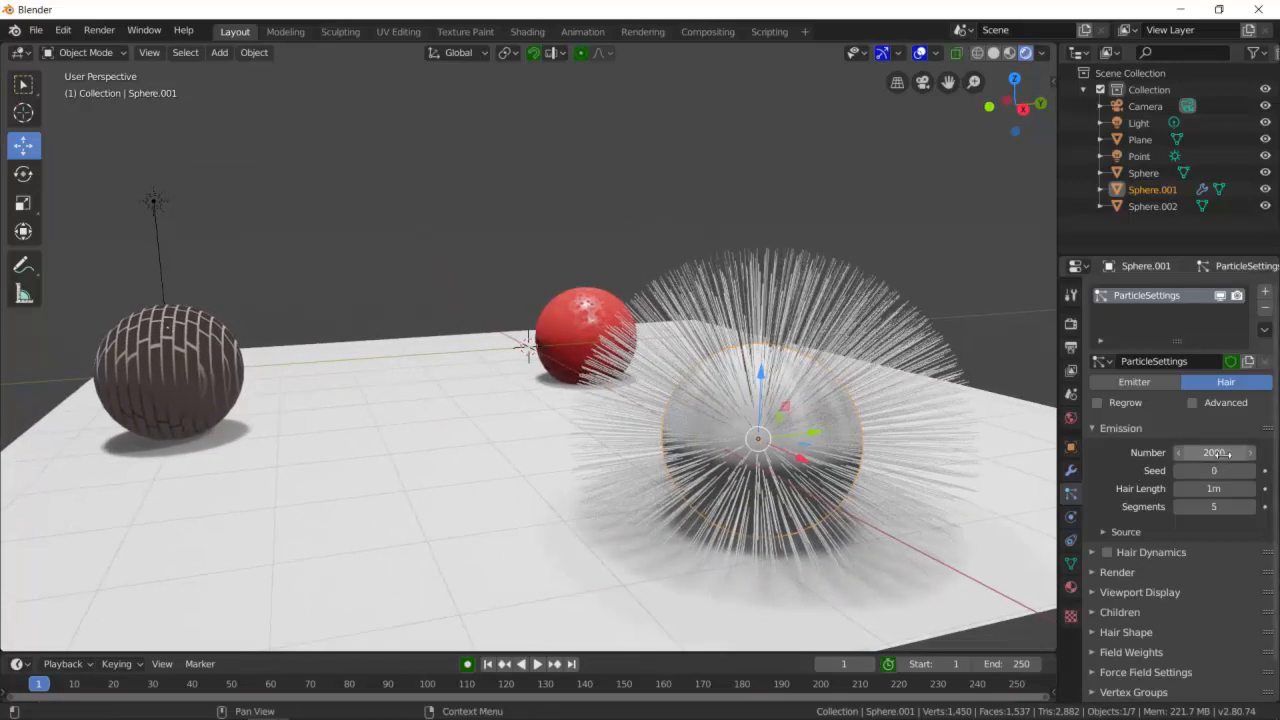
- Expand the Children settings and set the hair children to Interpolated
click(1104, 573)
click(1094, 574)
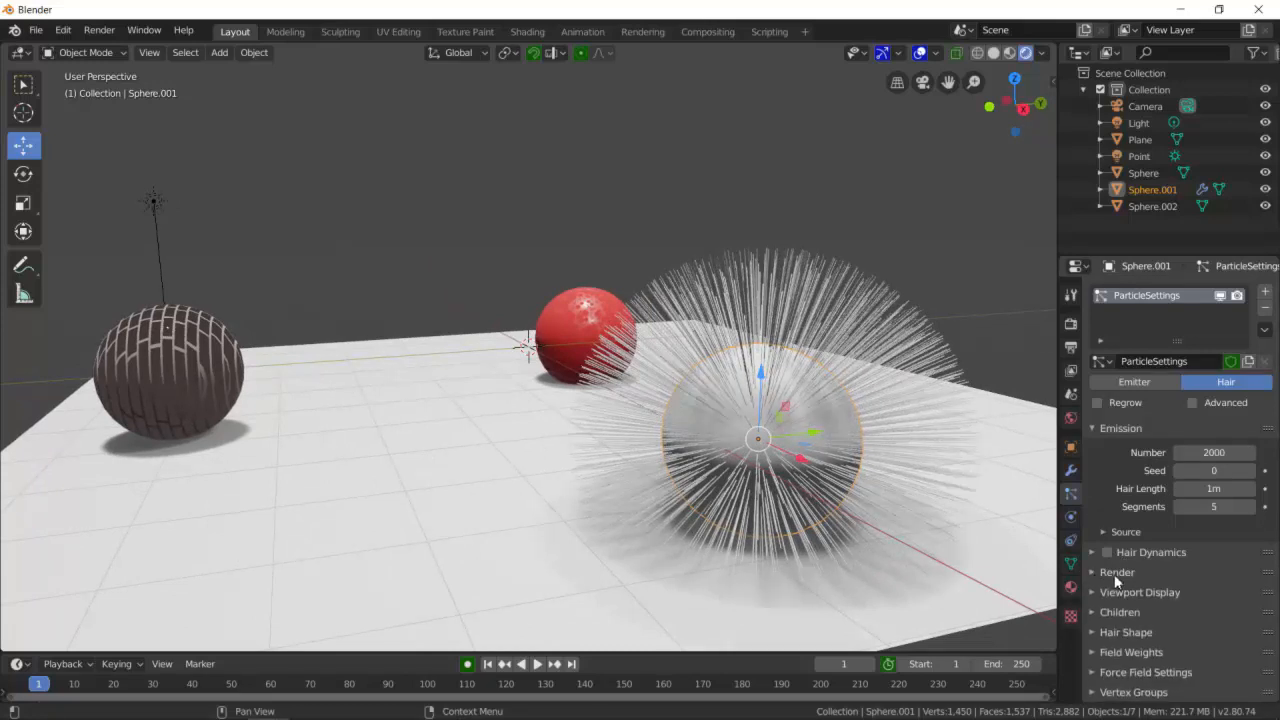
scroll(1114, 574, down, 1)
click(1102, 573)
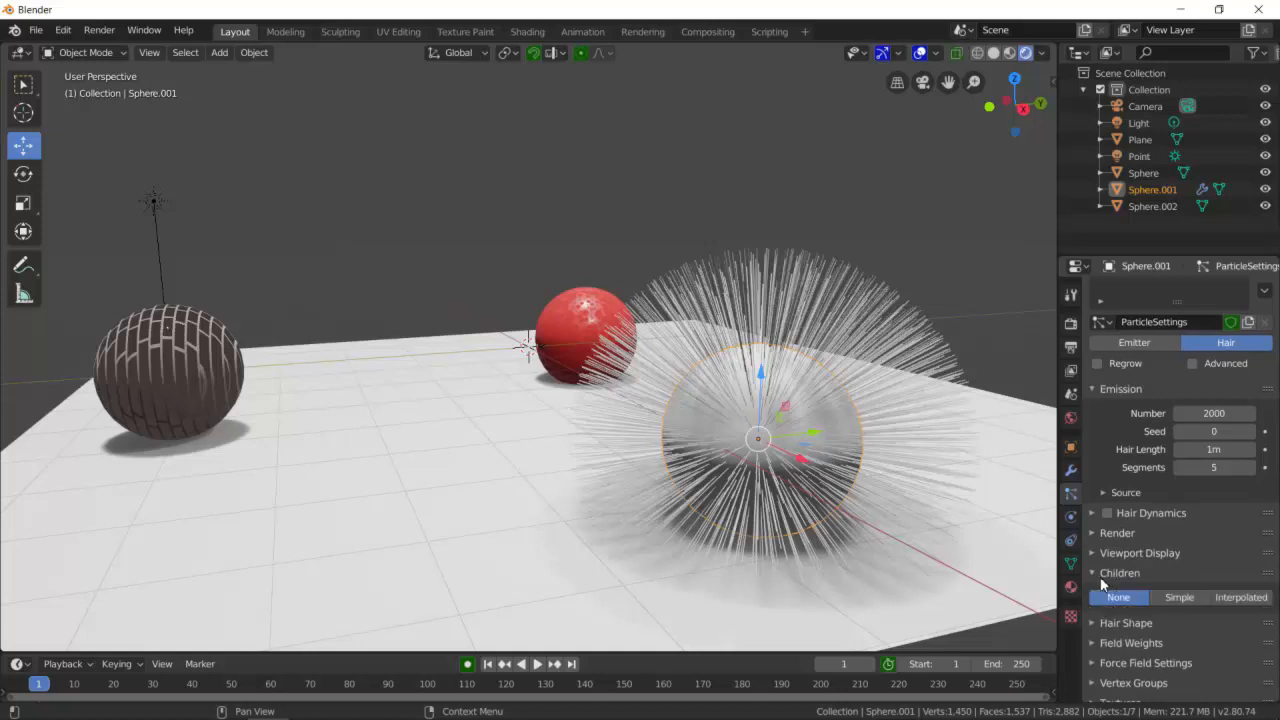
scroll(1100, 576, down, 1)
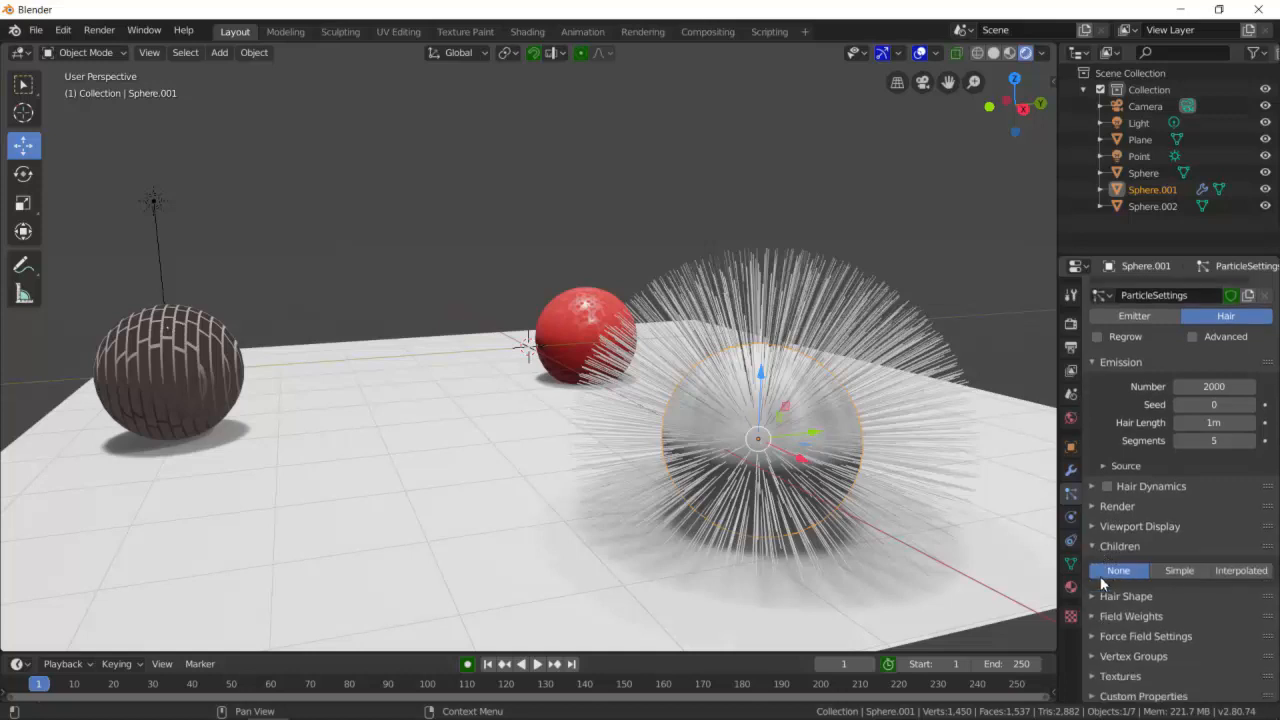
click(1241, 571)
middle_drag(830, 402, 916, 447)
scroll(1110, 572, down, 5)
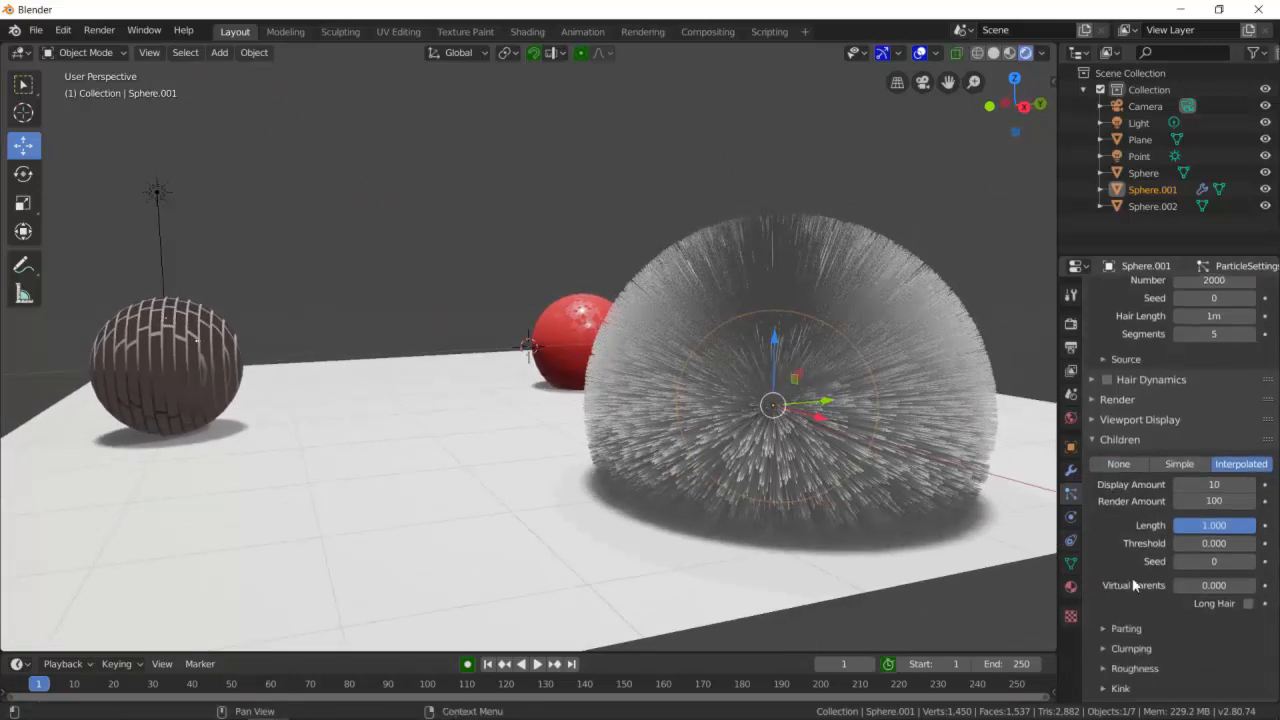
- Expand the children Clumping settings and set Clump to 0.127
click(1104, 568)
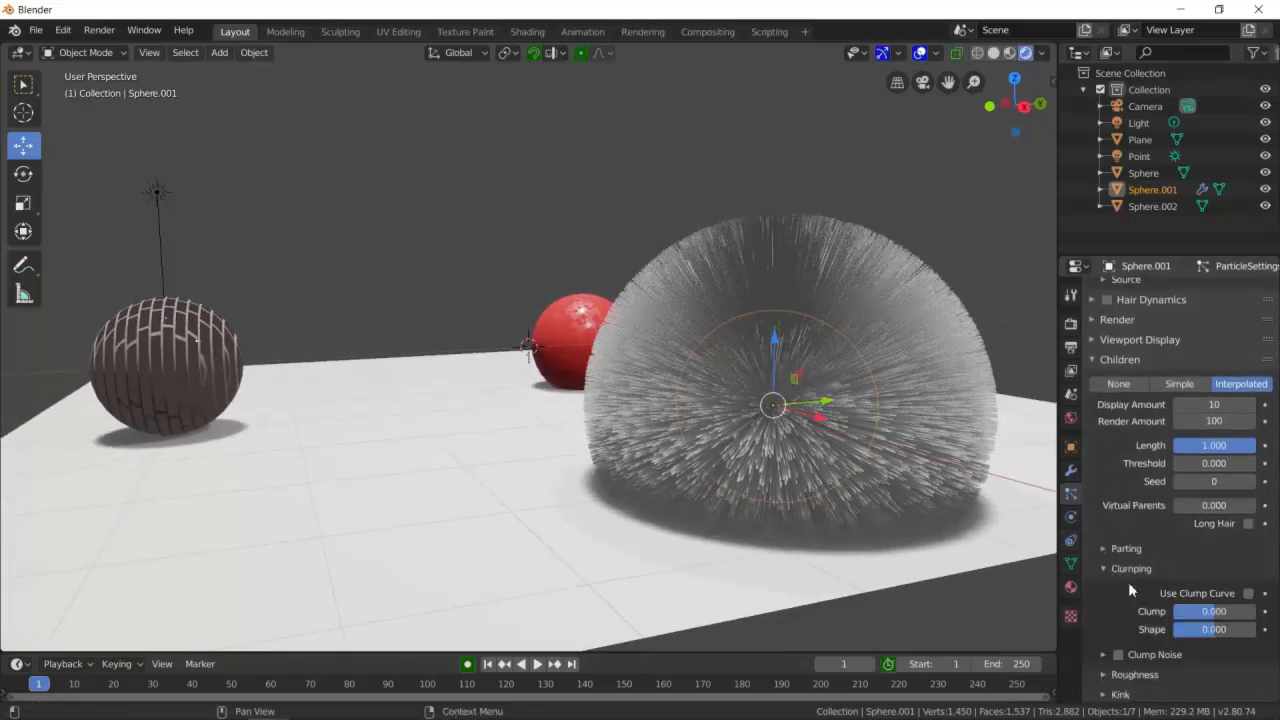
scroll(1104, 568, down, 1)
mouse_move(1200, 584)
mouse_down()
mouse_move(1236, 584)
mouse_move(1199, 588)
mouse_up()
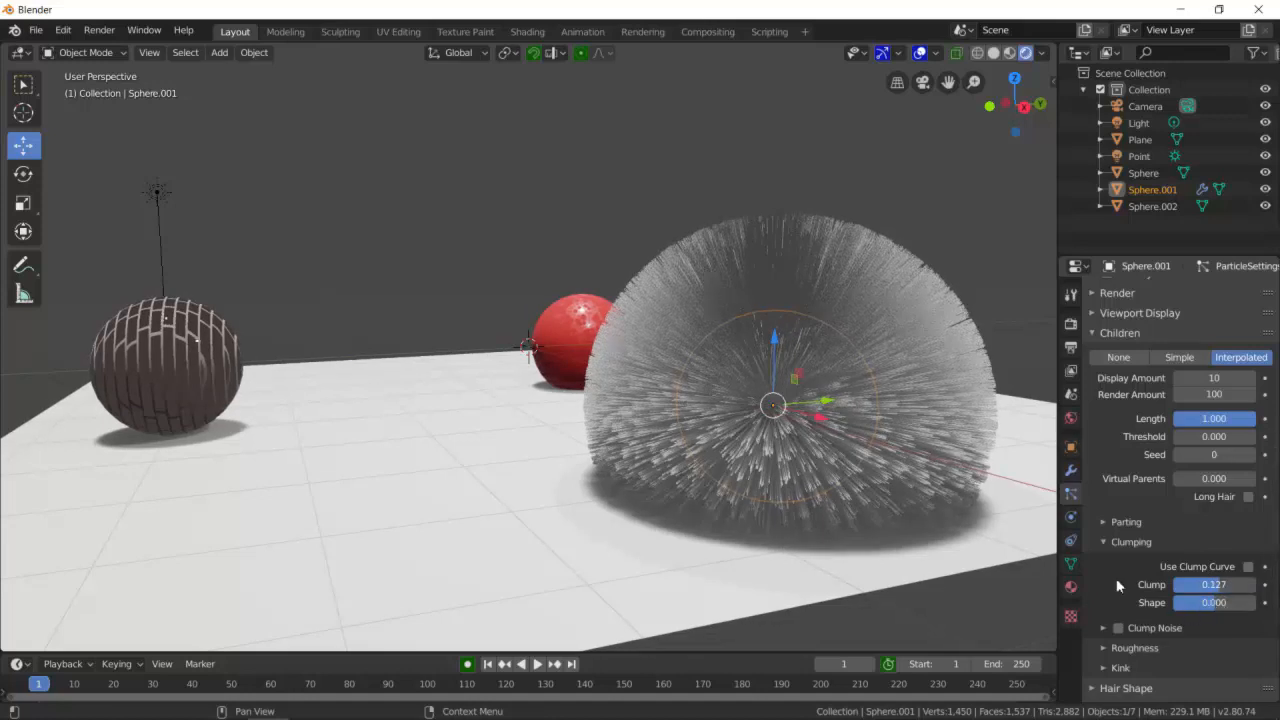
- Set the children Parting amount to 0.397
click(1103, 542)
click(1105, 524)
drag(1202, 548, 1232, 548)
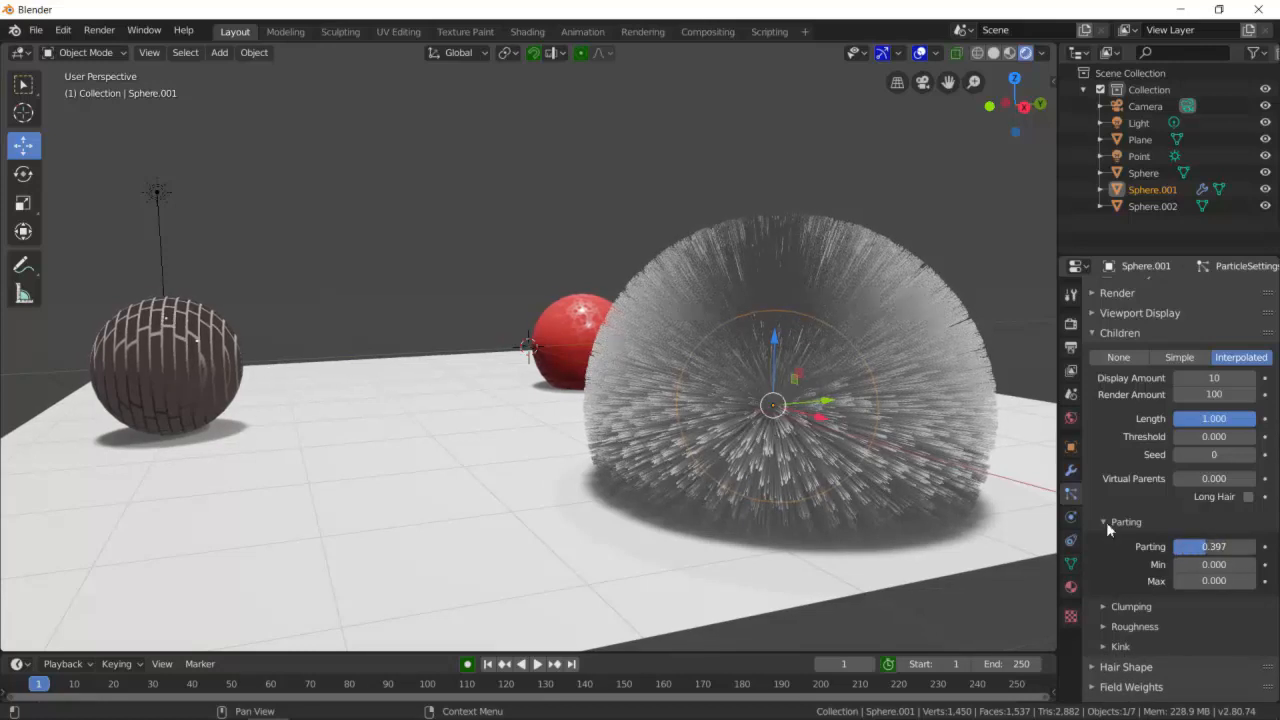
click(1107, 523)
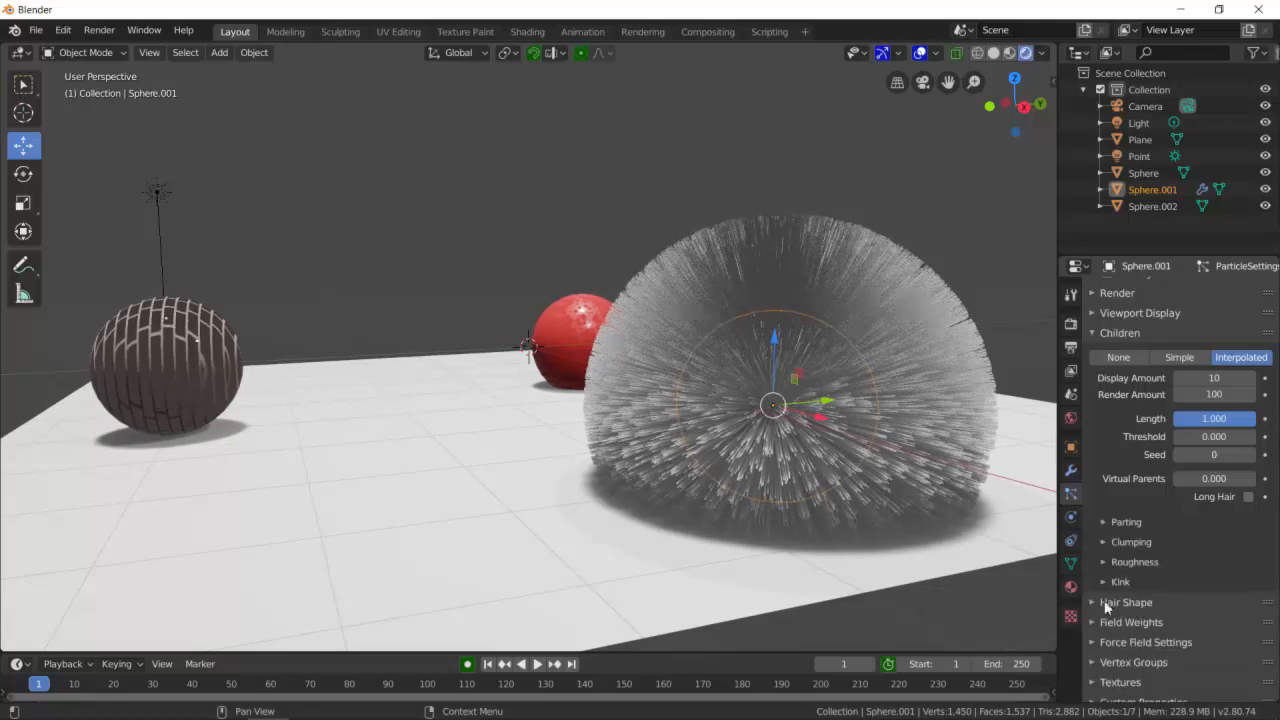
- Set the hair Strand Shape to 0.016 in the Hair Shape settings
click(1112, 602)
scroll(1186, 636, down, 2)
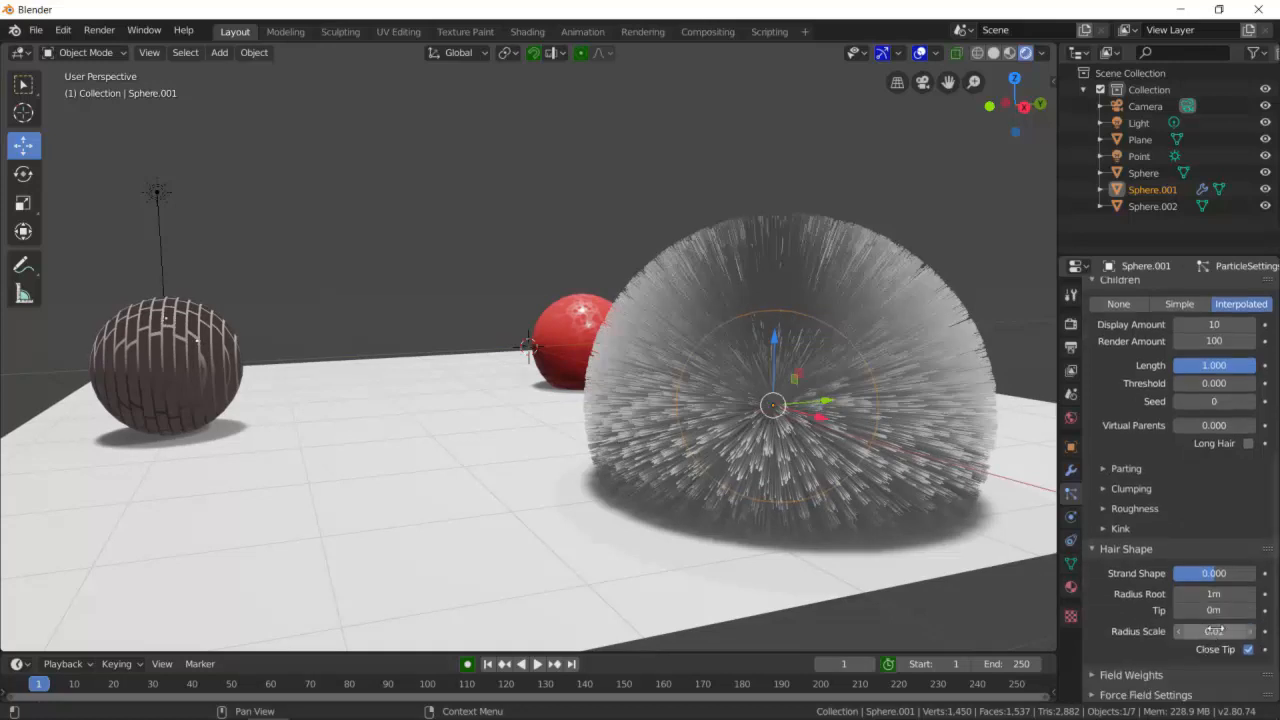
drag(1213, 573, 1211, 573)
click(1095, 548)
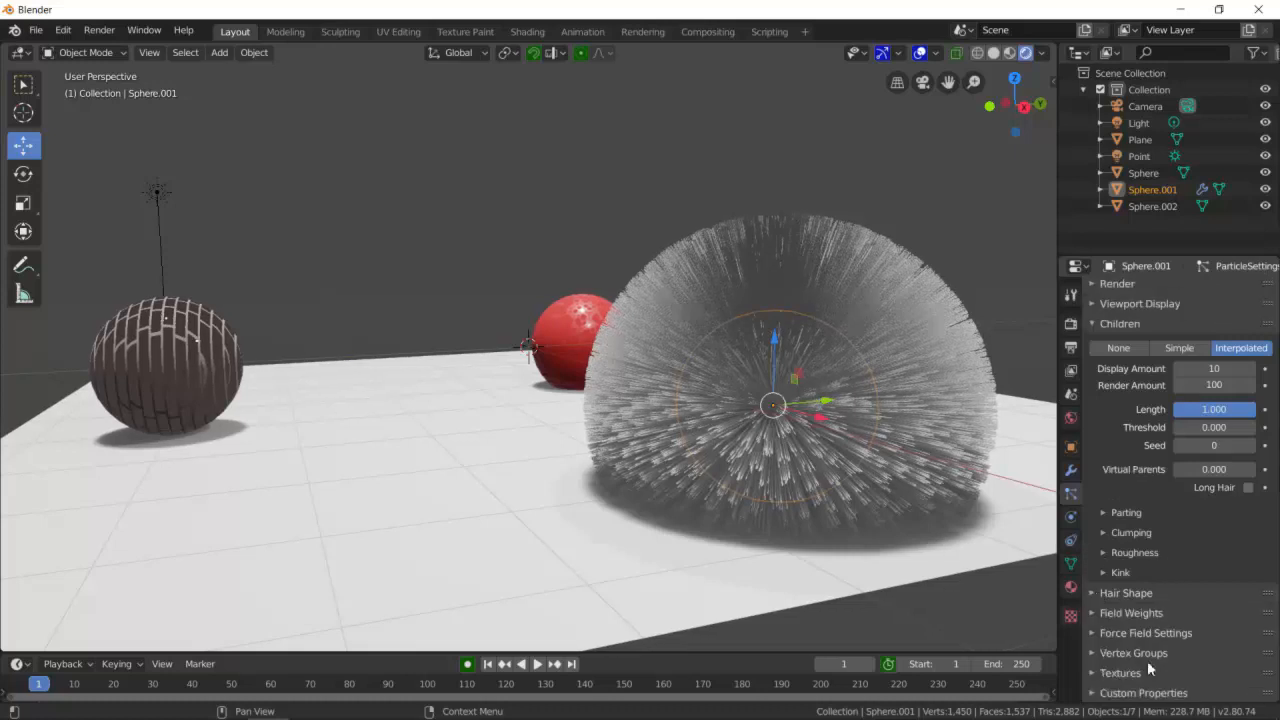
- Switch the hairy sphere into Particle Edit mode
scroll(1124, 527, up, 7)
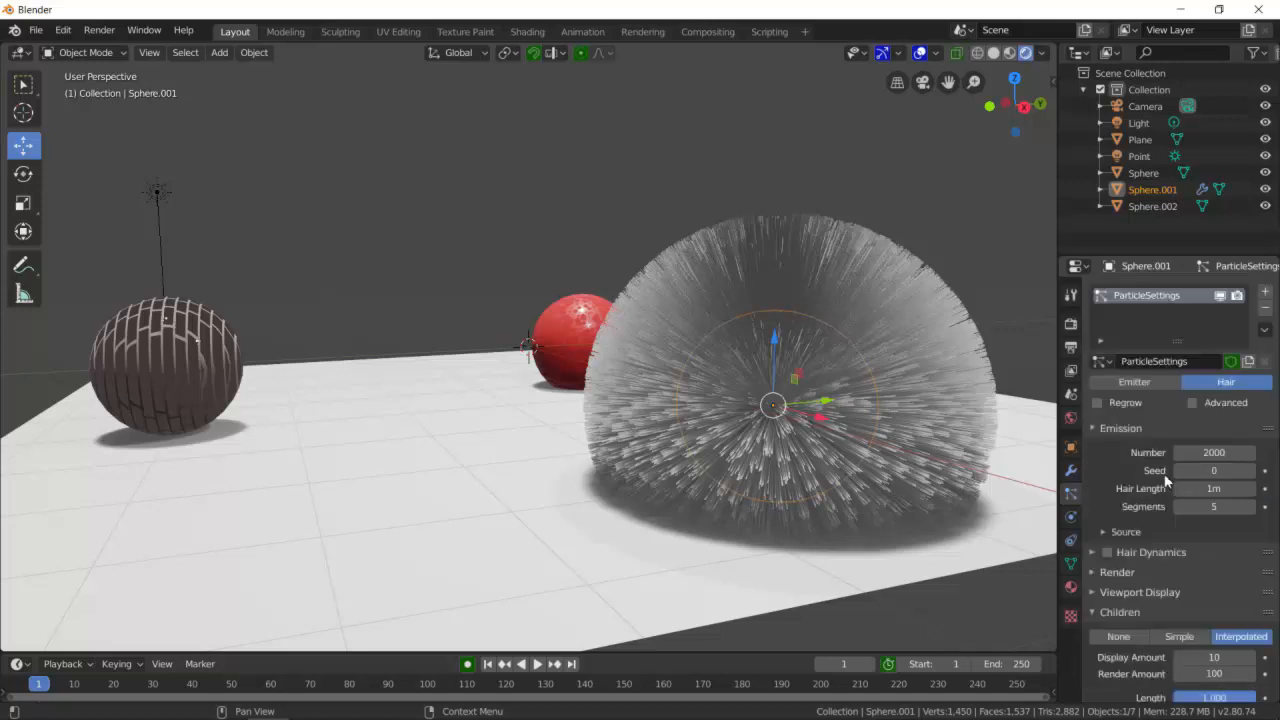
click(1073, 296)
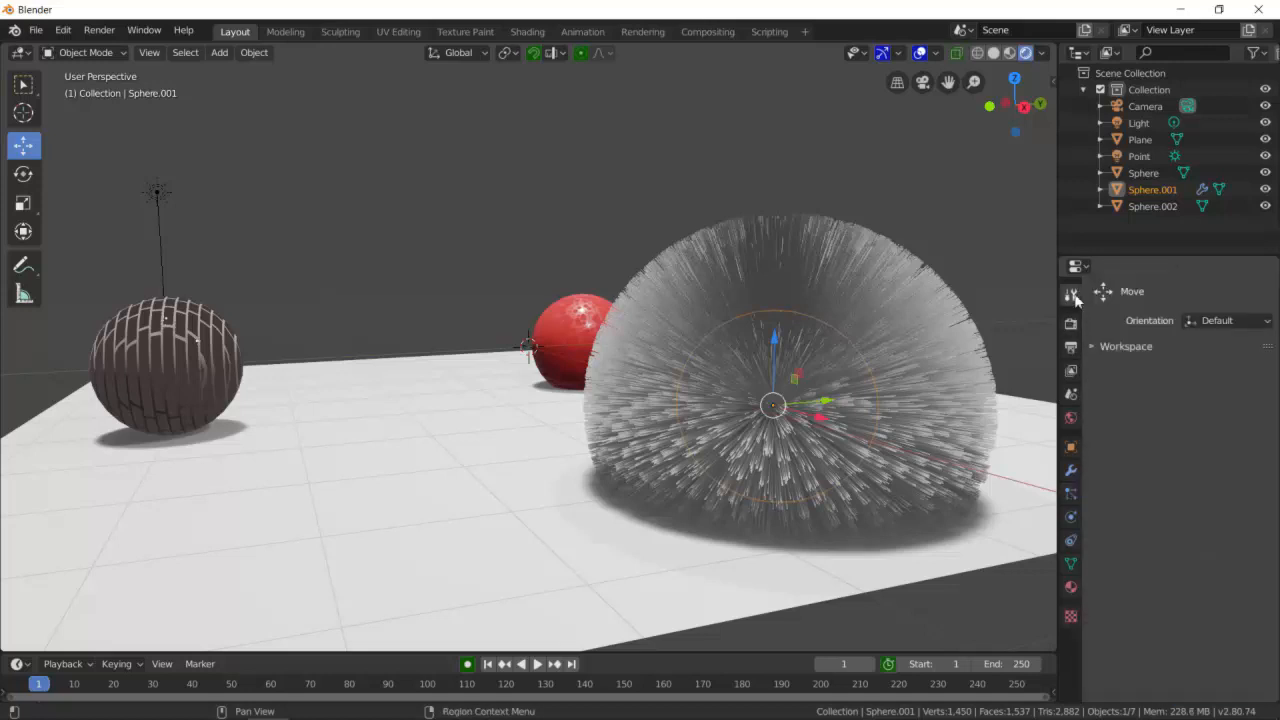
drag(762, 415, 768, 412)
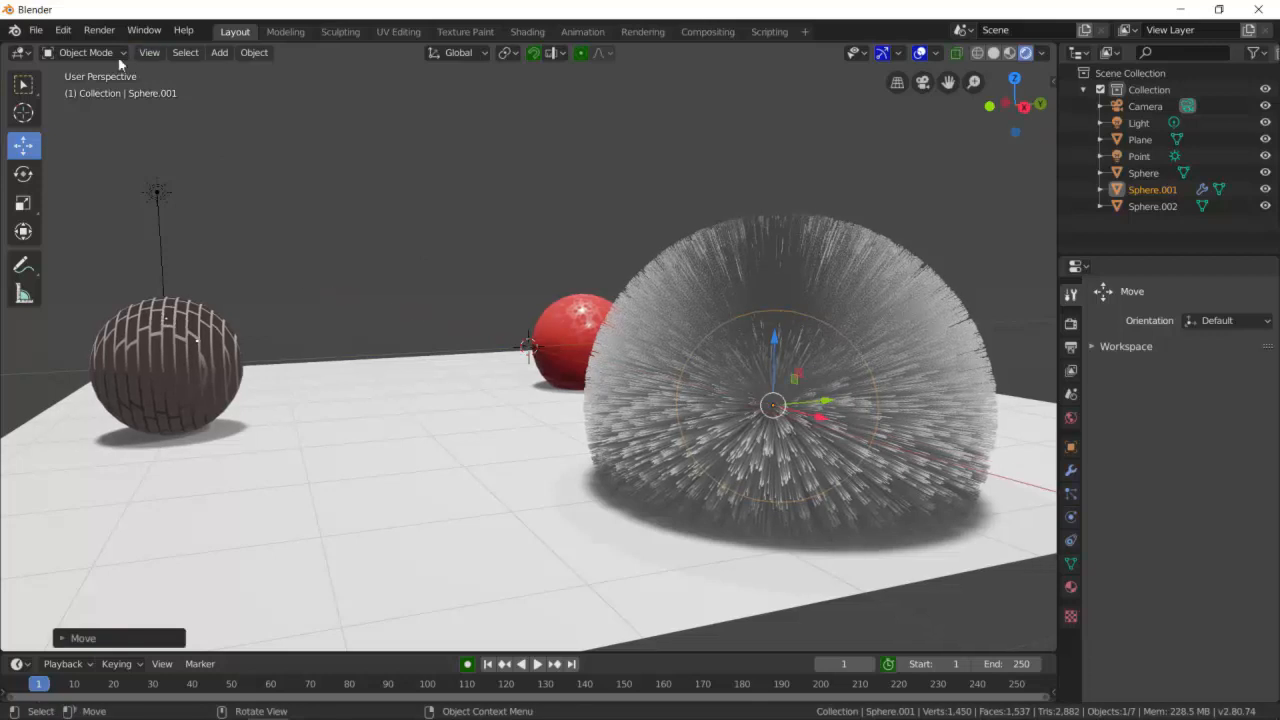
click(90, 52)
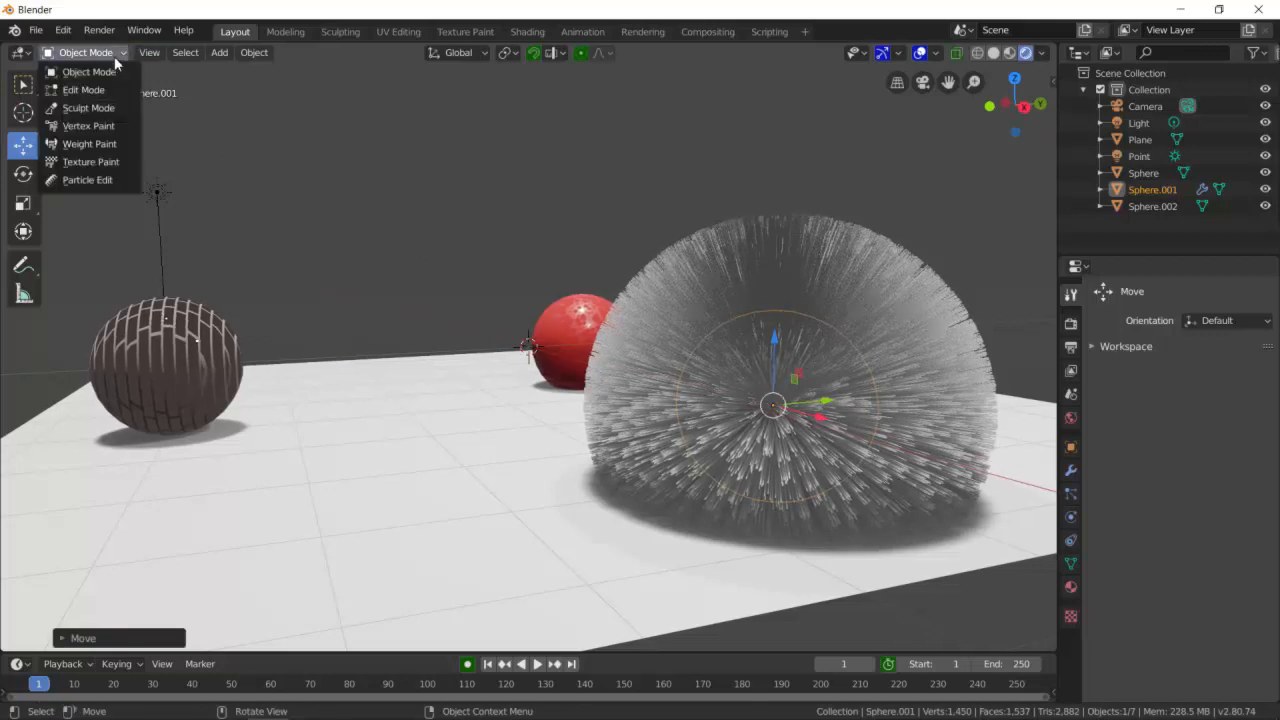
click(88, 180)
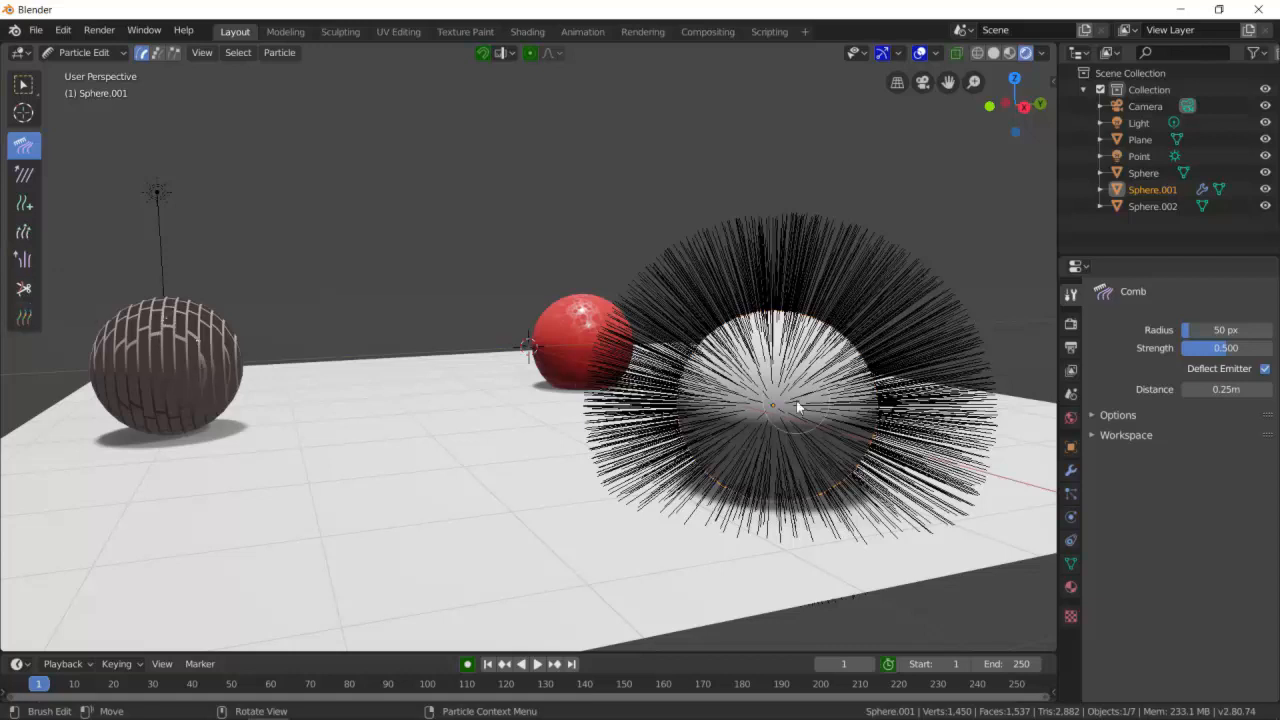
- Comb the hair strands around the sphere with the Comb brush from several angles
middle_drag(815, 392, 708, 410)
click(23, 317)
middle_drag(392, 352, 594, 410)
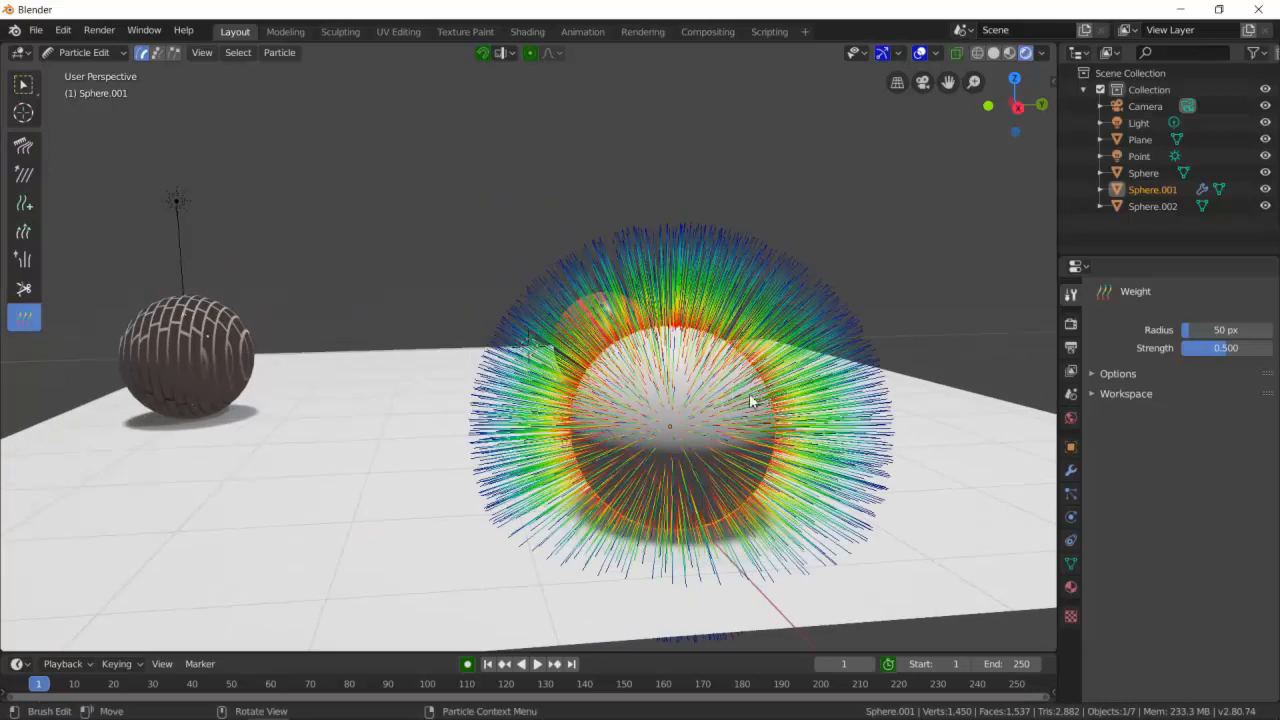
click(23, 145)
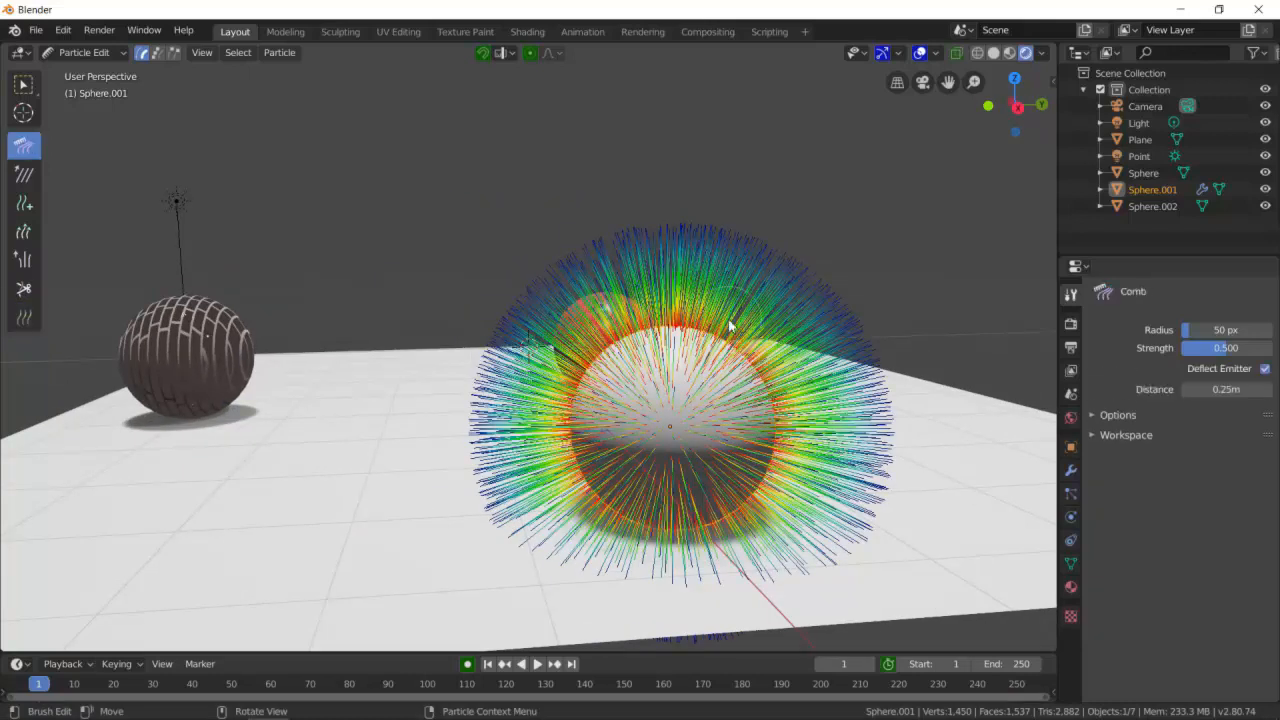
mouse_move(716, 293)
mouse_down()
mouse_move(823, 405)
mouse_move(845, 375)
mouse_up()
middle_drag(845, 375, 431, 263)
mouse_move(398, 210)
mouse_down()
mouse_move(335, 350)
mouse_move(314, 297)
mouse_move(449, 234)
mouse_move(292, 343)
mouse_up()
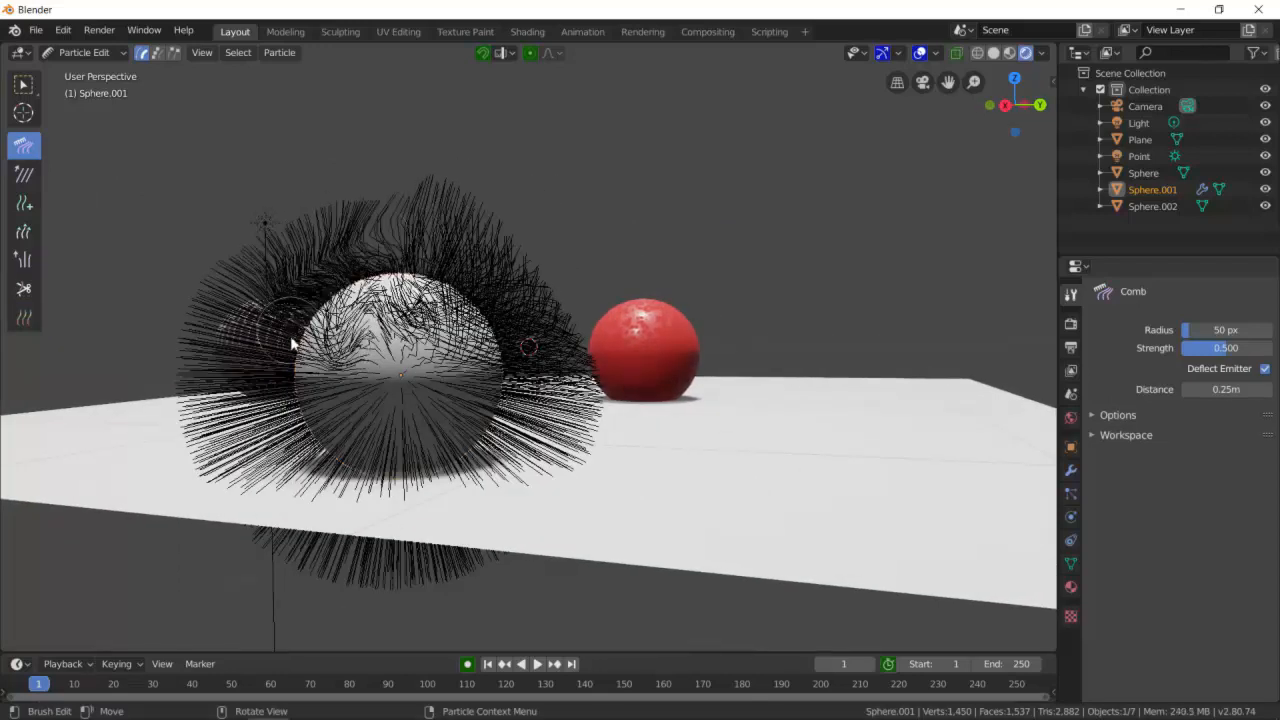
middle_drag(292, 343, 628, 372)
drag(628, 372, 740, 432)
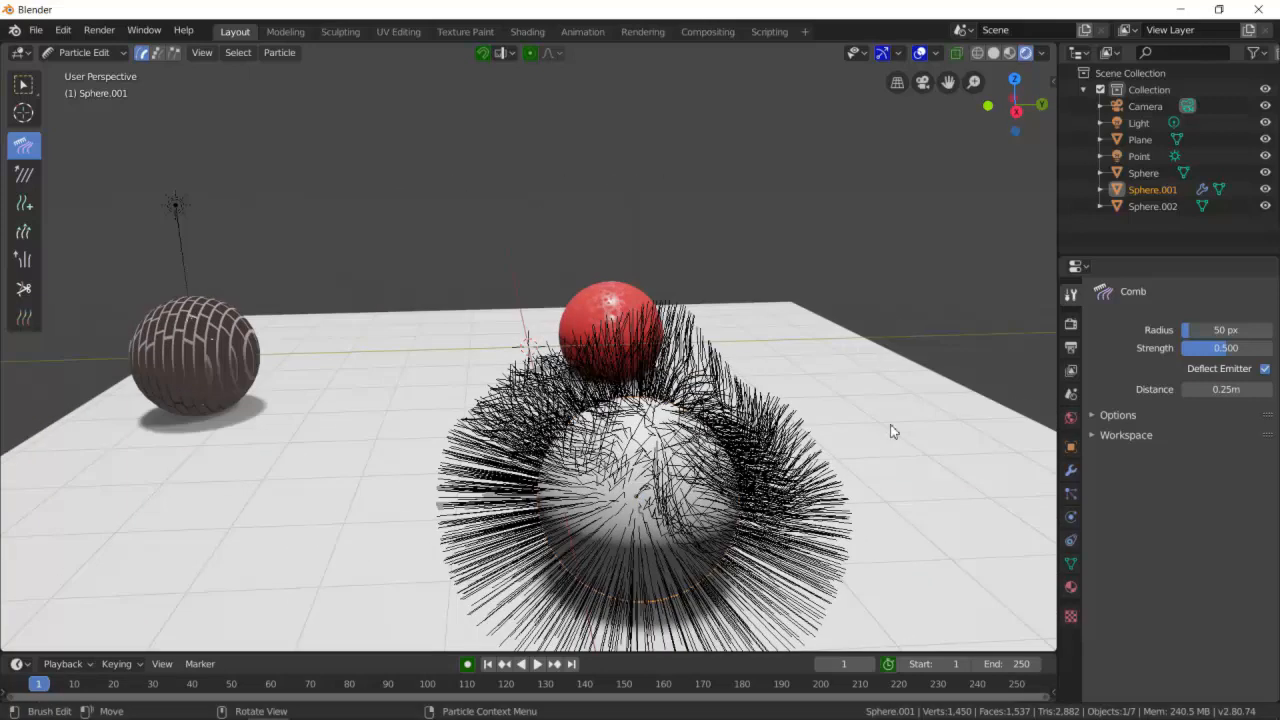
- Enable Children in the brush's viewport display options and comb the hair down over the sphere
click(1092, 415)
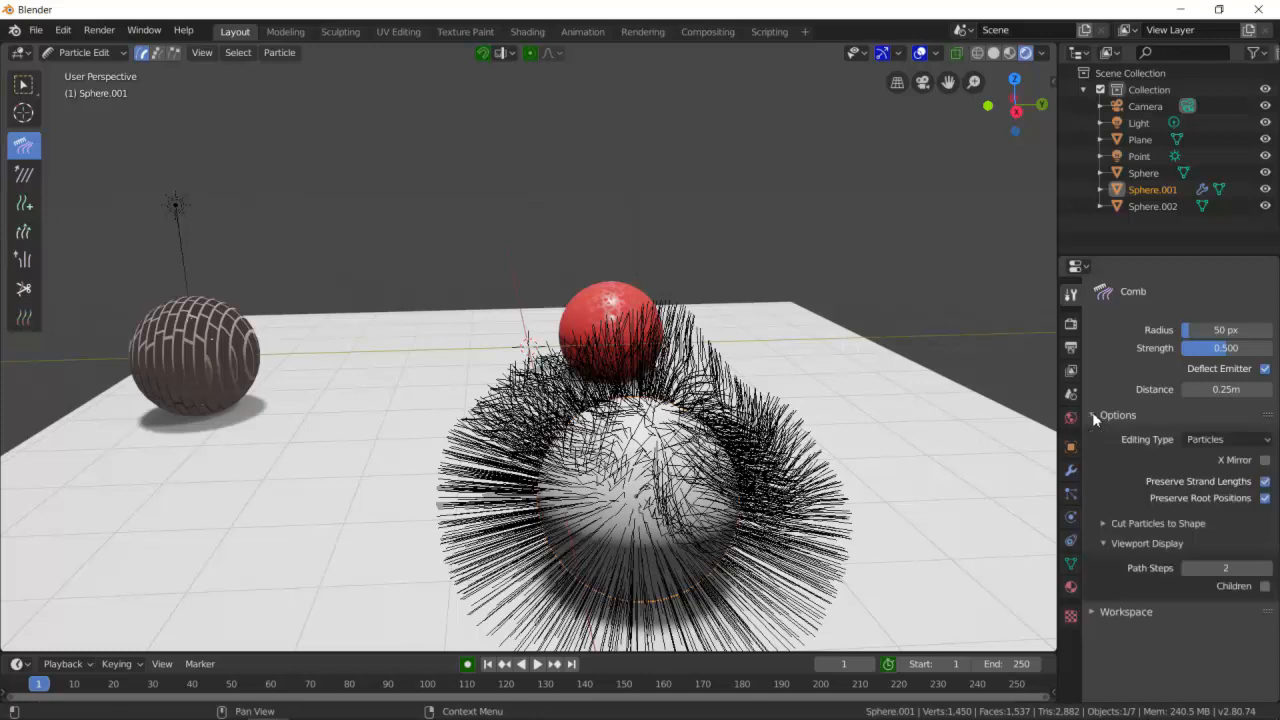
click(1265, 586)
middle_drag(992, 523, 710, 422)
scroll(820, 448, up, 3)
scroll(770, 465, up, 1)
scroll(760, 442, down, 1)
scroll(759, 442, down, 1)
scroll(668, 403, down, 4)
mouse_move(668, 403)
mouse_down()
mouse_move(512, 345)
mouse_move(509, 252)
mouse_move(572, 365)
mouse_move(586, 348)
mouse_move(585, 292)
mouse_move(600, 295)
mouse_move(476, 281)
mouse_move(440, 348)
mouse_move(473, 267)
mouse_move(452, 276)
mouse_move(384, 420)
mouse_up()
middle_drag(470, 328, 492, 345)
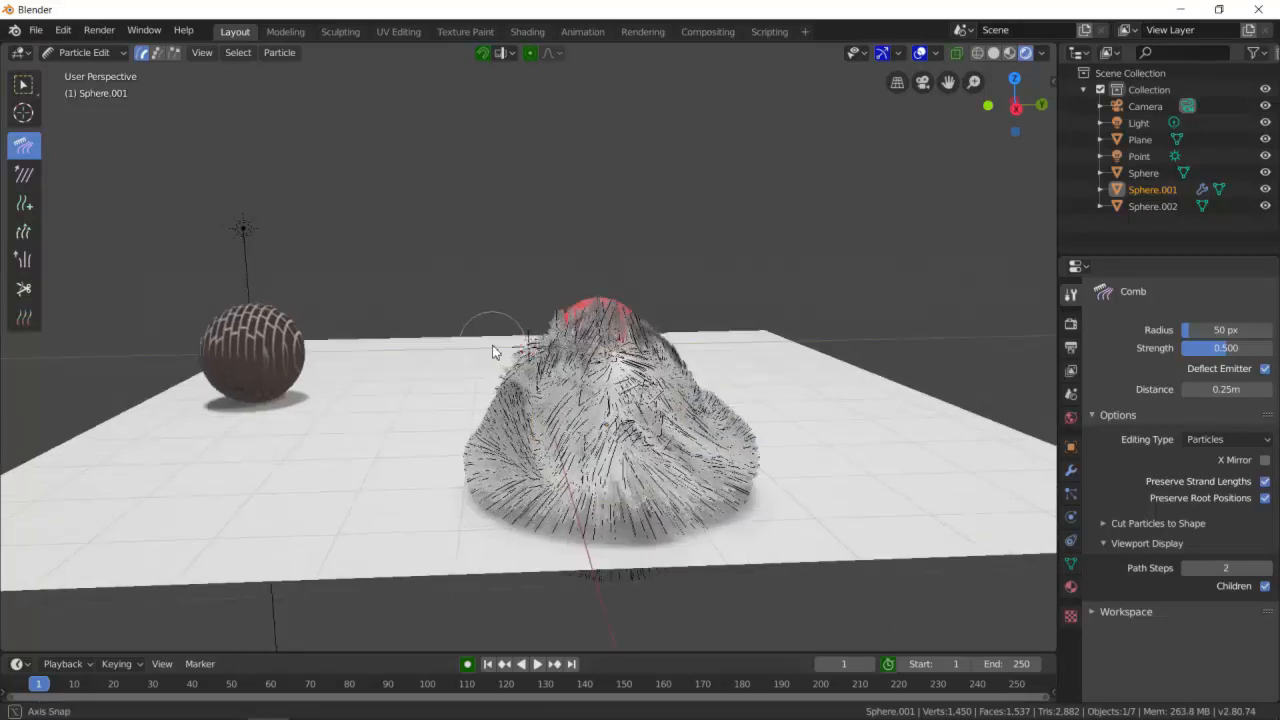
- Smooth the combed strands with the Smooth brush and lift them with the Puff brush
click(24, 174)
mouse_move(525, 395)
mouse_down()
mouse_move(600, 390)
mouse_move(566, 405)
mouse_move(525, 392)
mouse_up()
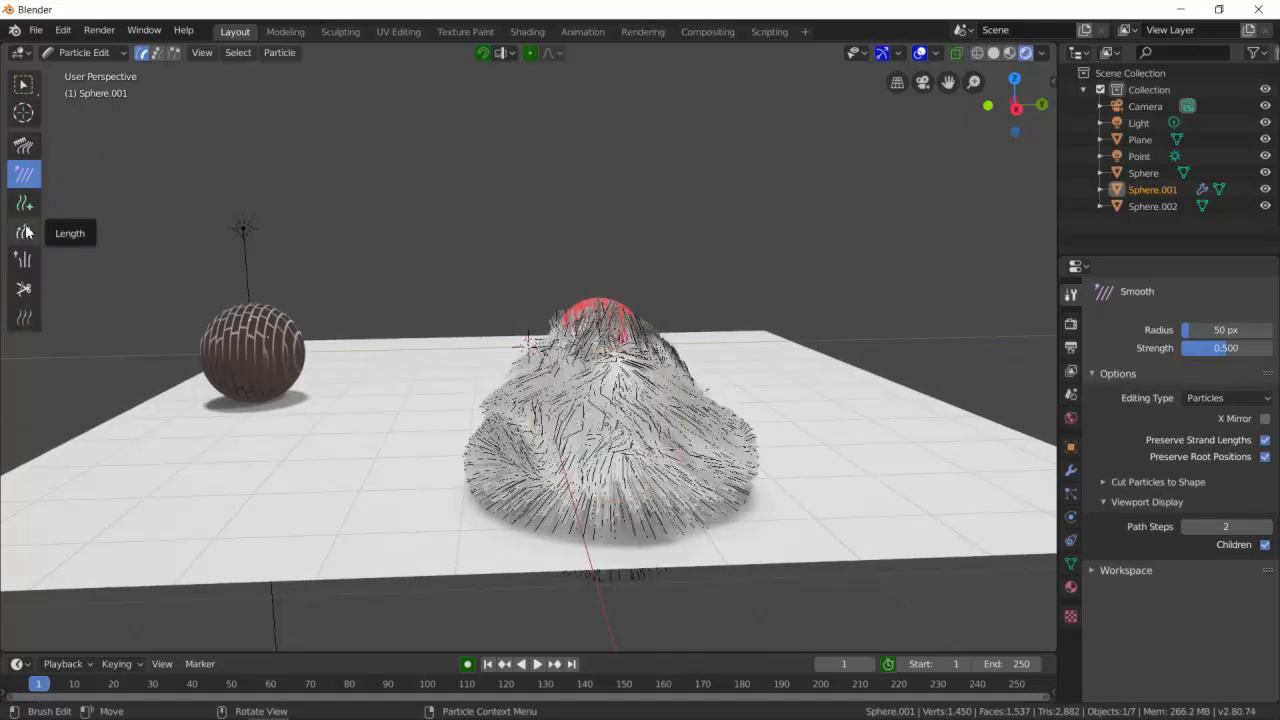
click(24, 259)
mouse_move(618, 418)
mouse_down()
mouse_move(630, 455)
mouse_move(700, 485)
mouse_move(742, 452)
mouse_move(530, 425)
mouse_move(570, 335)
mouse_up()
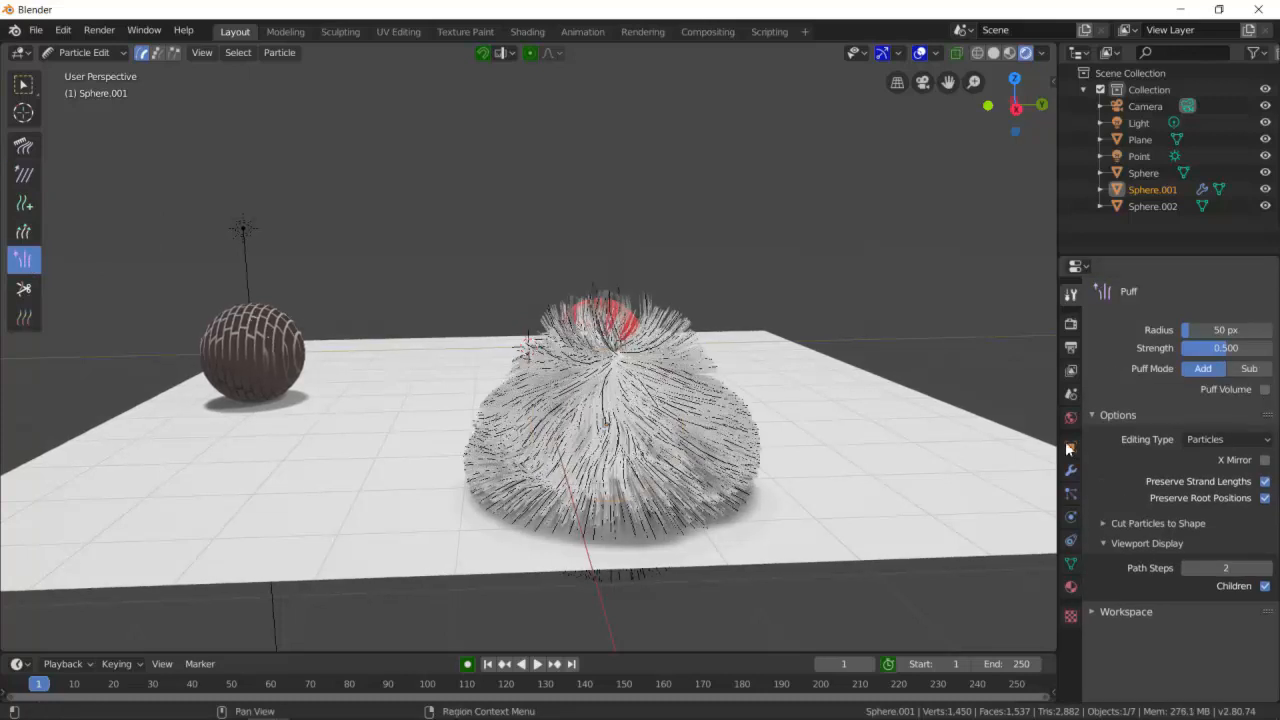
- Trim the hair strands on the sphere with the Cut brush
click(23, 288)
scroll(733, 302, up, 4)
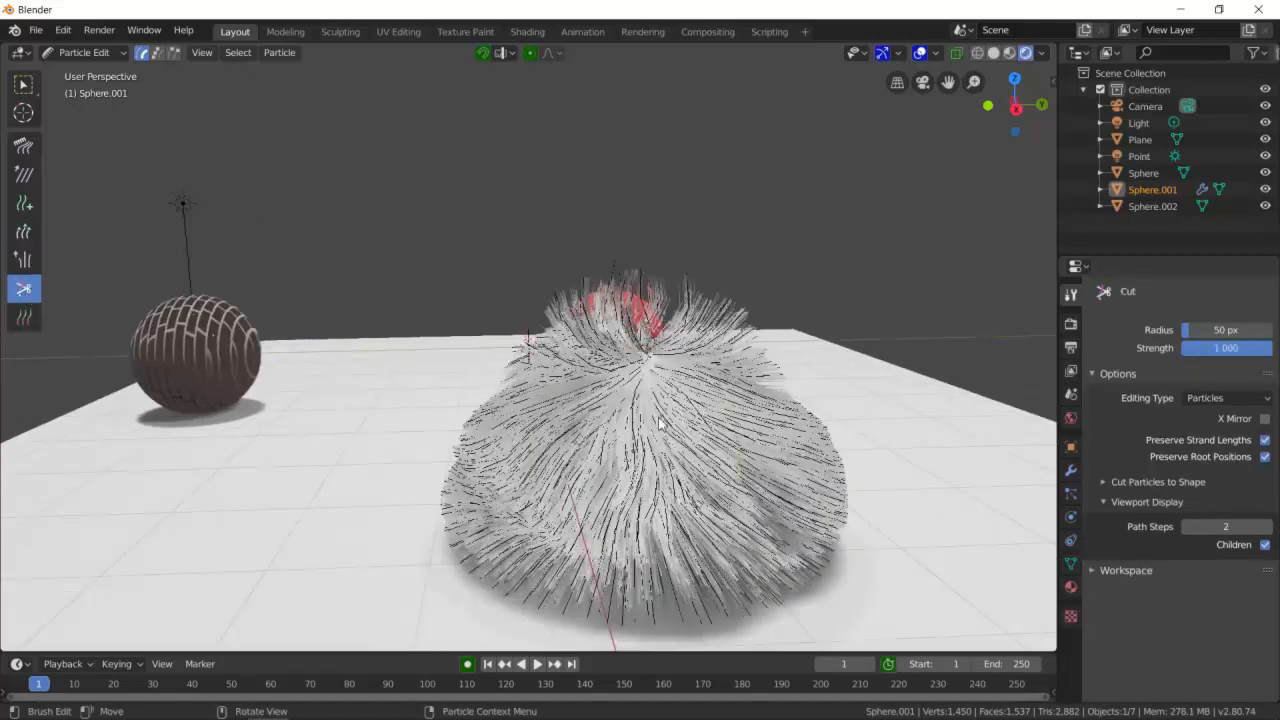
mouse_move(733, 302)
mouse_down()
mouse_move(850, 380)
mouse_move(734, 303)
mouse_move(900, 480)
mouse_move(795, 422)
mouse_move(871, 463)
mouse_up()
middle_drag(871, 463, 725, 455)
scroll(345, 397, down, 3)
mouse_move(340, 396)
mouse_down()
mouse_move(240, 430)
mouse_move(306, 429)
mouse_move(94, 400)
mouse_move(178, 426)
mouse_move(306, 437)
mouse_up()
middle_drag(306, 437, 480, 446)
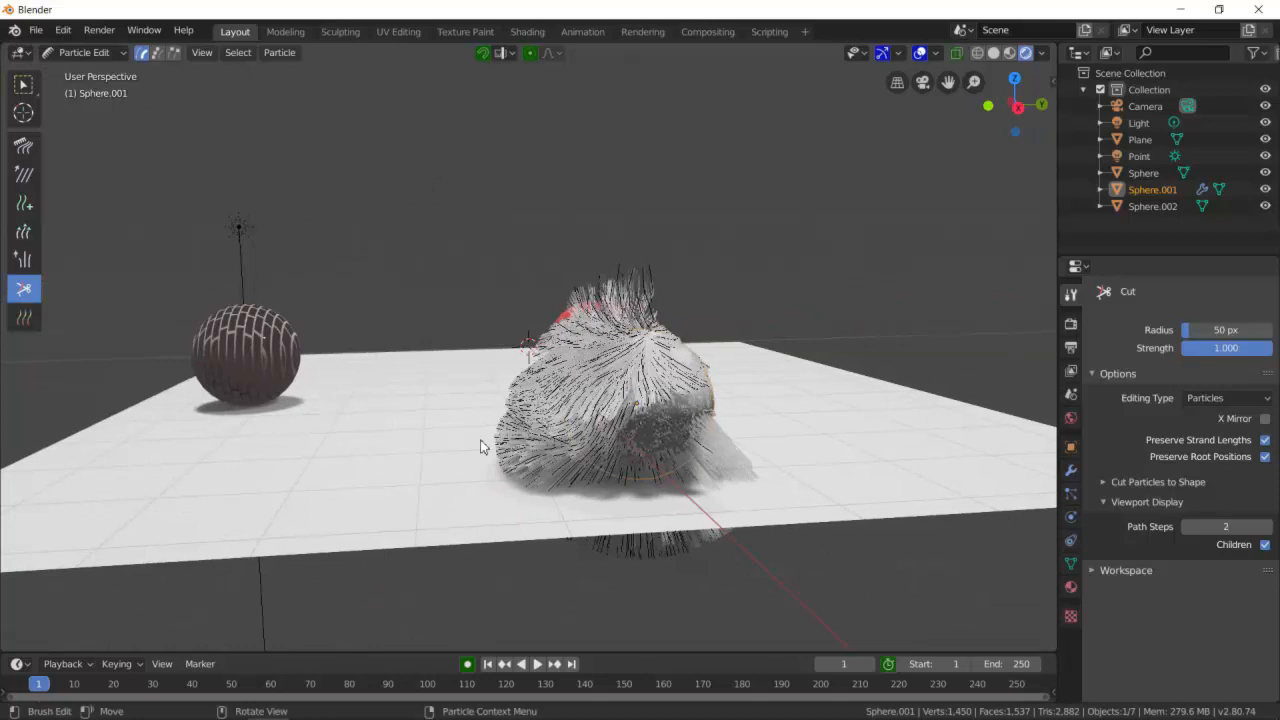
- Review the particle system's Children, Kink, Roughness, Clumping, Parting and Hair Shape settings
click(1104, 503)
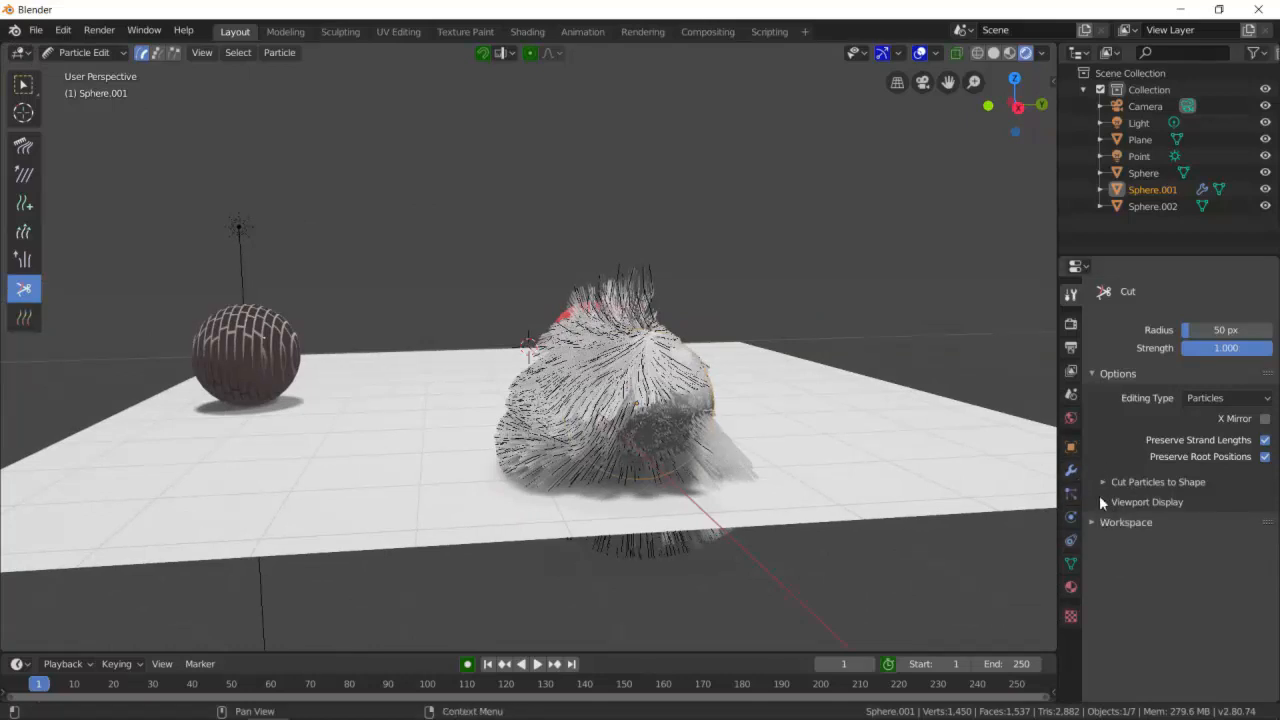
click(1094, 375)
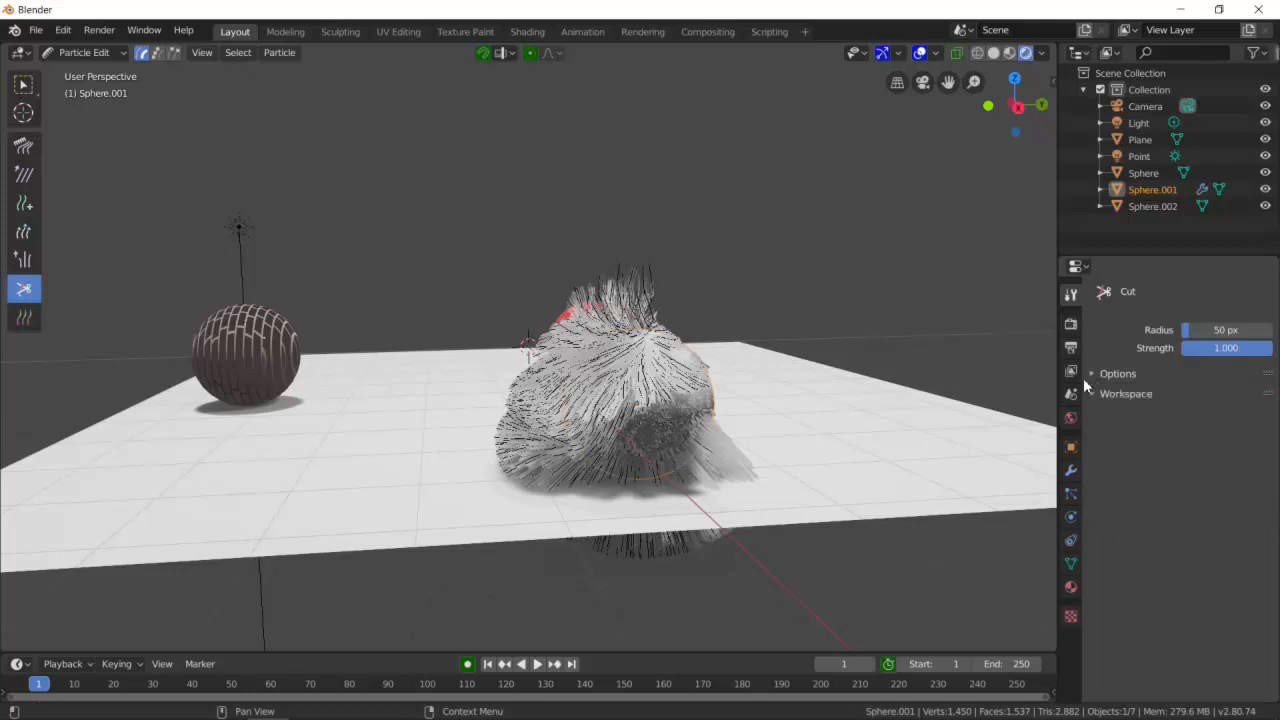
click(1071, 493)
scroll(1160, 540, down, 8)
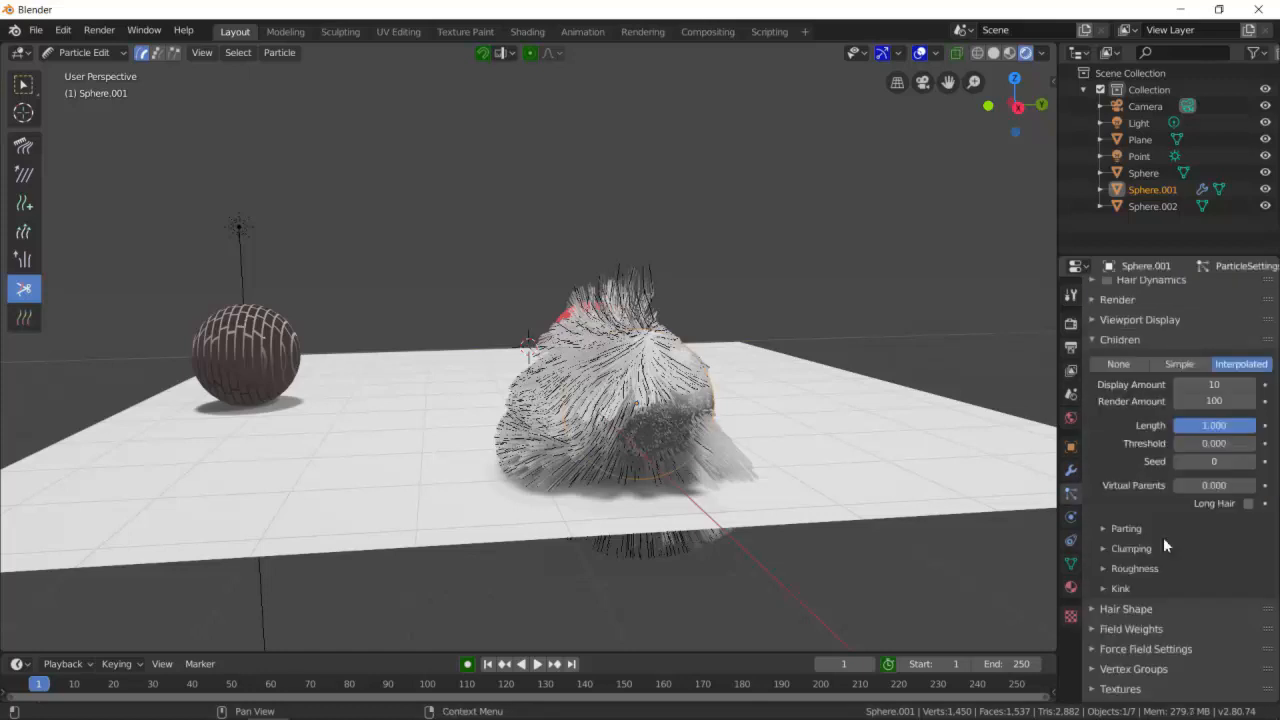
click(1091, 593)
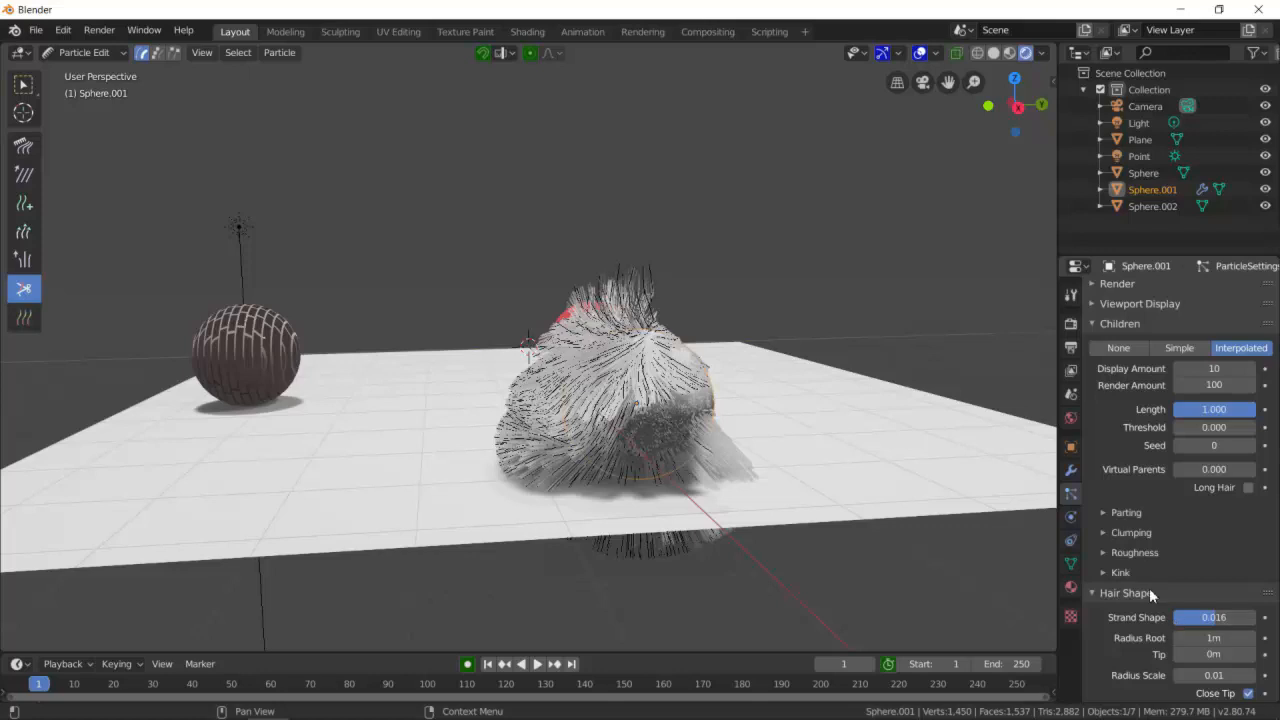
scroll(1120, 566, down, 2)
scroll(1190, 588, down, 1)
scroll(1143, 540, up, 2)
click(1105, 547)
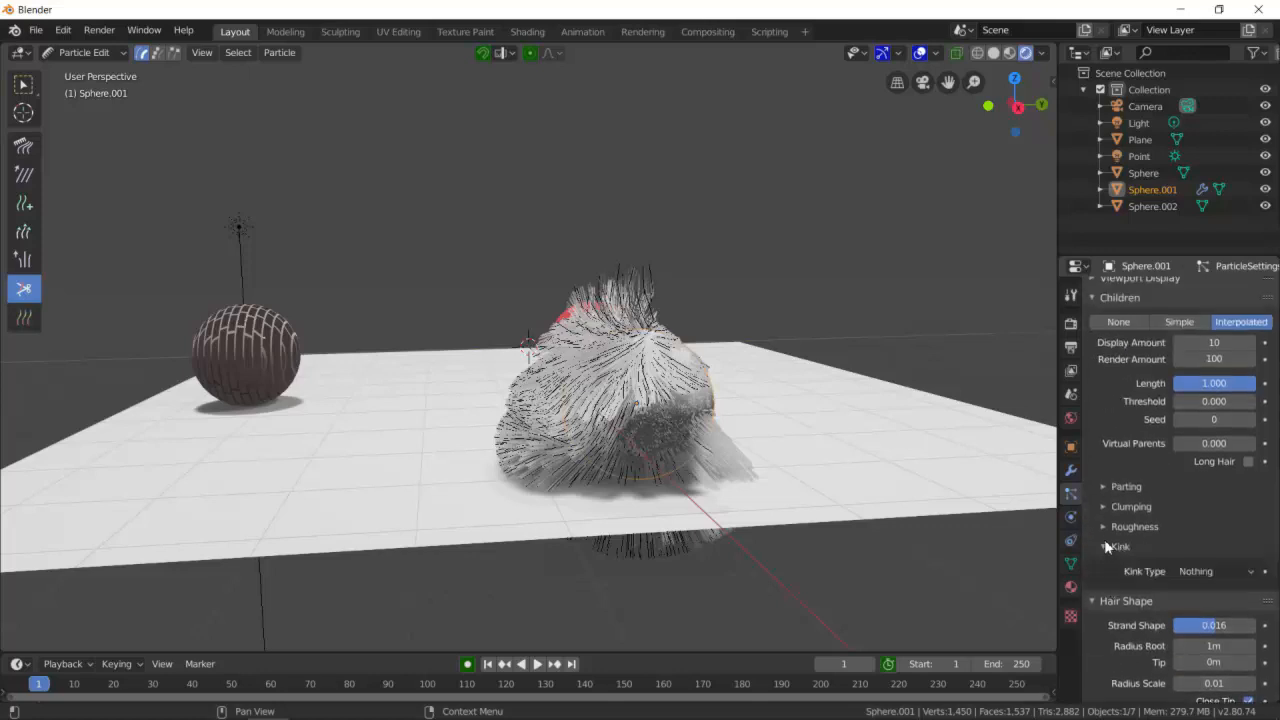
click(1104, 527)
click(1104, 506)
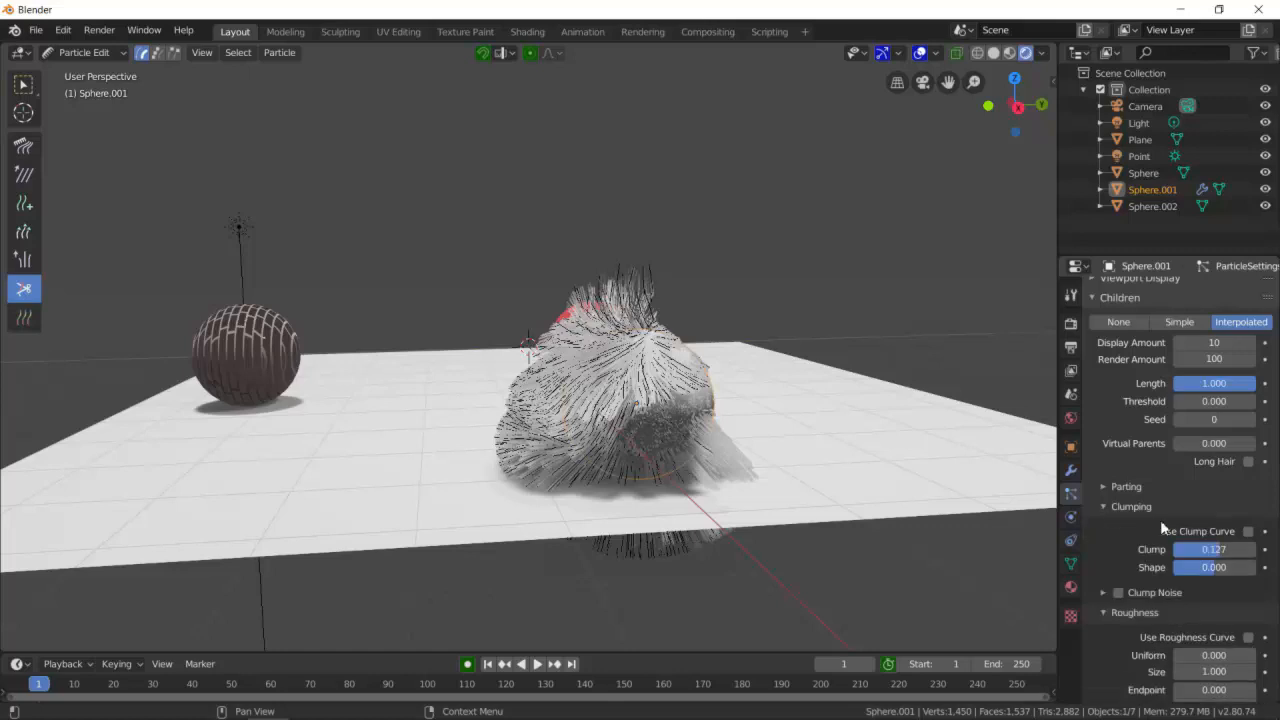
click(1112, 487)
scroll(1149, 497, up, 3)
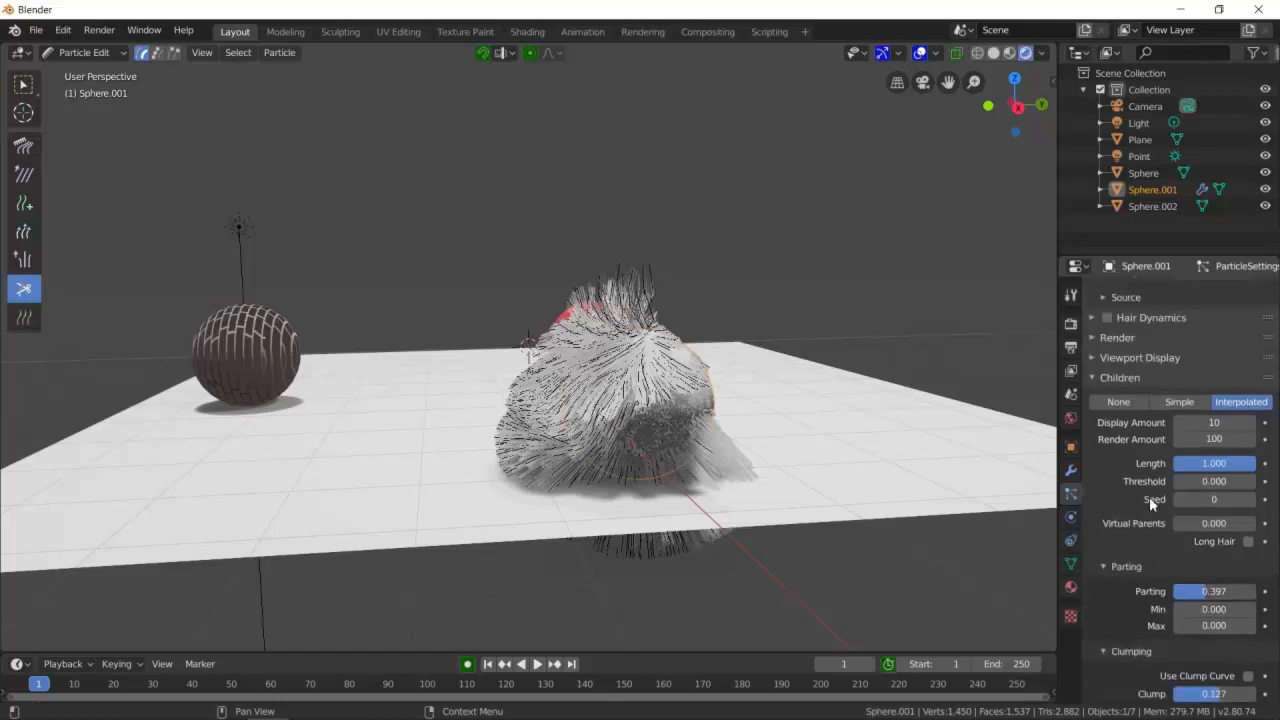
scroll(1149, 496, up, 2)
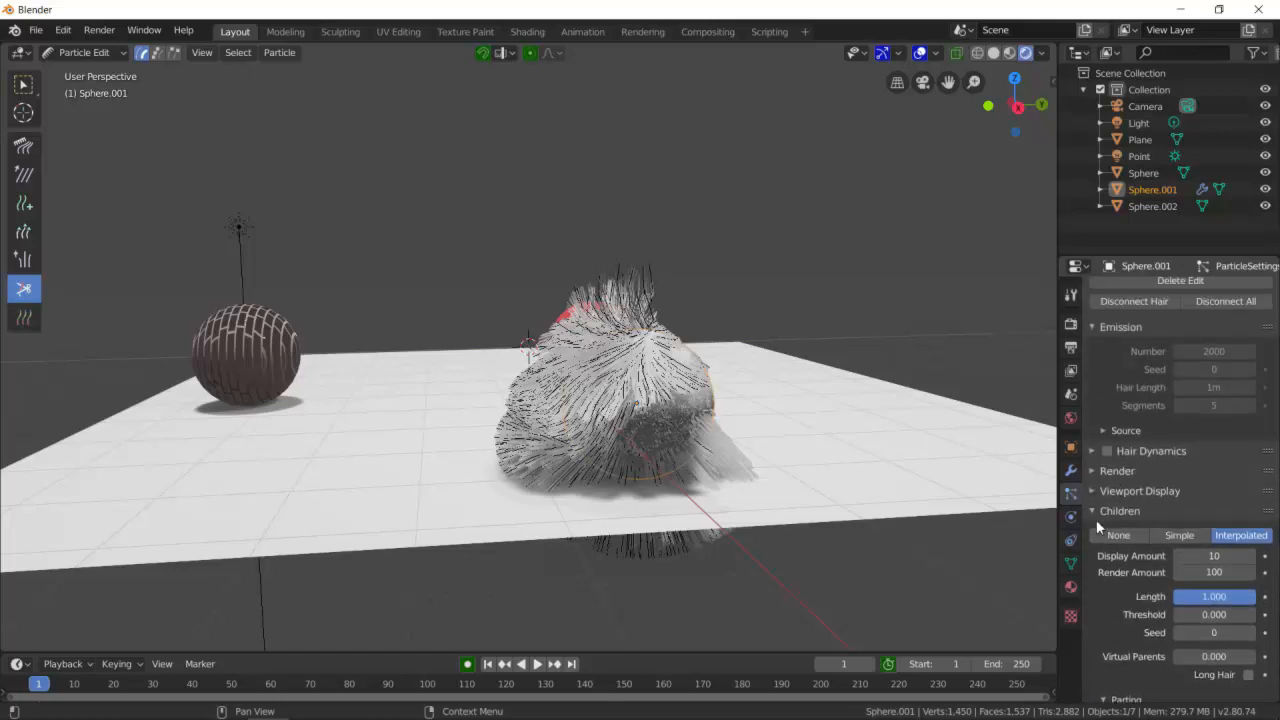
- Set the hair render Path Steps to 5
click(1097, 515)
click(1091, 452)
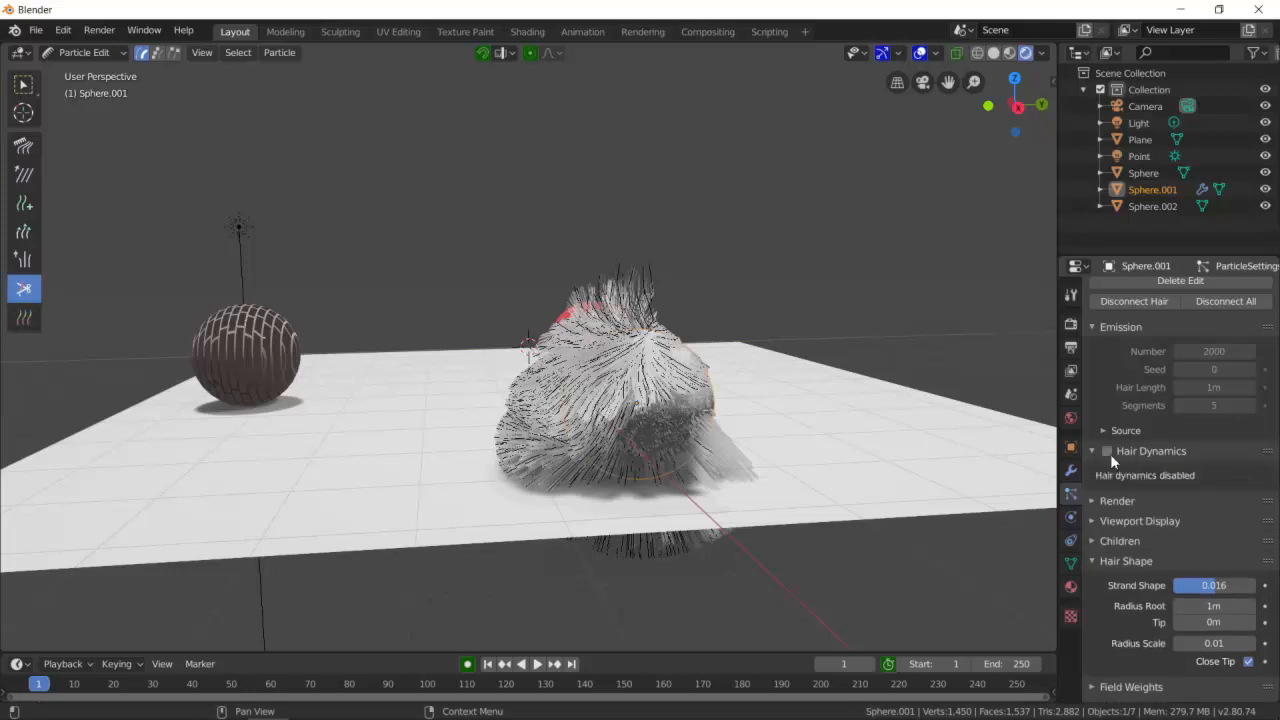
click(1108, 453)
click(1097, 452)
click(1110, 471)
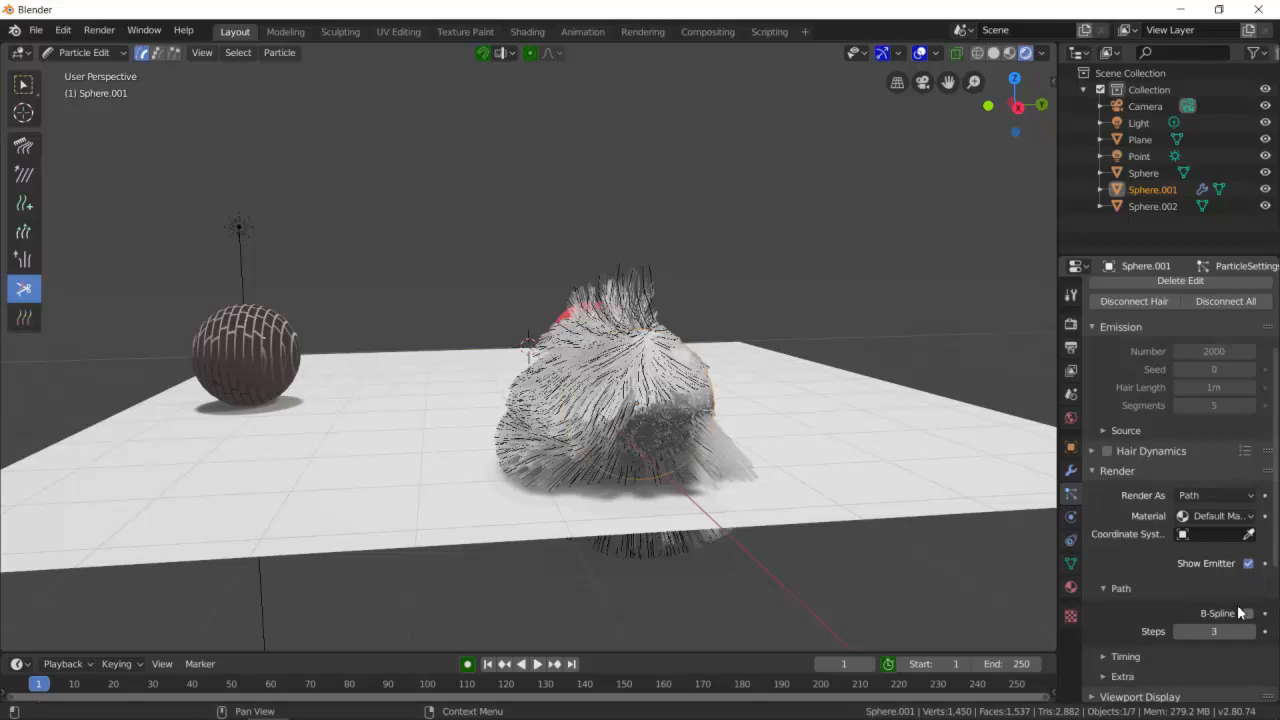
click(1215, 631)
key(Return)
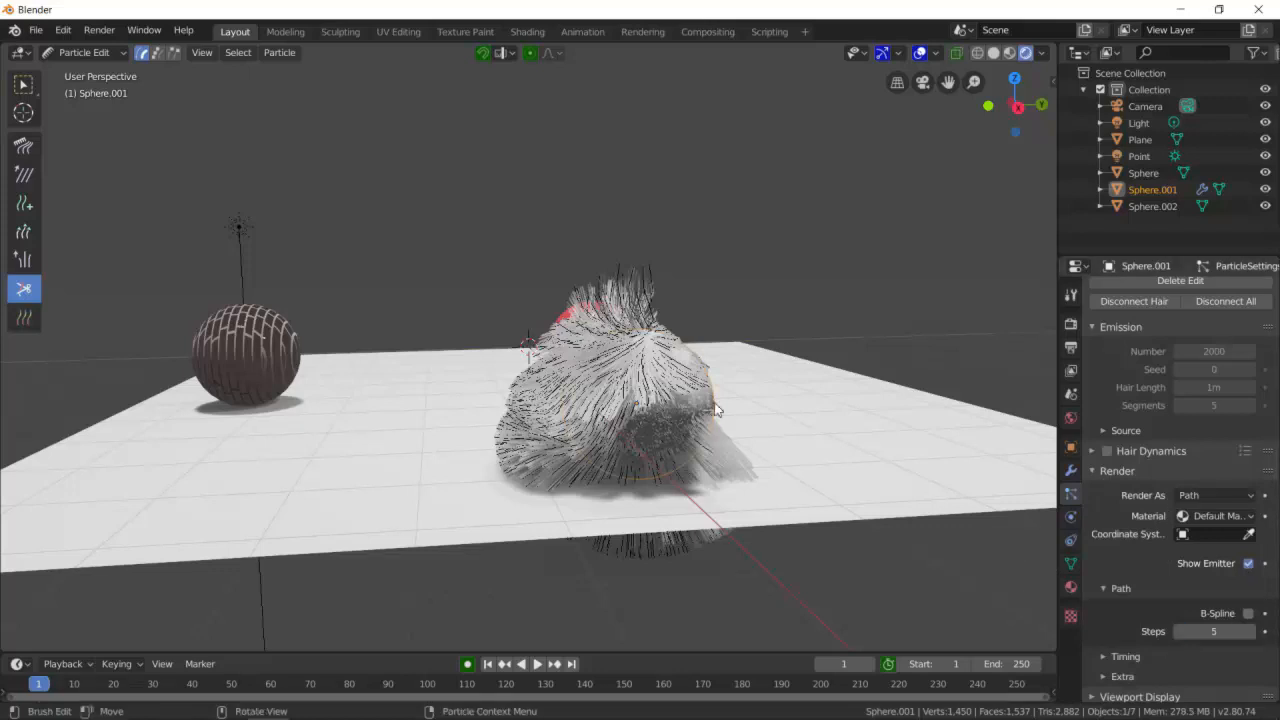
scroll(680, 378, up, 2)
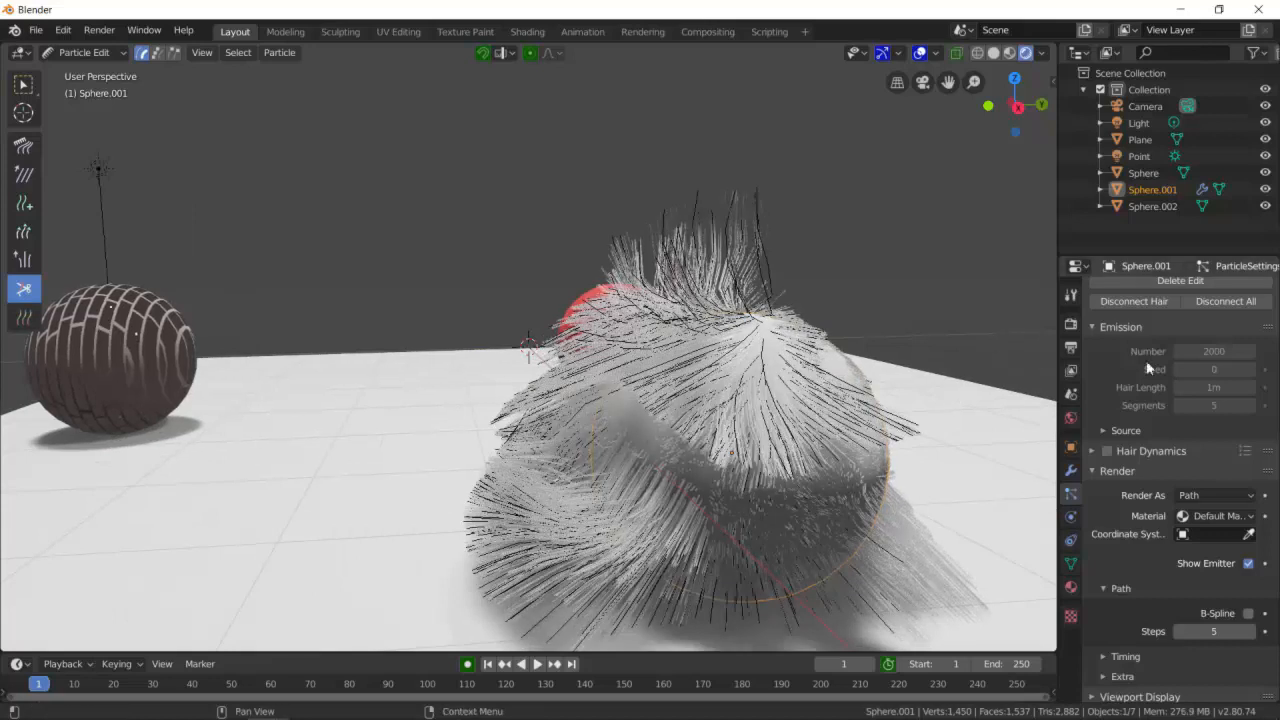
scroll(1146, 360, up, 3)
scroll(1156, 366, down, 8)
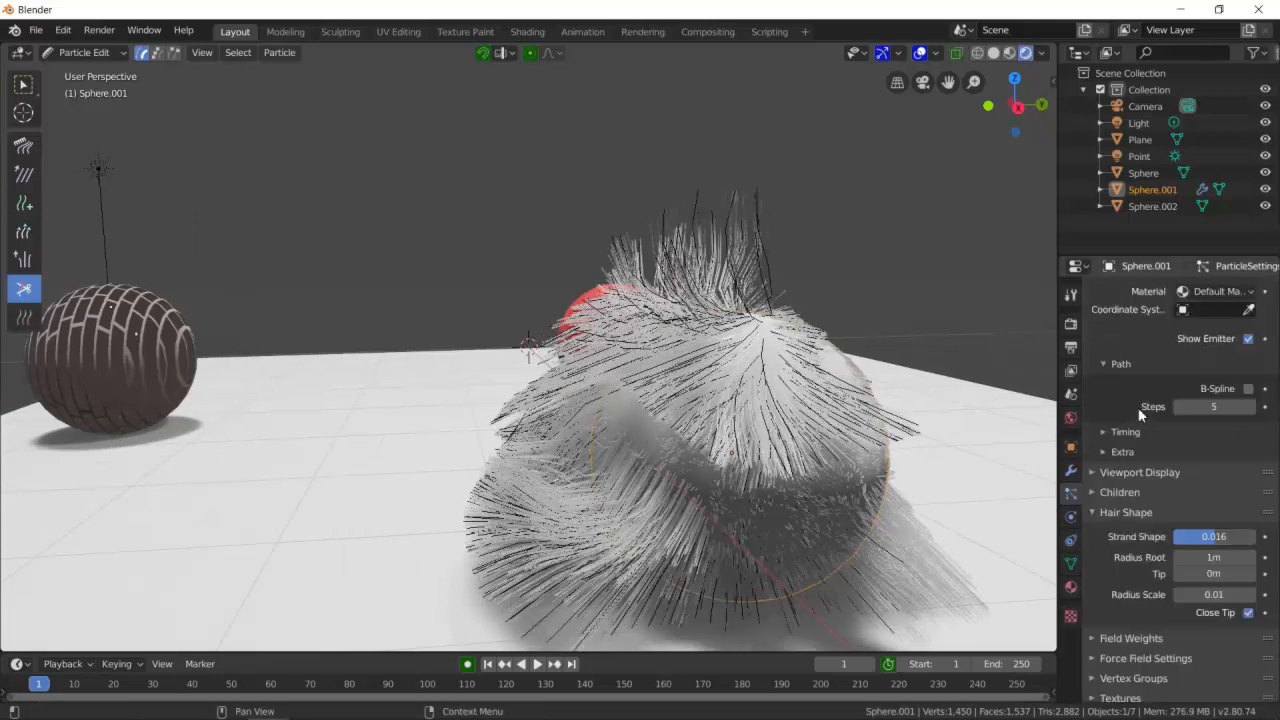
scroll(1138, 418, up, 6)
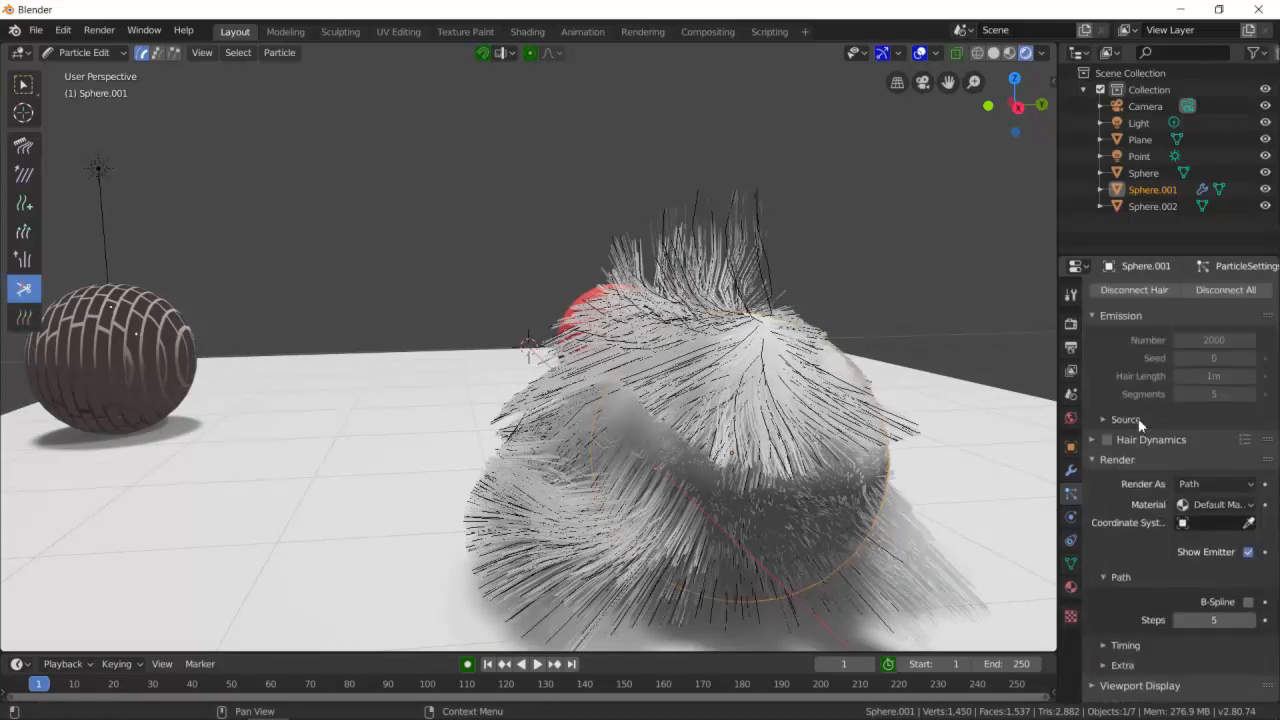
- Add a new material to the hairy sphere and set its base color to pink
click(1070, 587)
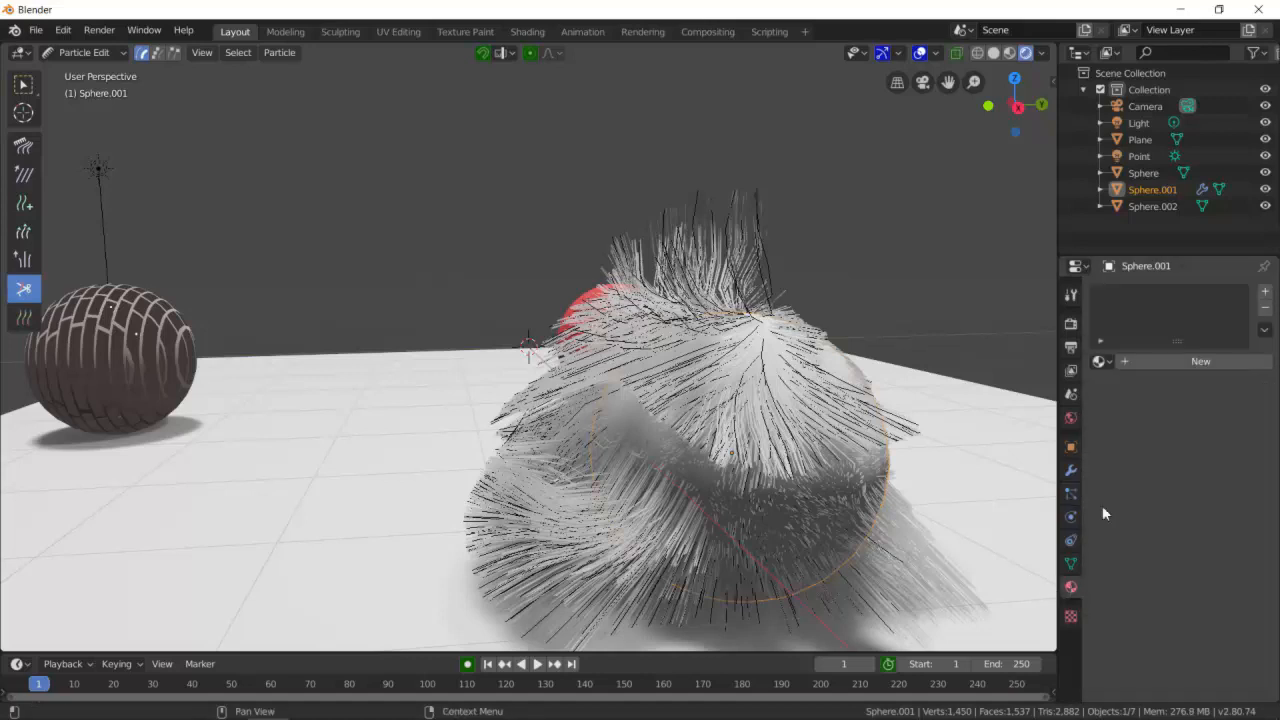
click(1190, 362)
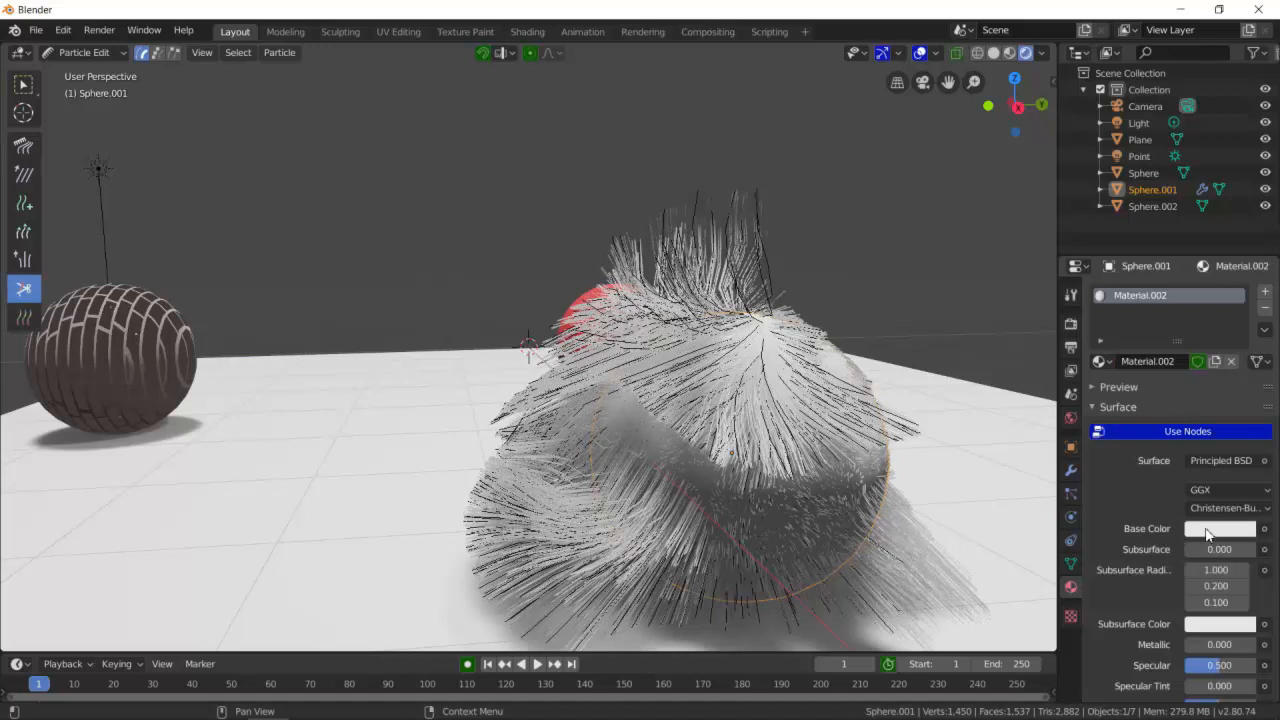
click(1208, 531)
drag(1190, 387, 1207, 368)
mouse_move(960, 402)
middle_down()
mouse_move(908, 411)
mouse_move(914, 400)
mouse_move(978, 403)
middle_up()
scroll(978, 403, down, 8)
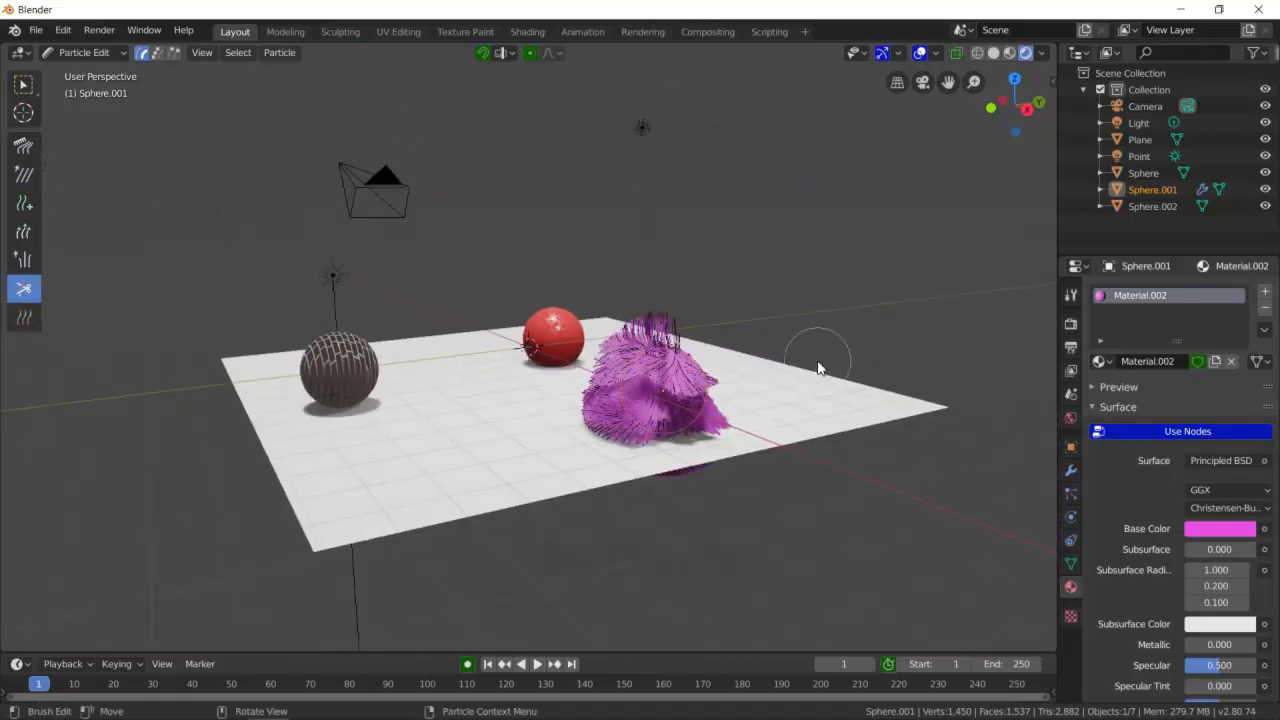
middle_drag(804, 306, 830, 326)
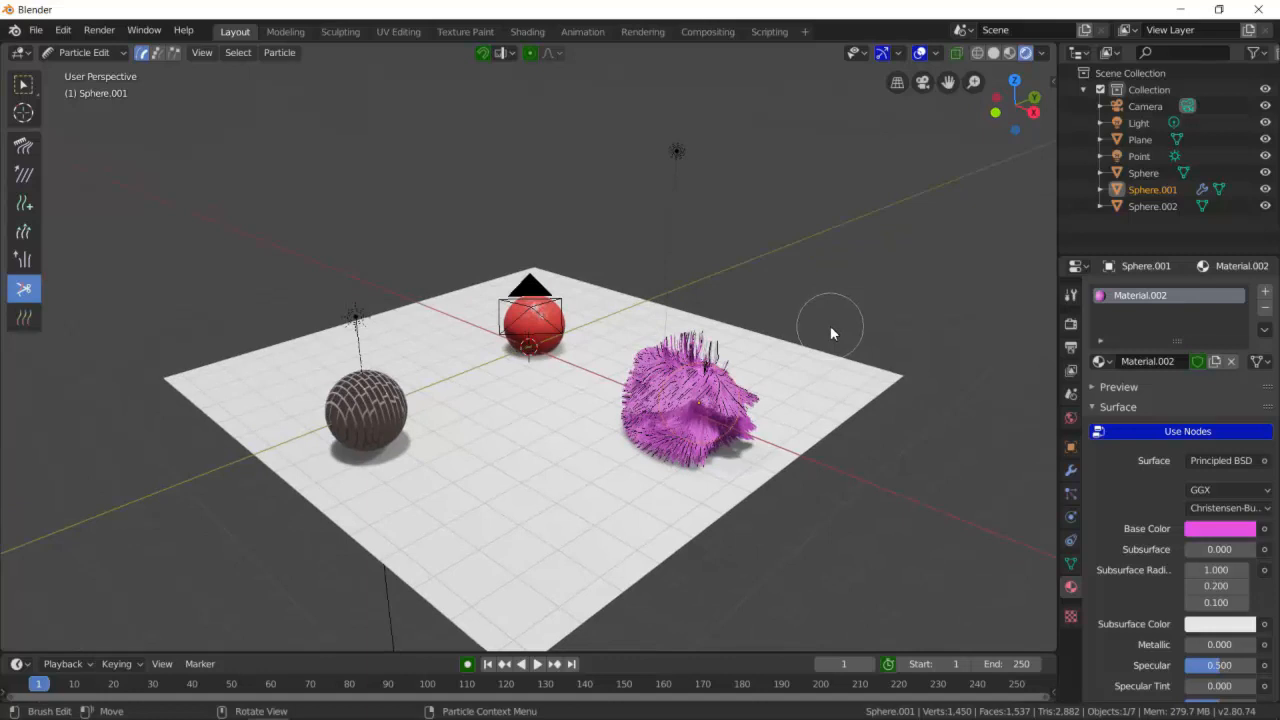
scroll(731, 405, up, 2)
mouse_move(654, 407)
middle_down()
mouse_move(711, 397)
mouse_move(618, 408)
middle_up()
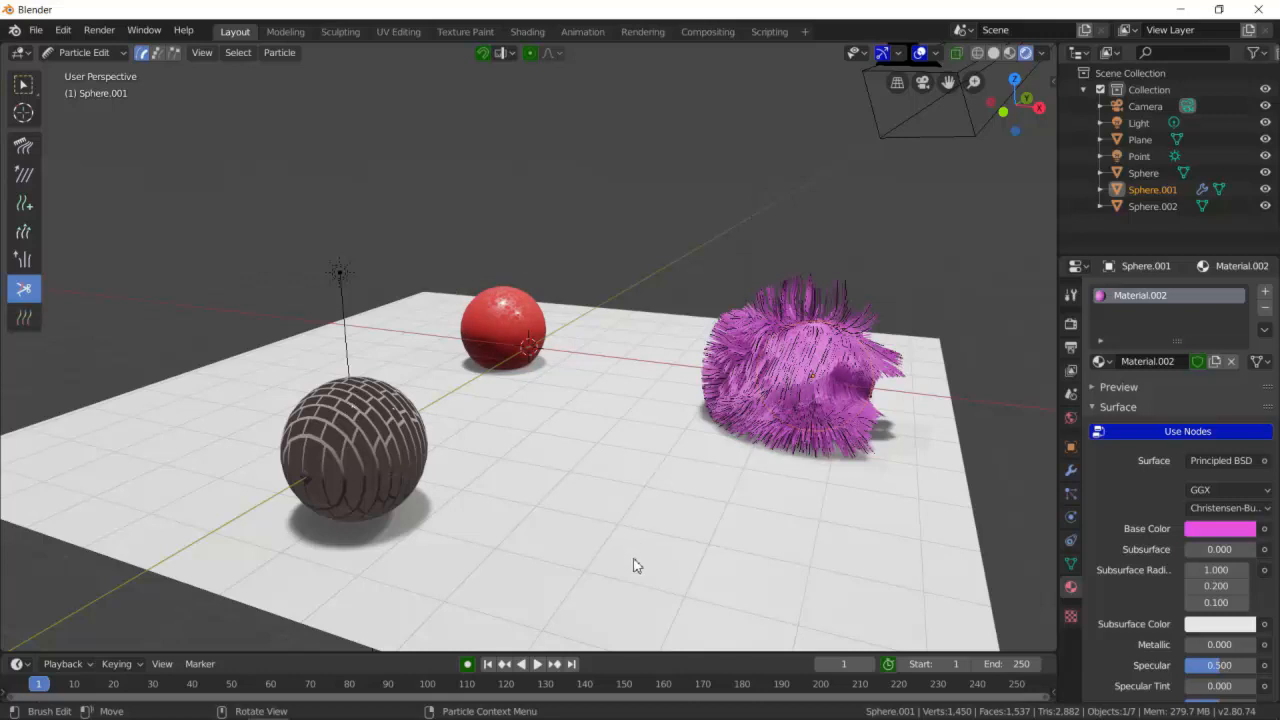
- Open the Dog model.blend file, discarding changes to the current unsaved scene
click(35, 30)
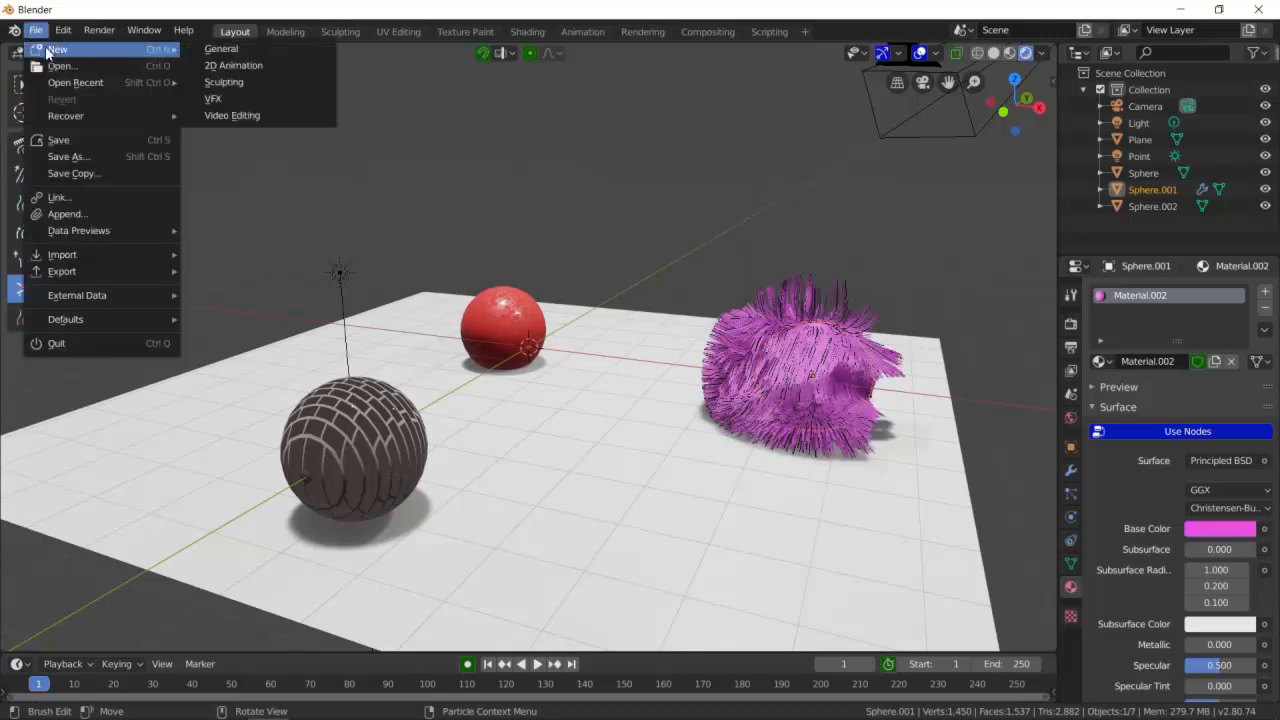
click(58, 67)
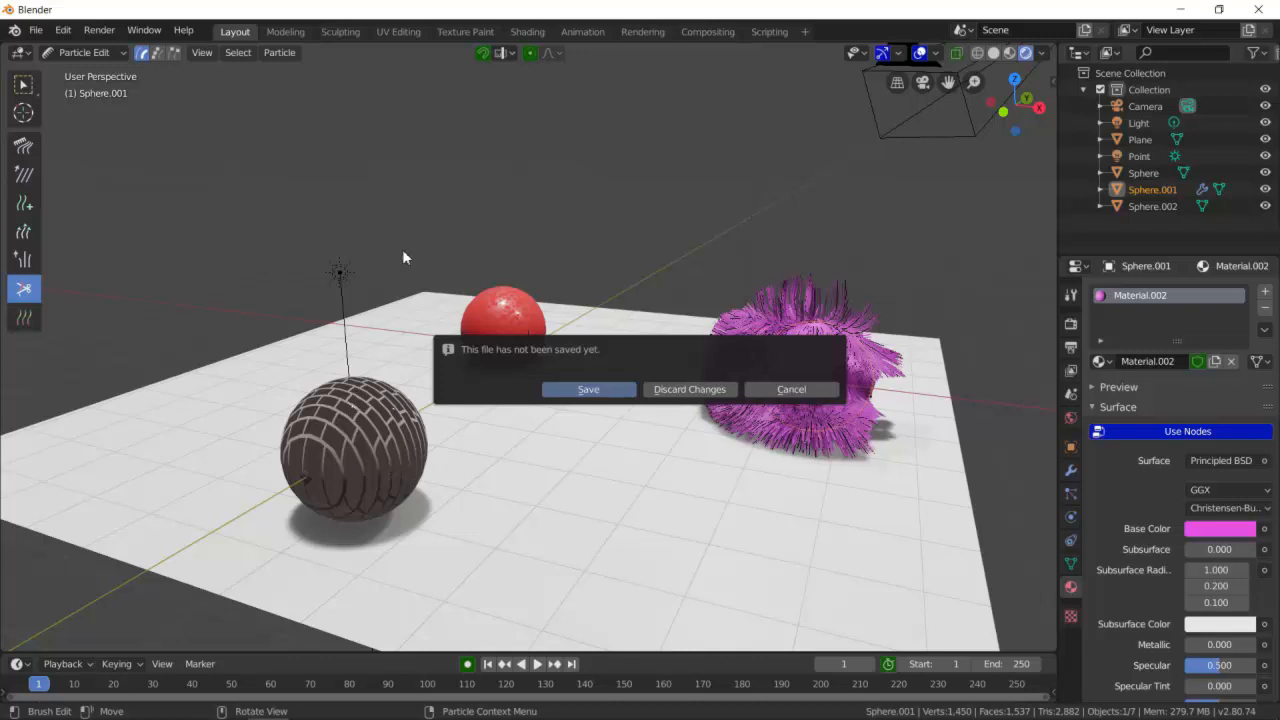
click(675, 392)
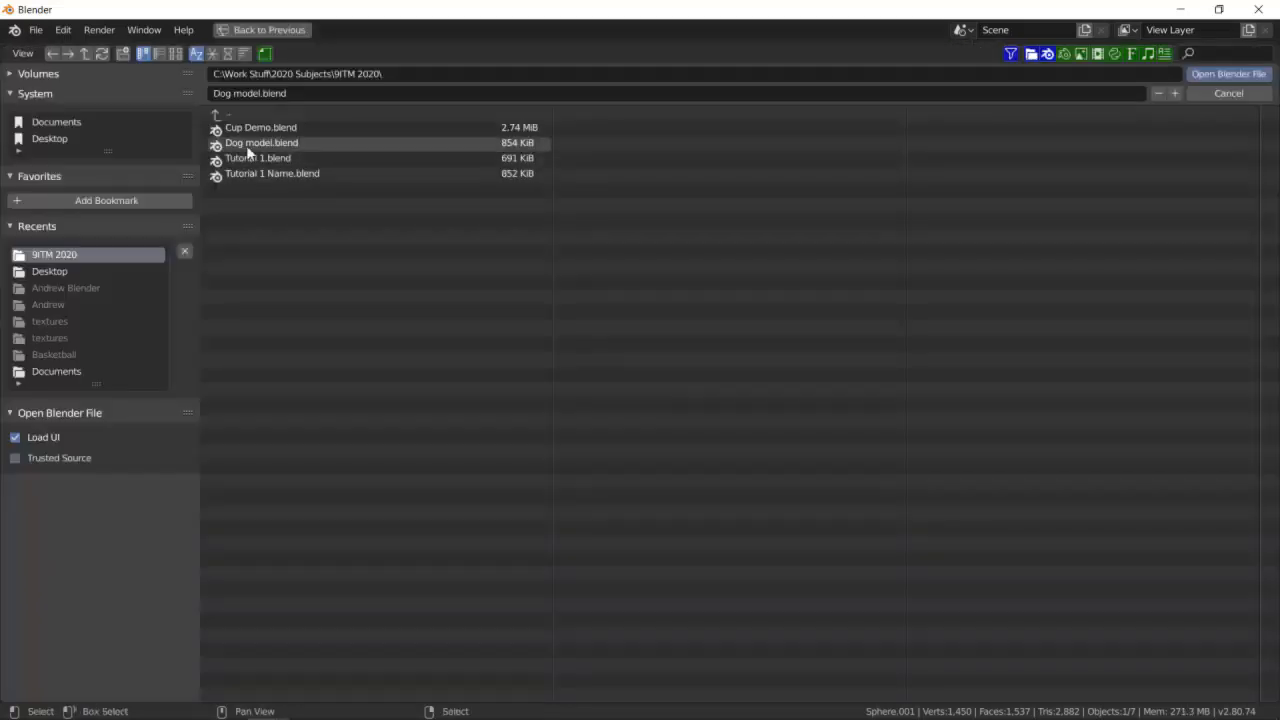
double_click(278, 147)
- Select the dog model and merge the split viewports into a single 3D view
scroll(508, 355, up, 5)
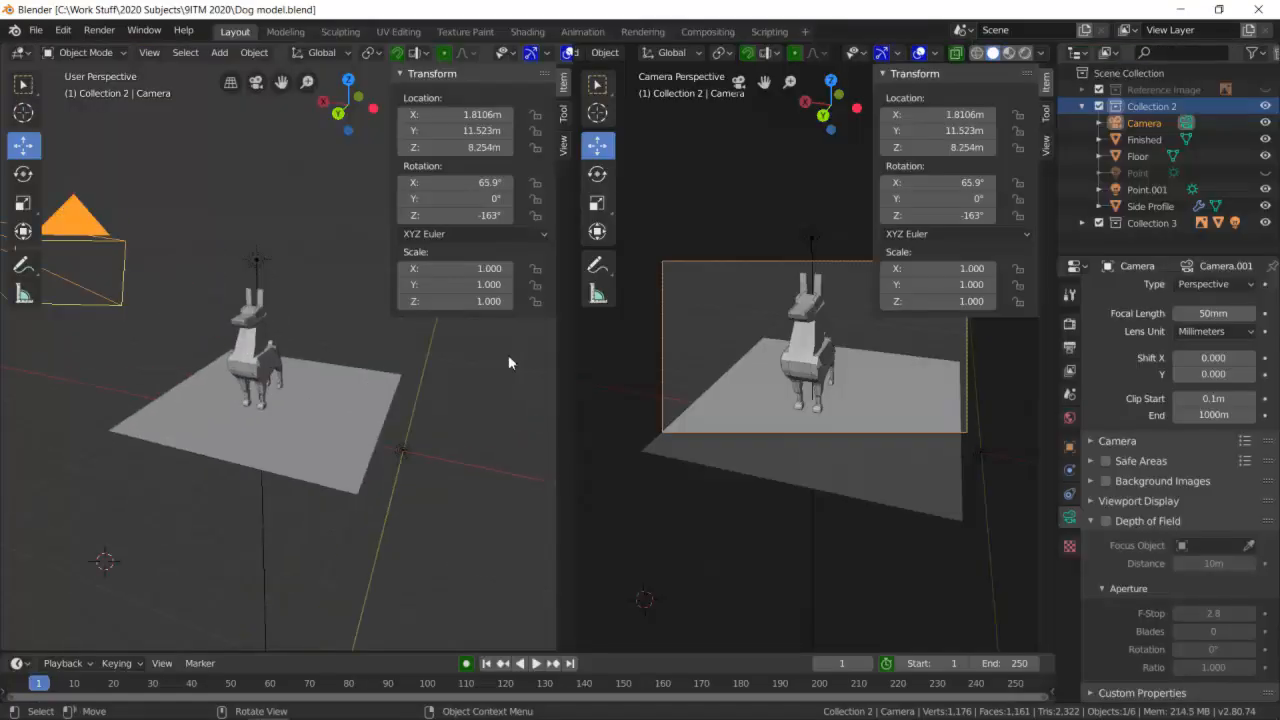
click(234, 378)
middle_drag(262, 384, 405, 403)
scroll(251, 380, up, 2)
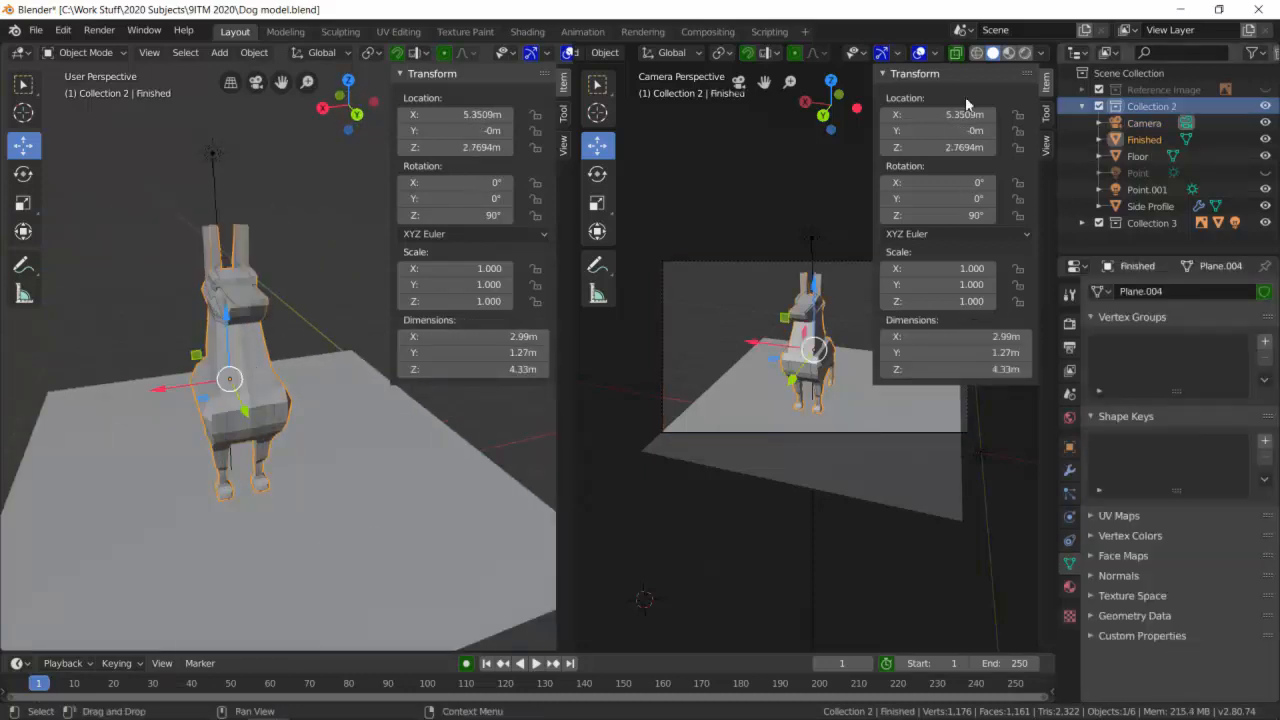
drag(572, 45, 611, 94)
scroll(527, 275, down, 2)
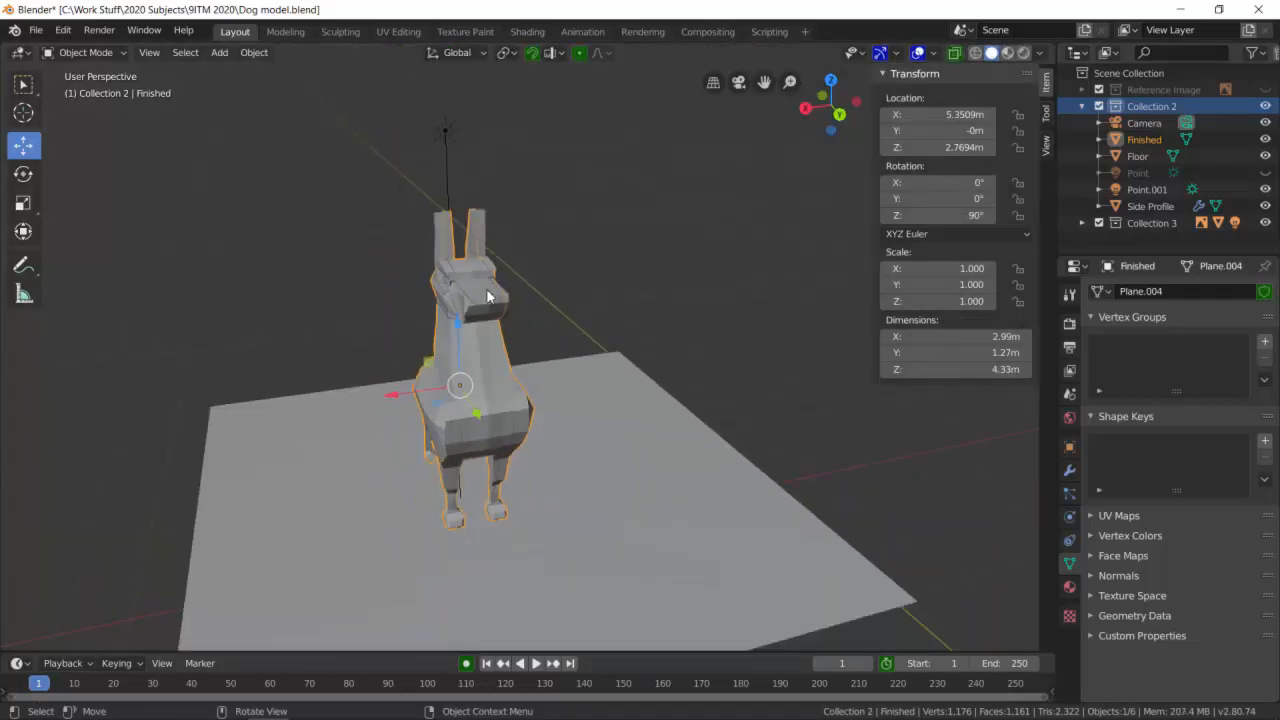
- Delete the Side Profile object next to the dog
click(488, 296)
shift+click(524, 410)
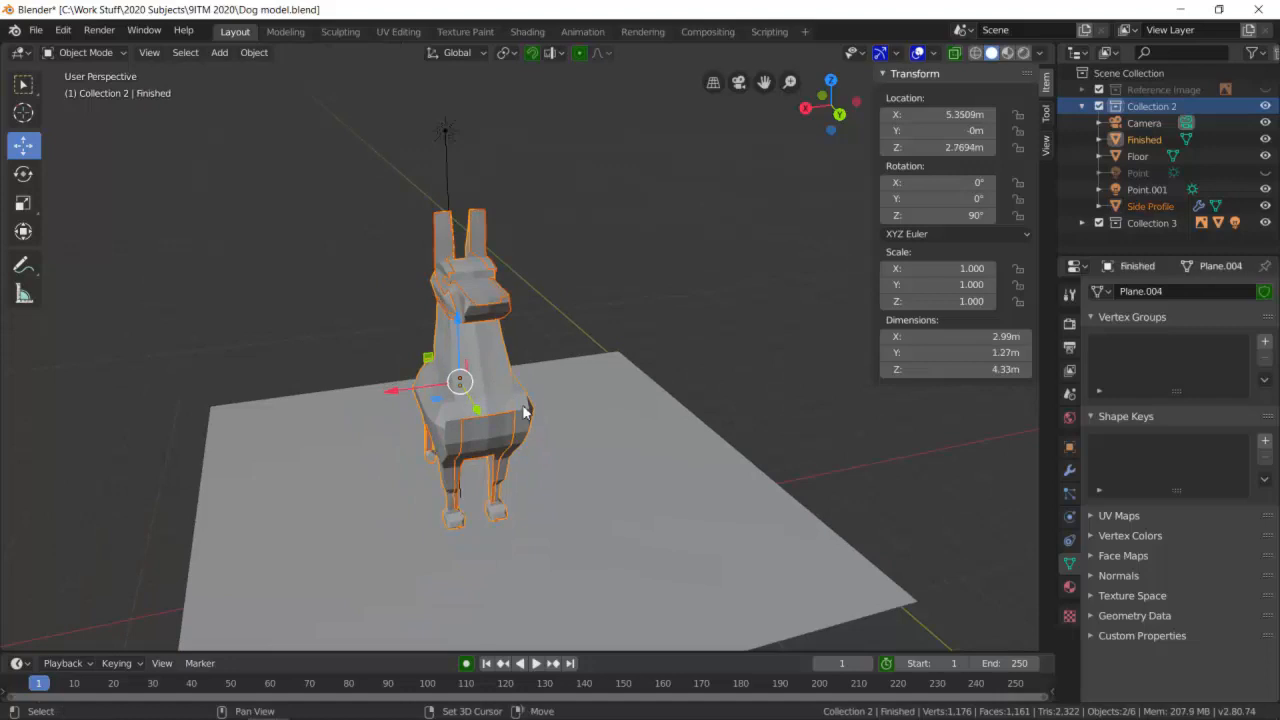
key(Delete)
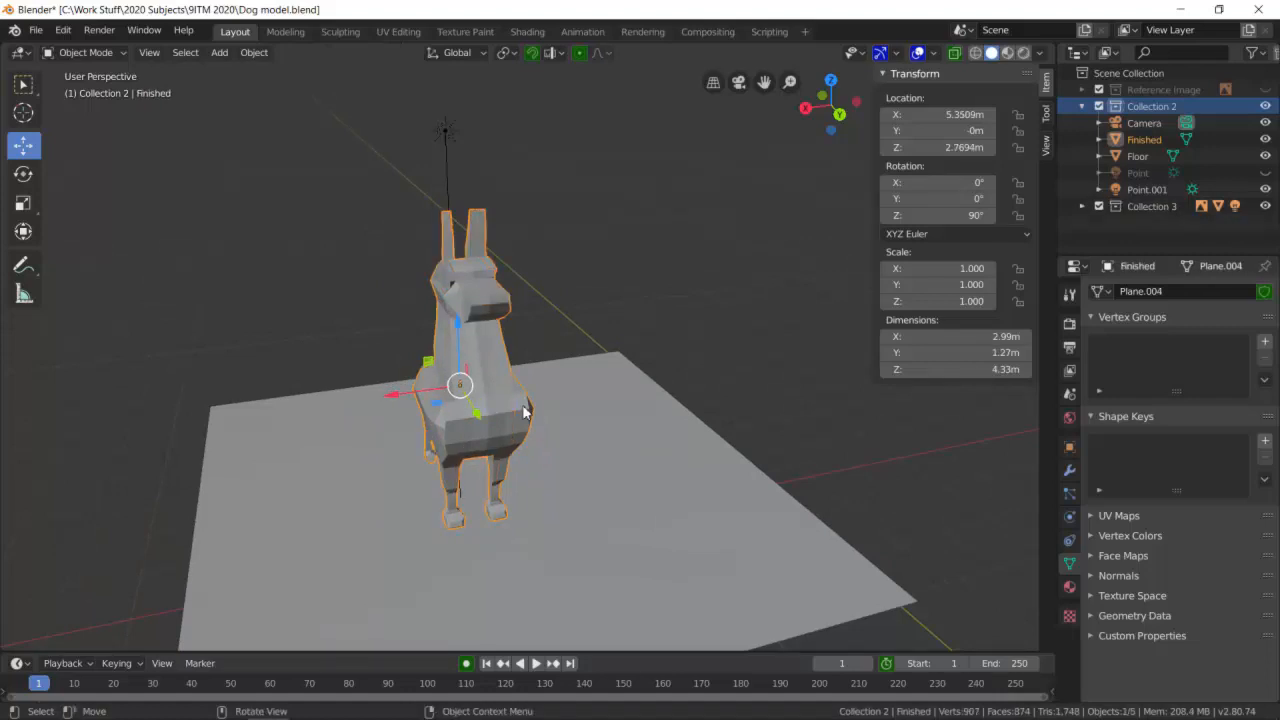
- Switch to the Sculpting workspace and enable Dyntopo for the dog
click(339, 31)
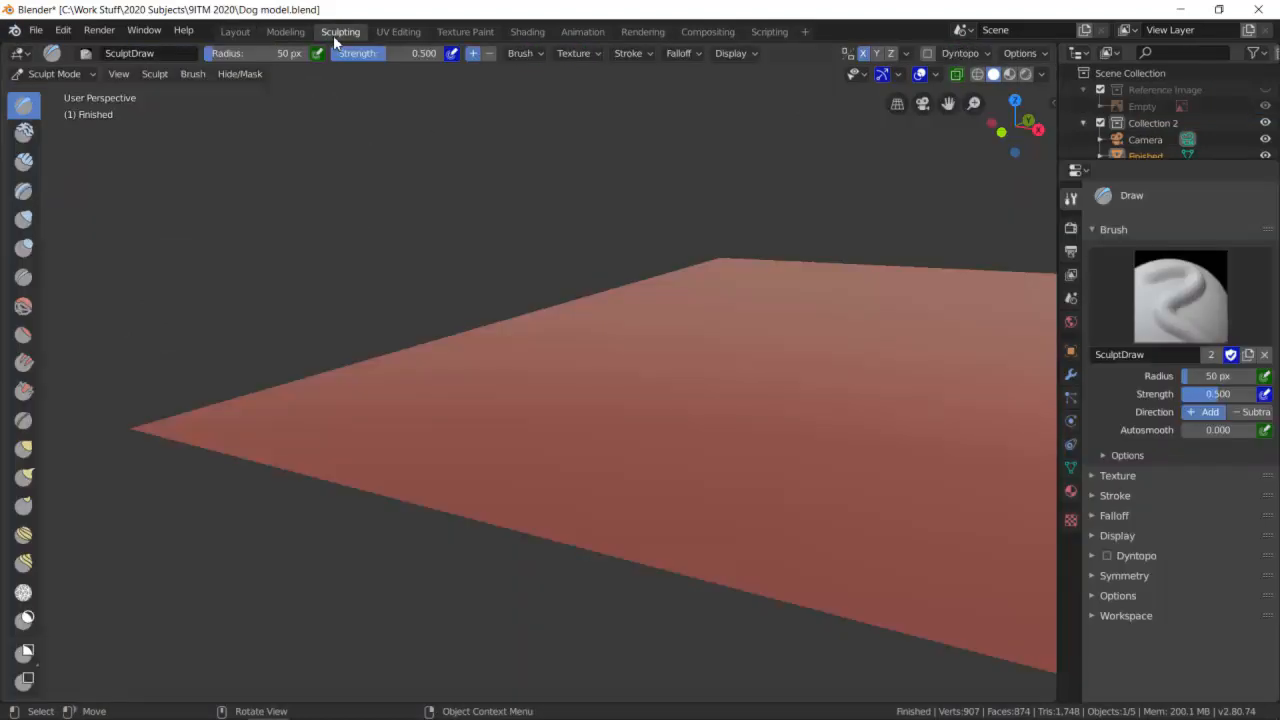
scroll(700, 335, down, 6)
middle_drag(722, 336, 568, 382)
scroll(480, 420, up, 6)
middle_drag(411, 482, 422, 469)
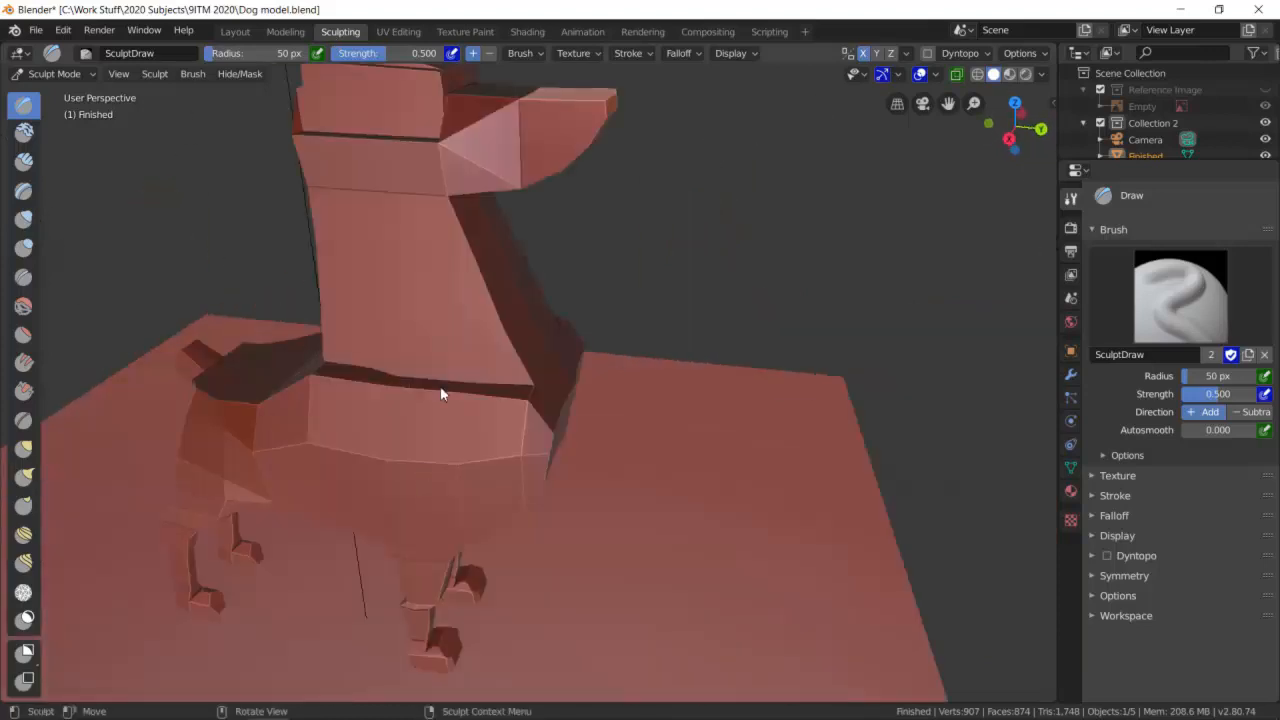
click(1109, 556)
click(1094, 558)
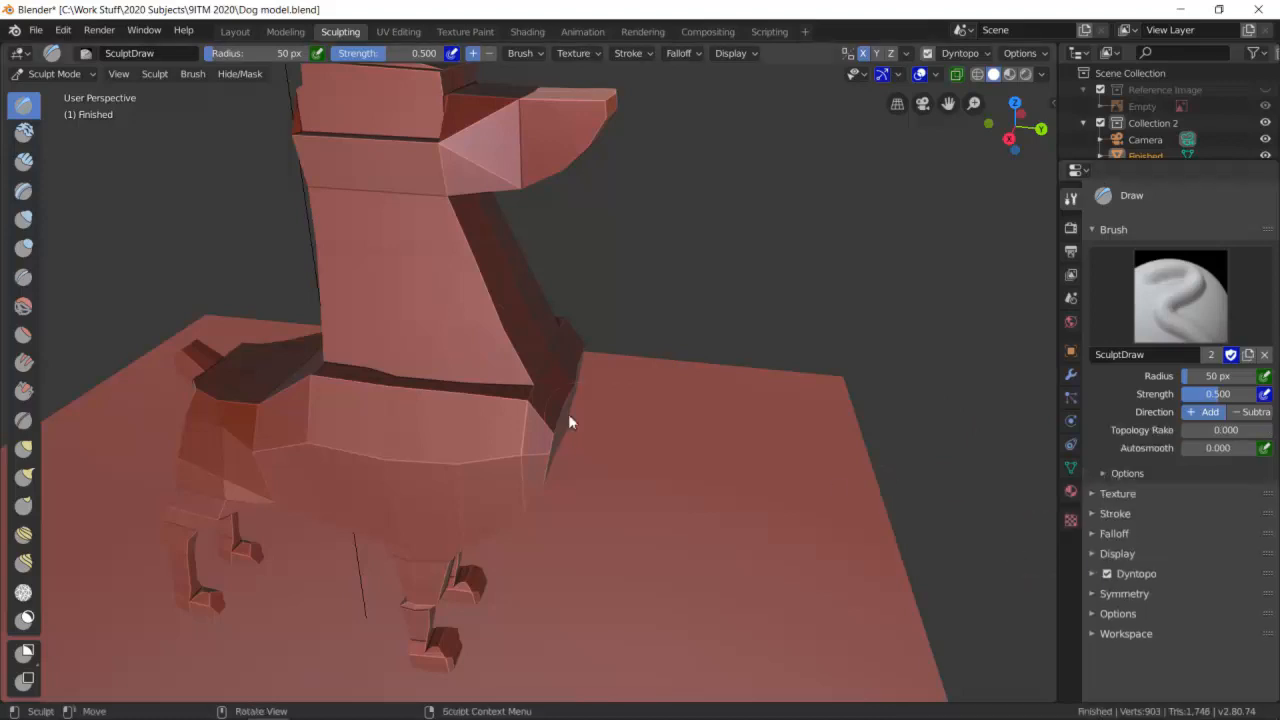
- Sculpt strokes with the Draw brush around the dog's neck and body
mouse_move(357, 383)
mouse_down()
mouse_move(537, 414)
mouse_move(485, 421)
mouse_up()
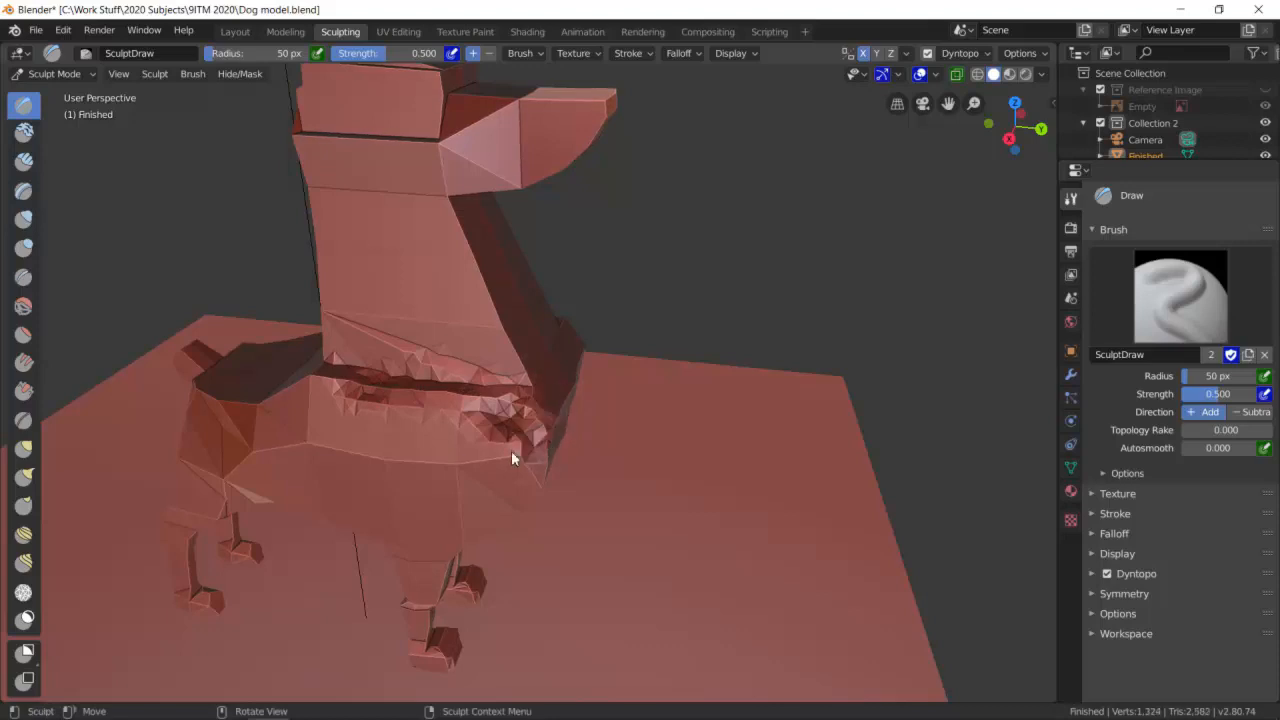
middle_drag(557, 425, 128, 289)
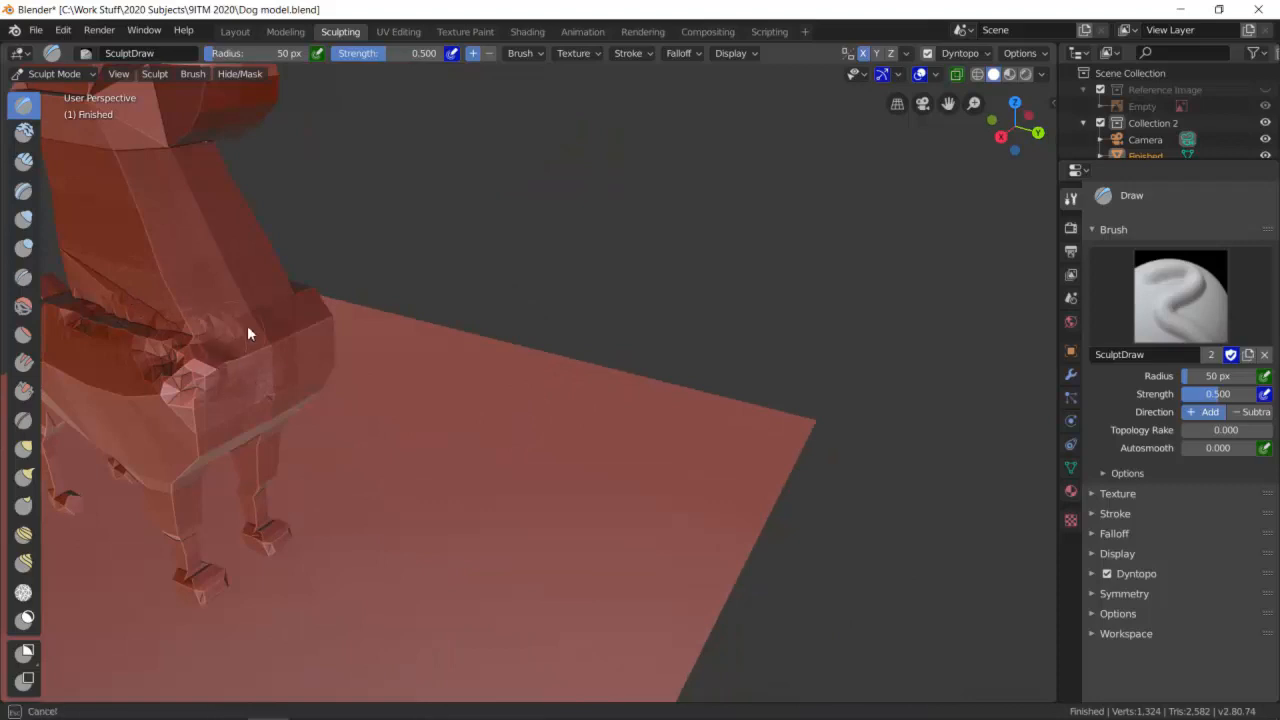
drag(254, 325, 215, 352)
drag(277, 323, 310, 350)
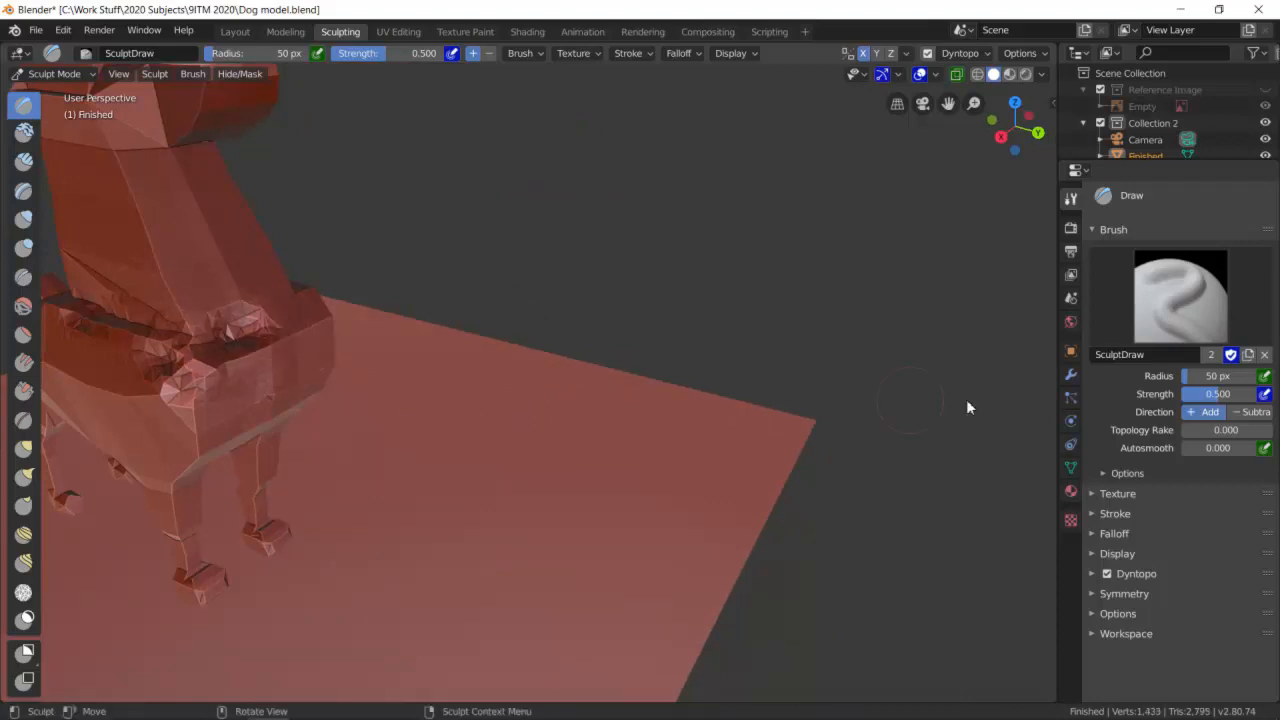
middle_drag(261, 352, 332, 357)
mouse_move(545, 328)
mouse_down()
mouse_move(572, 307)
mouse_move(491, 206)
mouse_move(468, 164)
mouse_move(500, 188)
mouse_move(480, 160)
mouse_move(462, 226)
mouse_move(448, 131)
mouse_move(481, 133)
mouse_move(460, 169)
mouse_move(482, 265)
mouse_move(530, 242)
mouse_up()
middle_drag(571, 247, 416, 295)
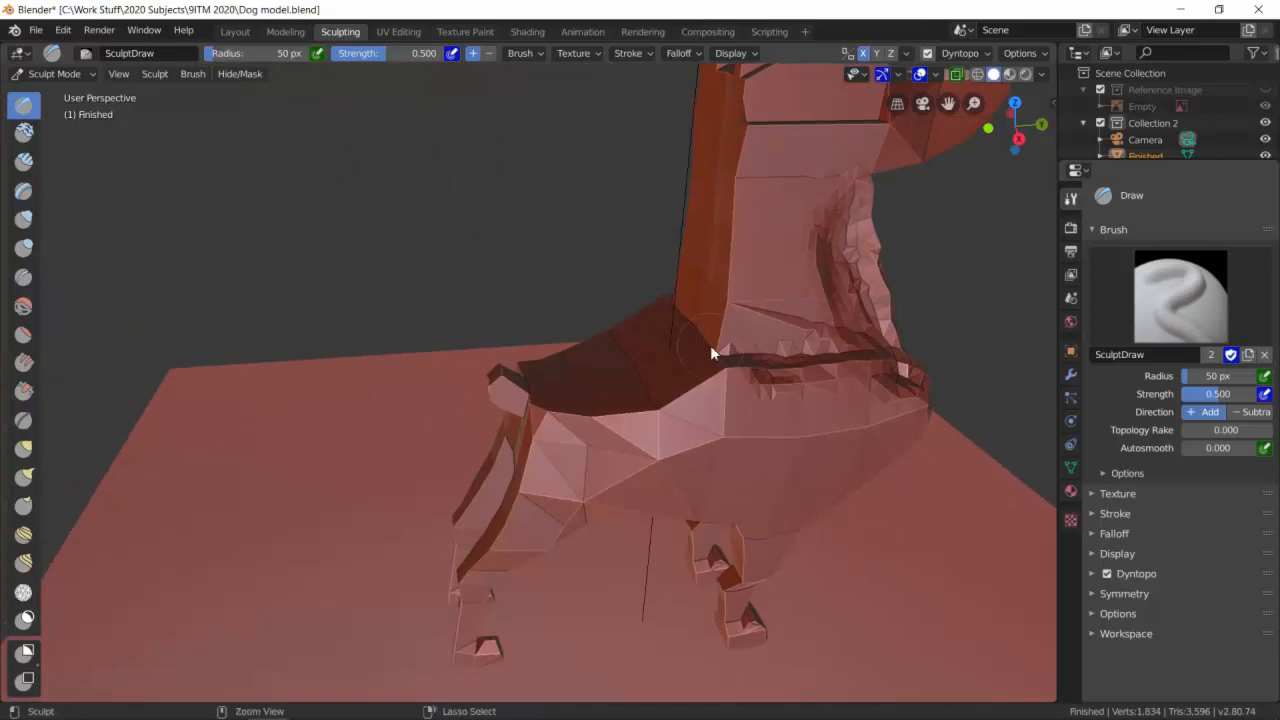
mouse_move(828, 333)
mouse_down()
mouse_move(867, 306)
mouse_move(836, 238)
mouse_up()
mouse_move(858, 312)
mouse_down()
mouse_move(842, 281)
mouse_move(863, 347)
mouse_move(843, 262)
mouse_move(860, 220)
mouse_move(882, 355)
mouse_up()
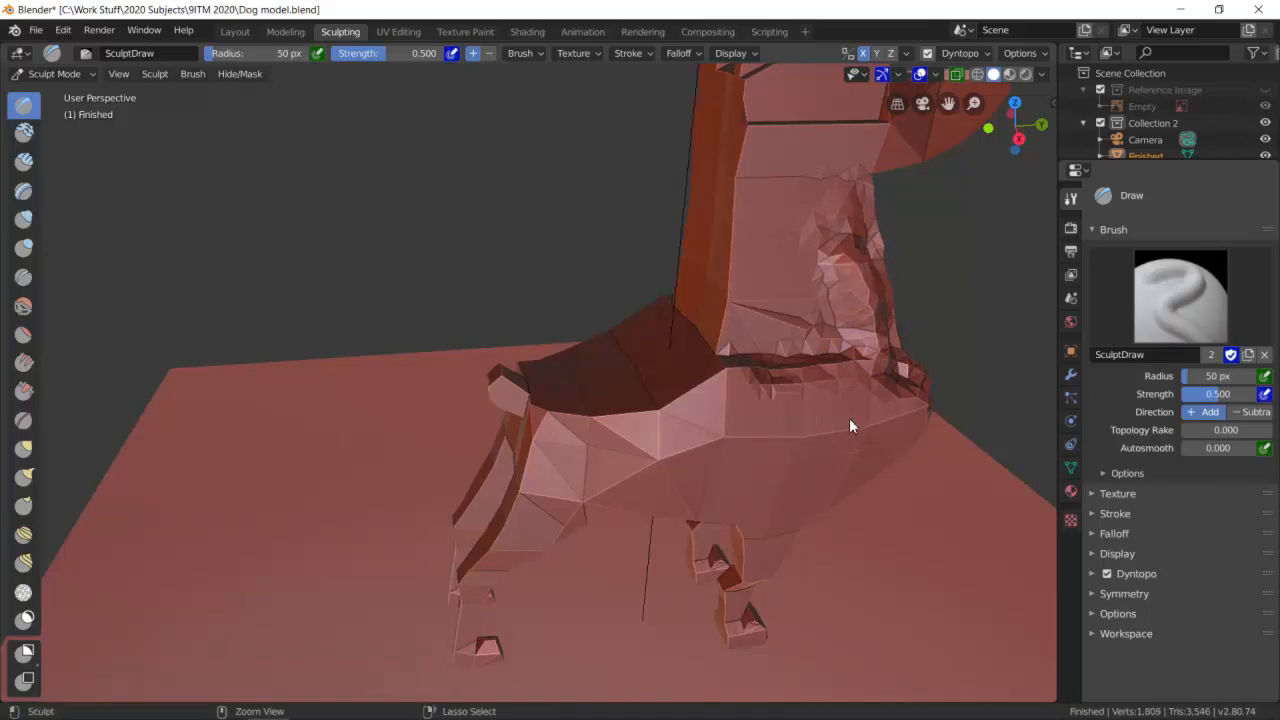
- Undo the last twelve sculpt strokes
key(ctrl+z)
key(ctrl+z)
key(ctrl+z)
key(ctrl+z)
key(ctrl+z)
key(ctrl+z)
key(ctrl+z)
key(ctrl+z)
key(ctrl+z)
key(ctrl+z)
key(ctrl+z)
key(ctrl+z)
key(ctrl+z)
key(ctrl+z)
key(ctrl+z)
key(ctrl+z)
key(ctrl+z)
key(ctrl+z)
key(ctrl+z)
key(ctrl+z)
- Switch the dog from Sculpt Mode to Edit Mode
middle_drag(898, 364, 584, 366)
scroll(479, 330, down, 4)
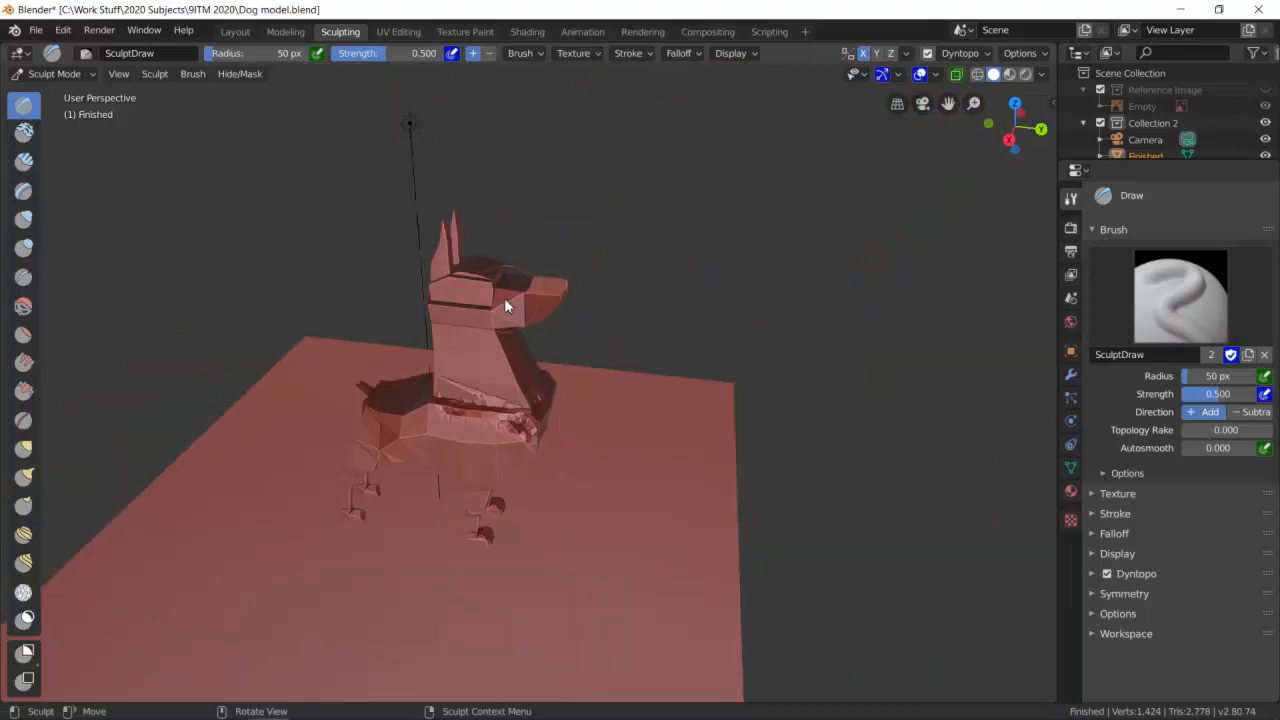
click(84, 73)
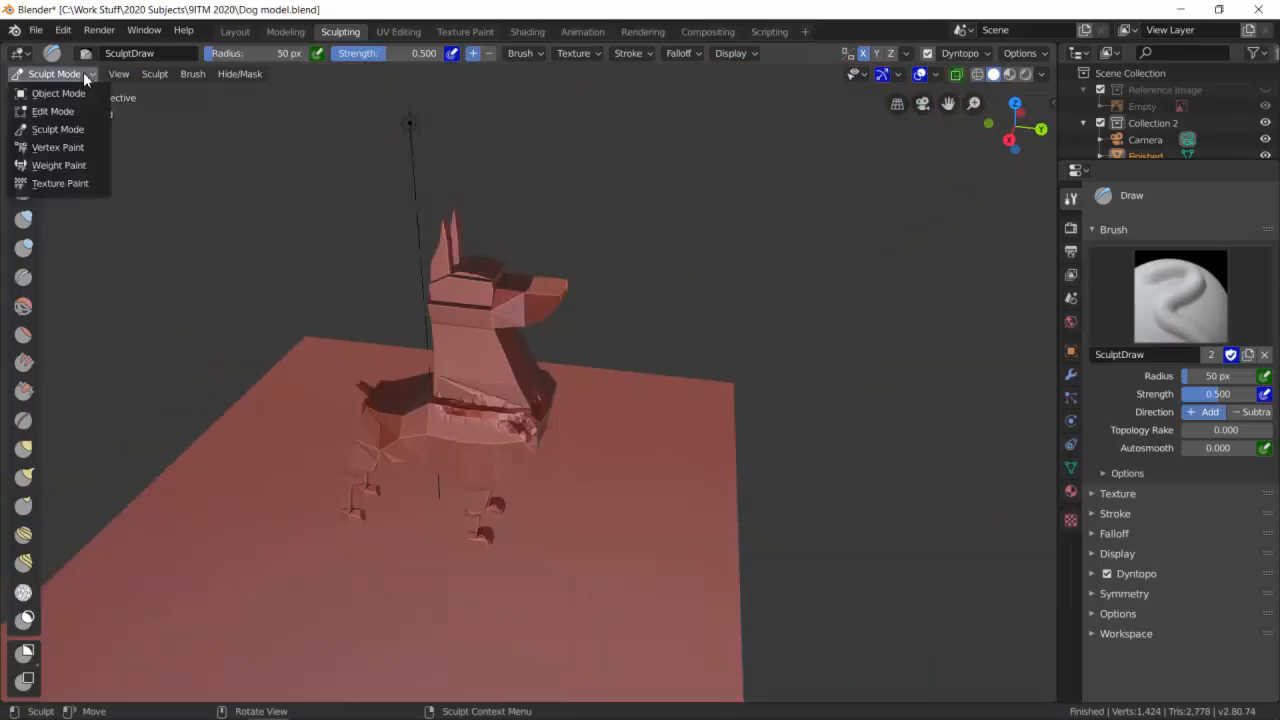
click(55, 93)
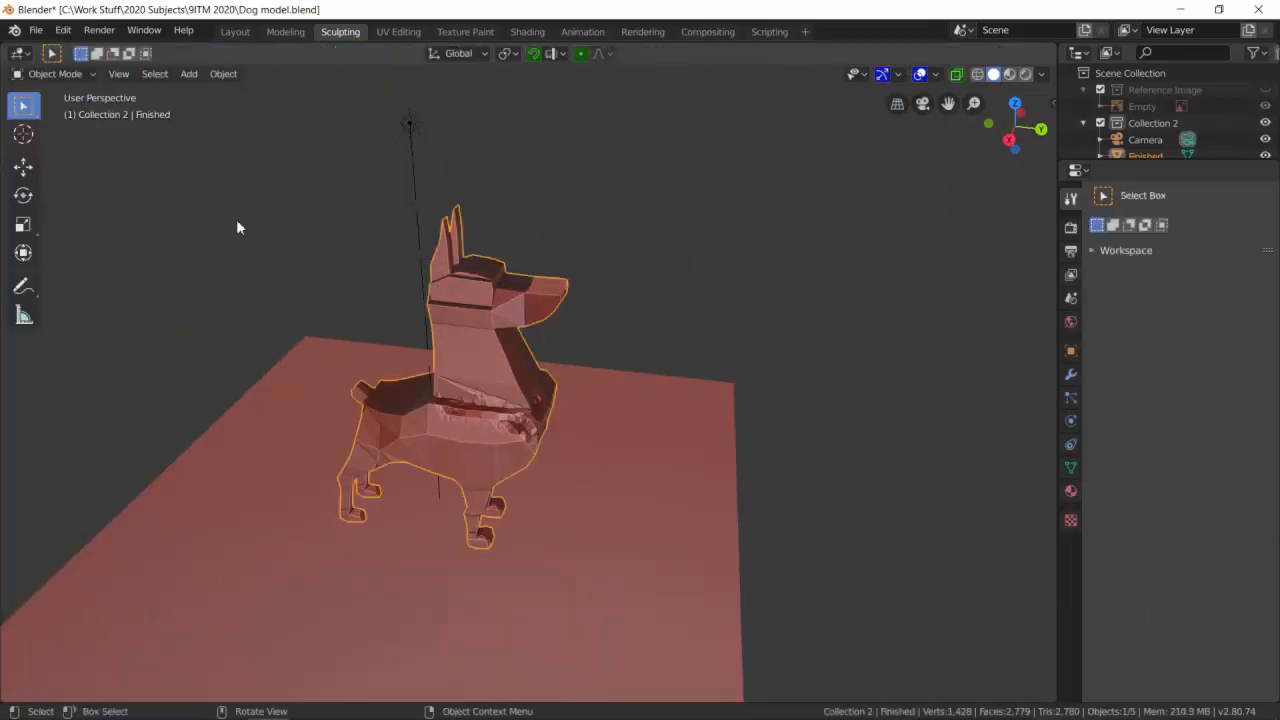
click(91, 77)
click(80, 112)
scroll(579, 431, up, 4)
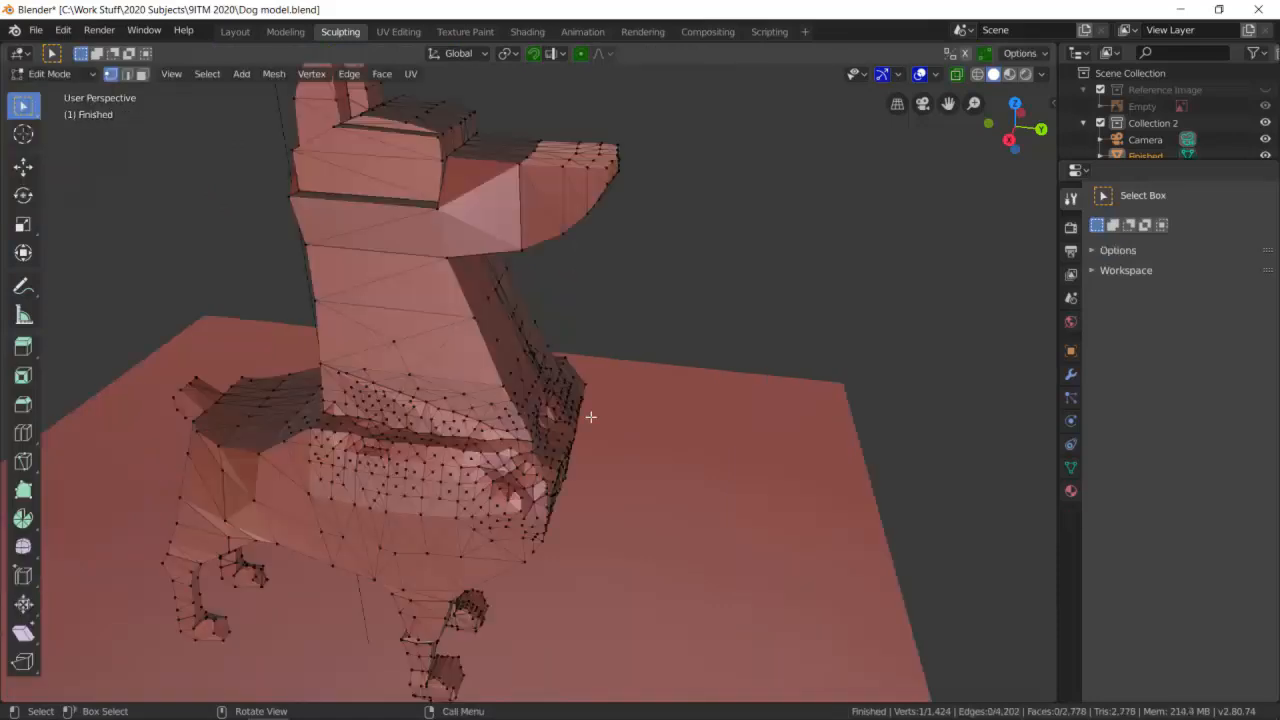
- Select a patch of faces on the dog's flank in face select mode and separate them into a new object
middle_drag(518, 451, 566, 434)
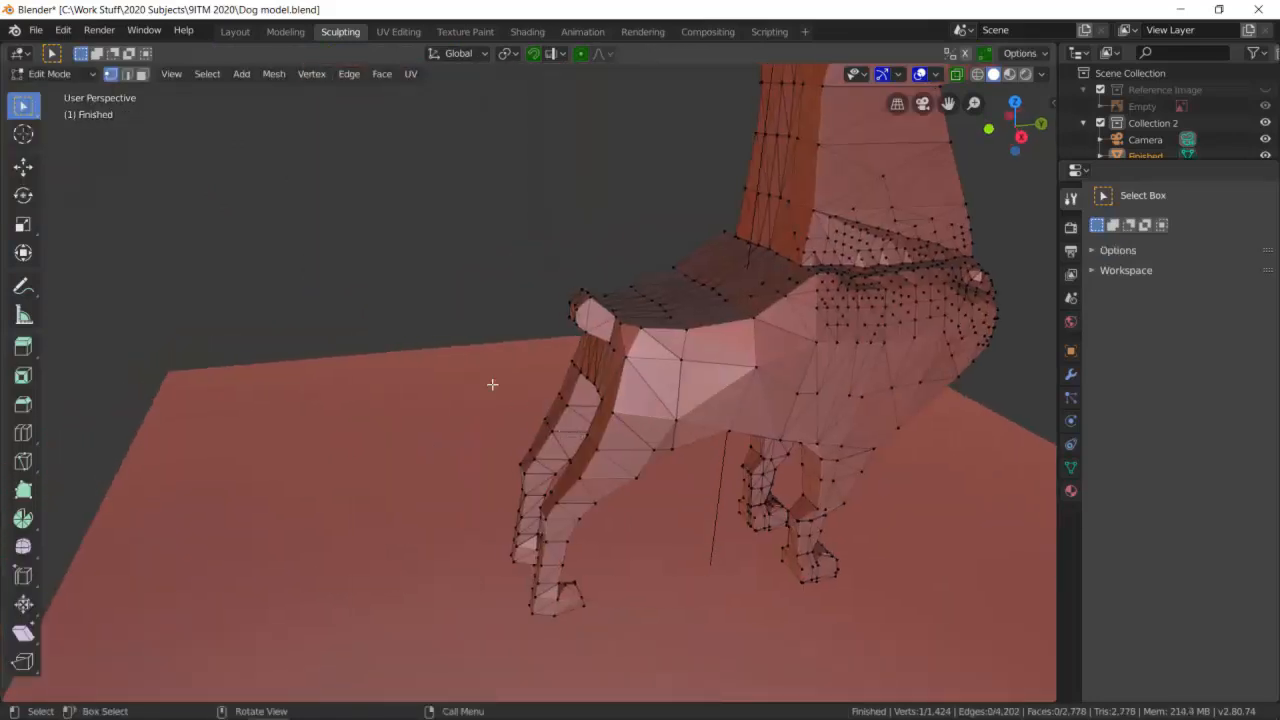
key(b)
drag(729, 418, 874, 324)
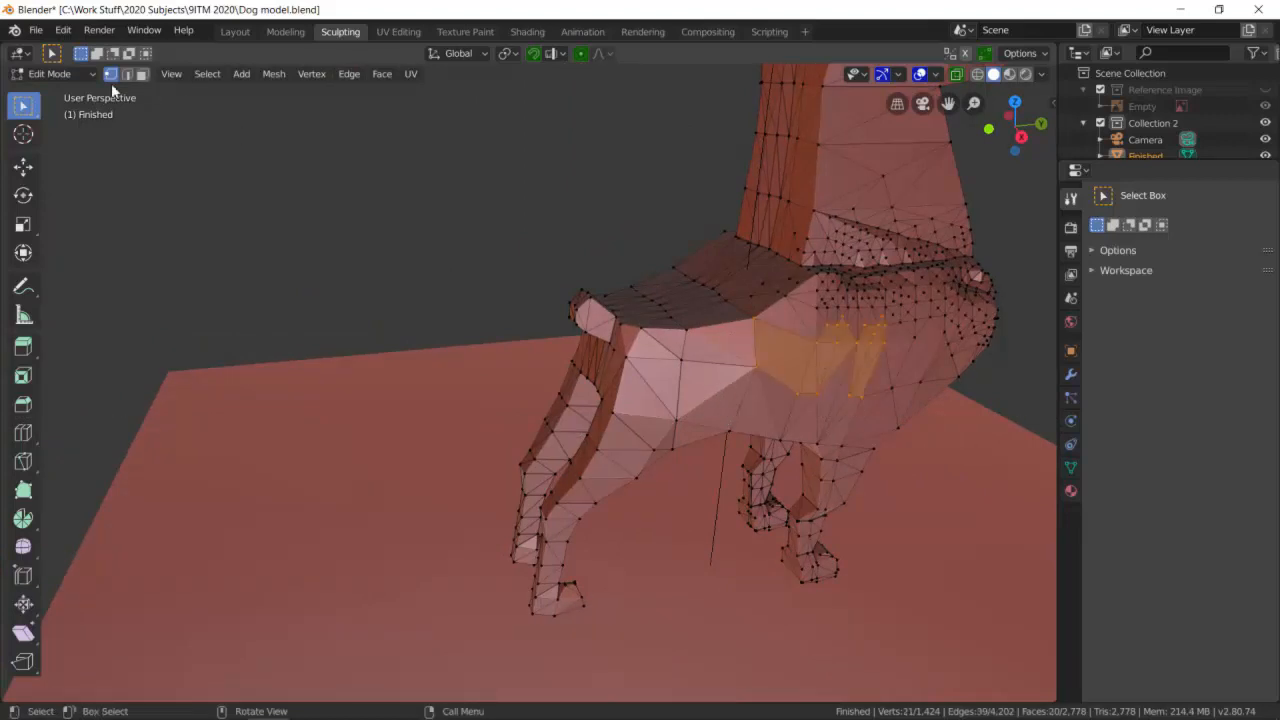
click(145, 75)
shift+click(712, 395)
shift+click(700, 360)
shift+click(728, 340)
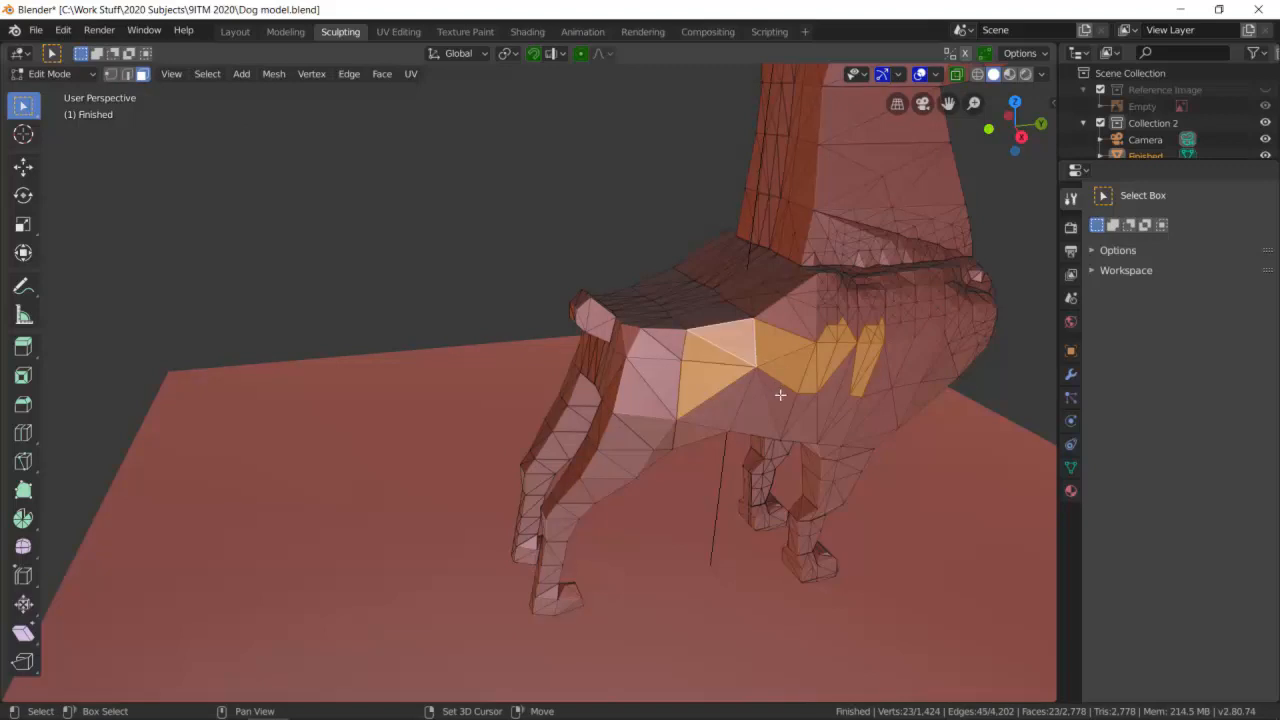
shift+click(751, 403)
shift+click(734, 417)
shift+click(722, 410)
shift+click(670, 376)
shift+click(673, 358)
shift+click(652, 342)
shift+click(660, 380)
shift+click(802, 421)
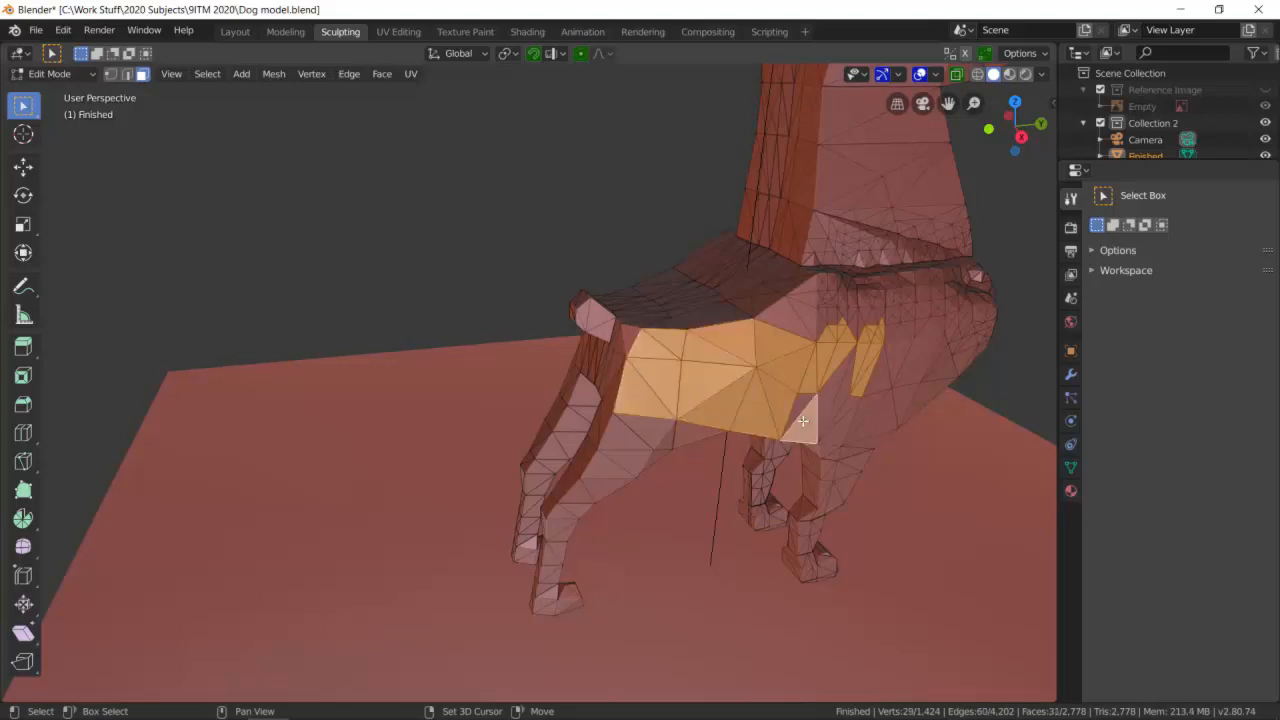
shift+click(803, 404)
shift+click(828, 403)
shift+click(846, 396)
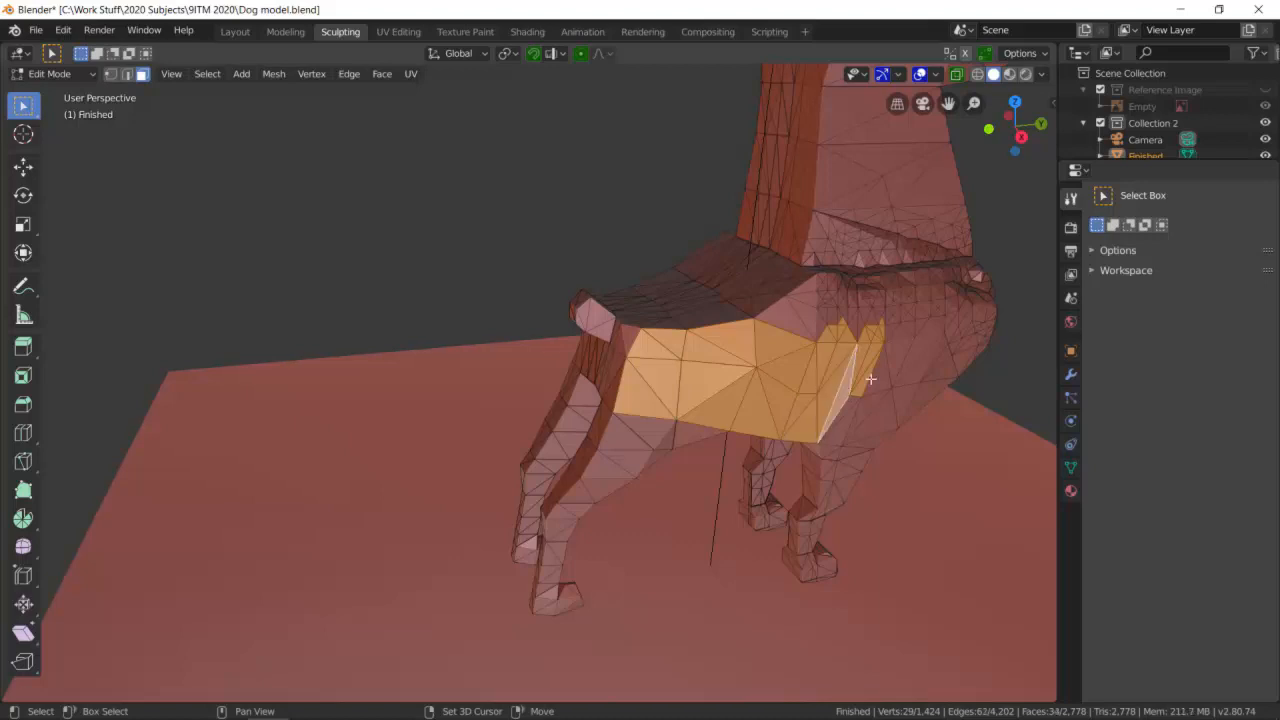
shift+click(870, 378)
shift+click(892, 362)
shift+click(899, 332)
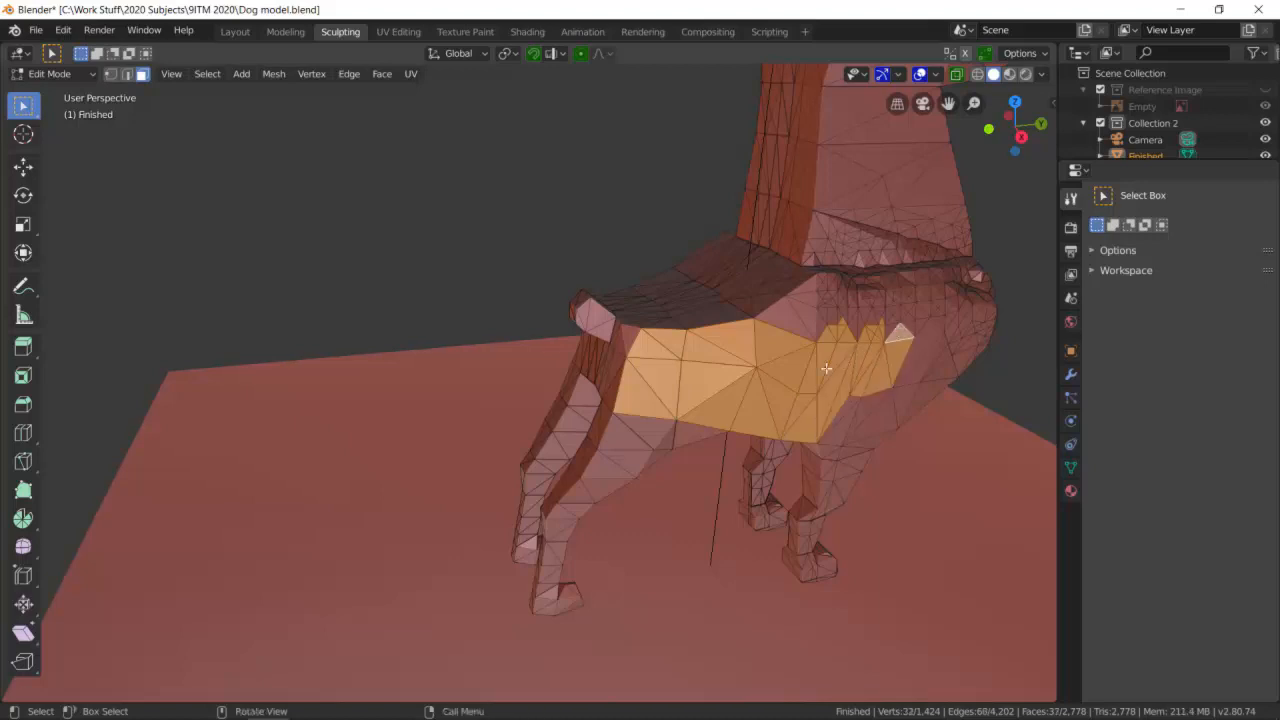
key(p)
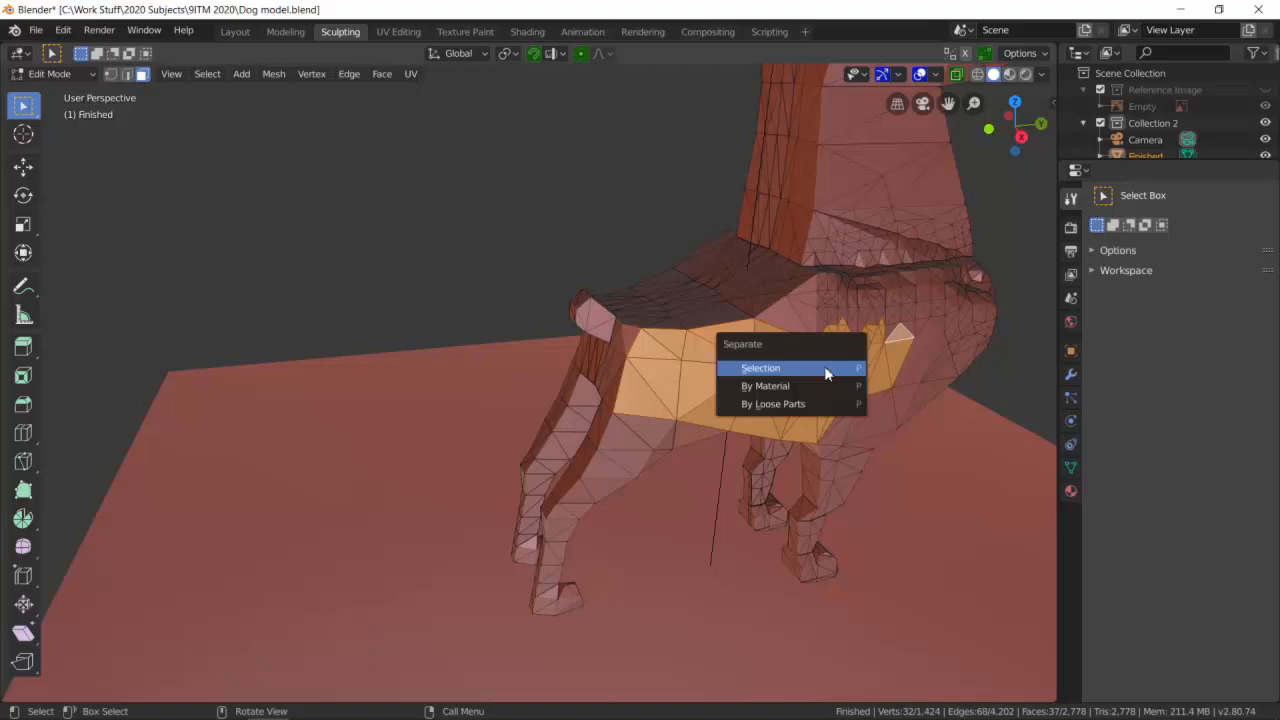
click(825, 371)
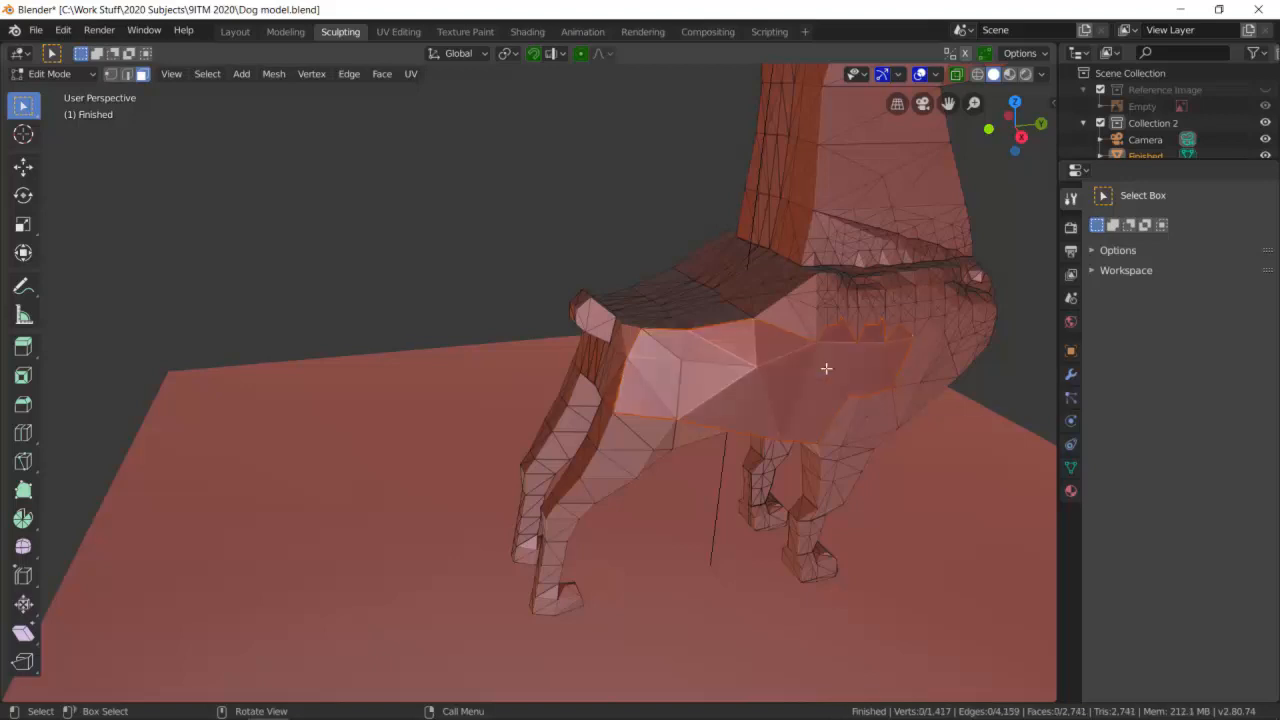
- Return to Object Mode and select the dog body
middle_drag(923, 362, 511, 218)
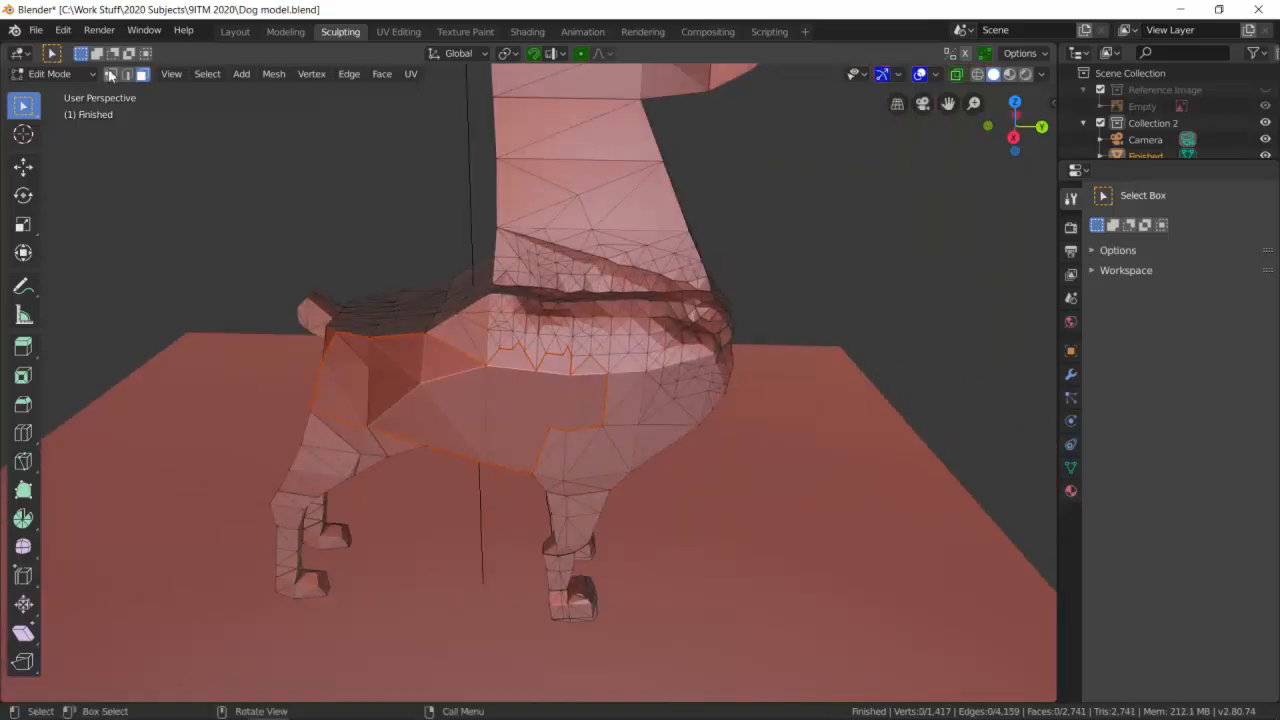
click(52, 74)
click(62, 92)
click(474, 423)
click(672, 398)
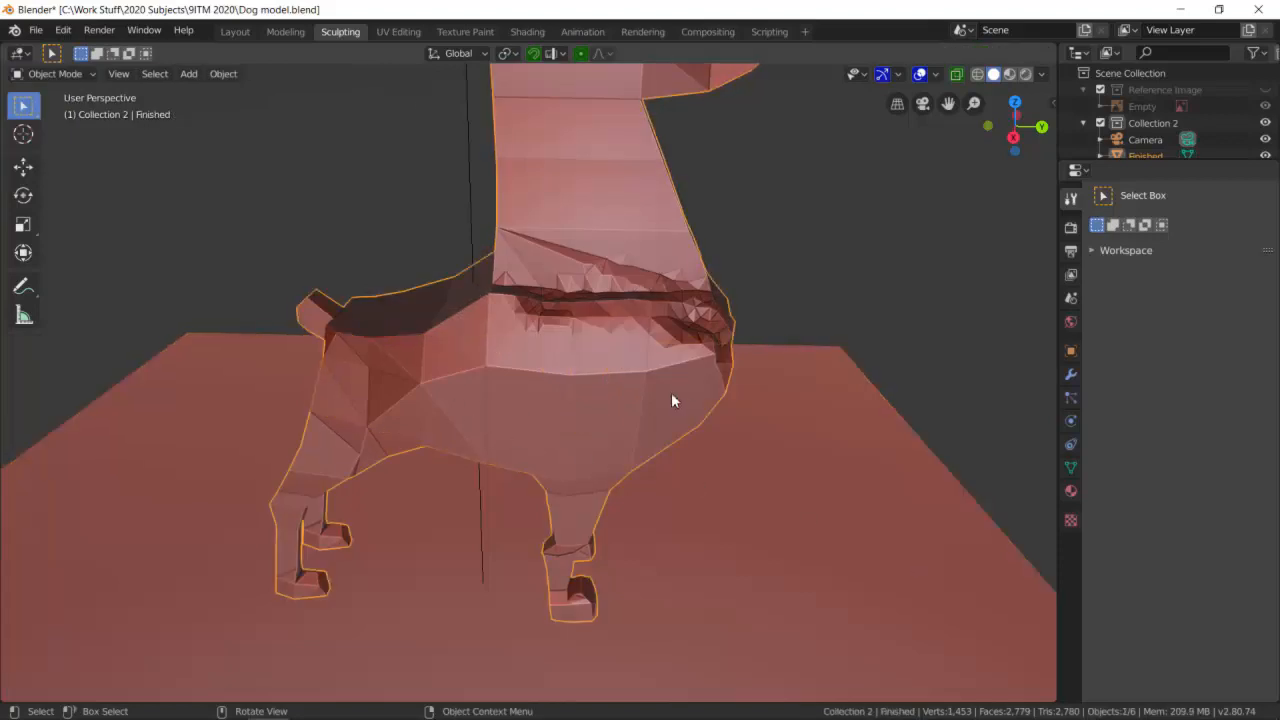
- Select the separated flank patch and replace its shared material with a new material
click(484, 408)
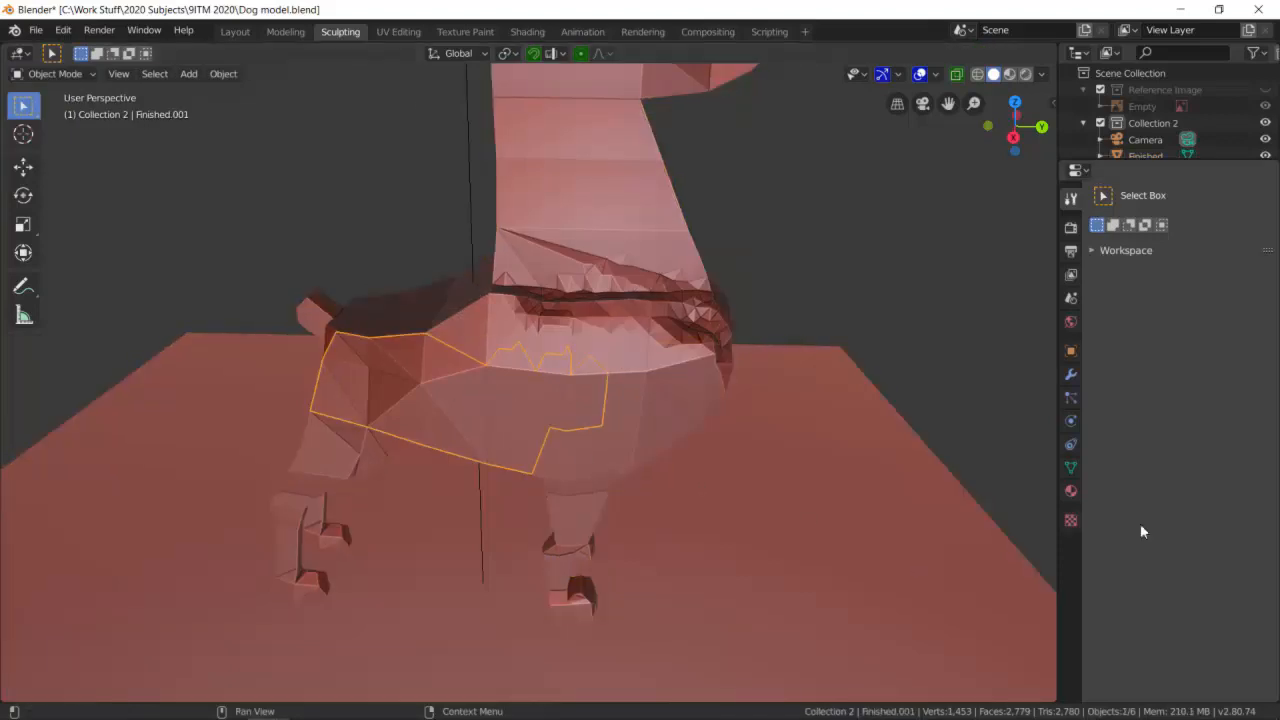
click(1070, 490)
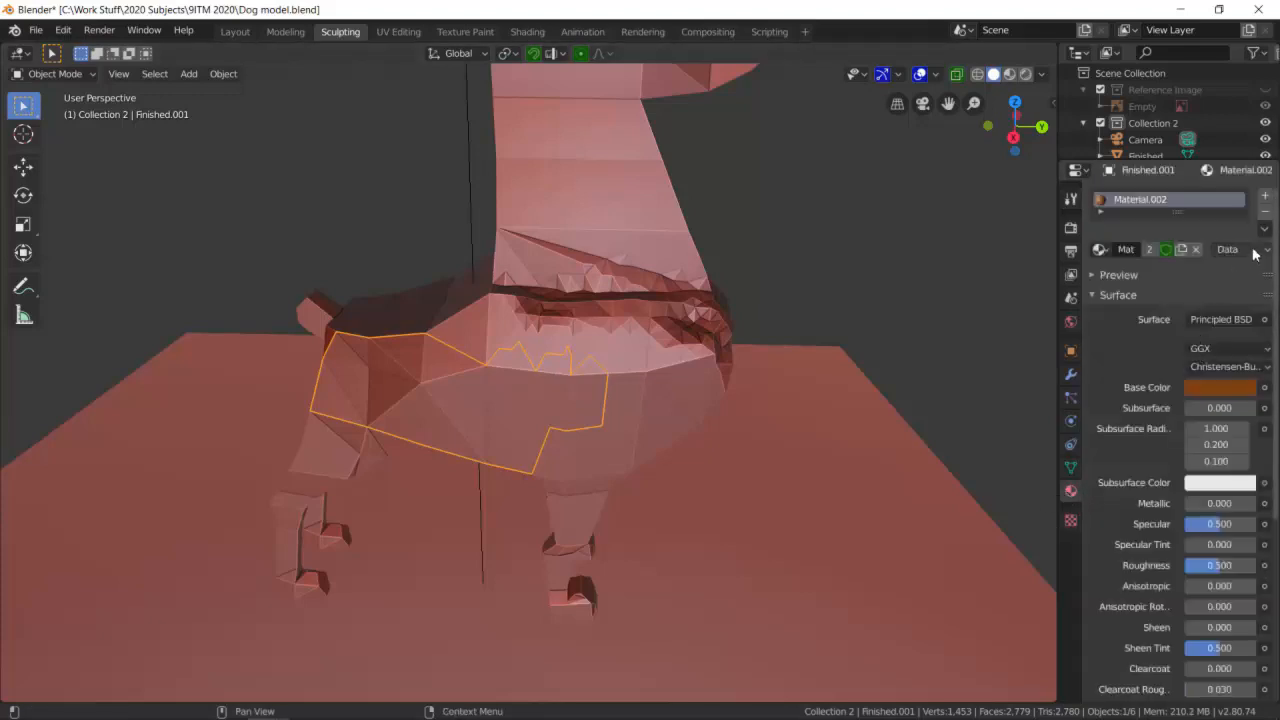
click(1265, 213)
click(1164, 249)
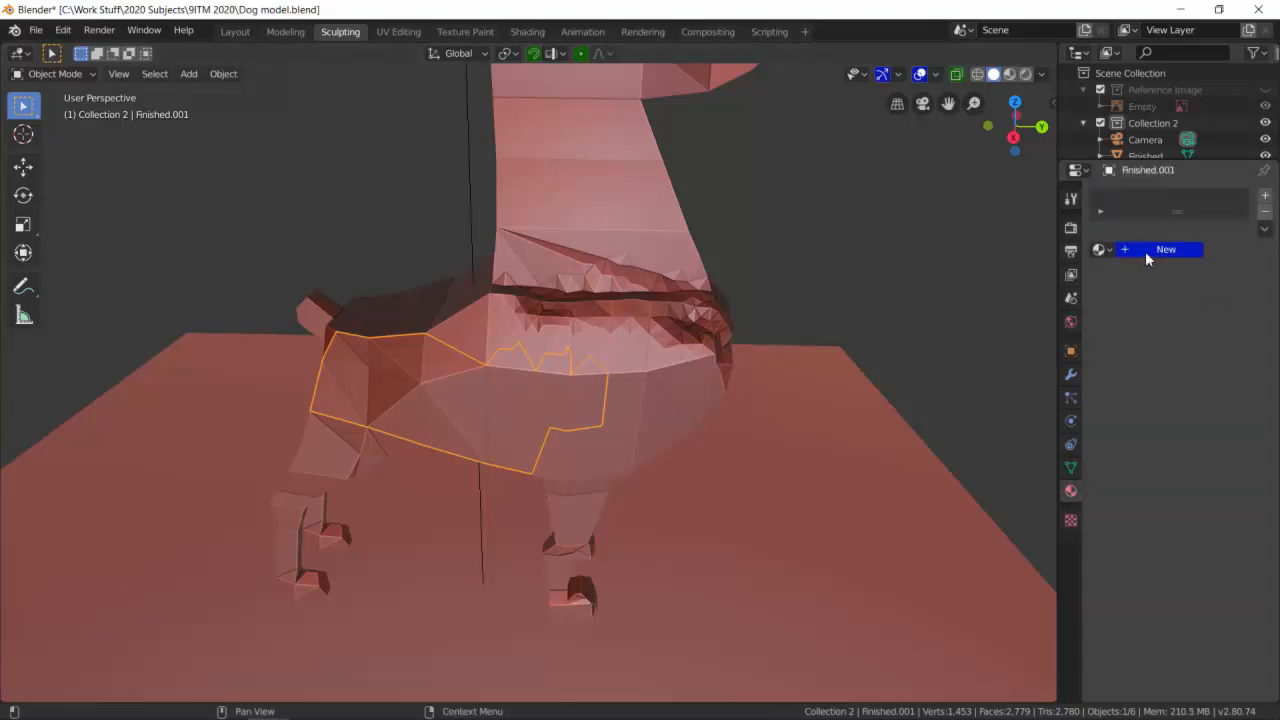
- Set the new material's base color to bright green
click(1219, 387)
drag(1161, 208, 1116, 179)
click(806, 326)
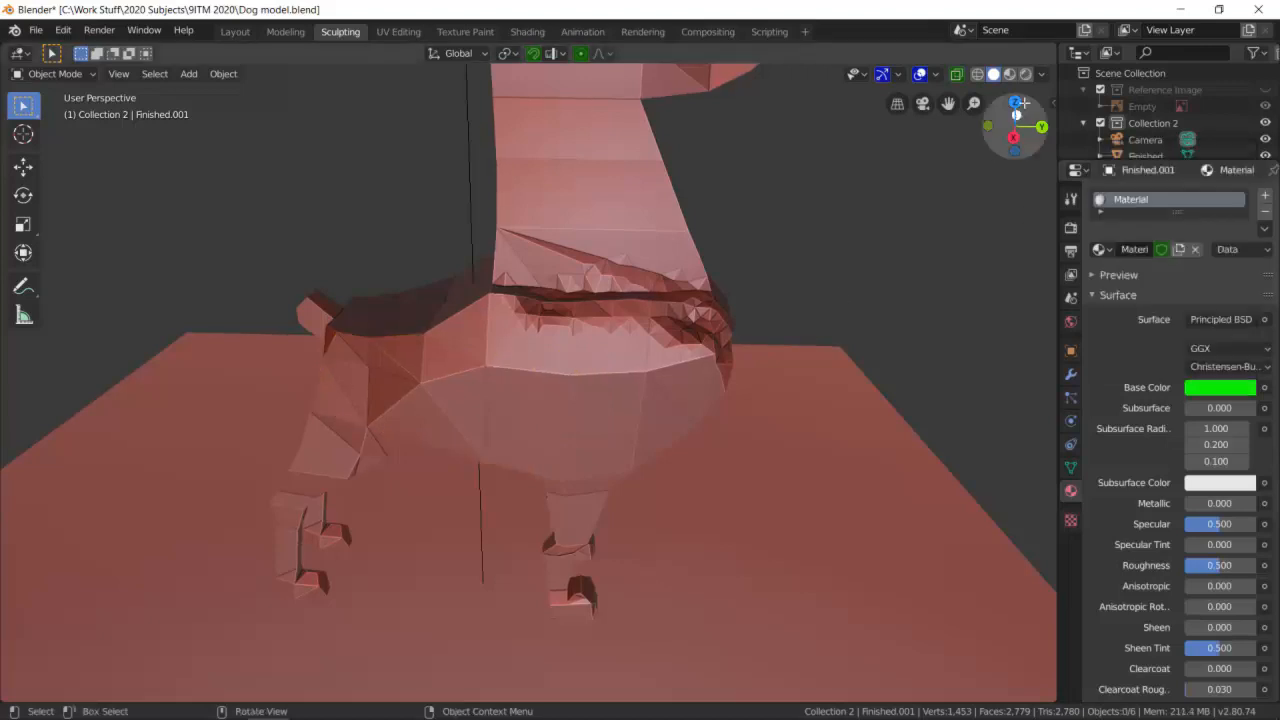
- Switch the viewport to Material Preview shading to view the dog's colours
click(1009, 74)
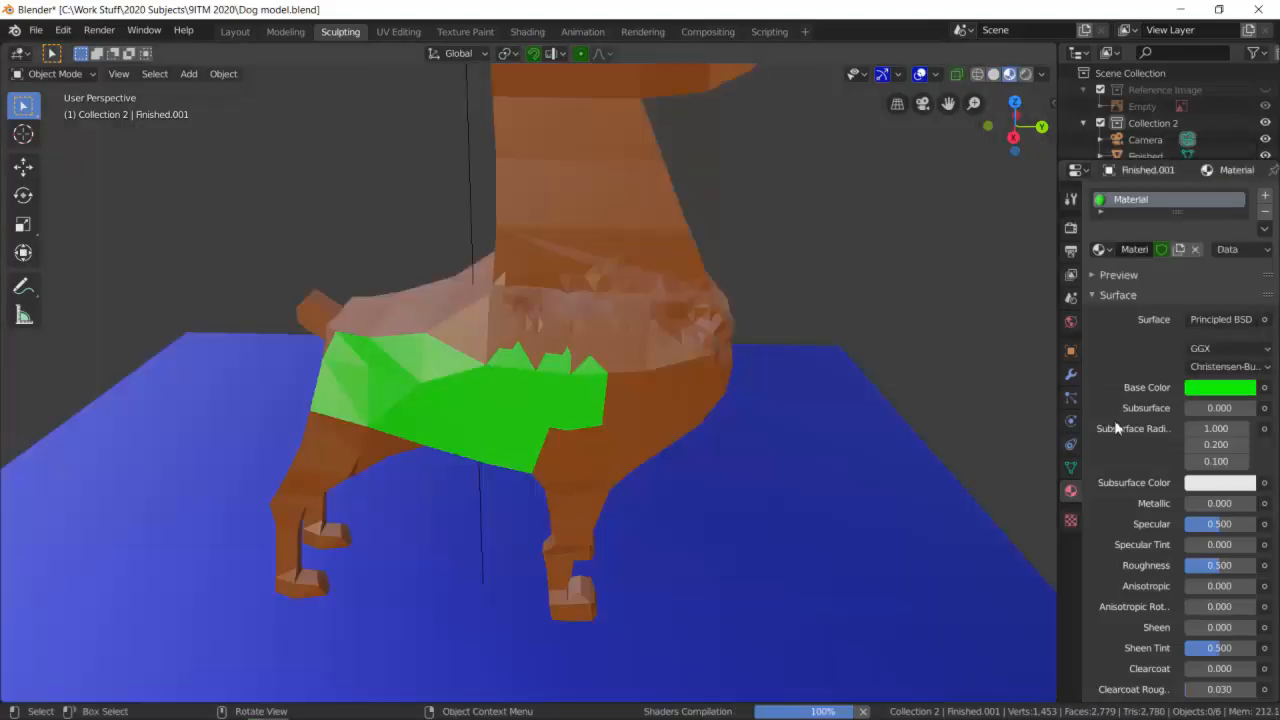
mouse_move(816, 395)
middle_down()
mouse_move(834, 399)
mouse_move(812, 410)
middle_up()
scroll(246, 459, down, 3)
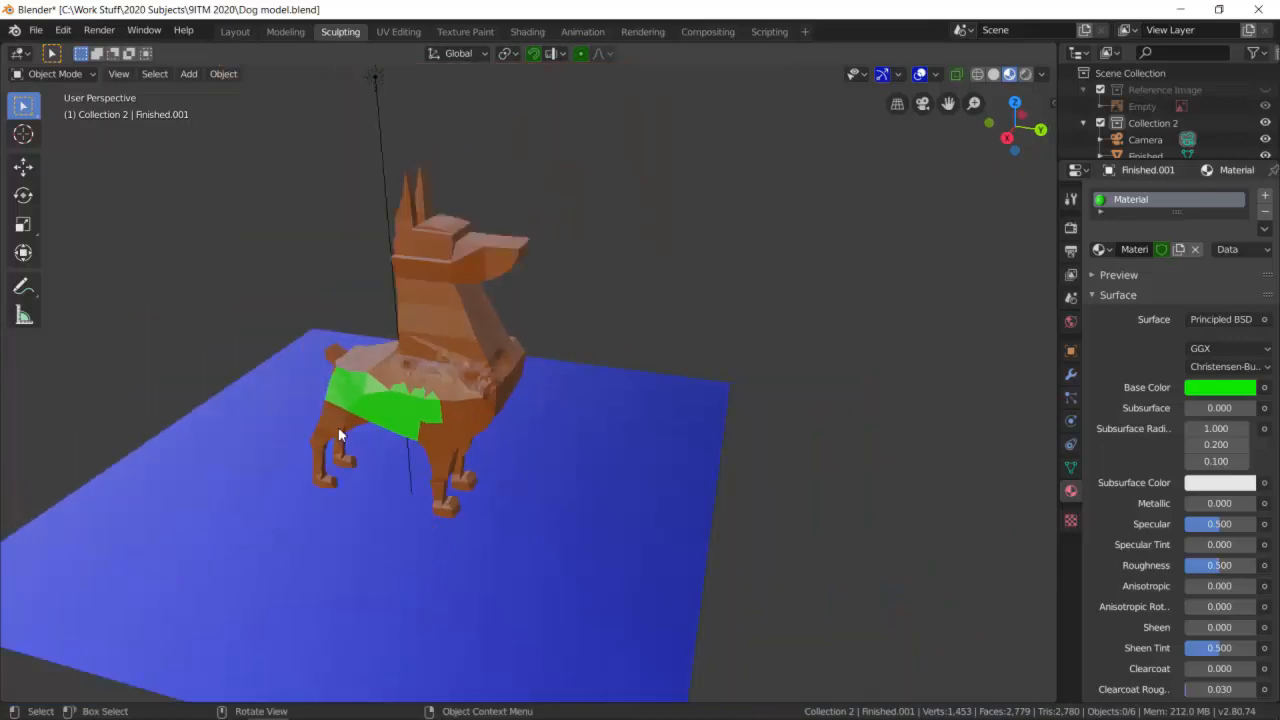